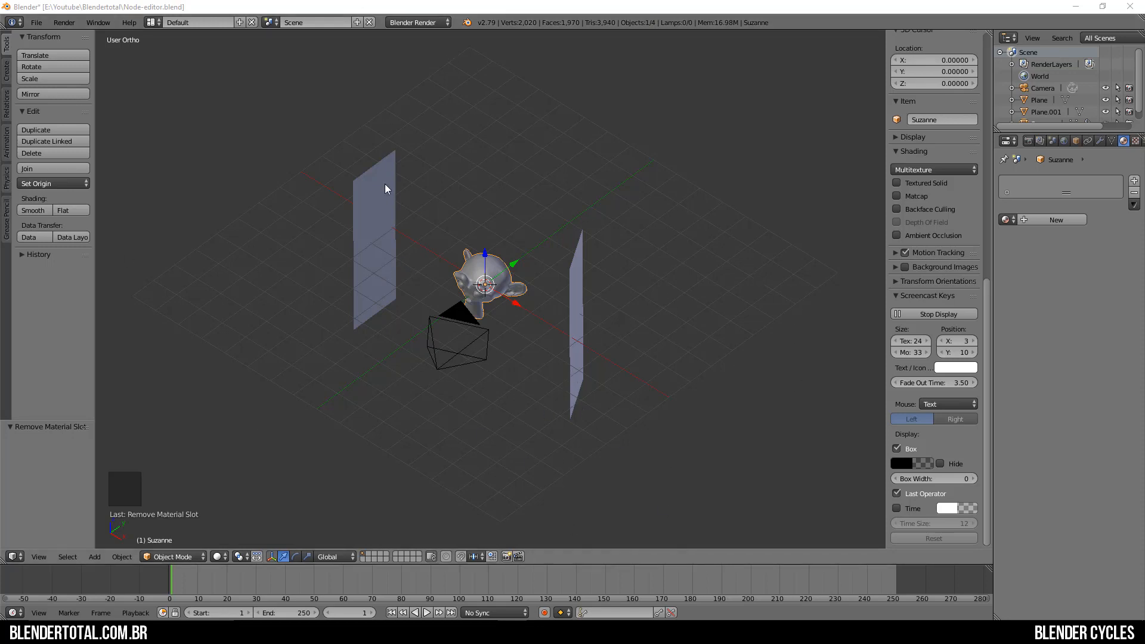
# Switch the scene's render engine to Cycles Render.
pyautogui.click(413, 24)
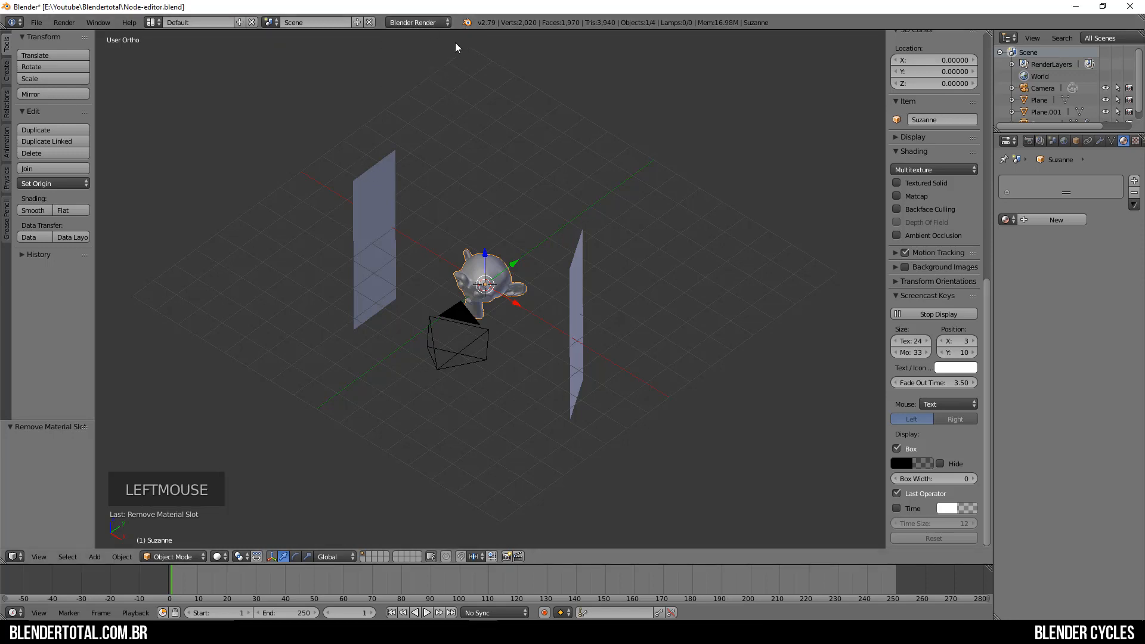
pyautogui.click(443, 22)
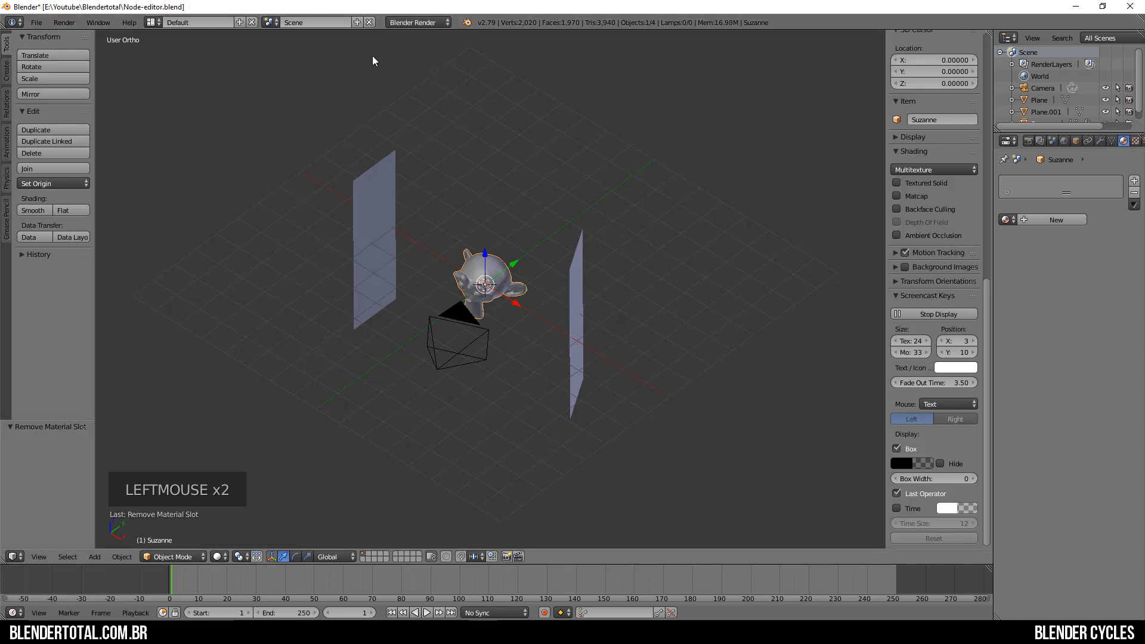
pyautogui.click(431, 24)
pyautogui.click(414, 65)
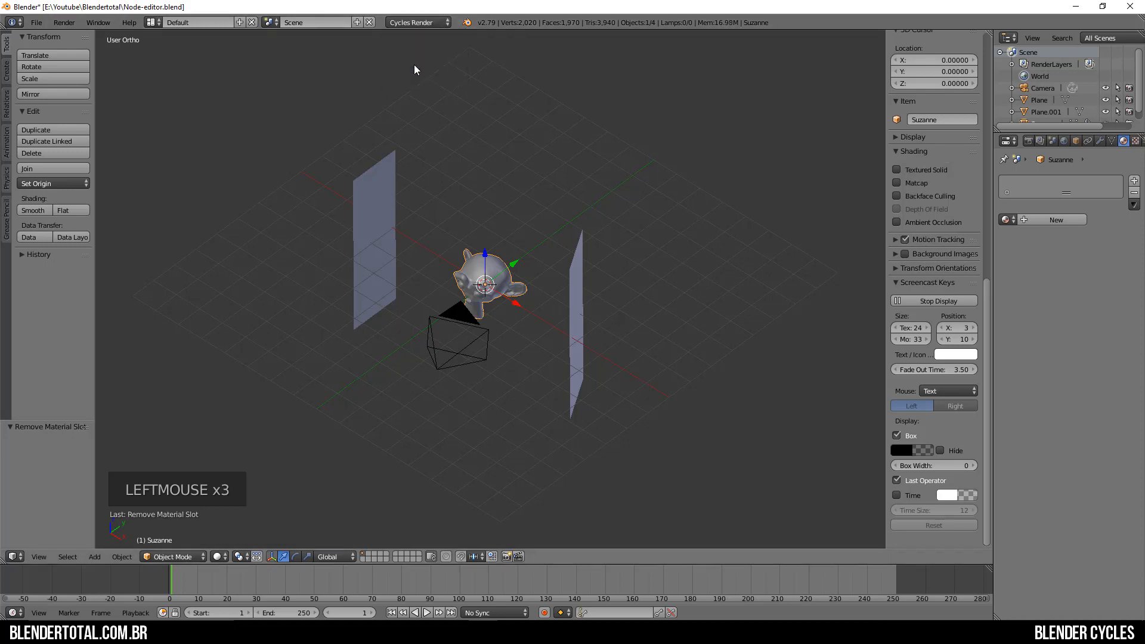
# Look over the render and world settings, and add a new material to the Suzanne monkey head.
pyautogui.click(1028, 142)
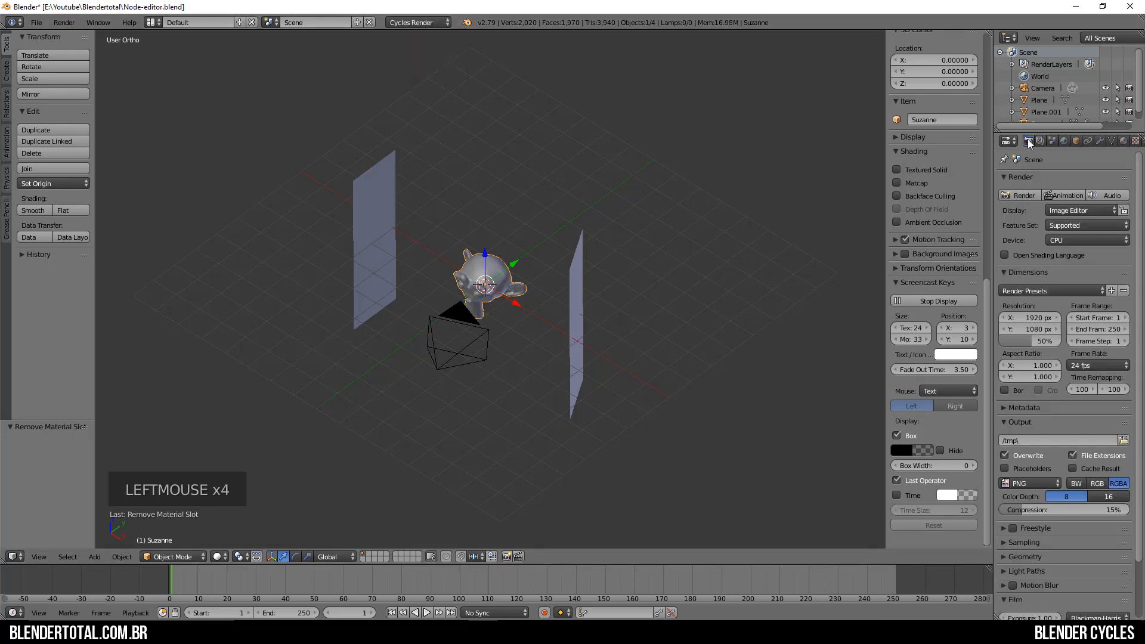
pyautogui.click(1066, 139)
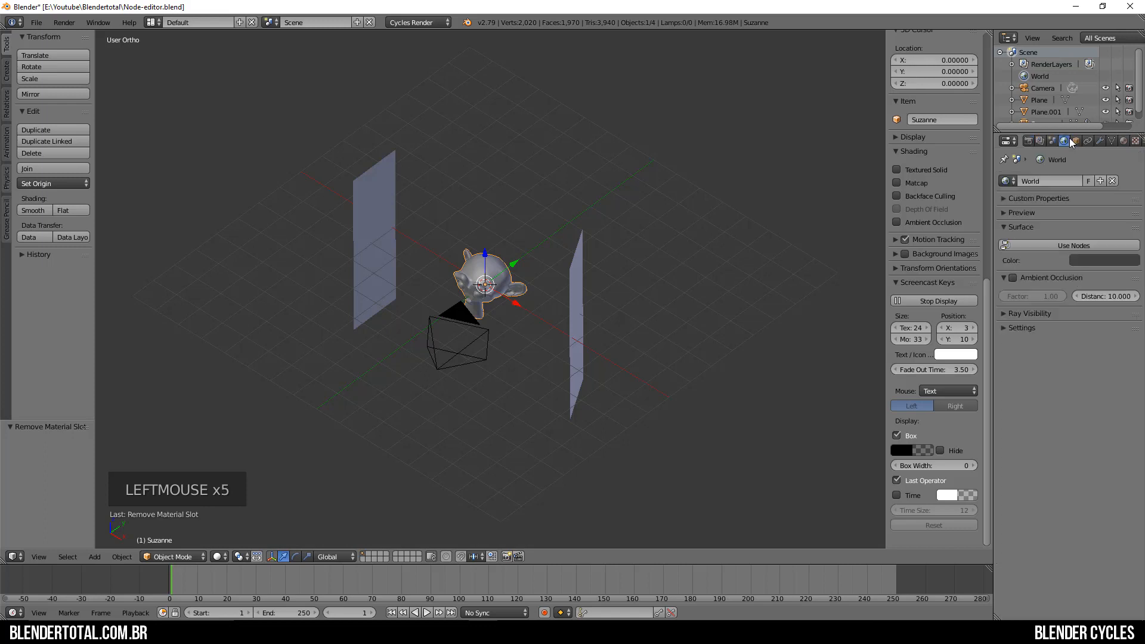
pyautogui.click(1124, 141)
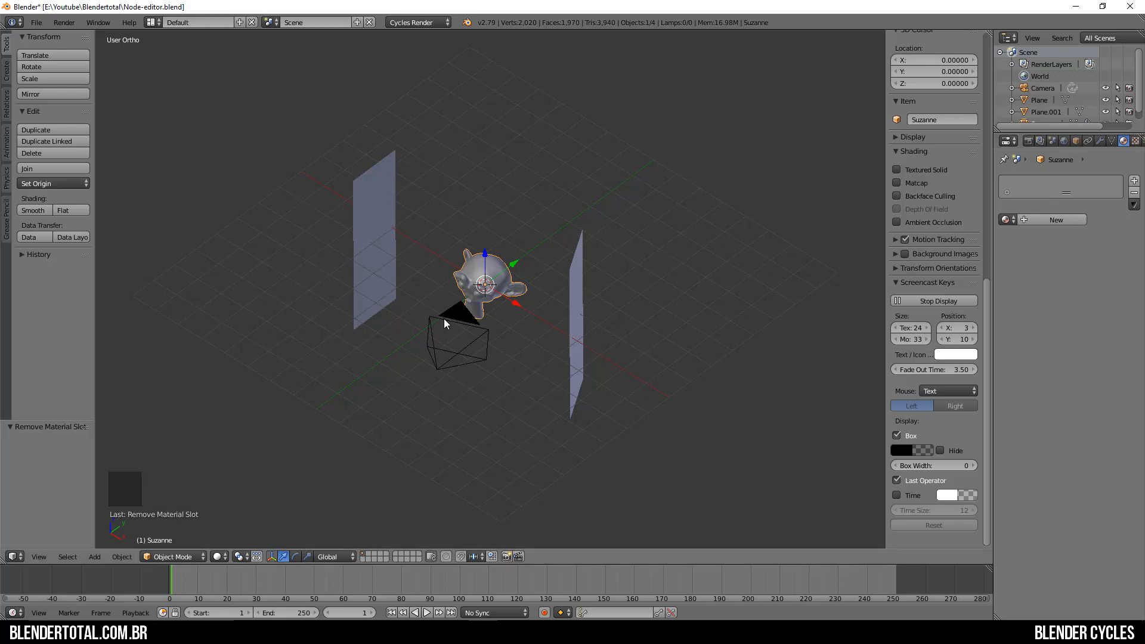
pyautogui.click(1047, 221)
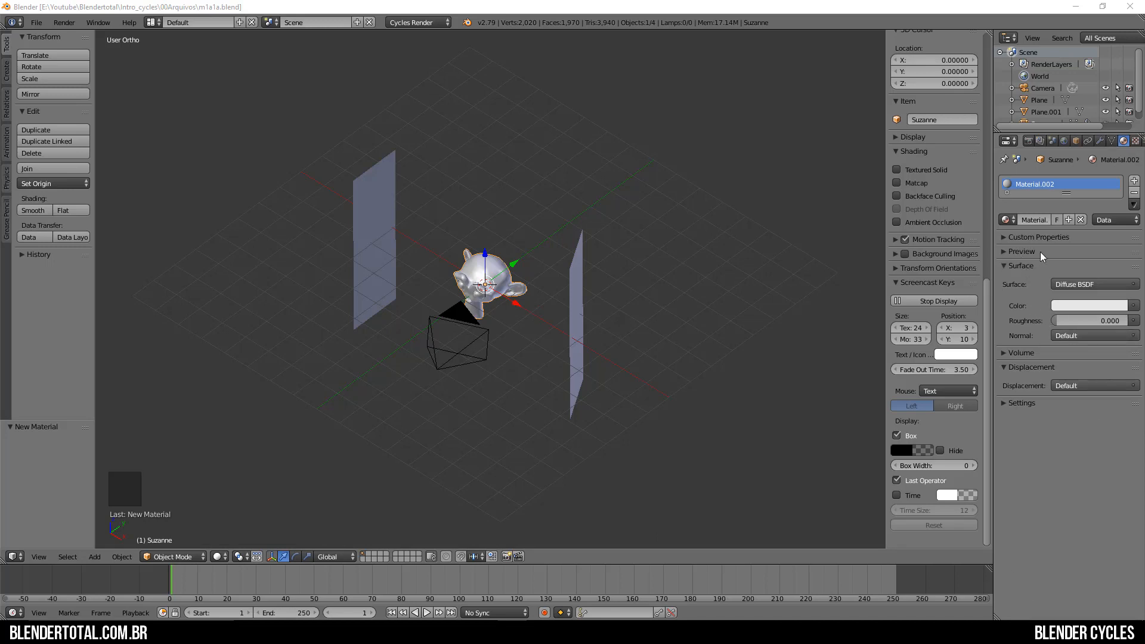
# Show the material preview on a monkey head and set the diffuse color to blue-violet (R 0.071, G 0.008, B 0.800).
pyautogui.click(1017, 251)
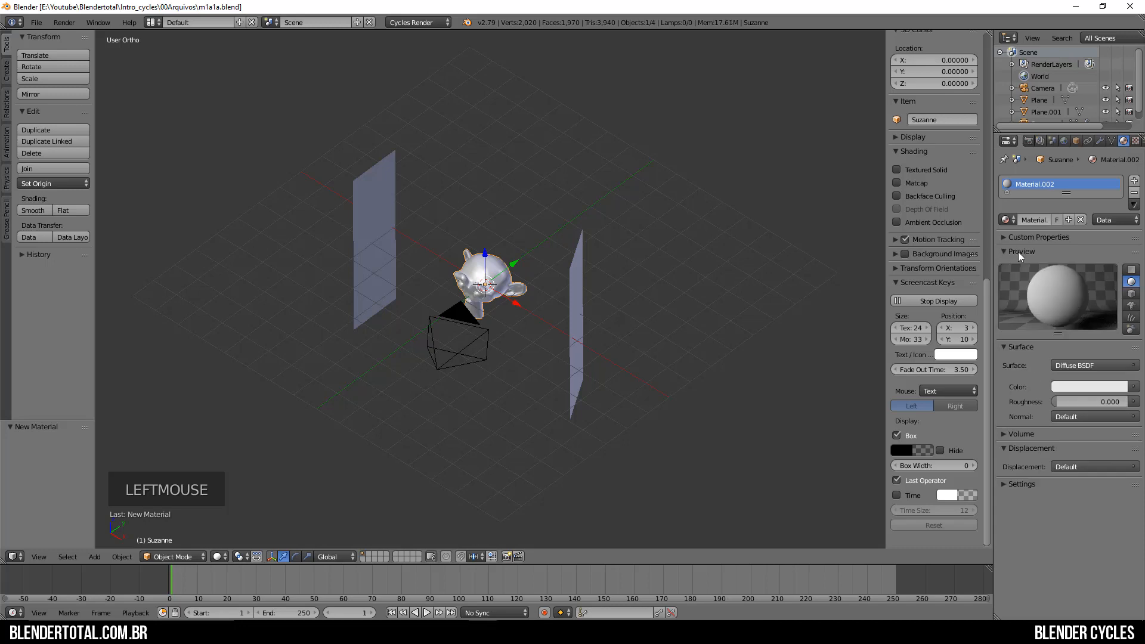
pyautogui.click(1131, 305)
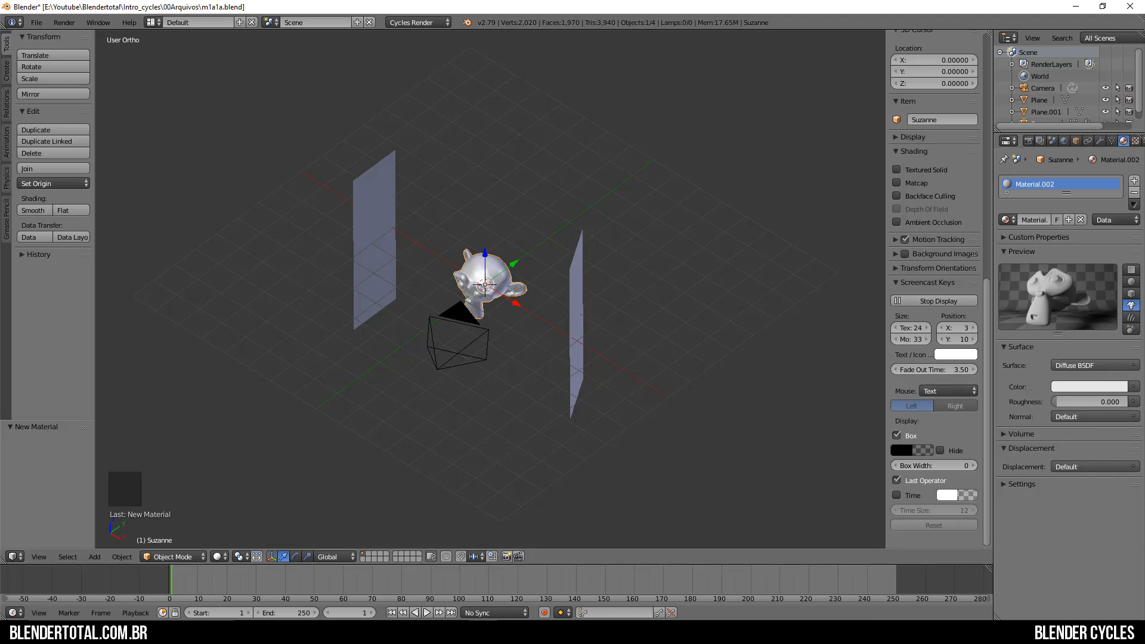
pyautogui.click(1081, 389)
pyautogui.click(1105, 248)
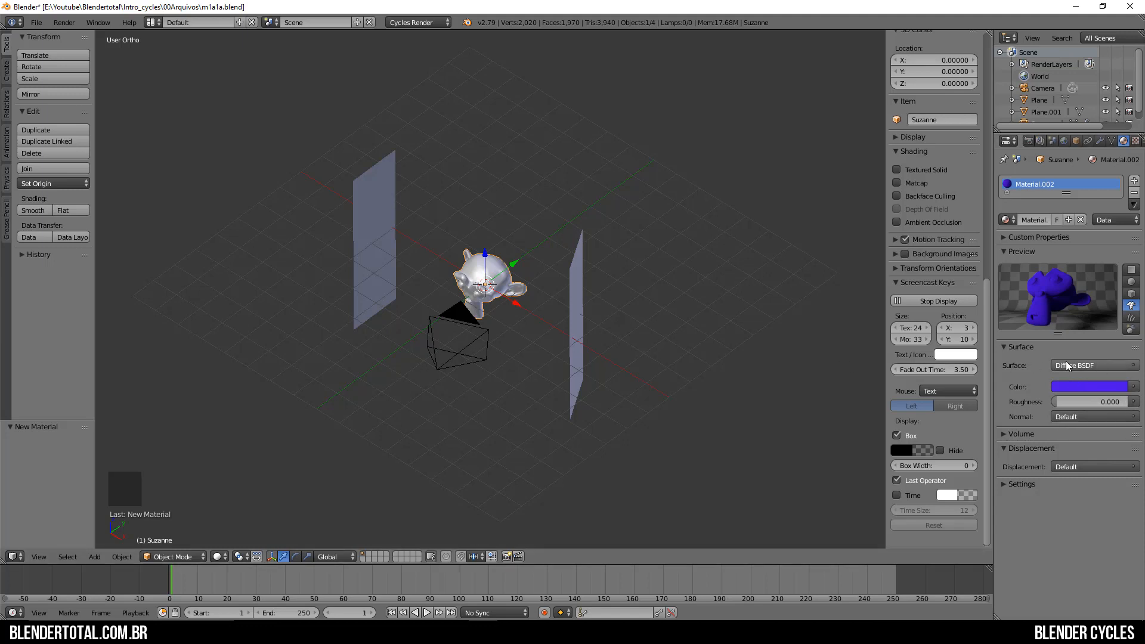
# Change the material's surface shader to Glossy BSDF with a turquoise color (R 0.098, G 0.800, B 0.668).
pyautogui.click(1110, 367)
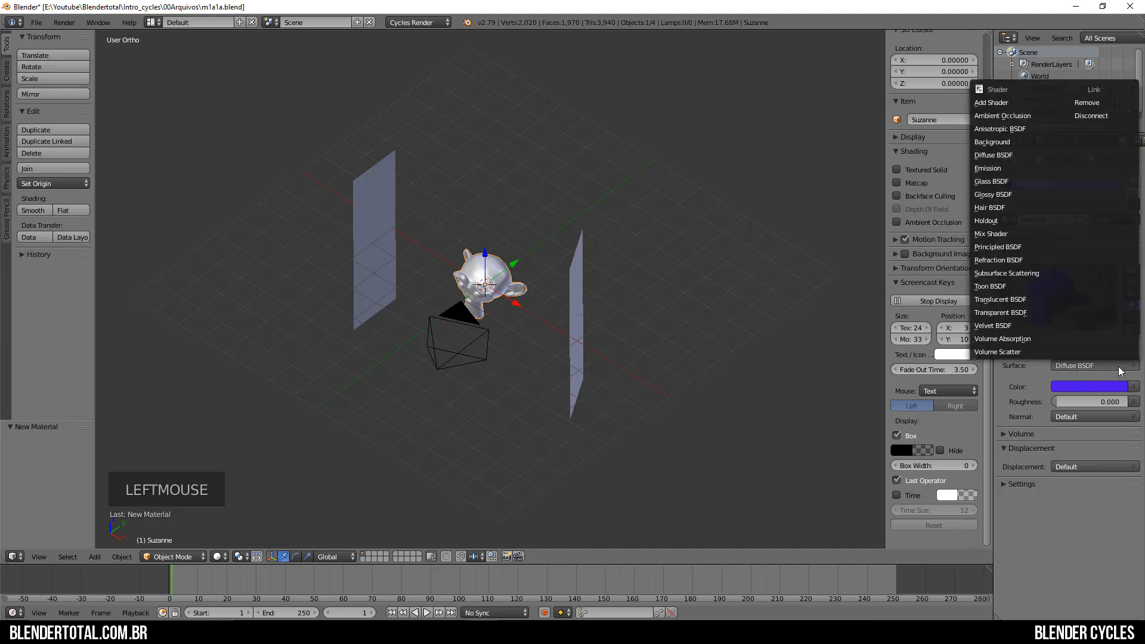
pyautogui.click(986, 197)
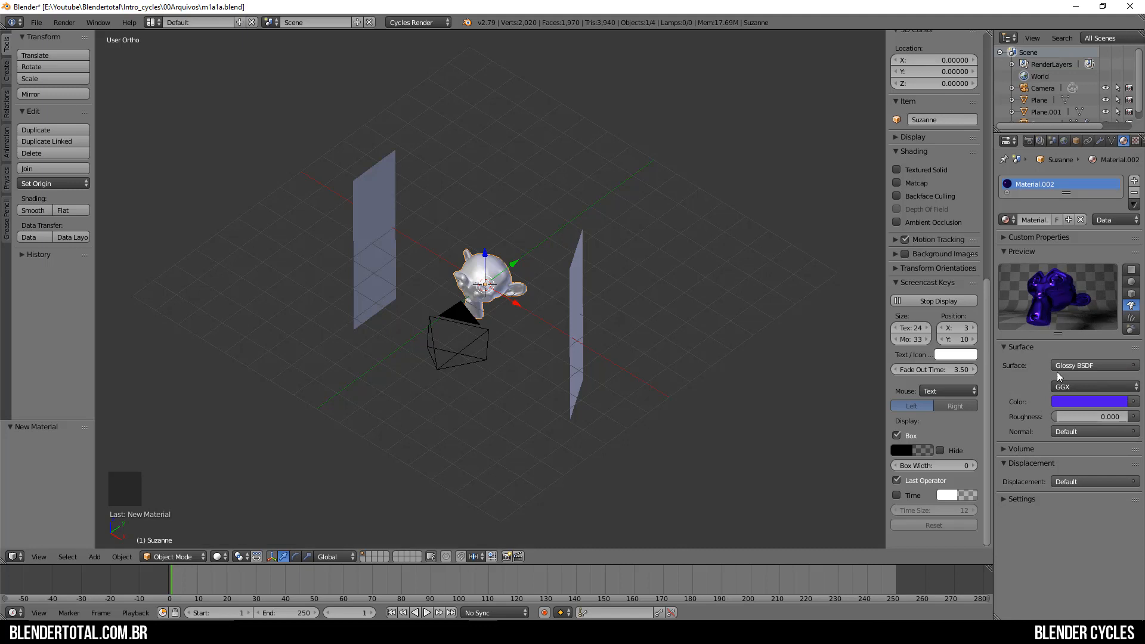
pyautogui.click(1088, 403)
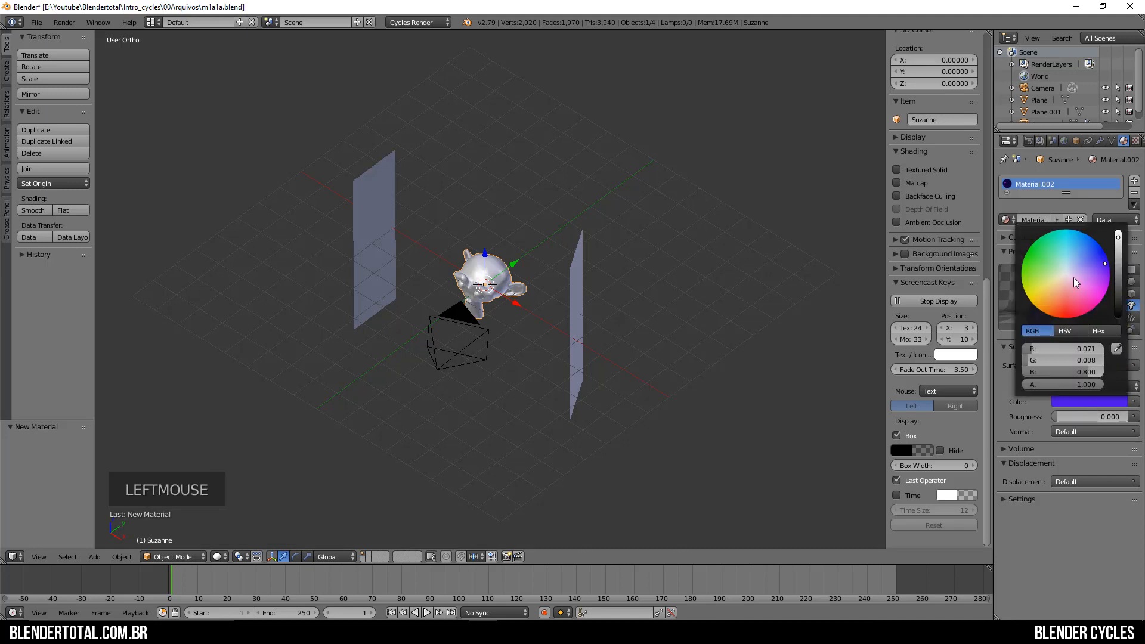
pyautogui.moveTo(1074, 277); pyautogui.dragTo(1060, 249)
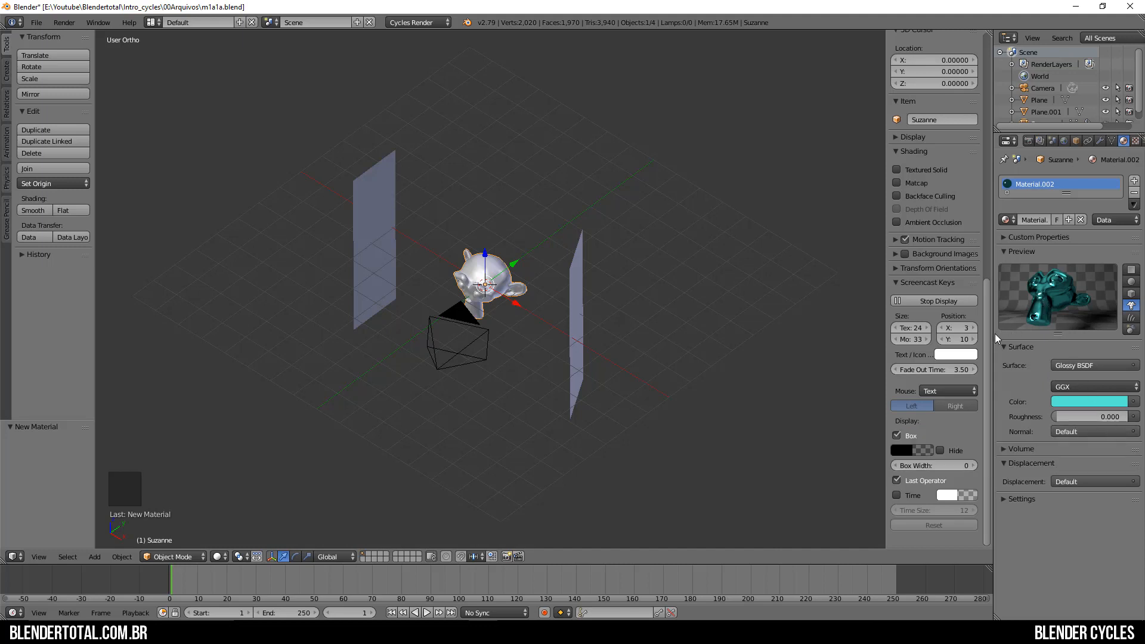
# Enlarge the material preview and set the glossy shader's roughness to 0.1.
pyautogui.moveTo(994, 334); pyautogui.dragTo(840, 333)
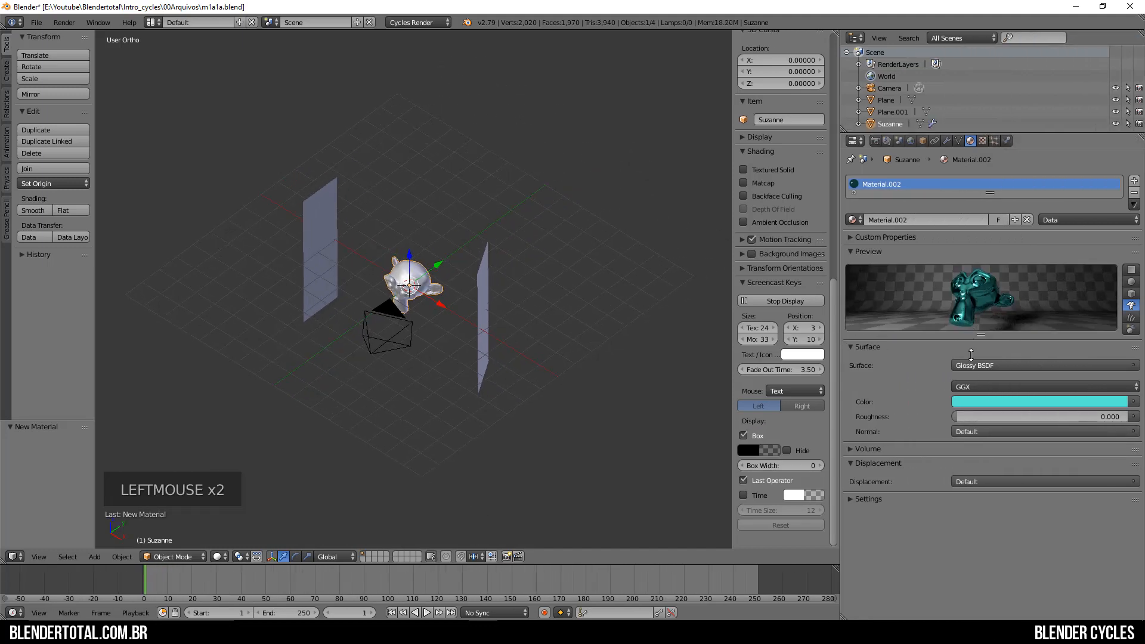
pyautogui.moveTo(970, 354); pyautogui.dragTo(972, 453)
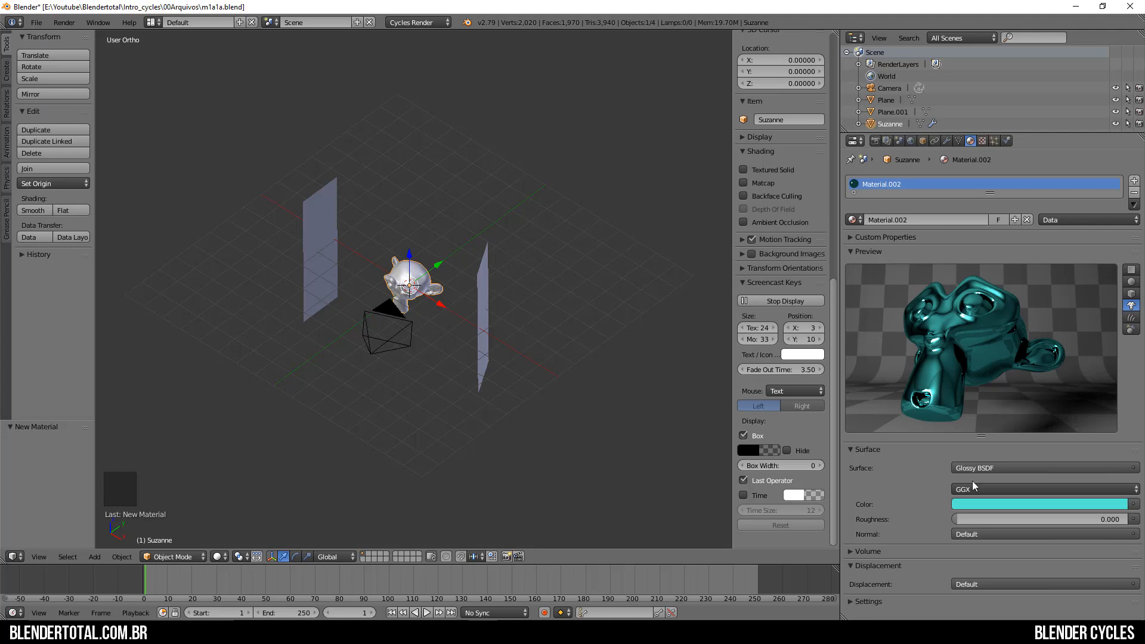
pyautogui.click(1051, 518)
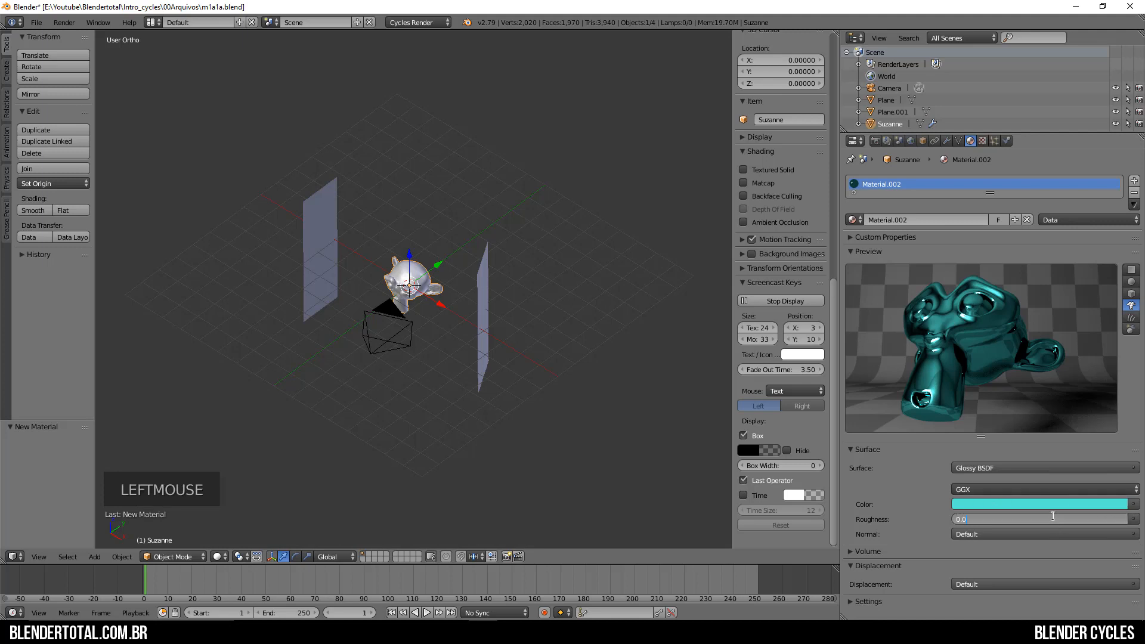
pyautogui.press('Return')
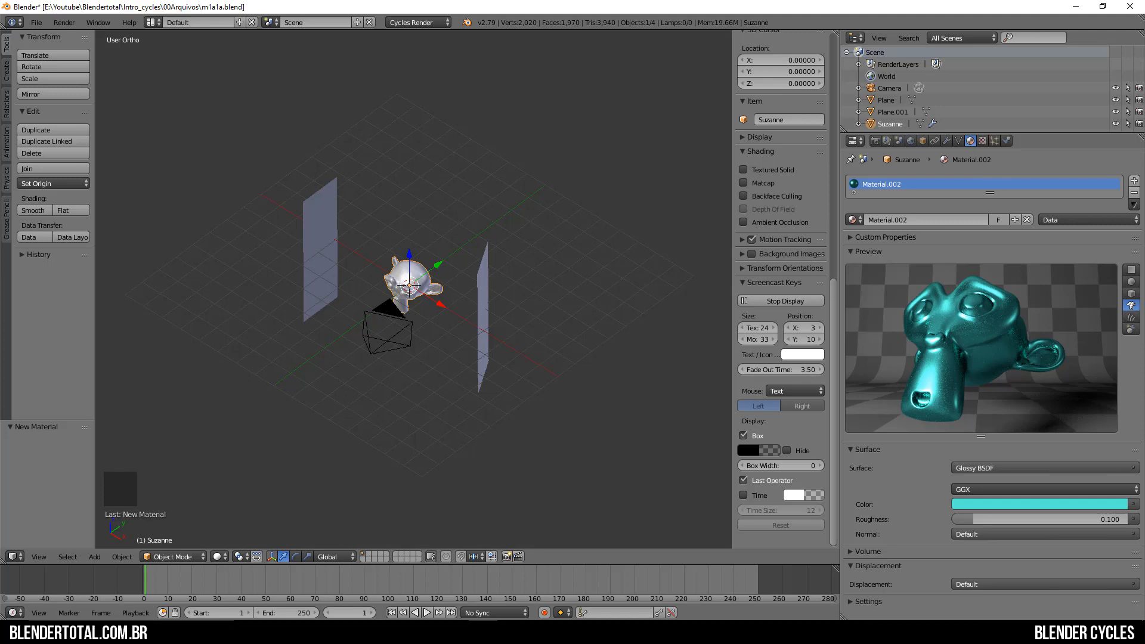
# Change the material's surface shader to Glass BSDF and set its color to white.
pyautogui.click(1038, 467)
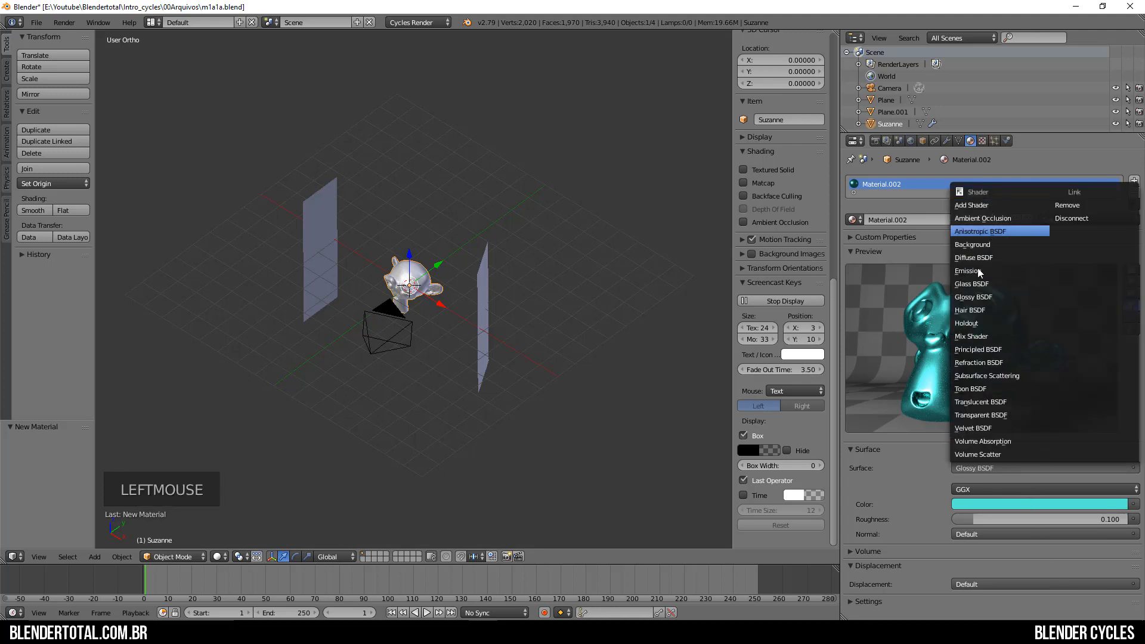
pyautogui.click(969, 293)
pyautogui.click(1007, 466)
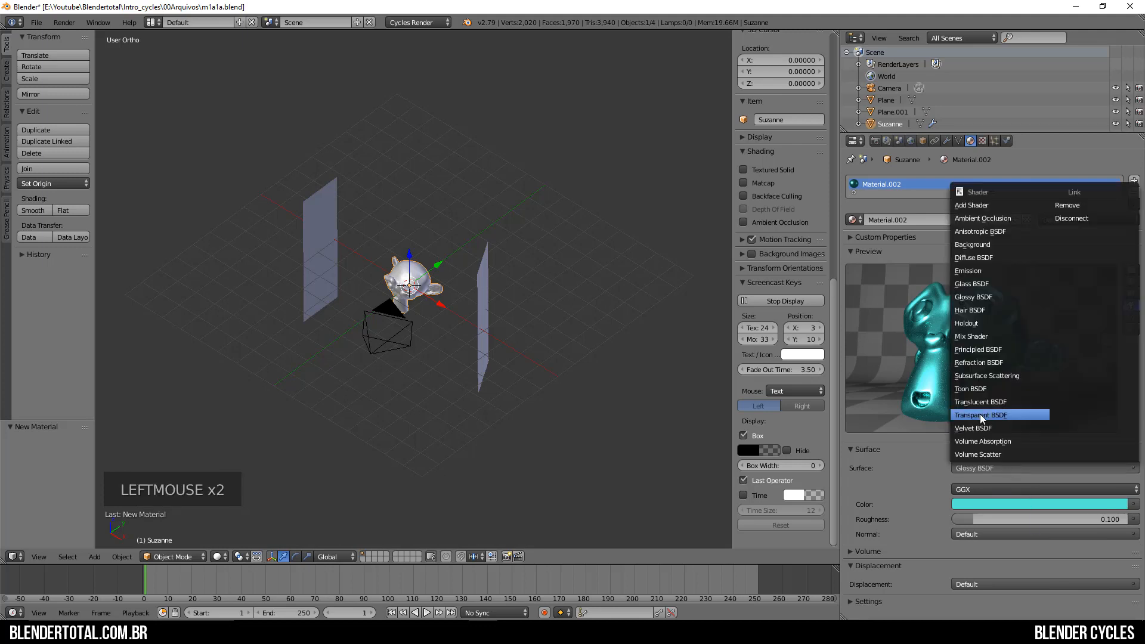
pyautogui.click(982, 283)
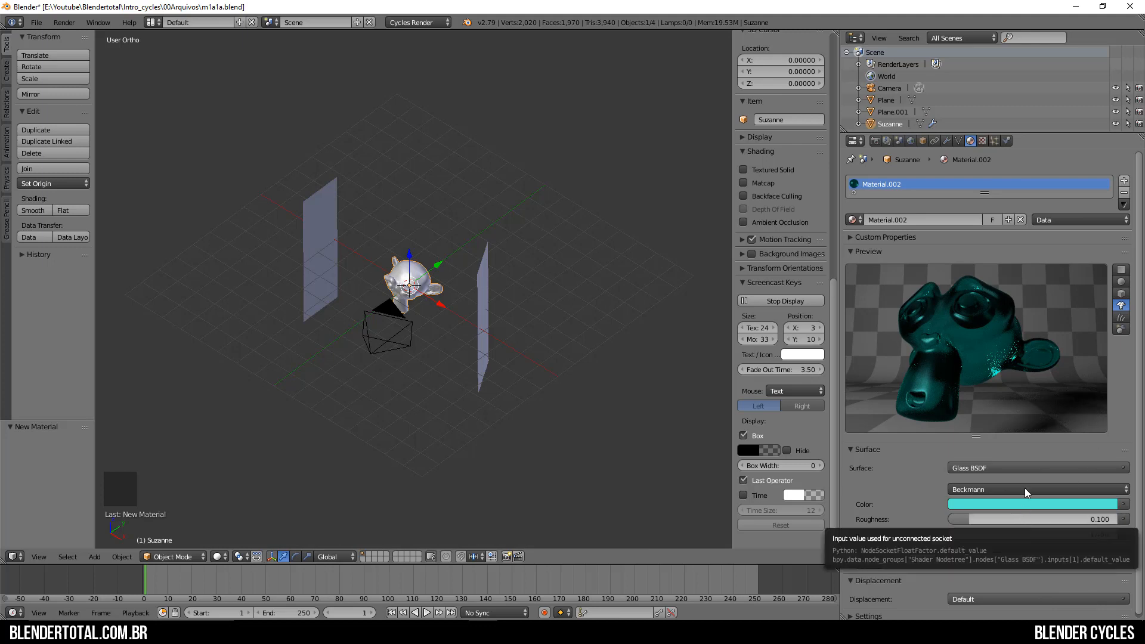
pyautogui.click(994, 502)
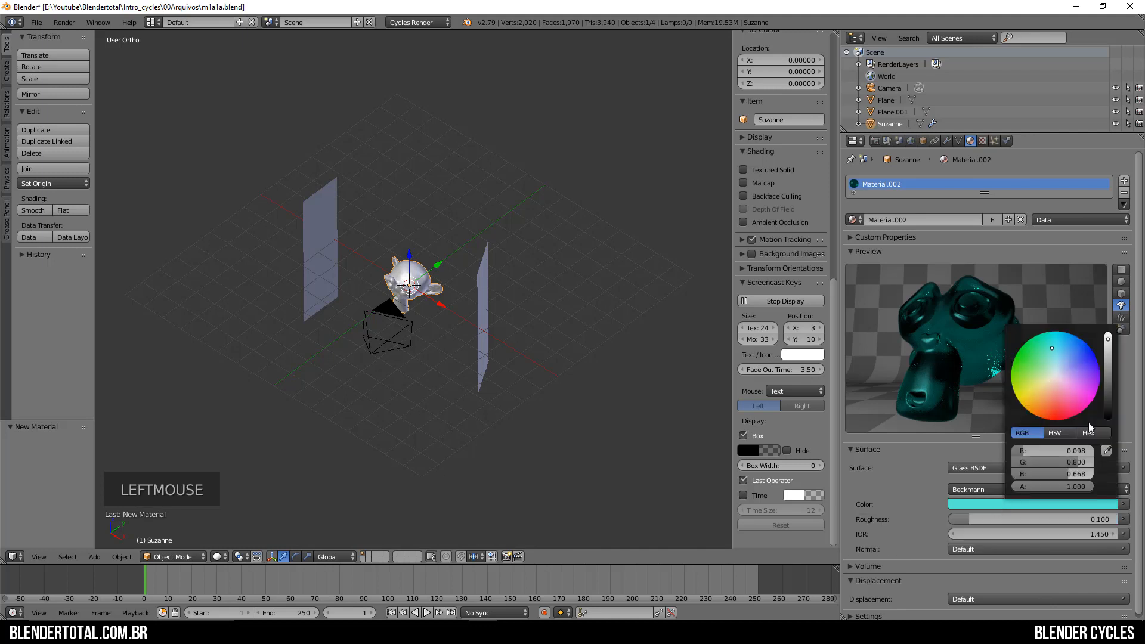
pyautogui.click(1053, 371)
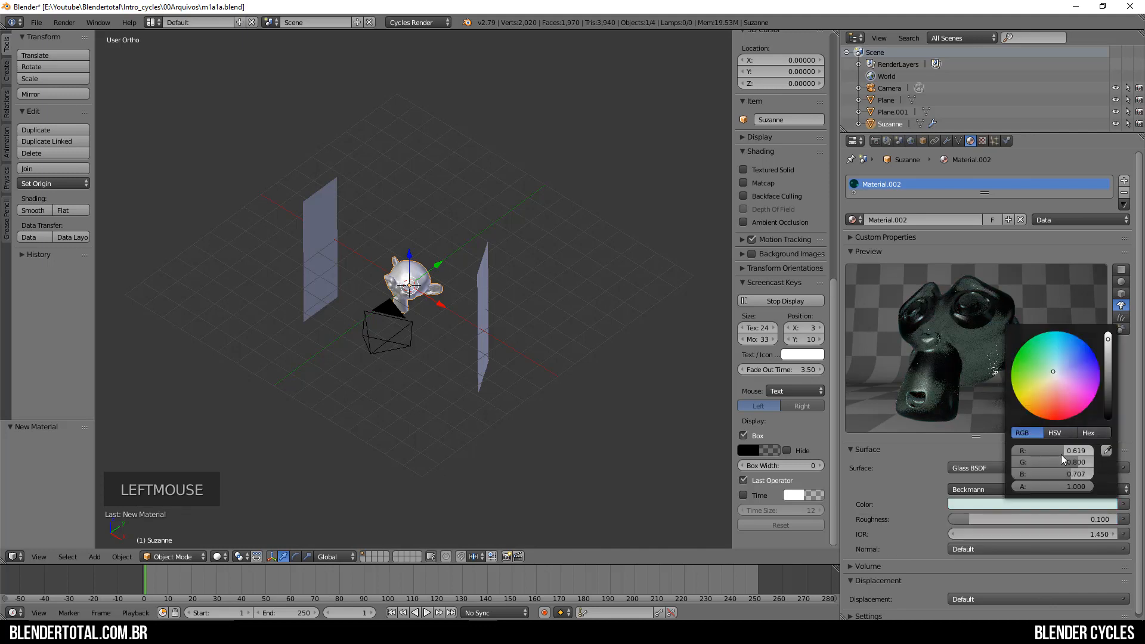
pyautogui.moveTo(1061, 453); pyautogui.dragTo(1092, 474)
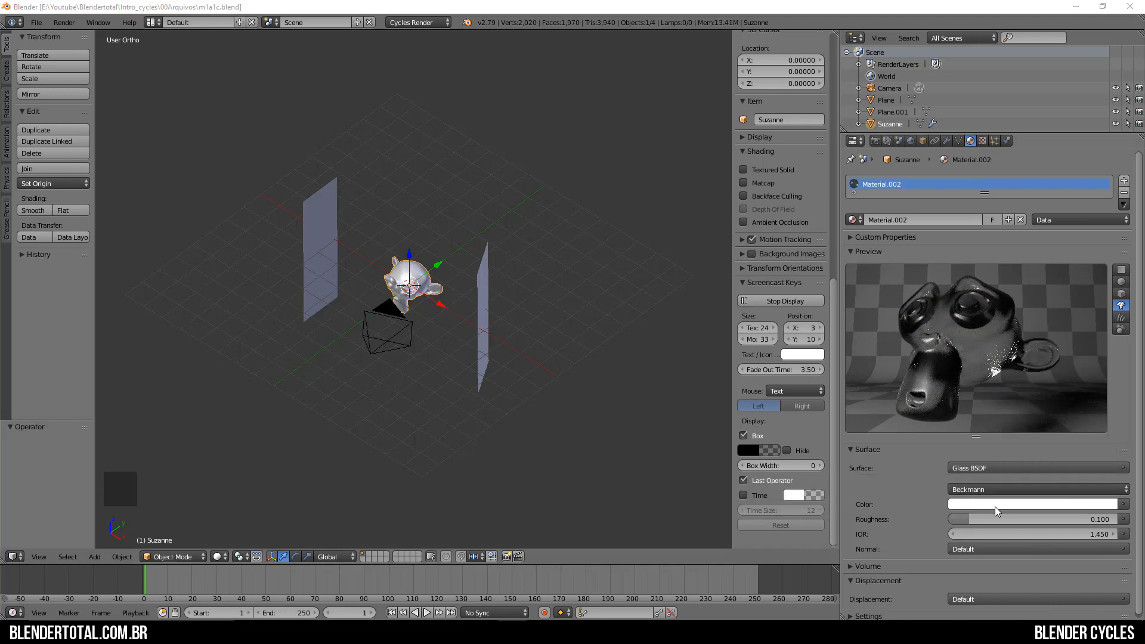
# Check the glass shader's distribution options, keep Beckmann, and set the roughness to 0.
pyautogui.click(1011, 490)
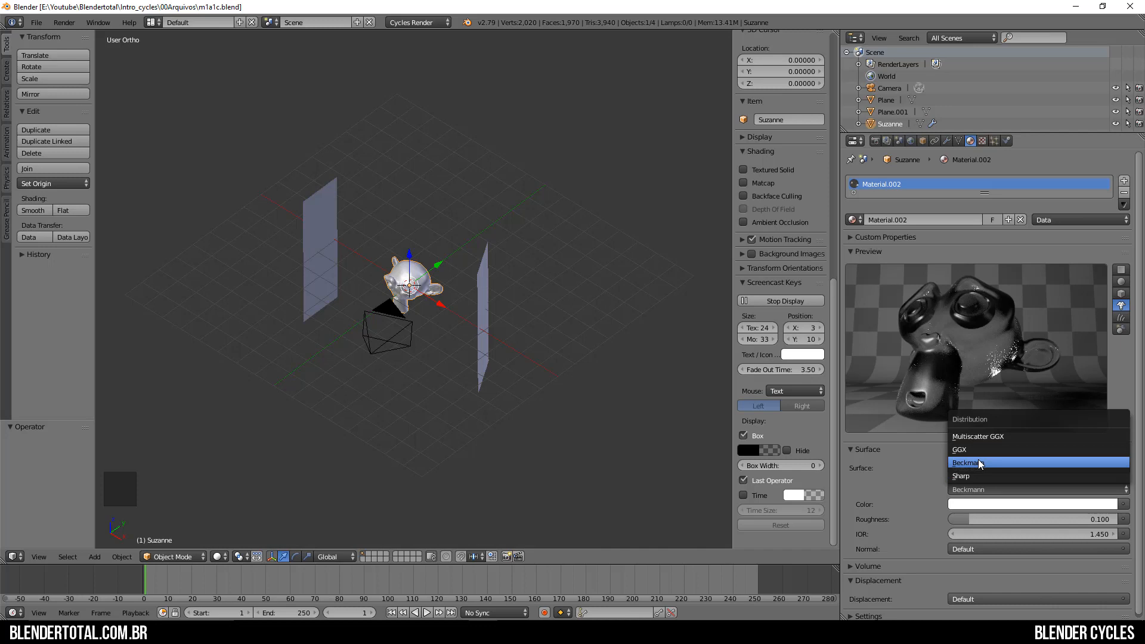
pyautogui.click(1022, 519)
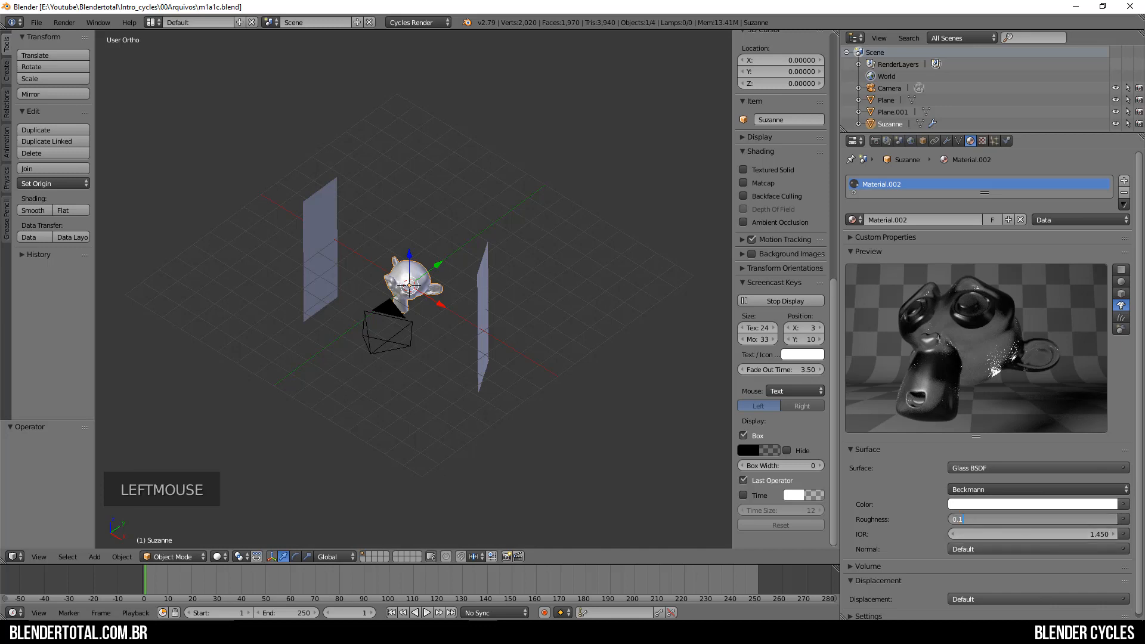
pyautogui.write('2')
pyautogui.press('Return')
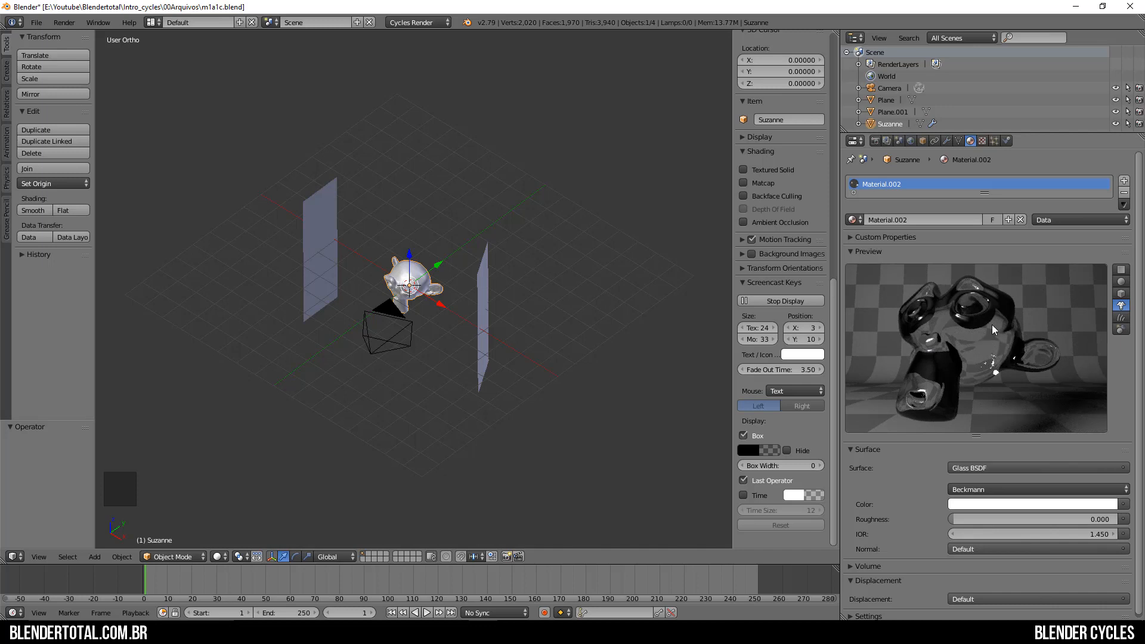
# Set the glass shader's roughness to 0.2.
pyautogui.click(1034, 518)
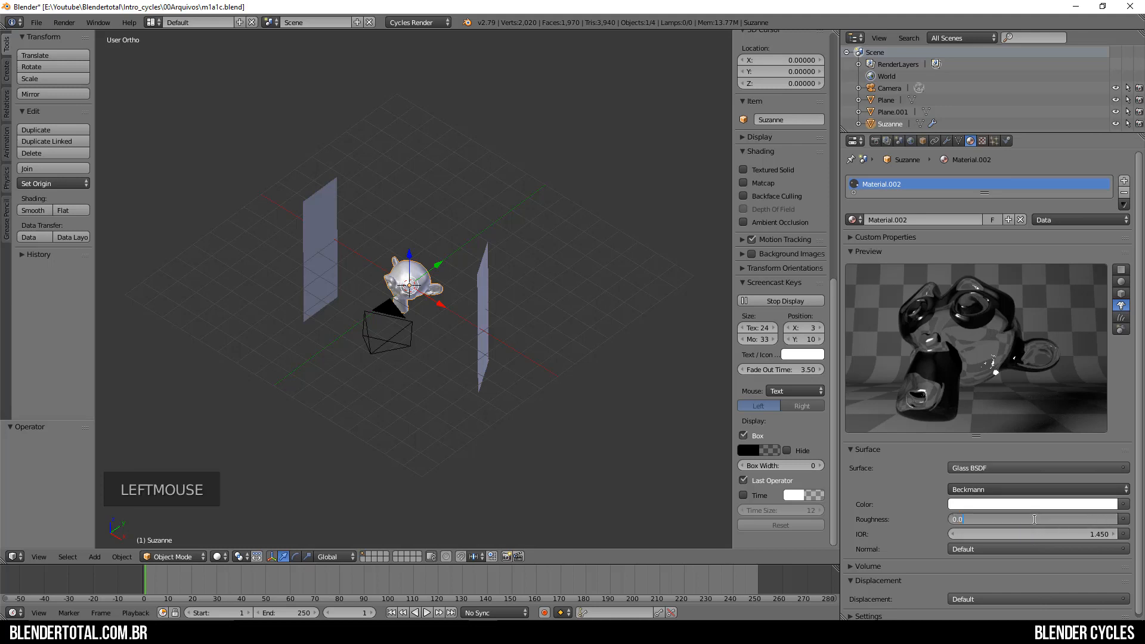
pyautogui.write('0.2')
pyautogui.press('Return')
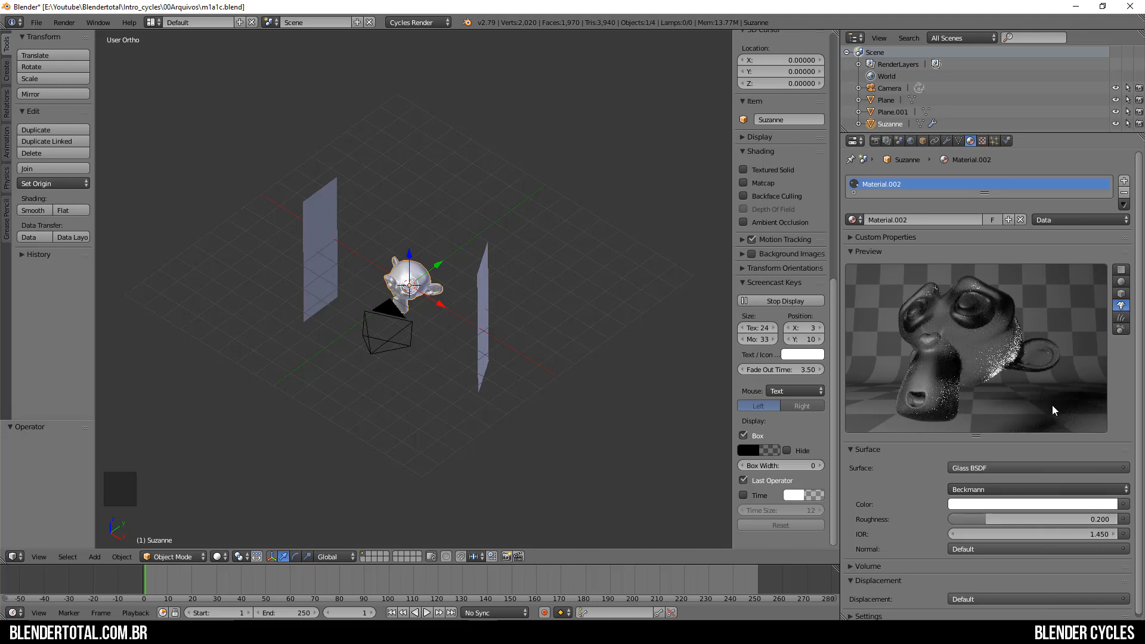
pyautogui.click(1046, 520)
pyautogui.press('BackSpace')
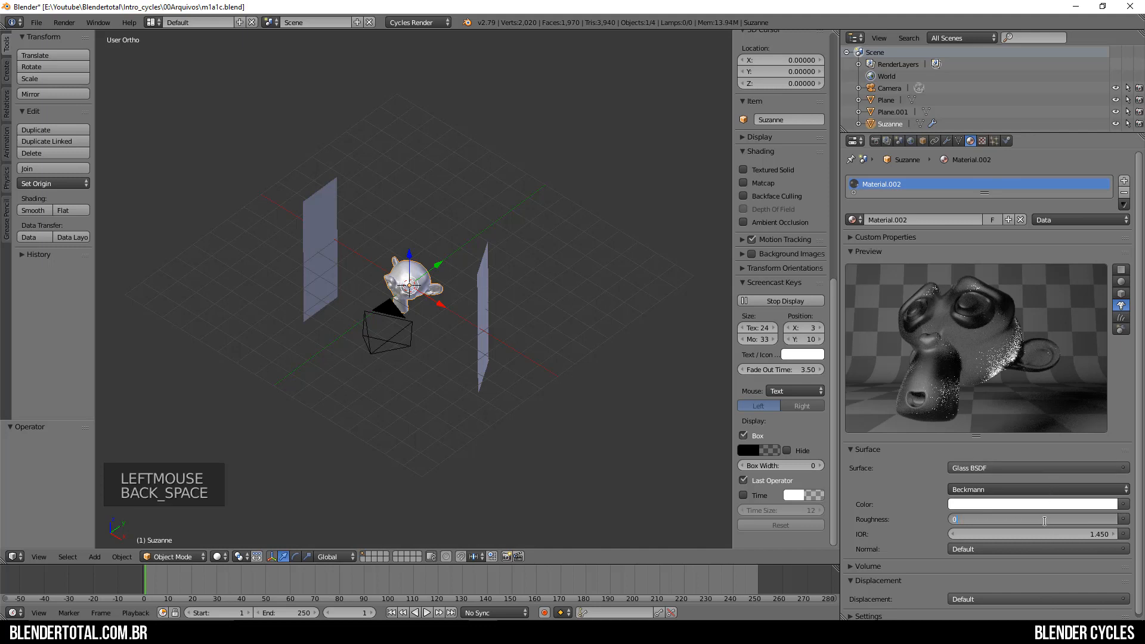
pyautogui.press('Escape')
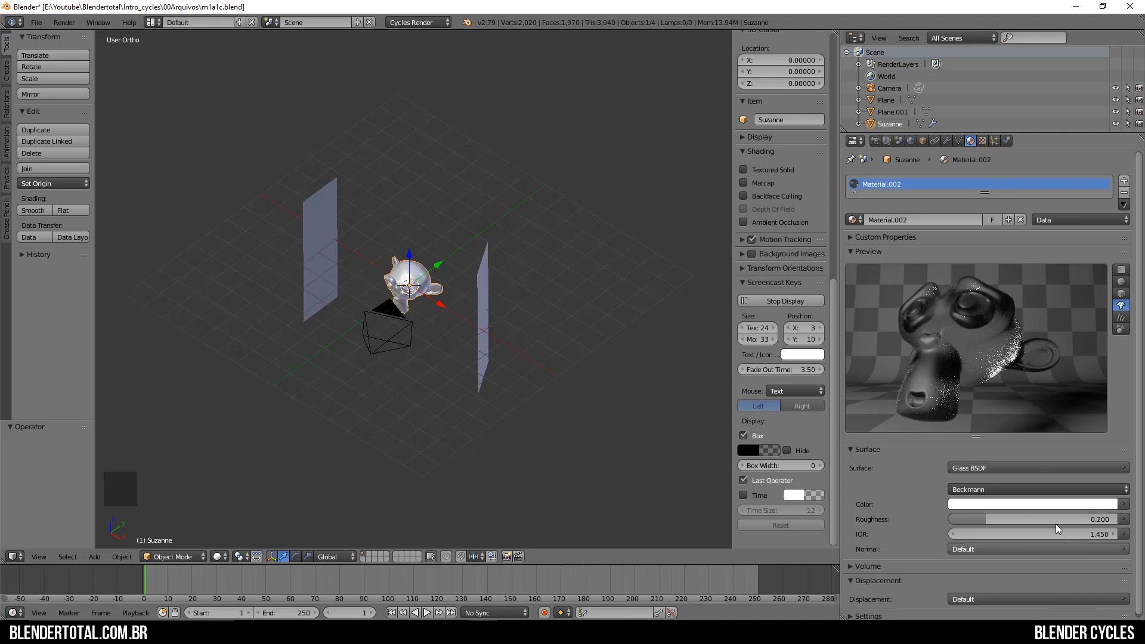
# Try a glass IOR of 1.000, set it back to 1.450, and set the roughness to 0.
pyautogui.moveTo(1044, 534); pyautogui.dragTo(1033, 534)
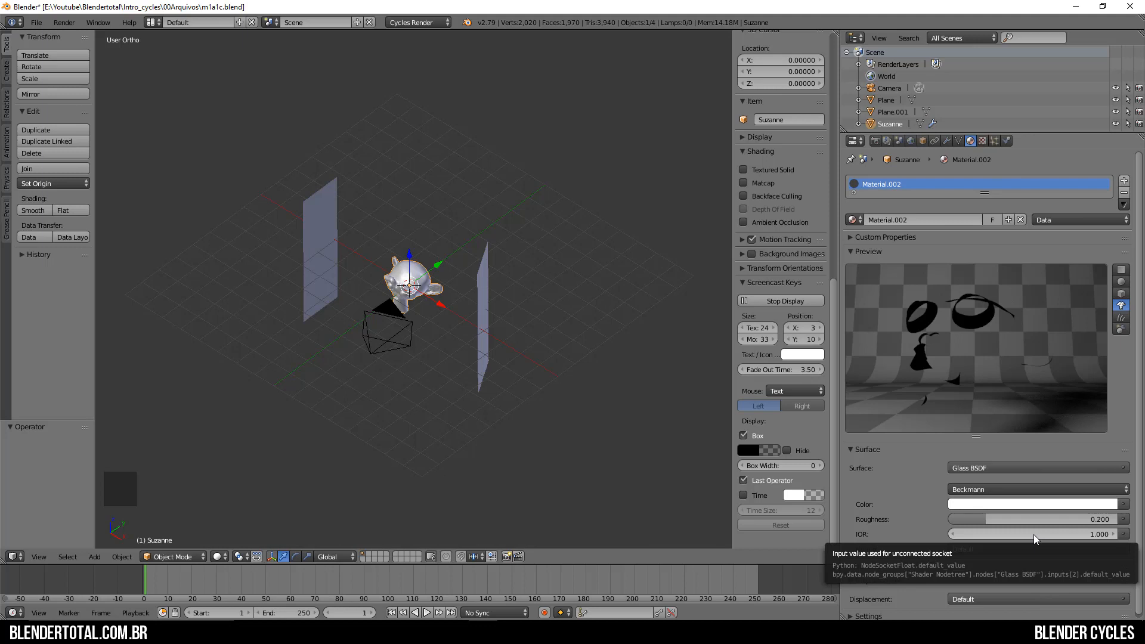
pyautogui.click(1032, 534)
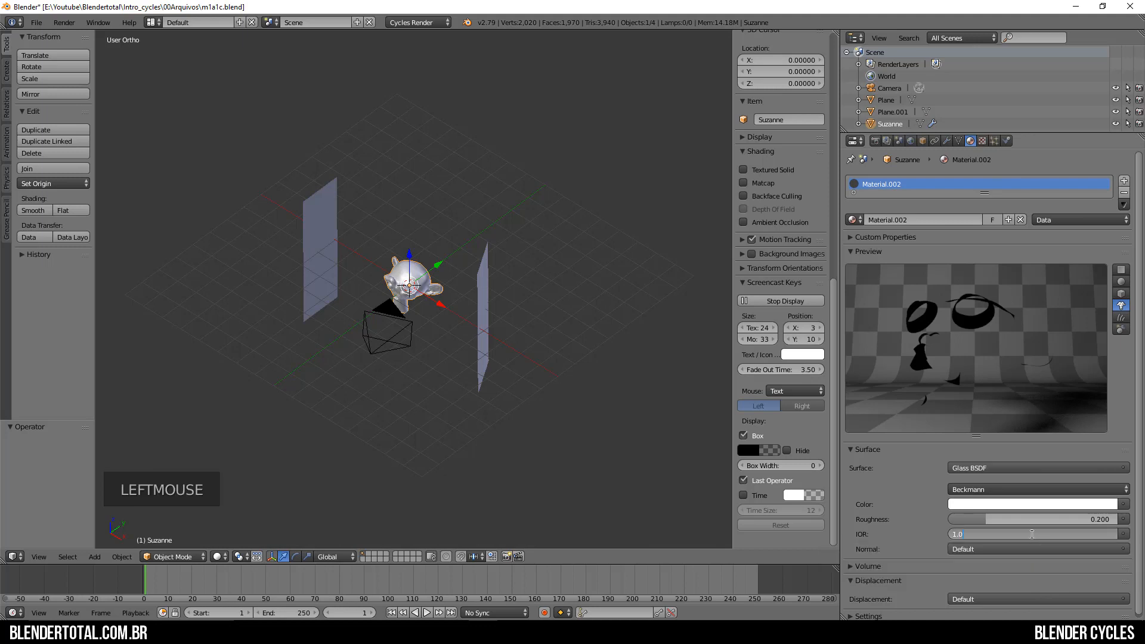
pyautogui.write('1.450')
pyautogui.press('Return')
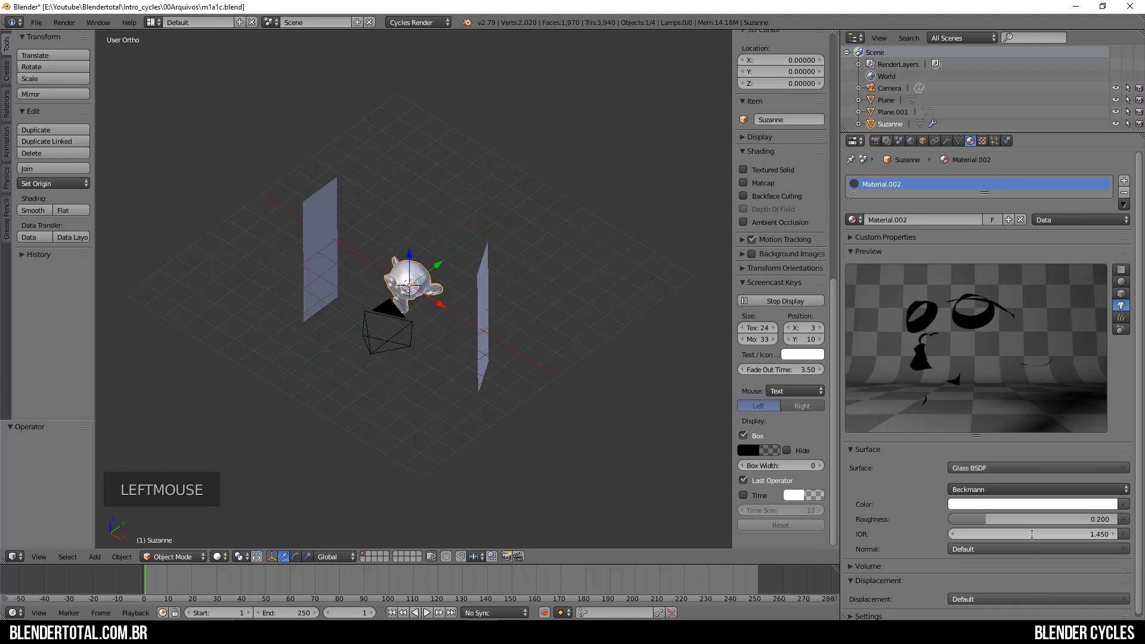
pyautogui.moveTo(1053, 521); pyautogui.dragTo(964, 527)
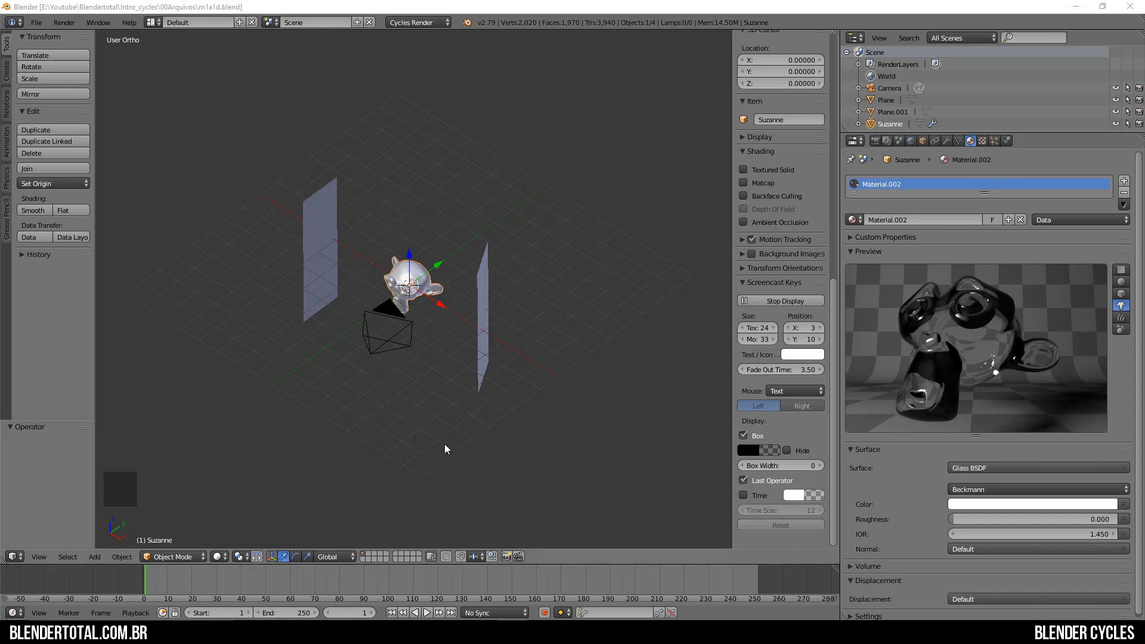
# Switch to the camera view, set a render border around the monkey head, and set the viewport shading to Rendered.
pyautogui.moveTo(445, 444); pyautogui.dragTo(450, 410, button='middle')
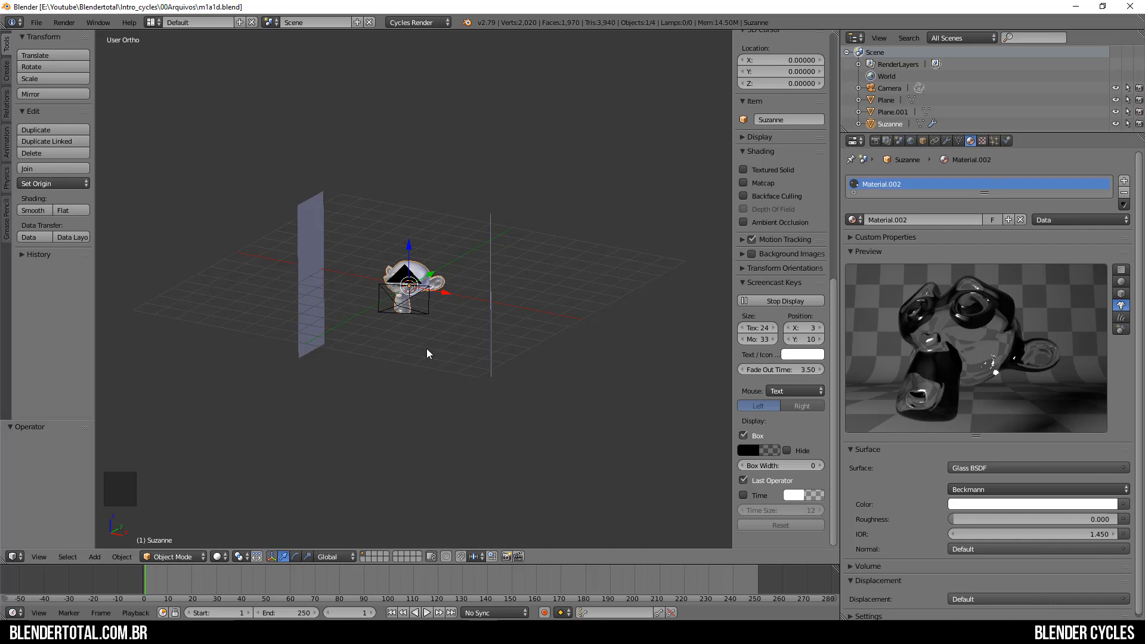
pyautogui.press('KP_0')
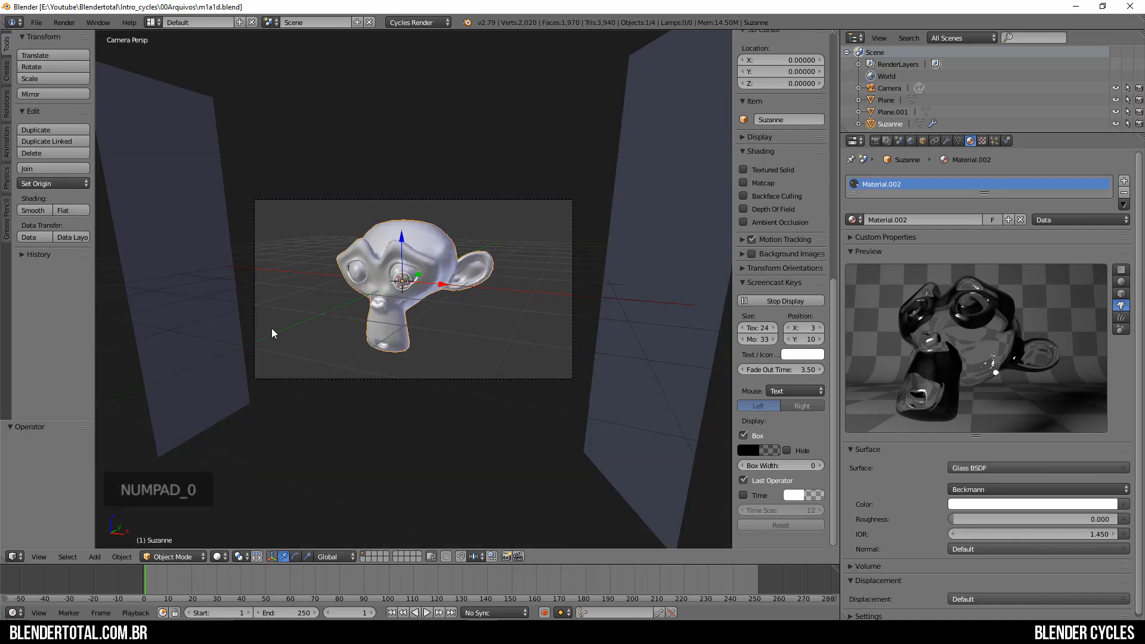
pyautogui.hotkey('ctrl', 'b')
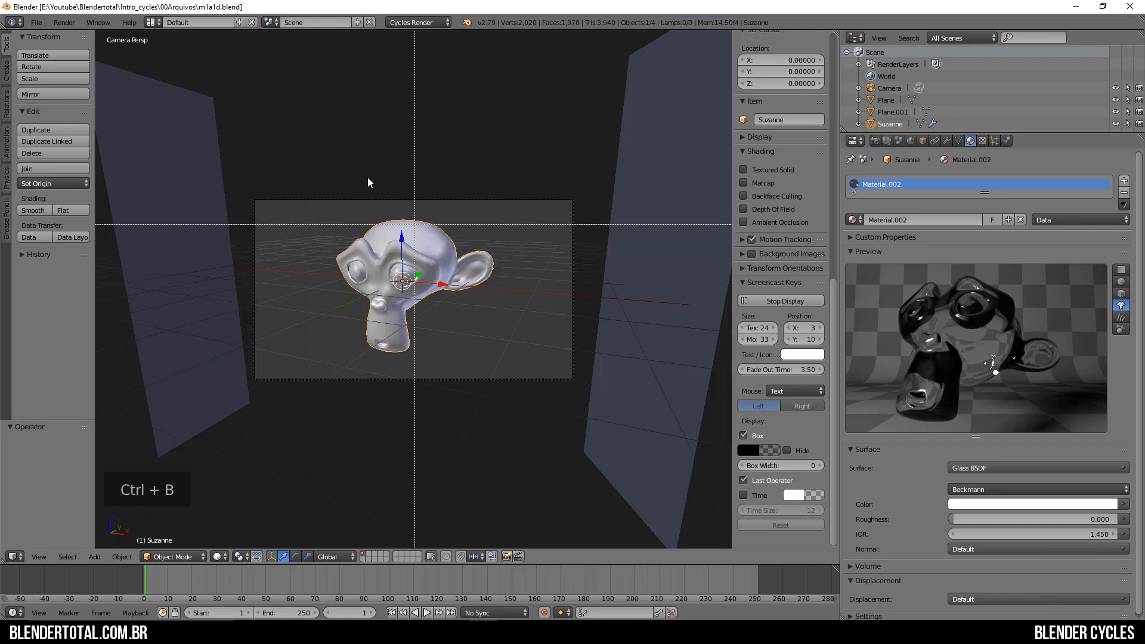
pyautogui.moveTo(311, 206); pyautogui.dragTo(514, 379)
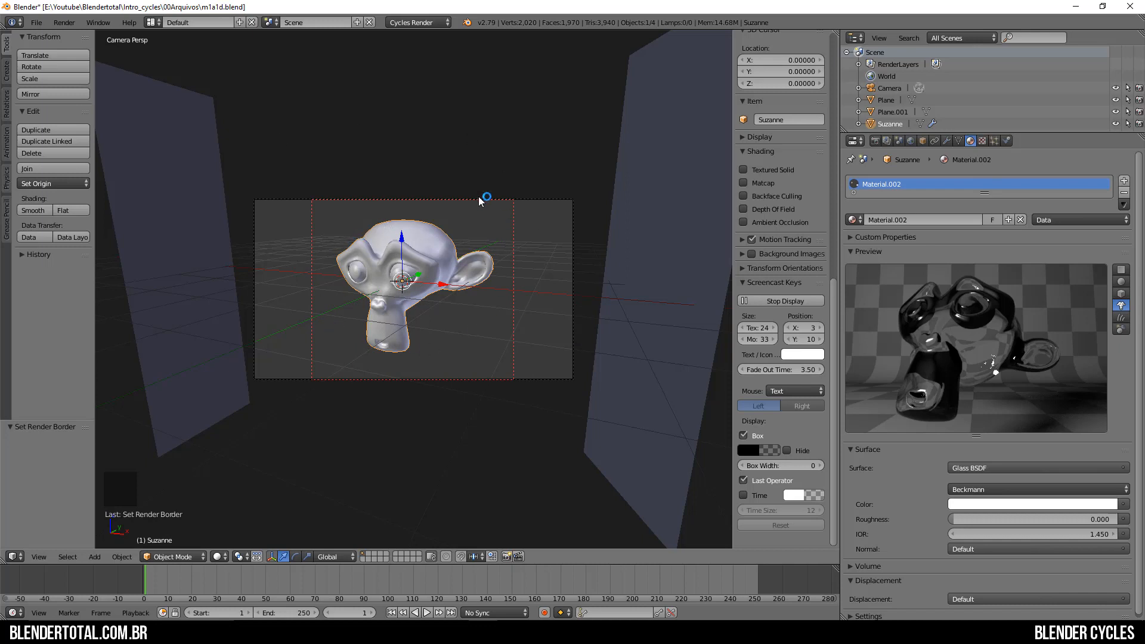
pyautogui.click(217, 556)
pyautogui.click(235, 475)
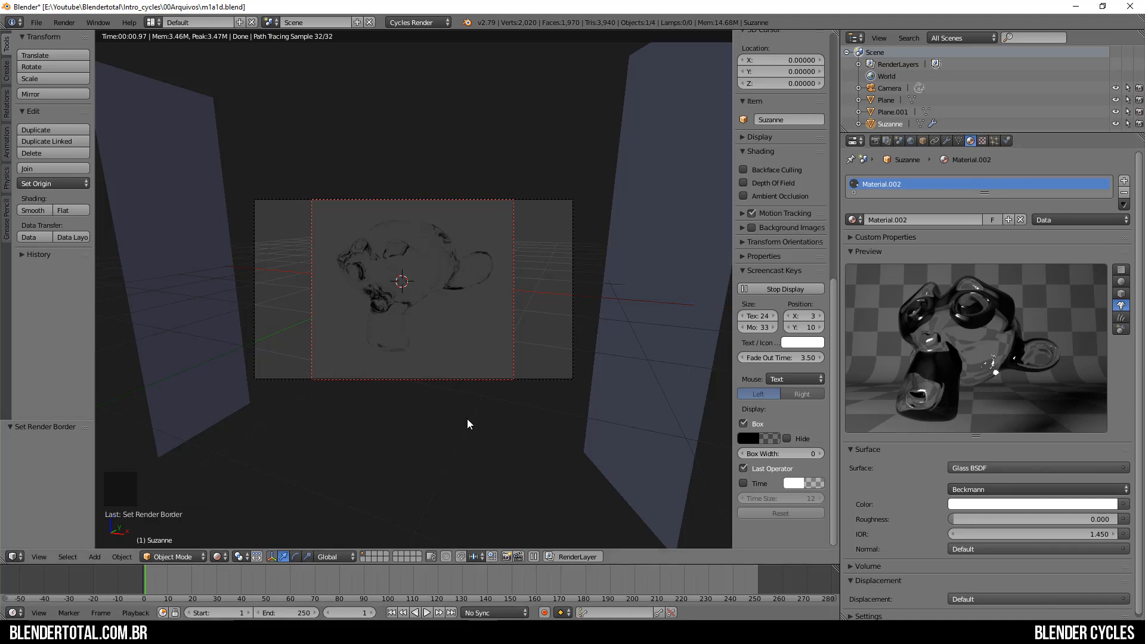
# Clear the camera's render border and set one around the monkey head in a free view outside the camera.
pyautogui.hotkey('ctrl', 'alt', 'shift', 'b')
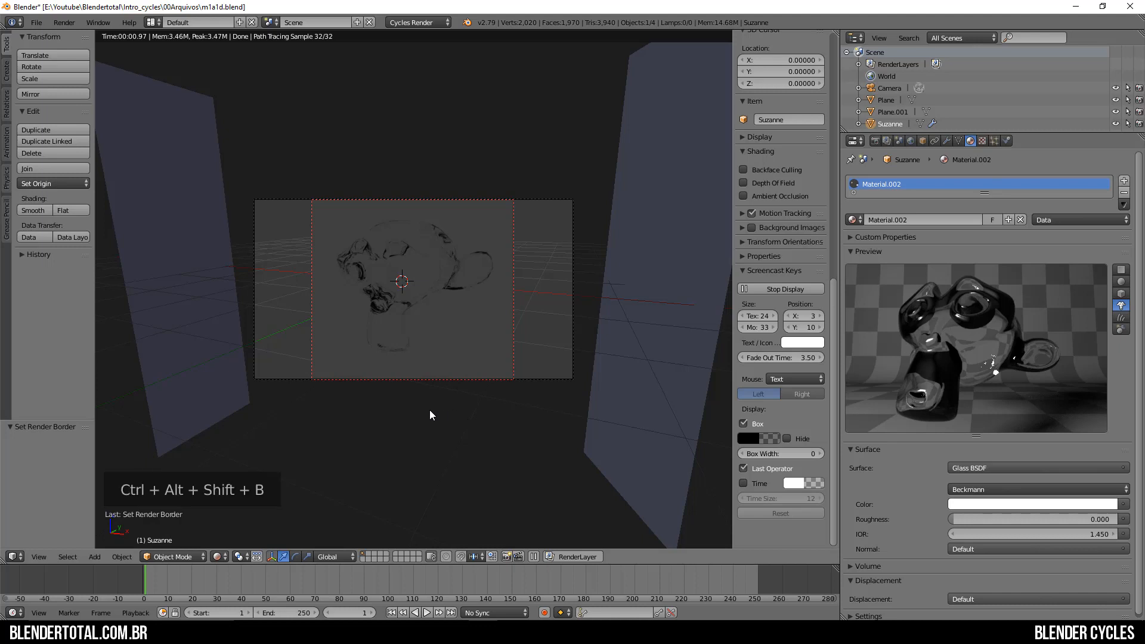
pyautogui.hotkey('ctrl', 'alt', 'b')
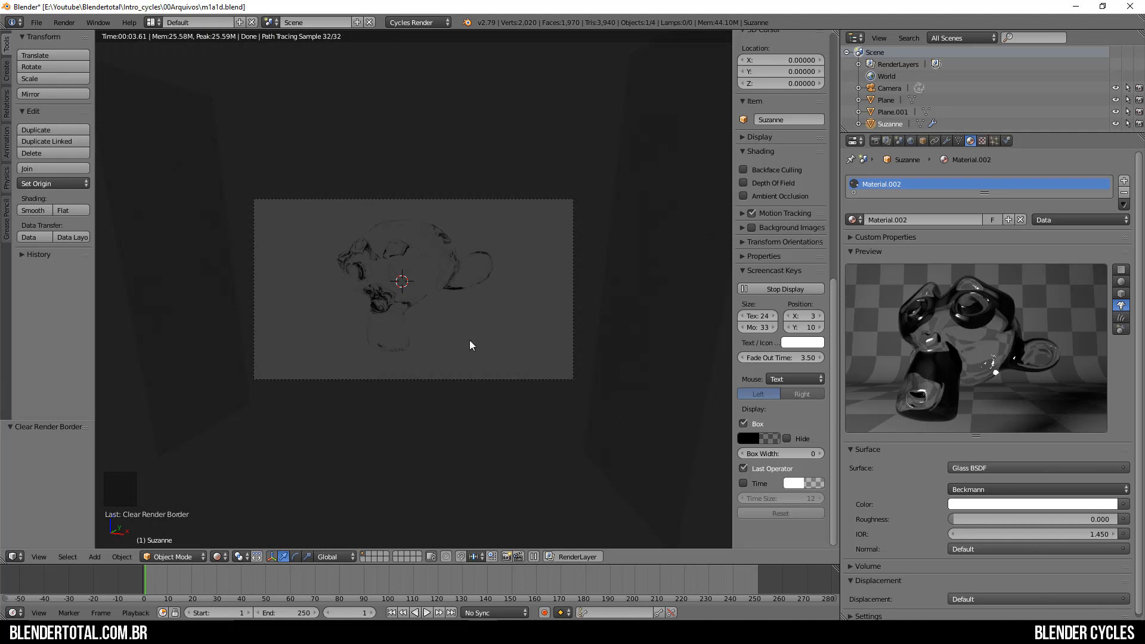
pyautogui.moveTo(542, 281)
pyautogui.mouseDown(button='middle')
pyautogui.moveTo(503, 307)
pyautogui.moveTo(406, 296)
pyautogui.mouseUp(button='middle')
pyautogui.hotkey('ctrl', 'b')
pyautogui.moveTo(324, 186); pyautogui.dragTo(506, 366)
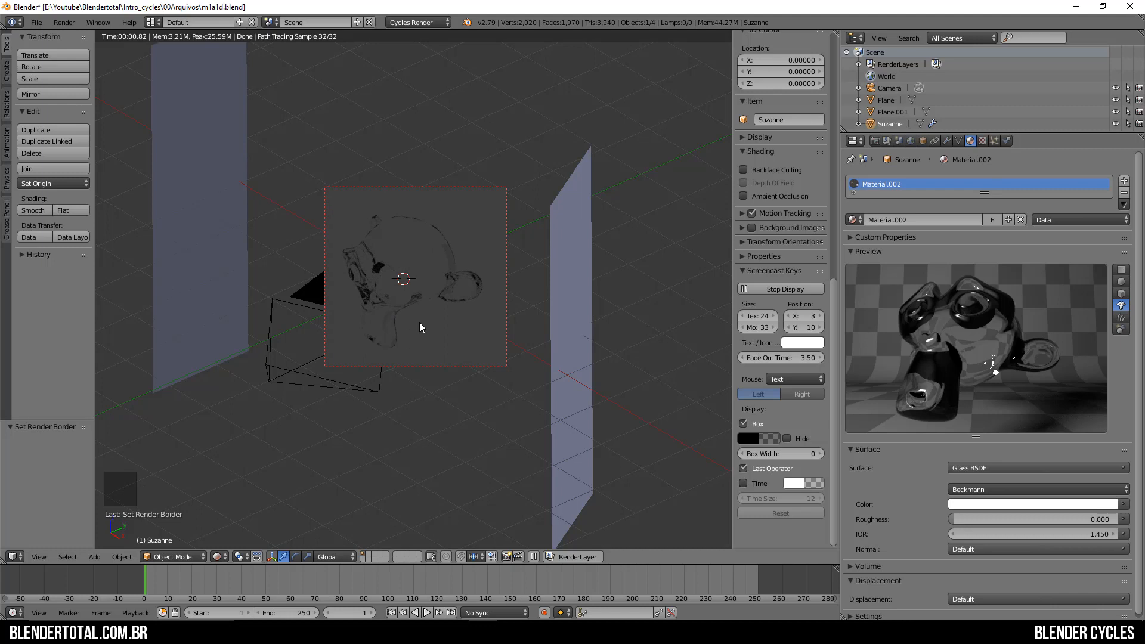
# Return to the camera view, try a render border around the ear only, and redraw it around the whole monkey head.
pyautogui.press('KP_0')
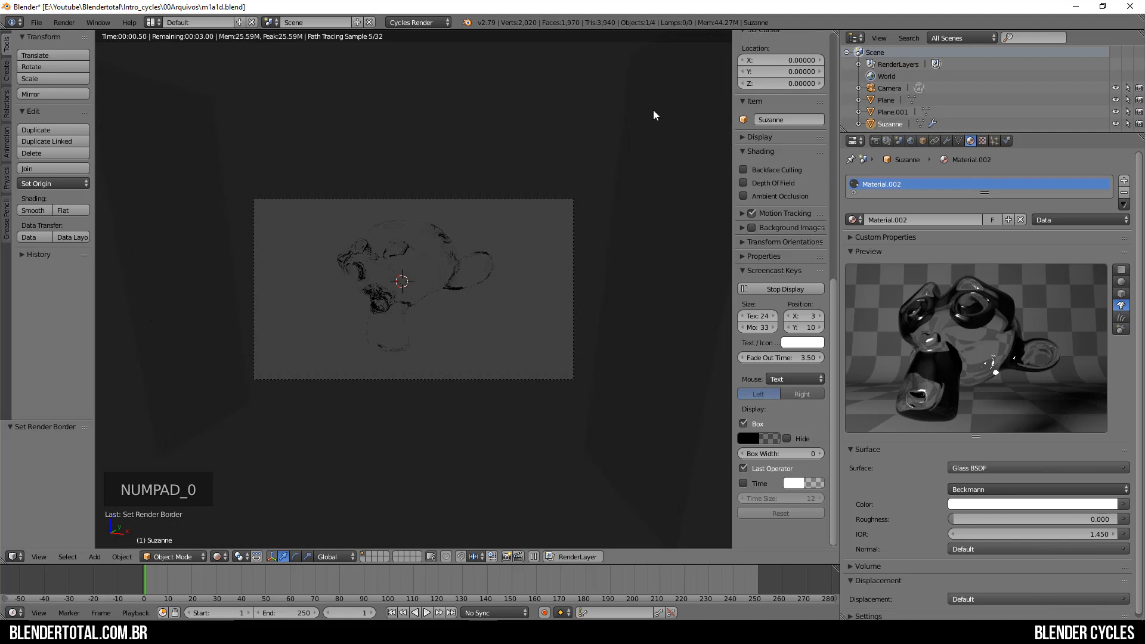
pyautogui.hotkey('ctrl', 'b')
pyautogui.moveTo(425, 239); pyautogui.dragTo(534, 317)
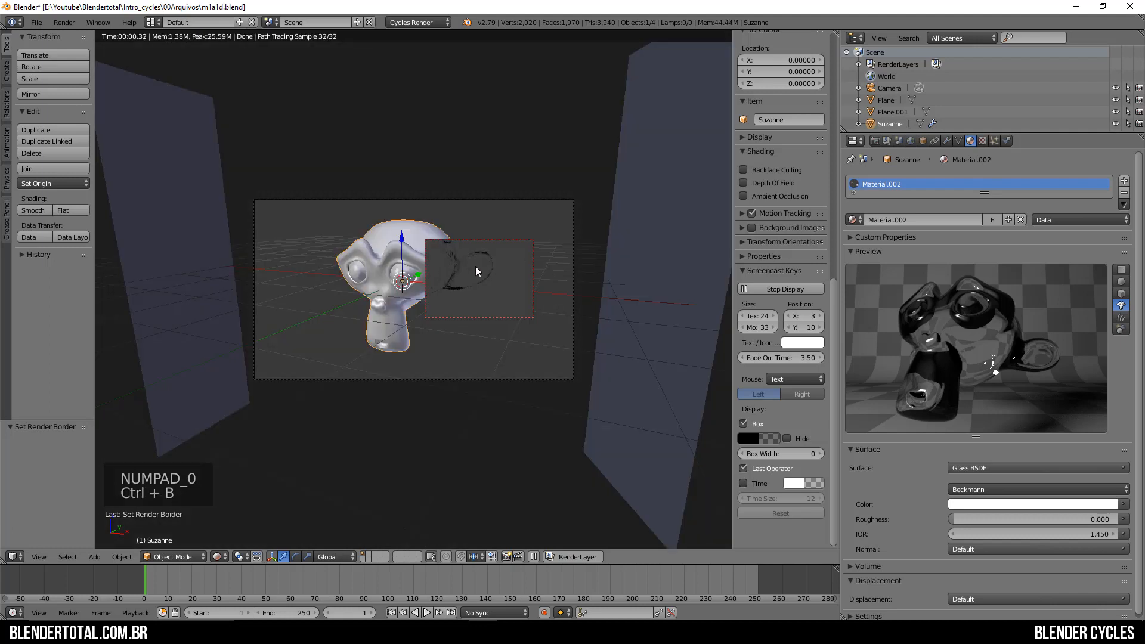
pyautogui.hotkey('ctrl', 'b')
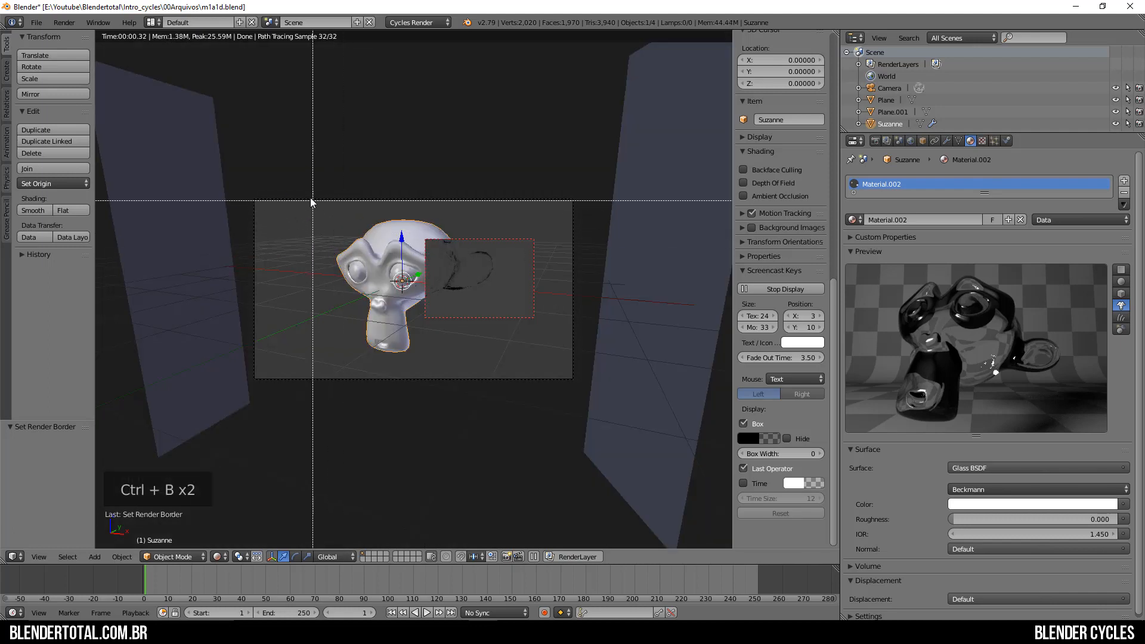
pyautogui.moveTo(310, 198); pyautogui.dragTo(517, 377)
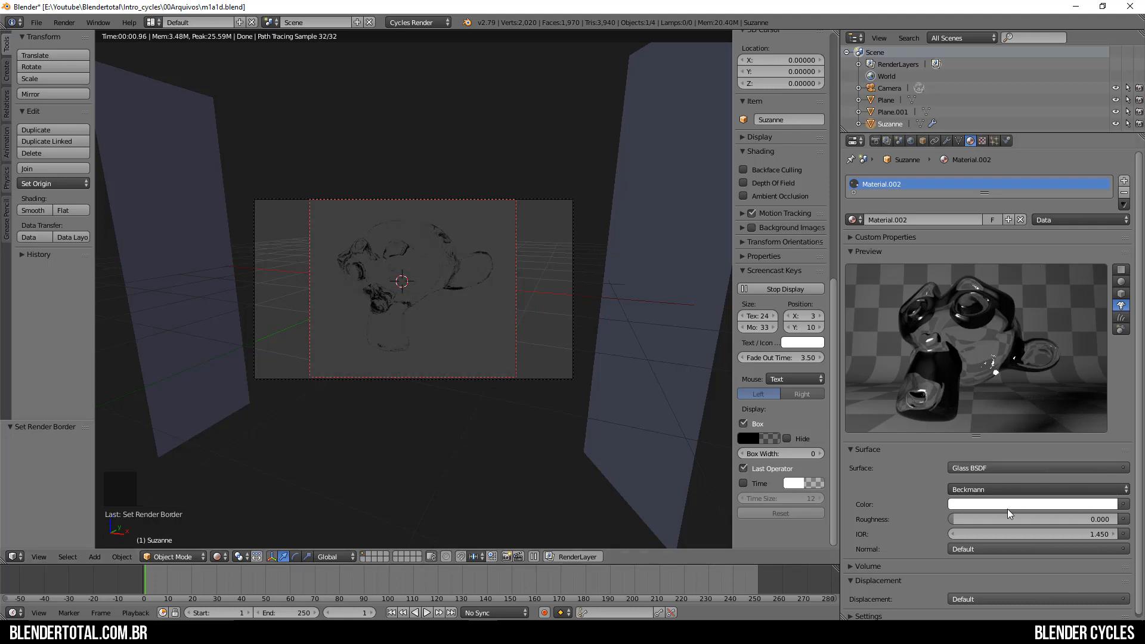
# Change Suzanne's surface shader to Diffuse BSDF and try moving the head in the rendered preview.
pyautogui.click(1005, 467)
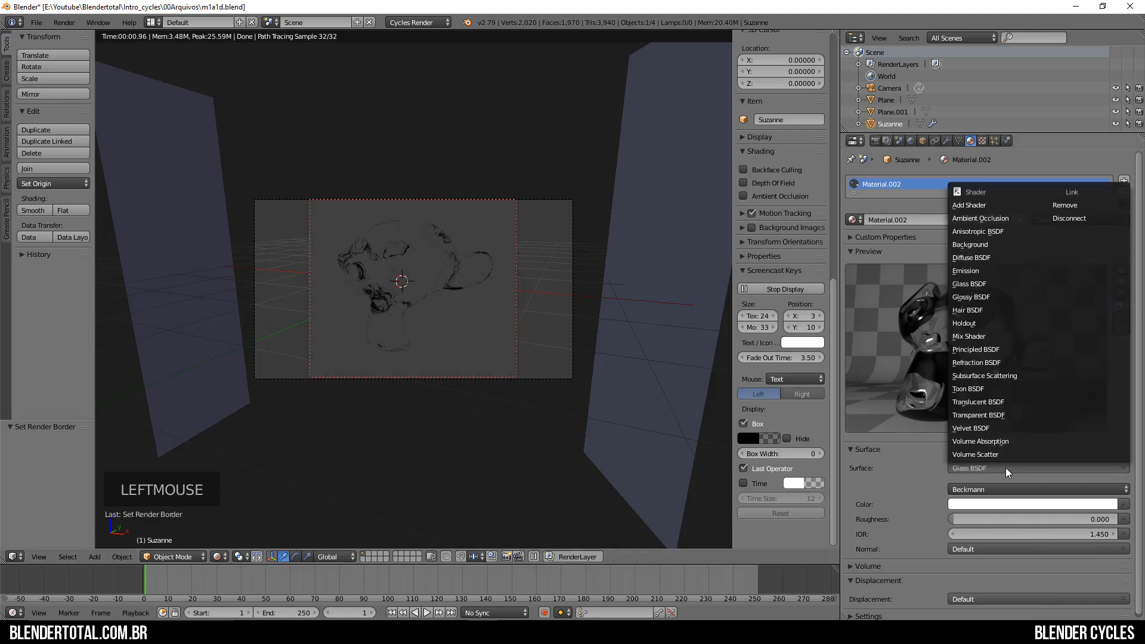
pyautogui.click(983, 256)
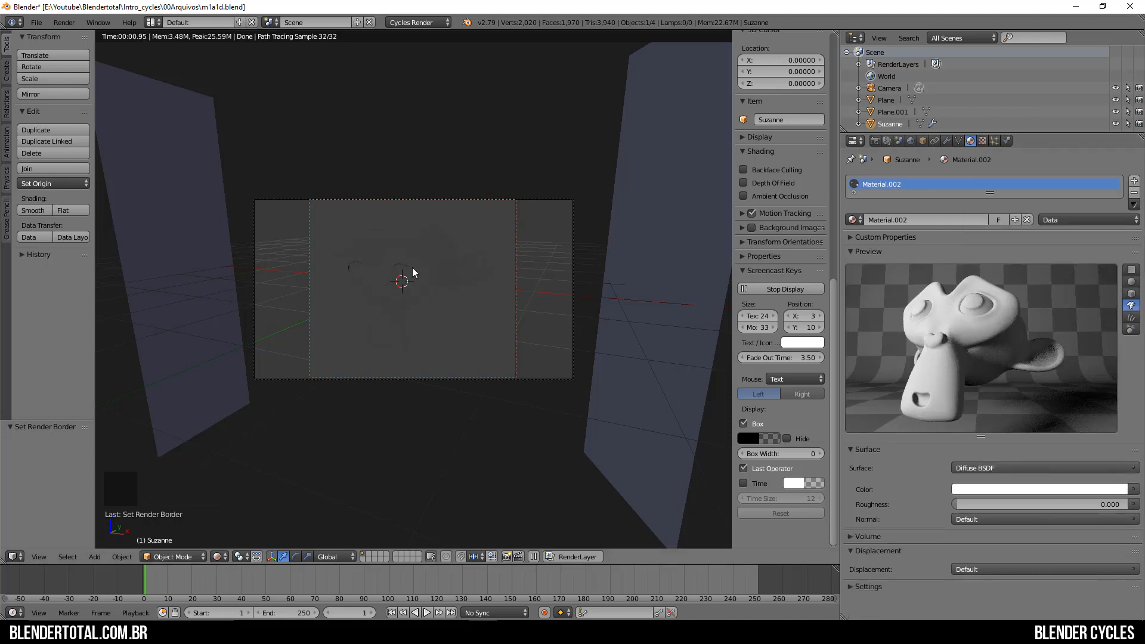
pyautogui.press('g')
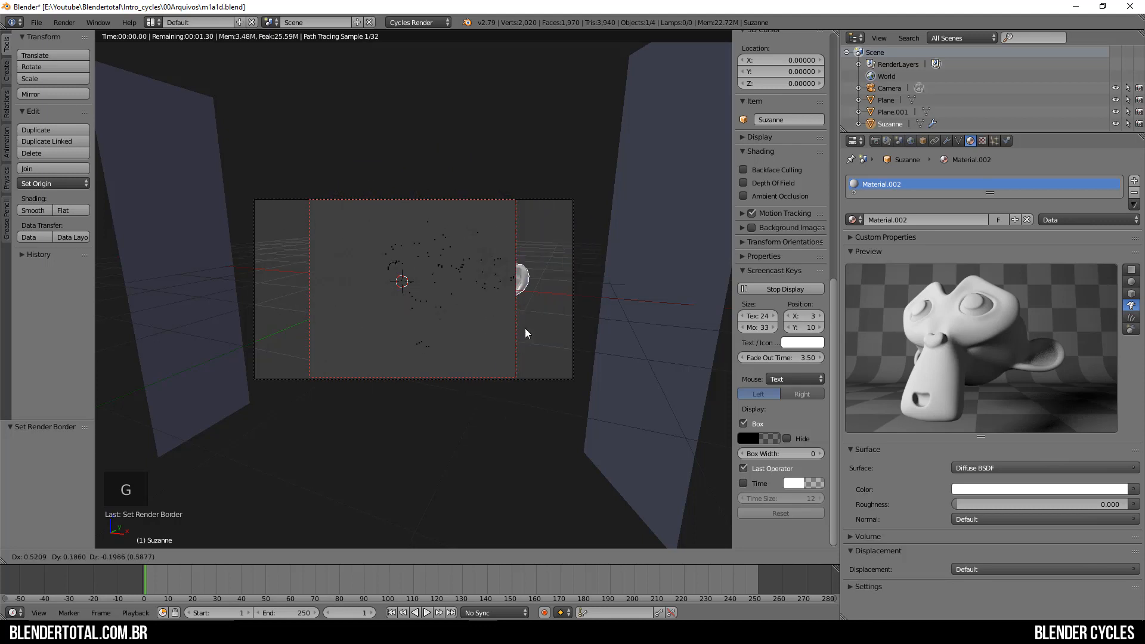
pyautogui.click(442, 308)
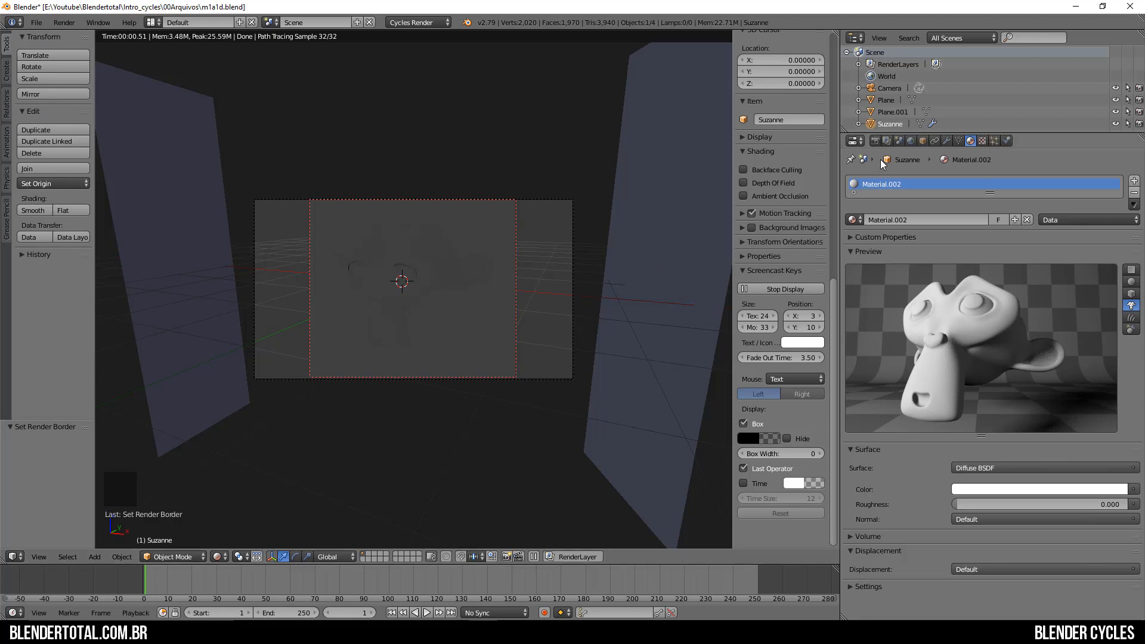
# Set the world's surface color to black.
pyautogui.click(909, 141)
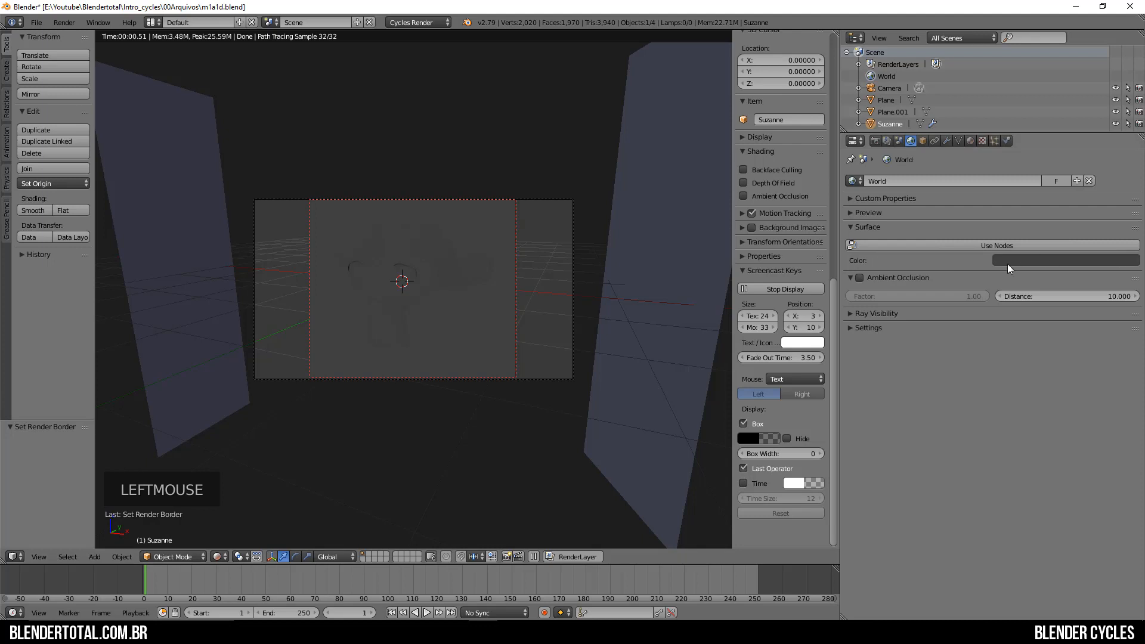
pyautogui.click(1038, 260)
pyautogui.moveTo(1123, 172)
pyautogui.mouseDown()
pyautogui.moveTo(1128, 102)
pyautogui.moveTo(1128, 189)
pyautogui.mouseUp()
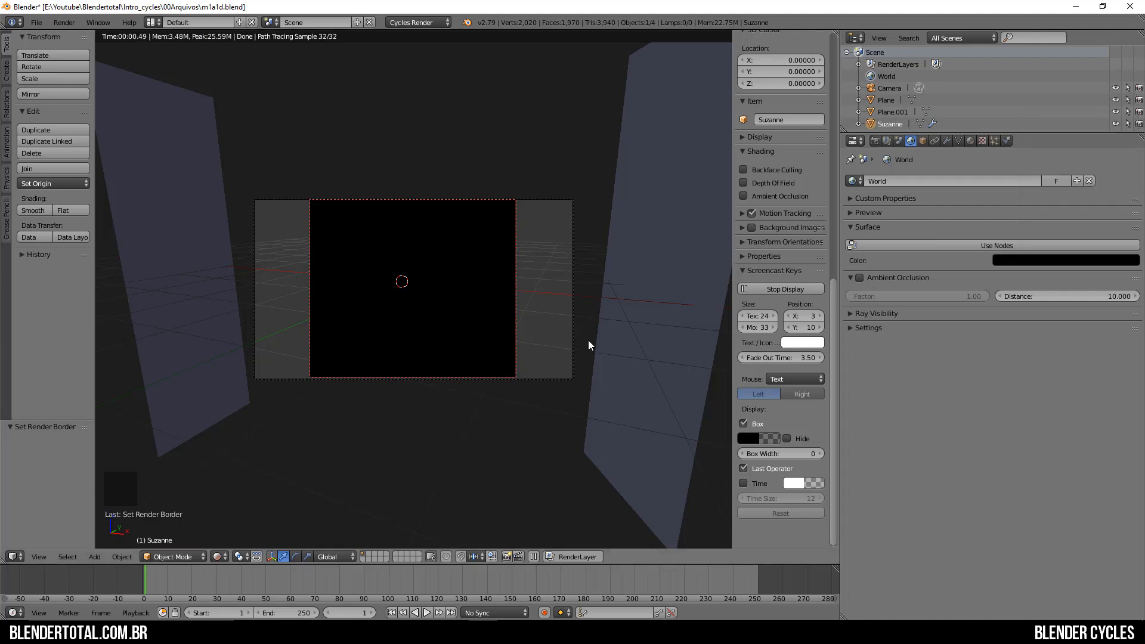
# Give the plane on the left of the head a new material named LUz with an Emission surface.
pyautogui.moveTo(173, 109); pyautogui.dragTo(285, 218, button='middle')
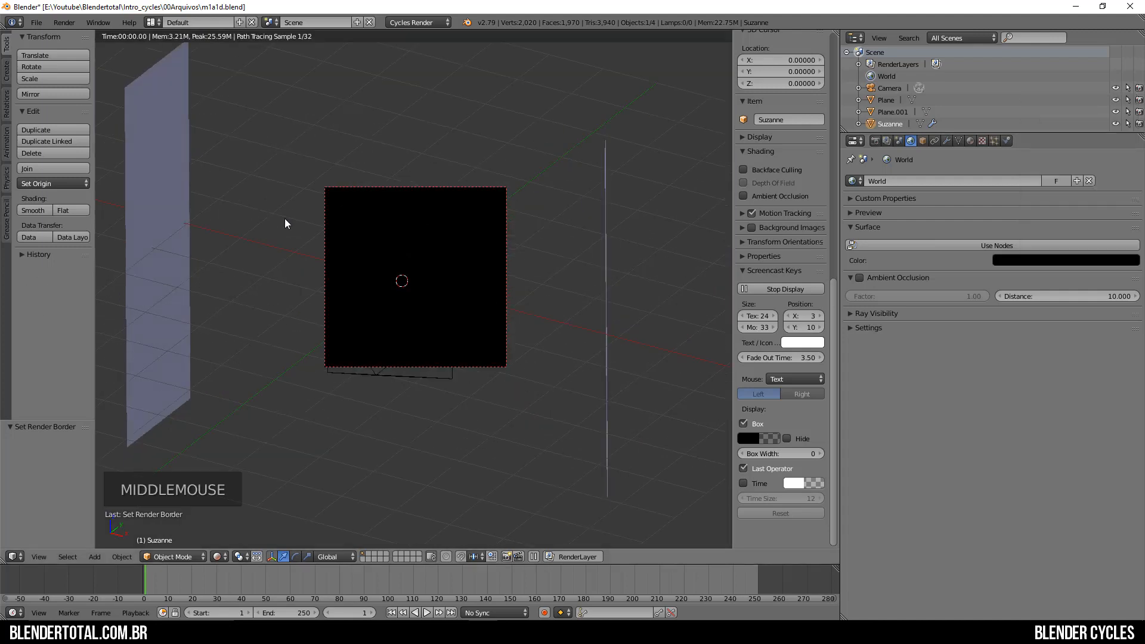
pyautogui.rightClick(152, 193)
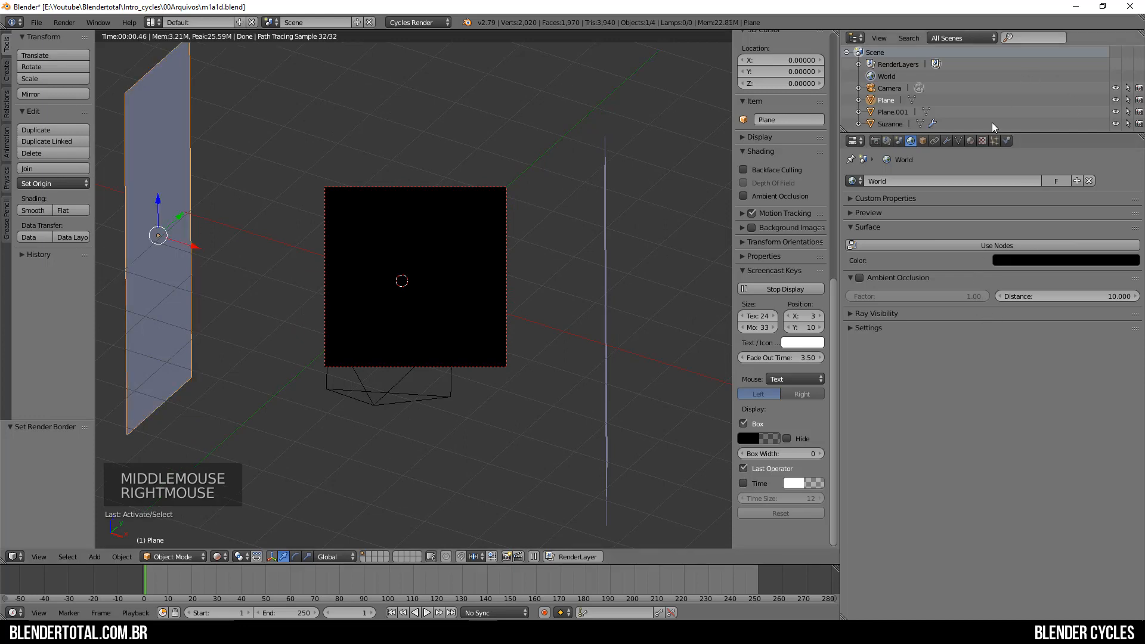
pyautogui.click(970, 140)
pyautogui.click(934, 221)
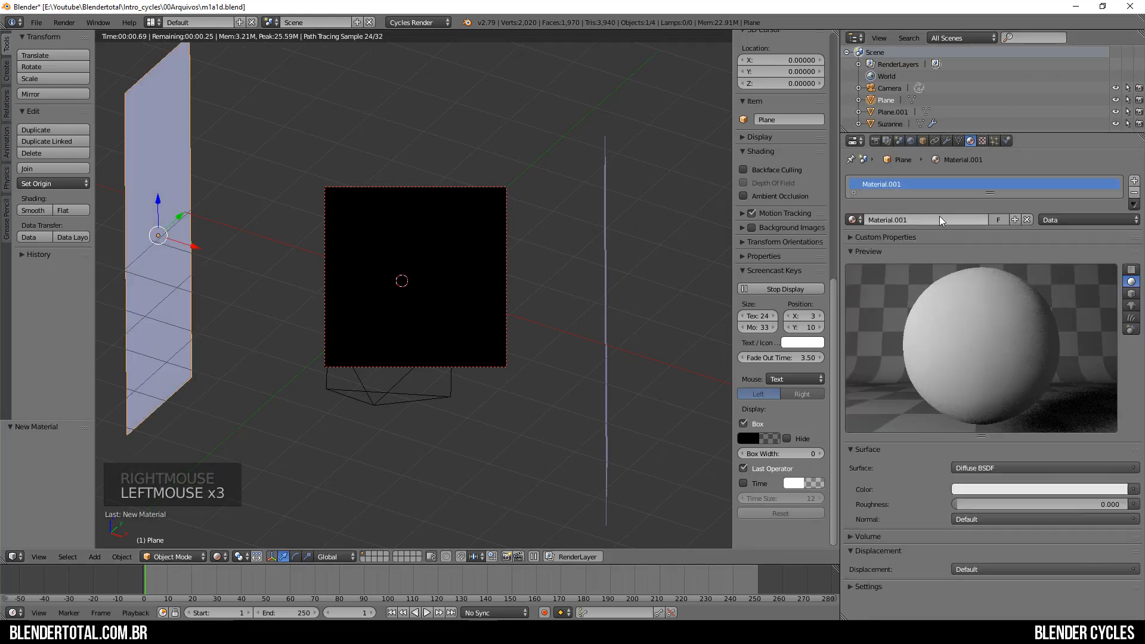
pyautogui.doubleClick(937, 218)
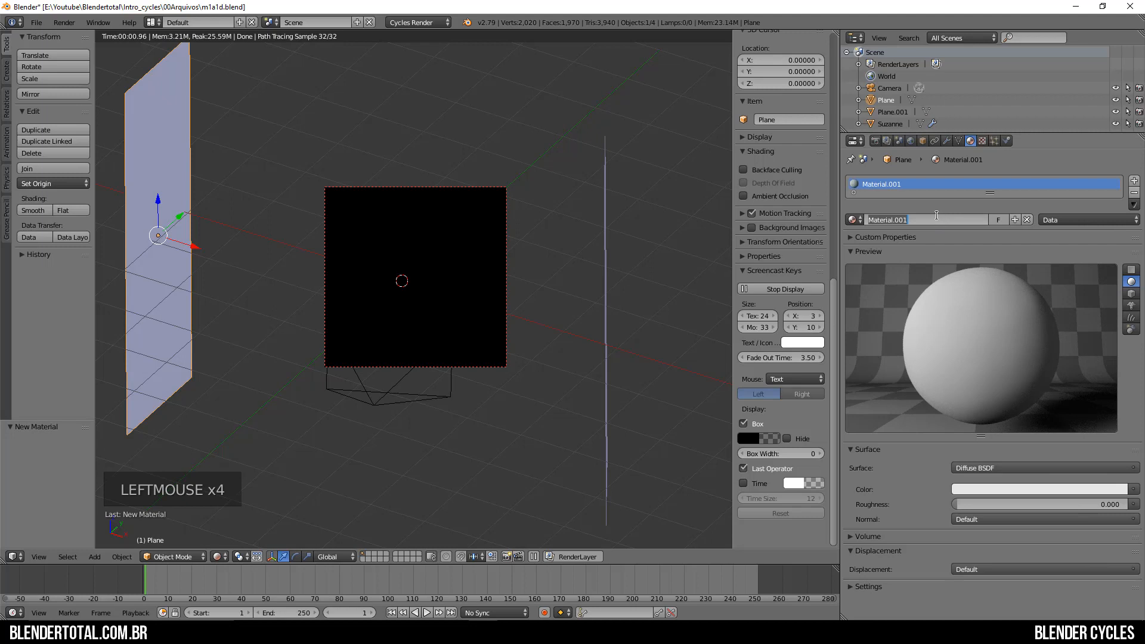
pyautogui.write('LUz')
pyautogui.press('Return')
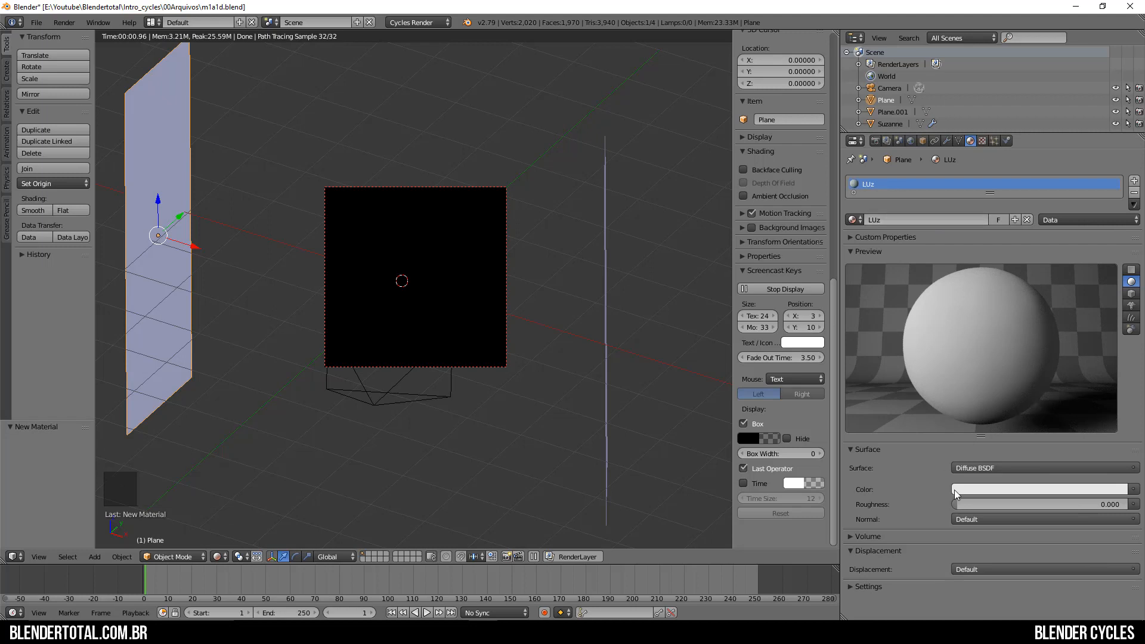
pyautogui.click(973, 467)
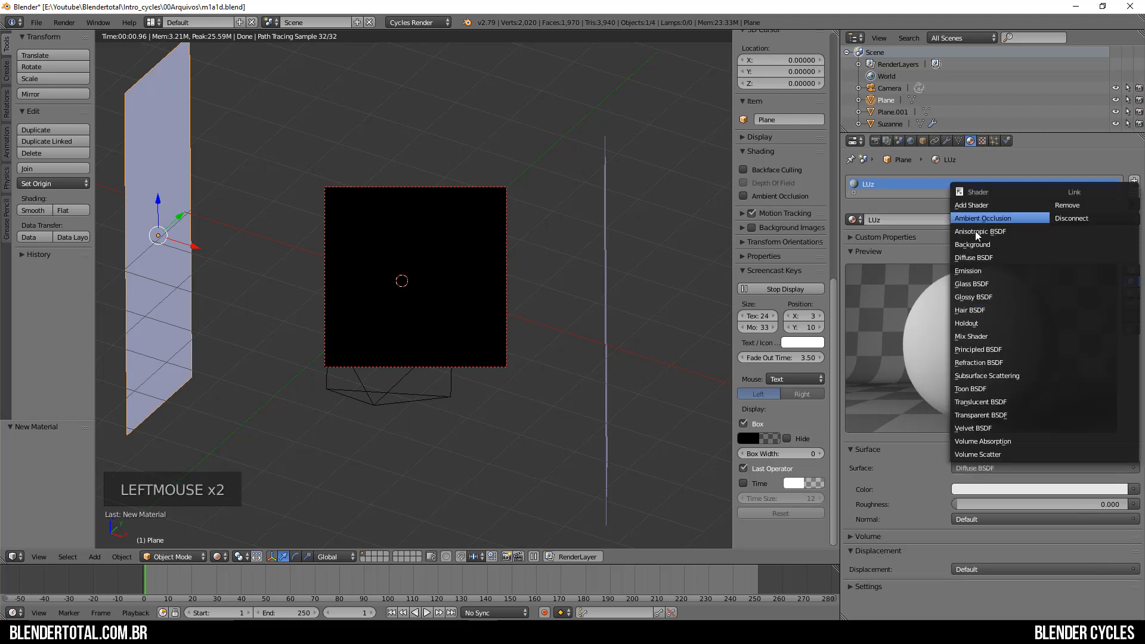
pyautogui.click(984, 271)
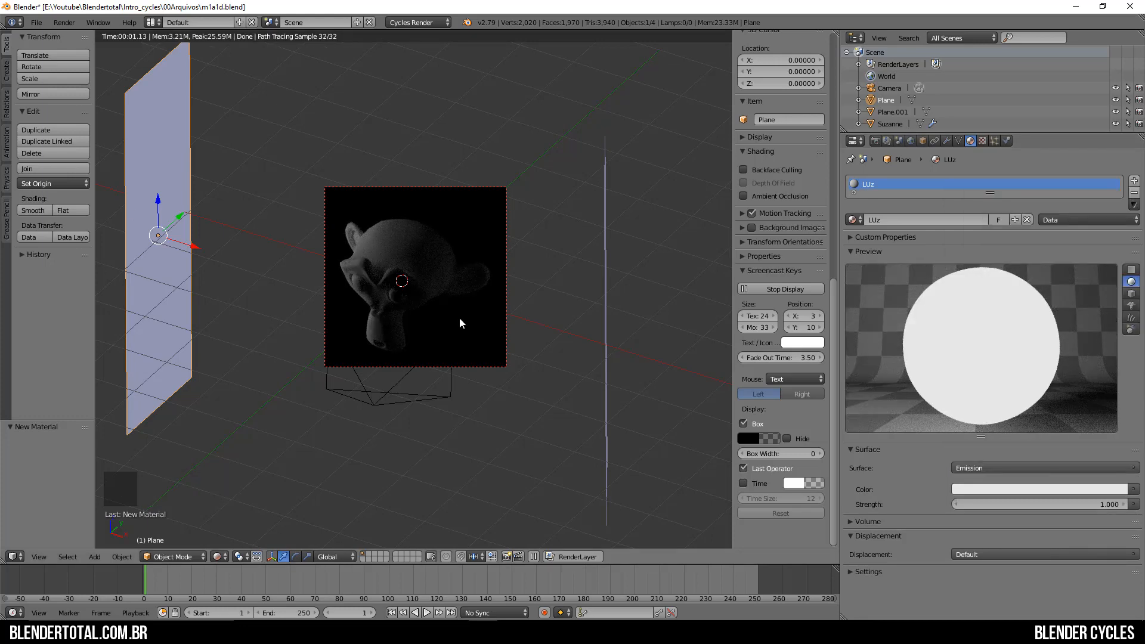
# Preview the emissive plane inside a render border, and reset the border around the monkey head.
pyautogui.scroll(-1, 270, 263)
pyautogui.hotkey('ctrl', 'b')
pyautogui.moveTo(148, 128); pyautogui.dragTo(269, 330)
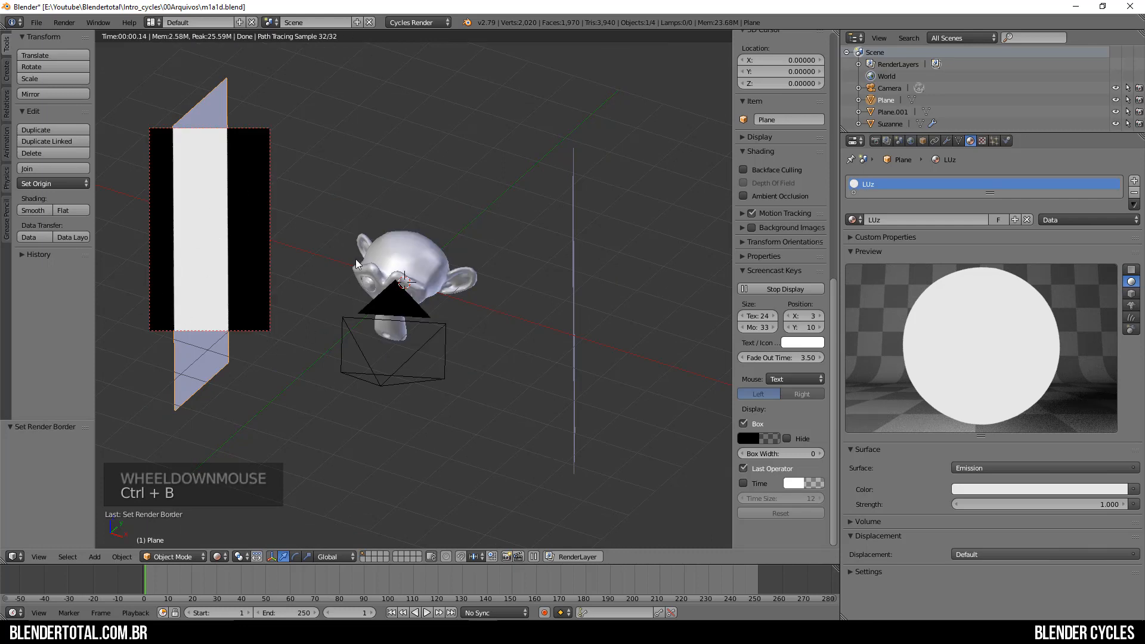
pyautogui.hotkey('ctrl', 'b')
pyautogui.moveTo(332, 192); pyautogui.dragTo(494, 349)
# Return to the camera view and switch the viewport shading to Solid.
pyautogui.hotkey('shift', 'a')
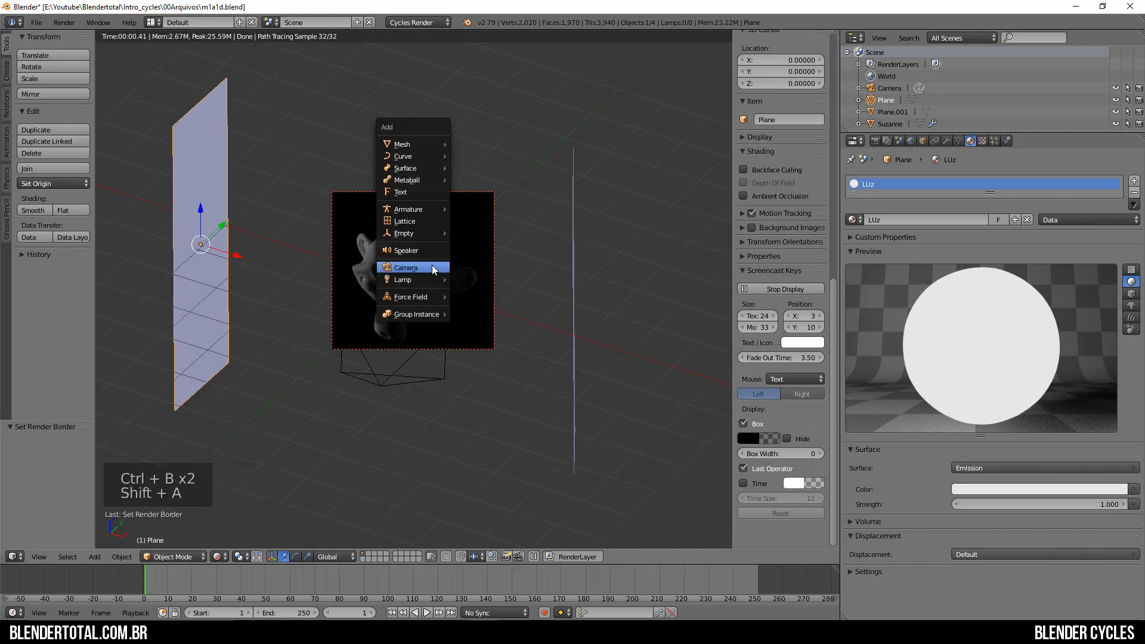
pyautogui.moveTo(432, 279)
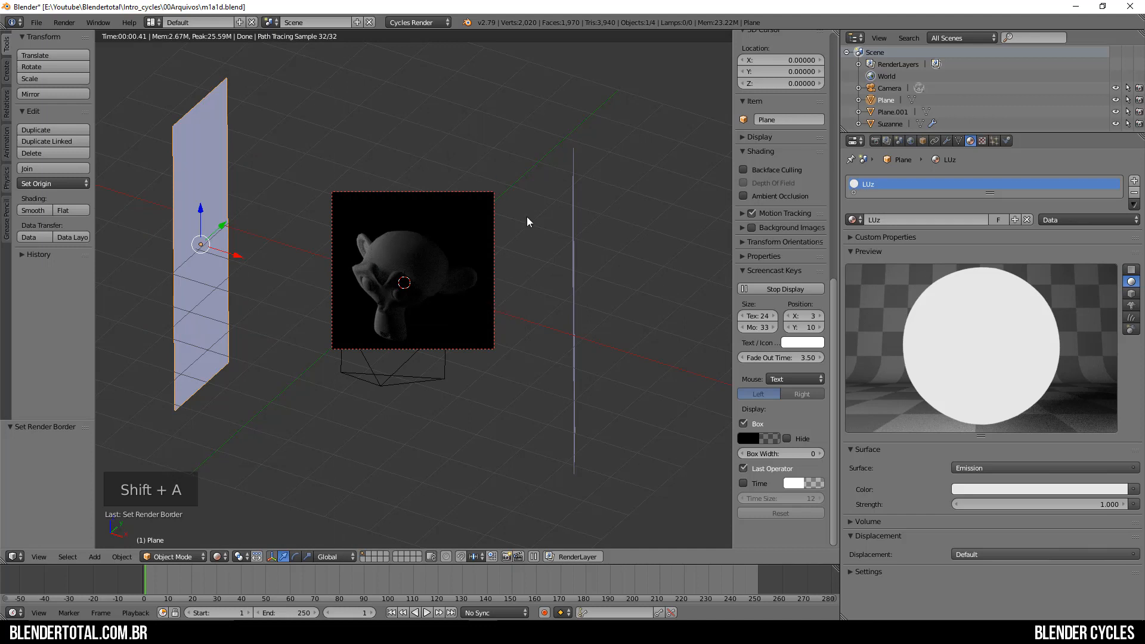
pyautogui.press('KP_0')
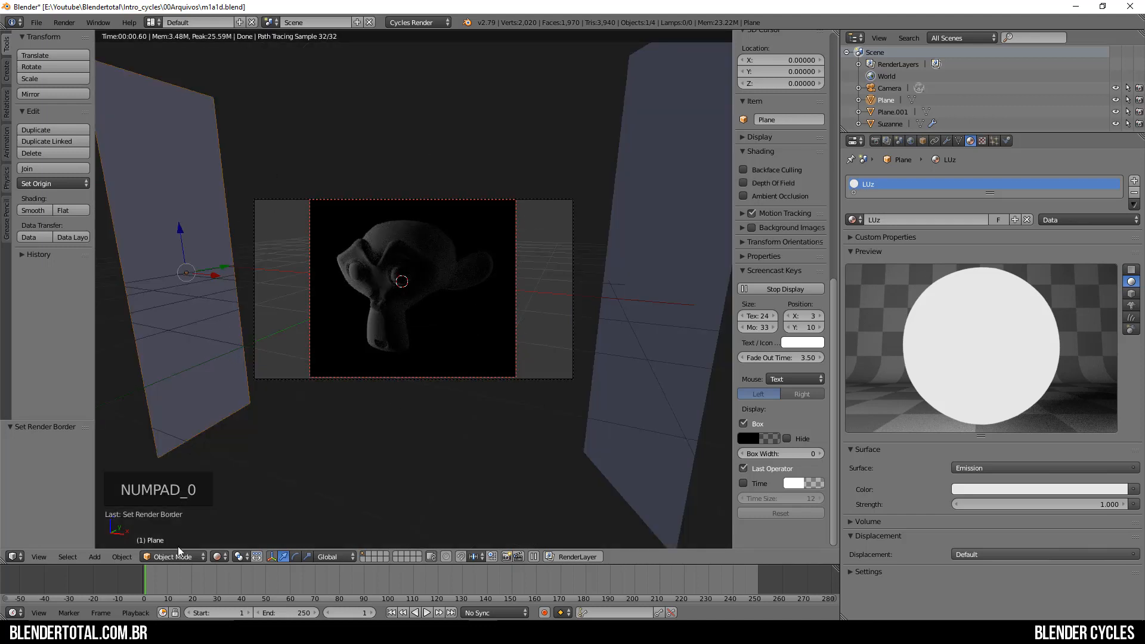
pyautogui.click(220, 557)
pyautogui.click(238, 516)
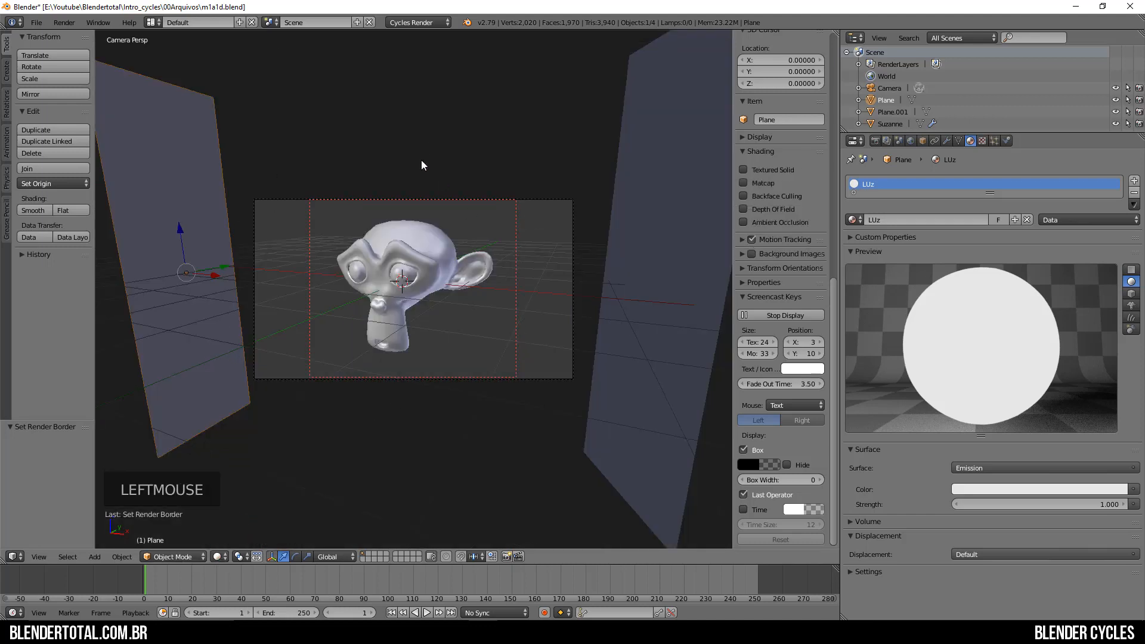
# Add a point lamp and move it about 1.405 in X, 1.136 in Y and 2.044 in Z.
pyautogui.hotkey('shift', 'a')
pyautogui.moveTo(432, 184)
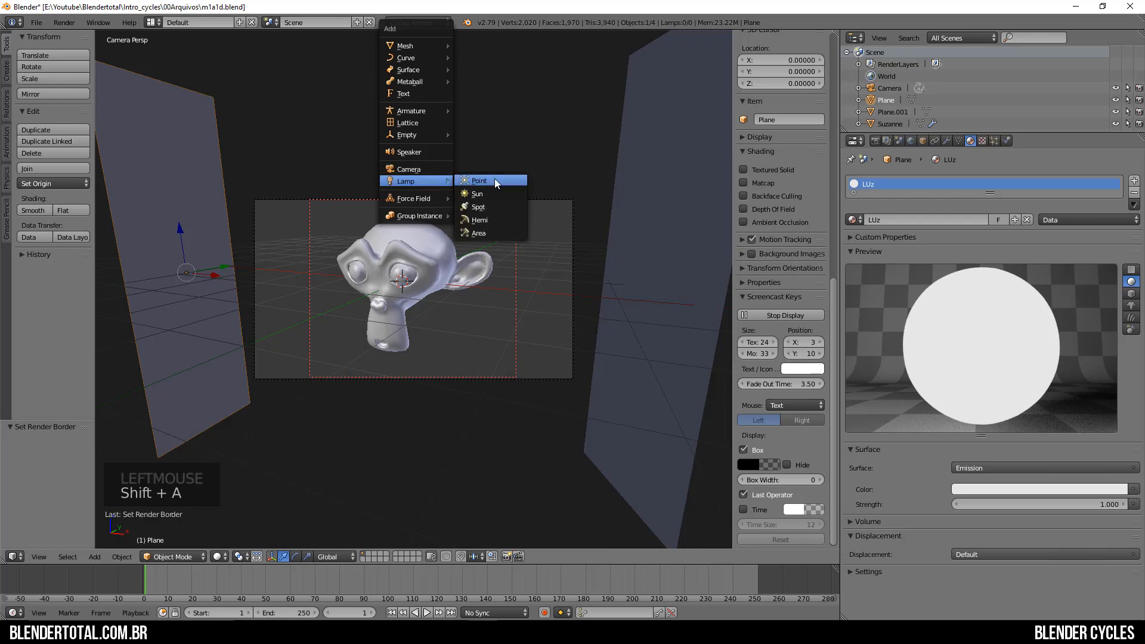
pyautogui.click(495, 178)
pyautogui.press('g')
pyautogui.click(546, 121)
# Move the point lamp about -3.182 along the Y axis, towards the front of the monkey head.
pyautogui.moveTo(603, 45); pyautogui.dragTo(632, 128, button='middle')
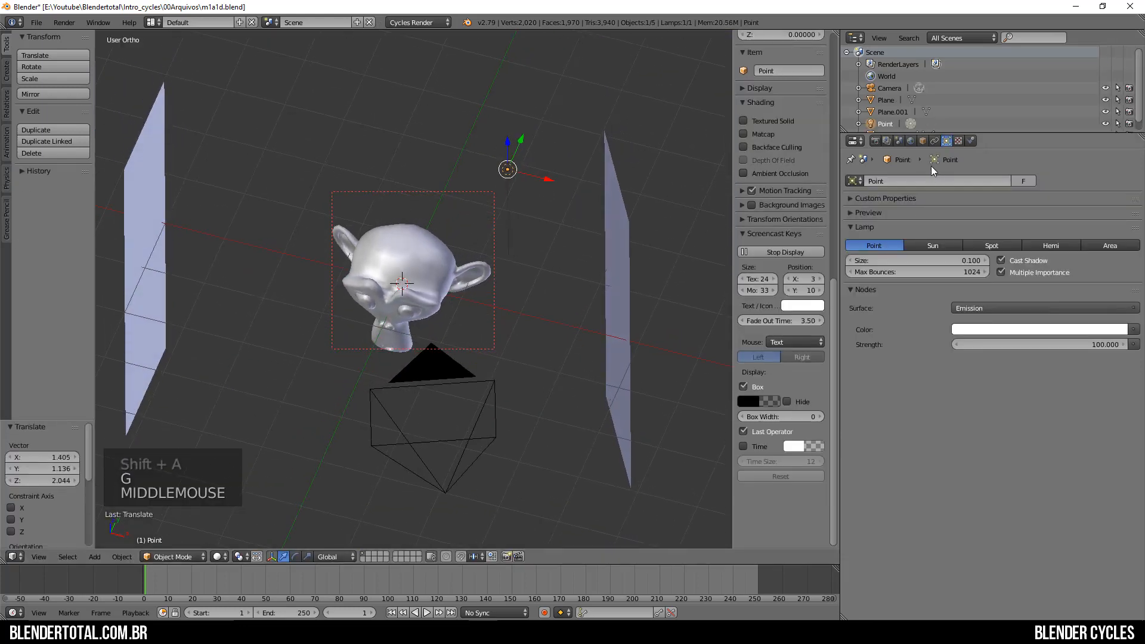
pyautogui.press('g')
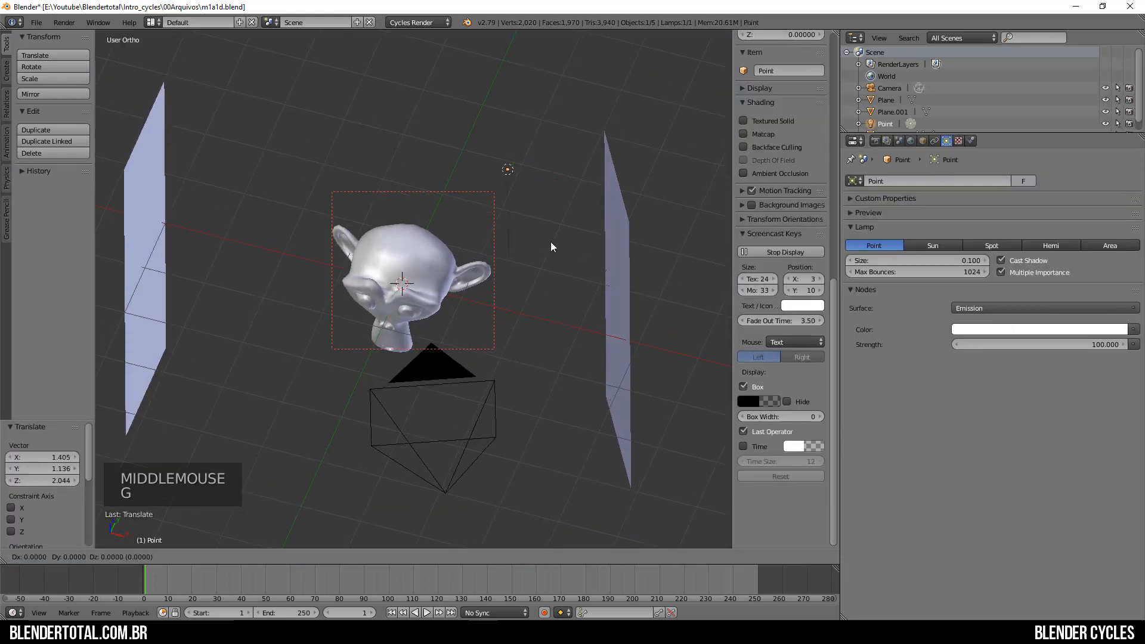
pyautogui.press('y')
pyautogui.click(515, 372)
pyautogui.moveTo(431, 328); pyautogui.dragTo(465, 325, button='middle')
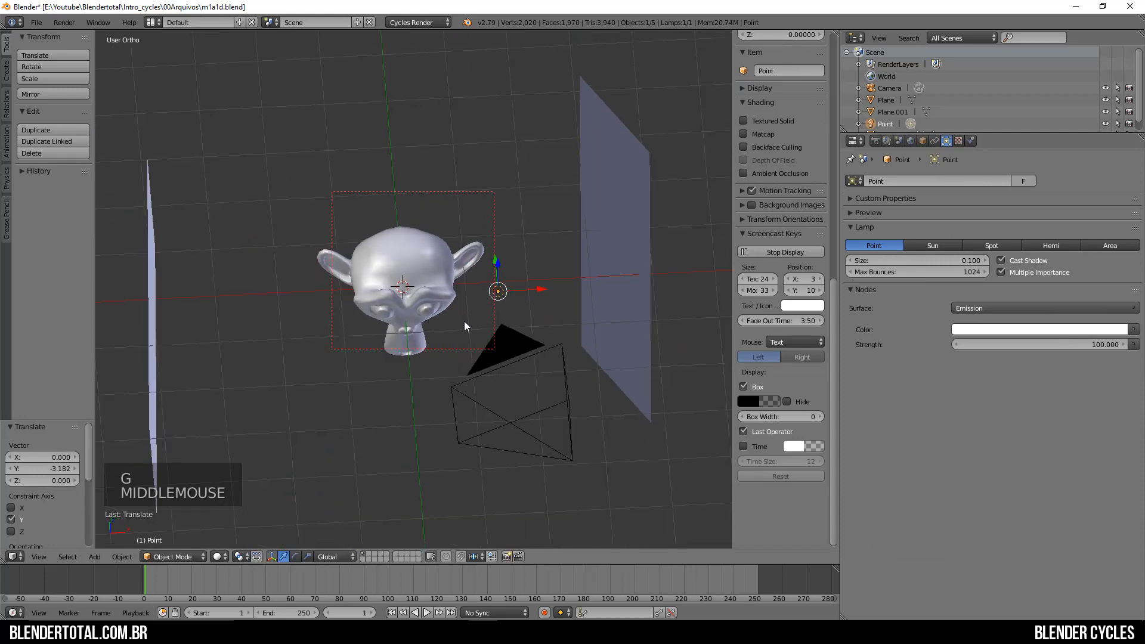
# Switch the viewport shading to Rendered to preview the point lamp's light on the monkey head.
pyautogui.click(217, 556)
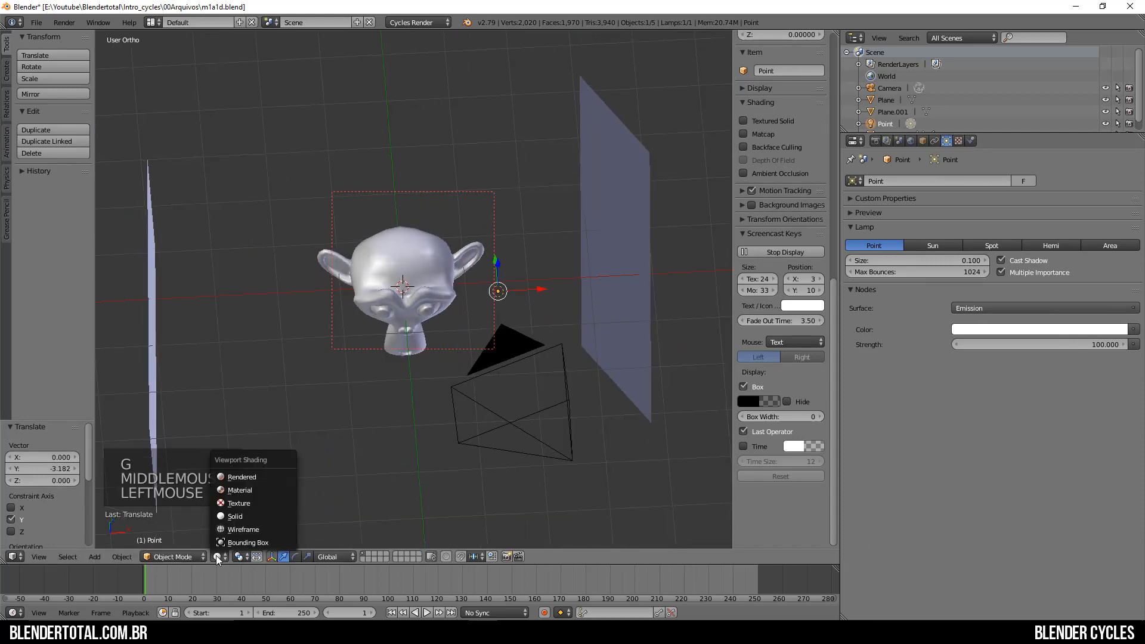
pyautogui.click(249, 467)
pyautogui.moveTo(461, 422); pyautogui.dragTo(455, 364, button='middle')
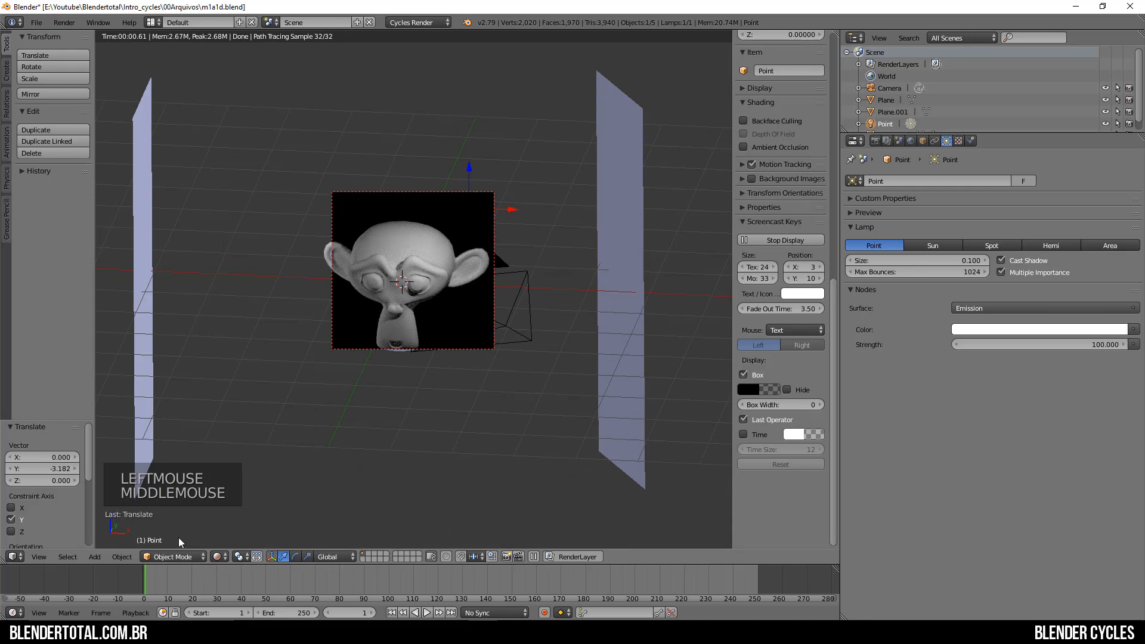
# Delete the point lamp and return to the camera view.
pyautogui.moveTo(517, 178); pyautogui.dragTo(467, 242, button='middle')
pyautogui.press('Delete')
pyautogui.click(511, 209)
pyautogui.press('KP_0')
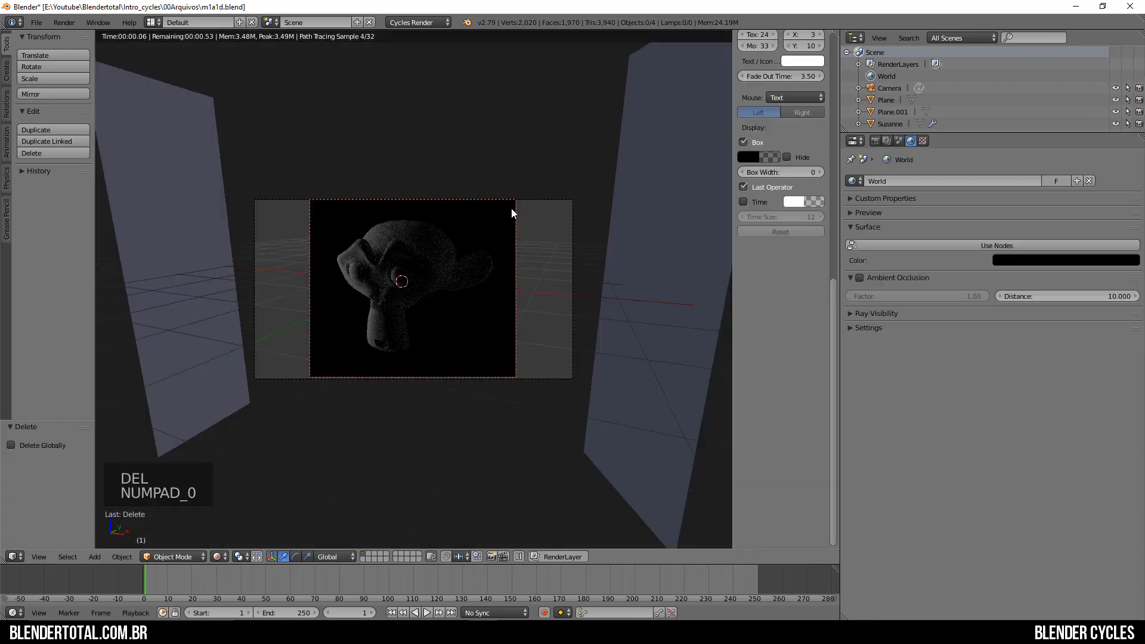
# Add a new material named LUz to Plane.001, which still has no material, and collapse the material preview.
pyautogui.rightClick(666, 253)
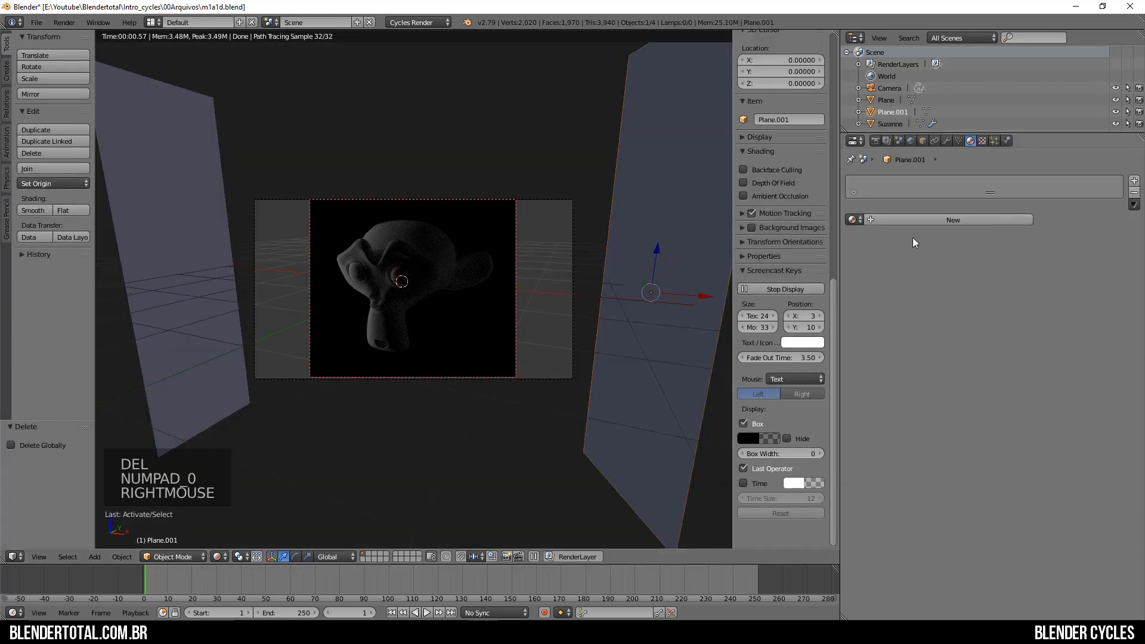
pyautogui.click(926, 224)
pyautogui.click(931, 221)
pyautogui.doubleClick(923, 221)
pyautogui.write('LUz')
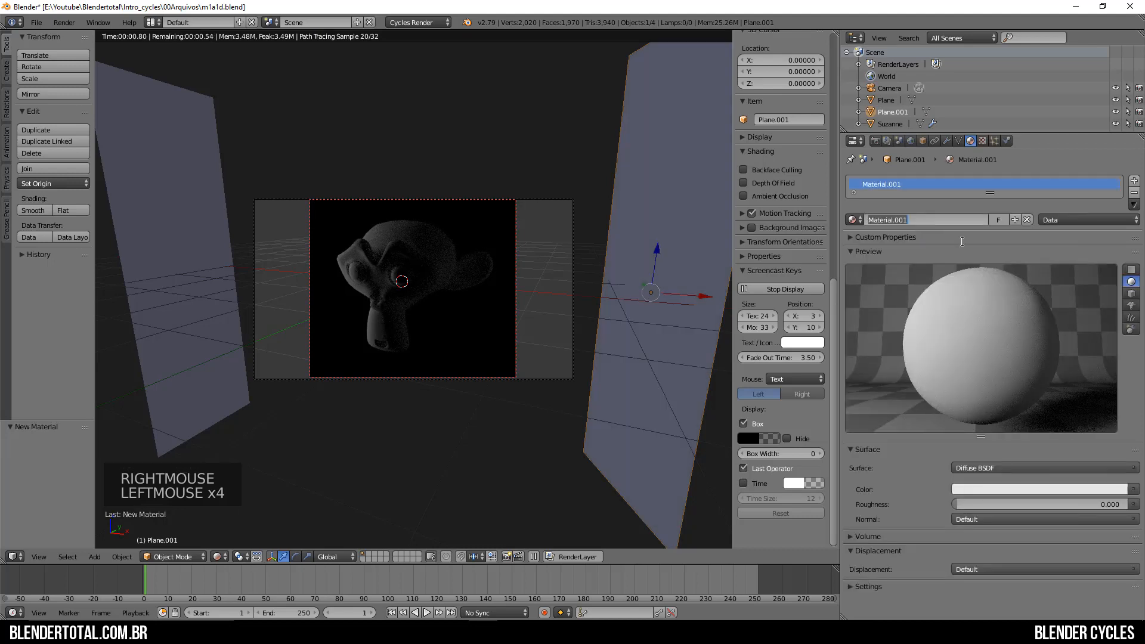
pyautogui.click(855, 254)
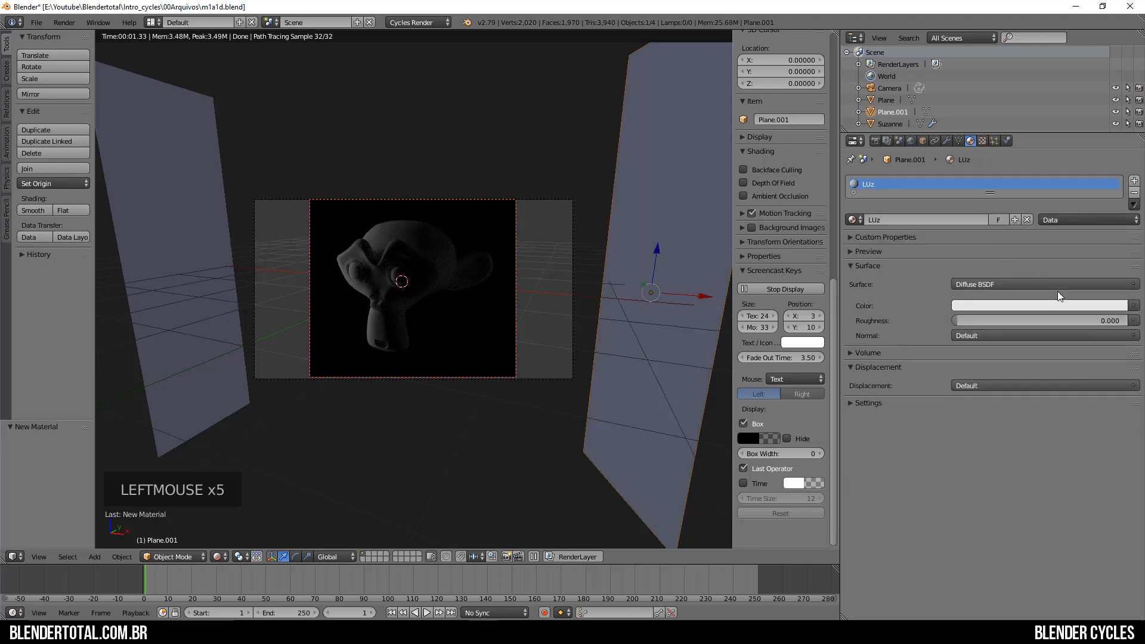
# Set the surface shader of the LUz material to Emission.
pyautogui.click(1022, 284)
pyautogui.click(988, 287)
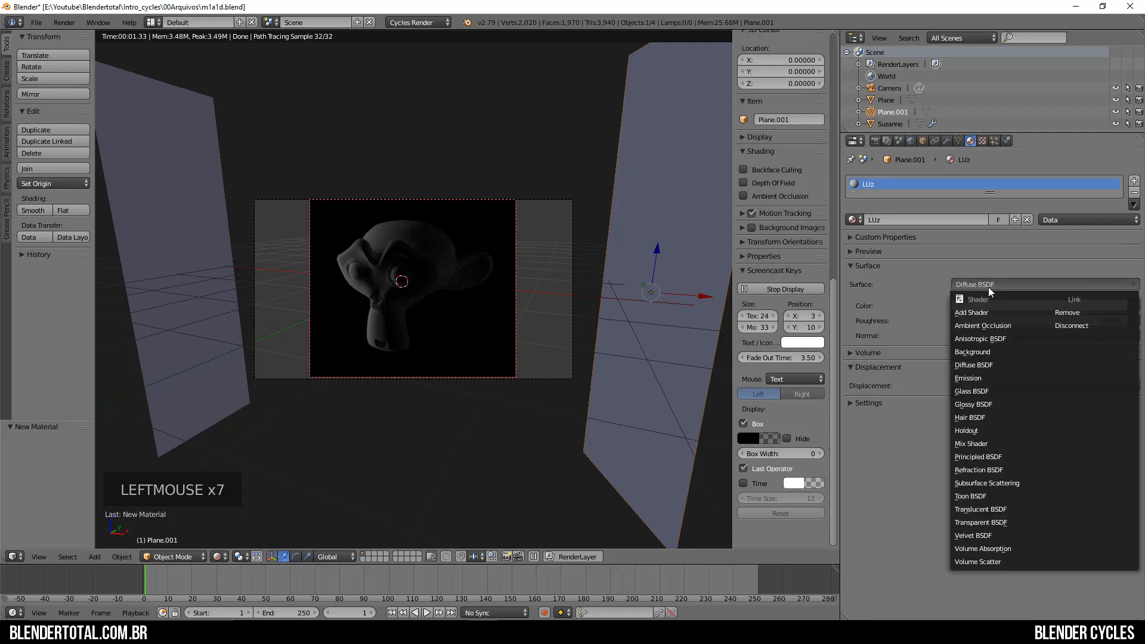
pyautogui.click(1004, 377)
# Move Plane.001 about -1.150 along the Y axis.
pyautogui.scroll(-1, 610, 332)
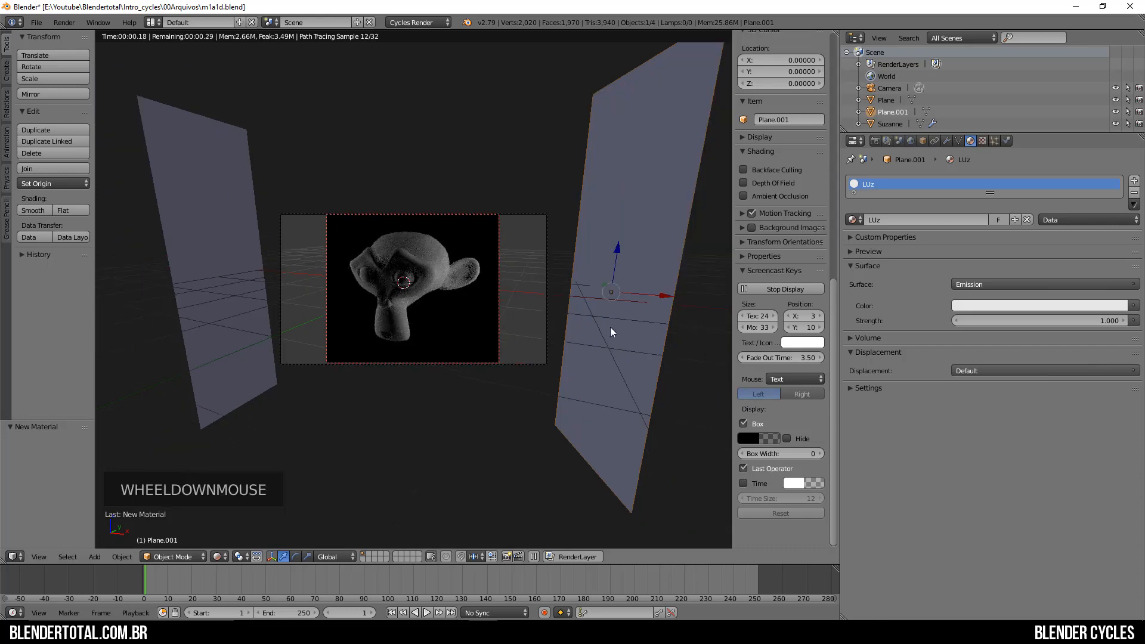
pyautogui.press('g')
pyautogui.press('y')
pyautogui.click(647, 312)
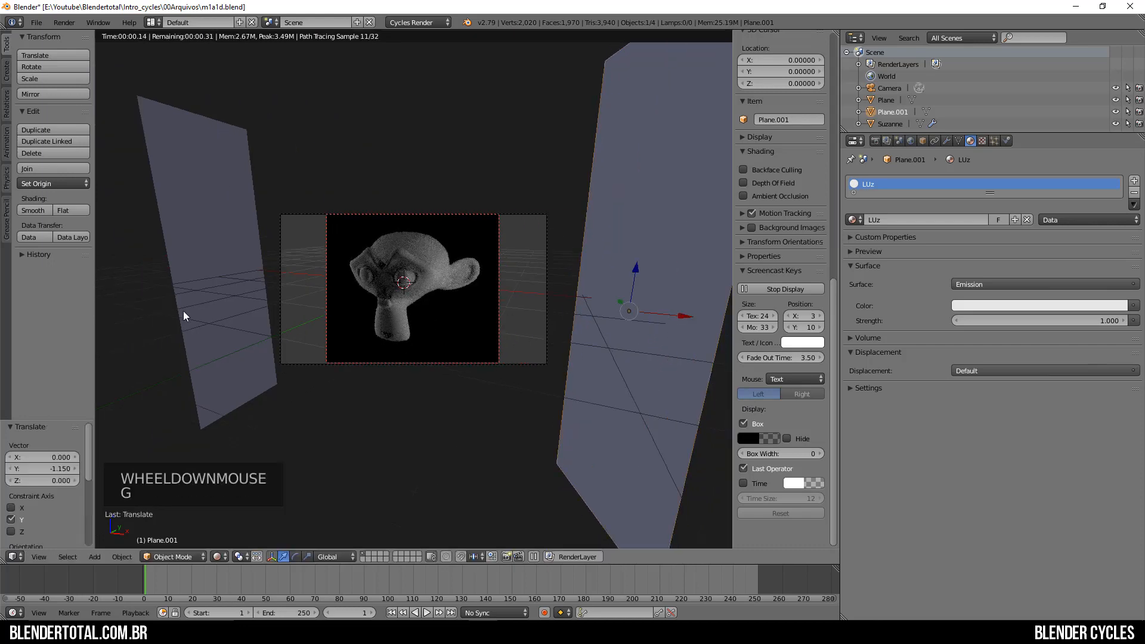
# Move the other emission plane, Plane, about -1.281 along the Y axis.
pyautogui.rightClick(242, 298)
pyautogui.press('g')
pyautogui.press('y')
pyautogui.click(299, 330)
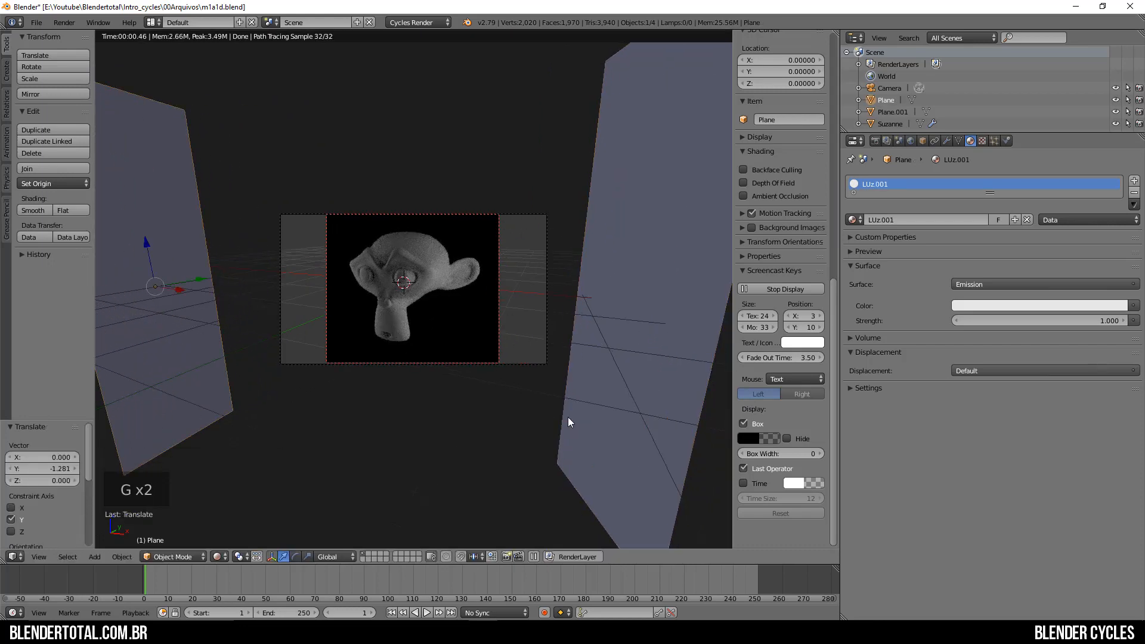
# Select the monkey head and move it about -0.070 in X, -0.010 in Y and 0.090 in Z.
pyautogui.rightClick(447, 266)
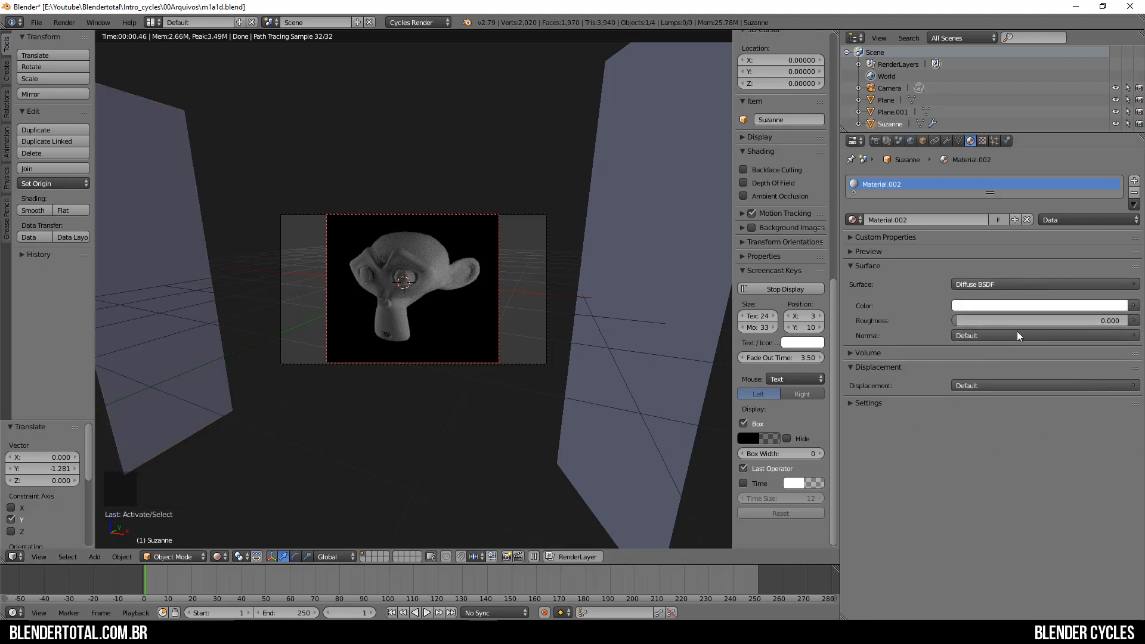
pyautogui.moveTo(981, 320)
pyautogui.mouseDown()
pyautogui.moveTo(1064, 320)
pyautogui.moveTo(978, 321)
pyautogui.mouseUp()
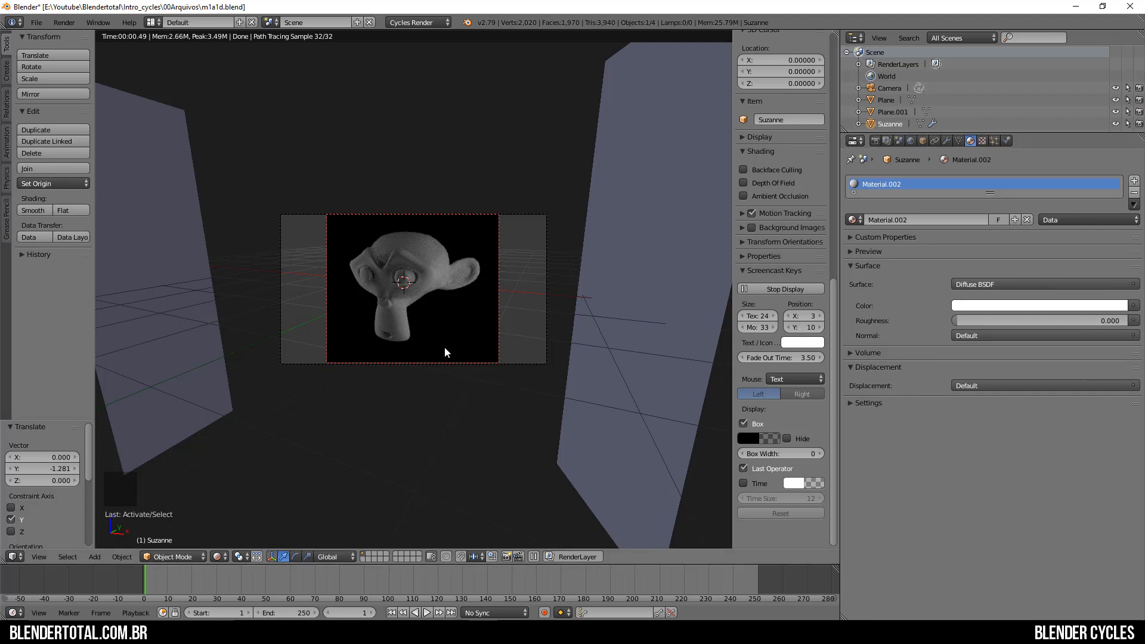
pyautogui.rightClick(431, 266)
pyautogui.press('g')
pyautogui.press('g')
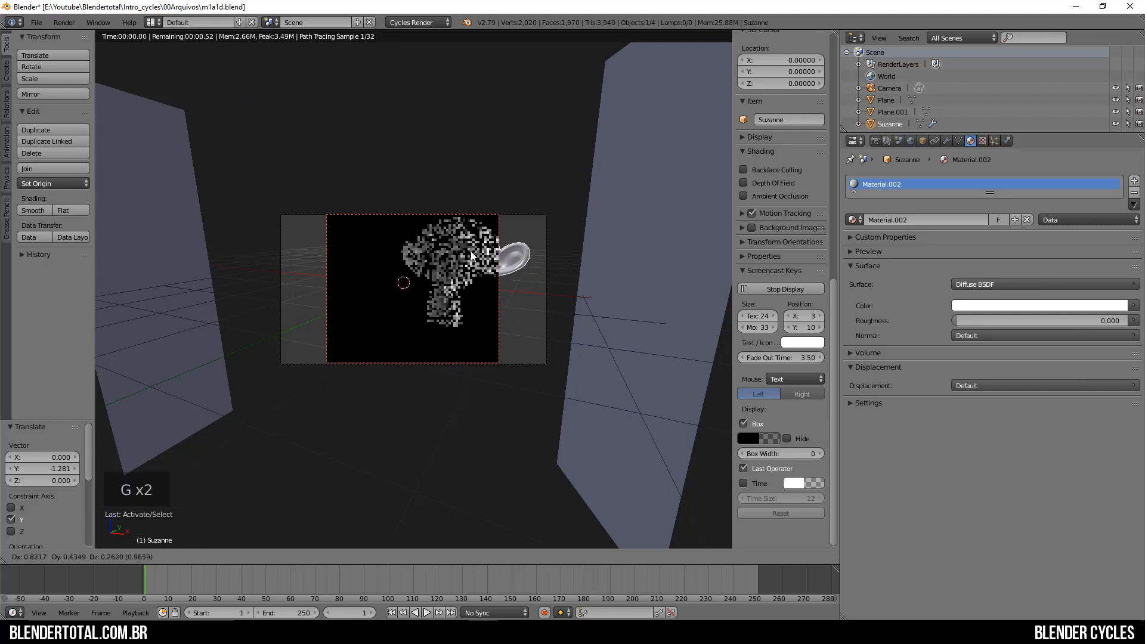
pyautogui.click(427, 260)
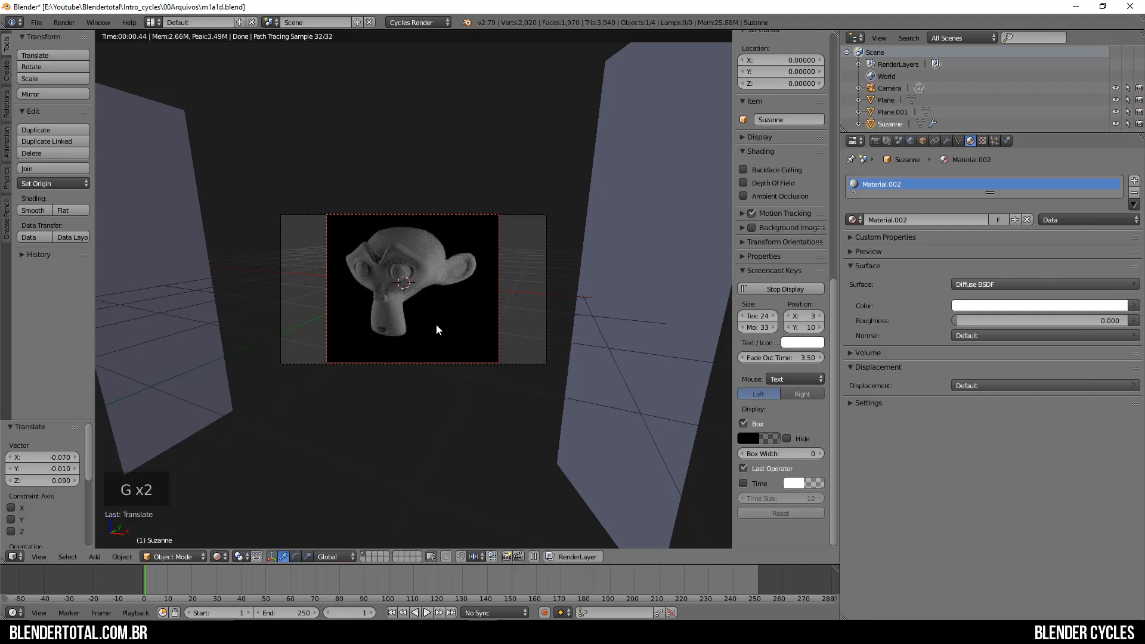
# Set the Cycles compute device to CUDA in the user preferences and close the preferences window.
pyautogui.click(876, 141)
pyautogui.click(34, 24)
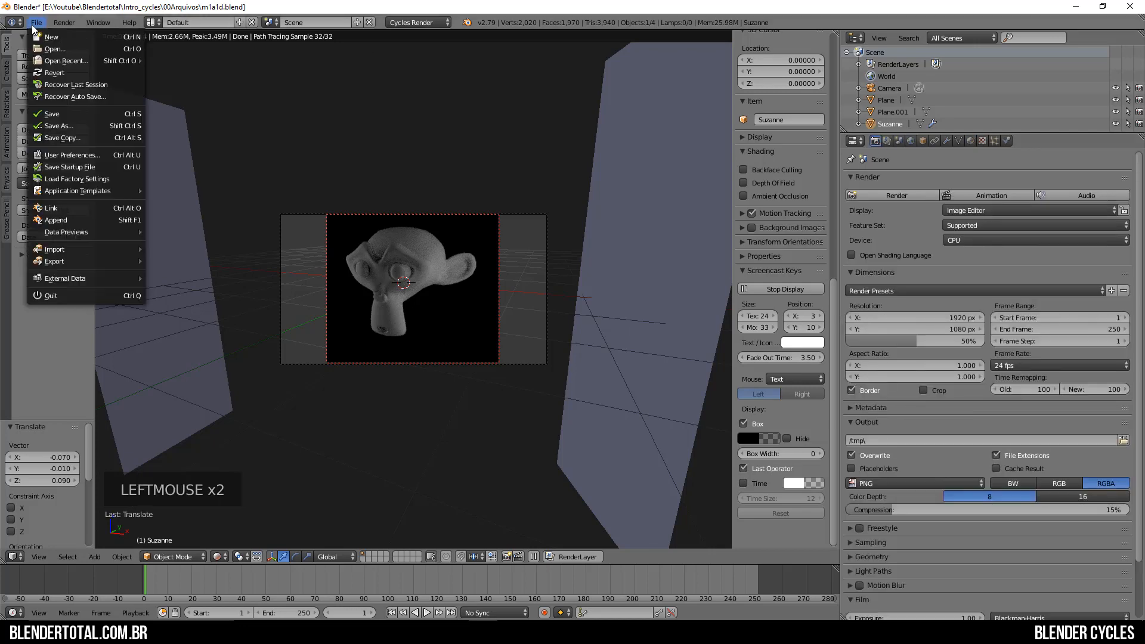
pyautogui.click(80, 156)
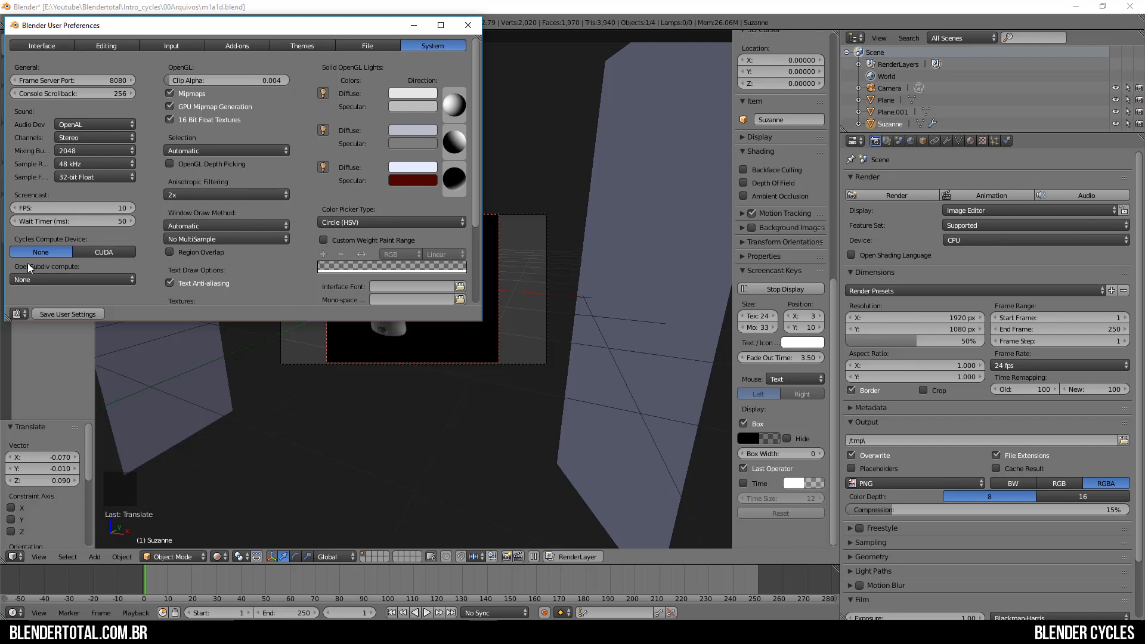
pyautogui.click(100, 253)
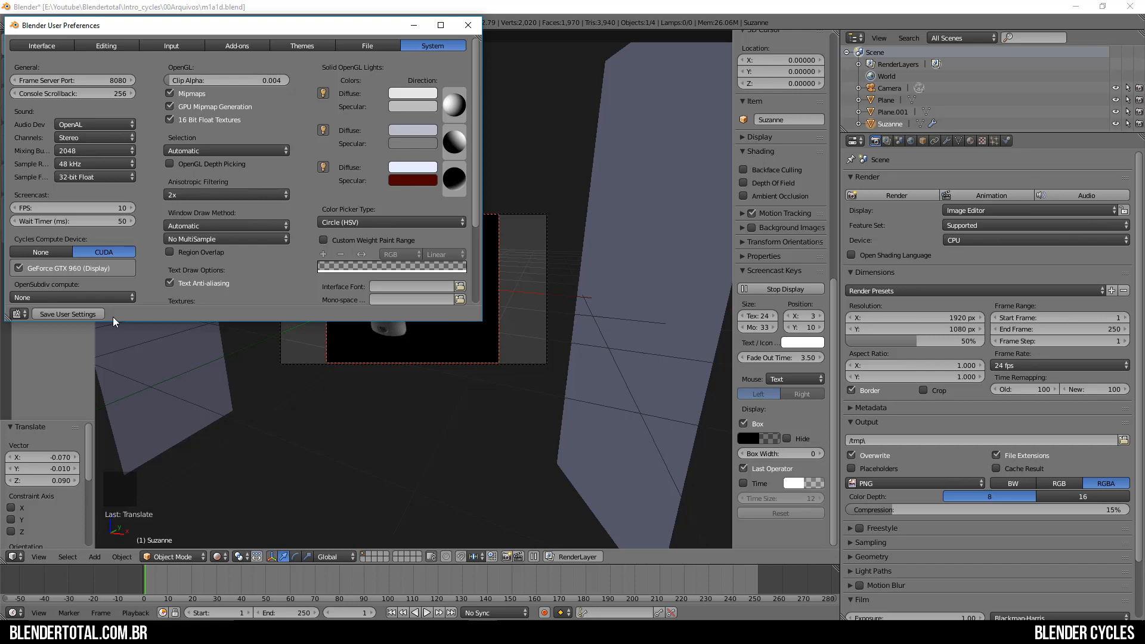
pyautogui.click(469, 25)
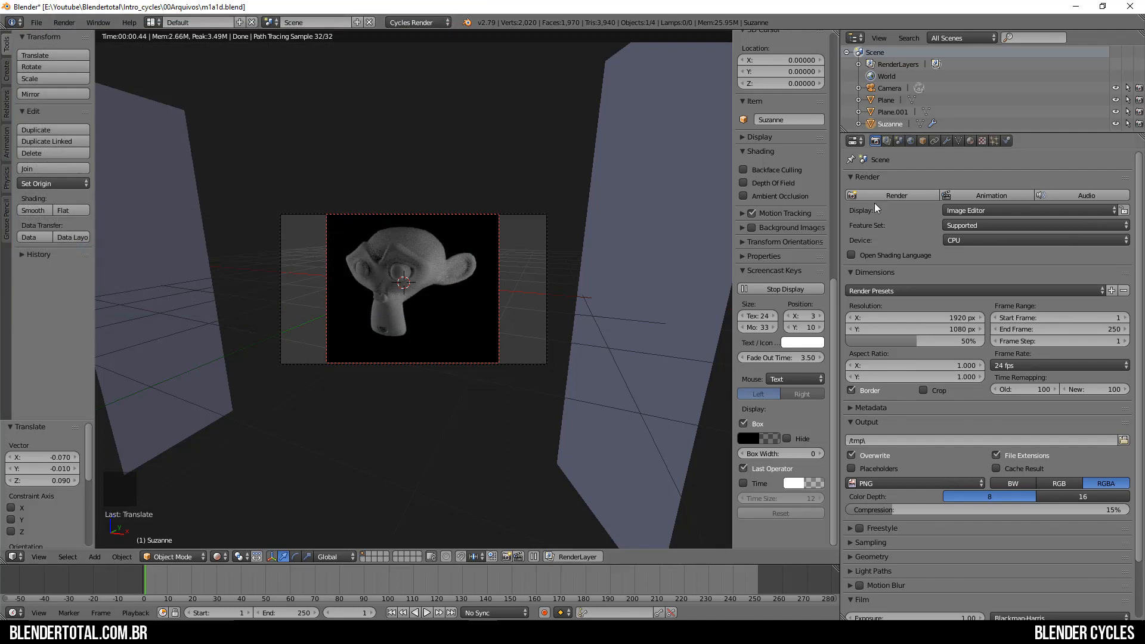
# Expand the render sampling settings and set the preview samples to 150.
pyautogui.click(850, 542)
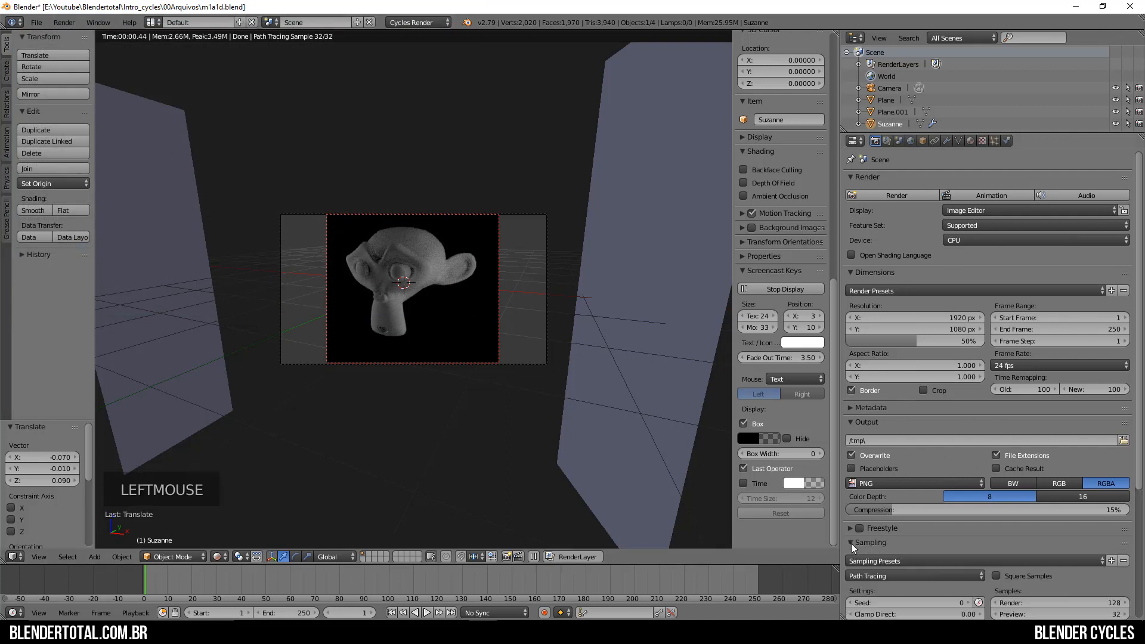
pyautogui.scroll(-9, 967, 541)
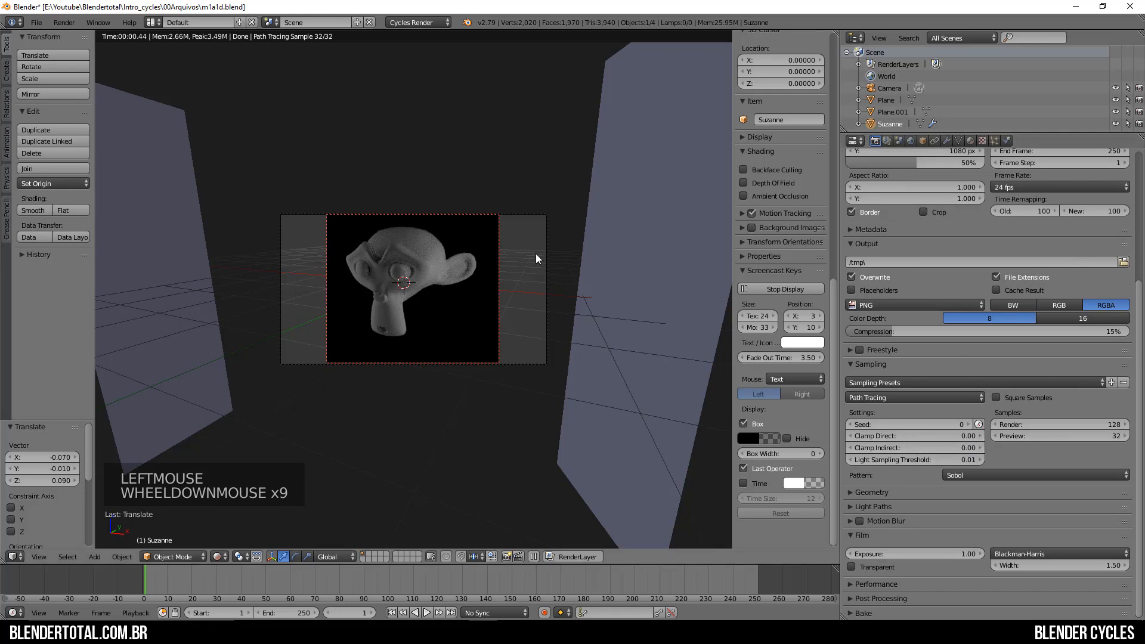
pyautogui.scroll(2, 376, 277)
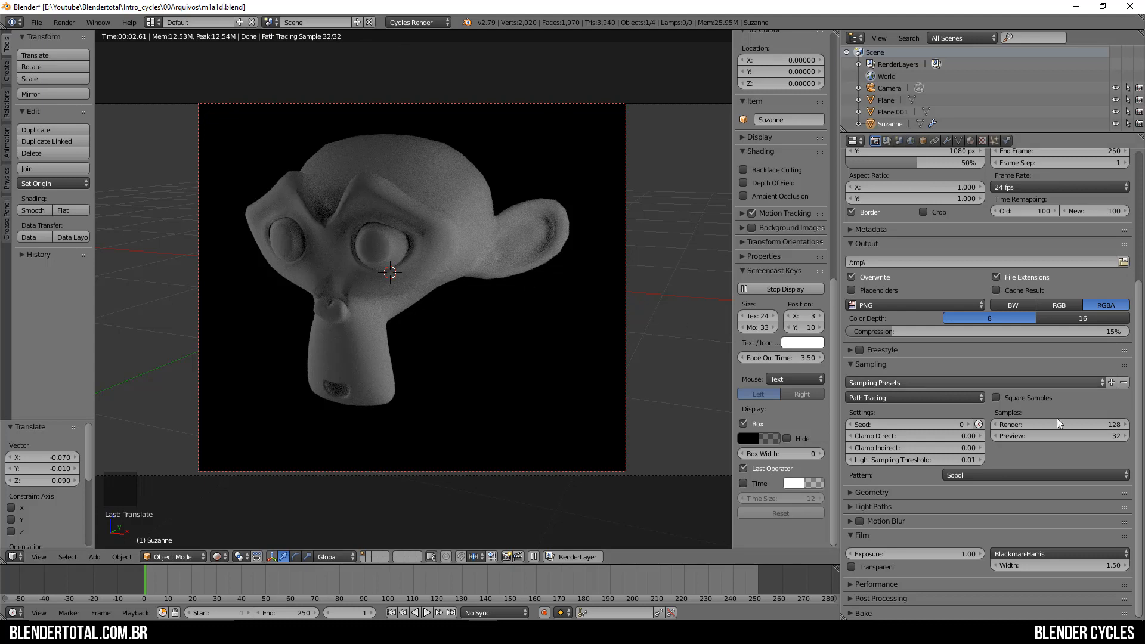
pyautogui.click(1089, 435)
pyautogui.write('15')
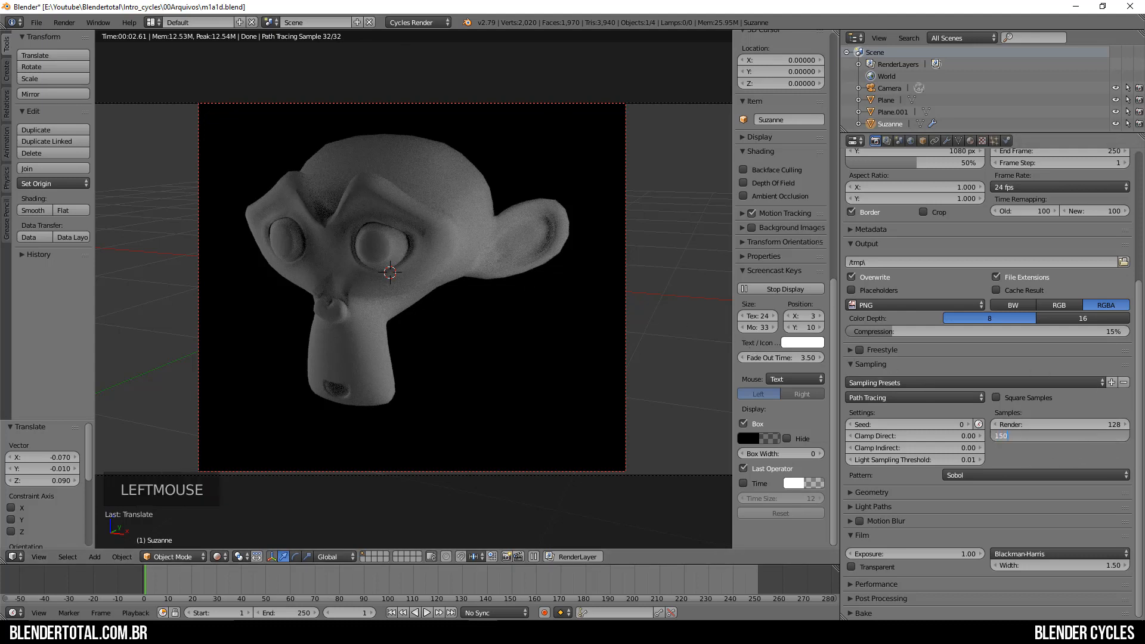
pyautogui.write('0')
pyautogui.press('Return')
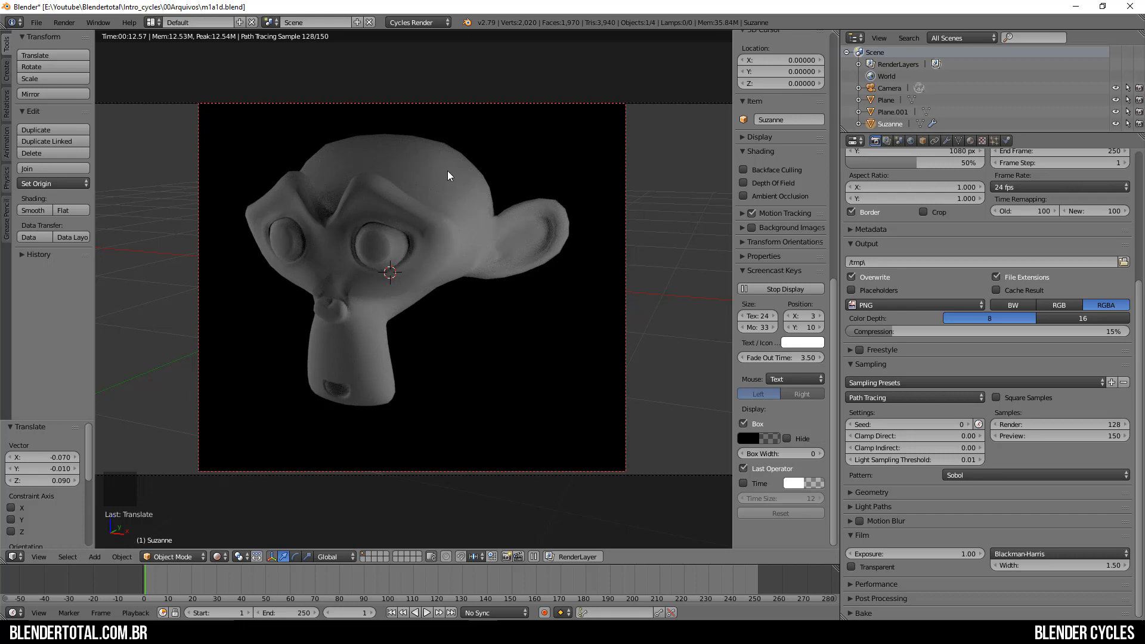
# Set the render device to GPU Compute.
pyautogui.scroll(12, 1000, 246)
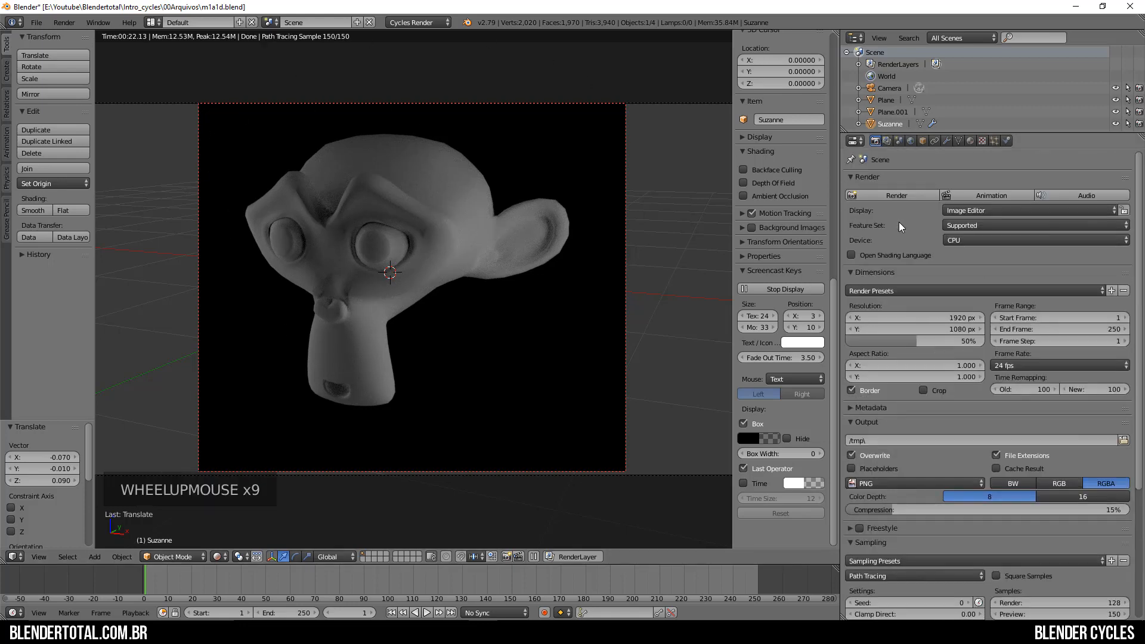
pyautogui.click(993, 242)
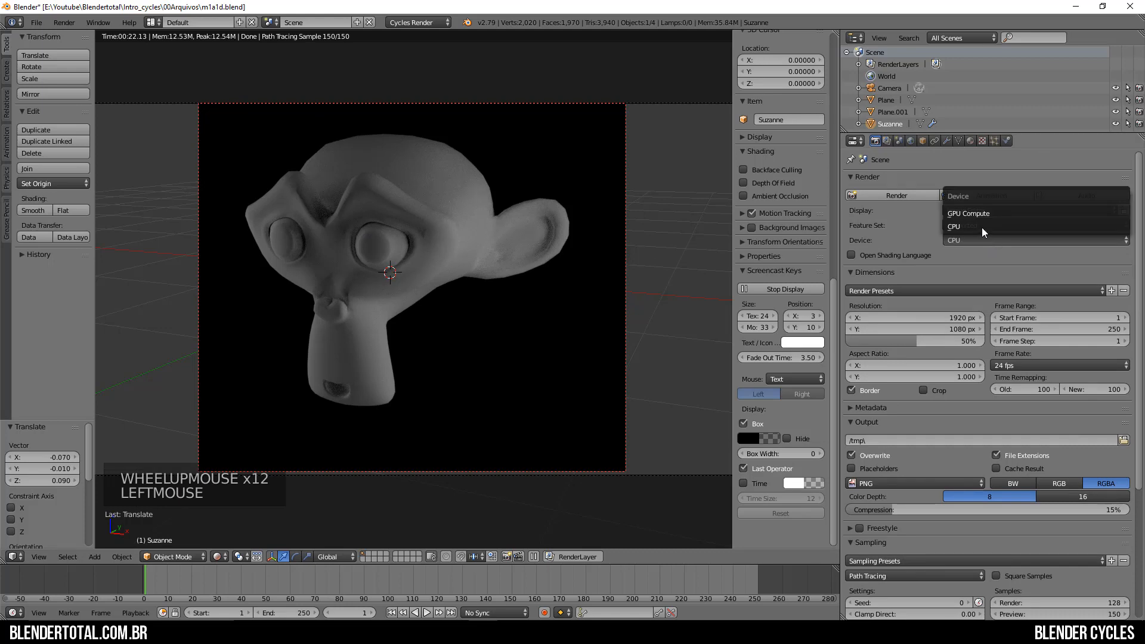
pyautogui.click(968, 210)
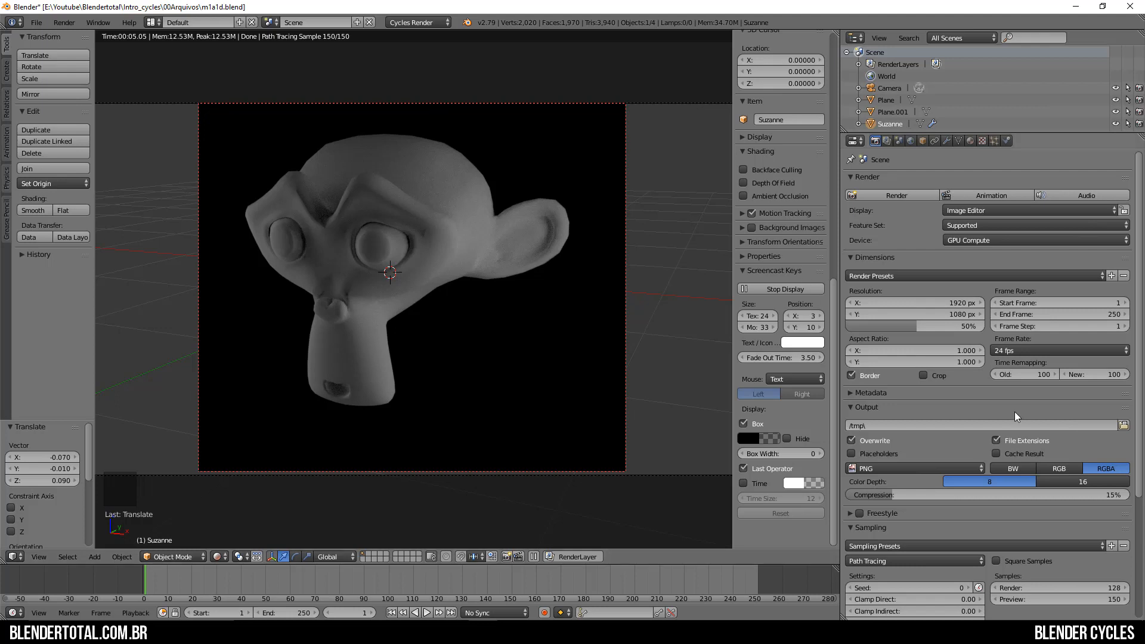
# Set the render samples to 10, then render the current frame and return to the 3D viewport.
pyautogui.scroll(-2, 954, 513)
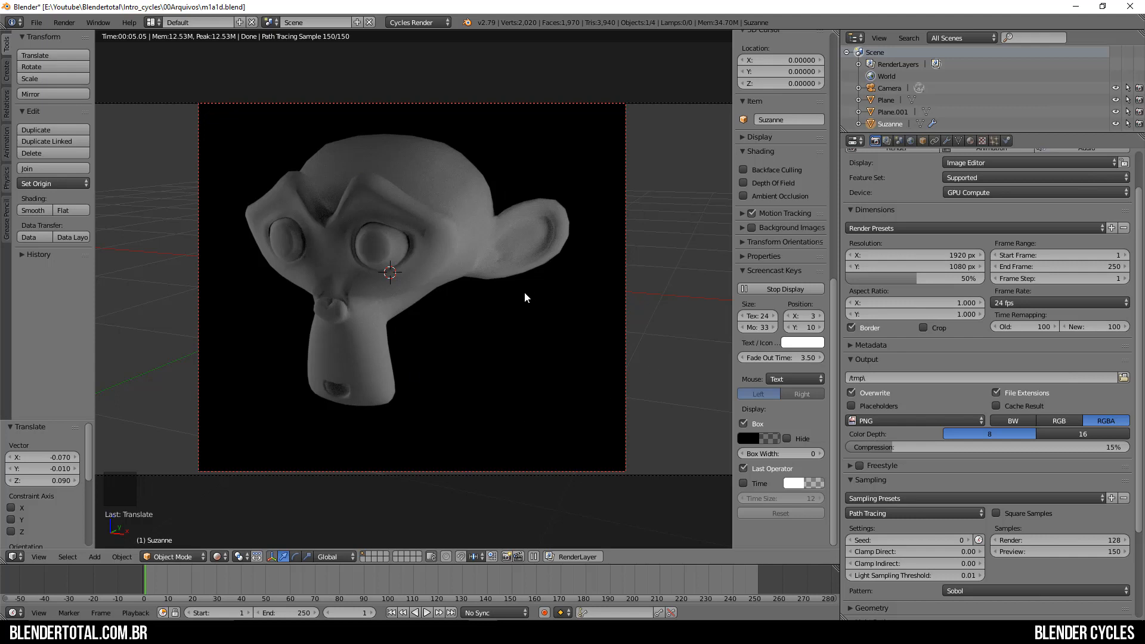
pyautogui.click(1081, 541)
pyautogui.write('10')
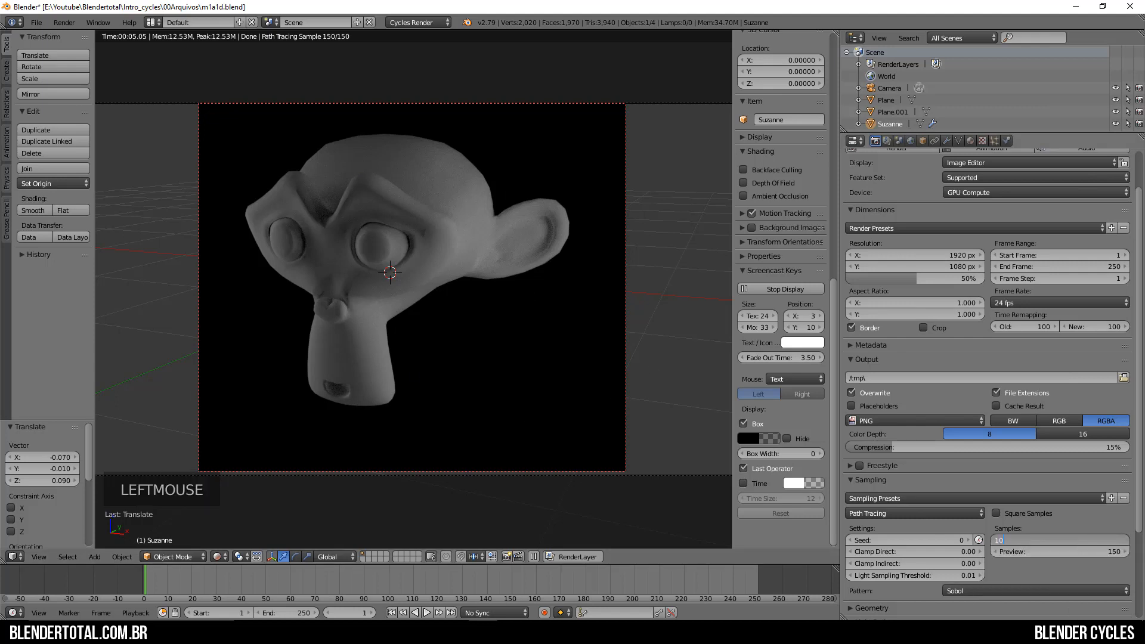
pyautogui.press('Return')
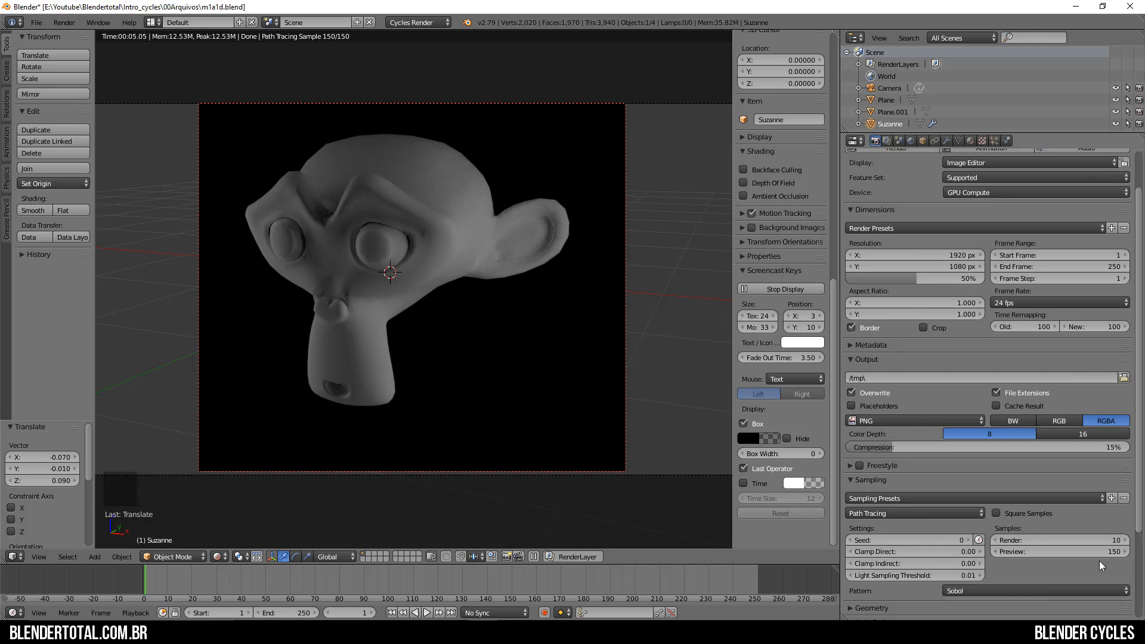
pyautogui.press('F12')
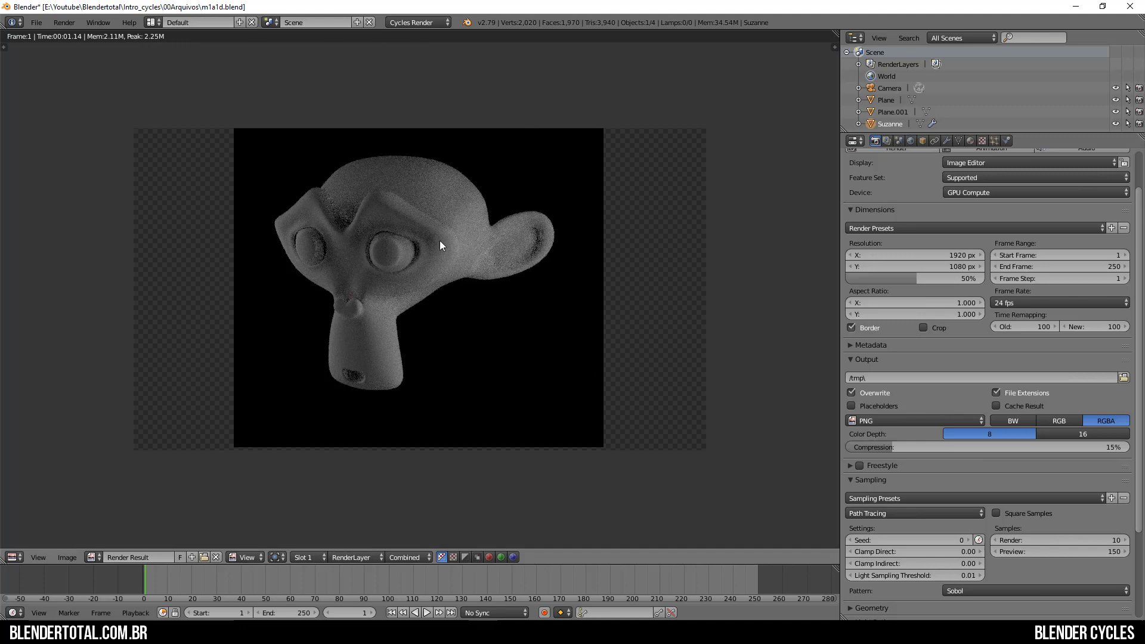
pyautogui.press('Escape')
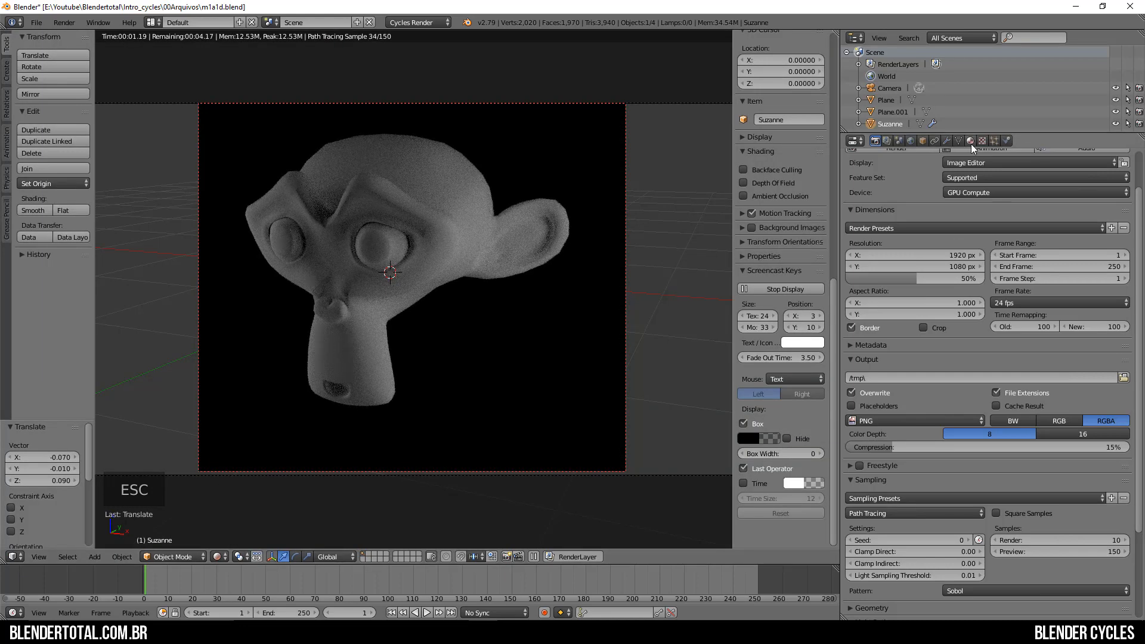
# Show the material settings of Plane.001 and of the monkey head.
pyautogui.click(970, 141)
pyautogui.scroll(-8, 346, 331)
pyautogui.rightClick(529, 338)
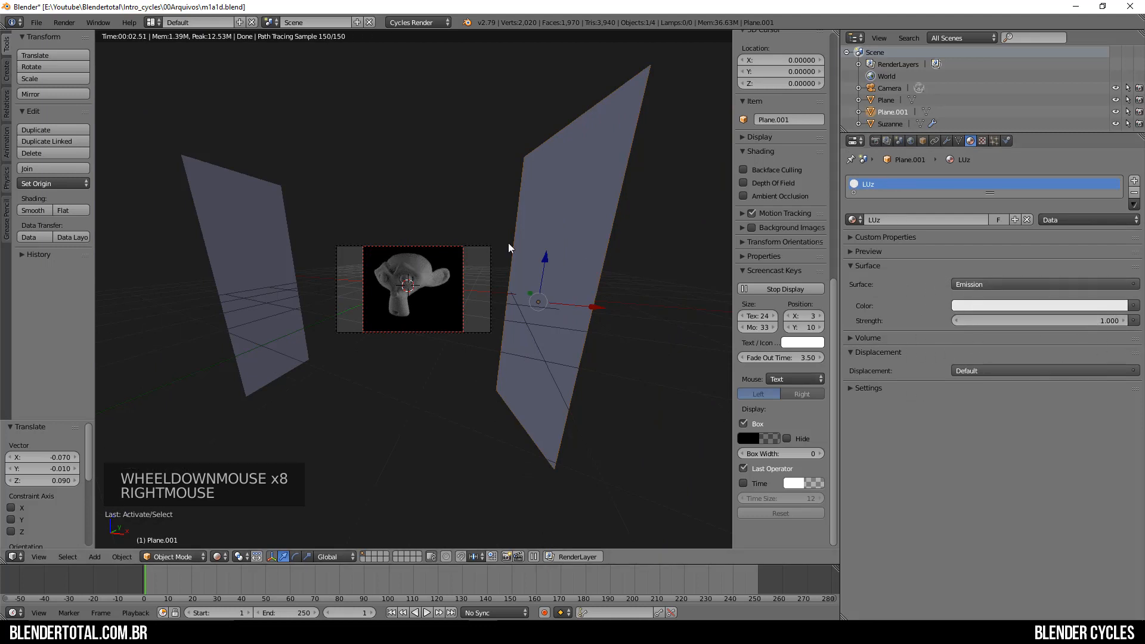
pyautogui.rightClick(443, 279)
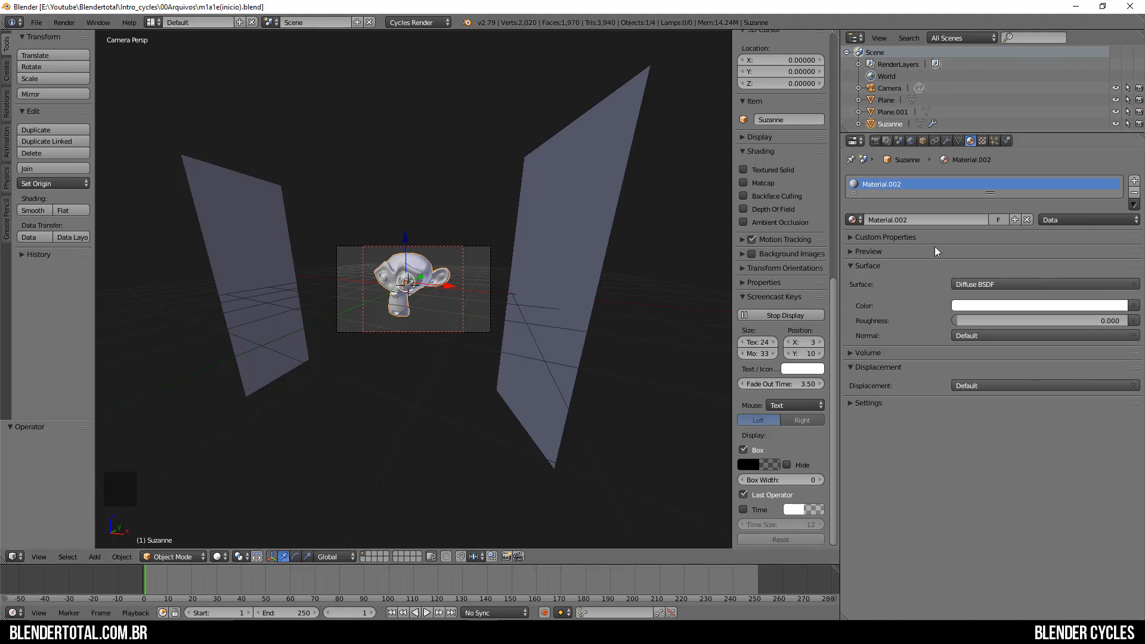
# Switch to the Compositing layout, look at its Node Editor area, and return to the Default layout.
pyautogui.click(150, 22)
pyautogui.click(208, 62)
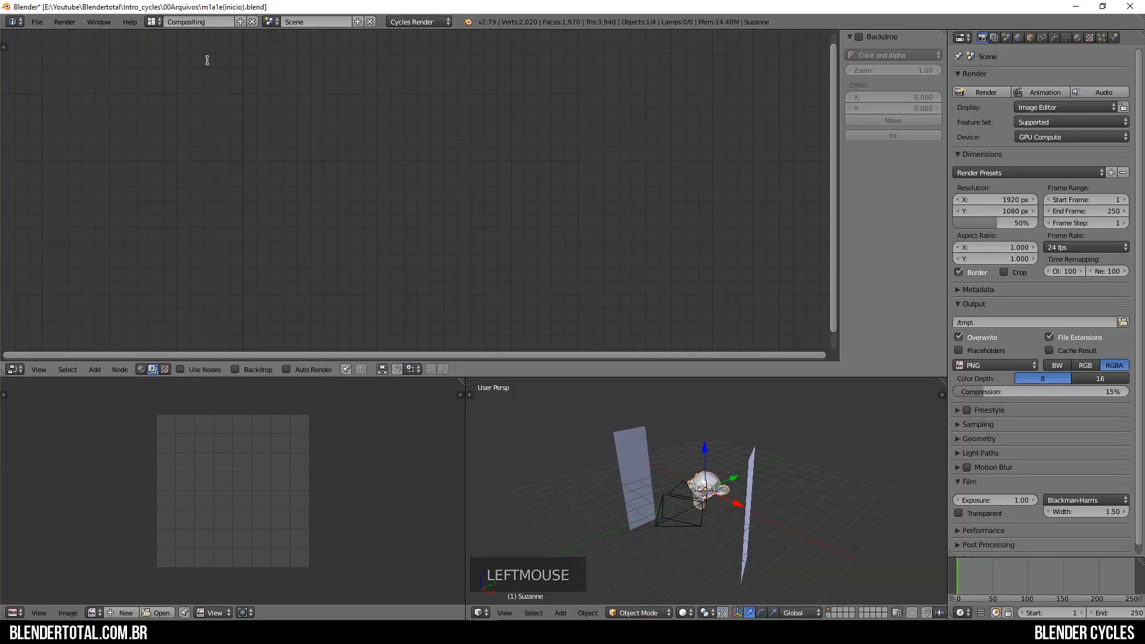
pyautogui.click(14, 369)
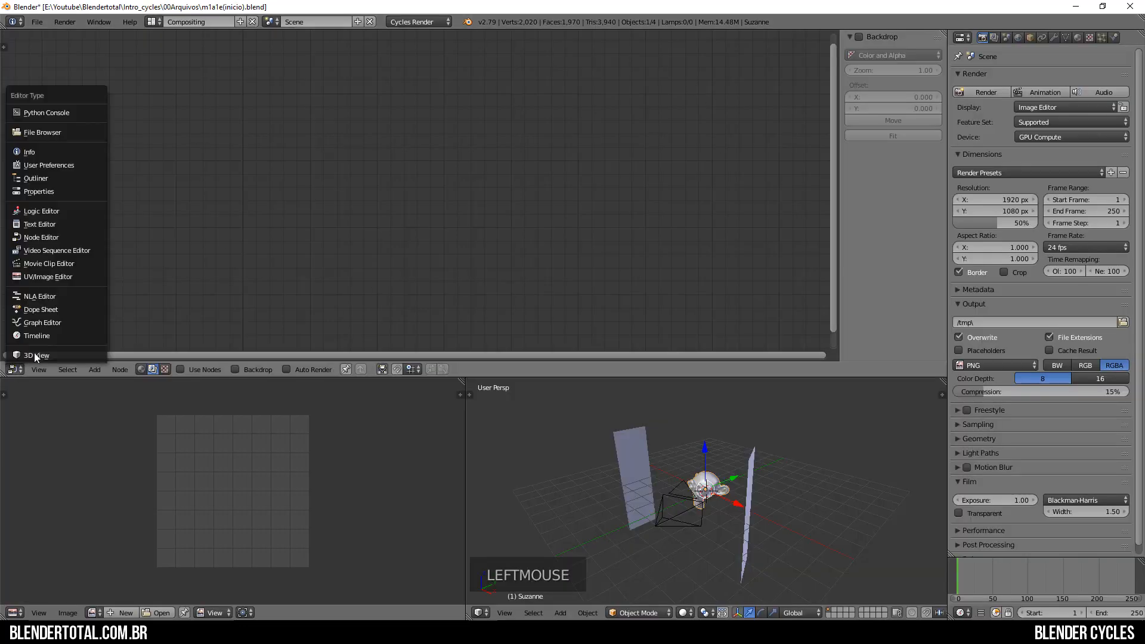
pyautogui.click(50, 238)
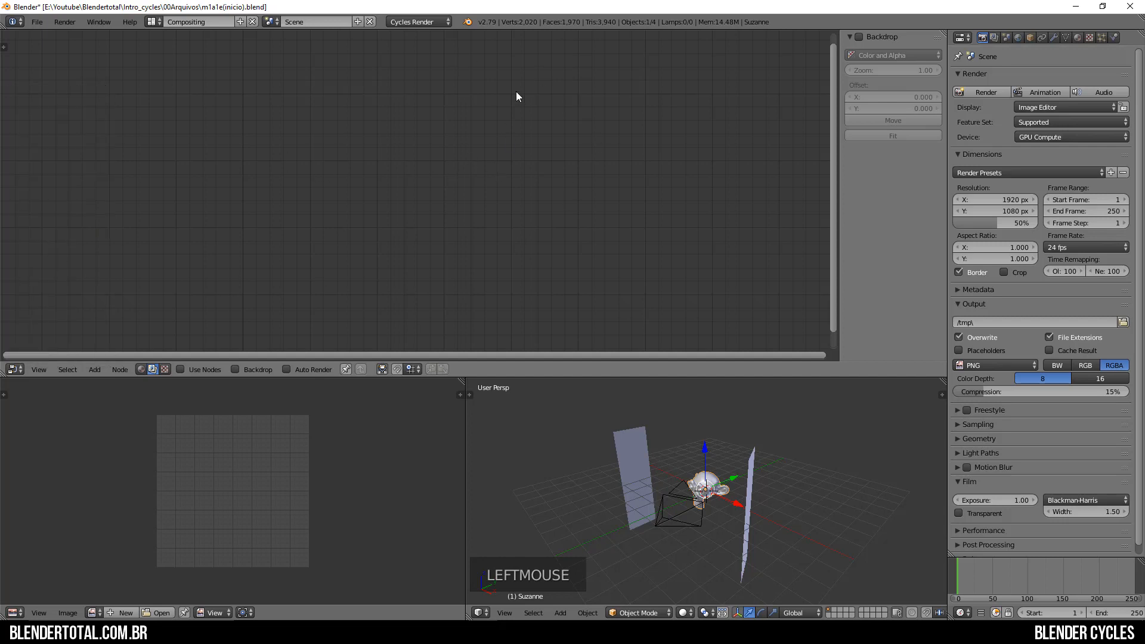
pyautogui.scroll(1, 516, 91)
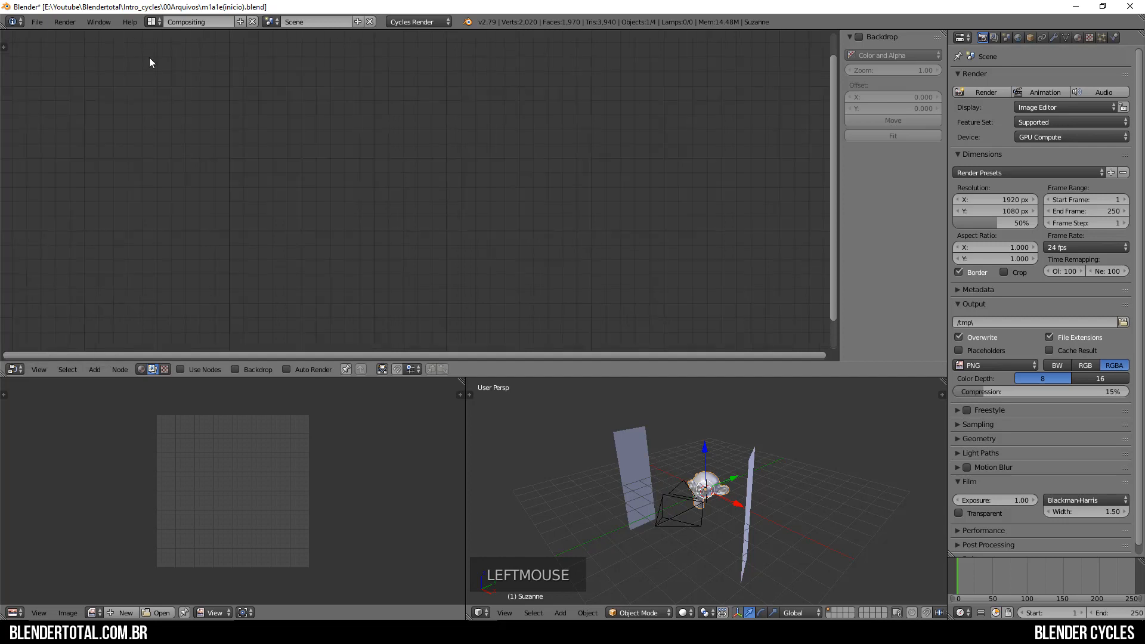
pyautogui.click(153, 22)
pyautogui.click(179, 72)
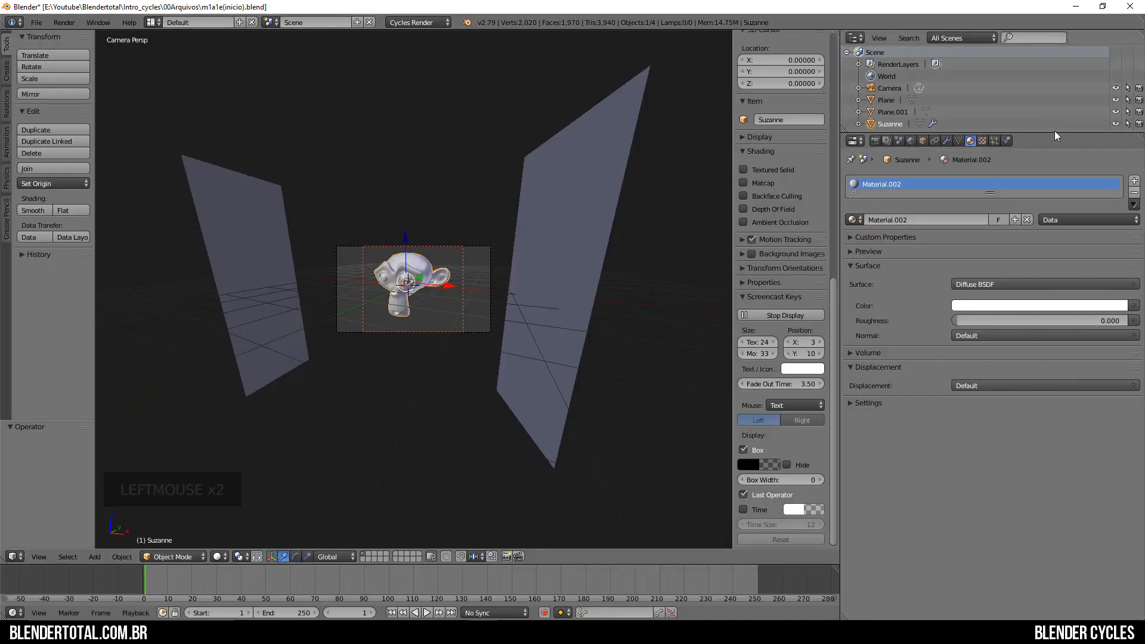
# Enlarge the Outliner area slightly and look at the editor types offered for the Properties area.
pyautogui.moveTo(1054, 133); pyautogui.dragTo(1054, 143)
pyautogui.click(864, 149)
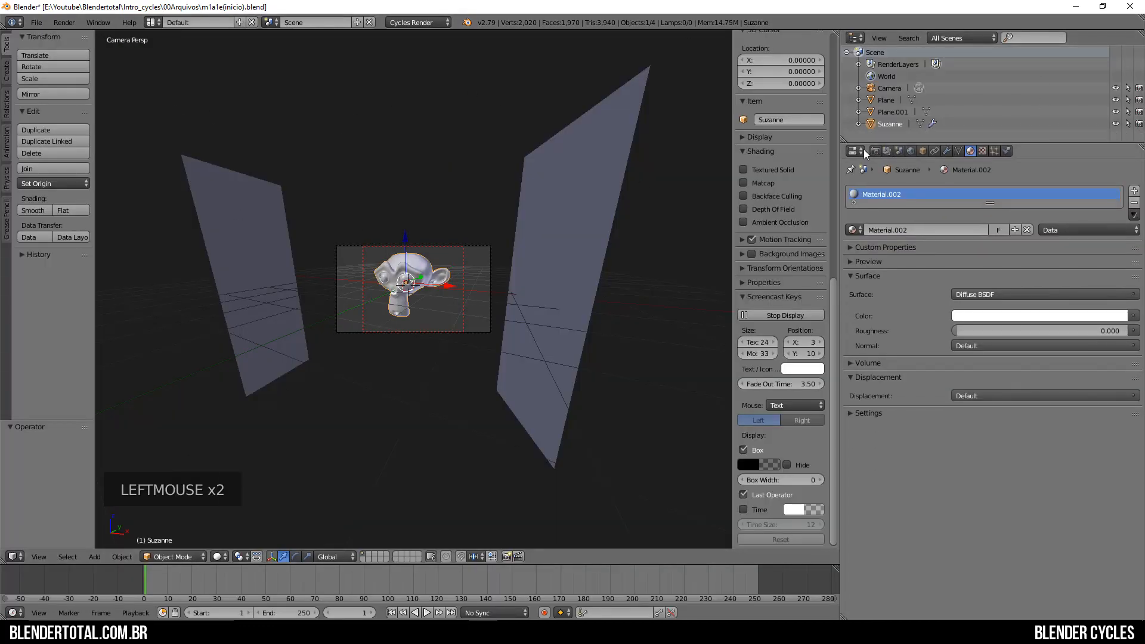
pyautogui.click(855, 150)
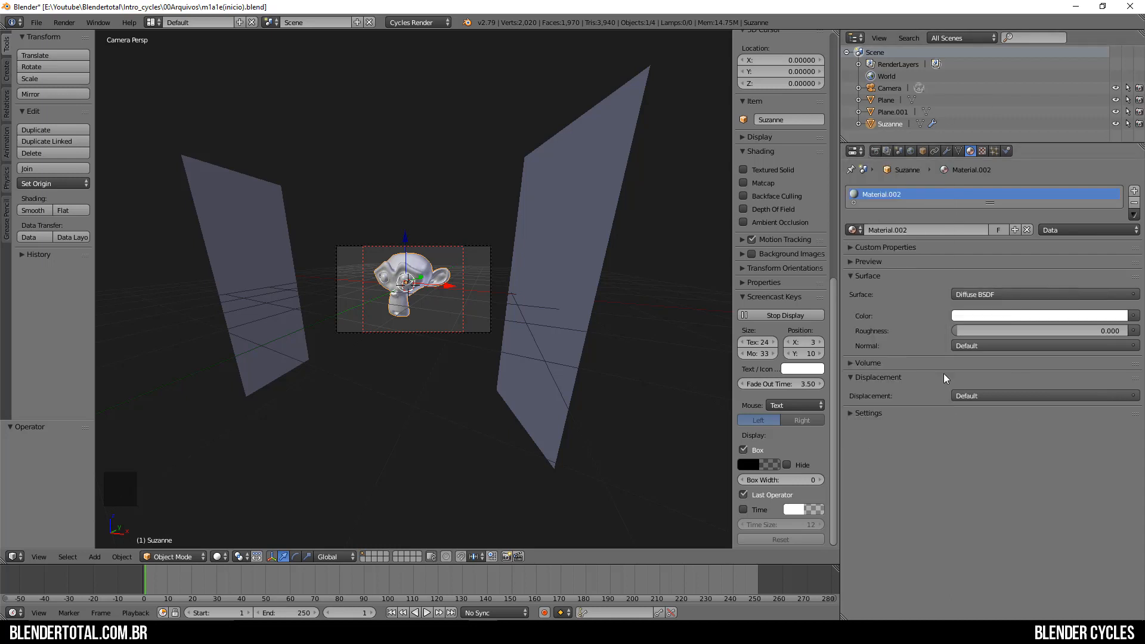
# Switch to the Compositing layout and turn its UV/Image Editor into a 3D View framed on the monkey head.
pyautogui.click(152, 22)
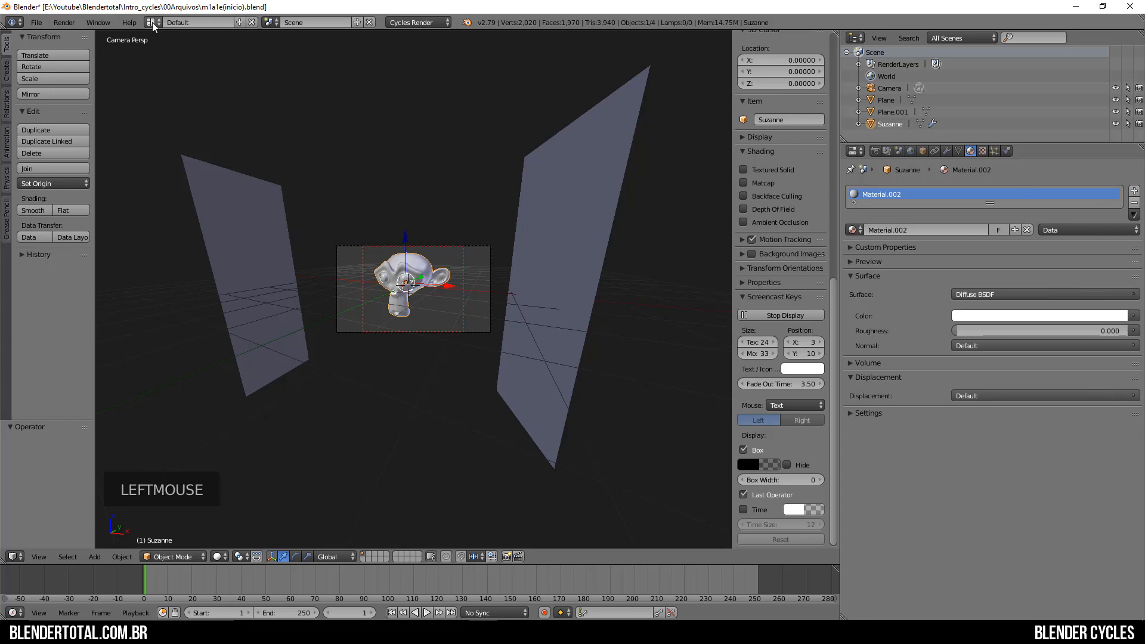
pyautogui.click(178, 63)
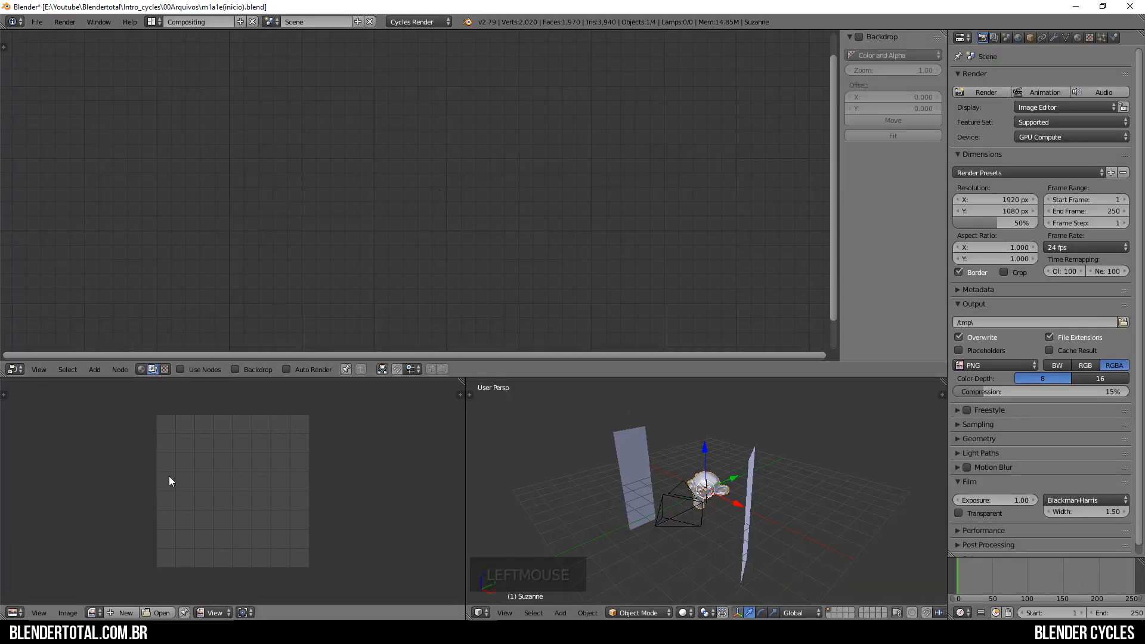
pyautogui.click(15, 613)
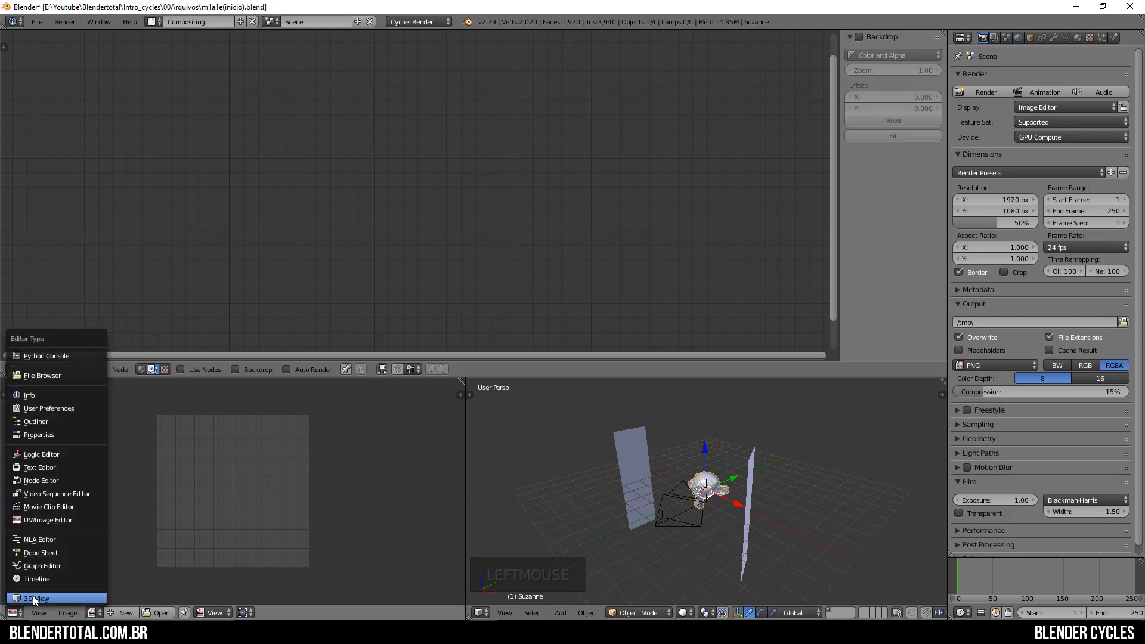
pyautogui.click(36, 599)
pyautogui.moveTo(266, 524); pyautogui.dragTo(321, 452, button='middle')
pyautogui.scroll(4, 280, 506)
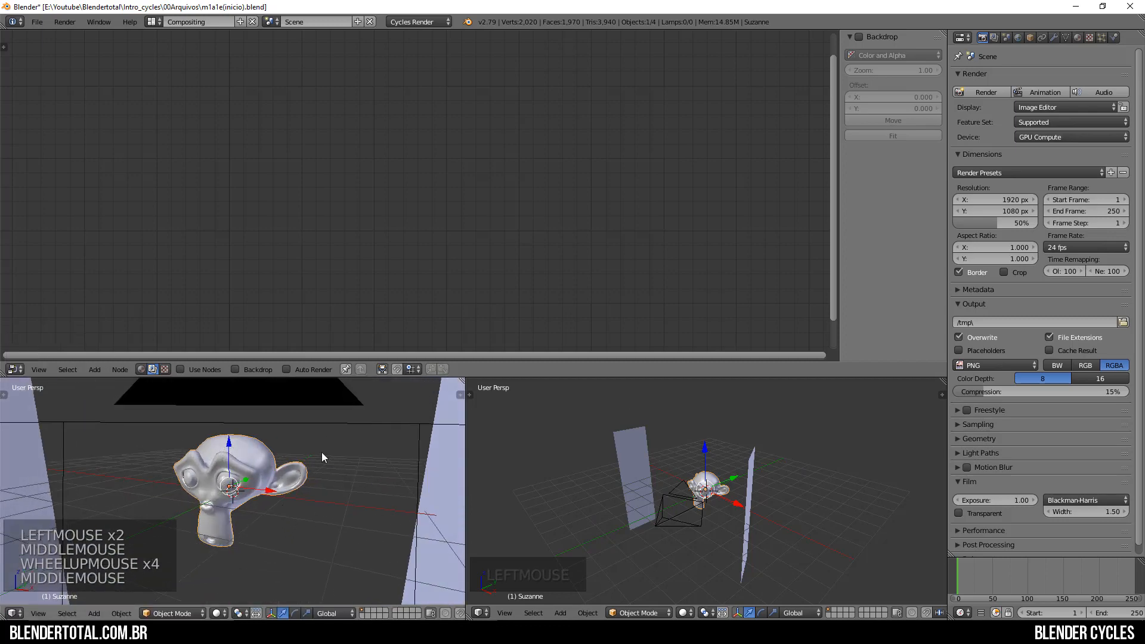
pyautogui.press('g')
pyautogui.click(293, 464)
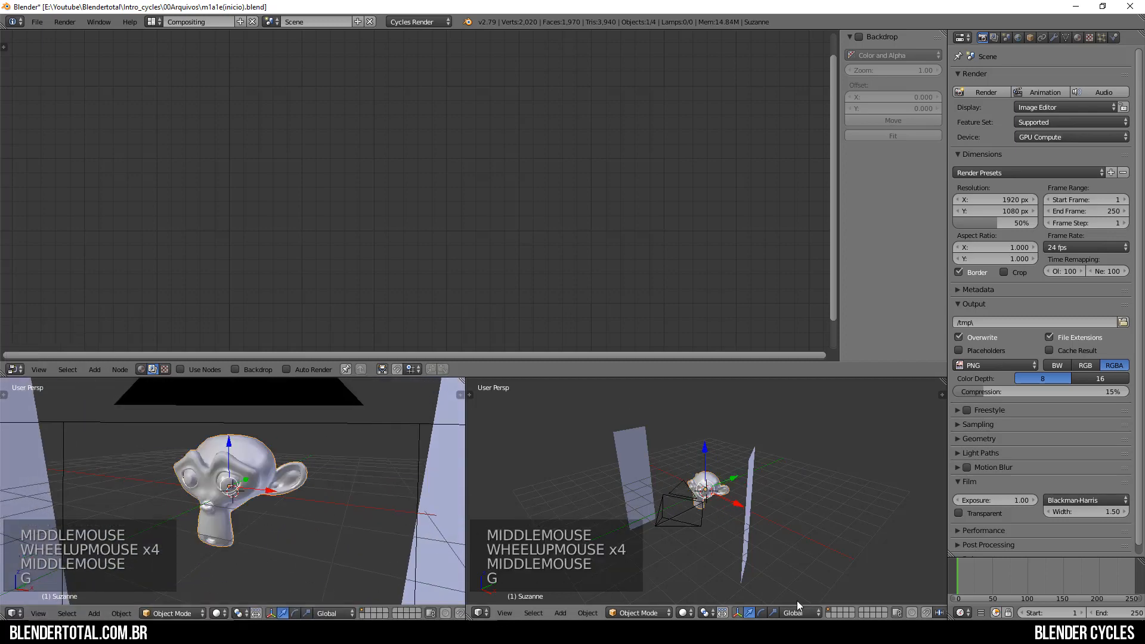
# Set the existing 3D view to Rendered shading and look through the camera.
pyautogui.click(683, 612)
pyautogui.click(706, 532)
pyautogui.press('KP_0')
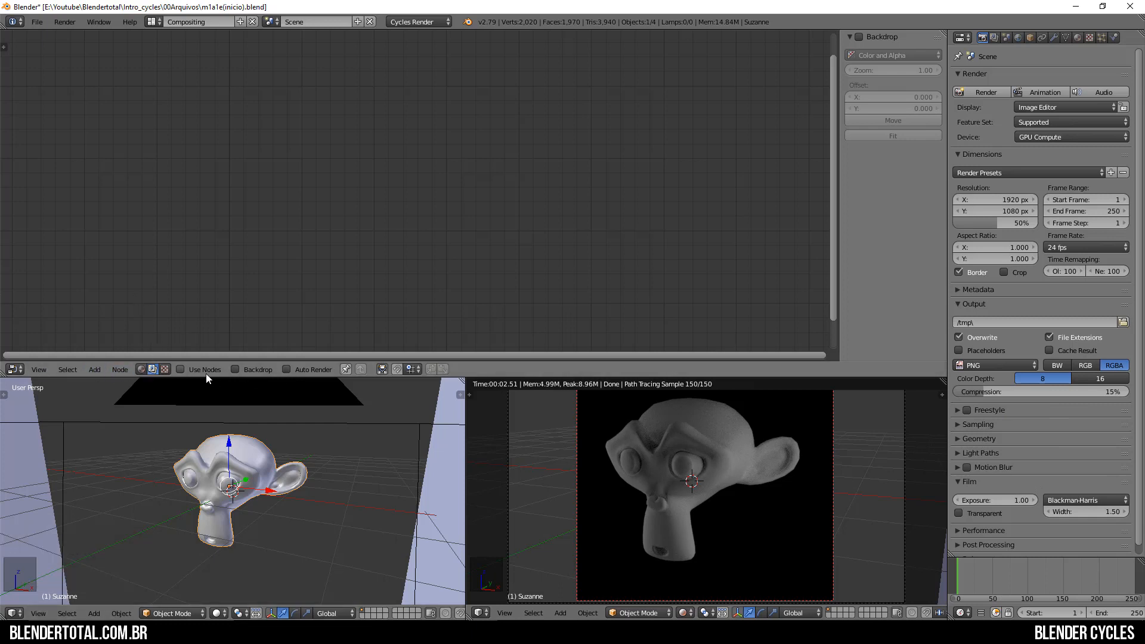
# Switch the Node Editor to shader nodes for the monkey head's material, after looking at the texture and compositing node types.
pyautogui.click(165, 369)
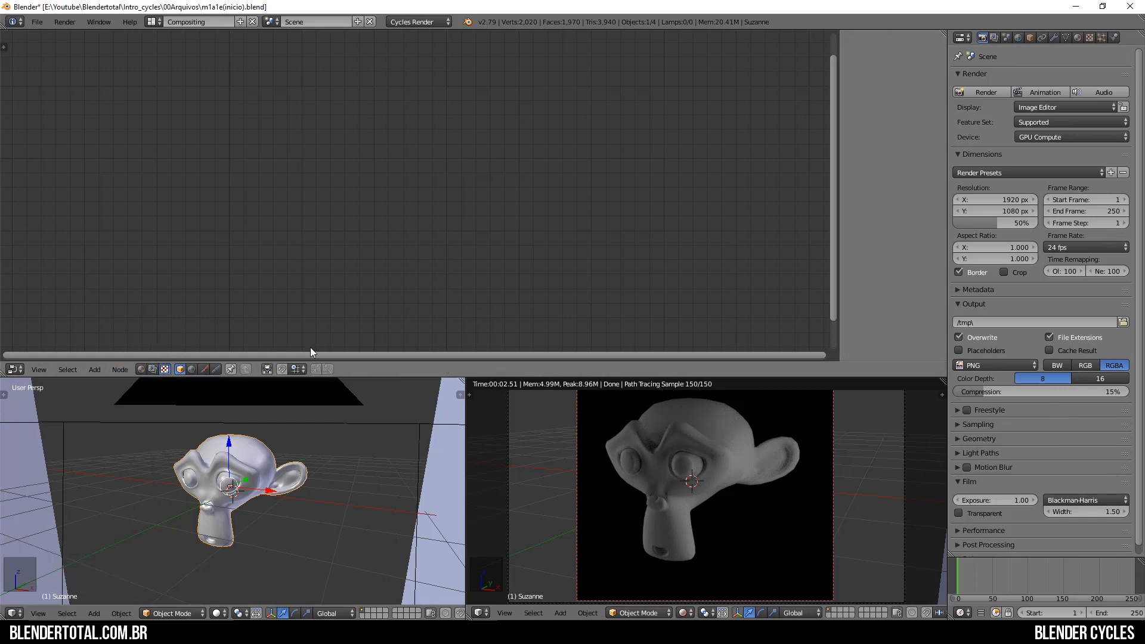
pyautogui.doubleClick(149, 370)
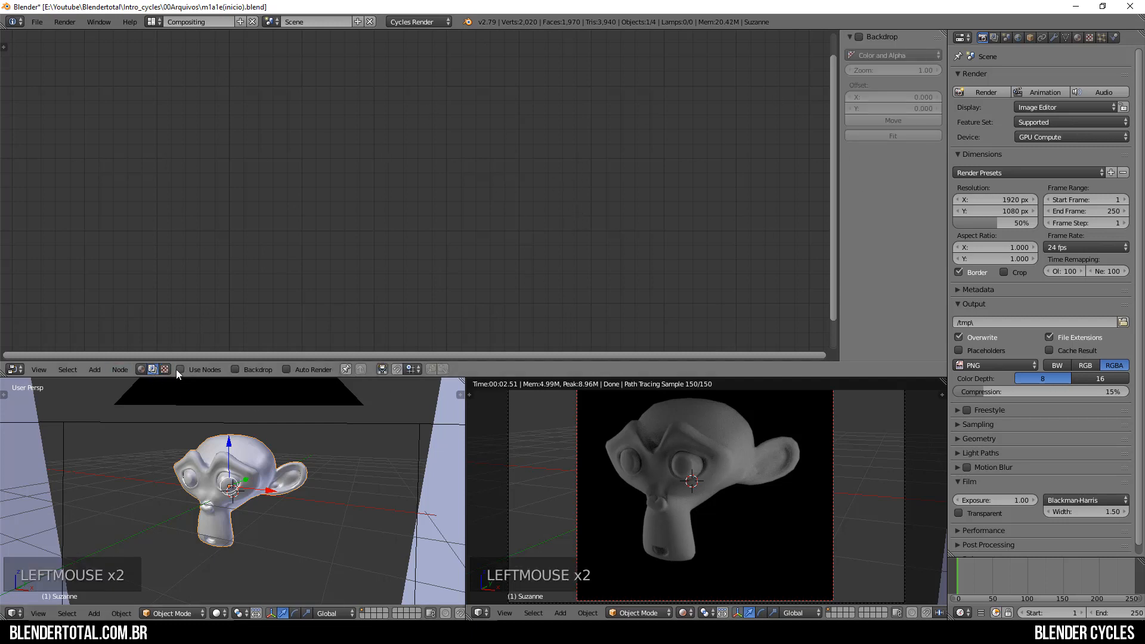
pyautogui.click(140, 370)
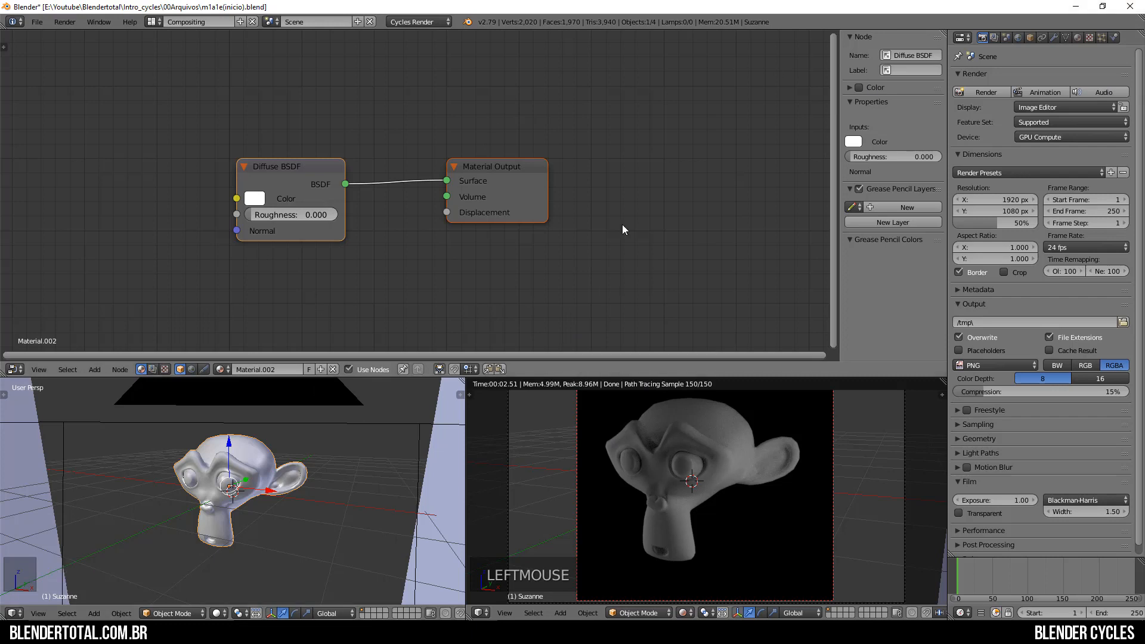
# Select the light planes, the camera and the monkey head in turn to examine each one's material nodes, ending on the monkey head.
pyautogui.scroll(-11, 122, 486)
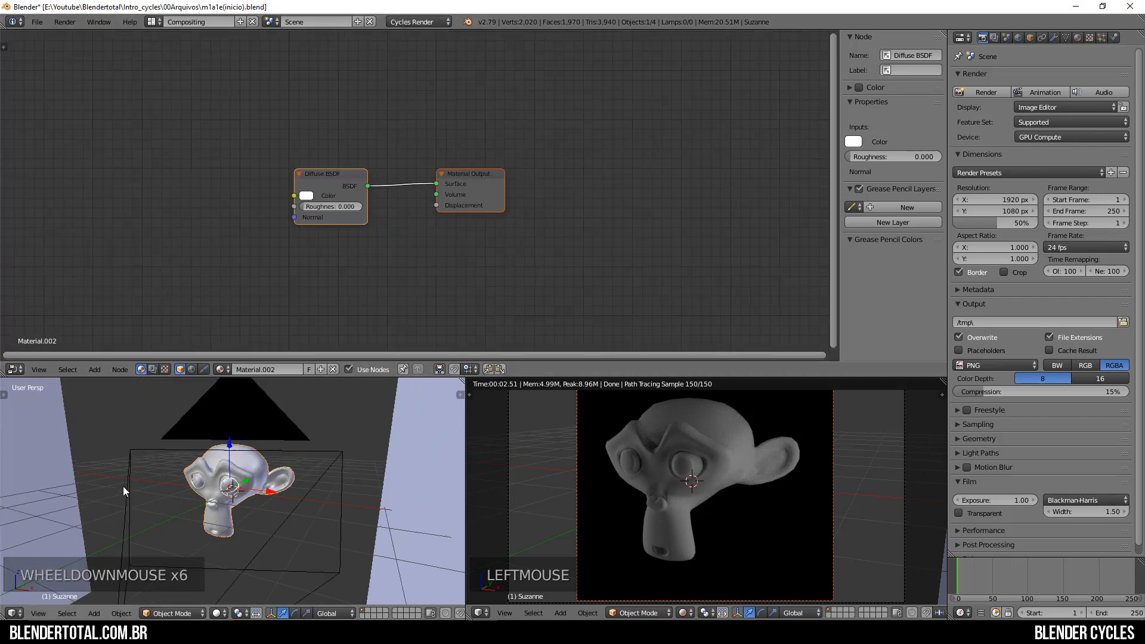
pyautogui.rightClick(142, 470)
pyautogui.scroll(4, 295, 199)
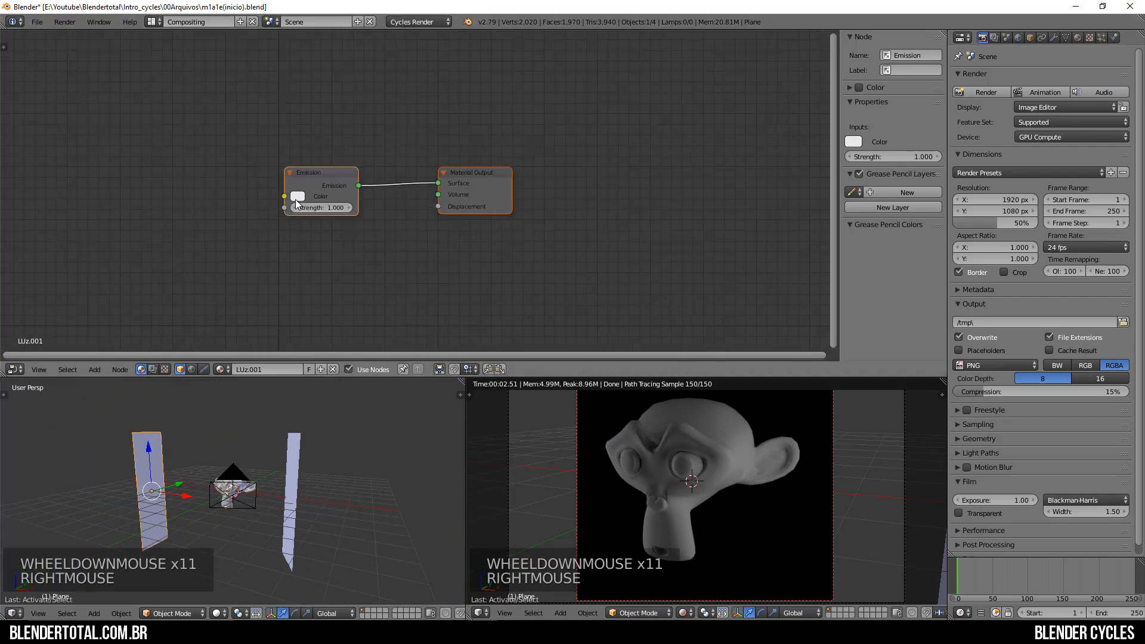
pyautogui.rightClick(238, 495)
pyautogui.rightClick(237, 495)
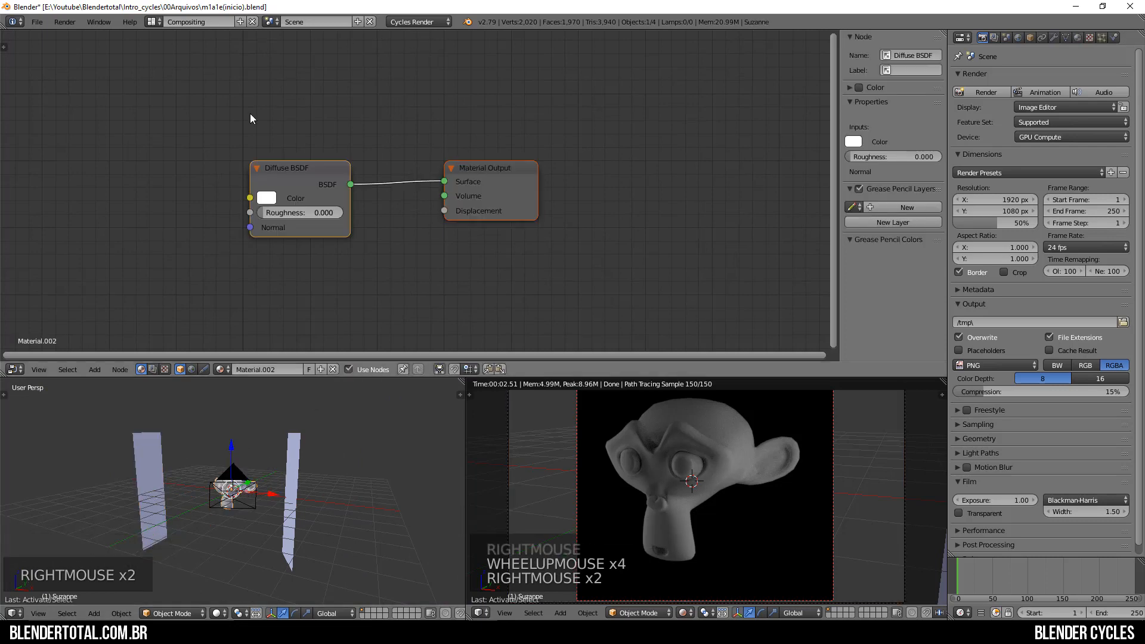
pyautogui.rightClick(257, 507)
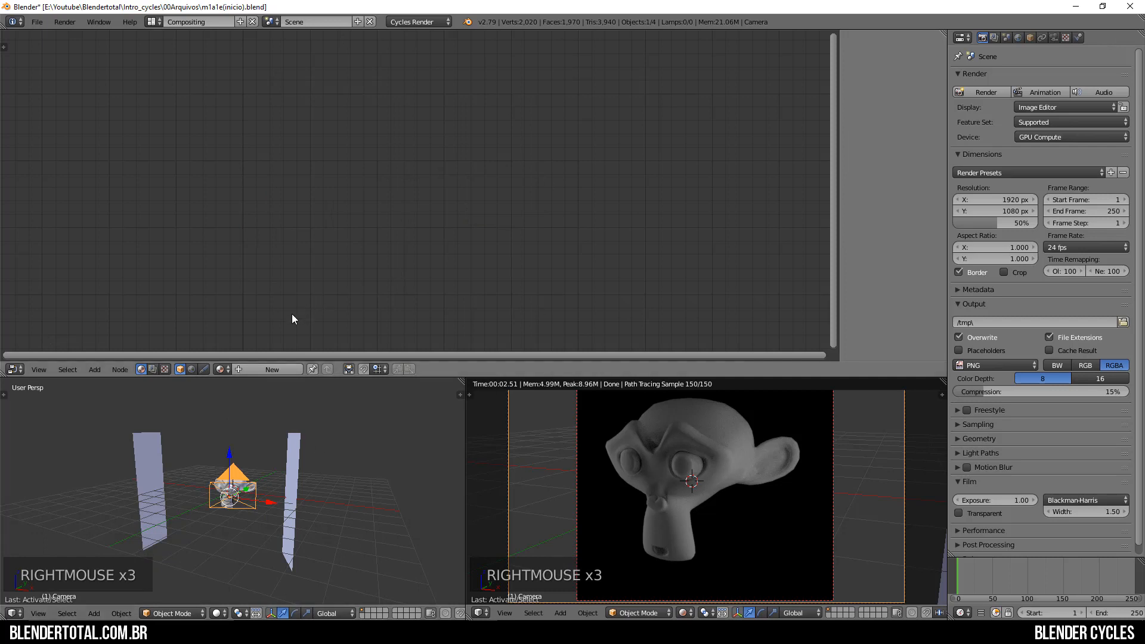
pyautogui.rightClick(250, 494)
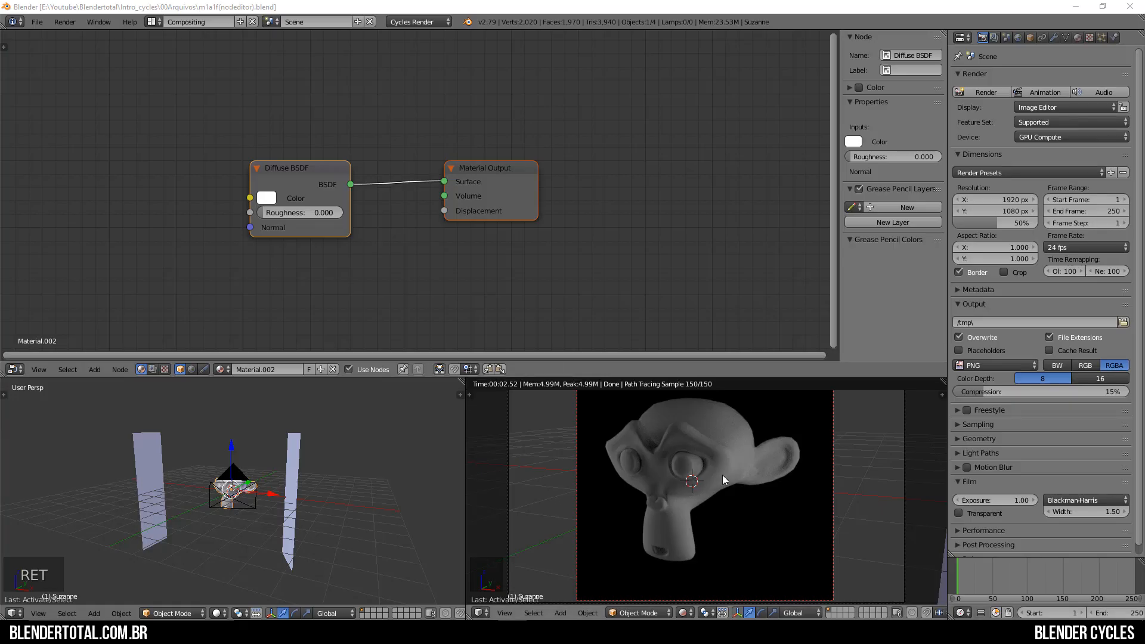
pyautogui.rightClick(298, 488)
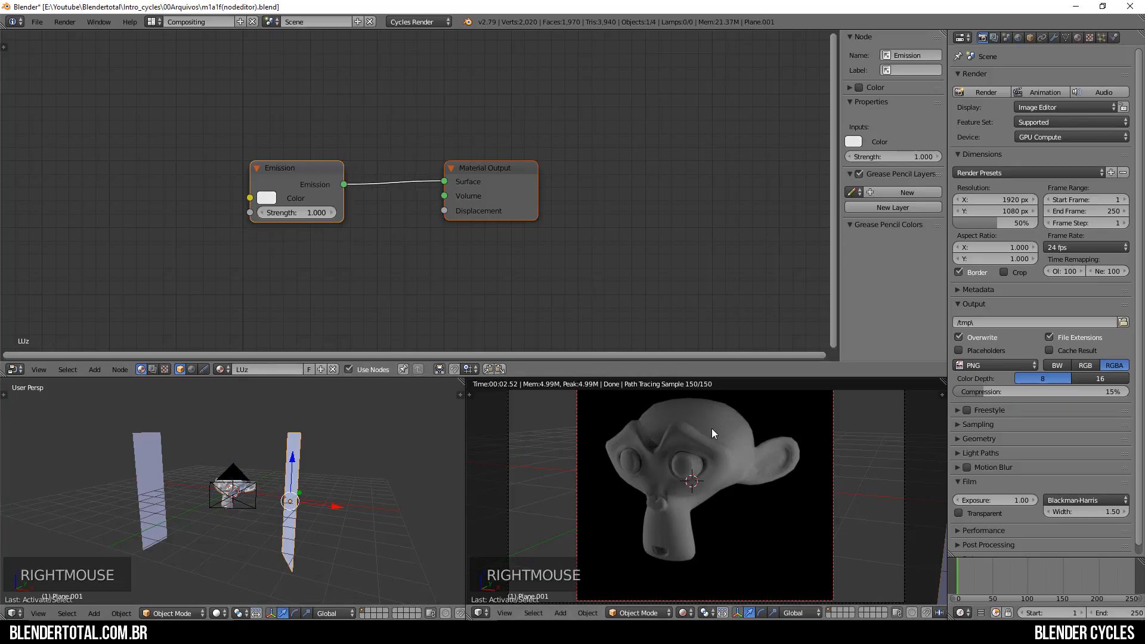
pyautogui.rightClick(232, 472)
pyautogui.rightClick(231, 494)
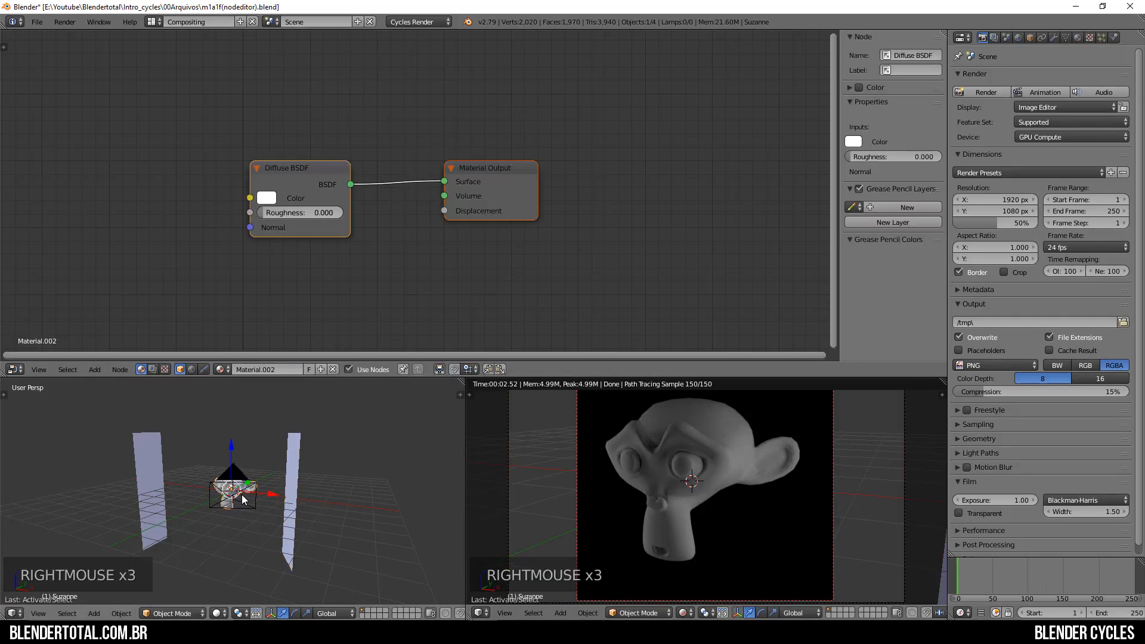
# Add a second material slot to the monkey head with a new Diffuse BSDF material and colour it purple.
pyautogui.click(1078, 39)
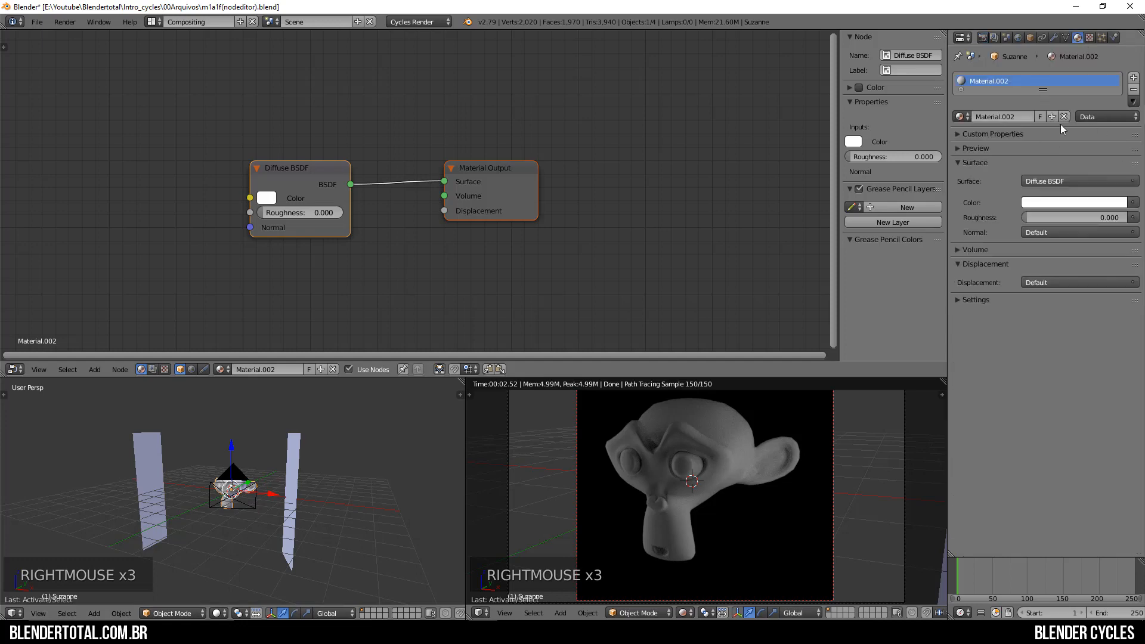
pyautogui.click(1133, 78)
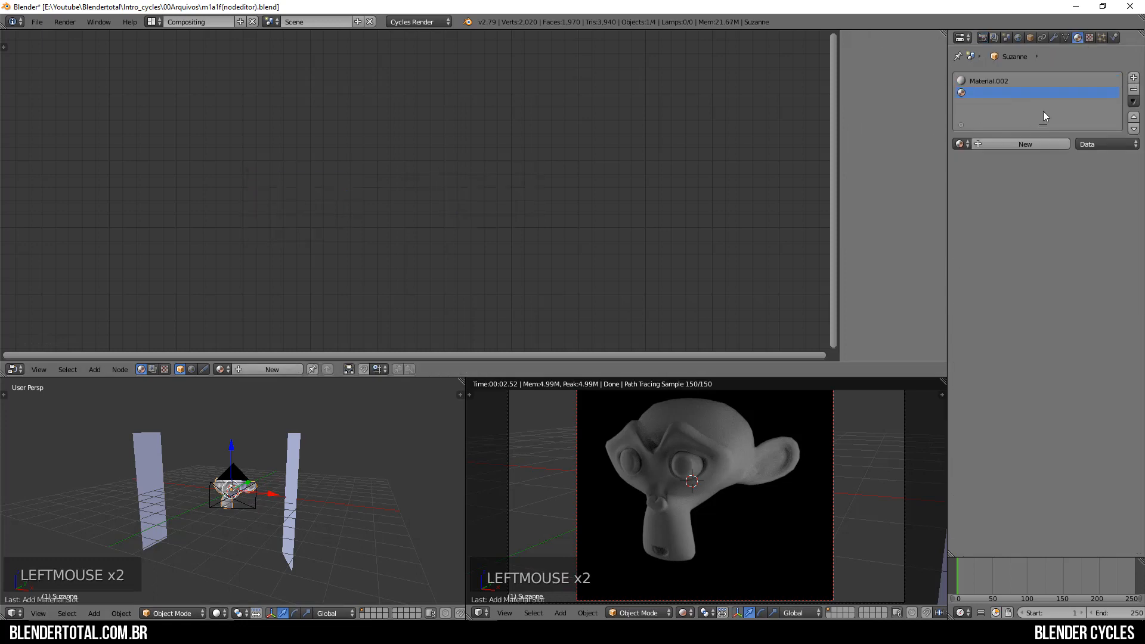
pyautogui.click(1022, 142)
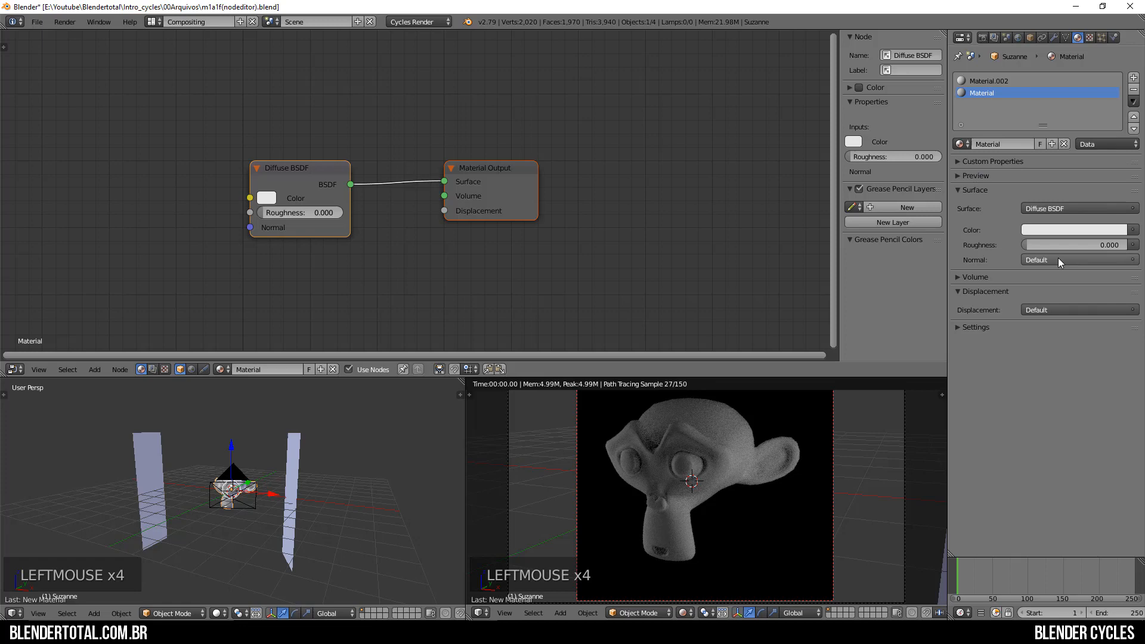
pyautogui.click(1068, 229)
pyautogui.moveTo(1081, 114); pyautogui.dragTo(1097, 107)
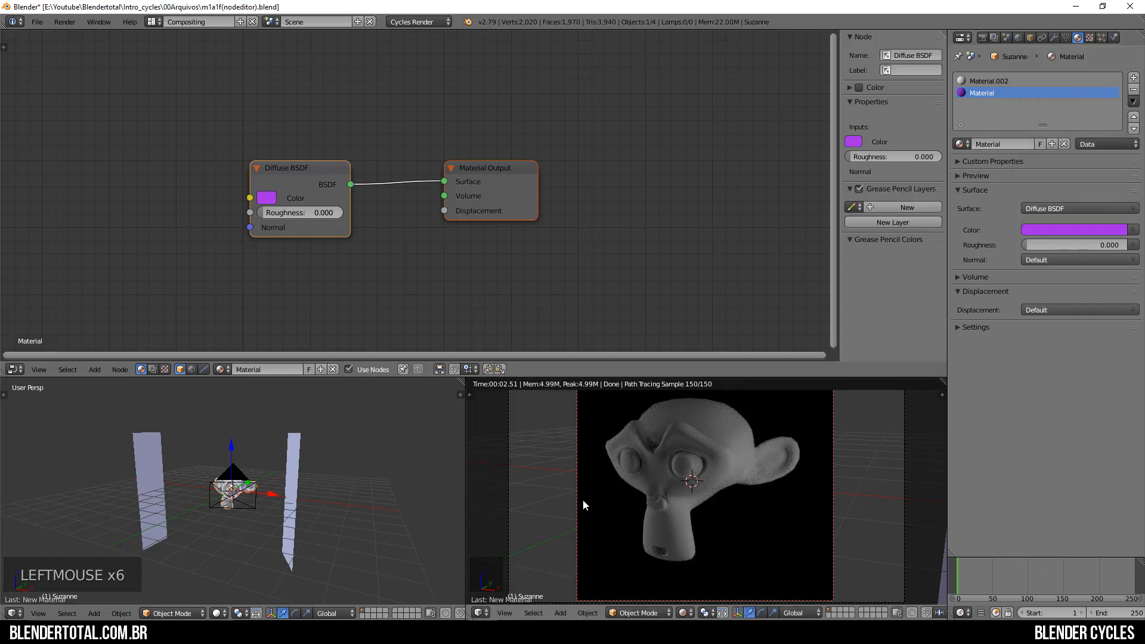
# Enter Edit Mode on the monkey head, change to face selection, and select one face on top of the head.
pyautogui.moveTo(270, 486); pyautogui.dragTo(248, 517, button='middle')
pyautogui.scroll(4, 249, 516)
pyautogui.press('Tab')
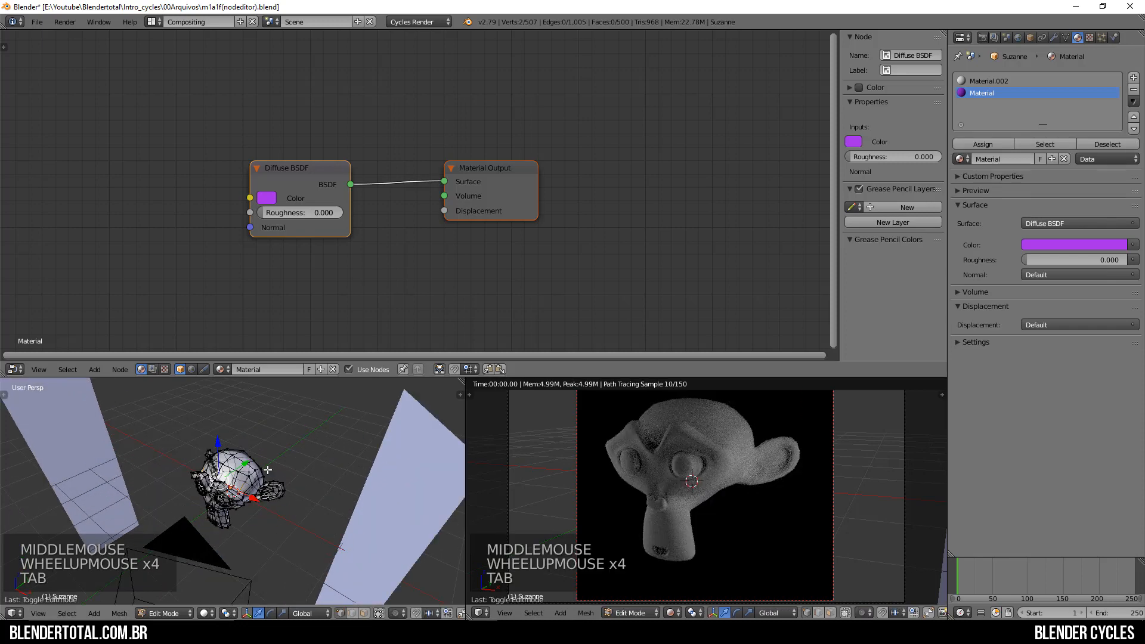
pyautogui.rightClick(263, 467)
pyautogui.scroll(5, 257, 474)
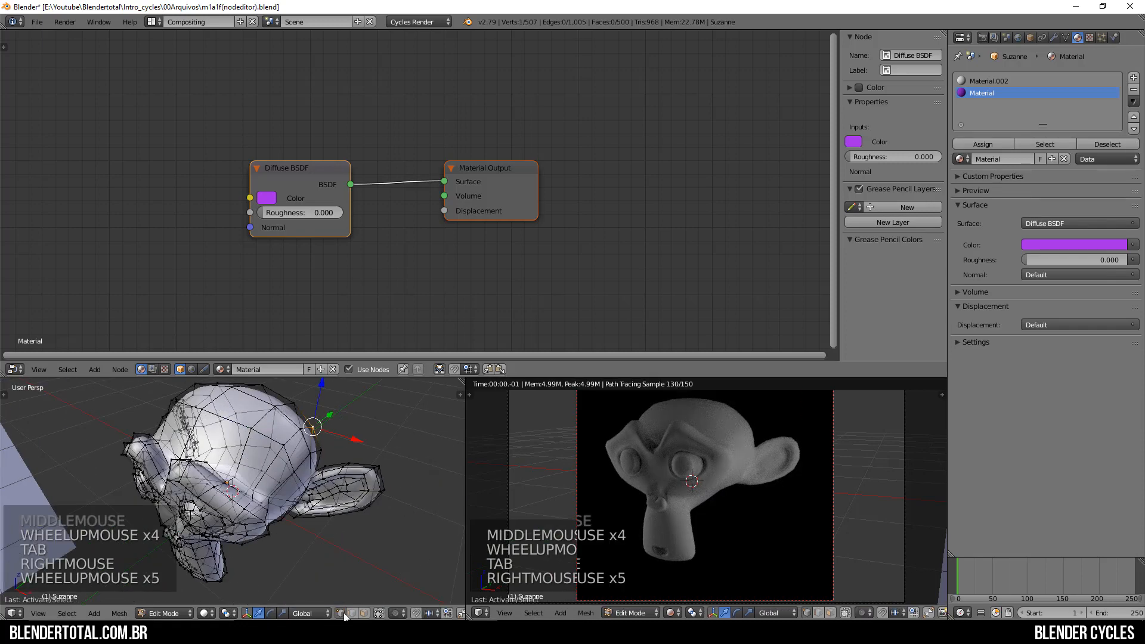
pyautogui.click(274, 430)
pyautogui.rightClick(274, 430)
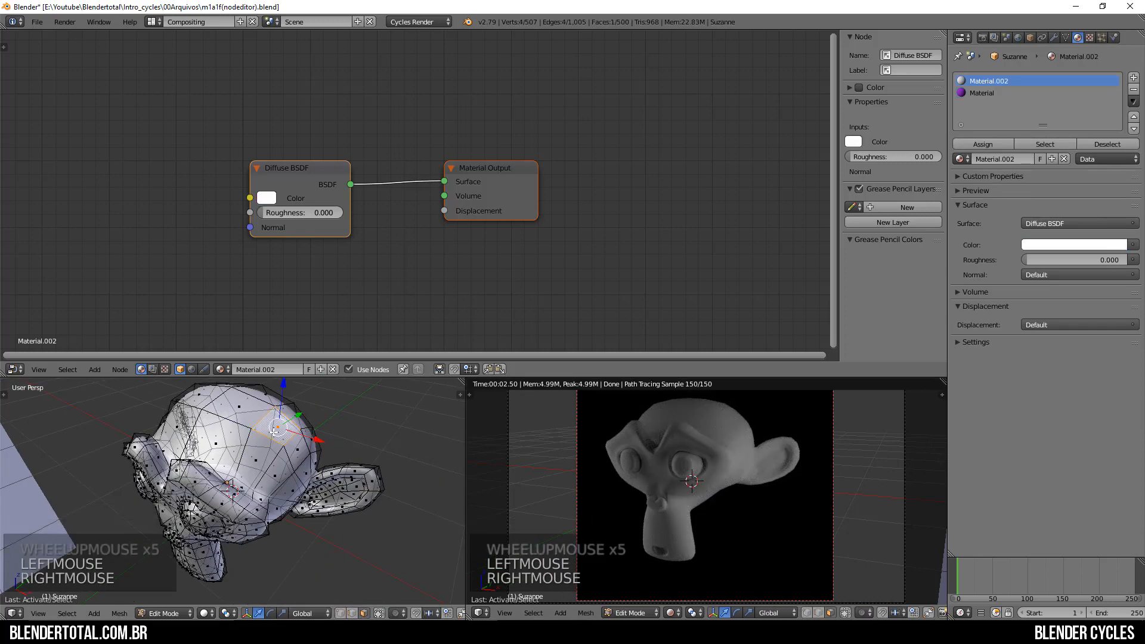
# Limit the selection to visible geometry and assign the purple material to the selected face.
pyautogui.click(381, 614)
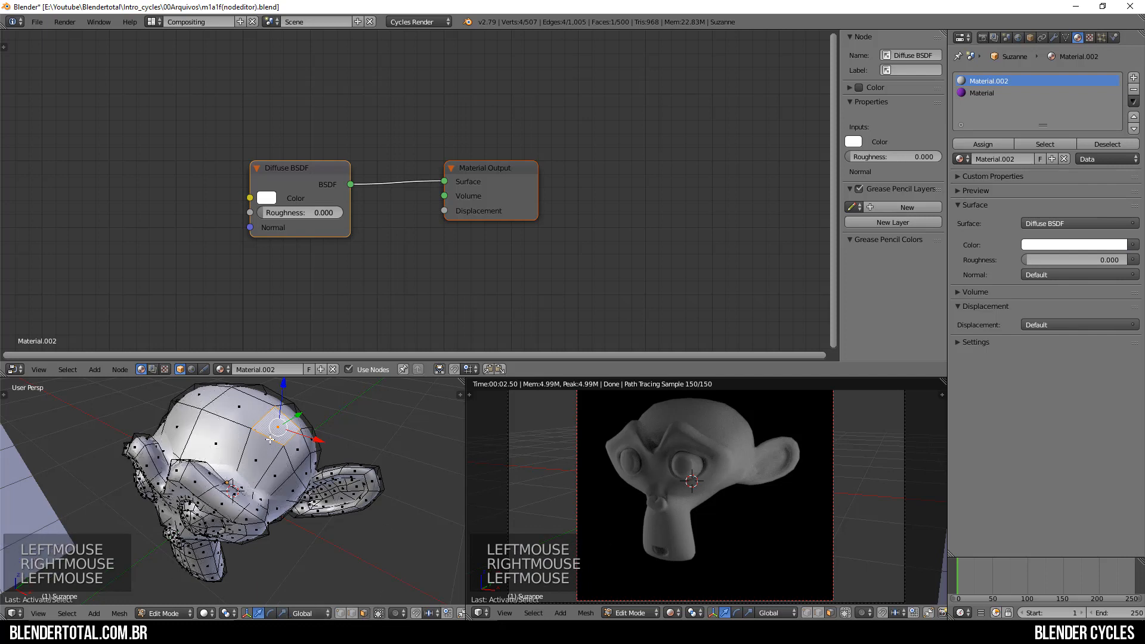
pyautogui.click(379, 613)
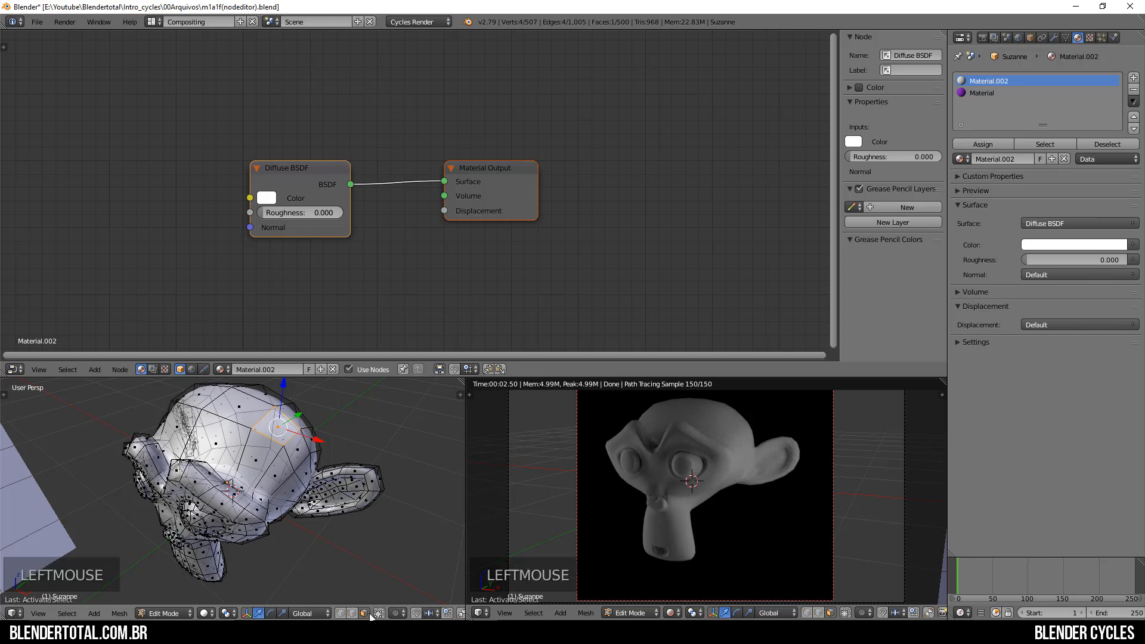
pyautogui.click(379, 613)
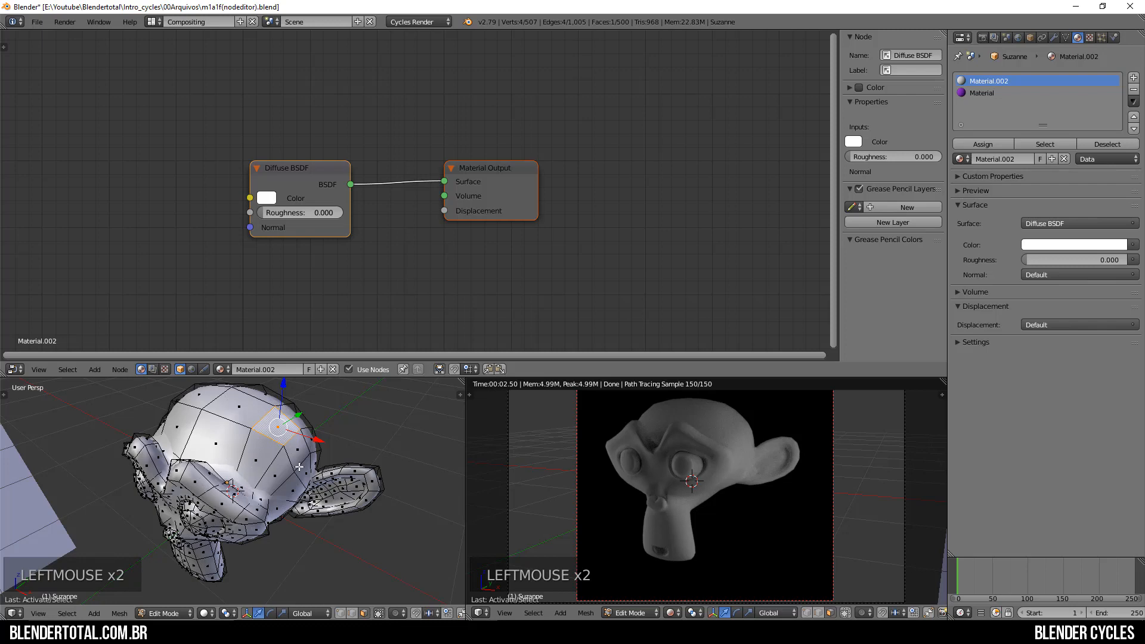
pyautogui.click(1004, 94)
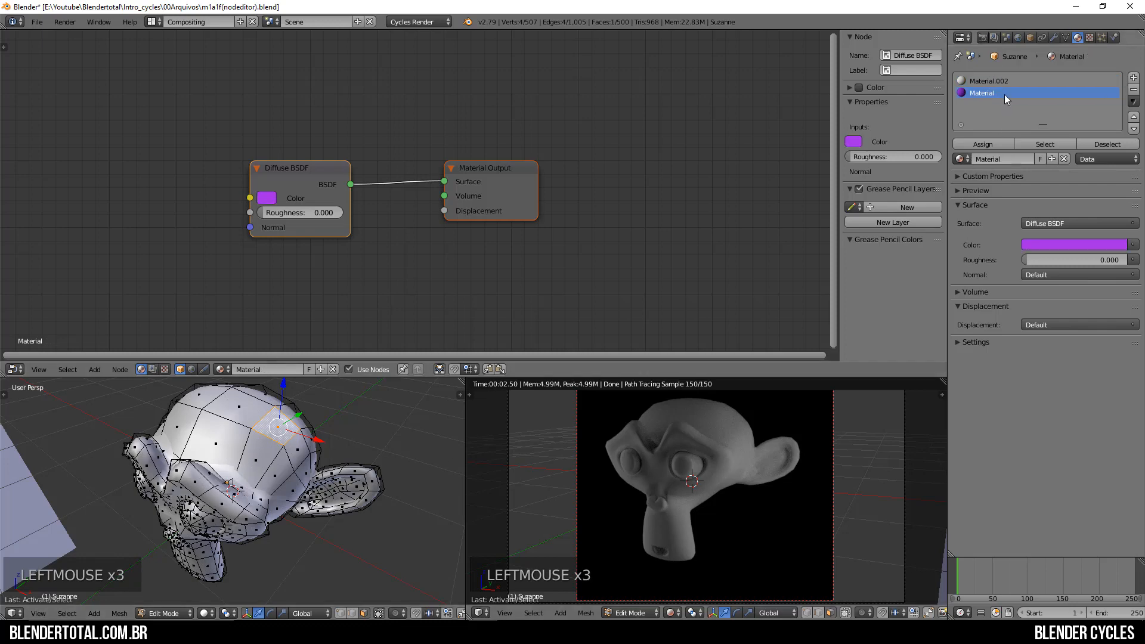
pyautogui.click(990, 139)
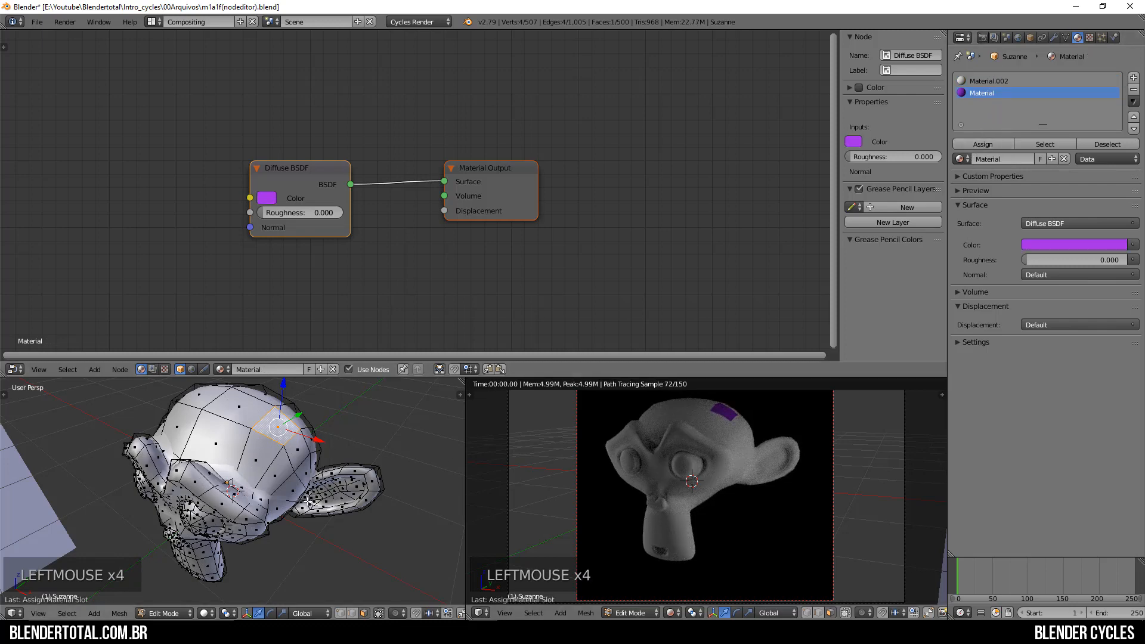
pyautogui.press('Tab')
pyautogui.press('Tab')
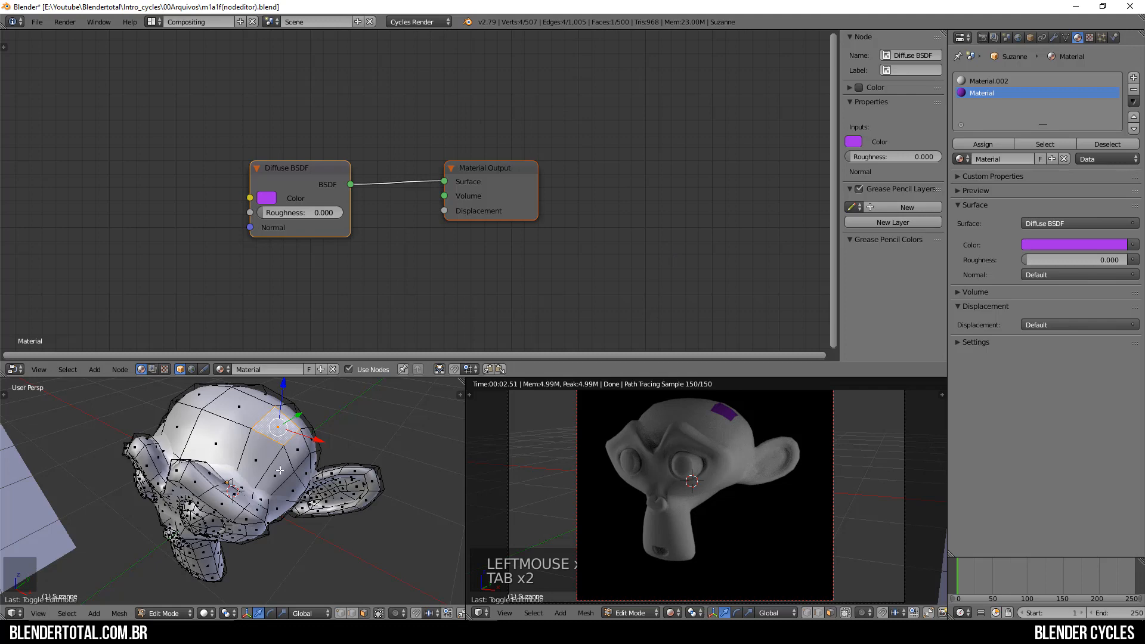
pyautogui.press('Tab')
pyautogui.press('Tab')
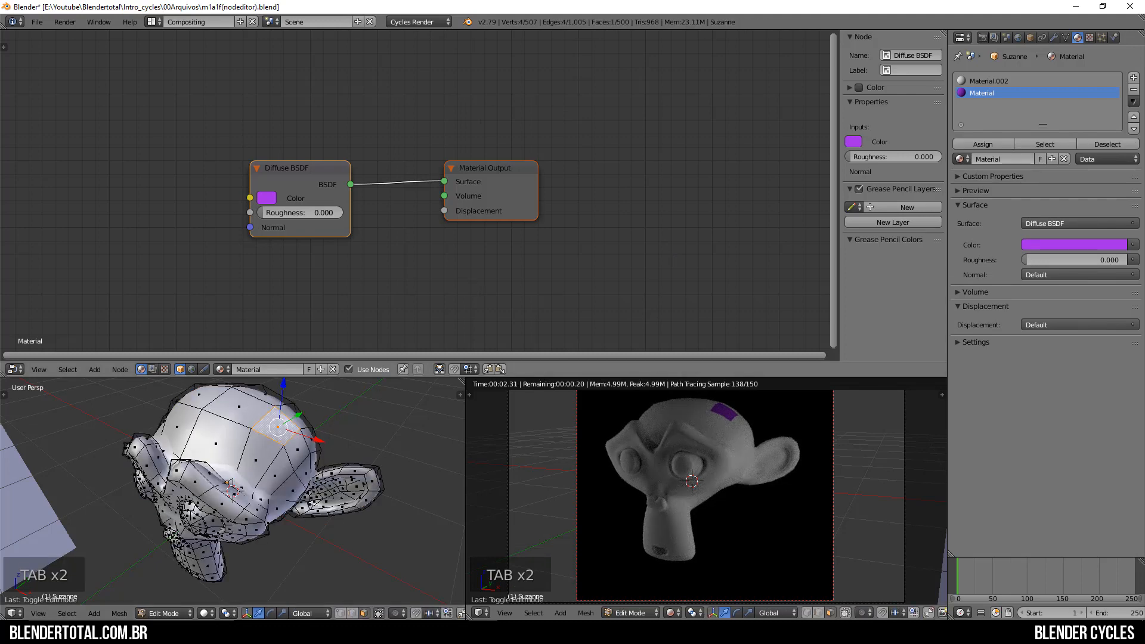
# Expand the purple material's Settings and set its Viewport Color to light blue.
pyautogui.click(957, 337)
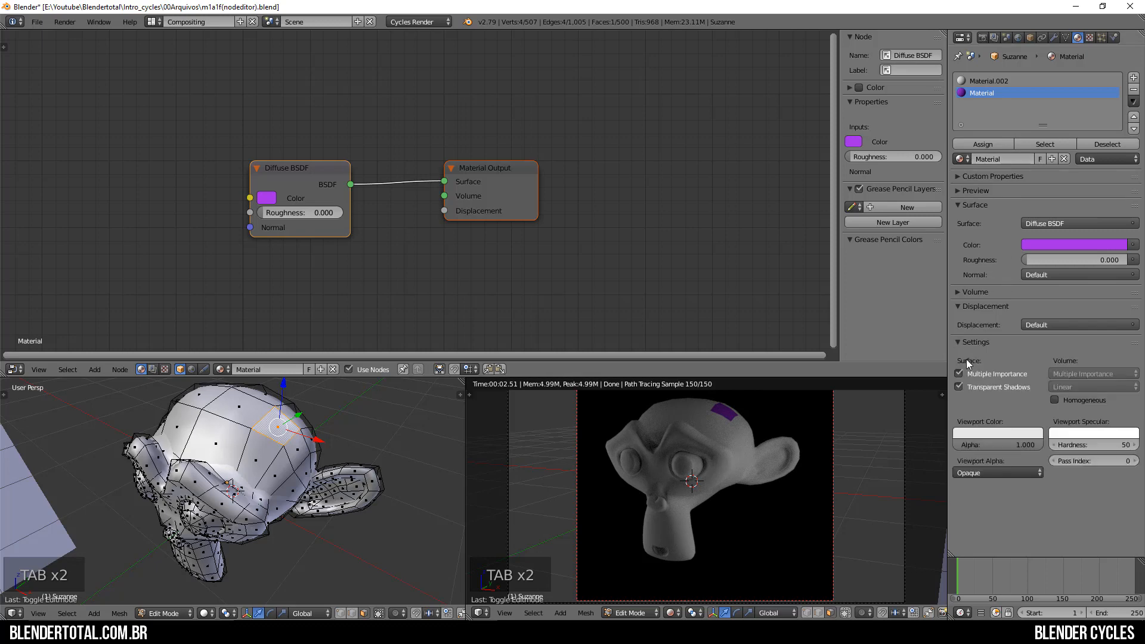
pyautogui.click(996, 431)
pyautogui.click(1011, 331)
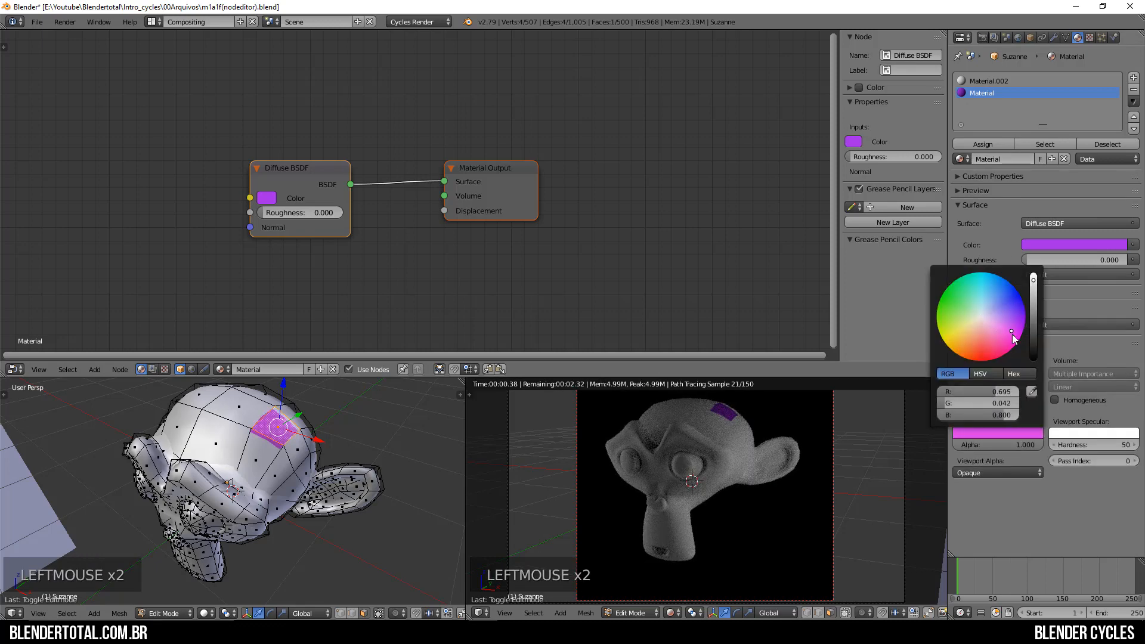
pyautogui.click(986, 300)
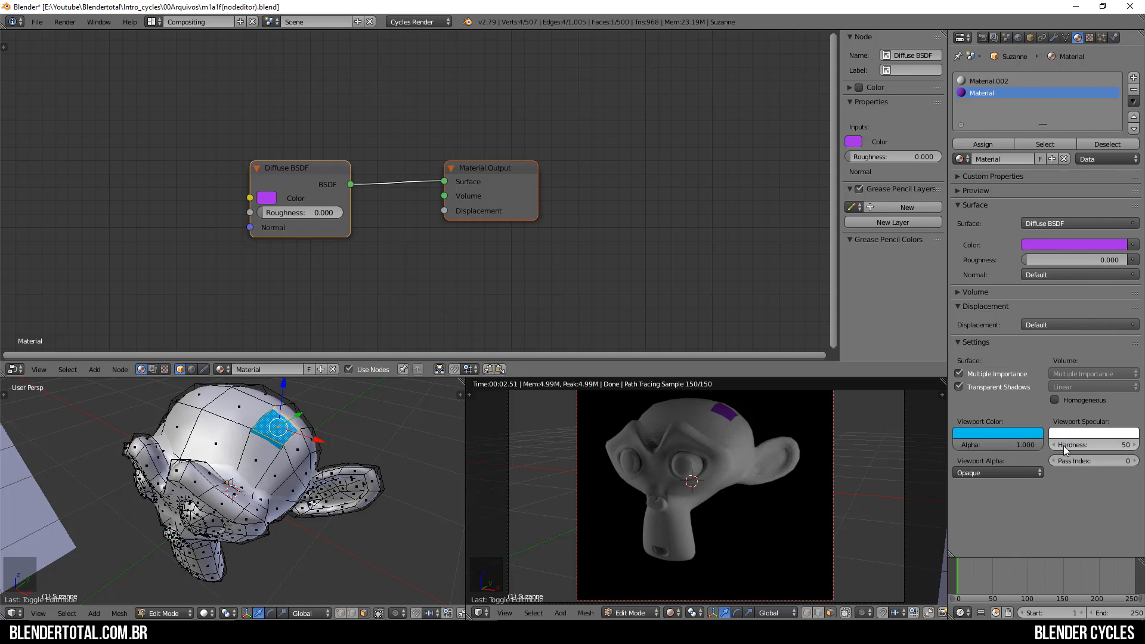
# Select an unpainted face on top of the monkey head, followed by the light blue face, to examine which material each uses.
pyautogui.scroll(-4, 268, 444)
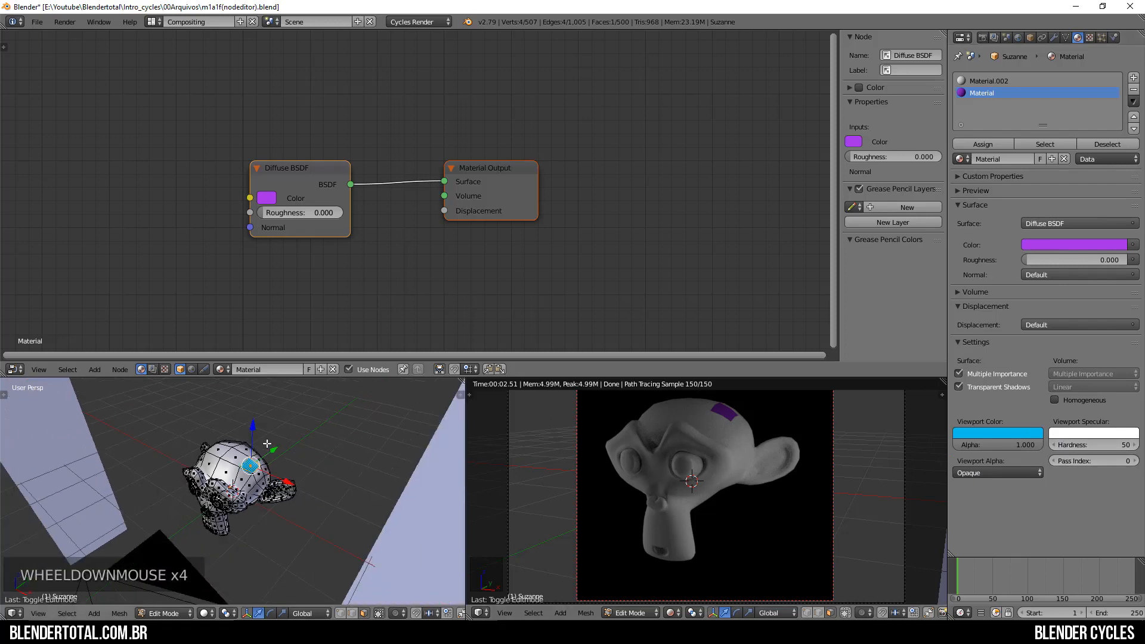
pyautogui.rightClick(222, 445)
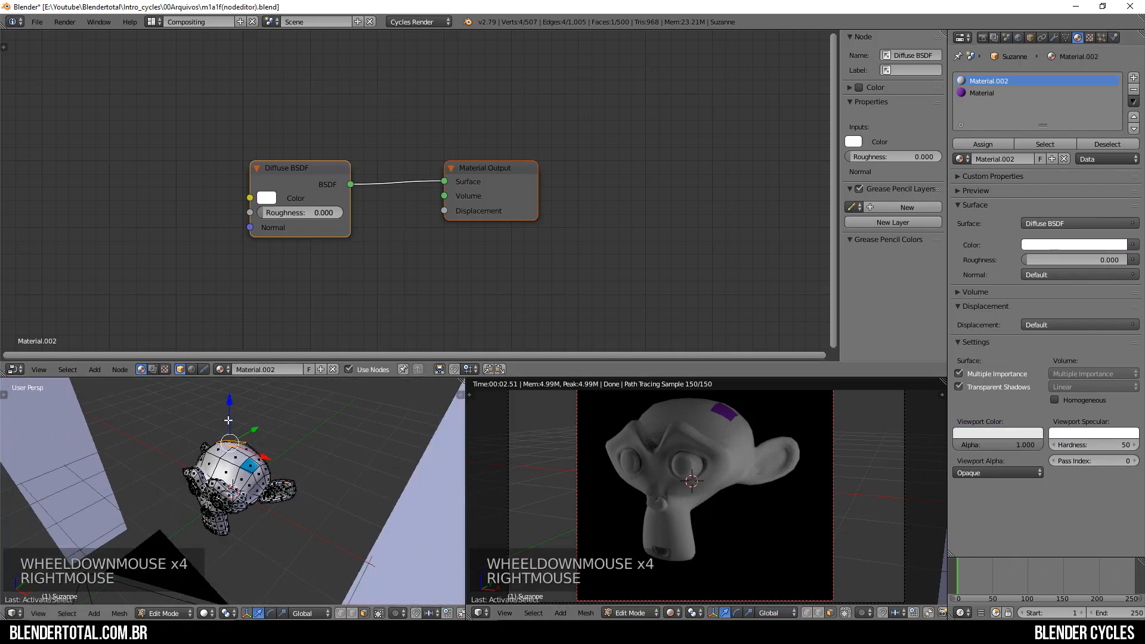
pyautogui.scroll(3, 256, 477)
pyautogui.rightClick(264, 452)
pyautogui.rightClick(264, 452)
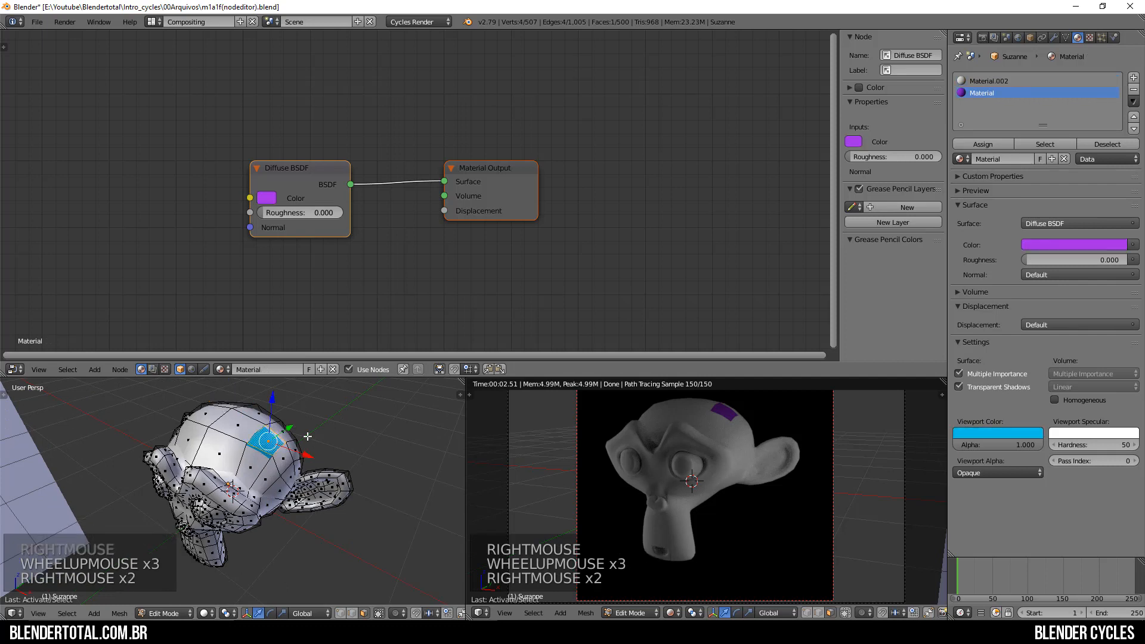
# Switch back and forth between the two material slots to compare their nodes, ending on Material.002.
pyautogui.click(988, 81)
pyautogui.click(992, 92)
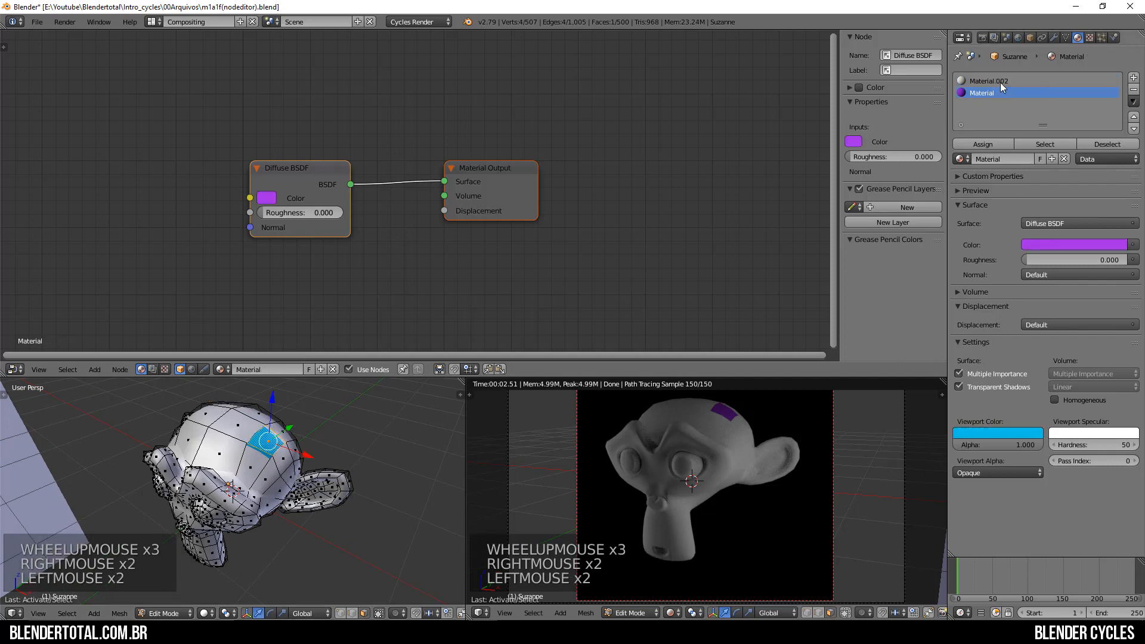
pyautogui.click(988, 81)
pyautogui.click(994, 93)
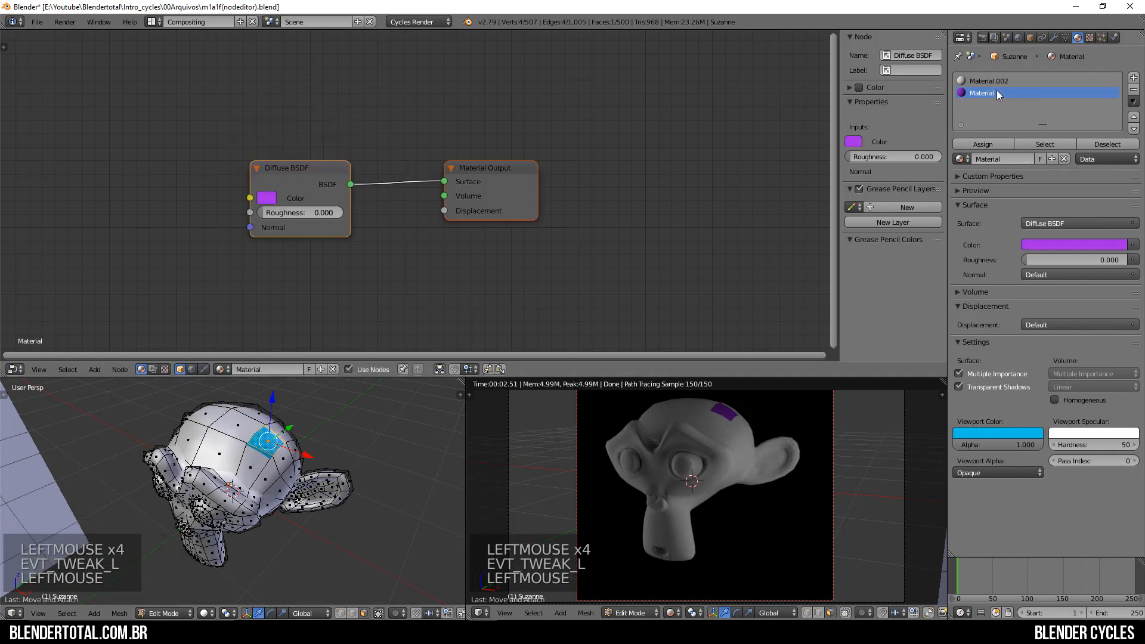
pyautogui.click(990, 81)
pyautogui.click(992, 93)
pyautogui.click(981, 80)
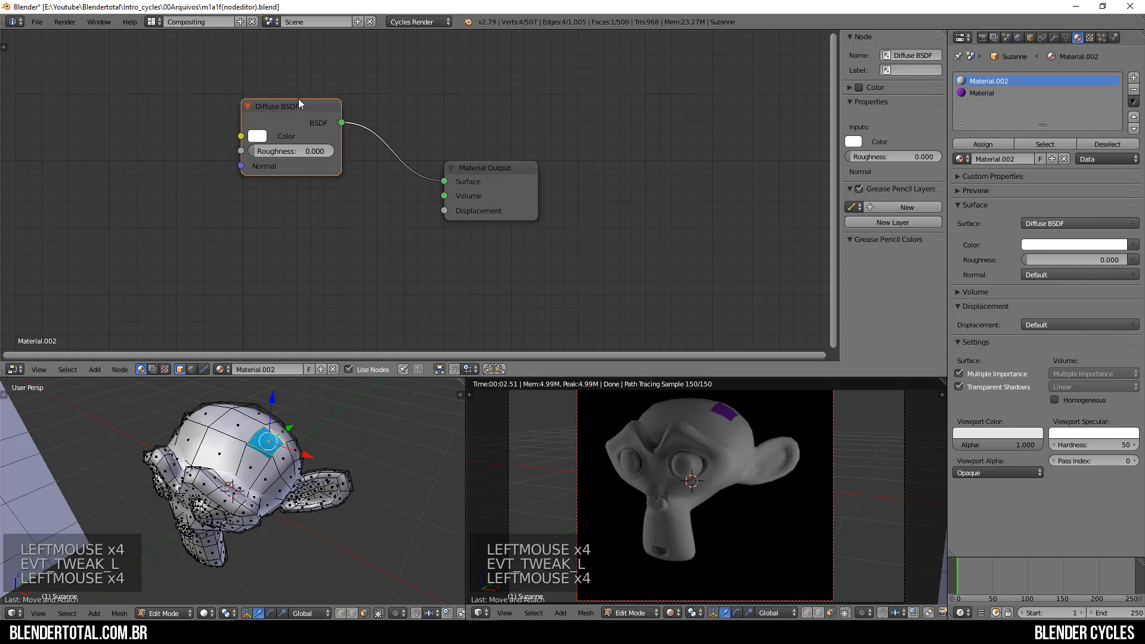
# Spread the Diffuse BSDF and Material Output nodes of Material.002 farther apart in the node editor.
pyautogui.moveTo(291, 138)
pyautogui.mouseDown()
pyautogui.moveTo(339, 141)
pyautogui.moveTo(282, 125)
pyautogui.mouseUp()
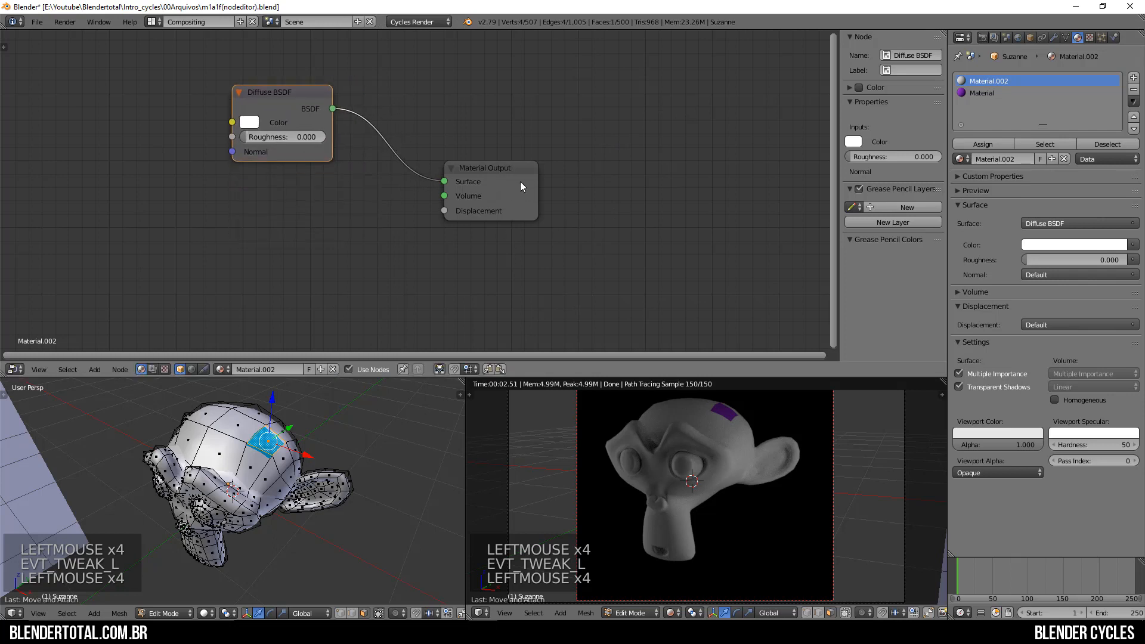
pyautogui.moveTo(520, 187); pyautogui.dragTo(649, 199)
pyautogui.moveTo(322, 99); pyautogui.dragTo(364, 54)
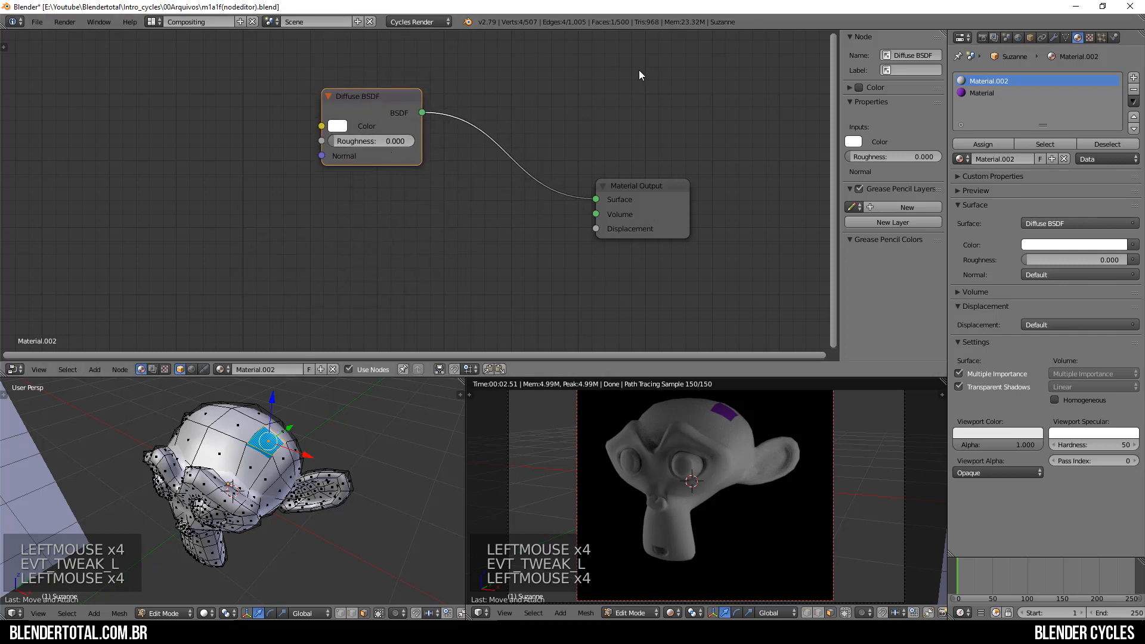
pyautogui.moveTo(390, 108); pyautogui.dragTo(309, 101)
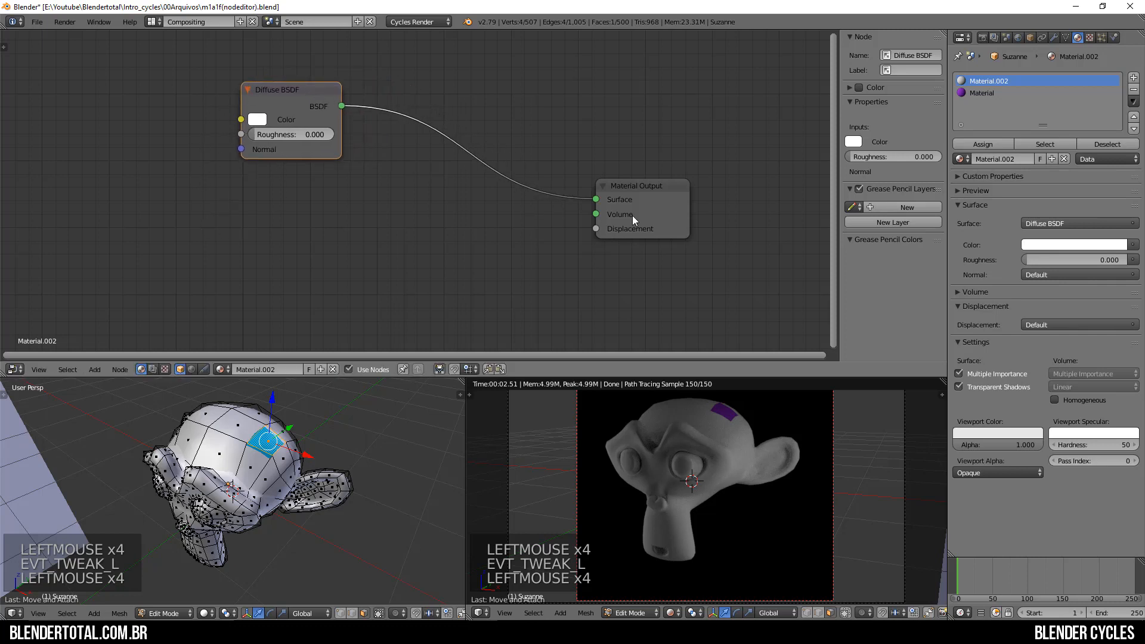
pyautogui.moveTo(301, 89); pyautogui.dragTo(265, 124)
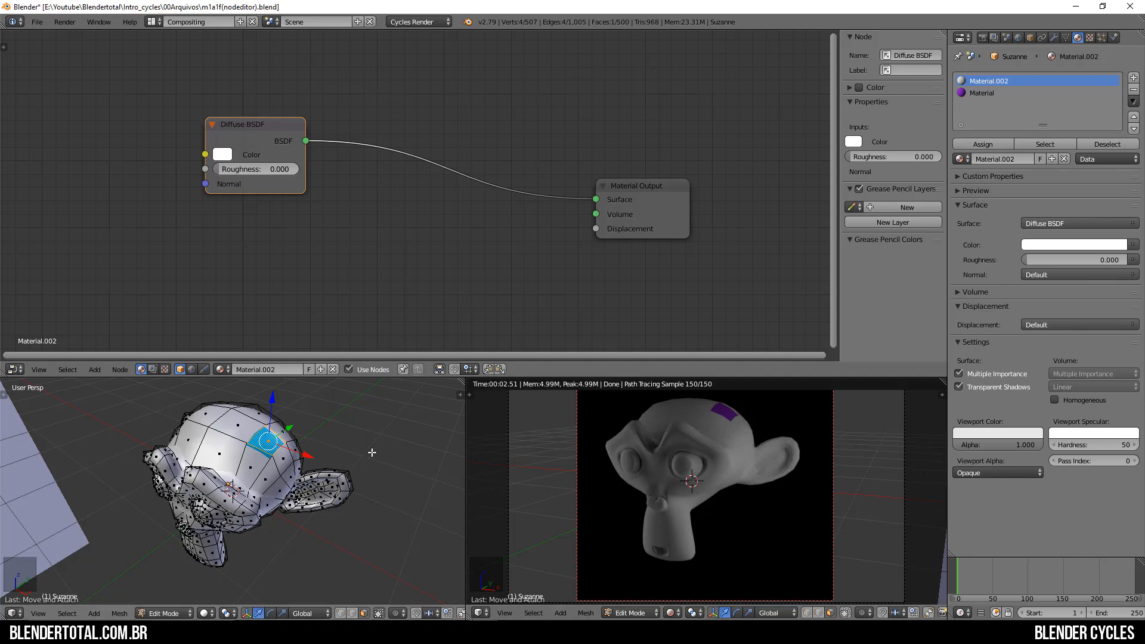
# Disconnect the Diffuse BSDF from the Material Output's Surface input, move the shader node slightly, and reconnect the two.
pyautogui.moveTo(205, 184); pyautogui.dragTo(163, 225)
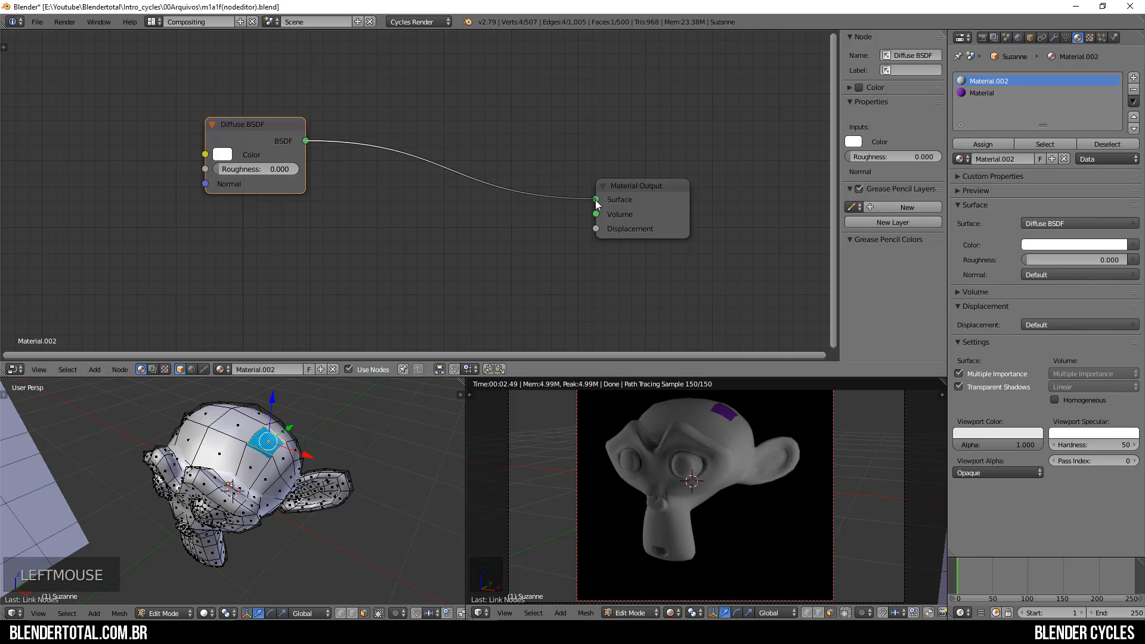
pyautogui.moveTo(596, 201); pyautogui.dragTo(500, 235)
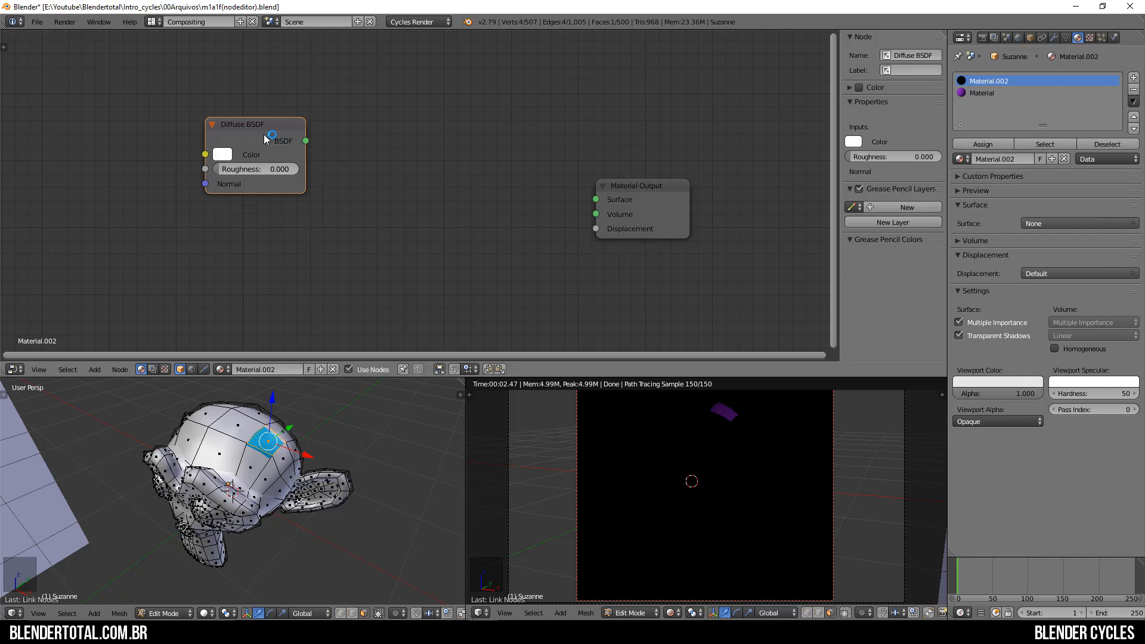
pyautogui.moveTo(256, 129); pyautogui.dragTo(276, 167)
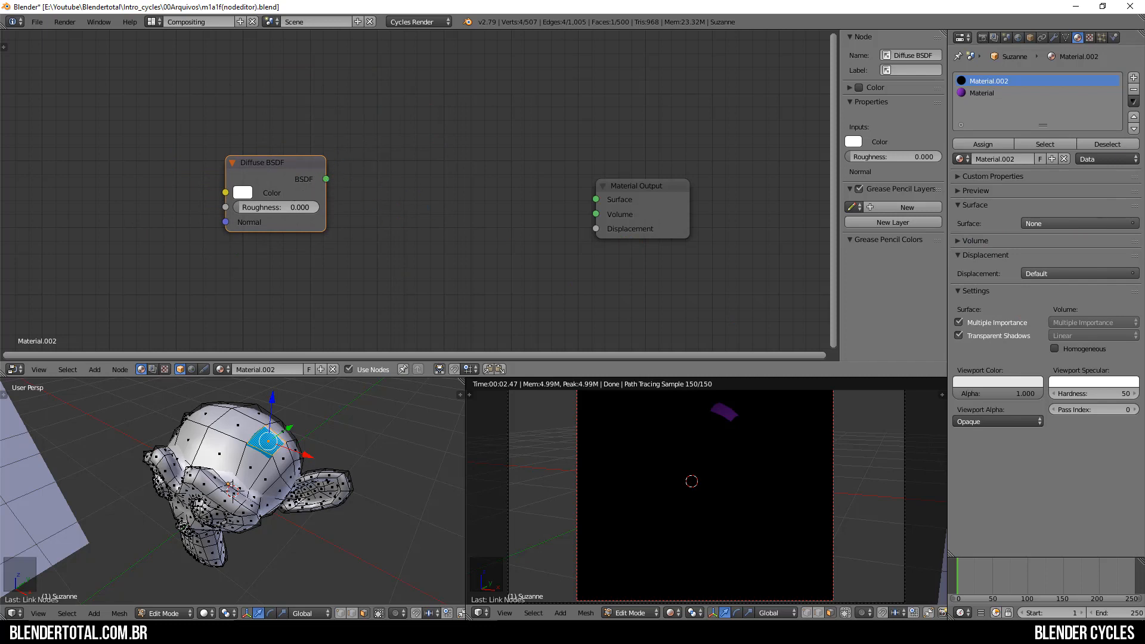
pyautogui.moveTo(326, 179); pyautogui.dragTo(596, 199)
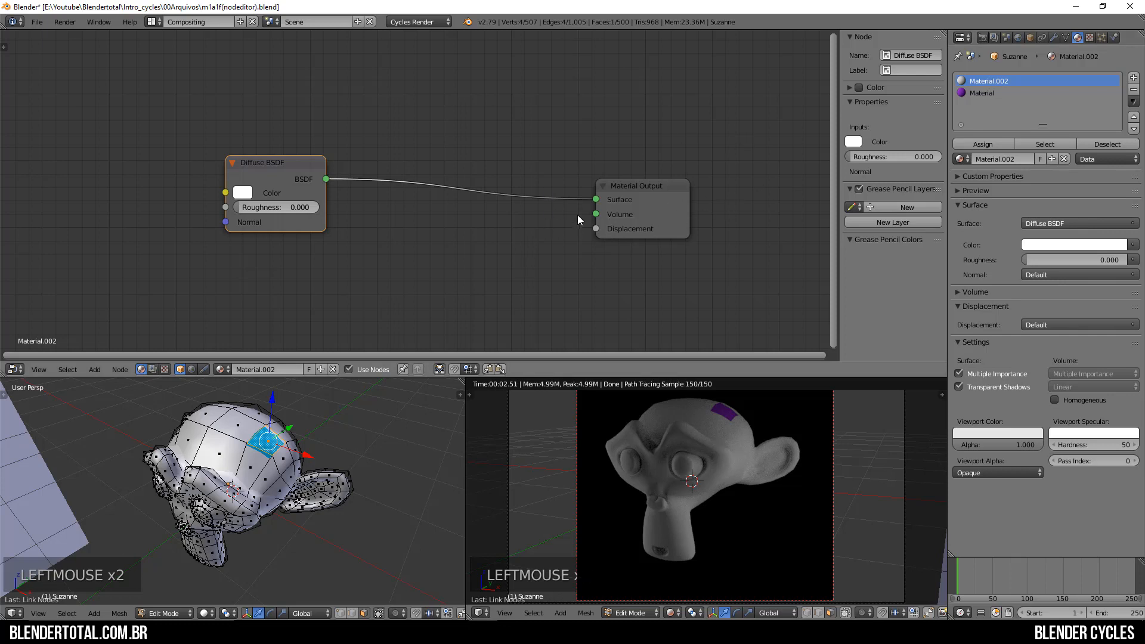
pyautogui.moveTo(596, 199)
pyautogui.mouseDown()
pyautogui.moveTo(468, 246)
pyautogui.moveTo(363, 262)
pyautogui.moveTo(337, 202)
pyautogui.moveTo(352, 217)
pyautogui.moveTo(518, 228)
pyautogui.moveTo(595, 201)
pyautogui.moveTo(595, 214)
pyautogui.moveTo(595, 199)
pyautogui.mouseUp()
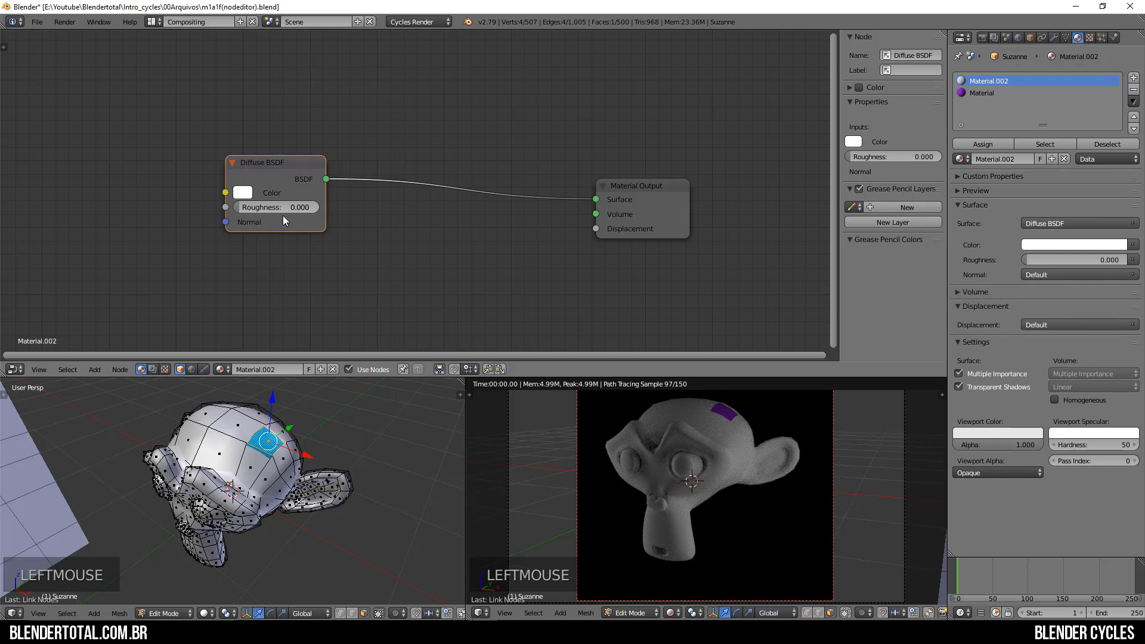
# Change Material.002's Diffuse BSDF colour to blue and move the node higher to leave free space beneath it.
pyautogui.click(240, 193)
pyautogui.click(303, 238)
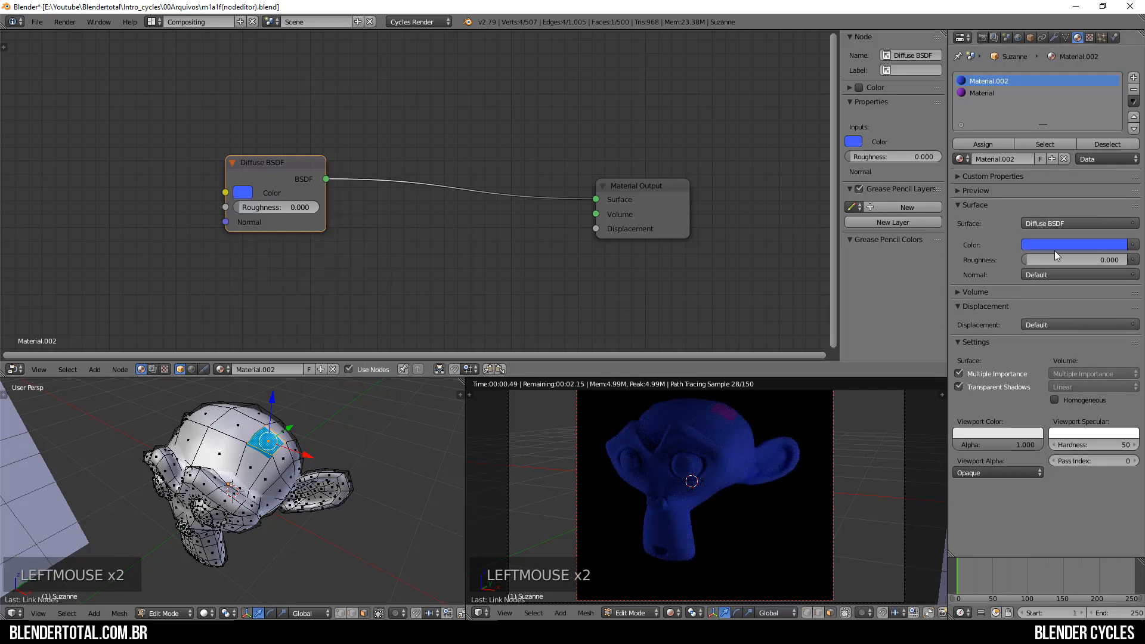
pyautogui.moveTo(296, 189); pyautogui.dragTo(304, 101)
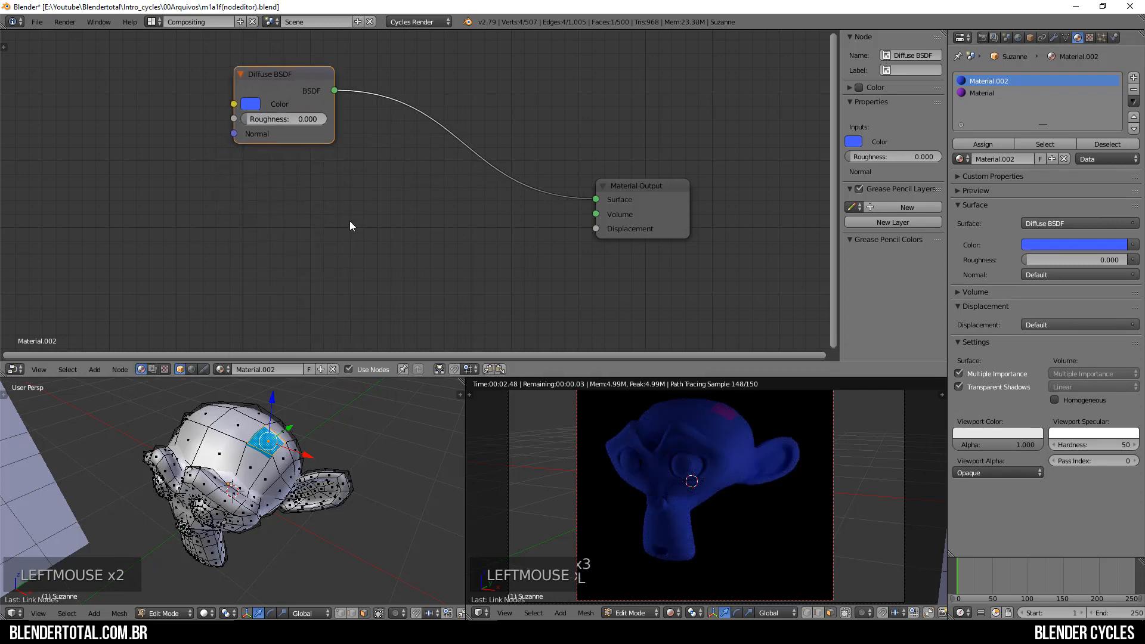
# Compare the shader types offered when adding a node with those offered for the material's Surface setting.
pyautogui.hotkey('shift', 'a')
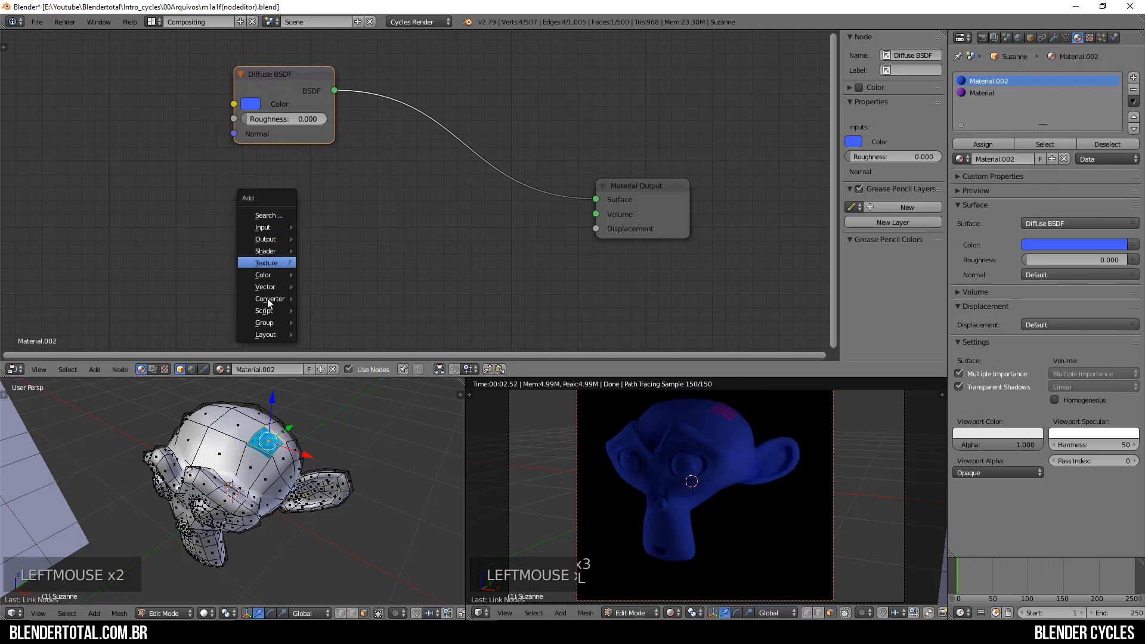
pyautogui.moveTo(250, 263)
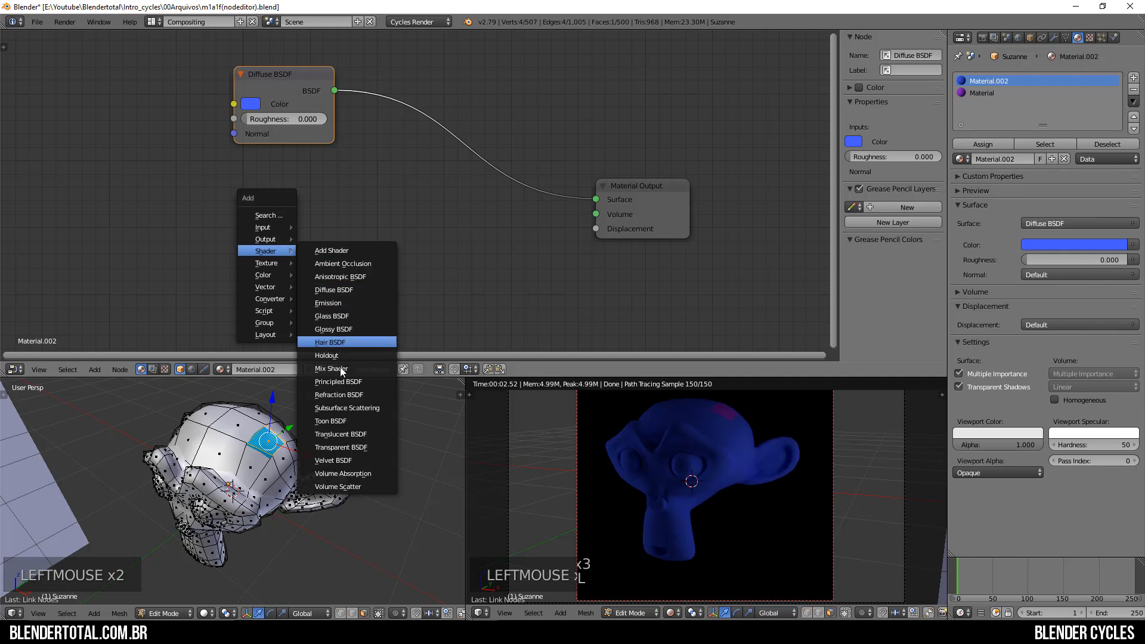
pyautogui.click(1045, 223)
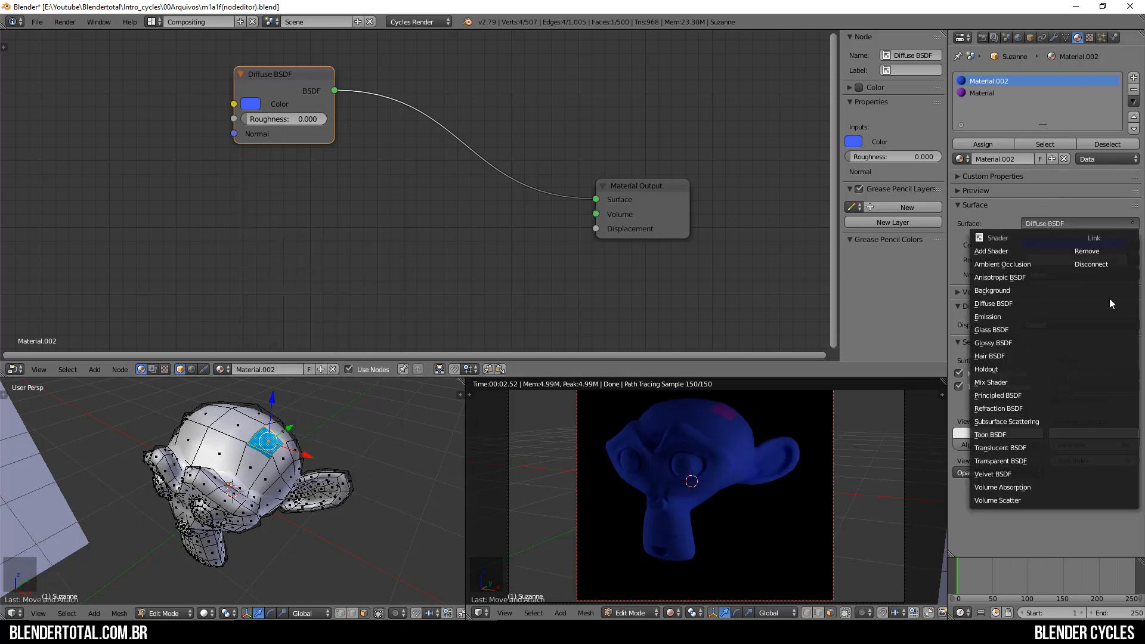
pyautogui.hotkey('shift', 'a')
pyautogui.moveTo(229, 231)
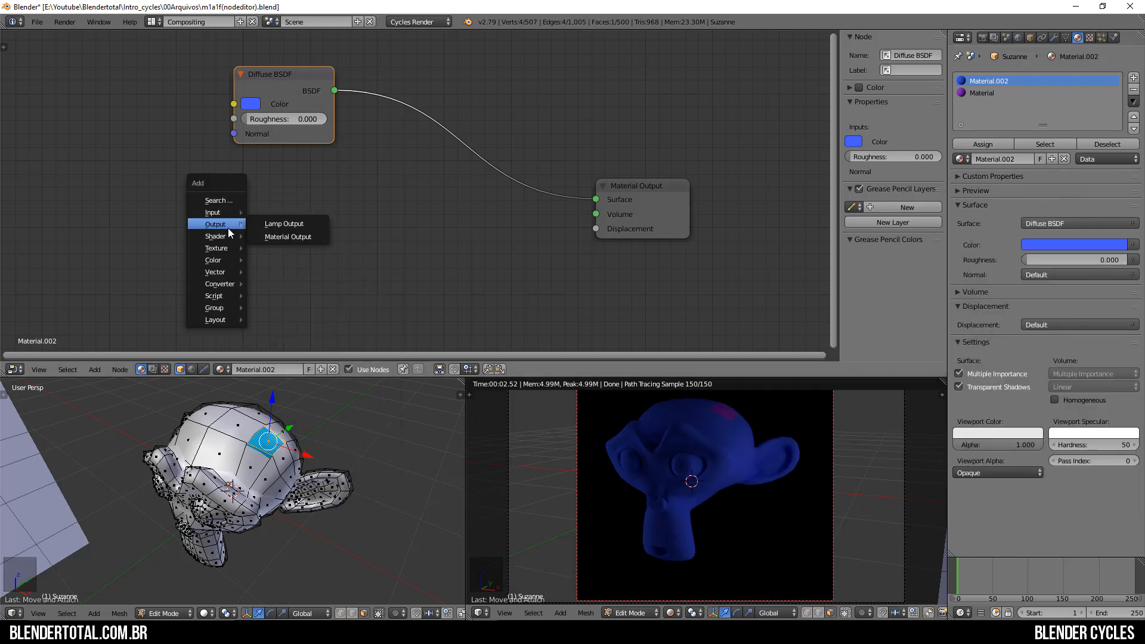
pyautogui.hotkey('shift', 'a')
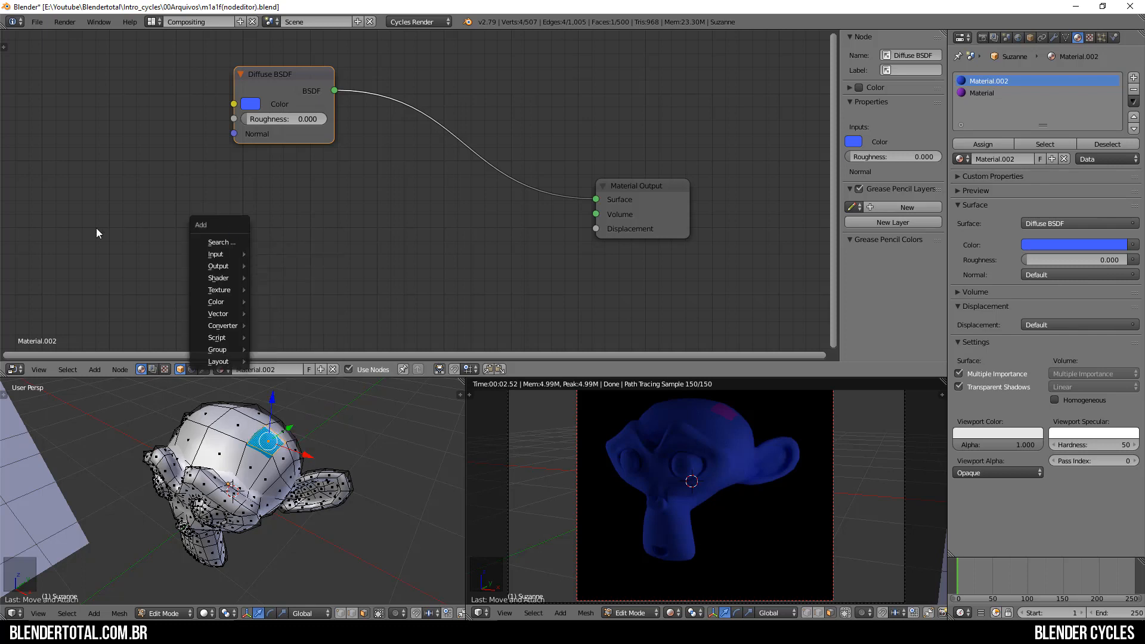
pyautogui.click(94, 369)
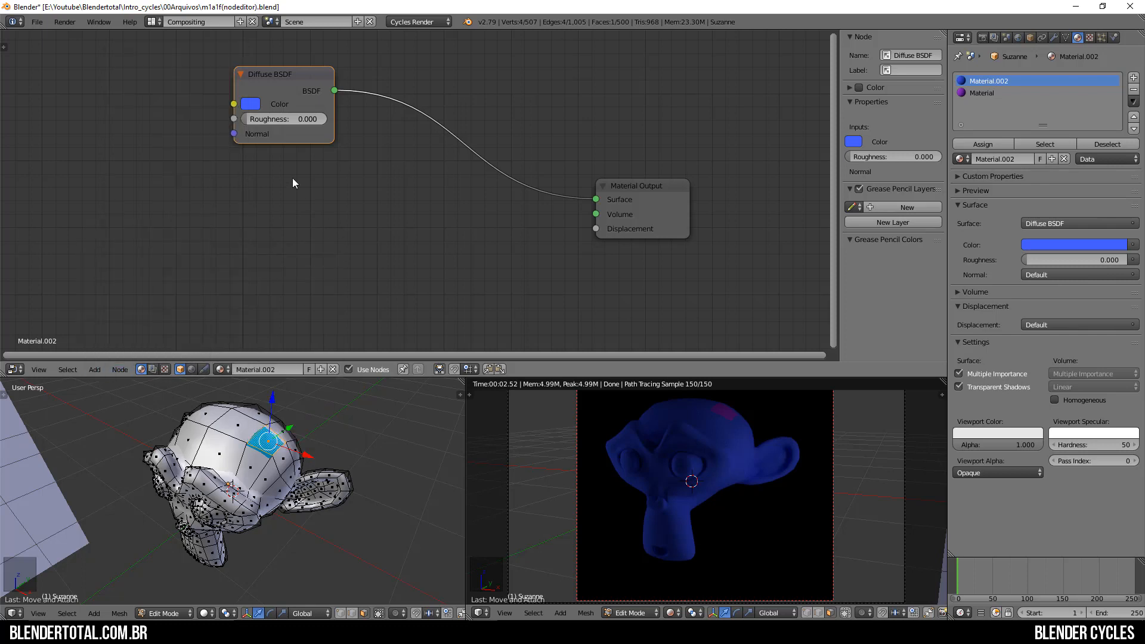
# Add a Glossy BSDF node below the Diffuse BSDF and connect it to the Material Output's Surface input.
pyautogui.hotkey('shift', 'a')
pyautogui.moveTo(288, 216)
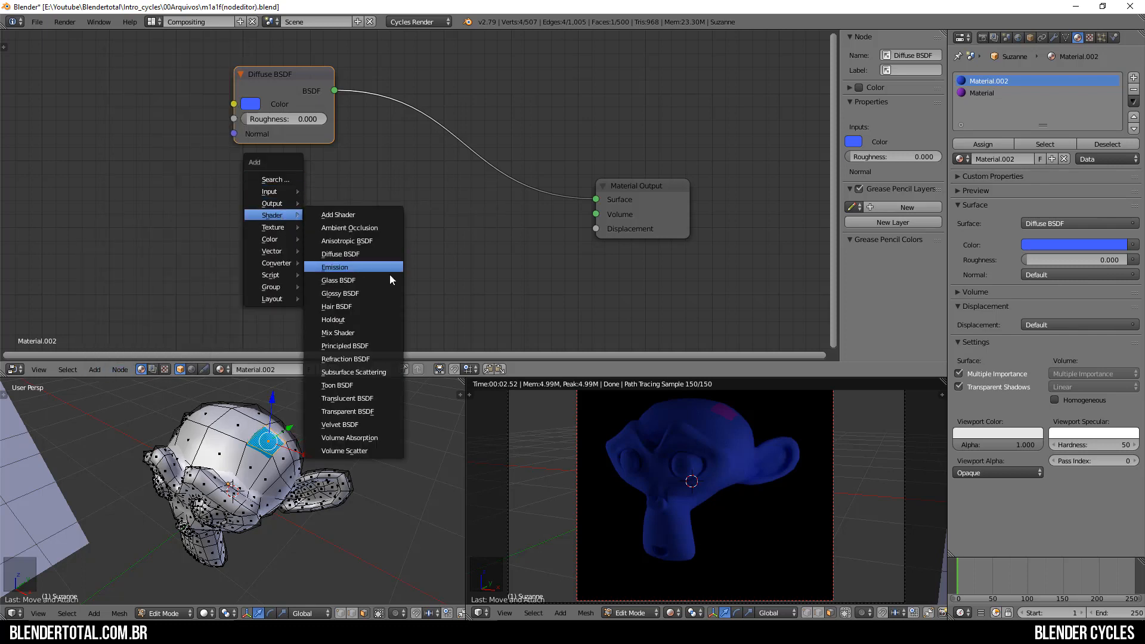
pyautogui.click(352, 294)
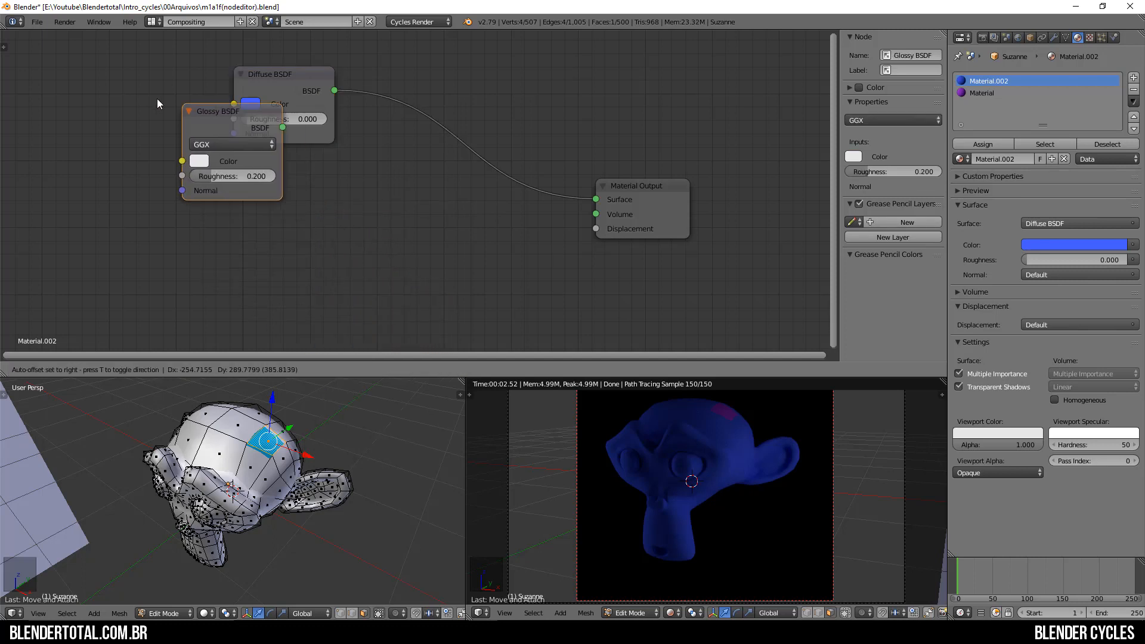
pyautogui.click(438, 184)
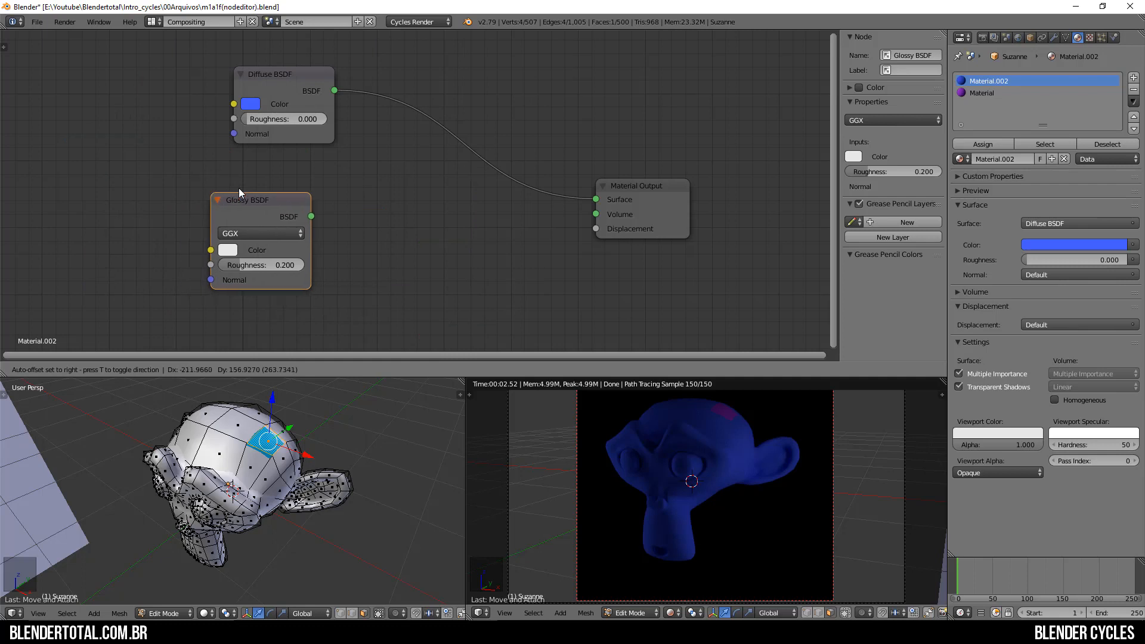
pyautogui.click(221, 183)
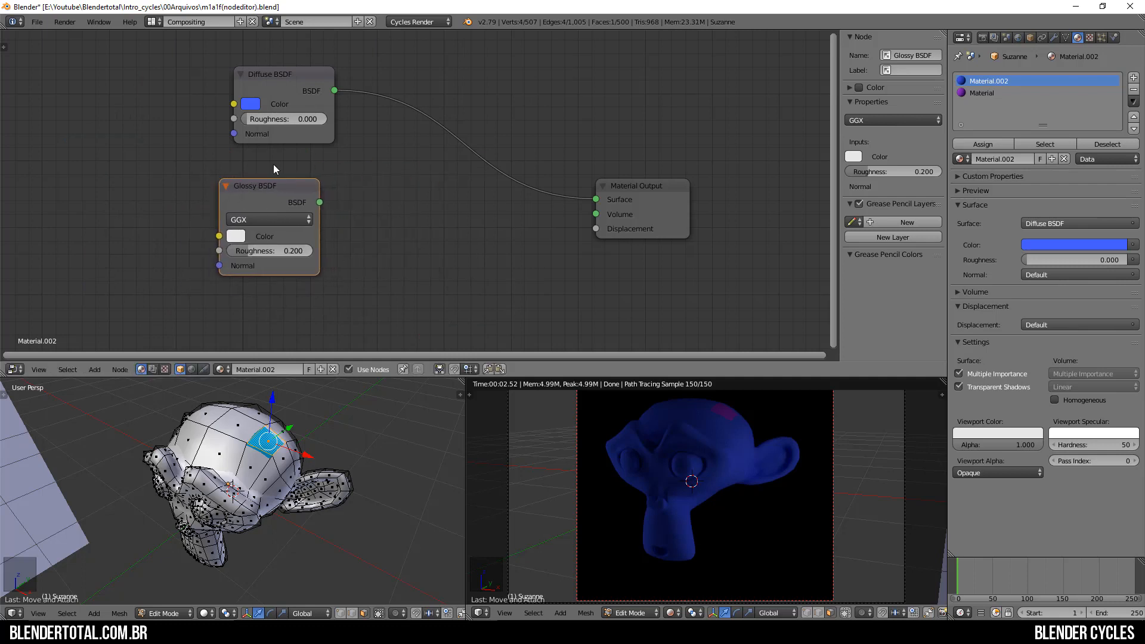
pyautogui.moveTo(260, 209)
pyautogui.mouseDown()
pyautogui.moveTo(349, 185)
pyautogui.moveTo(264, 188)
pyautogui.moveTo(262, 216)
pyautogui.mouseUp()
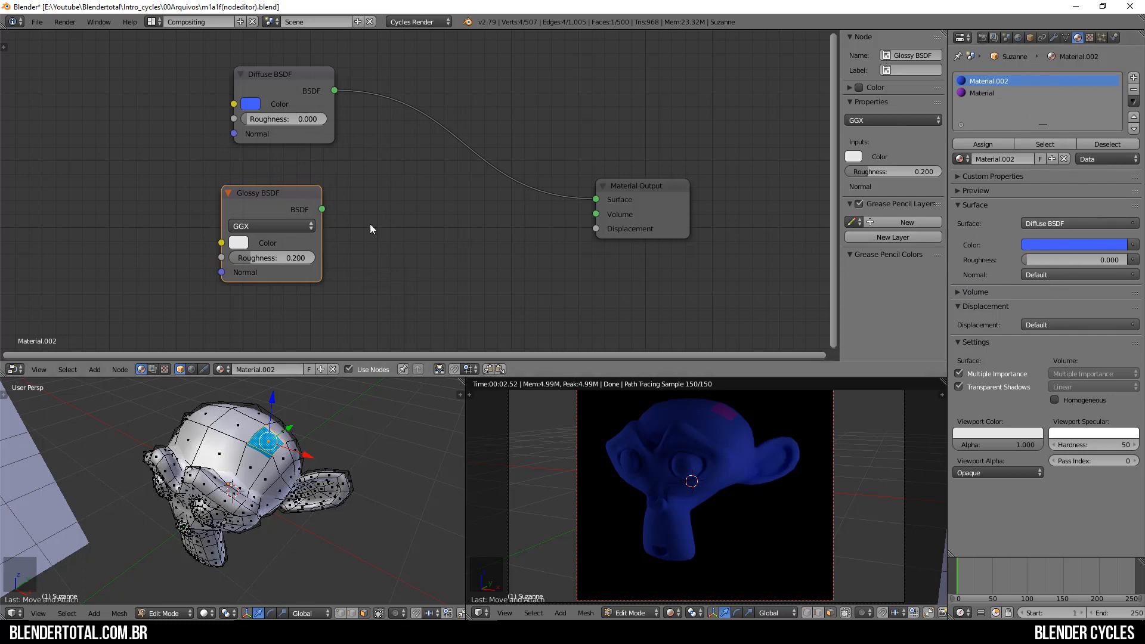
pyautogui.moveTo(321, 209); pyautogui.dragTo(595, 200)
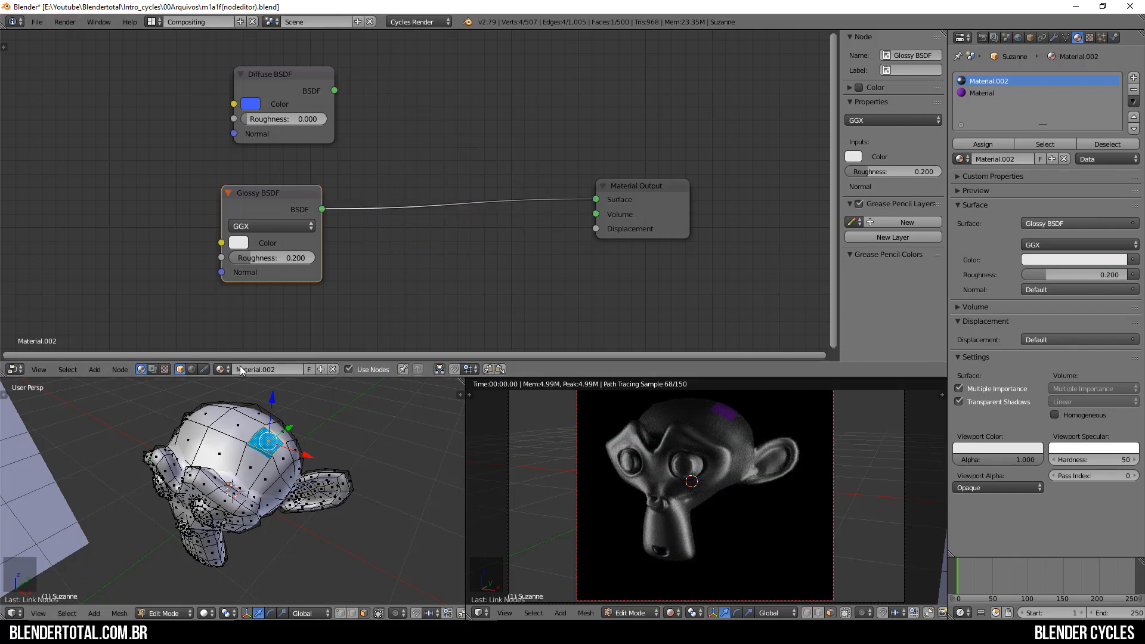
pyautogui.moveTo(248, 209); pyautogui.dragTo(330, 230)
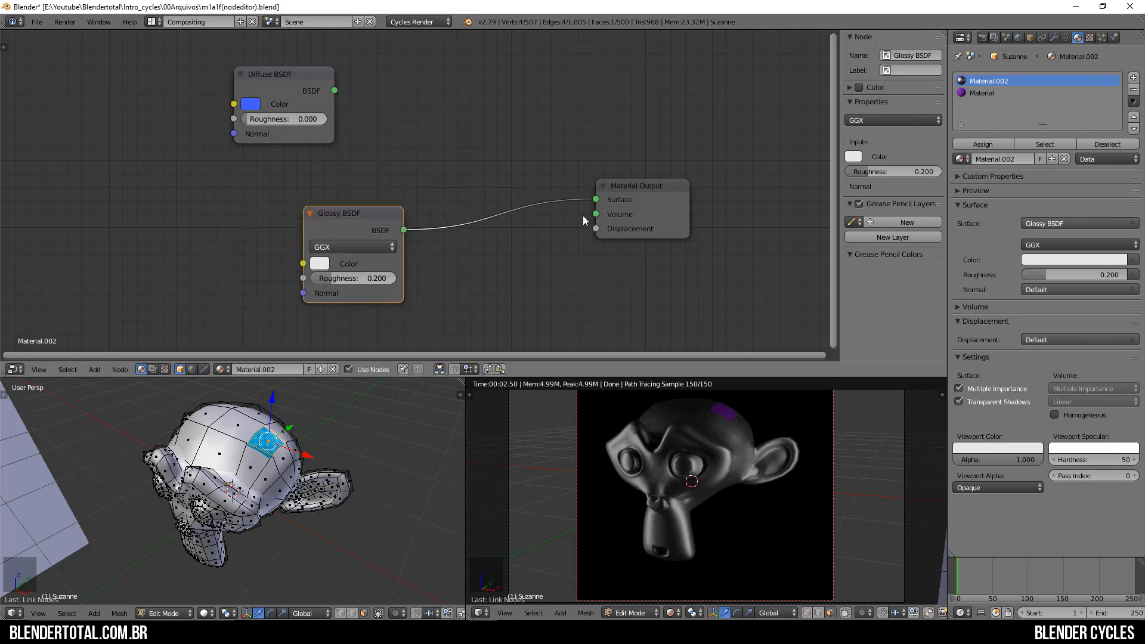
# Change the Glossy BSDF node's colour to blue (R 0.000, G 0.098, B 1.000) and set its roughness to 0.000.
pyautogui.click(319, 263)
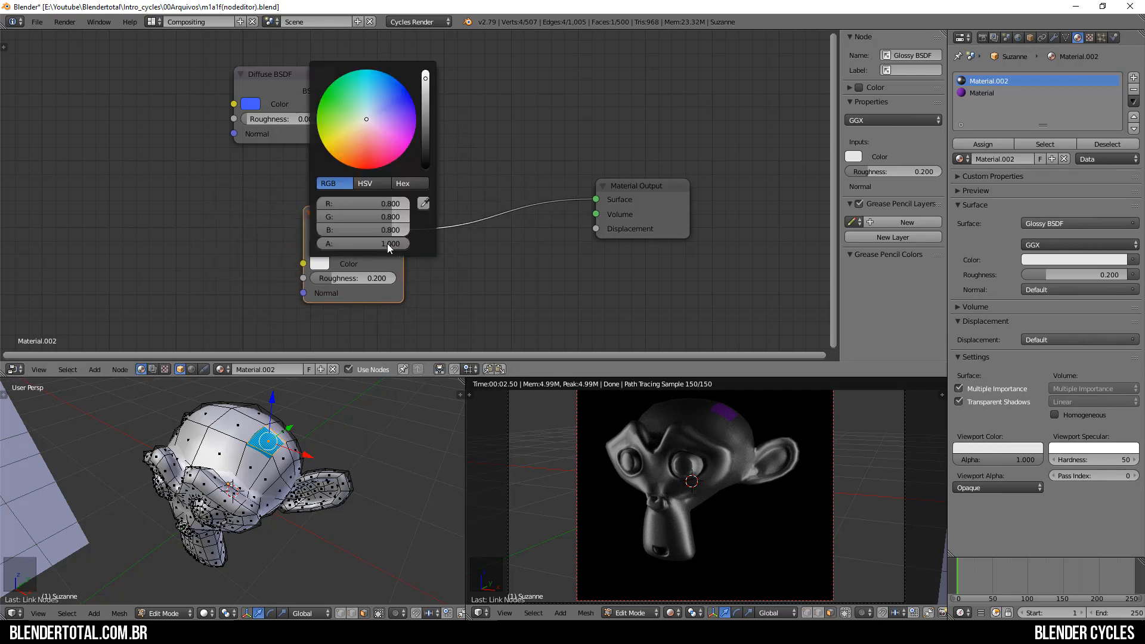
pyautogui.moveTo(424, 108)
pyautogui.mouseDown()
pyautogui.moveTo(424, 150)
pyautogui.moveTo(424, 102)
pyautogui.mouseUp()
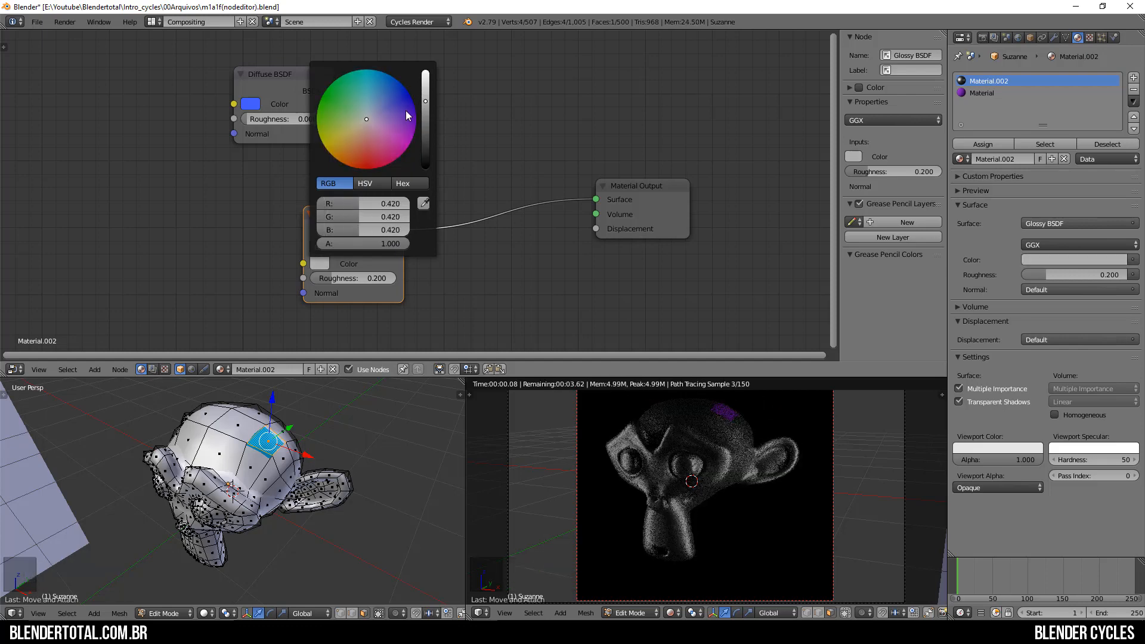
pyautogui.click(397, 81)
pyautogui.moveTo(425, 107); pyautogui.dragTo(425, 71)
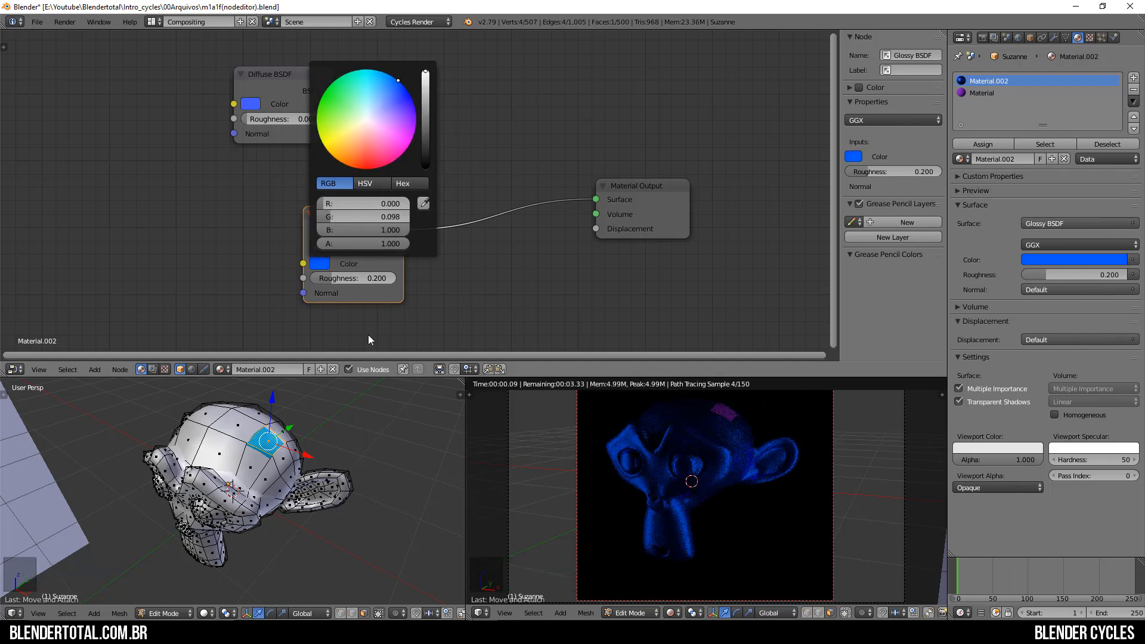
pyautogui.moveTo(370, 278); pyautogui.dragTo(352, 277)
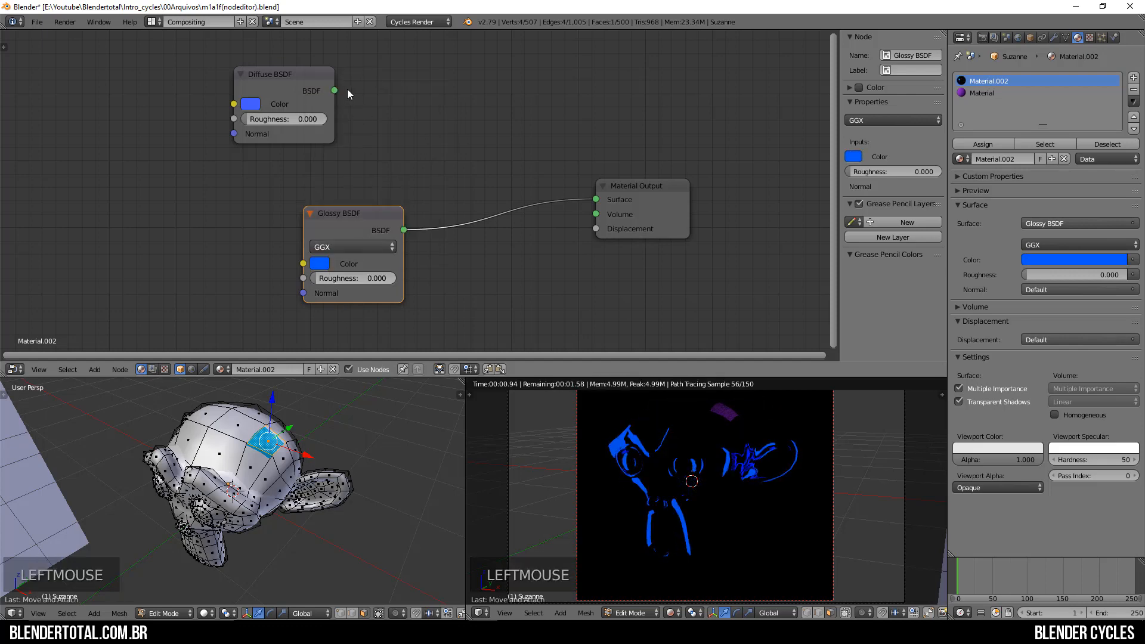
# Switch the Material Output's Surface input to the Diffuse BSDF, then link the Glossy BSDF back to it.
pyautogui.moveTo(337, 90); pyautogui.dragTo(595, 199)
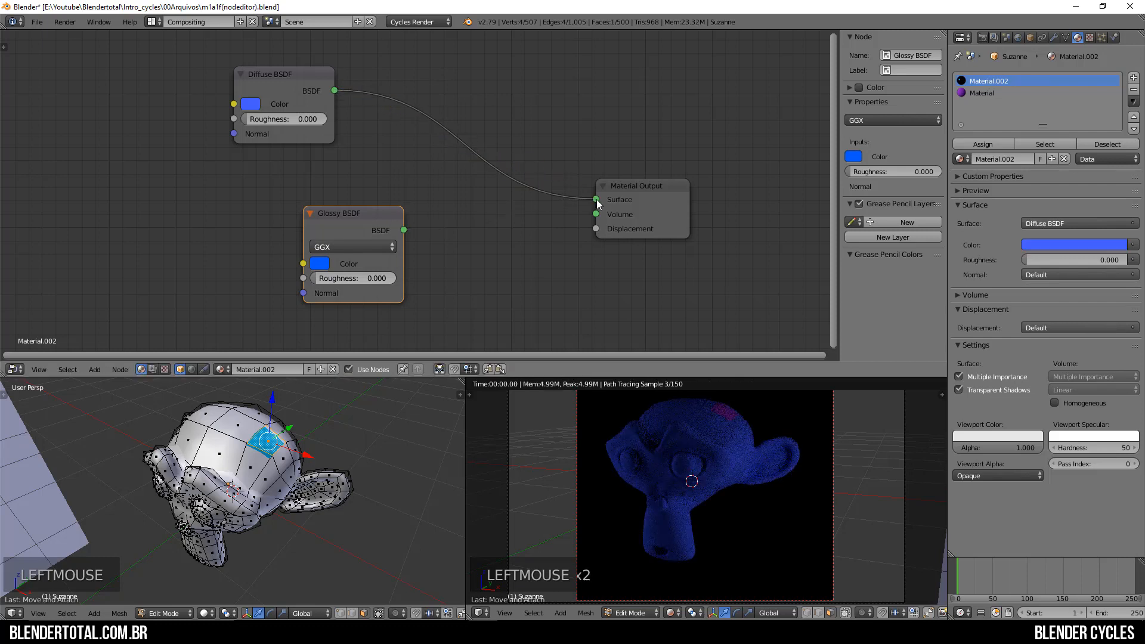
pyautogui.moveTo(404, 230); pyautogui.dragTo(595, 199)
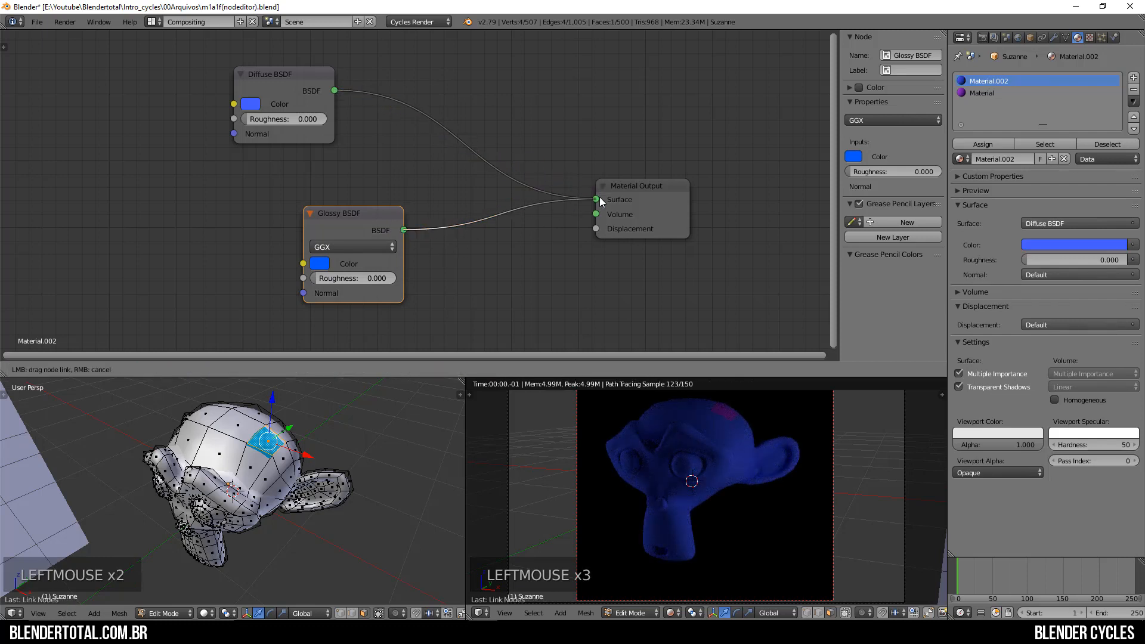
# Move the Glossy BSDF node further from the Material Output and set its roughness to 0.350.
pyautogui.moveTo(362, 236); pyautogui.dragTo(273, 241)
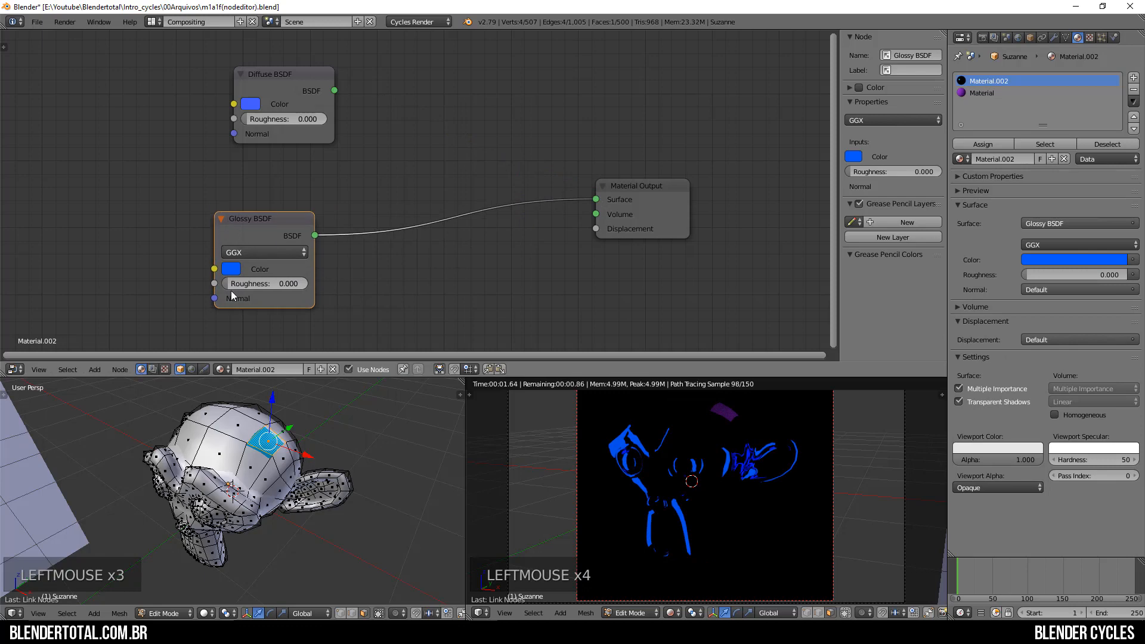
pyautogui.click(230, 291)
pyautogui.moveTo(242, 285); pyautogui.dragTo(271, 285)
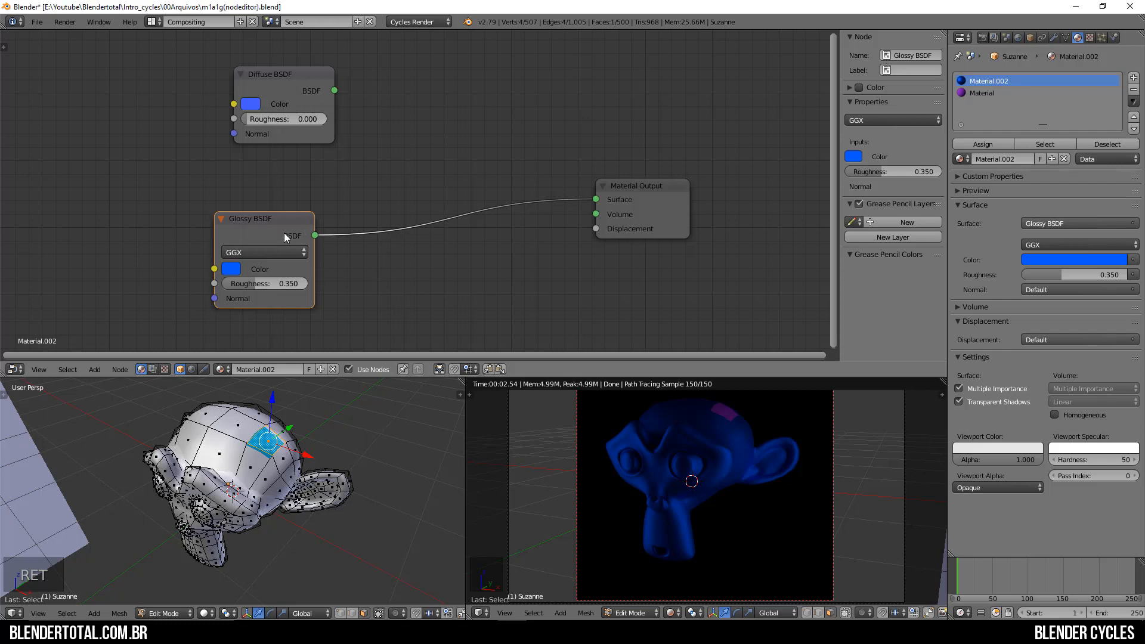
# Shift the Diffuse and Glossy BSDF nodes aside and add a Mix Shader node between them and the Material Output.
pyautogui.moveTo(283, 232); pyautogui.dragTo(250, 213)
pyautogui.moveTo(279, 93); pyautogui.dragTo(170, 99)
pyautogui.hotkey('shift', 'a')
pyautogui.moveTo(494, 138)
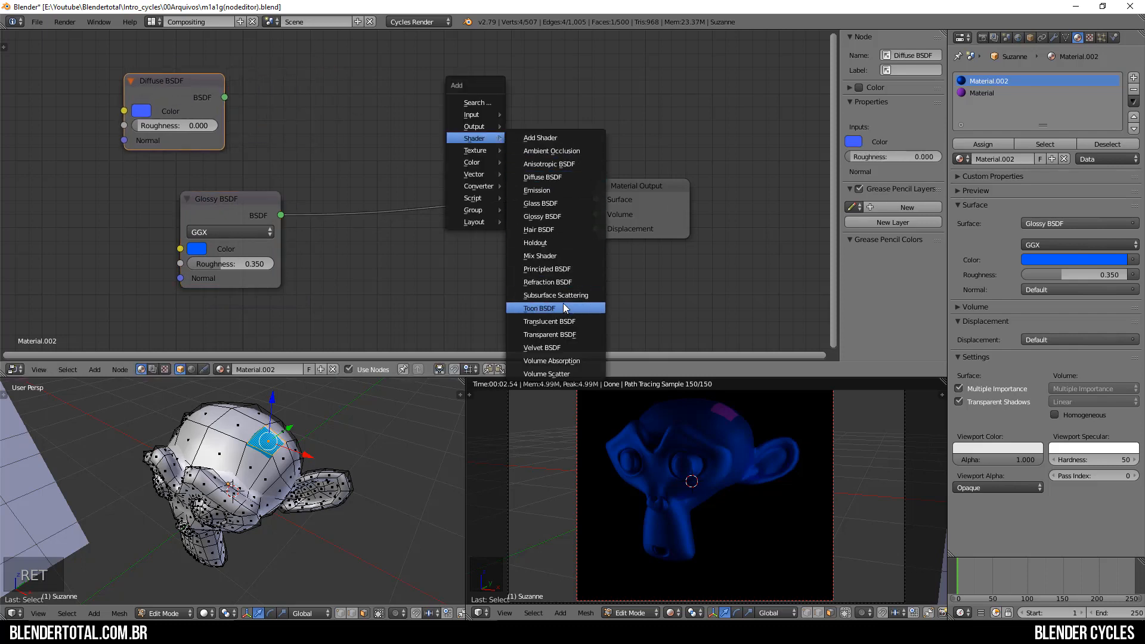
pyautogui.click(555, 257)
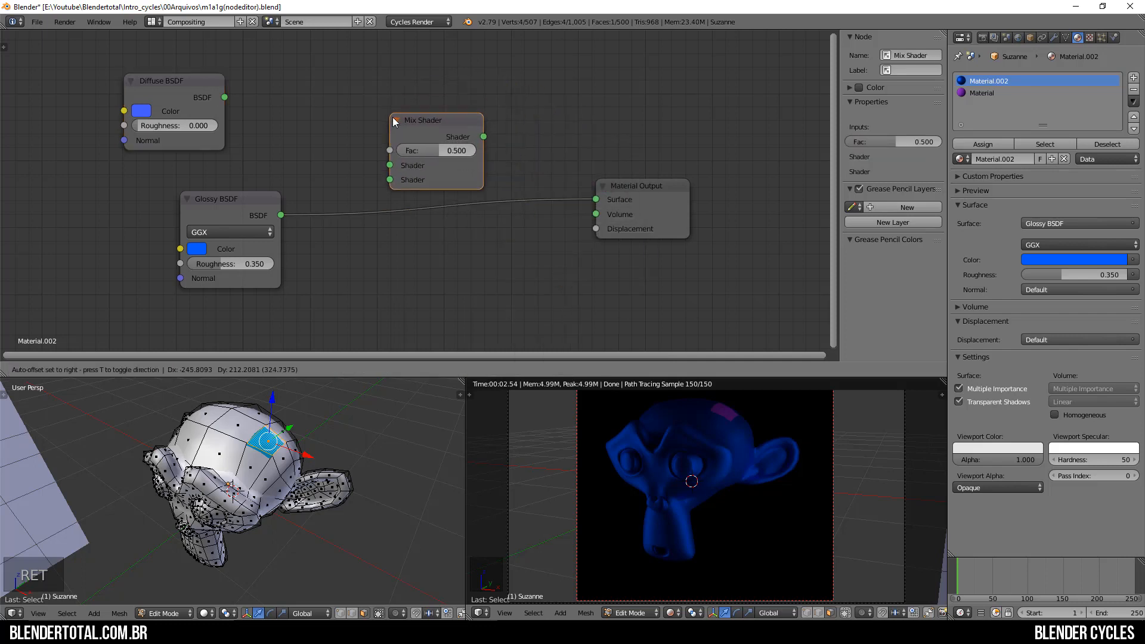
pyautogui.click(514, 126)
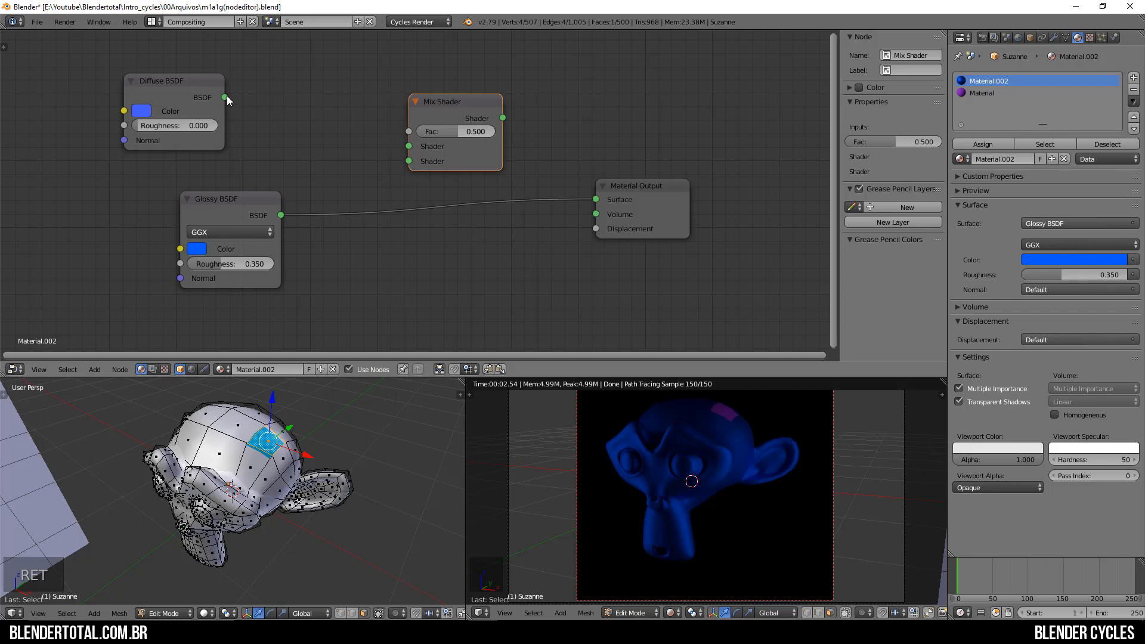
# Link the Diffuse BSDF and Glossy BSDF to the Mix Shader's two inputs and its output to the Material Output's Surface.
pyautogui.moveTo(225, 97); pyautogui.dragTo(411, 147)
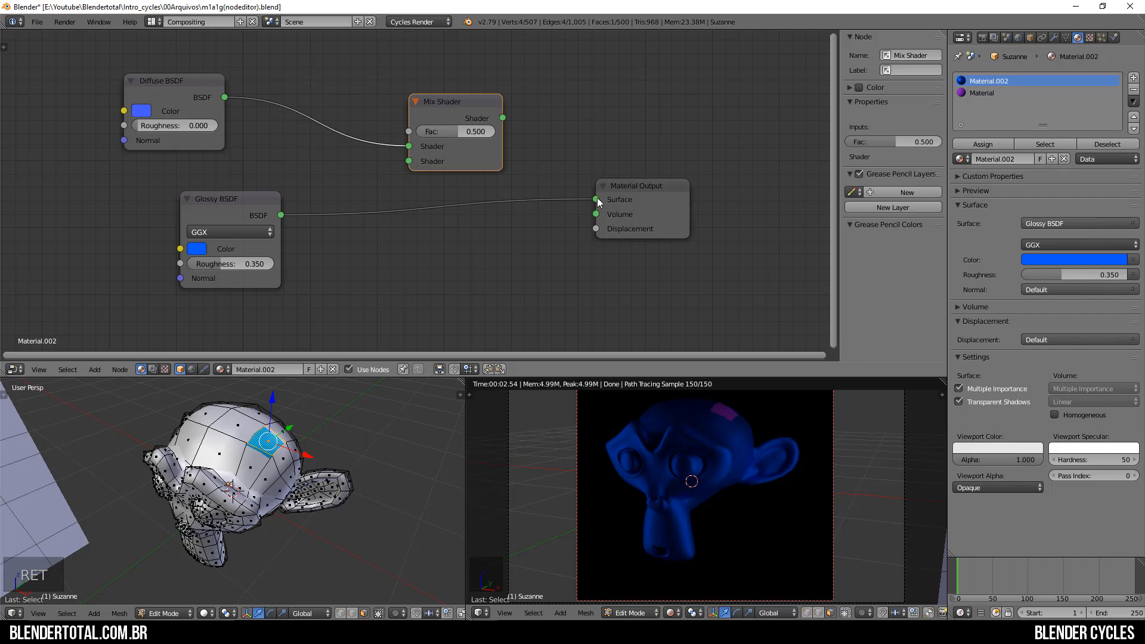
pyautogui.moveTo(596, 199); pyautogui.dragTo(407, 163)
pyautogui.moveTo(503, 118); pyautogui.dragTo(606, 206)
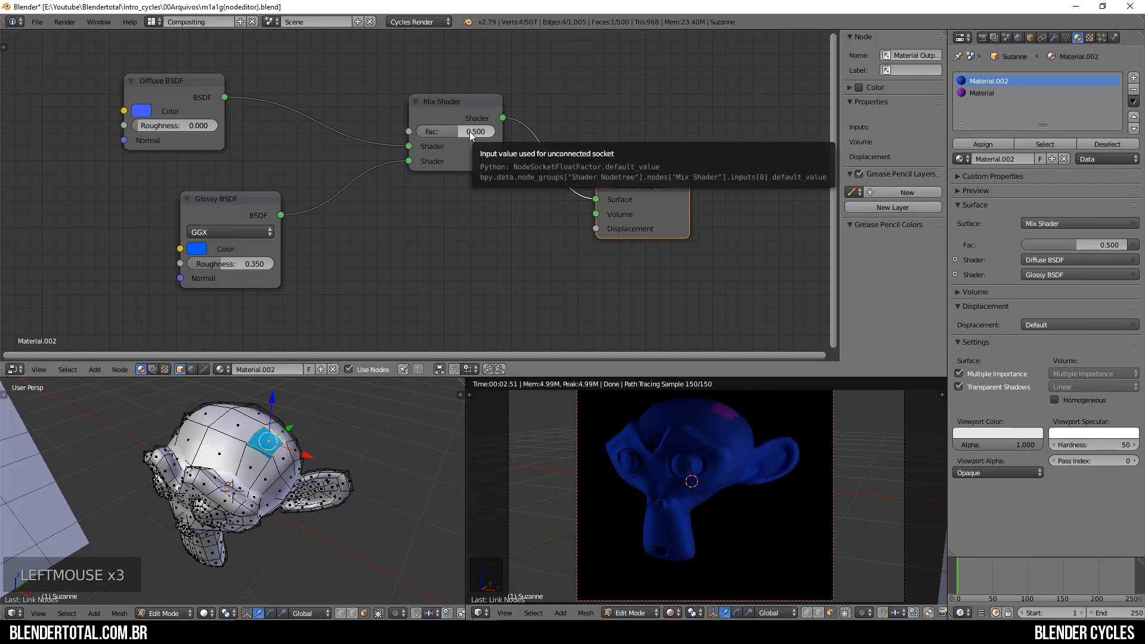
# Change the Glossy BSDF to pink with roughness 0.083, and try Mix Shader Fac values of 0.382 and 1.000.
pyautogui.moveTo(463, 131); pyautogui.dragTo(454, 132)
pyautogui.click(203, 249)
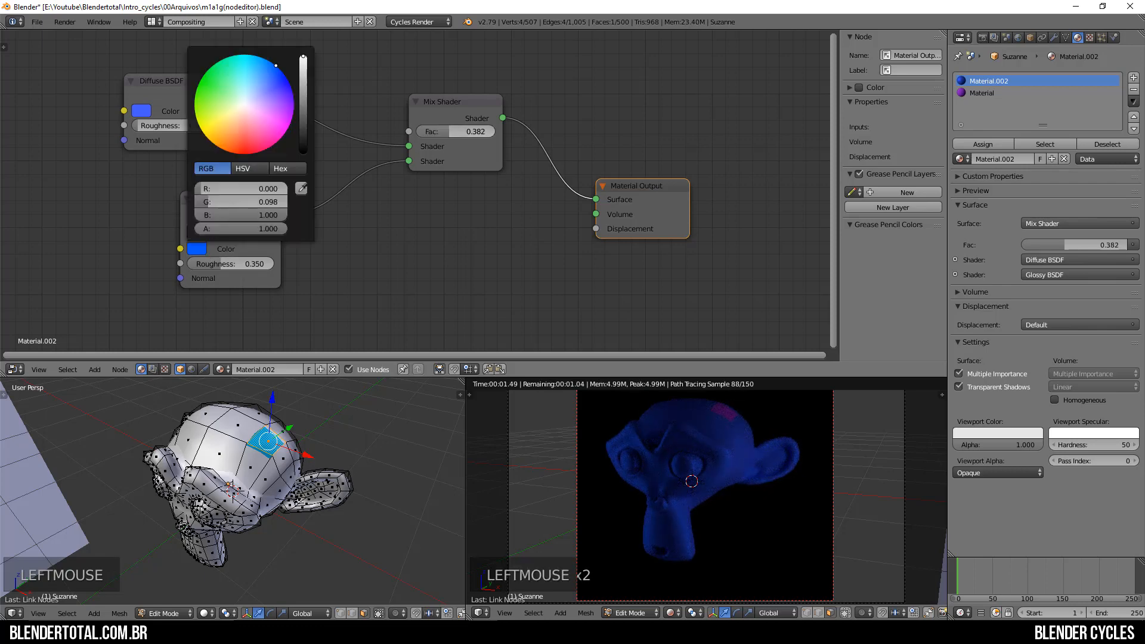
pyautogui.click(276, 134)
pyautogui.moveTo(450, 131); pyautogui.dragTo(481, 132)
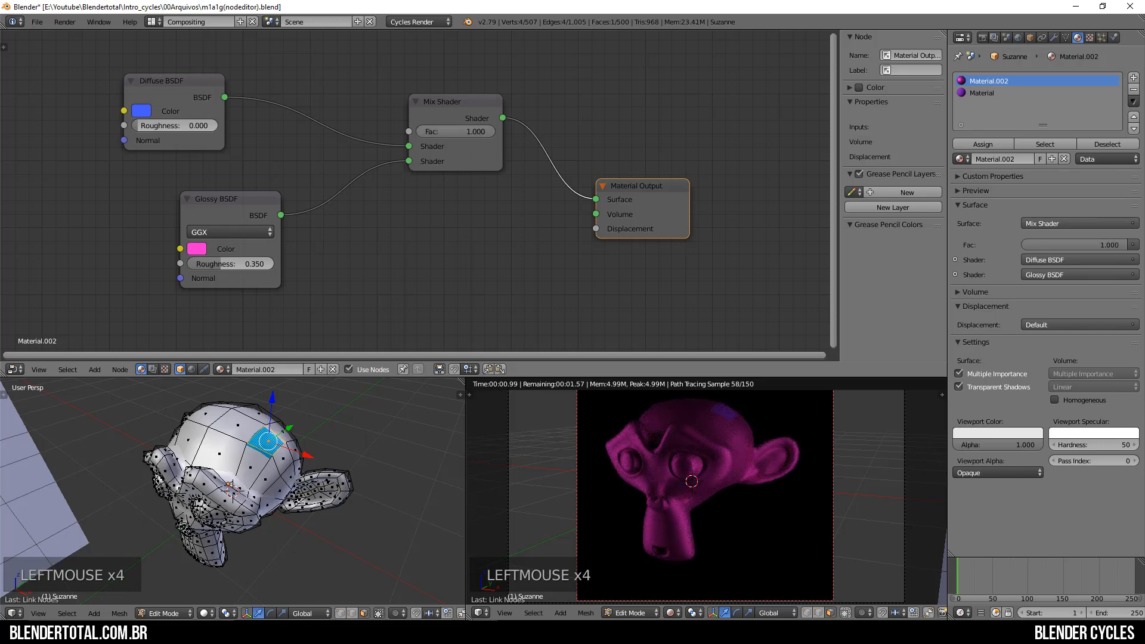
pyautogui.moveTo(228, 264); pyautogui.dragTo(206, 263)
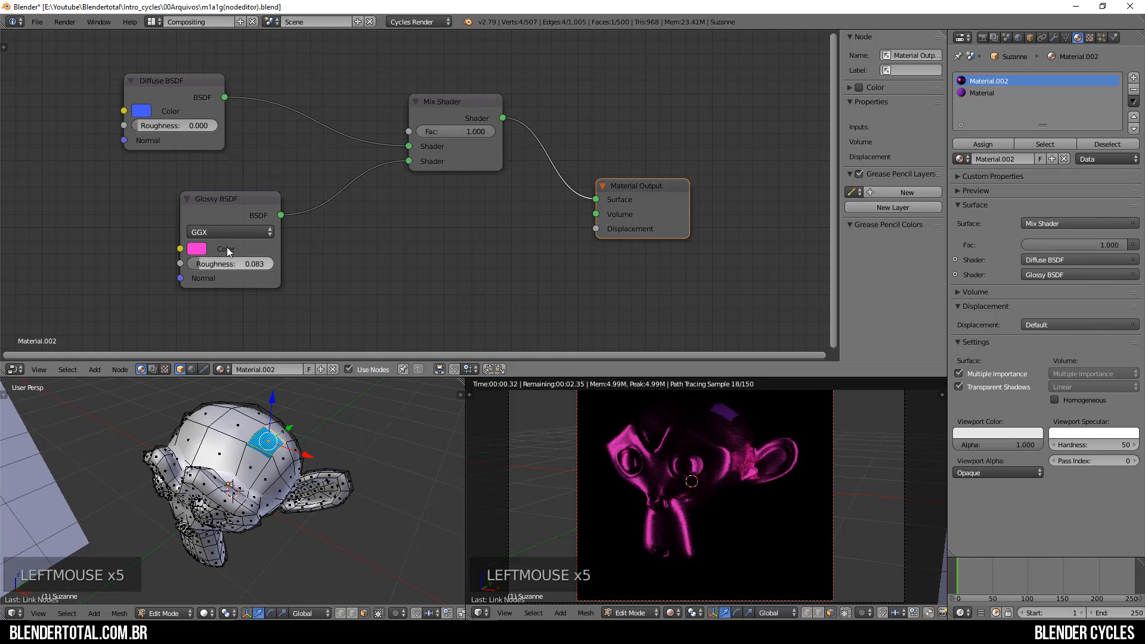
# Set the Mix Shader's Fac to 0.000 and move the Diffuse BSDF node directly above the Glossy BSDF.
pyautogui.moveTo(490, 128); pyautogui.dragTo(417, 128)
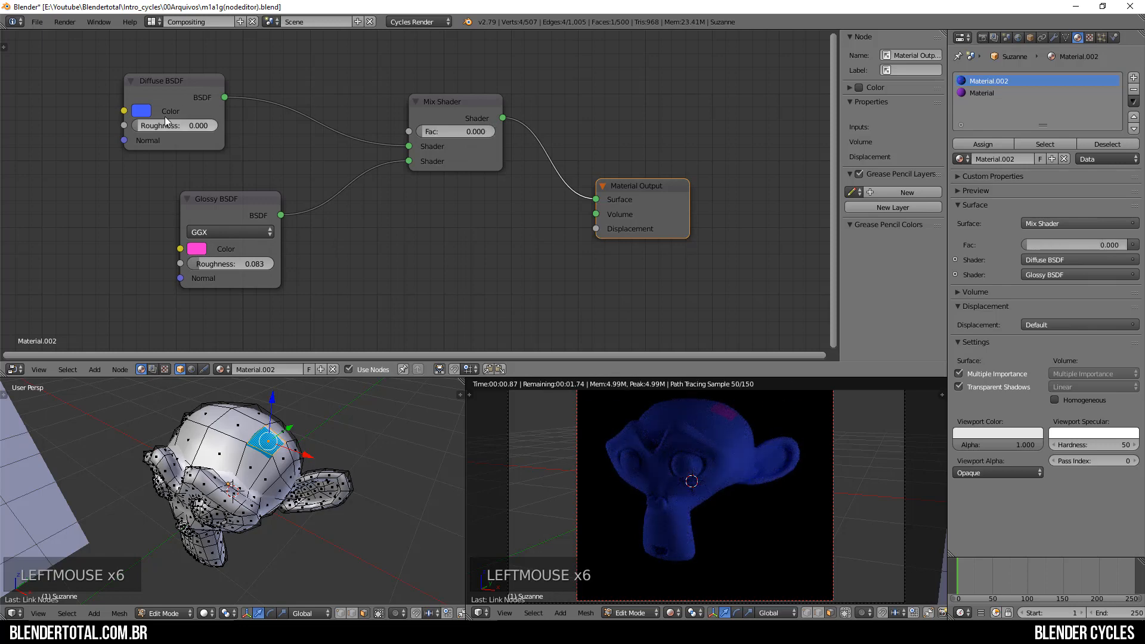
pyautogui.moveTo(194, 105); pyautogui.dragTo(244, 99)
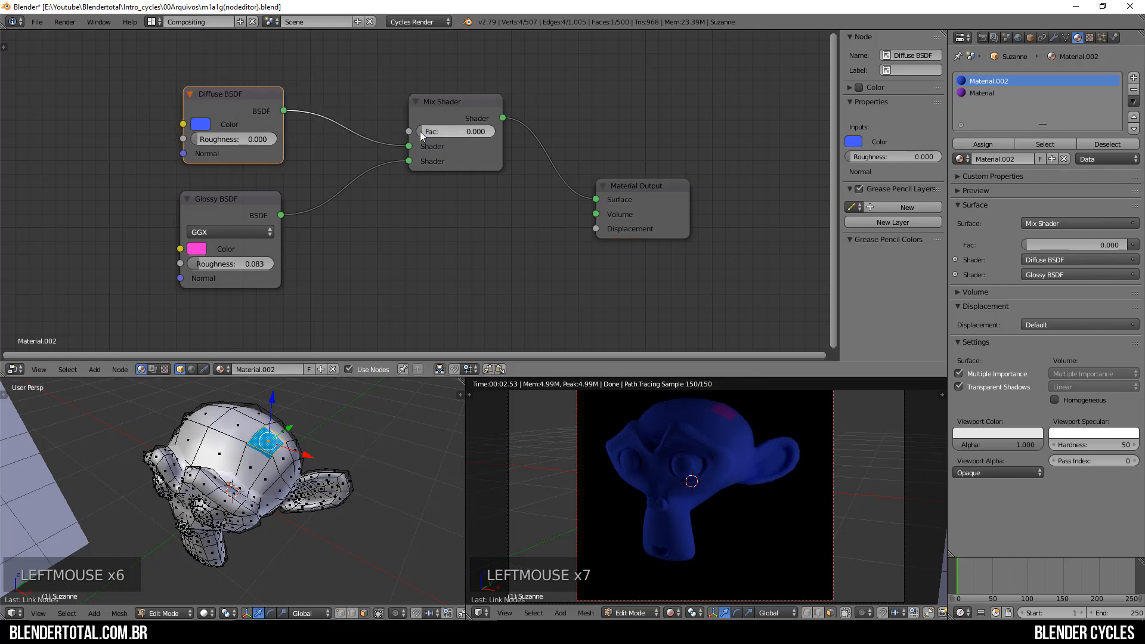
pyautogui.moveTo(420, 131)
pyautogui.mouseDown()
pyautogui.moveTo(433, 131)
pyautogui.moveTo(418, 131)
pyautogui.mouseUp()
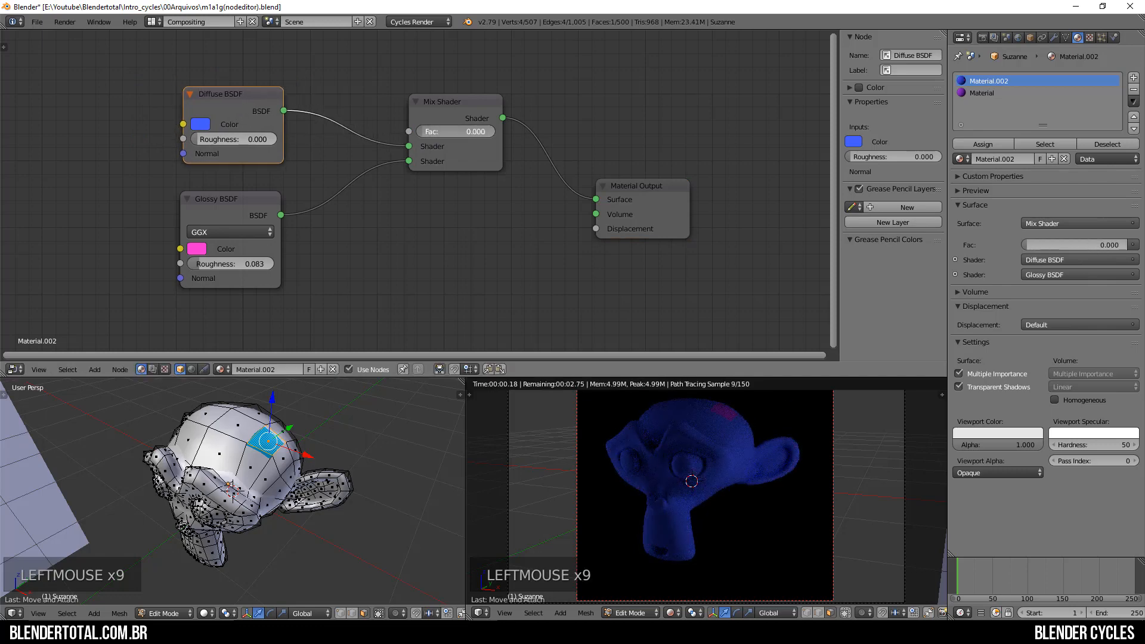
# Change the Glossy BSDF's colour to white and the Diffuse BSDF's colour to orange.
pyautogui.click(200, 247)
pyautogui.moveTo(228, 205); pyautogui.dragTo(292, 213)
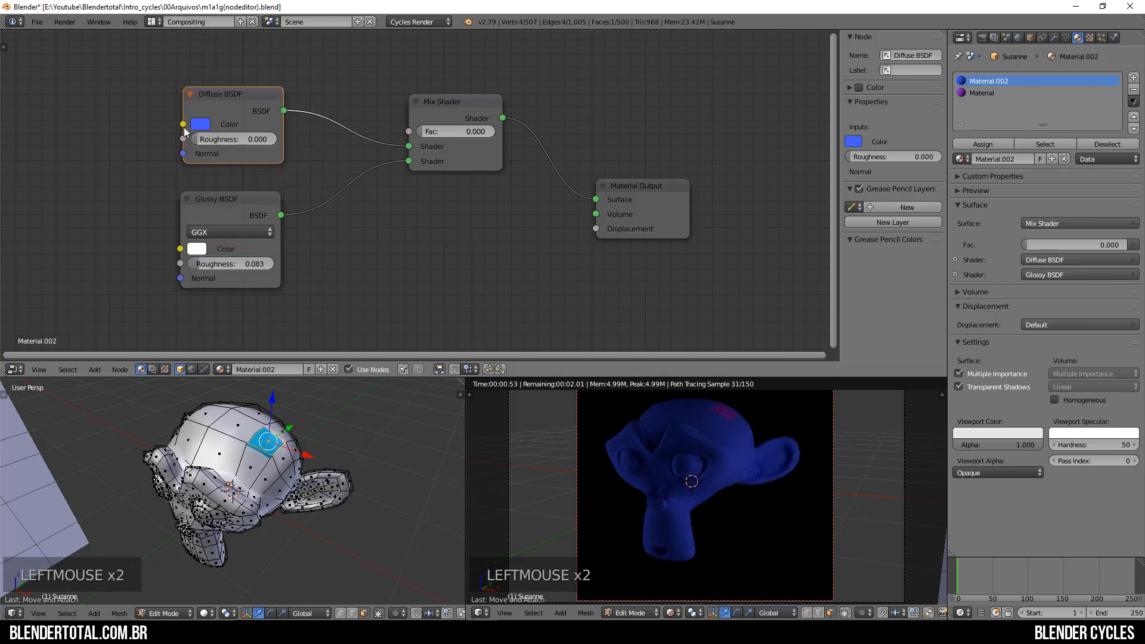
pyautogui.click(200, 124)
pyautogui.click(217, 221)
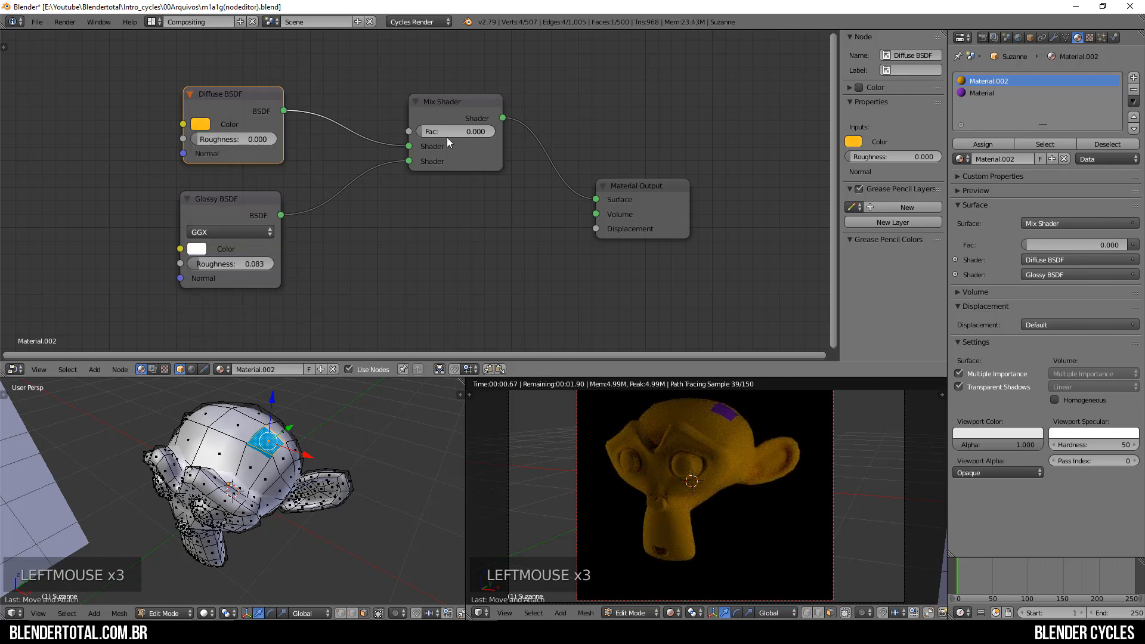
# Set the Mix Shader's Fac to 0.445 and move the Material Output and Mix Shader nodes further from the BSDF nodes.
pyautogui.moveTo(446, 131); pyautogui.dragTo(494, 133)
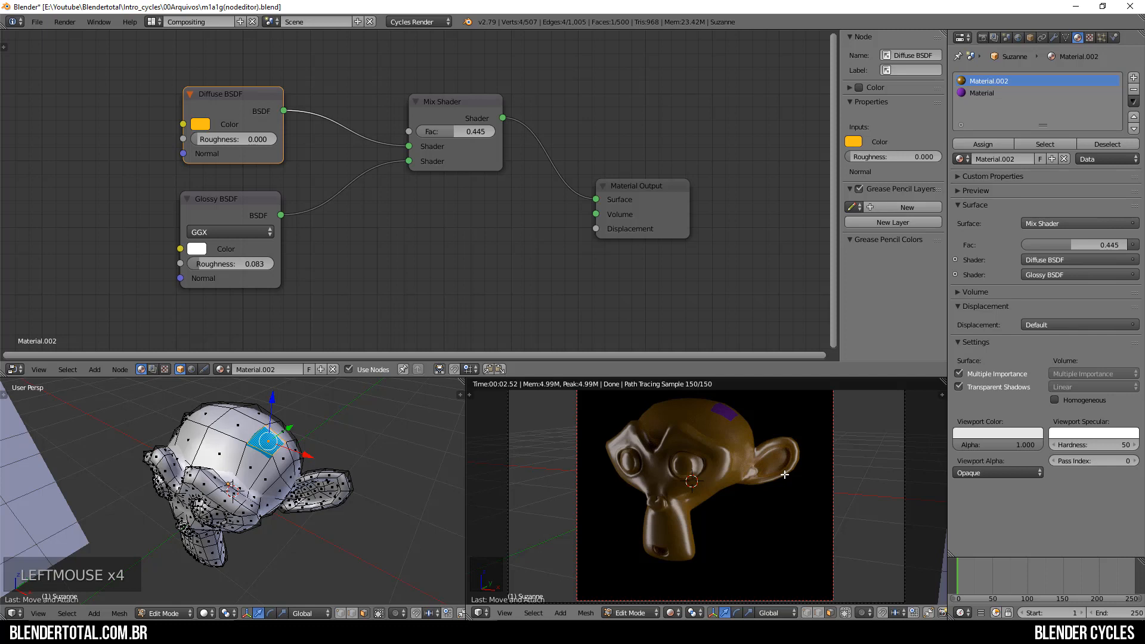
pyautogui.moveTo(652, 206); pyautogui.dragTo(729, 205)
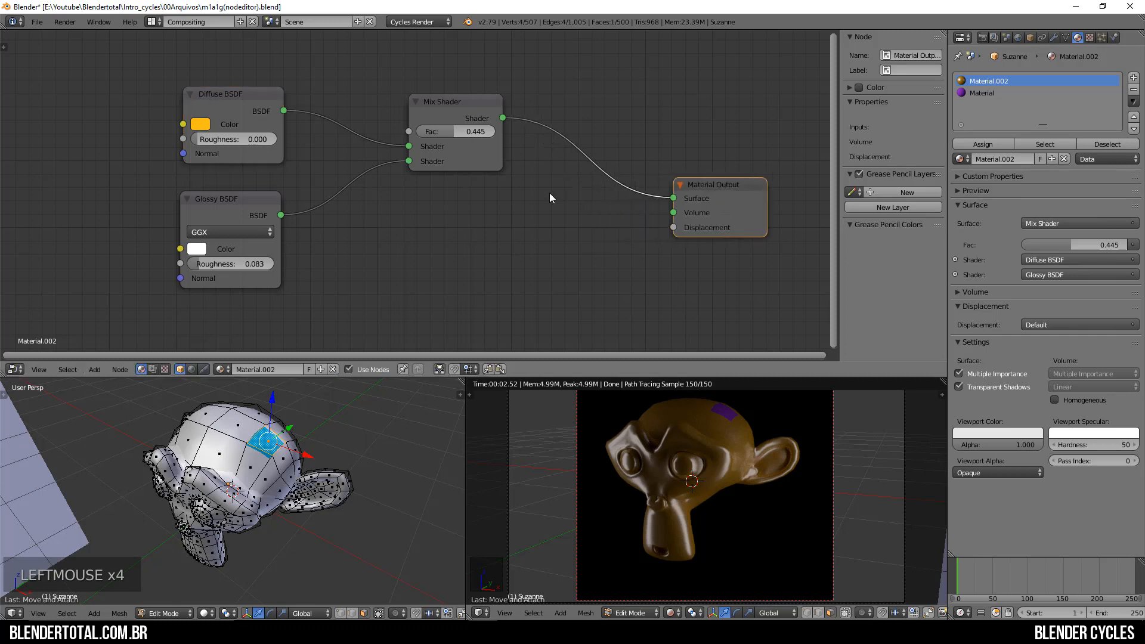
pyautogui.moveTo(466, 111); pyautogui.dragTo(505, 153)
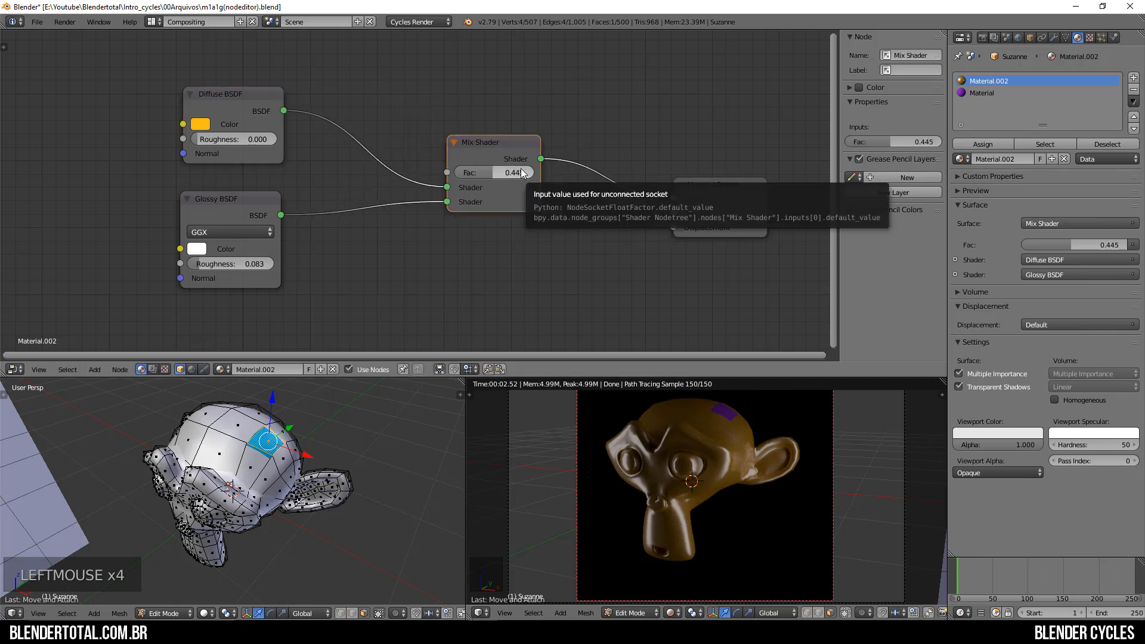
# Delete the Mix Shader, Diffuse BSDF and Glossy BSDF nodes, leaving only the Material Output.
pyautogui.press('Delete')
pyautogui.click(260, 120)
pyautogui.press('Delete')
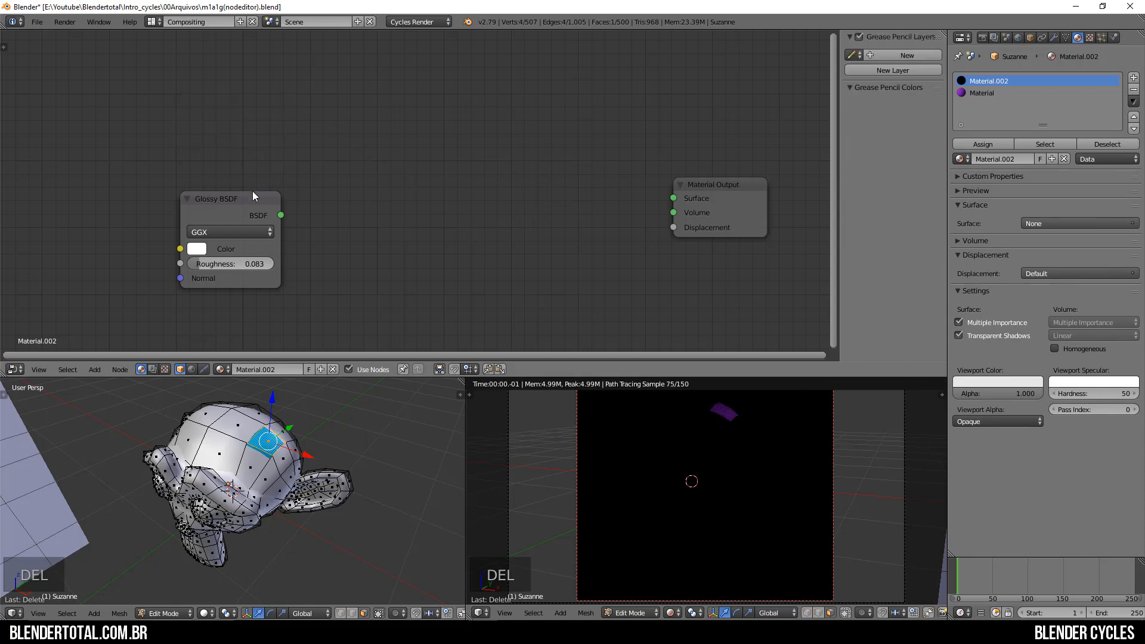
pyautogui.click(252, 197)
pyautogui.press('Delete')
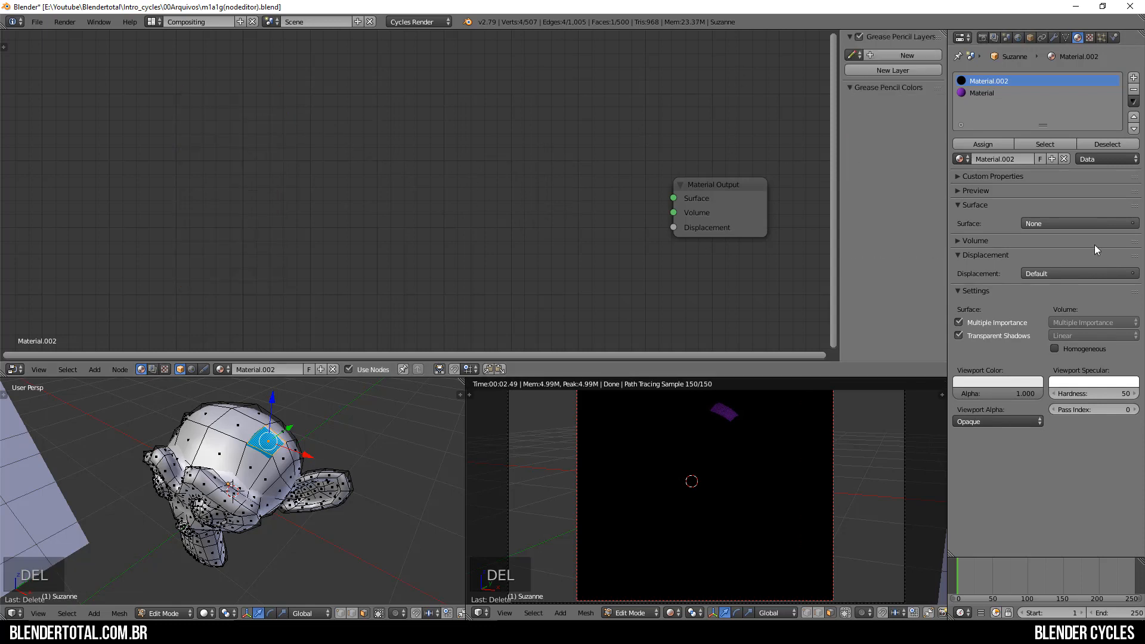
# Set Material.002's Surface to Mix Shader with Diffuse BSDF as its first shader, and move the Diffuse node up.
pyautogui.click(1047, 223)
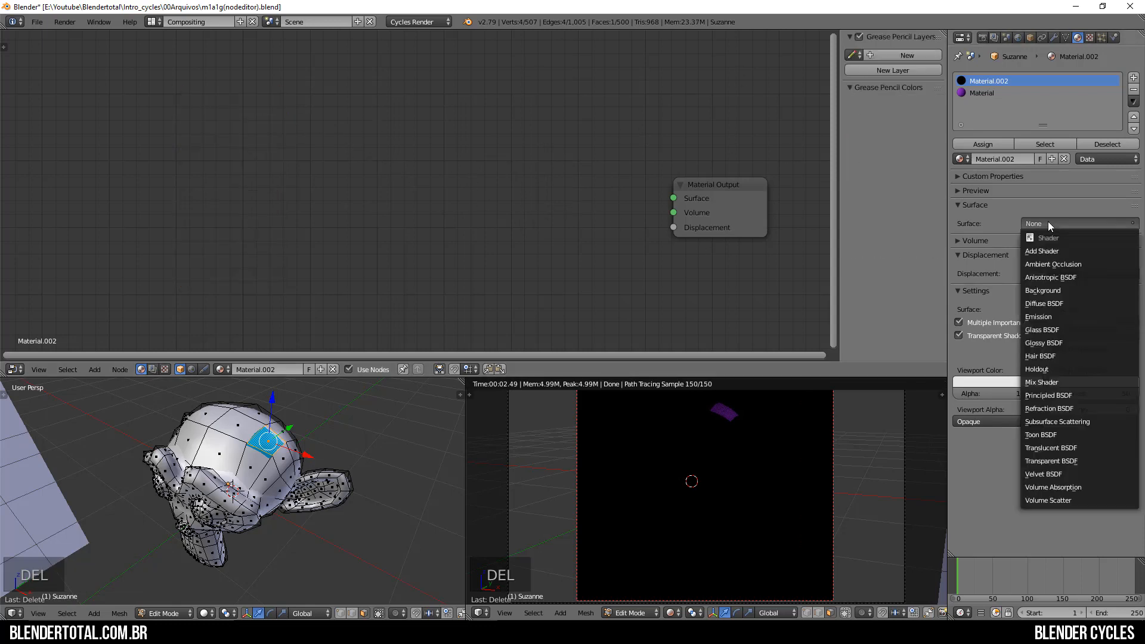
pyautogui.click(1064, 382)
pyautogui.click(1040, 260)
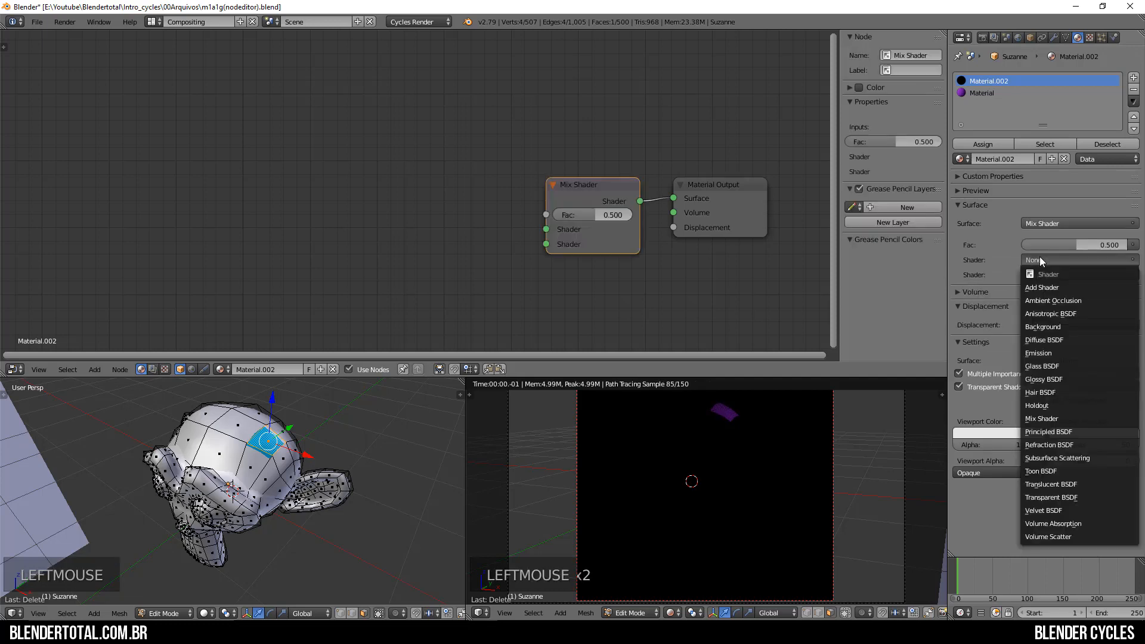
pyautogui.click(1066, 337)
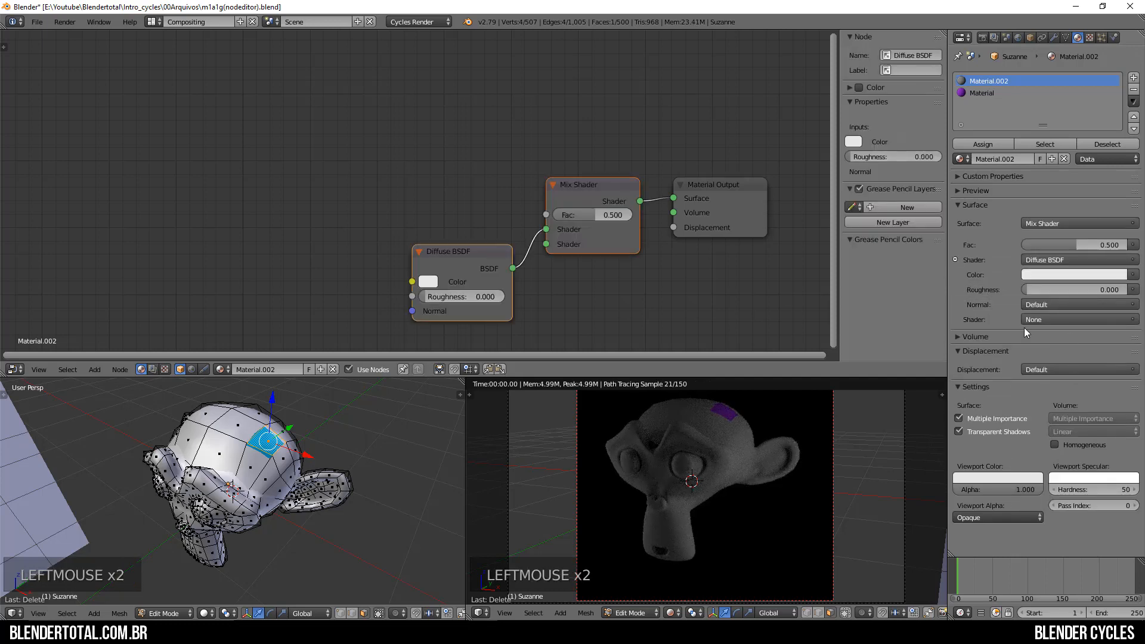
pyautogui.moveTo(482, 253); pyautogui.dragTo(413, 141)
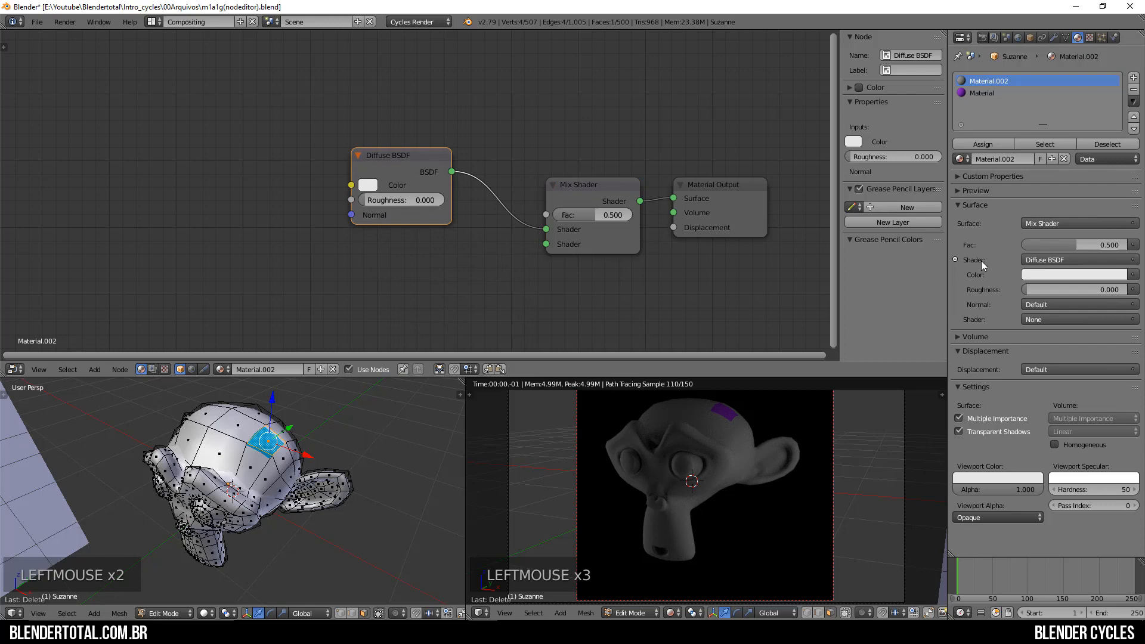
# Assign Glossy BSDF as the Mix Shader's second shader in the material settings and place its node below the Diffuse BSDF.
pyautogui.click(1042, 319)
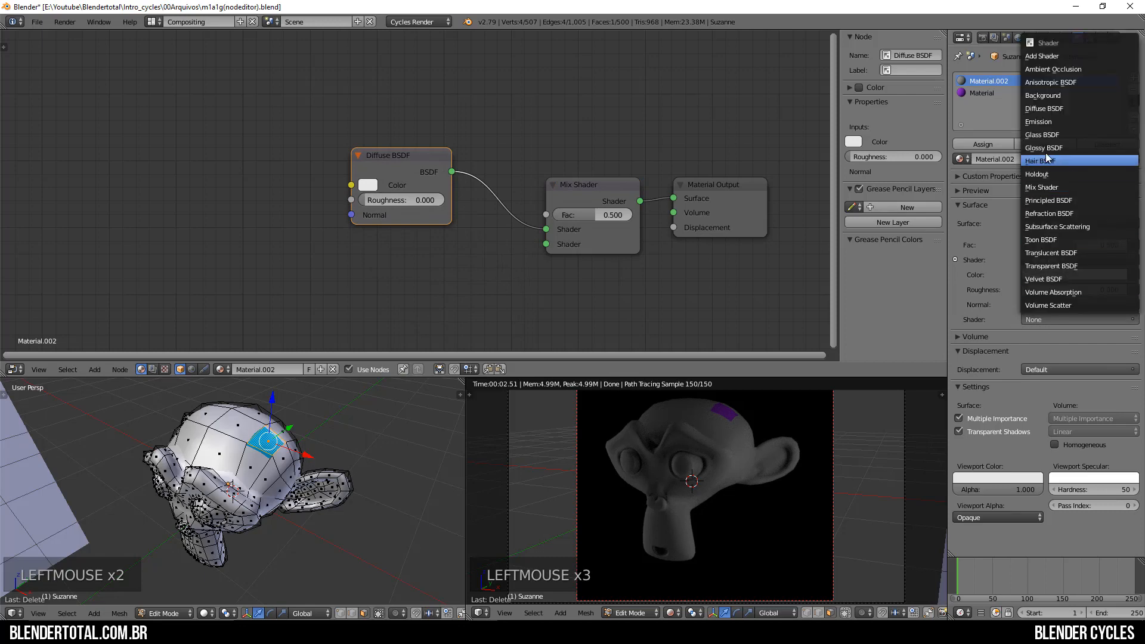
pyautogui.click(1062, 149)
pyautogui.click(388, 274)
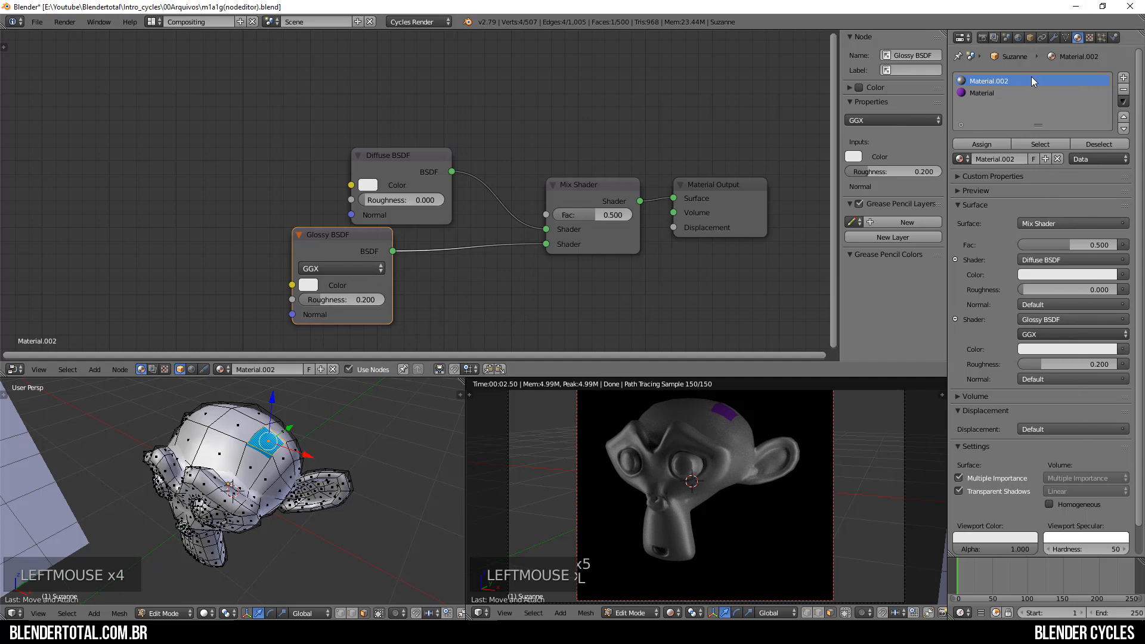
# Space out the node tree by moving the Diffuse and Glossy BSDF nodes away and the Mix Shader up between them and the output.
pyautogui.moveTo(399, 170); pyautogui.dragTo(281, 135)
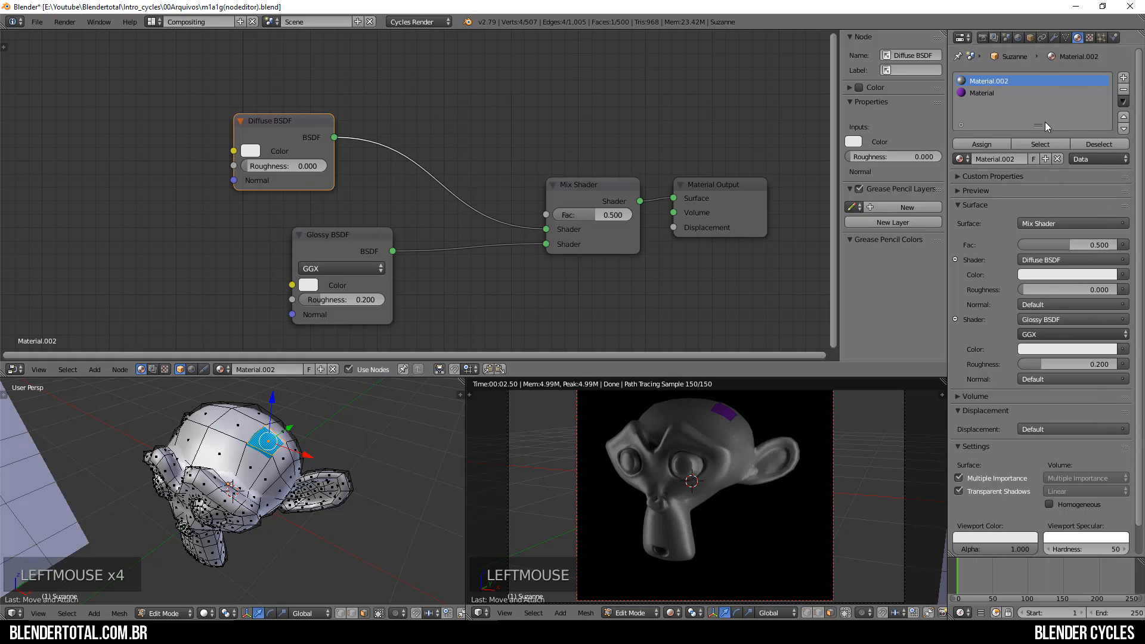
pyautogui.moveTo(360, 235); pyautogui.dragTo(238, 228)
pyautogui.moveTo(286, 135); pyautogui.dragTo(234, 126)
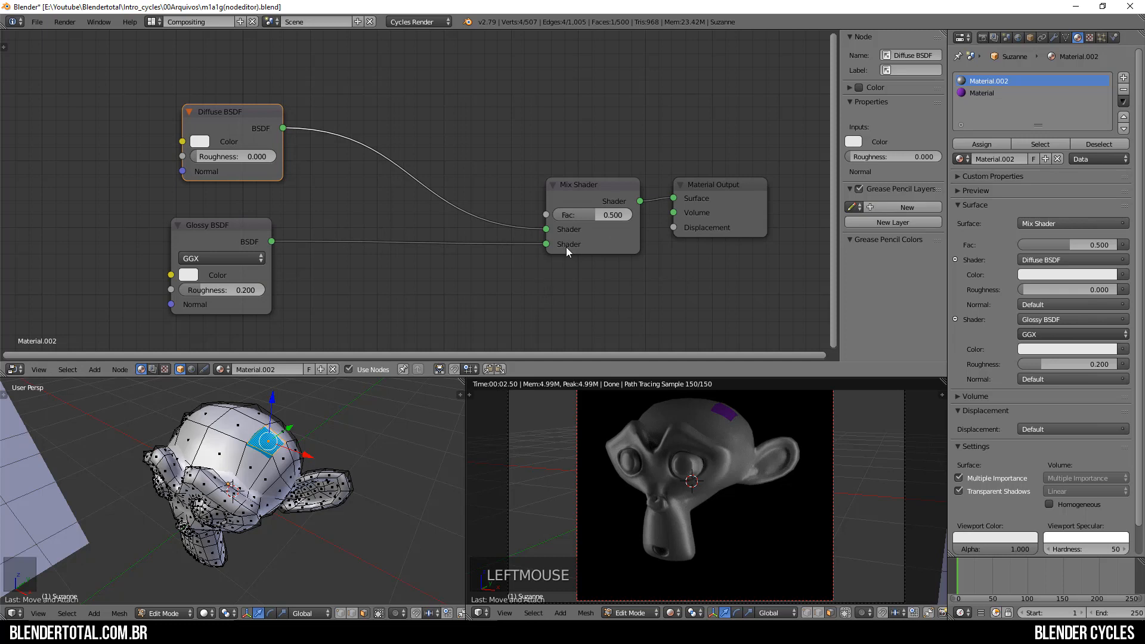
pyautogui.moveTo(606, 195); pyautogui.dragTo(569, 152)
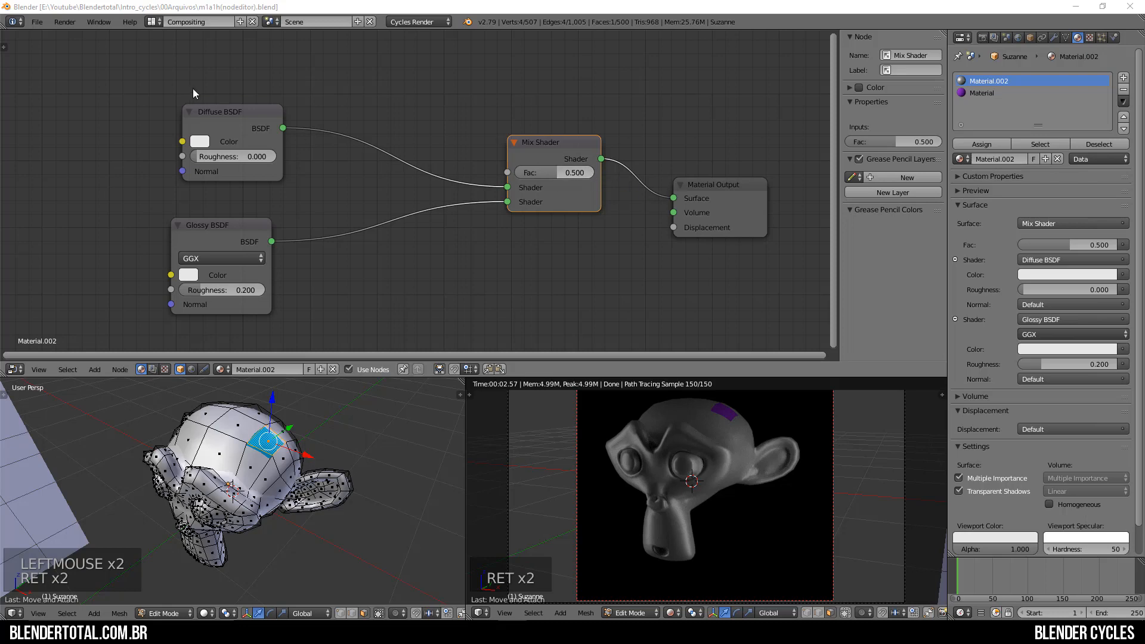
# Try the Mix Shader's Fac at 1.000 and 0.000, settle on 0.200, and reposition the Diffuse BSDF node.
pyautogui.moveTo(212, 127); pyautogui.dragTo(175, 128)
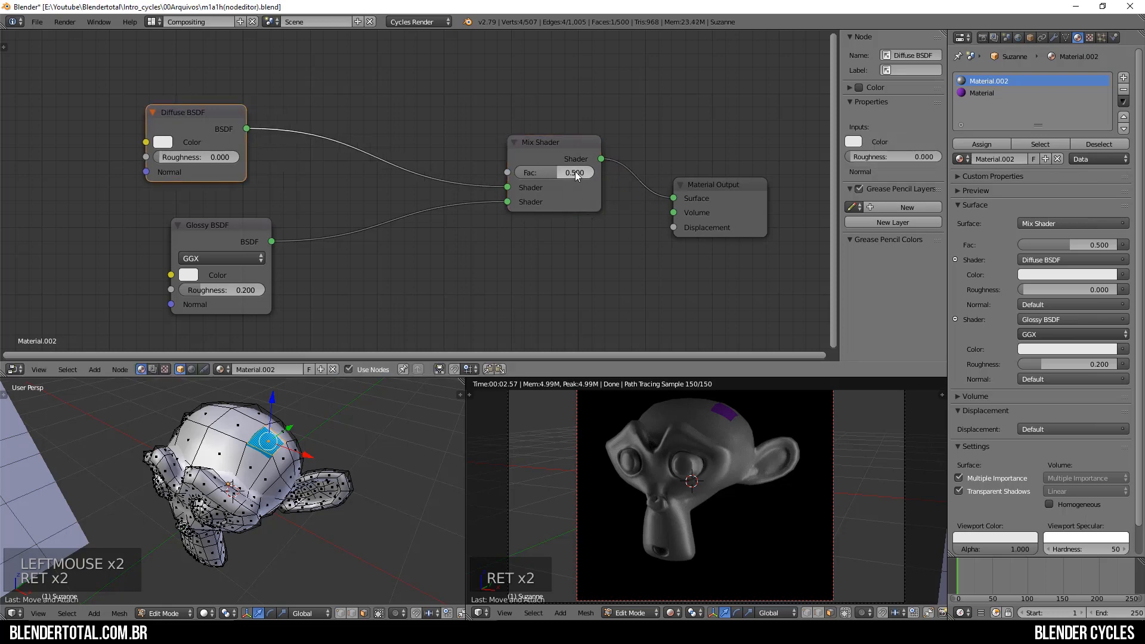
pyautogui.moveTo(576, 174)
pyautogui.mouseDown()
pyautogui.moveTo(527, 177)
pyautogui.moveTo(593, 174)
pyautogui.mouseUp()
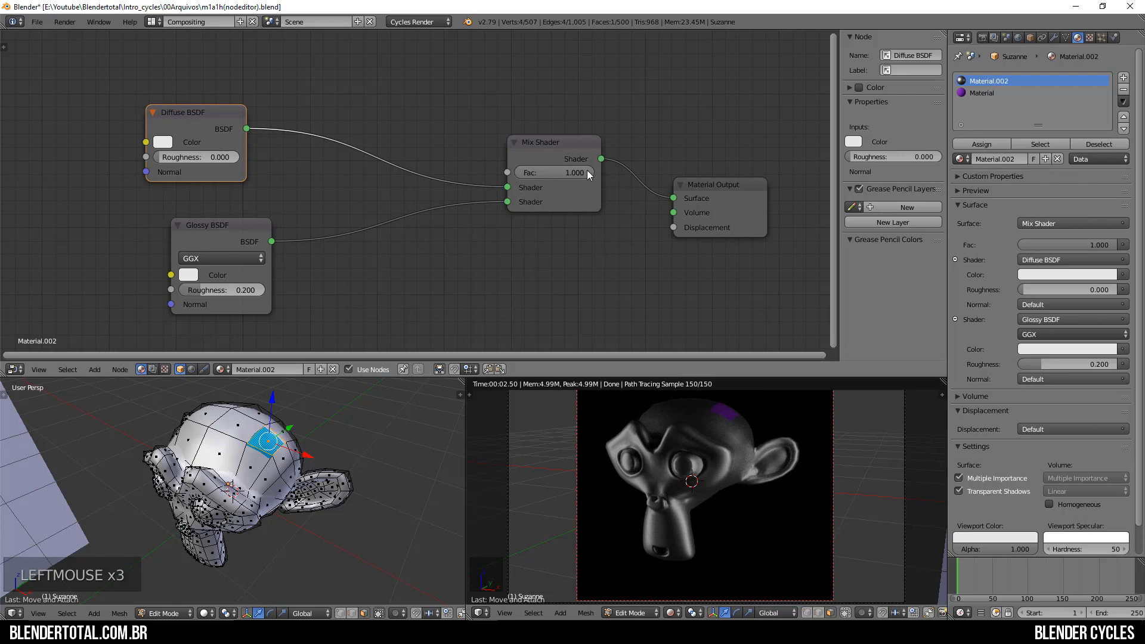
pyautogui.moveTo(587, 172); pyautogui.dragTo(518, 172)
pyautogui.moveTo(212, 119); pyautogui.dragTo(341, 116)
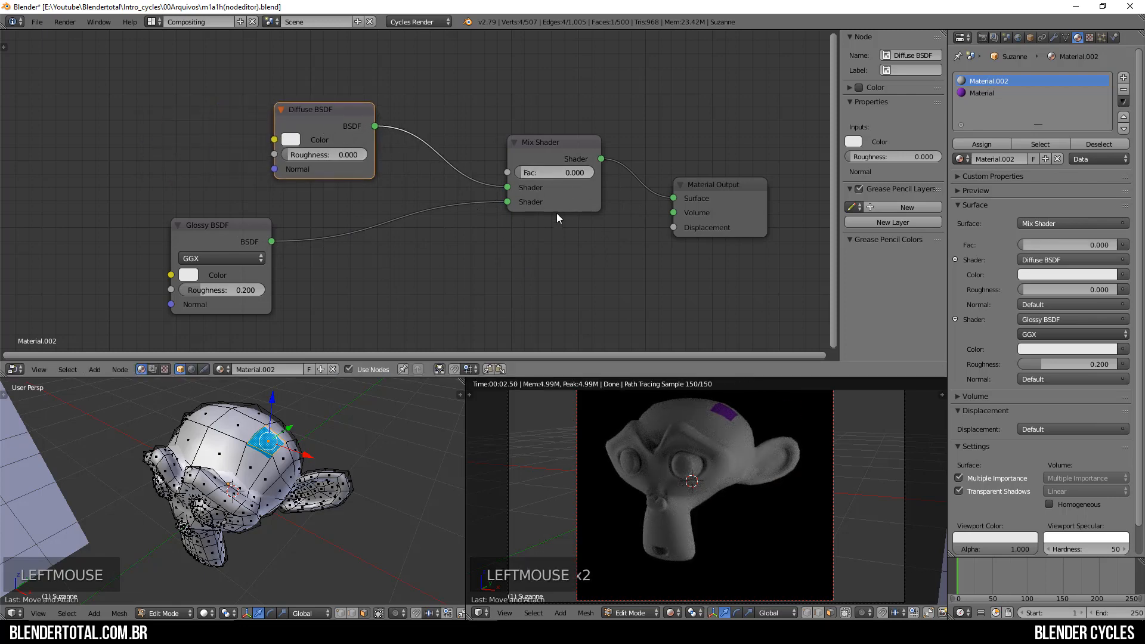
pyautogui.moveTo(540, 172)
pyautogui.mouseDown()
pyautogui.moveTo(573, 173)
pyautogui.moveTo(537, 172)
pyautogui.mouseUp()
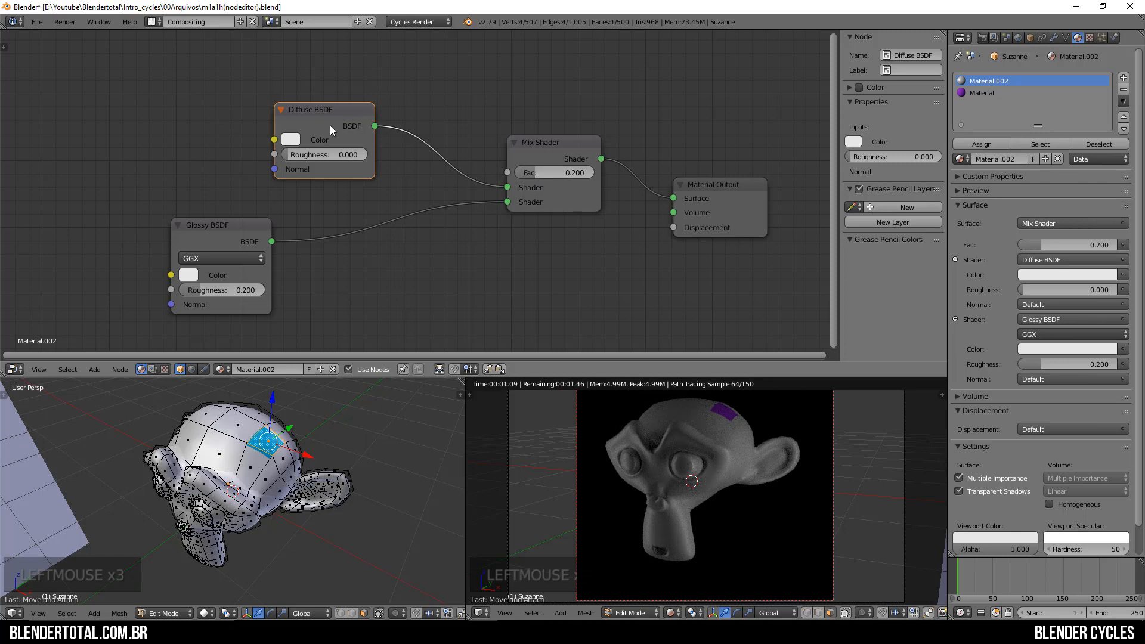
# Add an RGB input node and place it in front of the Diffuse BSDF node.
pyautogui.moveTo(330, 128); pyautogui.dragTo(248, 124)
pyautogui.hotkey('shift', 'a')
pyautogui.moveTo(34, 136)
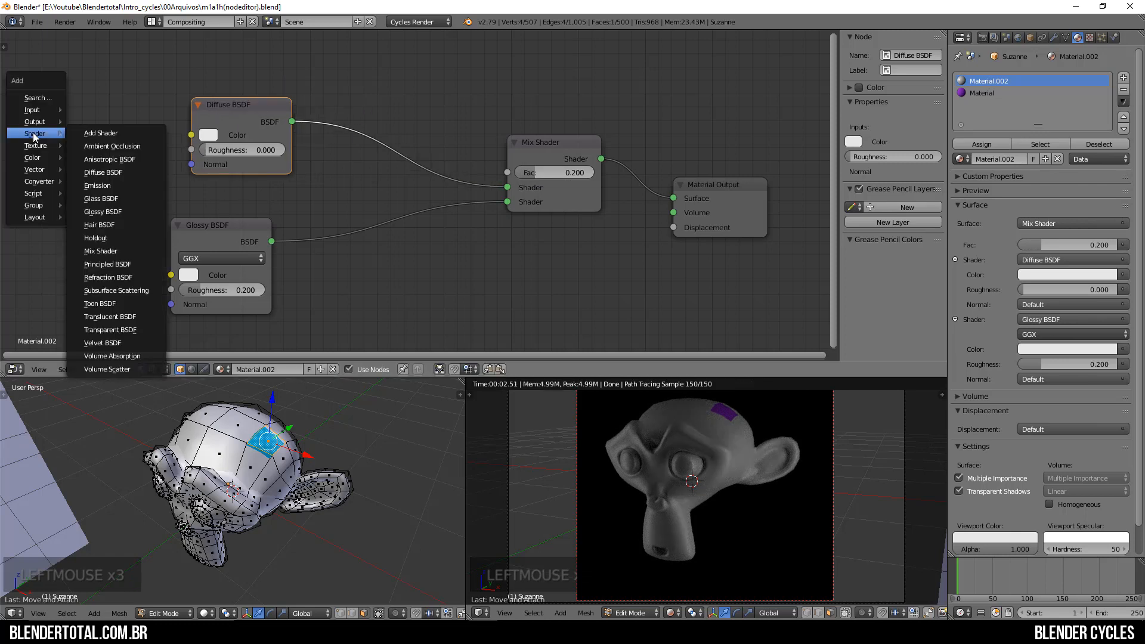
pyautogui.moveTo(42, 111)
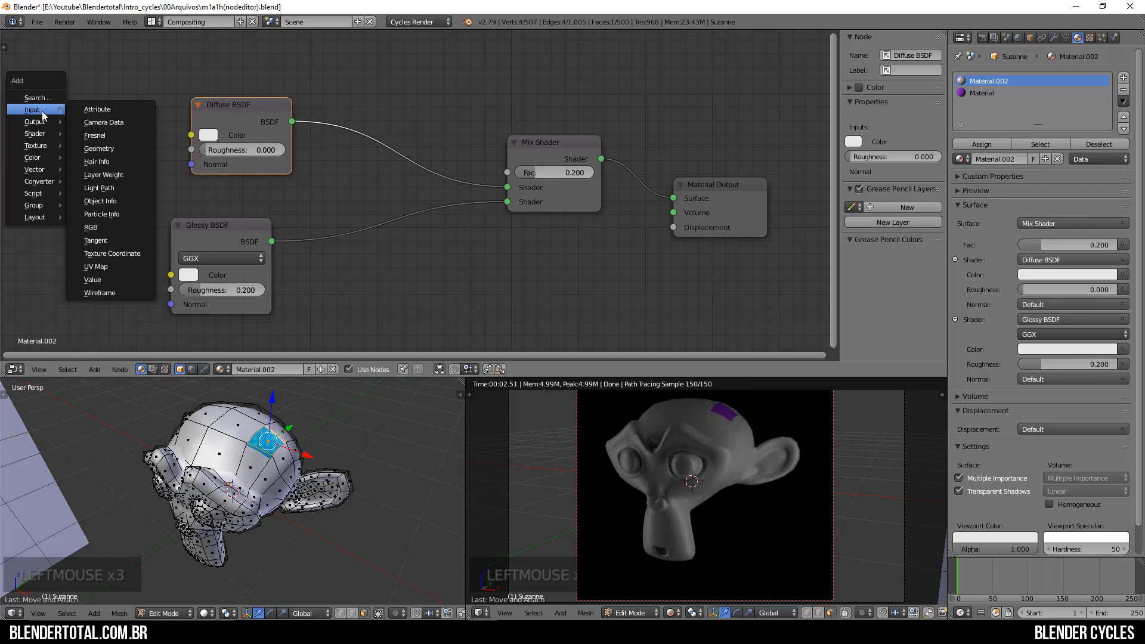
pyautogui.click(106, 227)
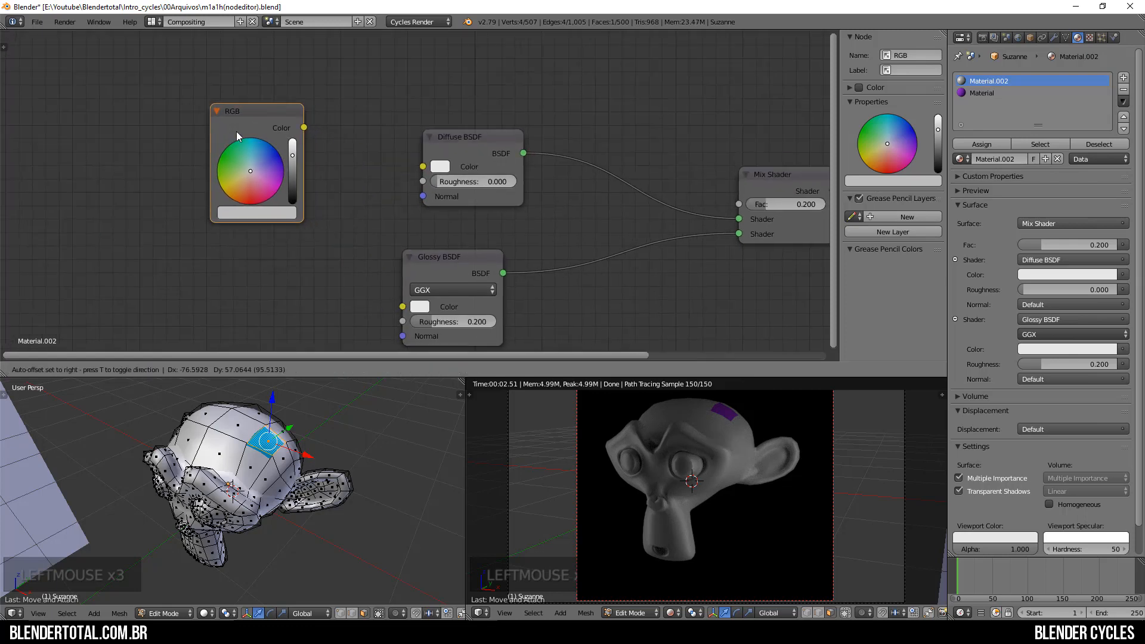
pyautogui.click(202, 147)
# Link the RGB node to the Diffuse BSDF's Color input, set it to green, and move the RGB node above the Diffuse node.
pyautogui.moveTo(270, 143); pyautogui.dragTo(420, 168)
pyautogui.moveTo(204, 179)
pyautogui.mouseDown()
pyautogui.moveTo(227, 172)
pyautogui.moveTo(242, 192)
pyautogui.moveTo(215, 182)
pyautogui.moveTo(186, 192)
pyautogui.moveTo(189, 176)
pyautogui.moveTo(193, 186)
pyautogui.mouseUp()
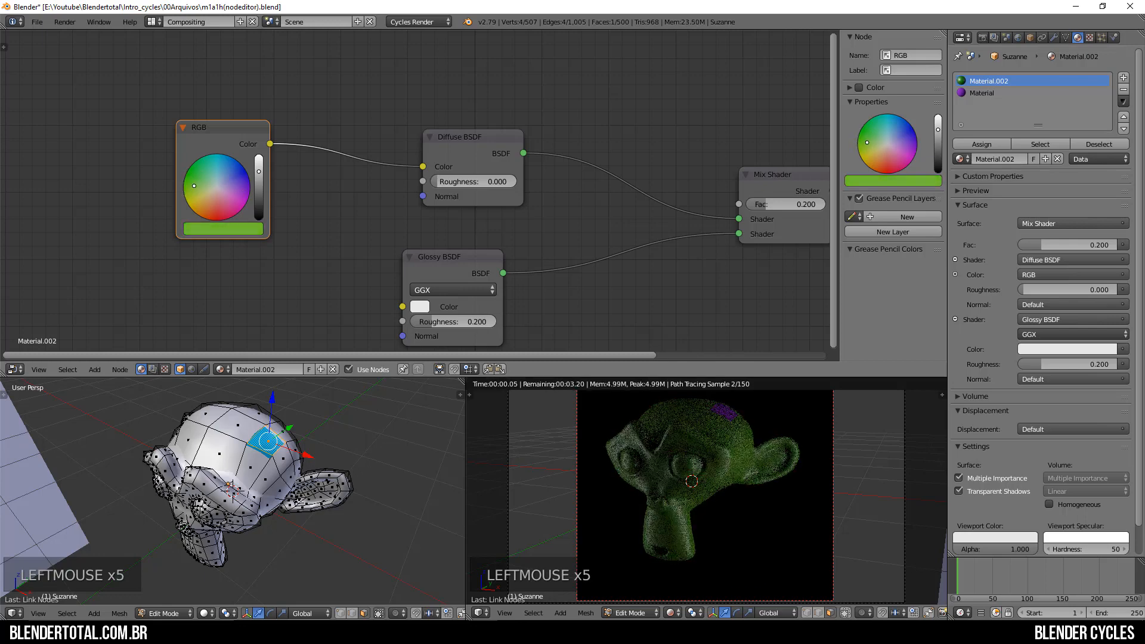
pyautogui.moveTo(175, 137); pyautogui.dragTo(318, 68)
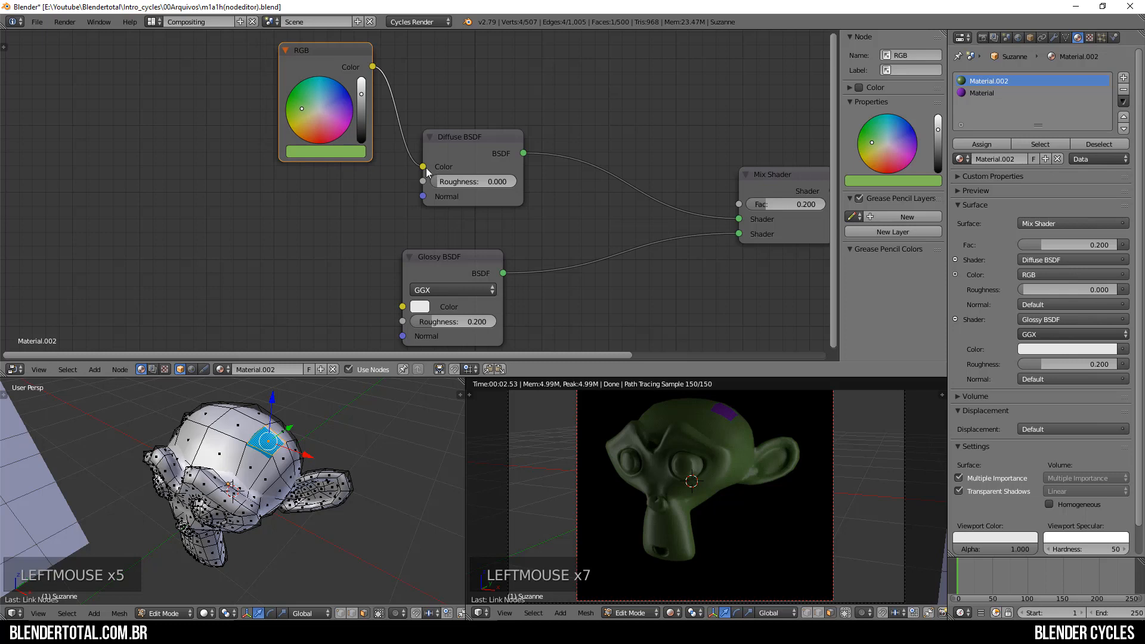
# Disconnect the RGB node from the Diffuse BSDF's Color and link it to the Mix Shader's Fac input instead.
pyautogui.moveTo(423, 167); pyautogui.dragTo(661, 64)
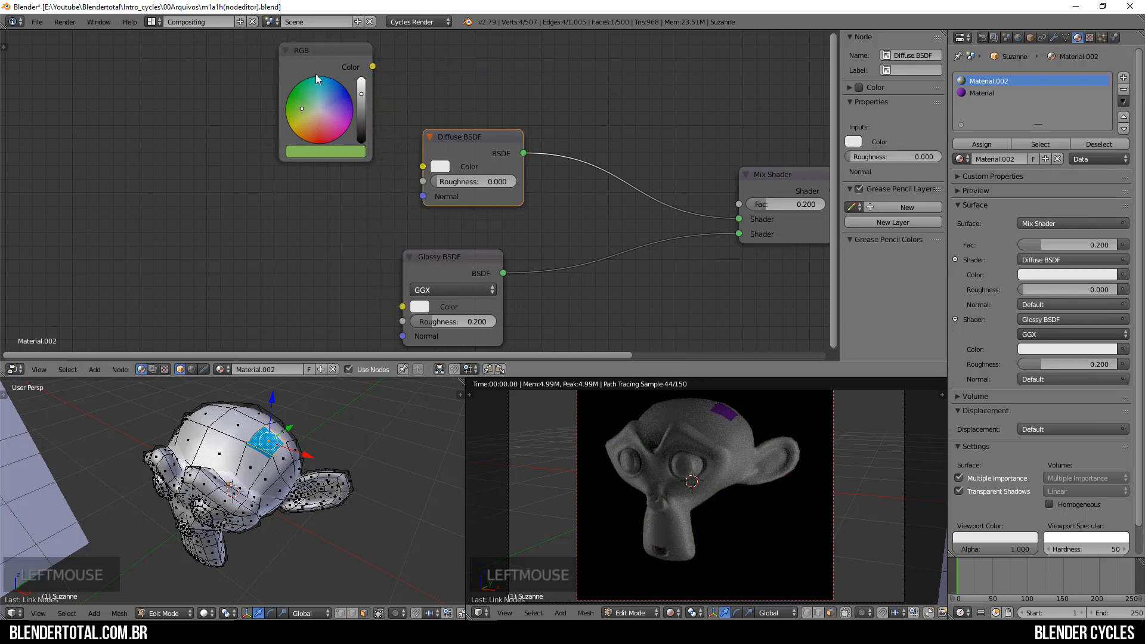
pyautogui.moveTo(327, 64); pyautogui.dragTo(620, 39)
pyautogui.moveTo(525, 143); pyautogui.dragTo(412, 244, button='middle')
pyautogui.moveTo(405, 235); pyautogui.dragTo(320, 229)
pyautogui.moveTo(527, 128); pyautogui.dragTo(624, 305)
# Test the Fac input with the RGB node set to white and to black, moving the node clear of the Diffuse link.
pyautogui.click(401, 199)
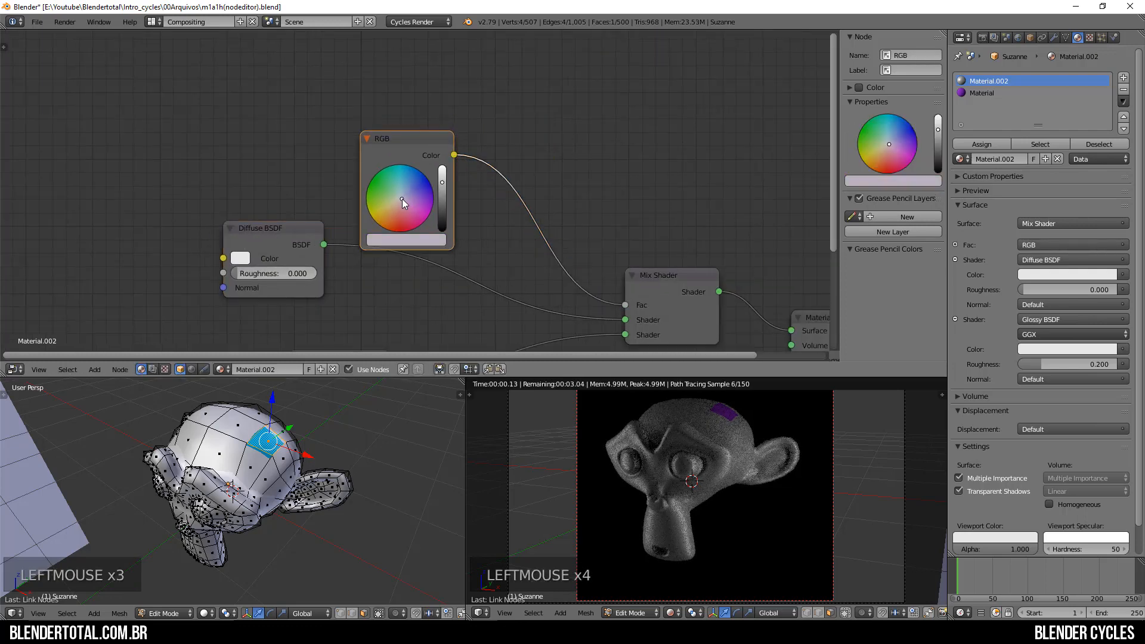
pyautogui.click(406, 244)
pyautogui.moveTo(417, 193); pyautogui.dragTo(467, 180)
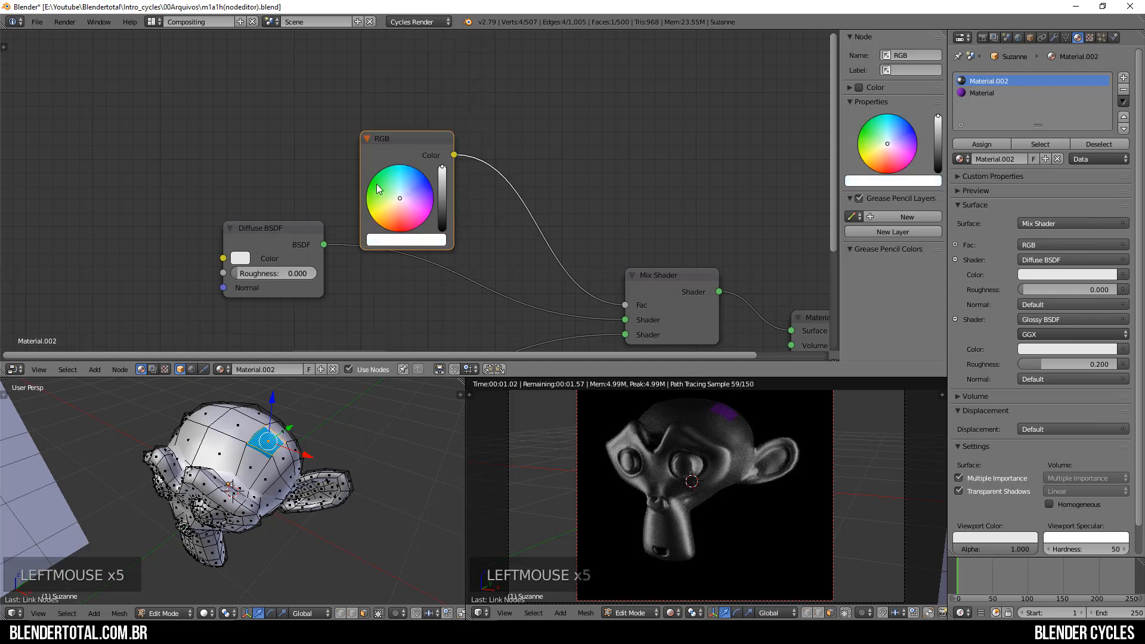
pyautogui.moveTo(395, 136); pyautogui.dragTo(447, 116)
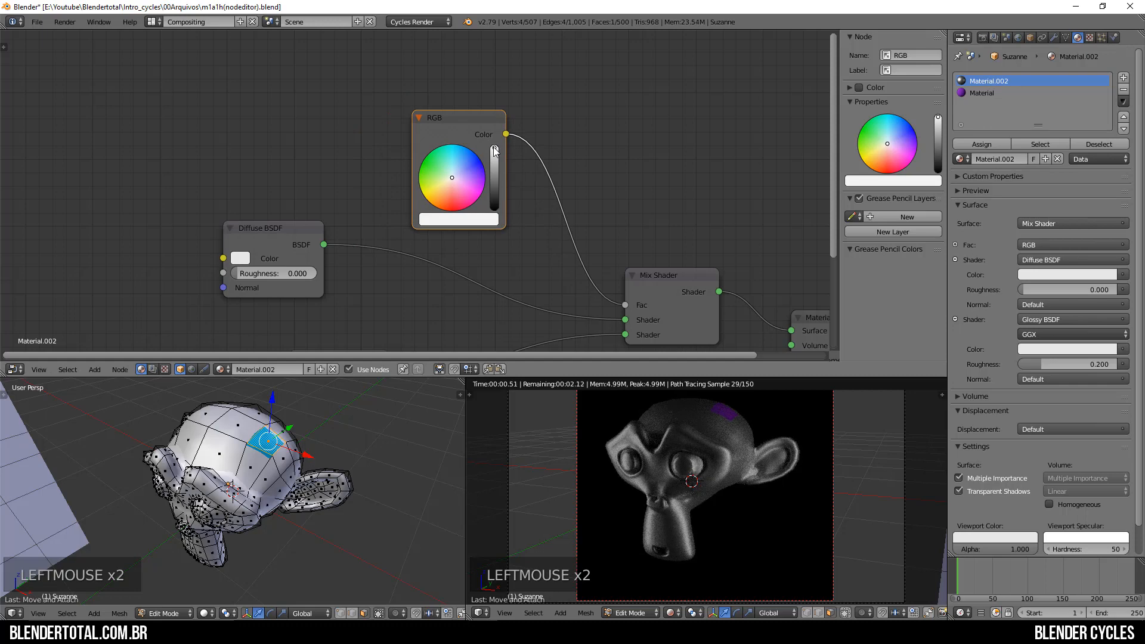
pyautogui.moveTo(494, 152); pyautogui.dragTo(494, 209)
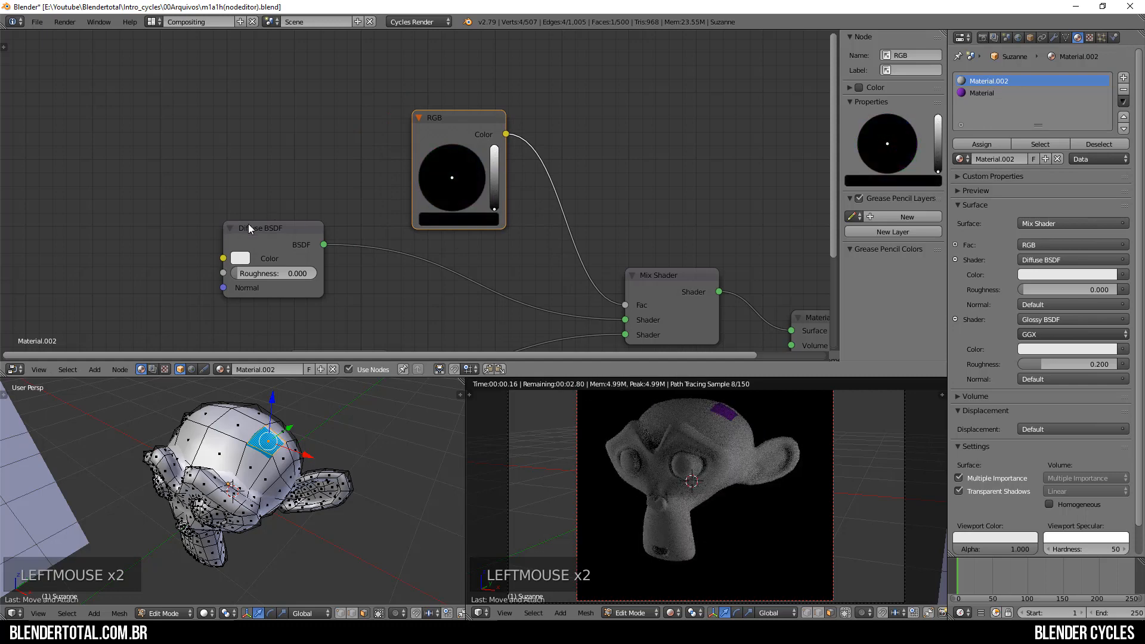
# Set the Diffuse BSDF's color to magenta.
pyautogui.click(239, 258)
pyautogui.click(322, 129)
pyautogui.moveTo(368, 221); pyautogui.dragTo(341, 118, button='middle')
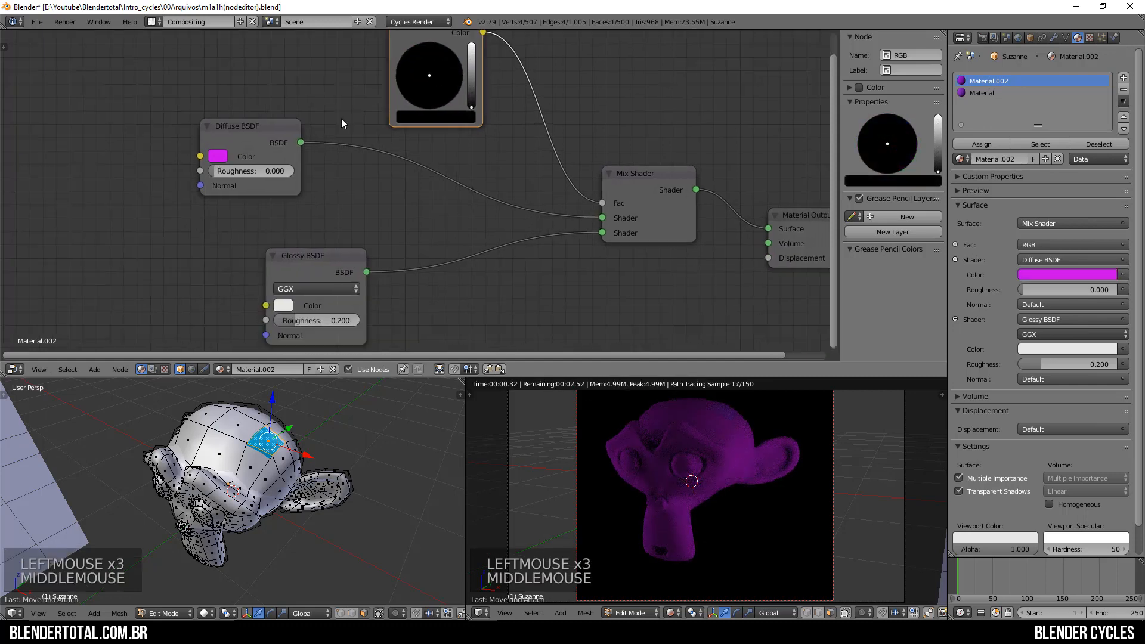
pyautogui.moveTo(426, 136); pyautogui.dragTo(399, 208, button='middle')
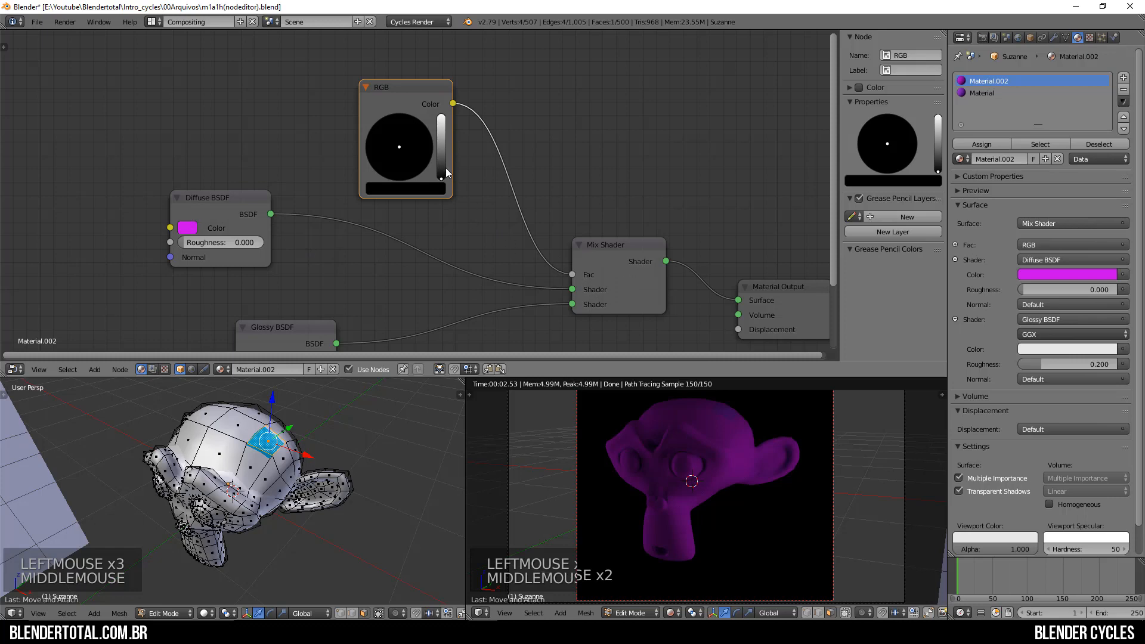
# Raise the RGB node's brightness to white, and lower it to light grey to blend both shaders.
pyautogui.moveTo(441, 177); pyautogui.dragTo(441, 115)
pyautogui.moveTo(617, 202); pyautogui.dragTo(598, 103, button='middle')
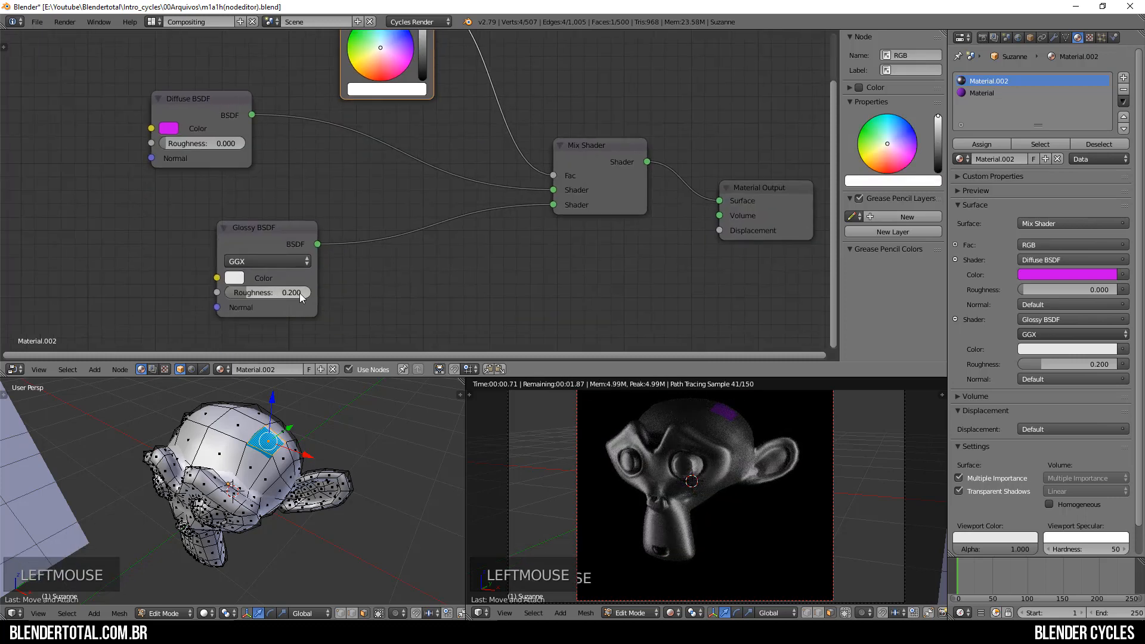
pyautogui.moveTo(420, 66); pyautogui.dragTo(416, 141, button='middle')
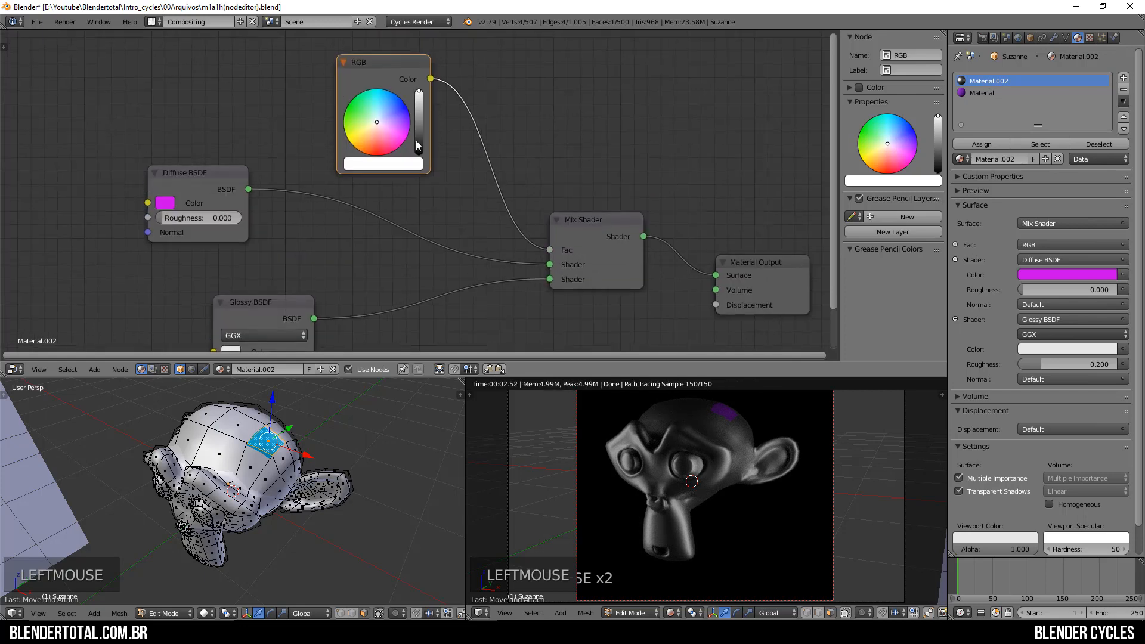
pyautogui.moveTo(419, 108)
pyautogui.mouseDown()
pyautogui.moveTo(419, 122)
pyautogui.moveTo(420, 98)
pyautogui.moveTo(420, 126)
pyautogui.moveTo(419, 104)
pyautogui.mouseUp()
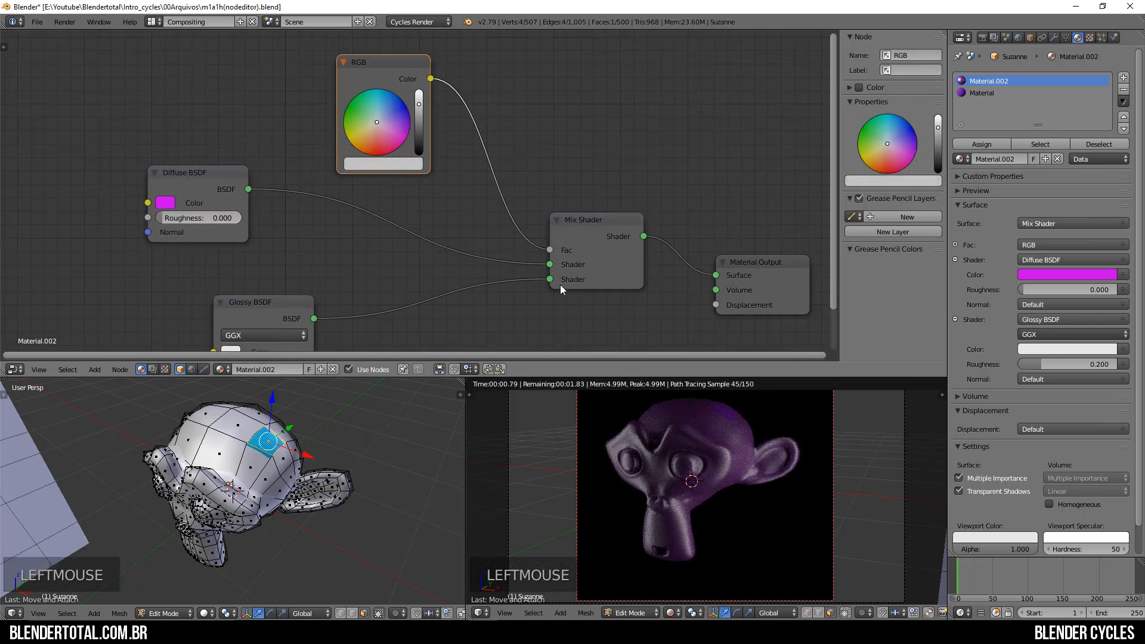
# Disconnect the Glossy BSDF from the Mix Shader and delete the Glossy node.
pyautogui.moveTo(560, 284); pyautogui.dragTo(271, 310)
pyautogui.click(258, 312)
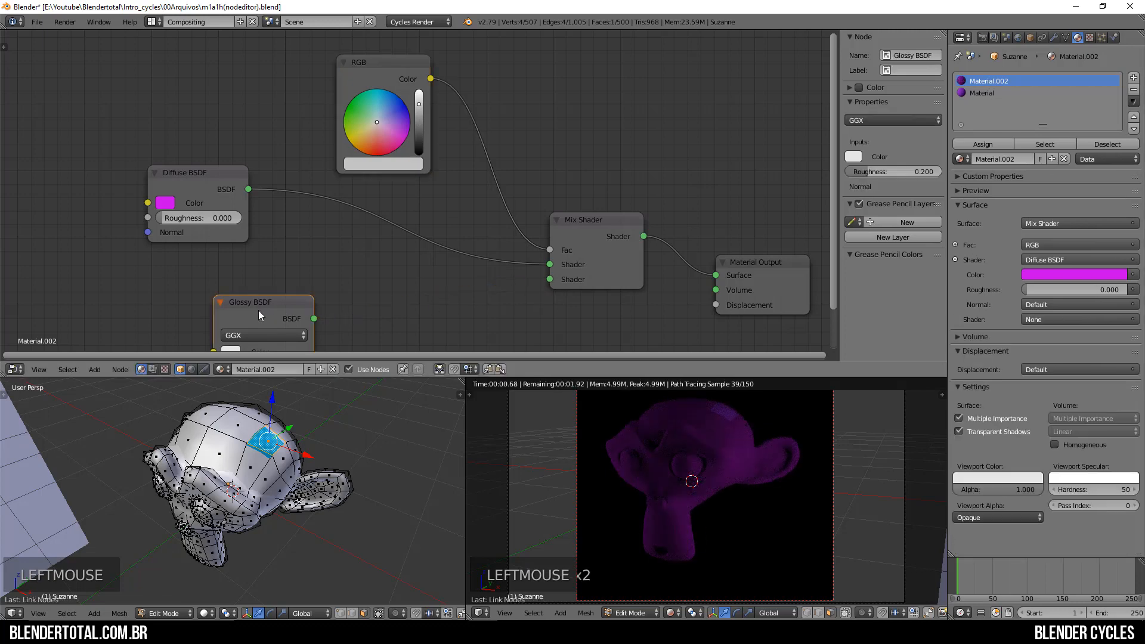
pyautogui.press('x')
# Add a second Diffuse BSDF node below the magenta one.
pyautogui.hotkey('shift', 'a')
pyautogui.moveTo(275, 280)
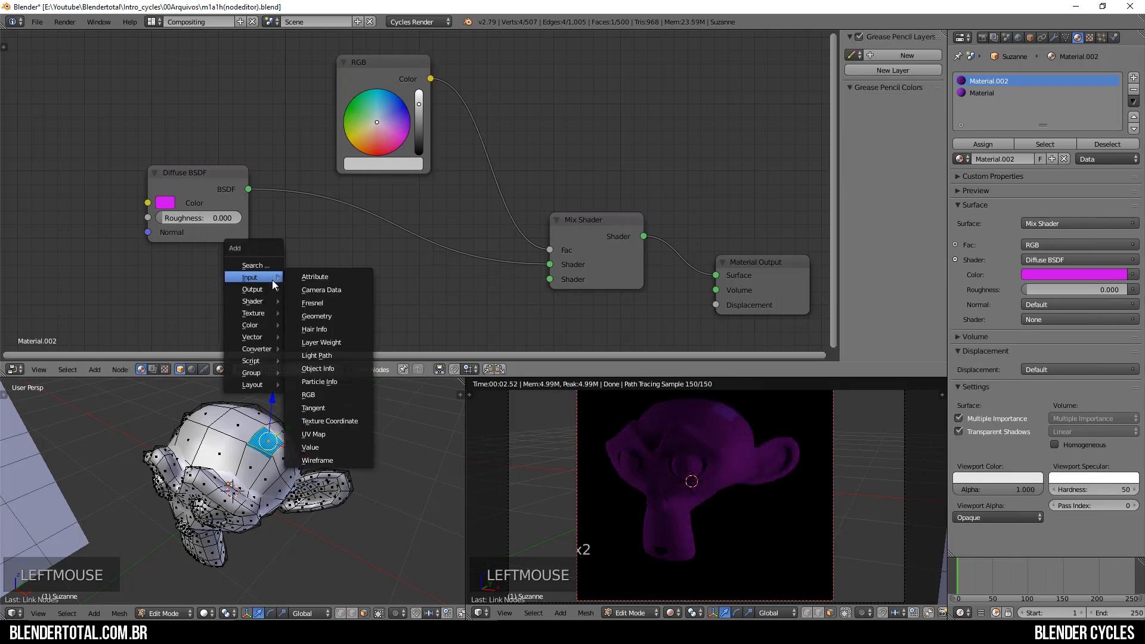
pyautogui.moveTo(269, 302)
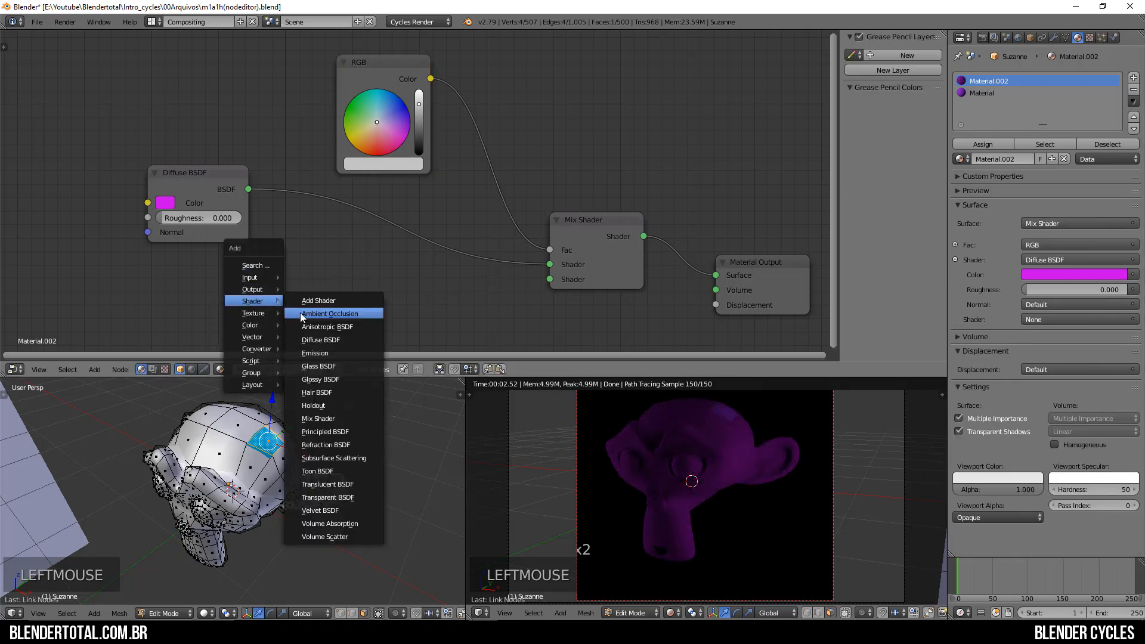
pyautogui.click(316, 341)
pyautogui.click(285, 299)
# Color the new Diffuse BSDF light blue and link it to the Mix Shader's second Shader input.
pyautogui.click(279, 287)
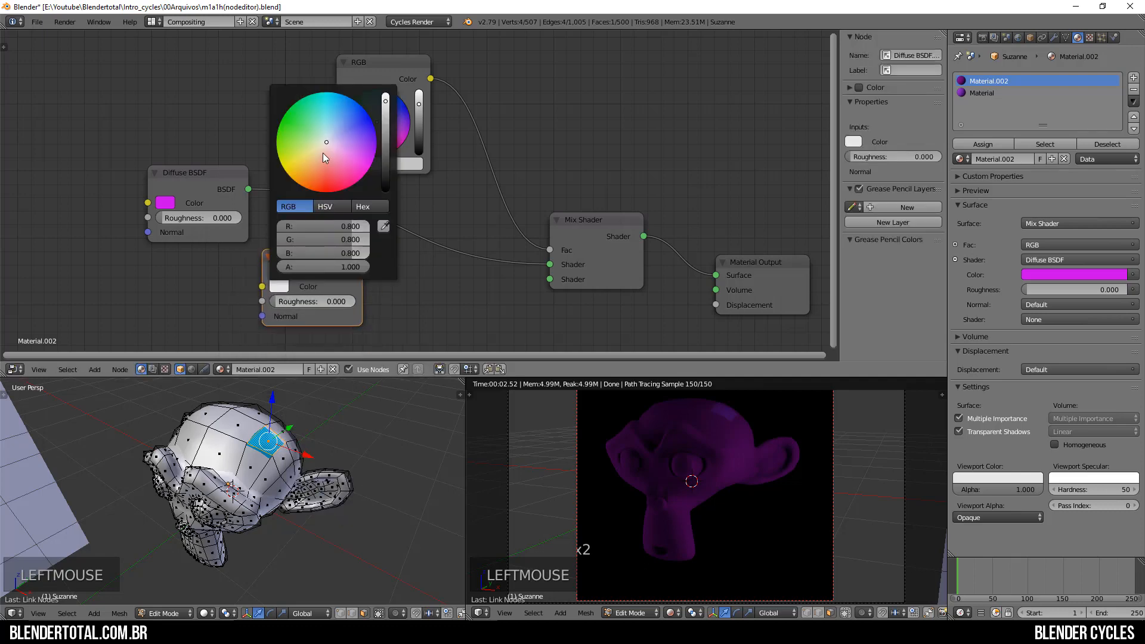
pyautogui.moveTo(323, 153); pyautogui.dragTo(333, 93)
pyautogui.moveTo(361, 273); pyautogui.dragTo(549, 279)
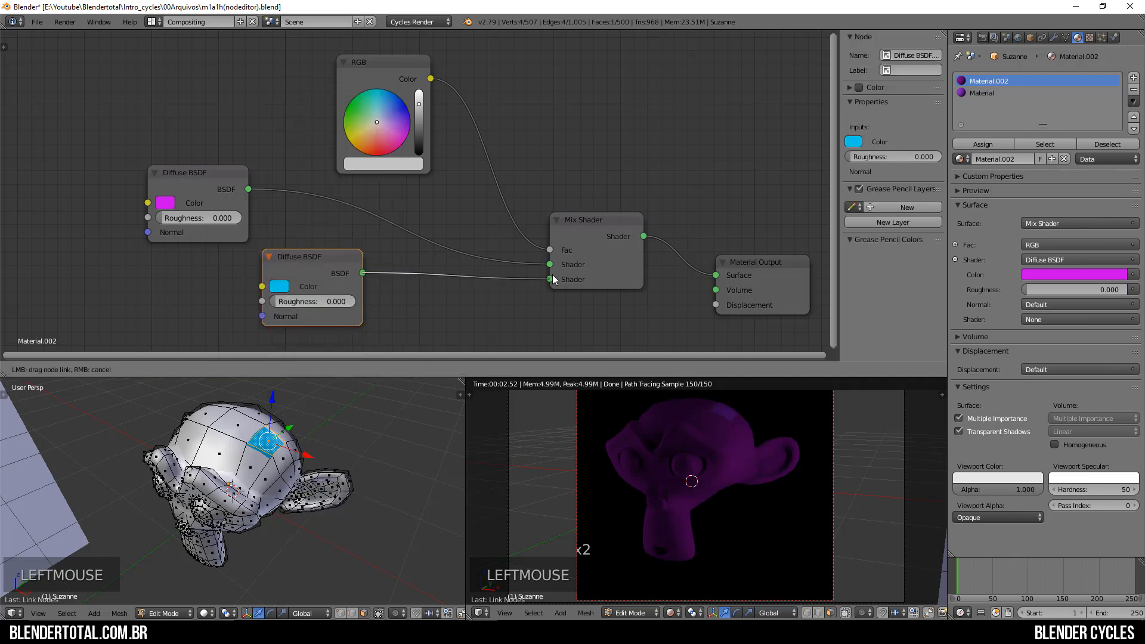
# Darken the RGB node to mid grey and change the magenta Diffuse BSDF's color to green.
pyautogui.moveTo(420, 115)
pyautogui.mouseDown()
pyautogui.moveTo(418, 153)
pyautogui.moveTo(419, 102)
pyautogui.moveTo(419, 134)
pyautogui.moveTo(419, 120)
pyautogui.mouseUp()
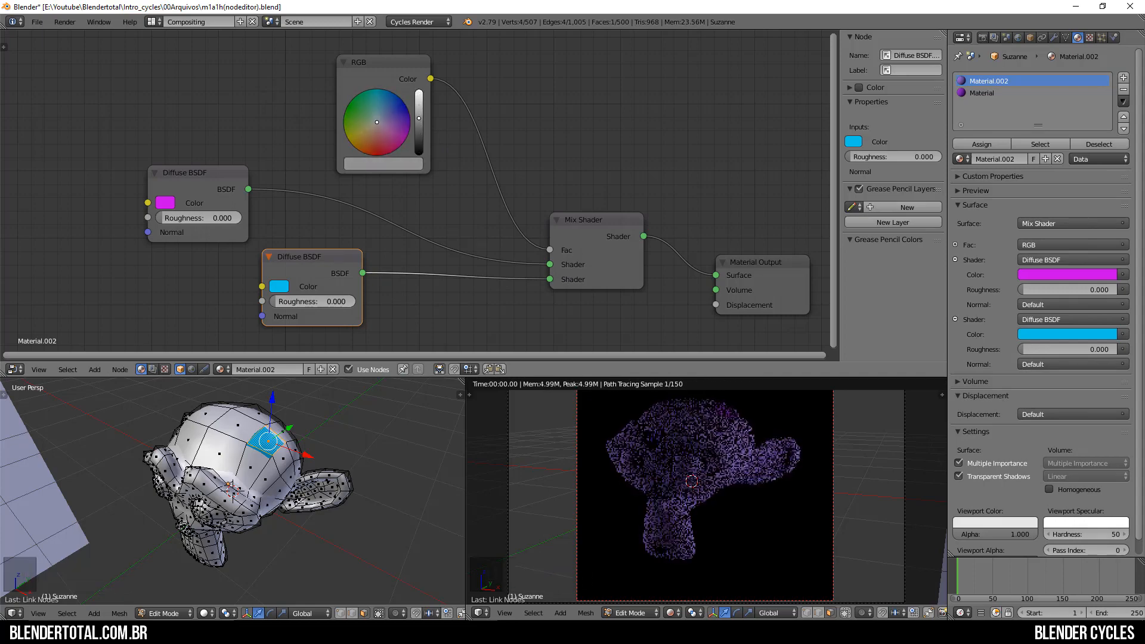
pyautogui.click(167, 204)
pyautogui.click(178, 201)
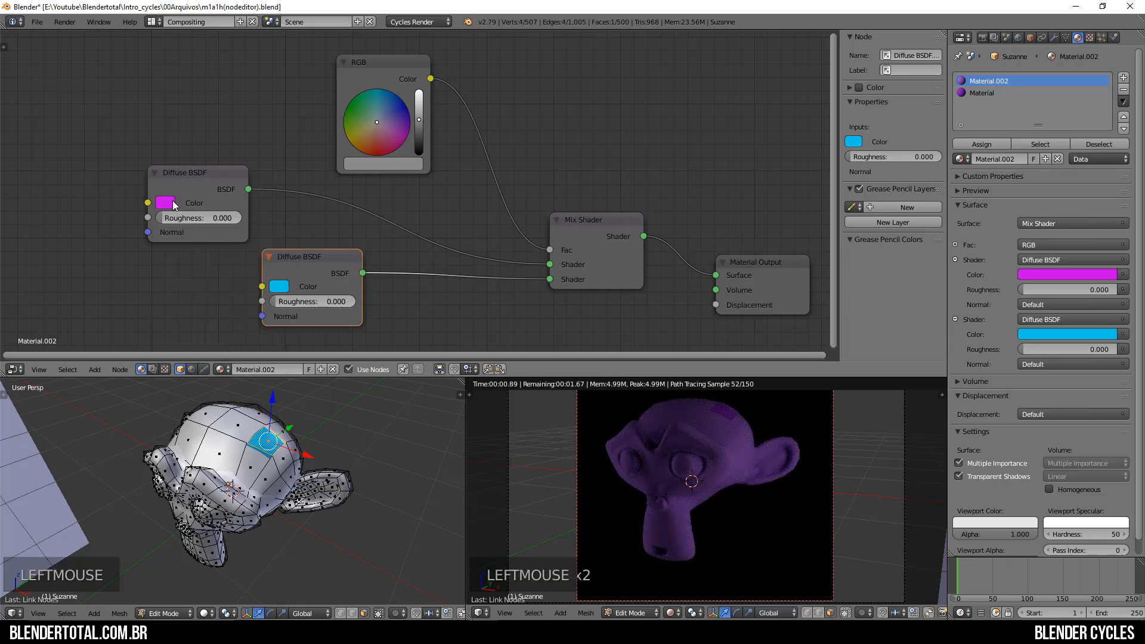
pyautogui.click(173, 205)
pyautogui.click(182, 269)
# Test the green and blue mix by varying the RGB node's brightness to white and back to mid grey.
pyautogui.moveTo(420, 117)
pyautogui.mouseDown()
pyautogui.moveTo(419, 142)
pyautogui.moveTo(419, 120)
pyautogui.mouseUp()
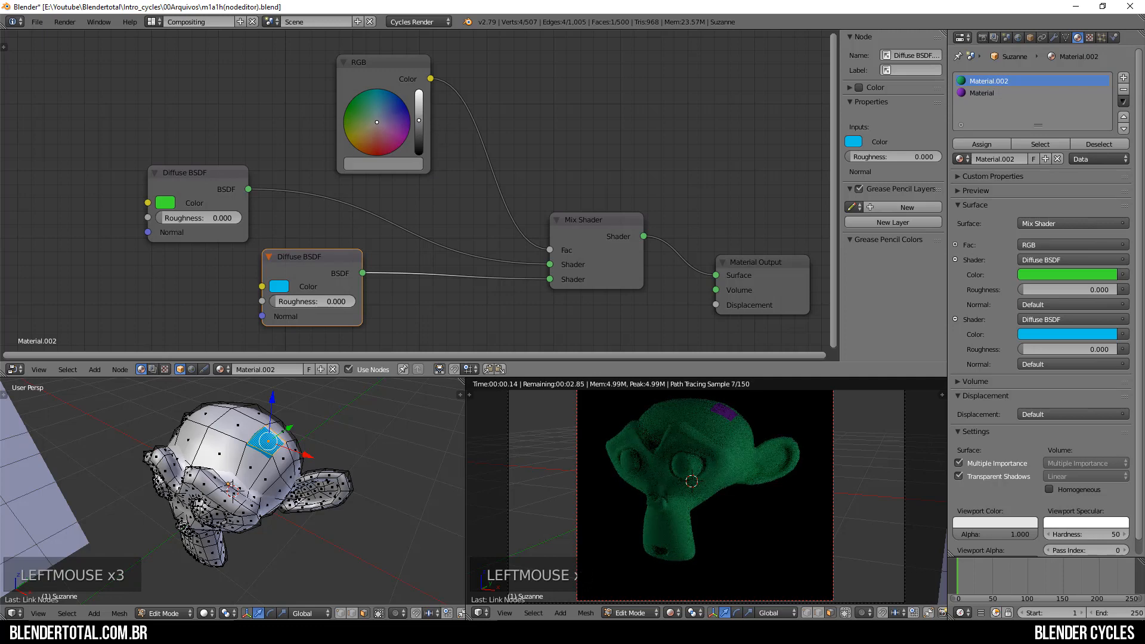
pyautogui.moveTo(420, 120); pyautogui.dragTo(420, 91)
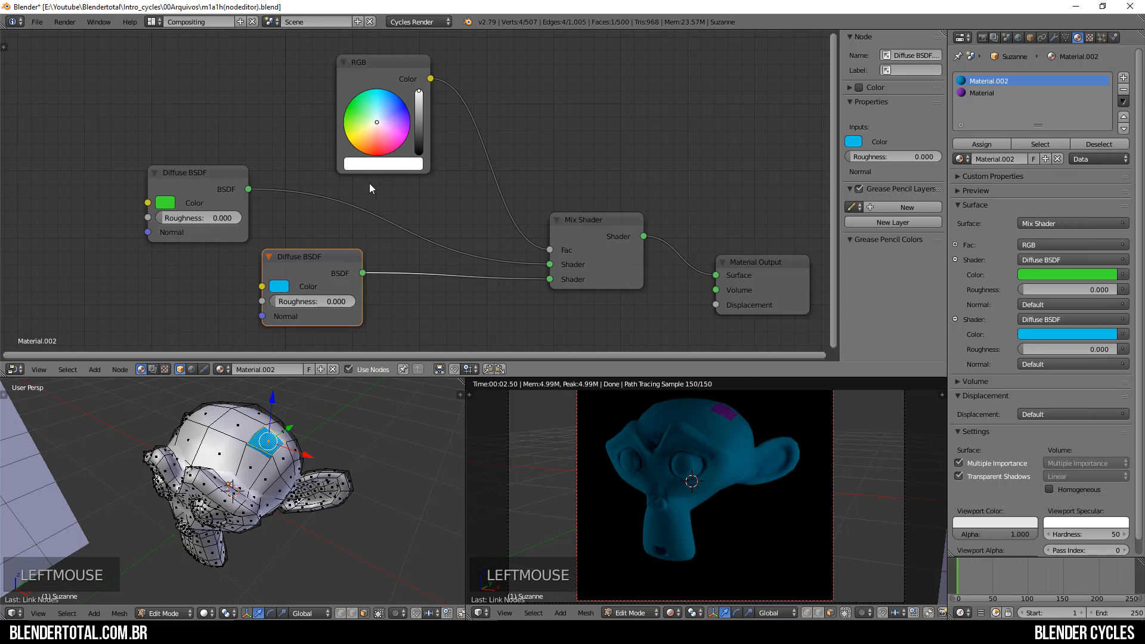
pyautogui.moveTo(415, 130)
pyautogui.mouseDown()
pyautogui.moveTo(420, 155)
pyautogui.moveTo(419, 119)
pyautogui.mouseUp()
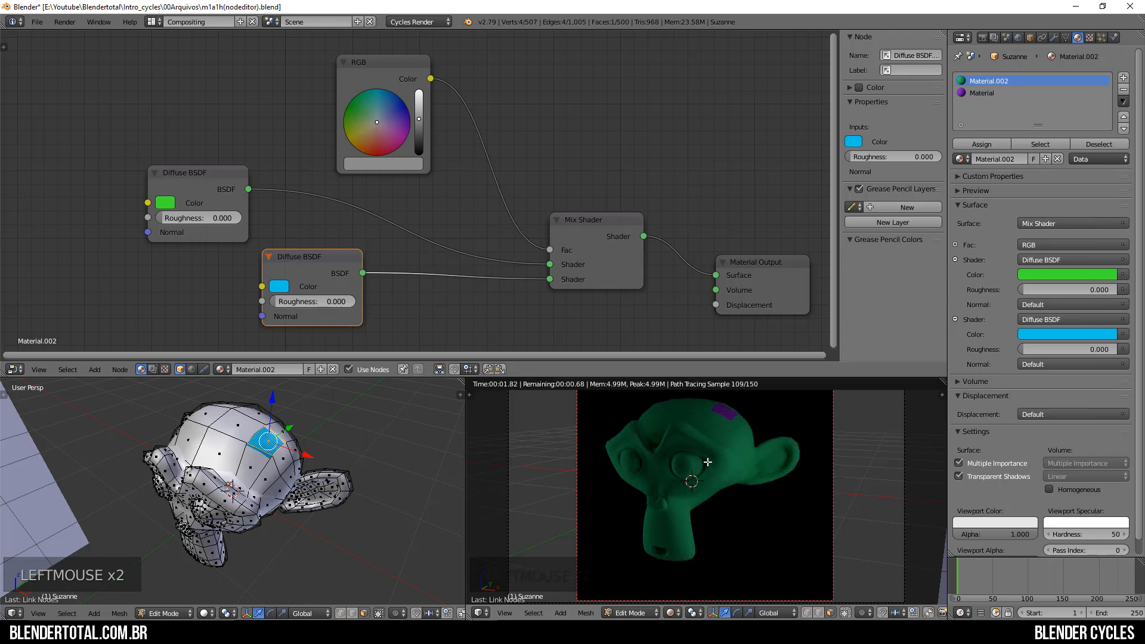
# Disconnect the RGB node from the Mix Shader's Fac input and delete it.
pyautogui.moveTo(547, 254); pyautogui.dragTo(484, 186)
pyautogui.click(392, 79)
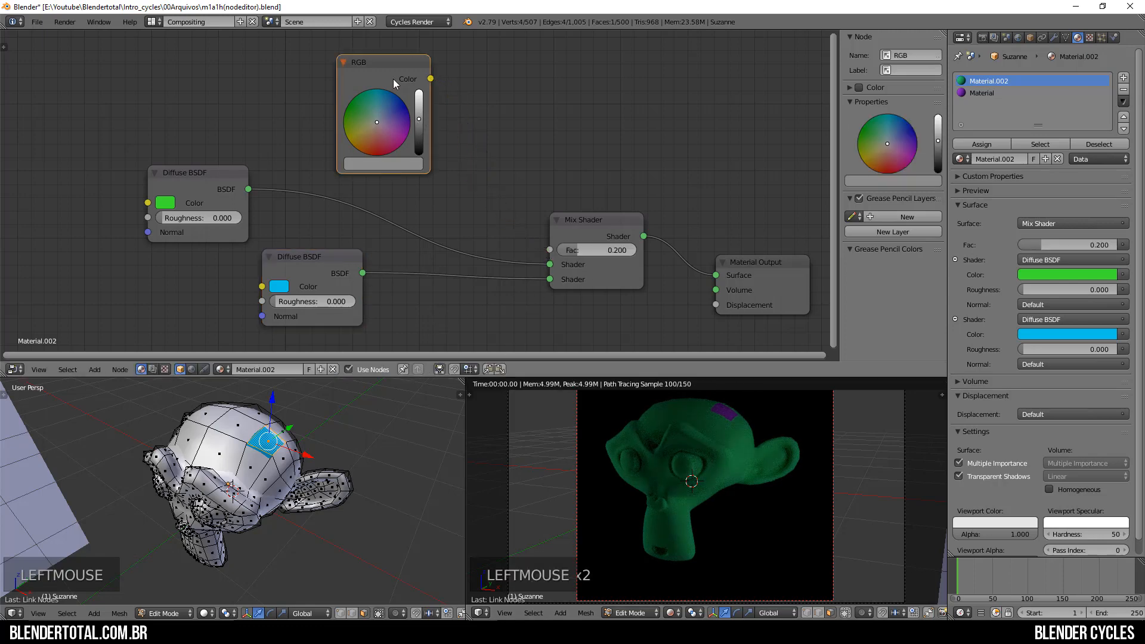
pyautogui.press('Delete')
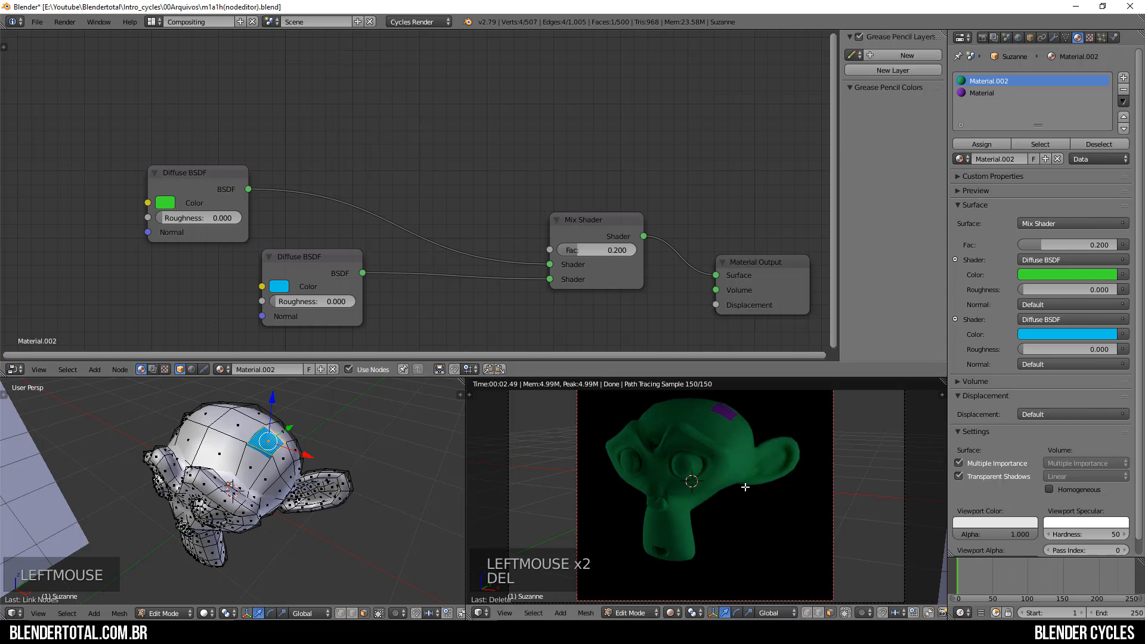
# Add a Fresnel input node and place it above the Diffuse BSDF nodes.
pyautogui.hotkey('shift', 'a')
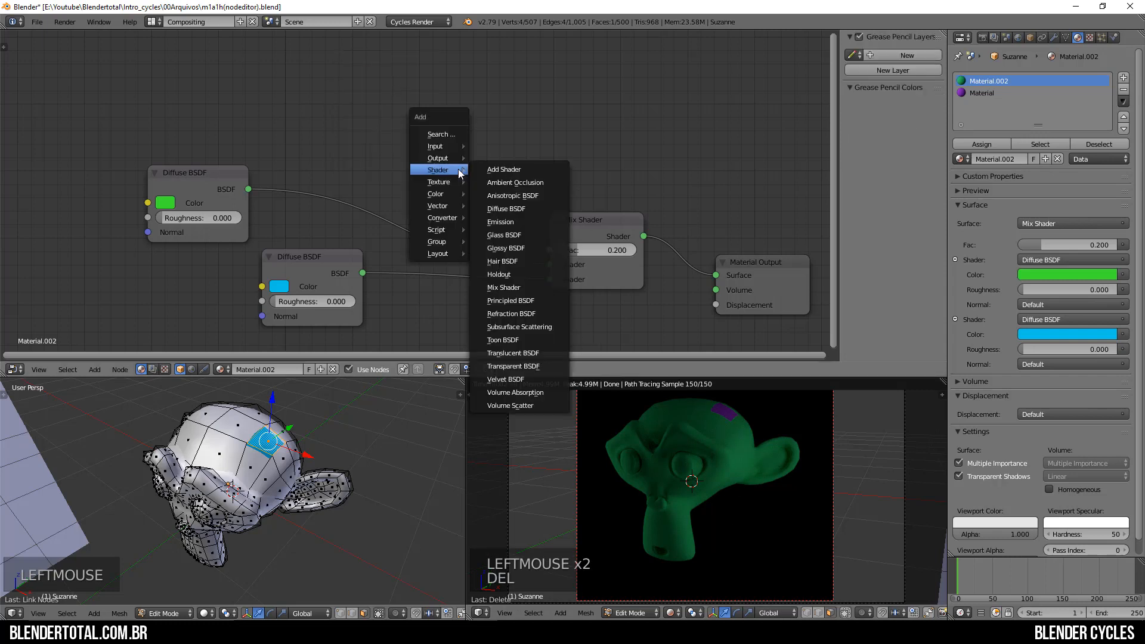
pyautogui.moveTo(456, 145)
pyautogui.click(498, 172)
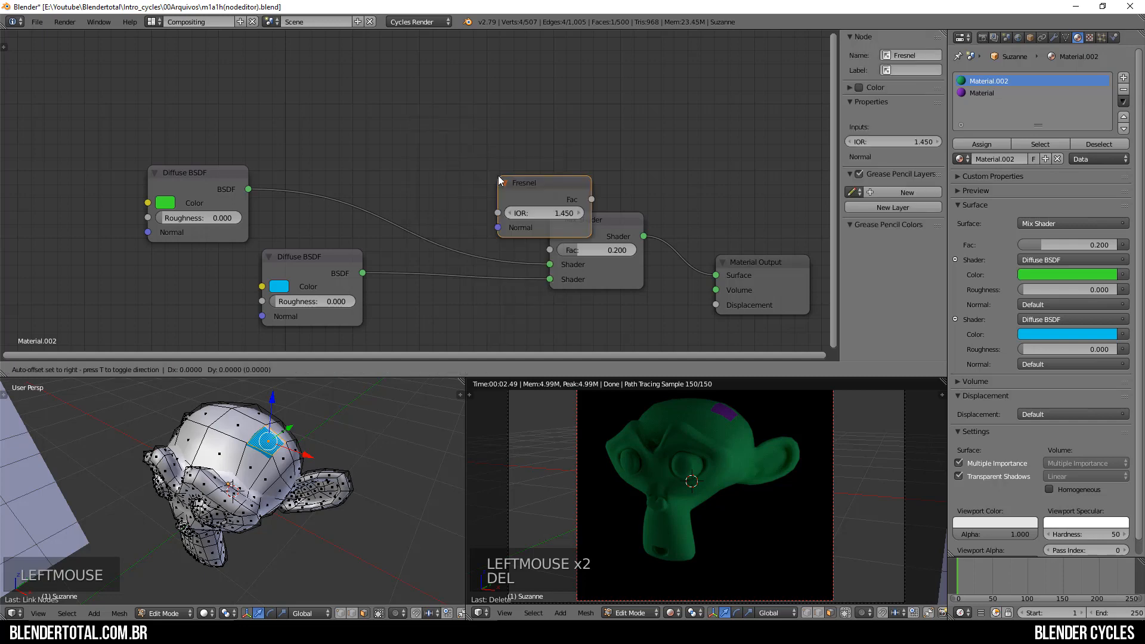
pyautogui.click(379, 96)
# Delete the light blue Diffuse BSDF node.
pyautogui.scroll(-4, 693, 450)
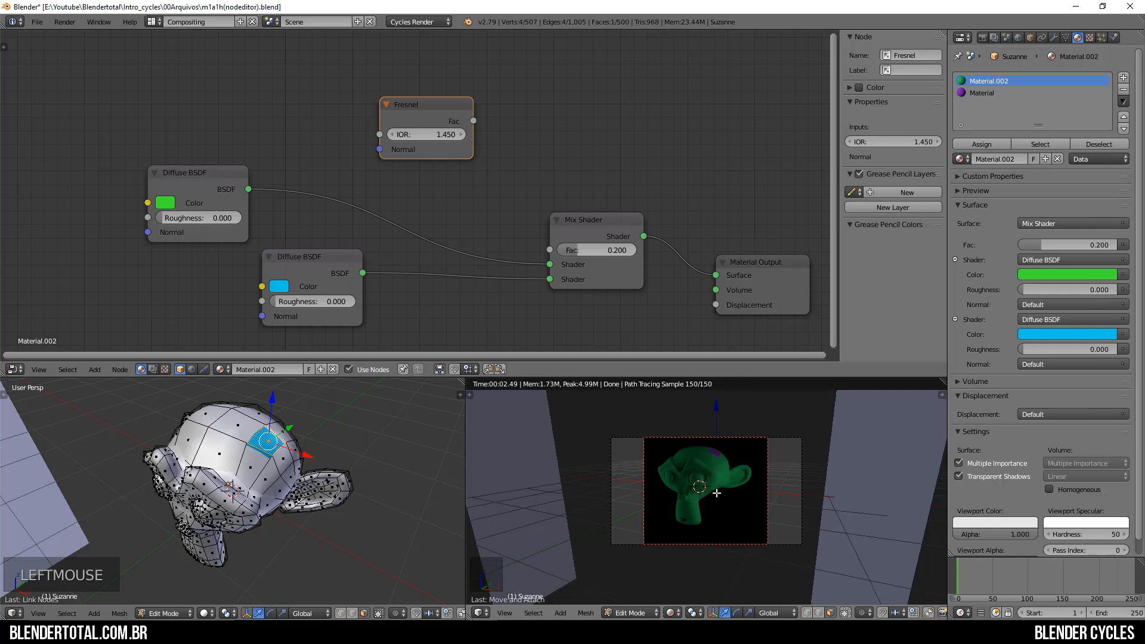
pyautogui.click(313, 264)
pyautogui.press('Delete')
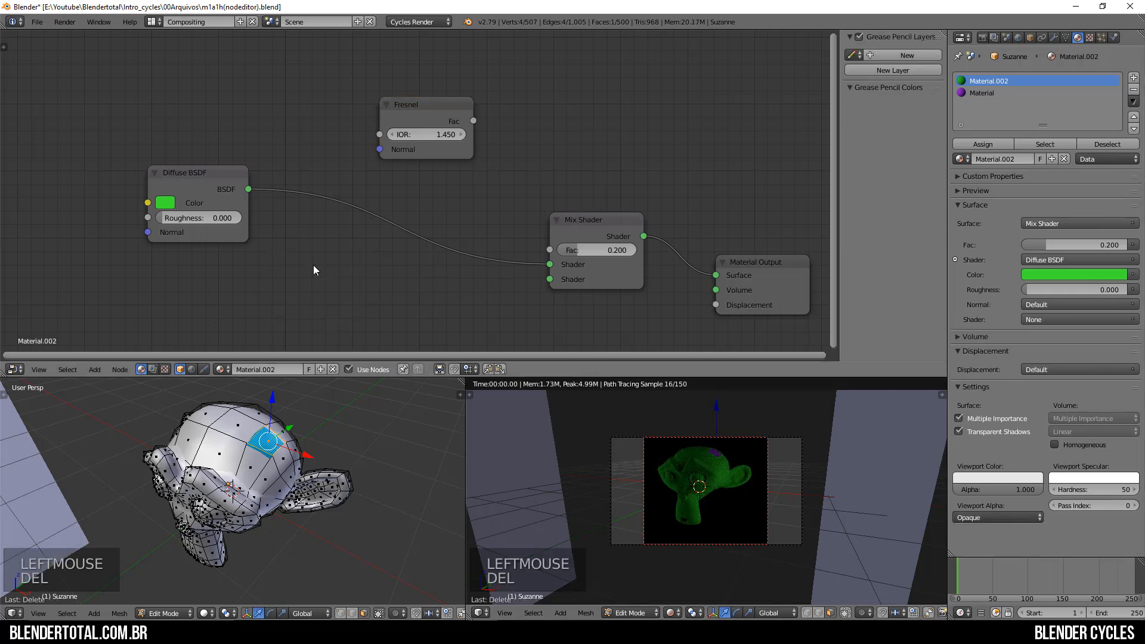
pyautogui.hotkey('shift', 'a')
pyautogui.moveTo(311, 283)
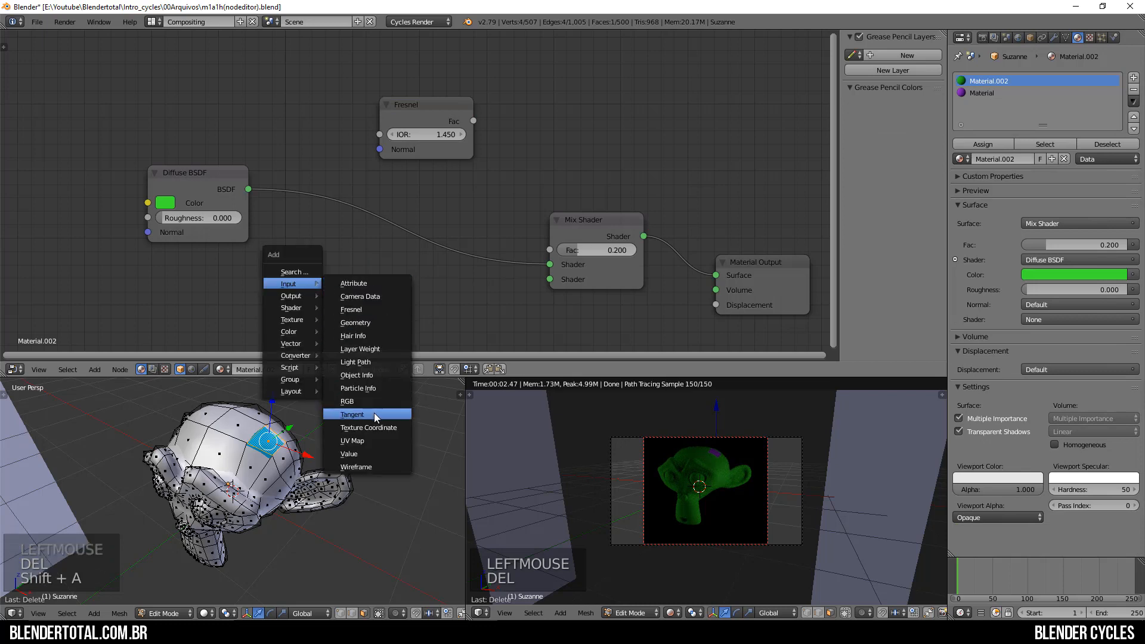
pyautogui.click(351, 309)
pyautogui.click(267, 257)
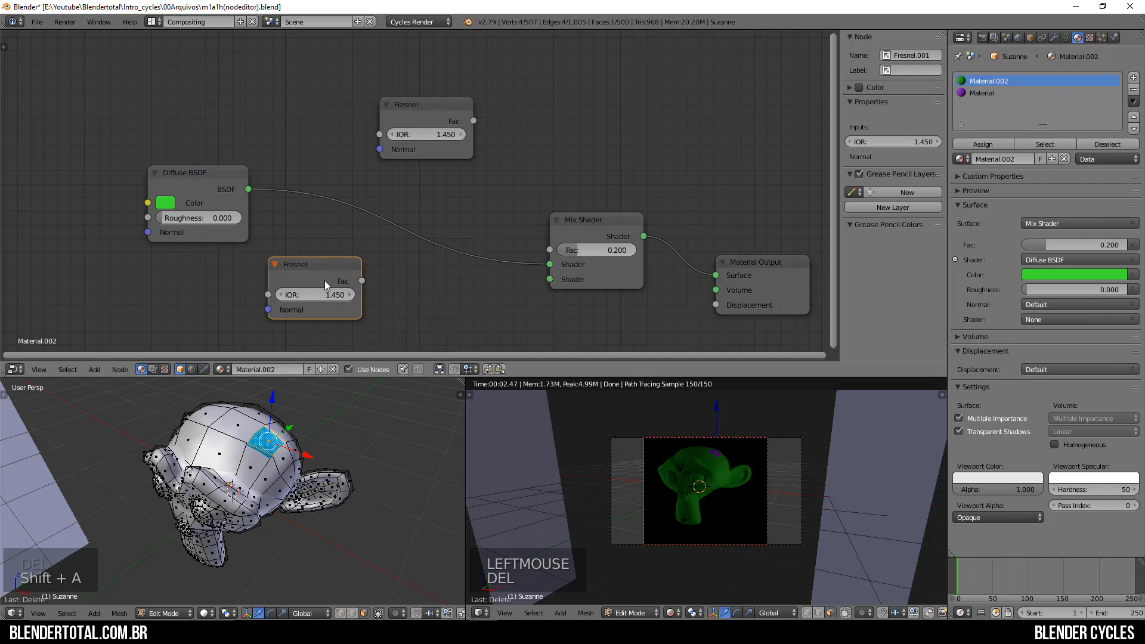
pyautogui.press('Delete')
# Add a Glossy BSDF shader below the green Diffuse BSDF and link it to the Mix Shader's second Shader input.
pyautogui.hotkey('shift', 'a')
pyautogui.moveTo(296, 329)
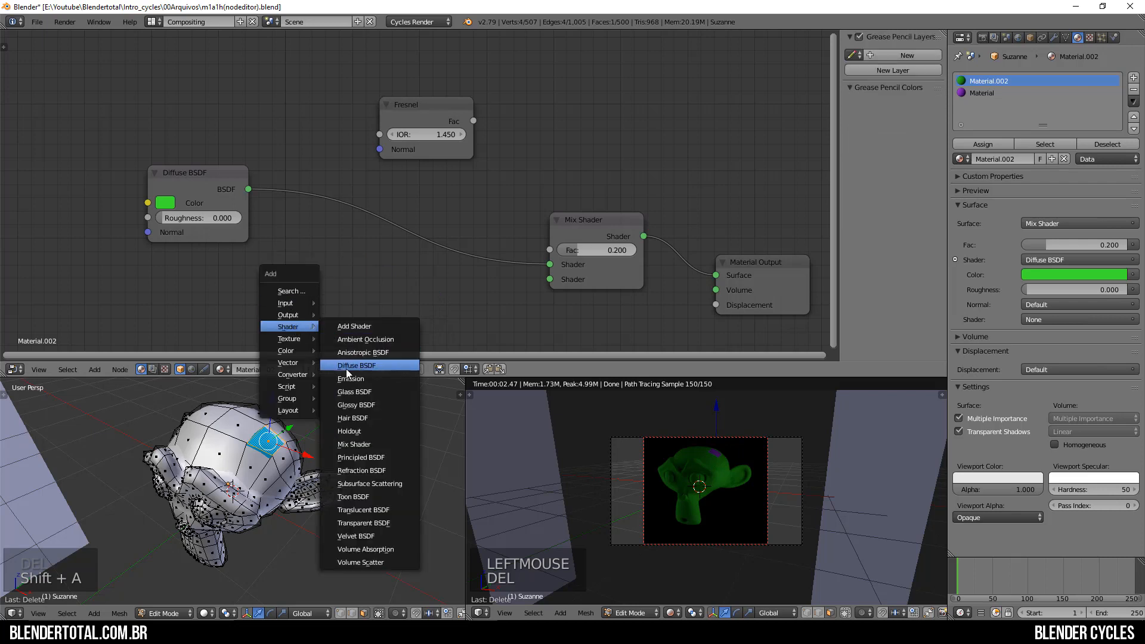
pyautogui.click(366, 408)
pyautogui.moveTo(401, 279); pyautogui.dragTo(549, 279)
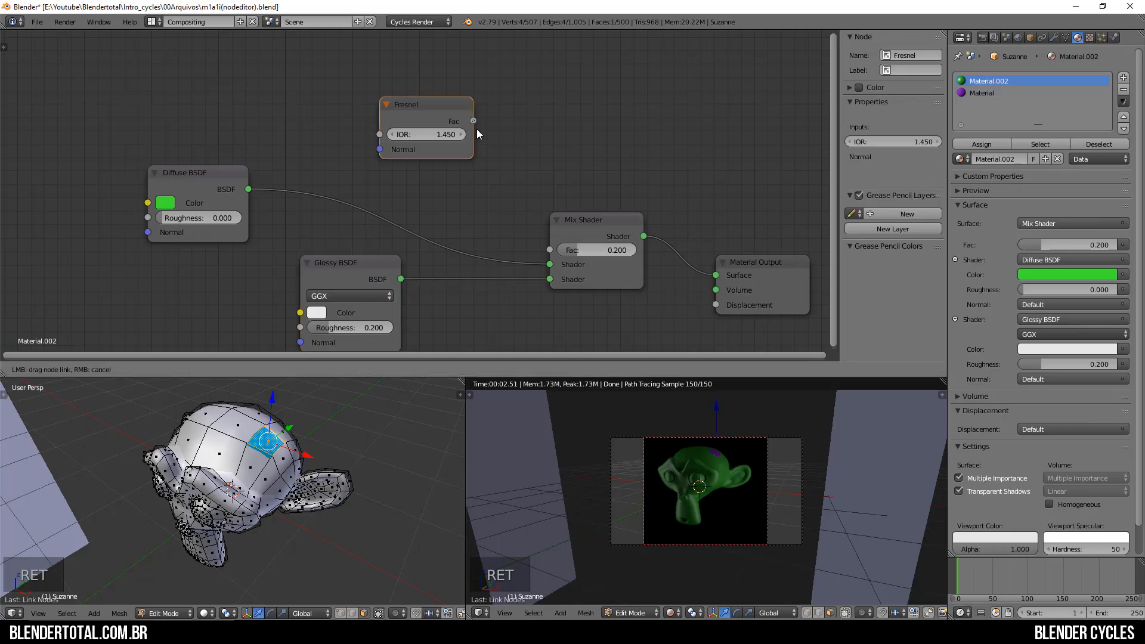
# Link the Fresnel node to the Mix Shader's Fac input and set the Glossy BSDF's roughness to 0.
pyautogui.moveTo(475, 123); pyautogui.dragTo(549, 250)
pyautogui.scroll(2, 707, 496)
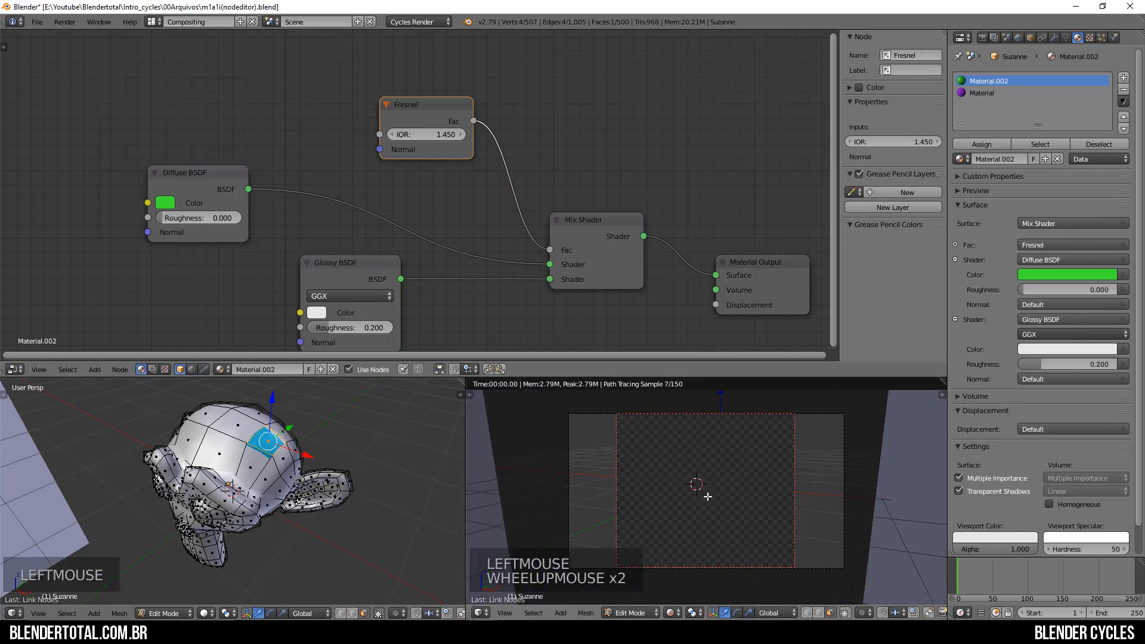
pyautogui.scroll(3, 707, 496)
pyautogui.moveTo(357, 327); pyautogui.dragTo(331, 328)
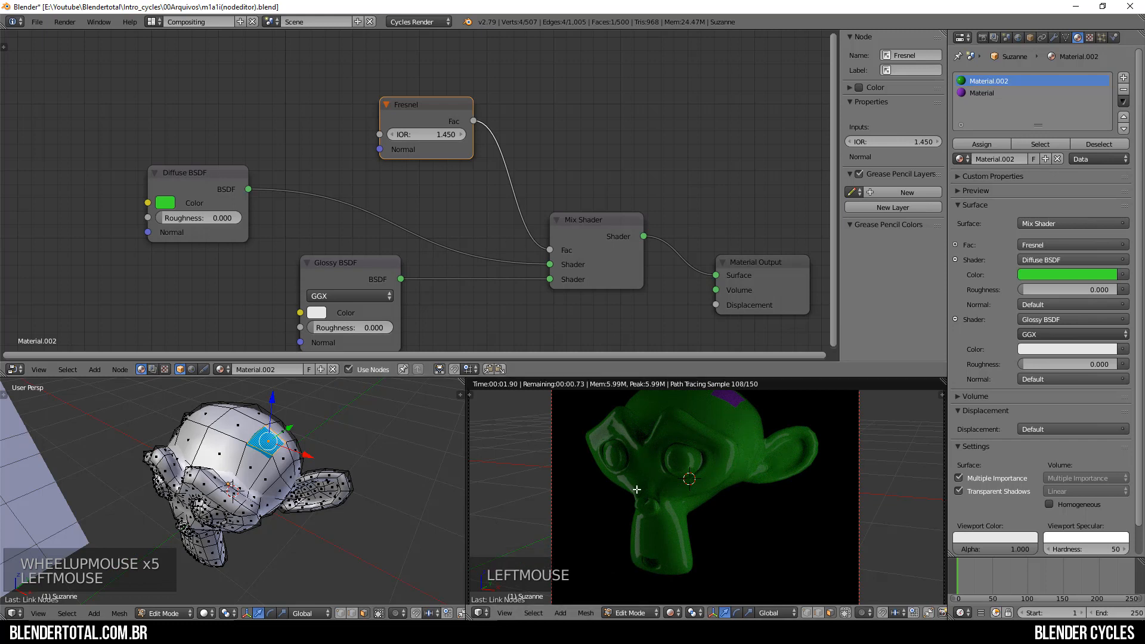
# Place the Fresnel node closer to the Mix Shader and set its IOR to 1.4.
pyautogui.moveTo(436, 106); pyautogui.dragTo(465, 140)
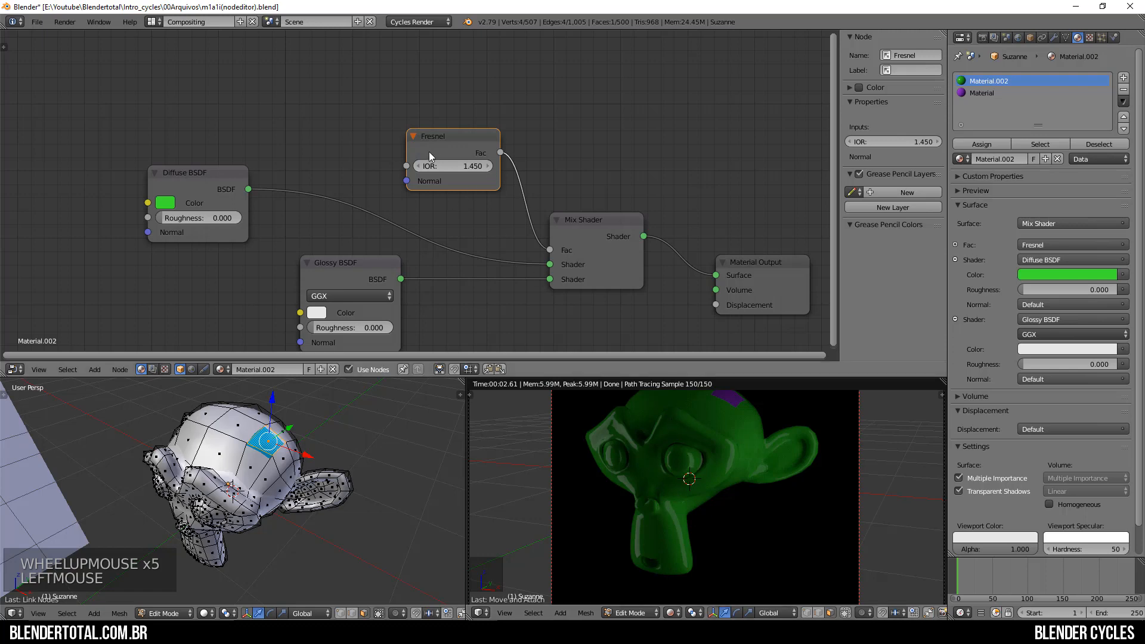
pyautogui.click(447, 166)
pyautogui.write('1.4')
pyautogui.press('Return')
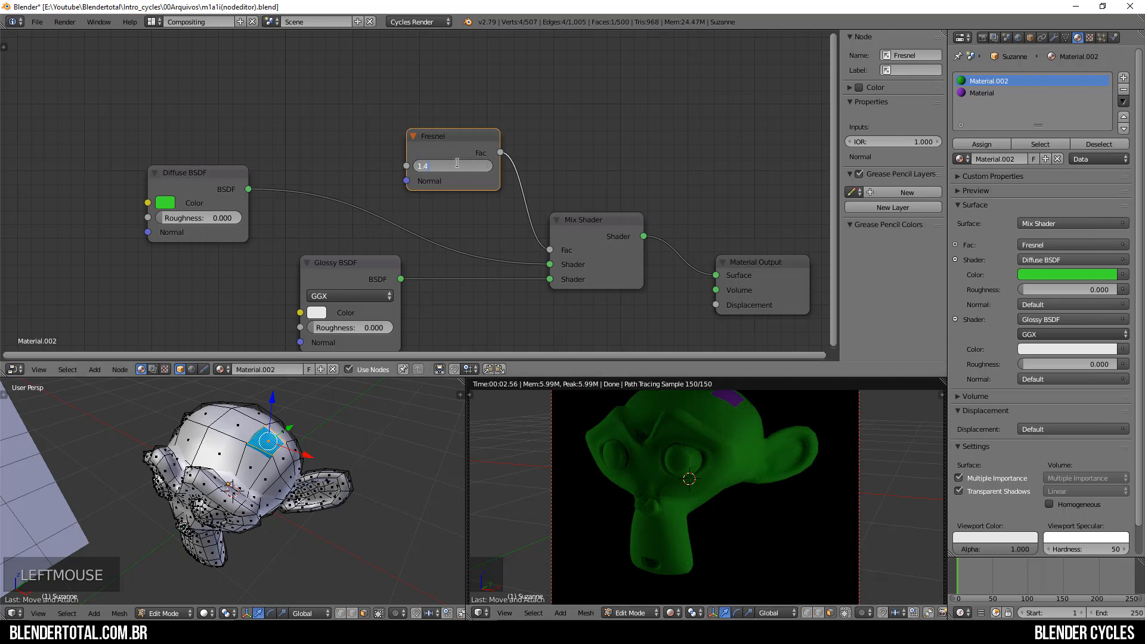
pyautogui.press('Return')
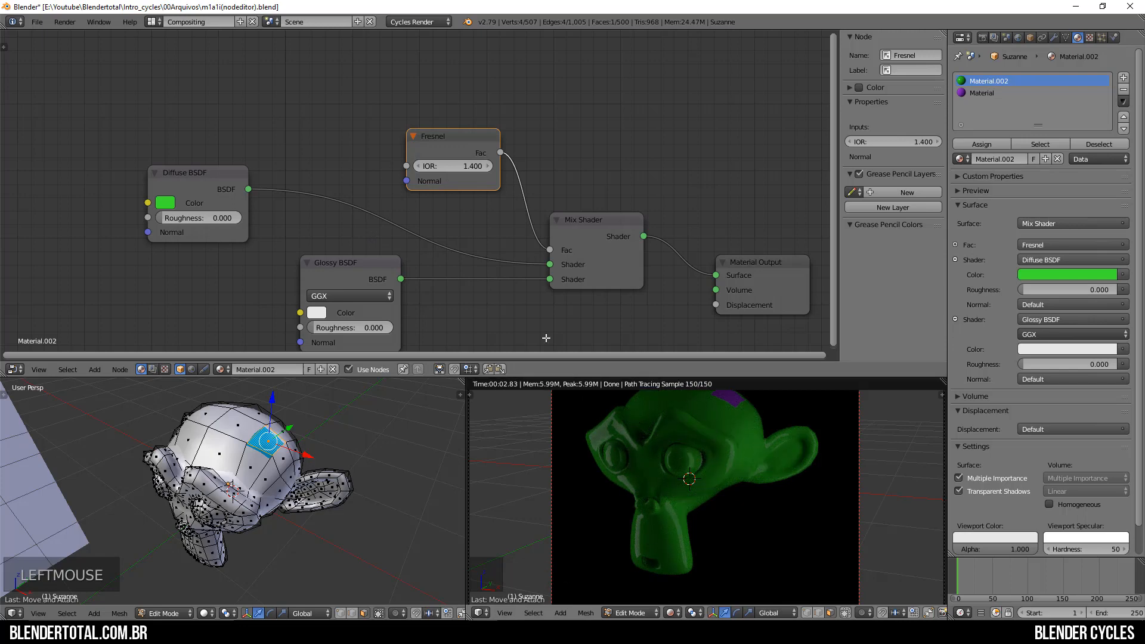
# Compare the rendered reflections by repeatedly unlinking the Fresnel node from the Mix Shader's Fac input and relinking it.
pyautogui.moveTo(549, 250); pyautogui.dragTo(524, 242)
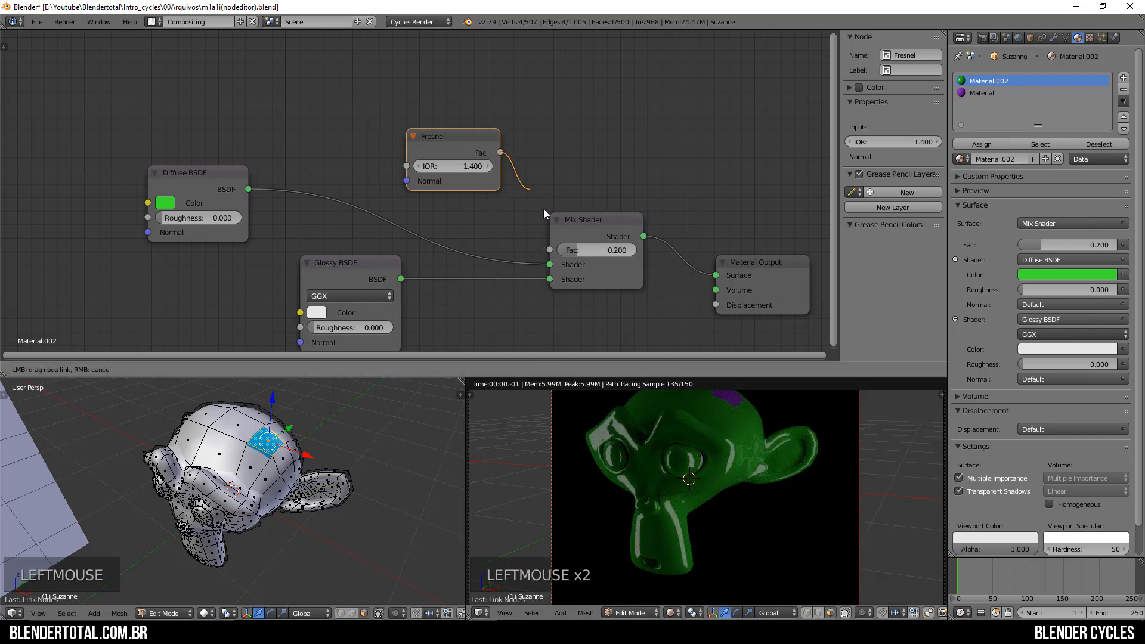
pyautogui.moveTo(500, 152); pyautogui.dragTo(549, 250)
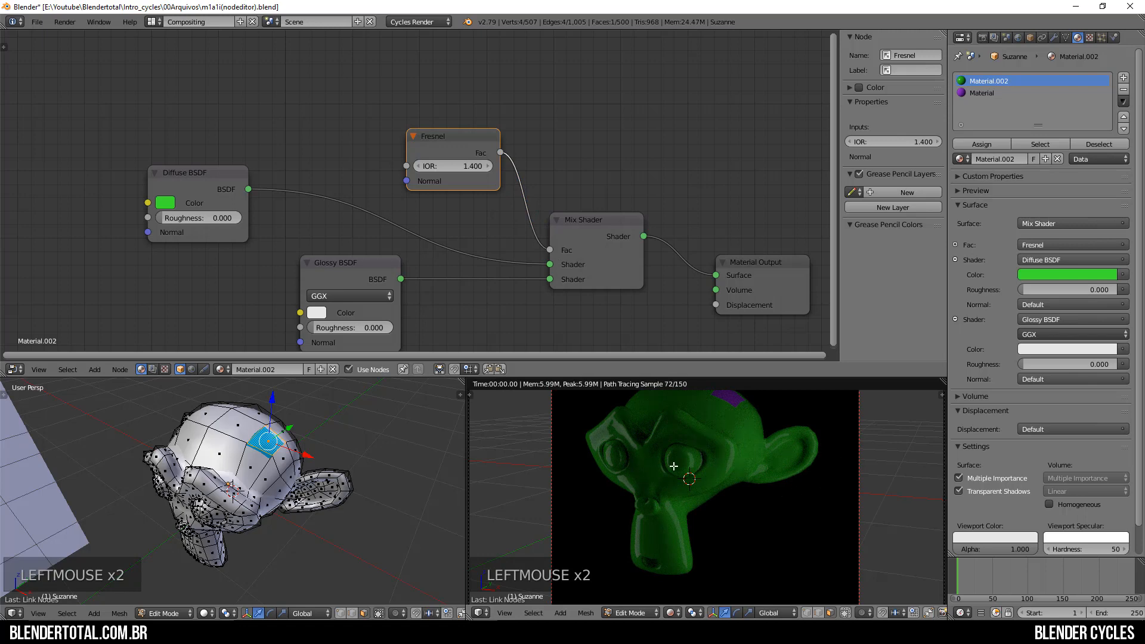
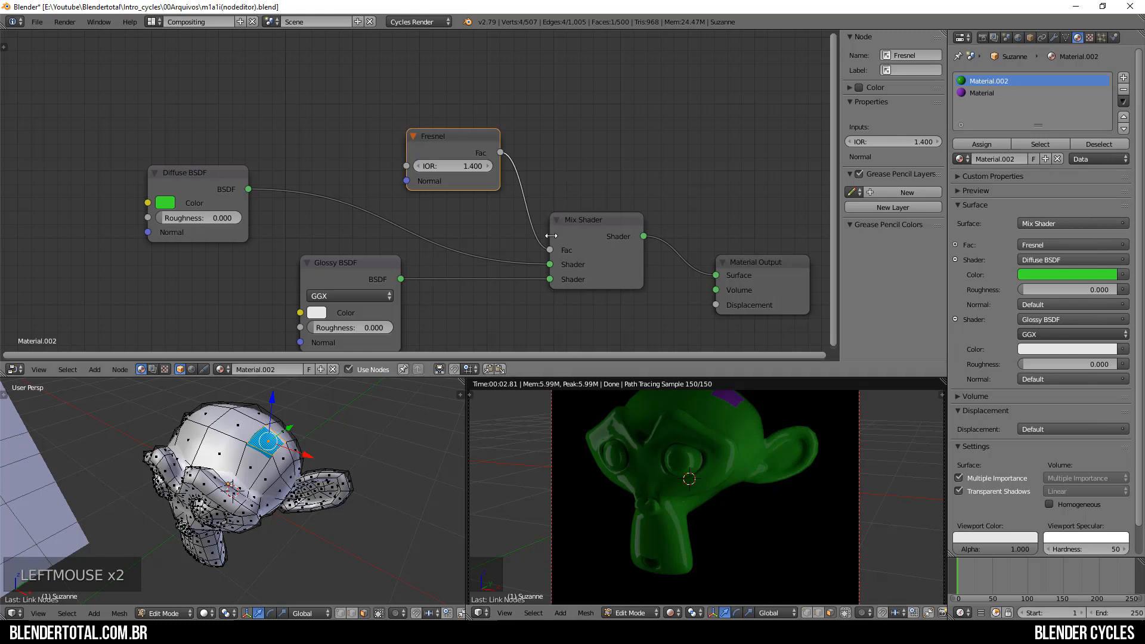
pyautogui.moveTo(549, 250); pyautogui.dragTo(513, 234)
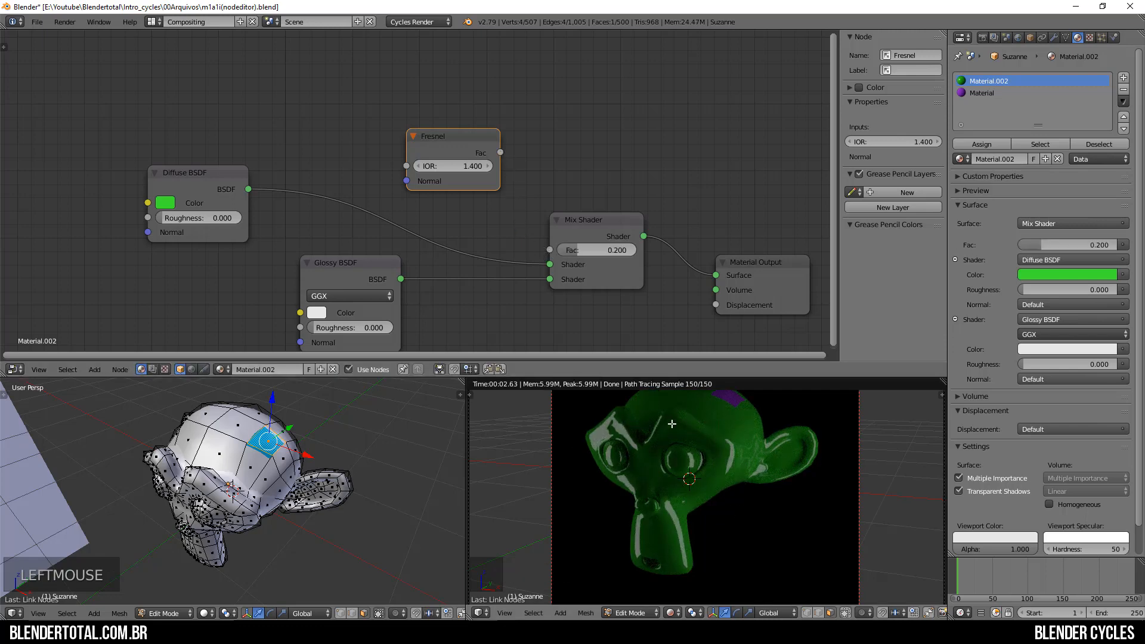
pyautogui.moveTo(499, 179); pyautogui.dragTo(483, 199)
pyautogui.moveTo(483, 152); pyautogui.dragTo(550, 250)
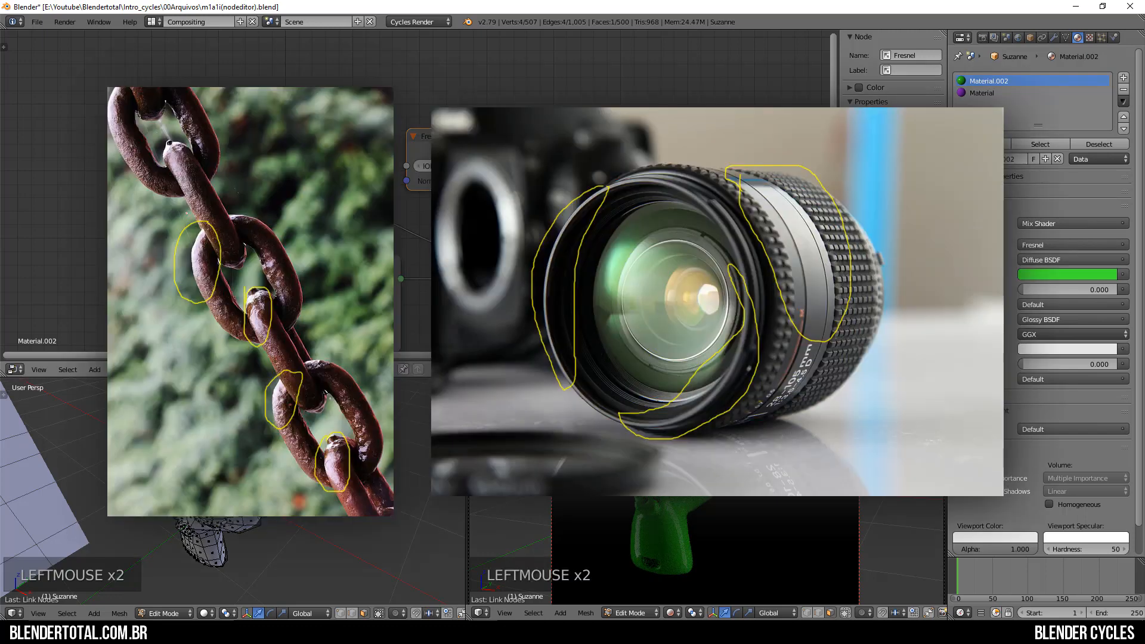
# Unlink the Fresnel node from the Mix Shader's Fac input and spread the nodes apart to make room.
pyautogui.moveTo(620, 185); pyautogui.dragTo(671, 185)
pyautogui.moveTo(486, 188); pyautogui.dragTo(536, 189)
pyautogui.moveTo(346, 138); pyautogui.dragTo(348, 108)
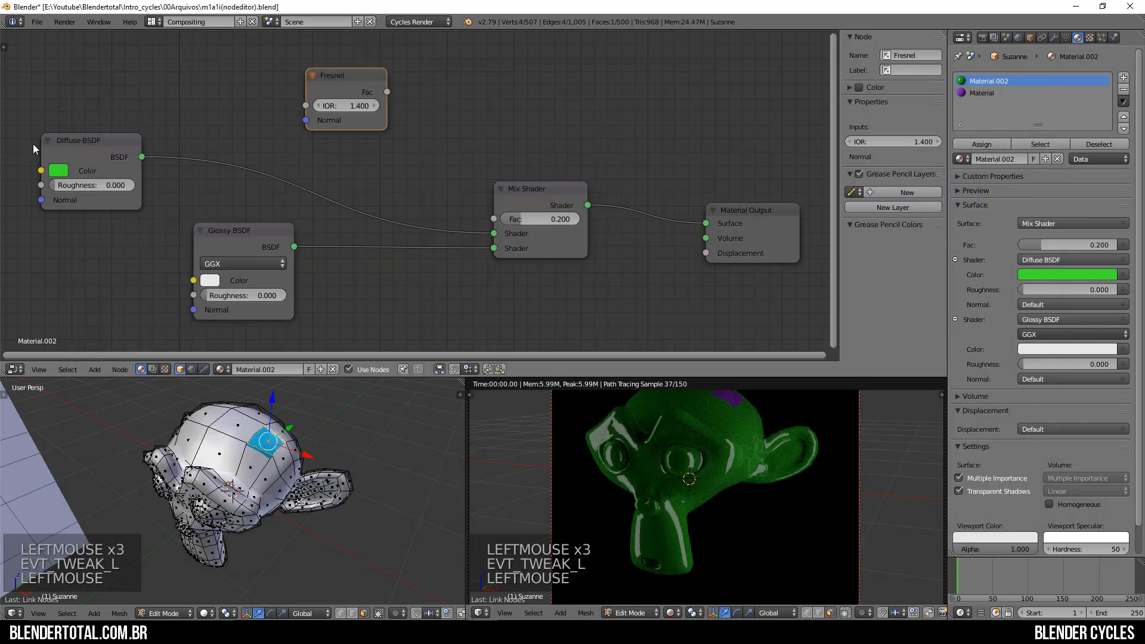
# Duplicate the green Diffuse BSDF above the Material Output, unlink the Mix Shader from the output, and move the Mix Shader aside.
pyautogui.click(120, 165)
pyautogui.hotkey('shift', 'd')
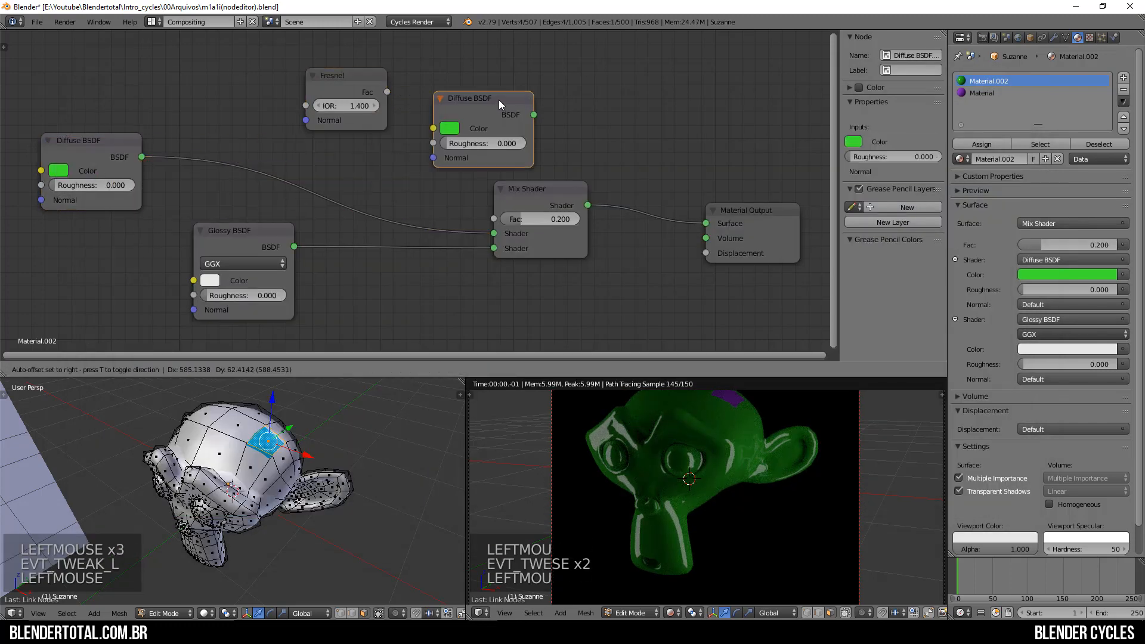
pyautogui.click(579, 90)
pyautogui.moveTo(705, 224); pyautogui.dragTo(650, 251)
pyautogui.moveTo(524, 194); pyautogui.dragTo(399, 186)
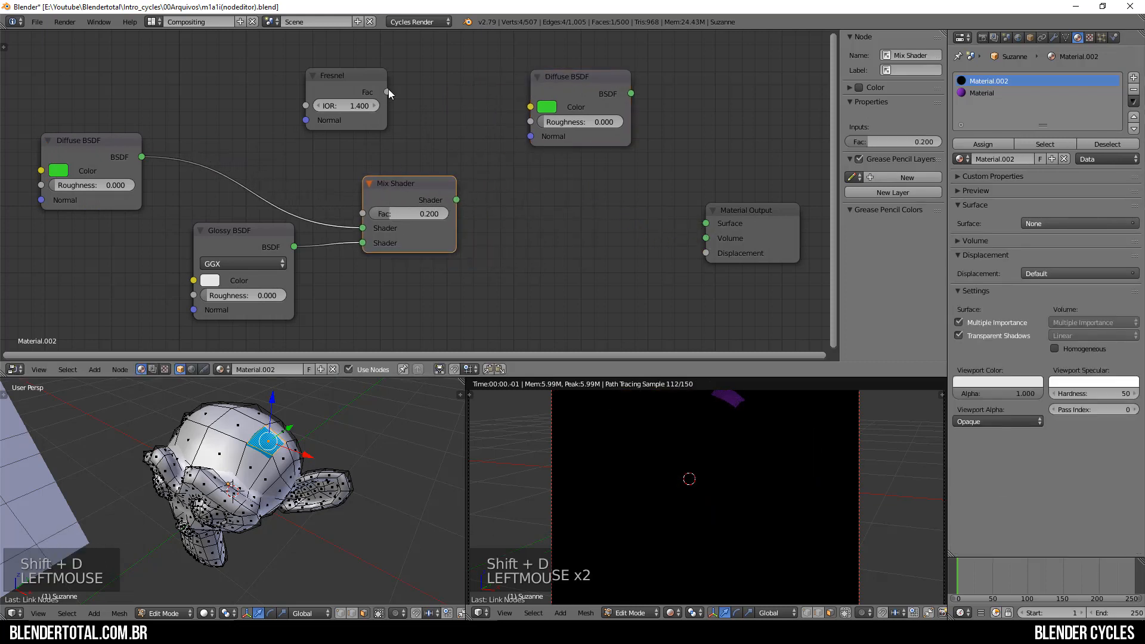
# Preview the Fresnel effect by linking its Fac output to the duplicate Diffuse BSDF's Color and that shader to the Material Output's Surface.
pyautogui.moveTo(388, 91); pyautogui.dragTo(521, 108)
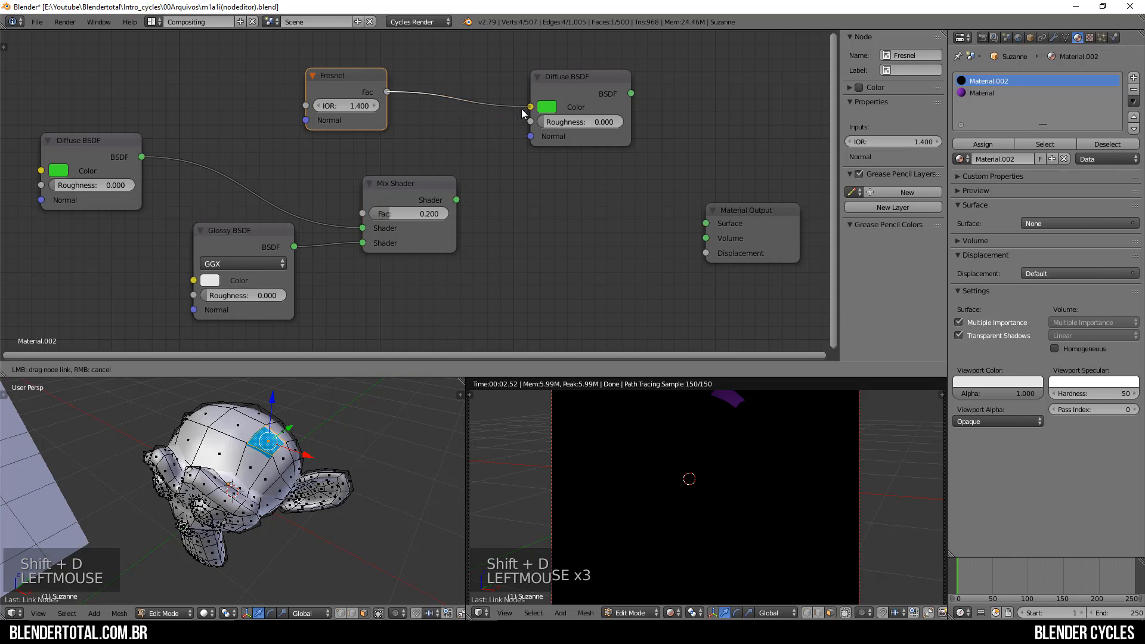
pyautogui.moveTo(325, 90); pyautogui.dragTo(384, 68)
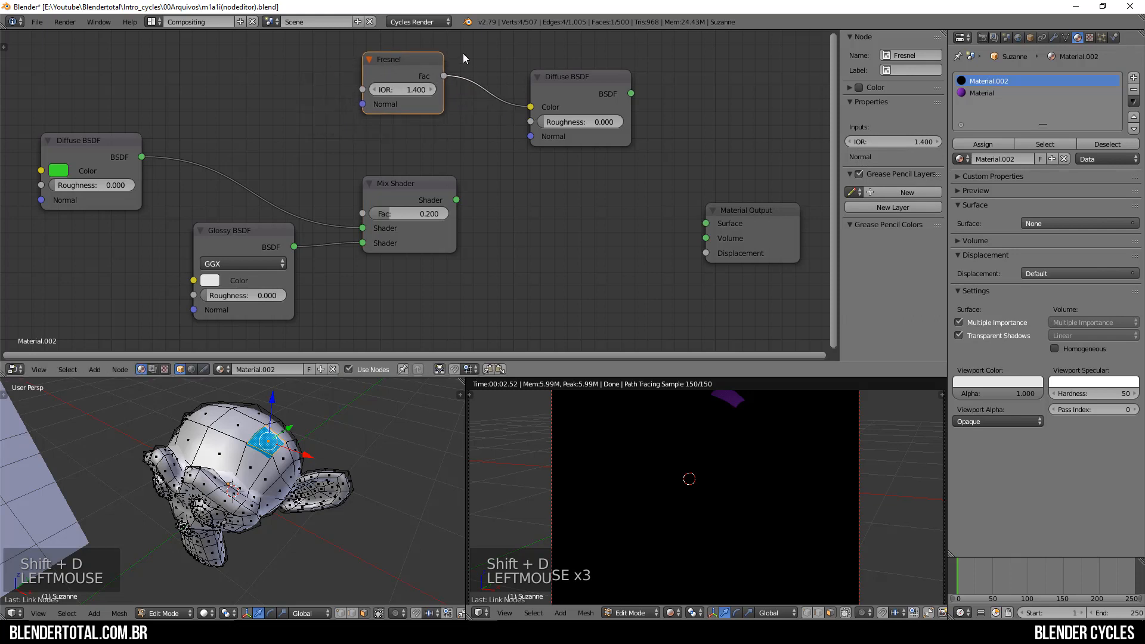
pyautogui.moveTo(631, 94); pyautogui.dragTo(705, 224)
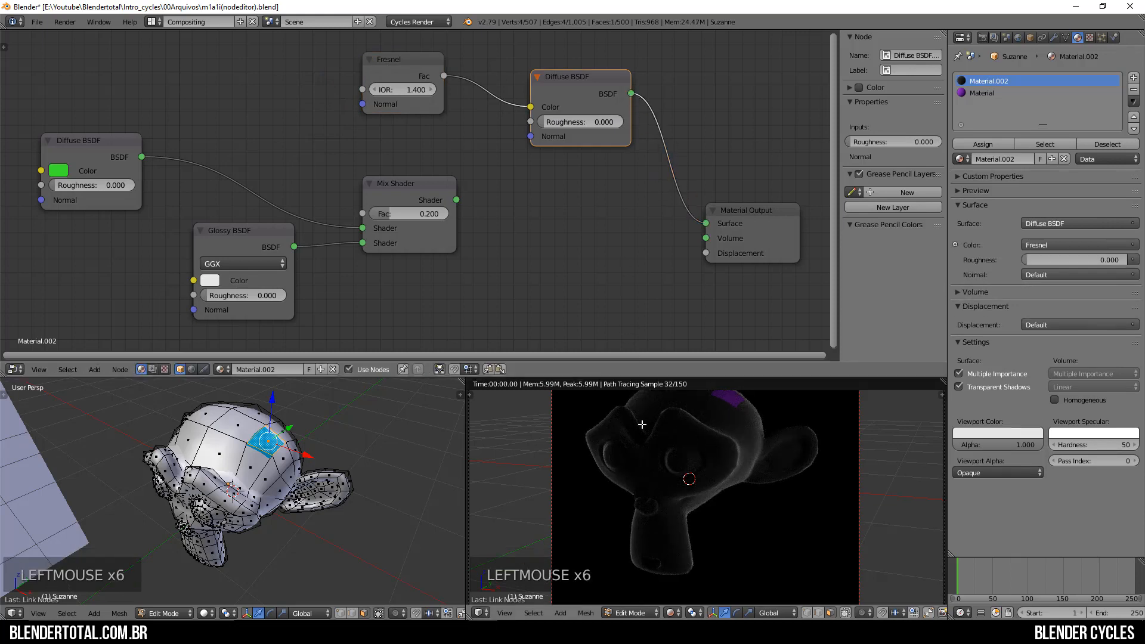
# Leave Edit Mode and move the light plane near Suzanne's ear farther away from the head.
pyautogui.press('Tab')
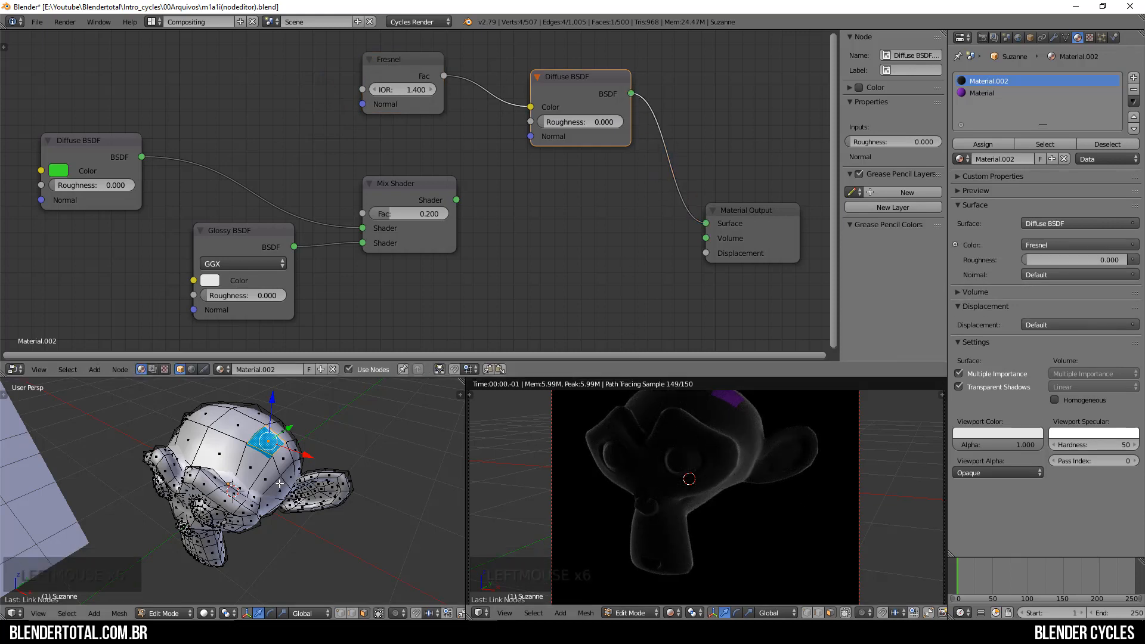
pyautogui.scroll(-6, 319, 528)
pyautogui.rightClick(319, 528)
pyautogui.press('g')
pyautogui.press('g')
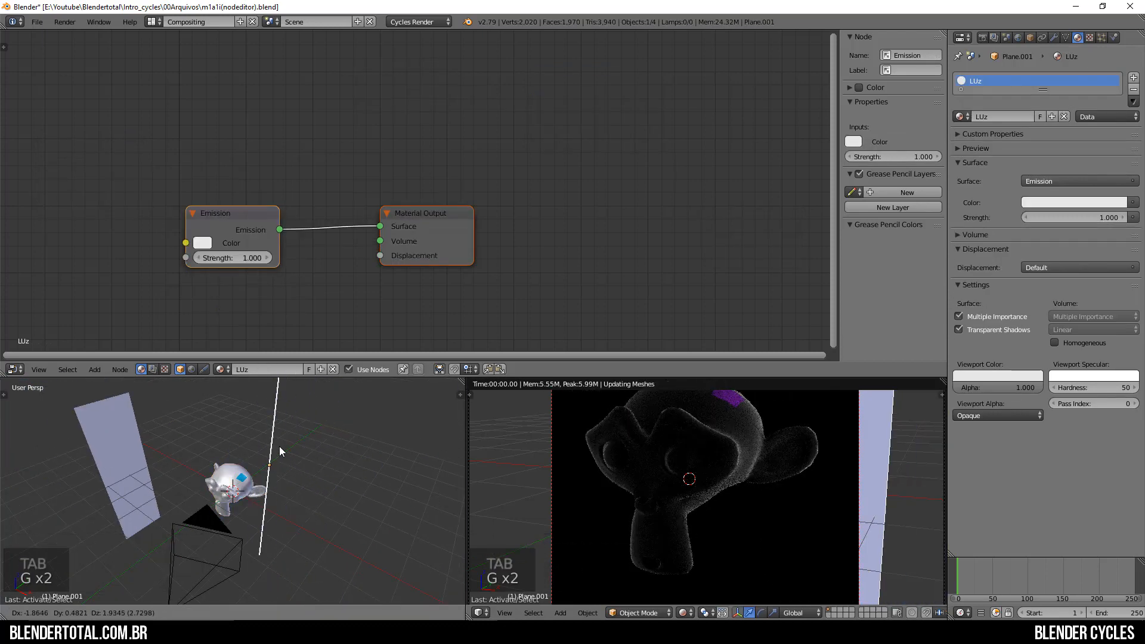
pyautogui.click(327, 480)
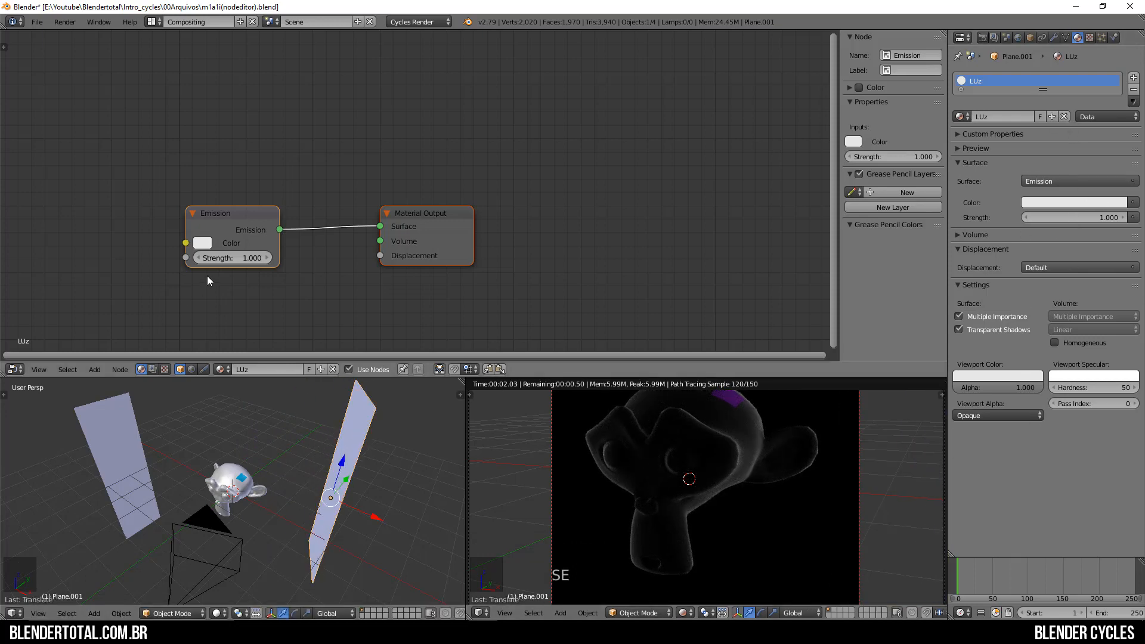
# Set the Emission strength of the light plane's LUz material to 5.
pyautogui.doubleClick(242, 257)
pyautogui.write('5')
pyautogui.press('Return')
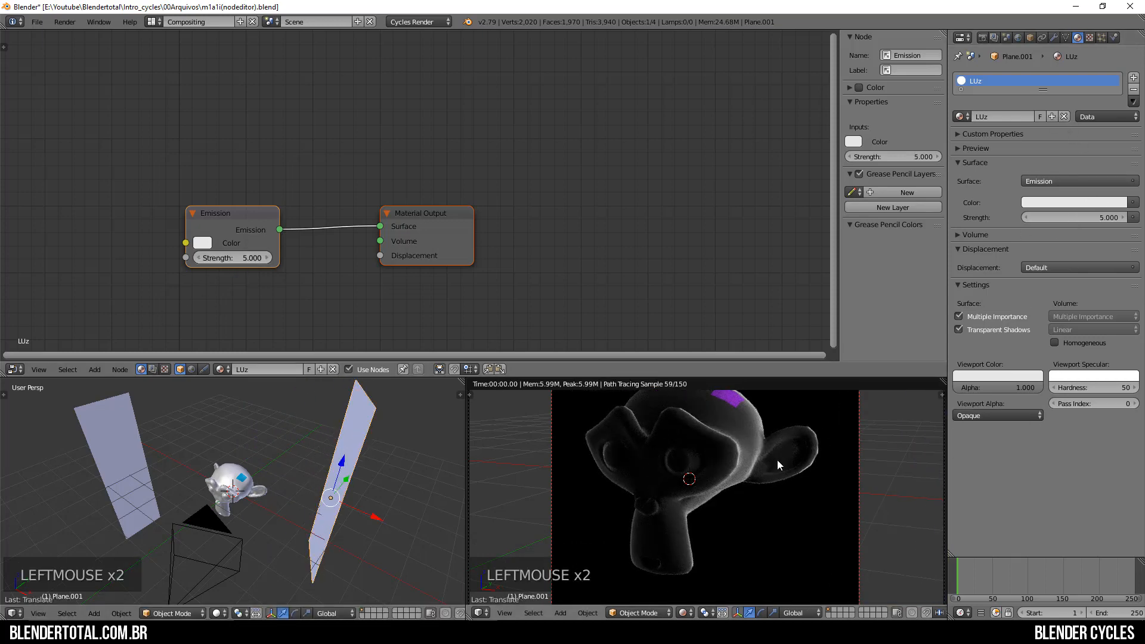
# Rotate the light plane and reposition it beside the camera so it lights Suzanne from the front.
pyautogui.moveTo(305, 483); pyautogui.dragTo(310, 556, button='middle')
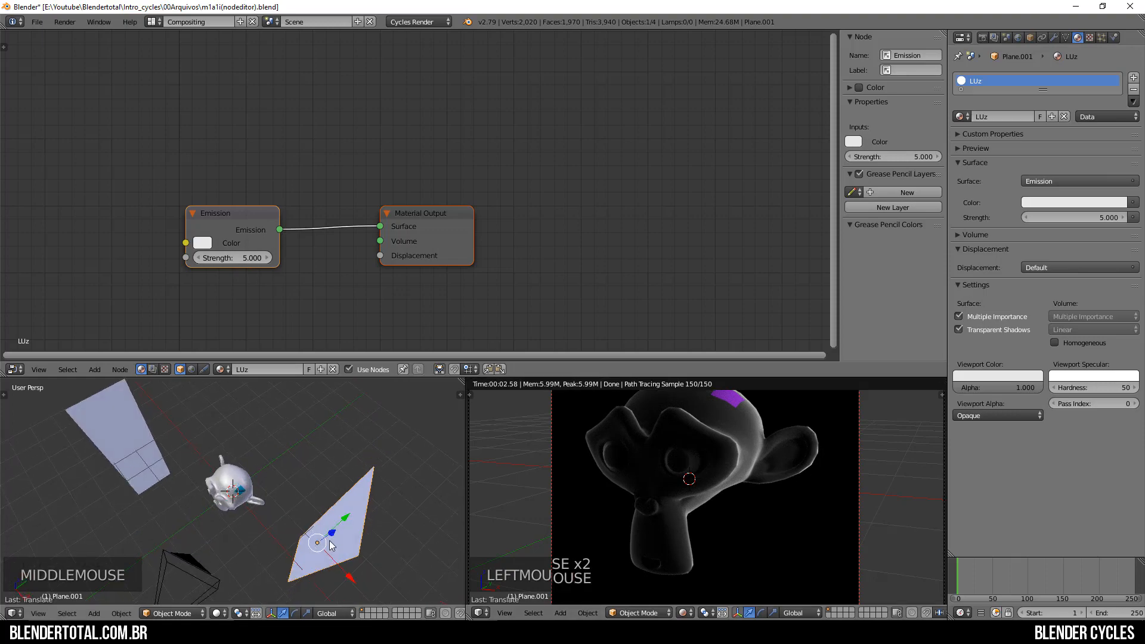
pyautogui.press('g')
pyautogui.press('r')
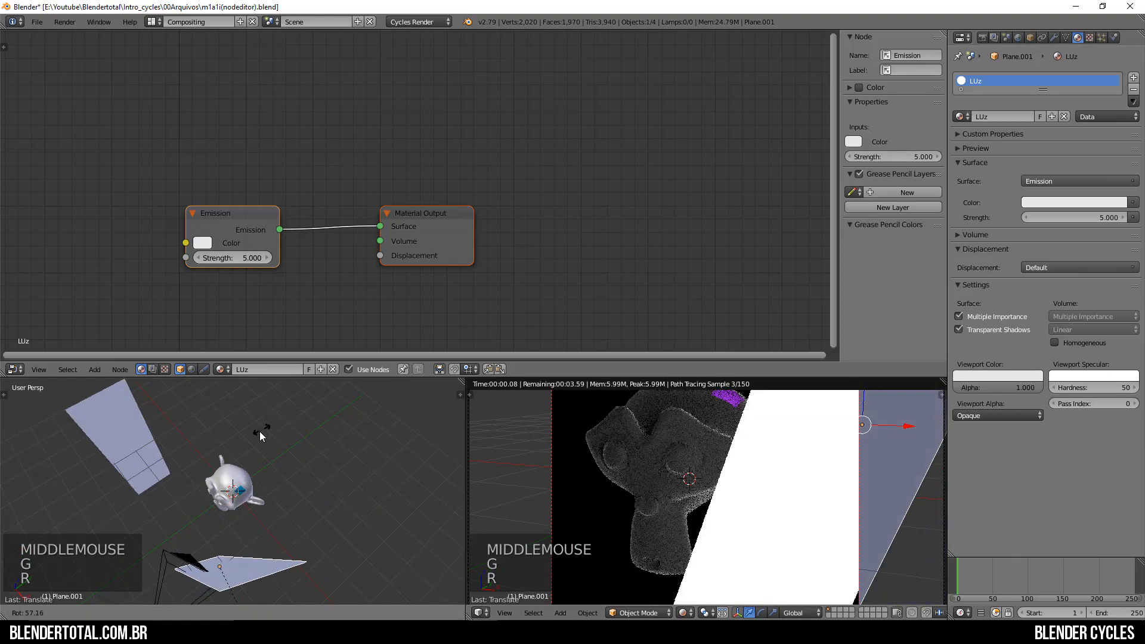
pyautogui.click(268, 429)
pyautogui.press('g')
pyautogui.click(310, 481)
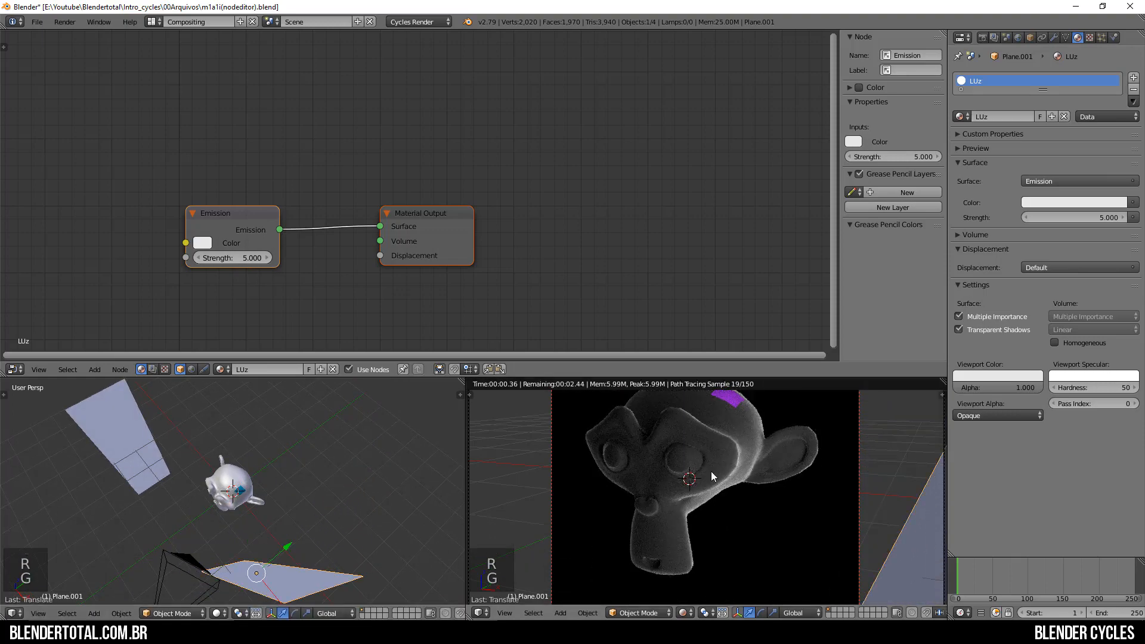
pyautogui.press('g')
pyautogui.press('g')
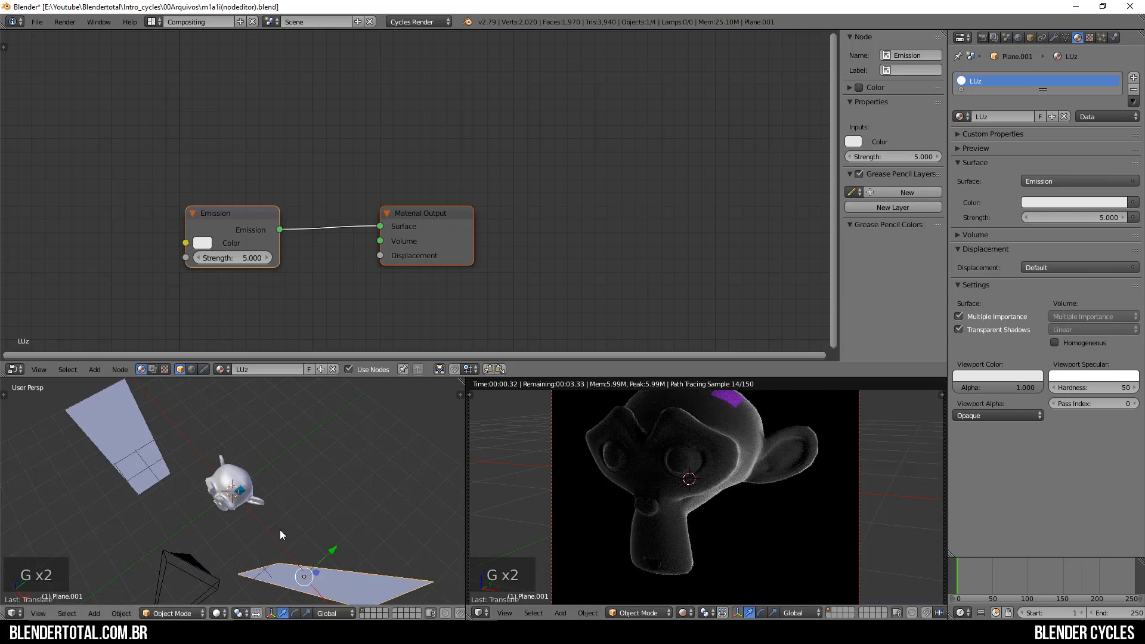
# Relink Suzanne's Fresnel node to the Mix Shader's Fac input and the Mix Shader to the Material Output's Surface.
pyautogui.rightClick(241, 486)
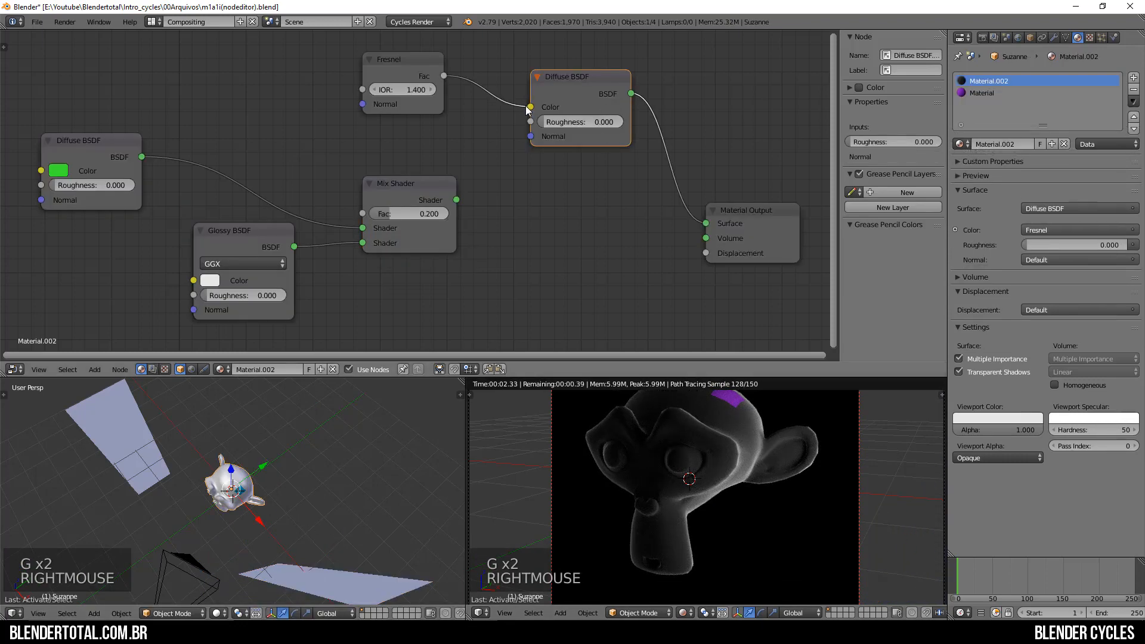
pyautogui.moveTo(530, 106)
pyautogui.mouseDown()
pyautogui.moveTo(477, 142)
pyautogui.moveTo(530, 107)
pyautogui.mouseUp()
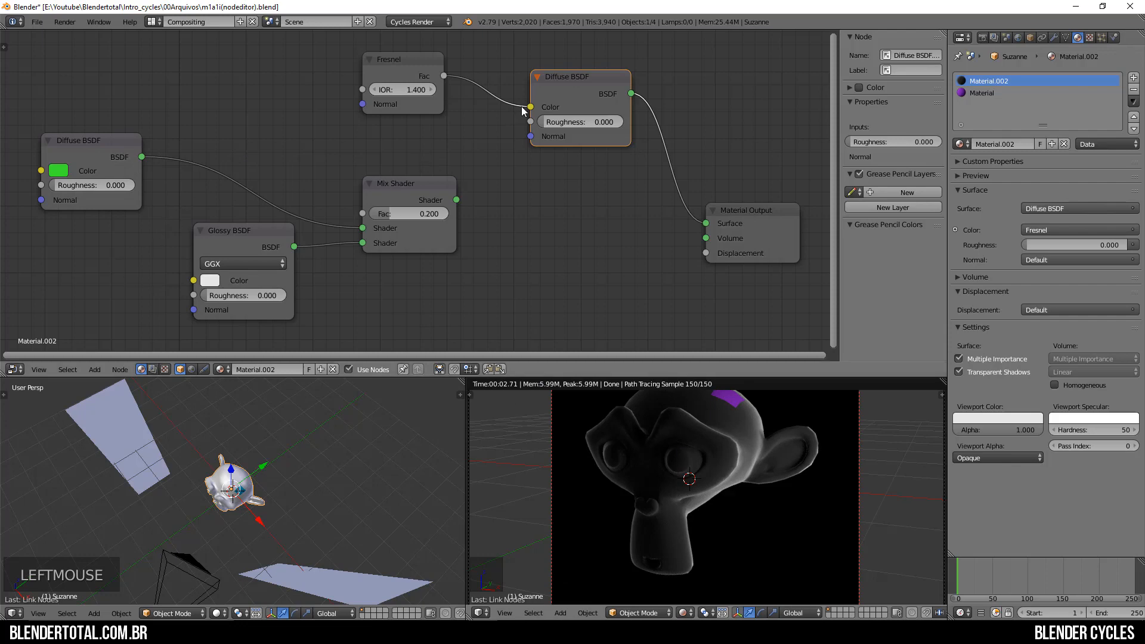
pyautogui.moveTo(522, 108); pyautogui.dragTo(360, 221)
pyautogui.moveTo(408, 74); pyautogui.dragTo(302, 92)
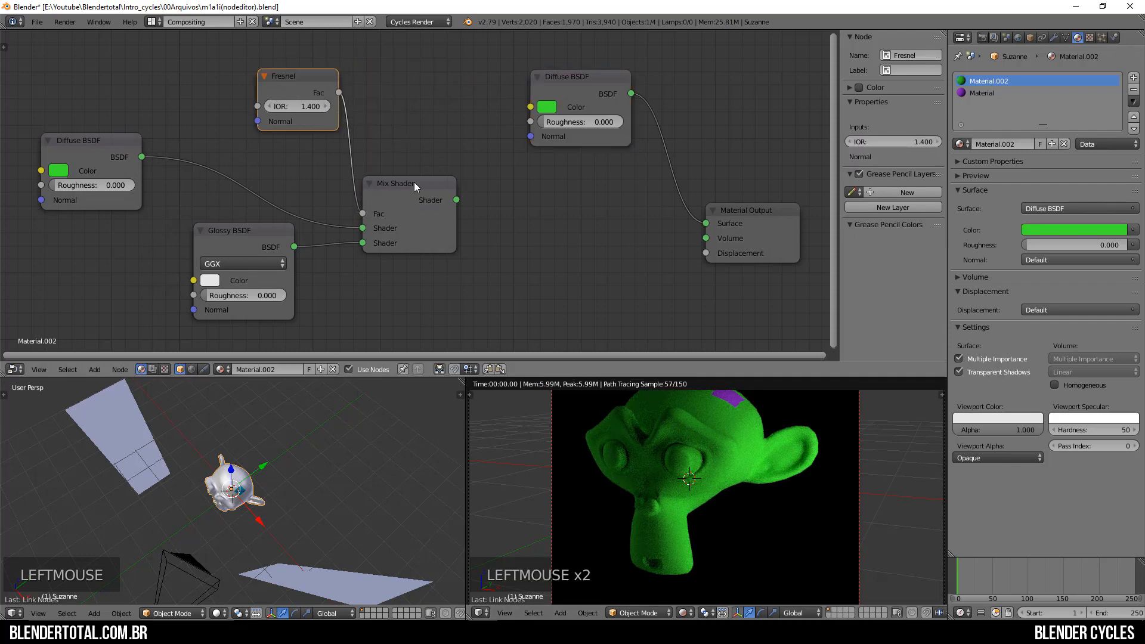
pyautogui.moveTo(463, 203); pyautogui.dragTo(706, 223)
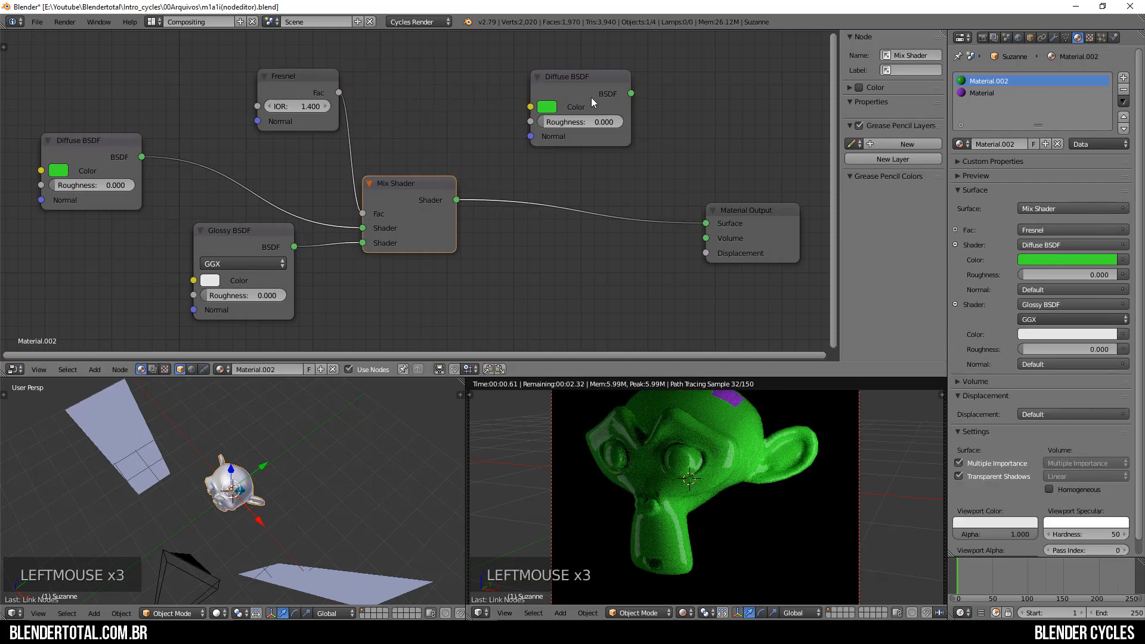
# Delete the unlinked duplicate Diffuse BSDF and arrange the remaining Diffuse and Glossy BSDF nodes closer to the Mix Shader.
pyautogui.moveTo(561, 91); pyautogui.dragTo(535, 81)
pyautogui.press('Delete')
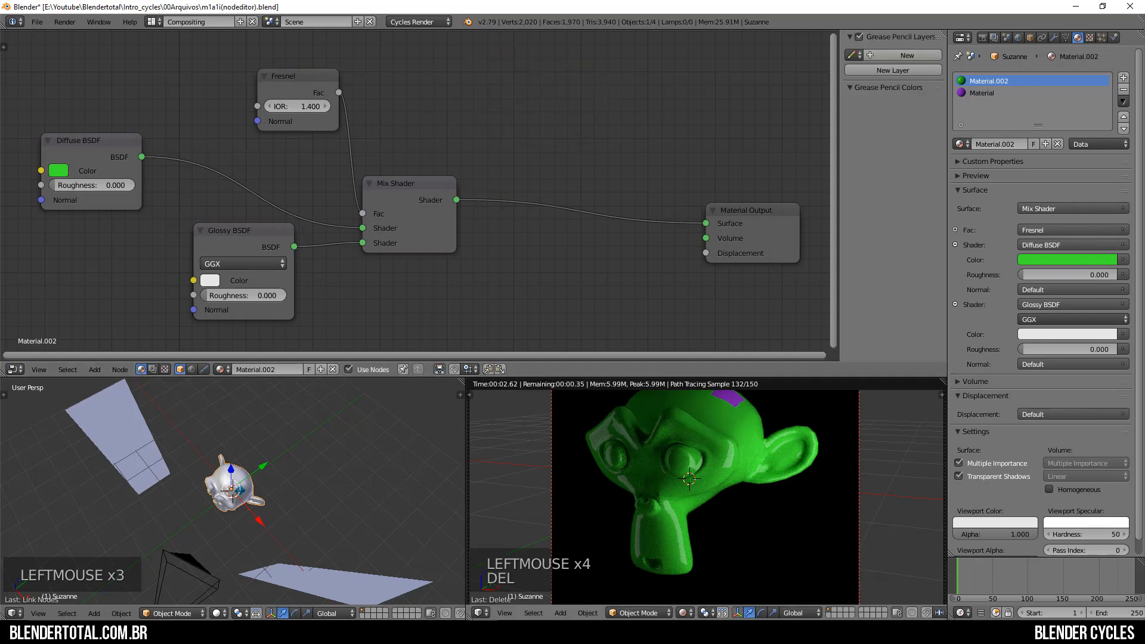
pyautogui.moveTo(191, 177); pyautogui.dragTo(264, 181, button='middle')
pyautogui.moveTo(191, 143); pyautogui.dragTo(281, 121)
pyautogui.moveTo(354, 247); pyautogui.dragTo(305, 248)
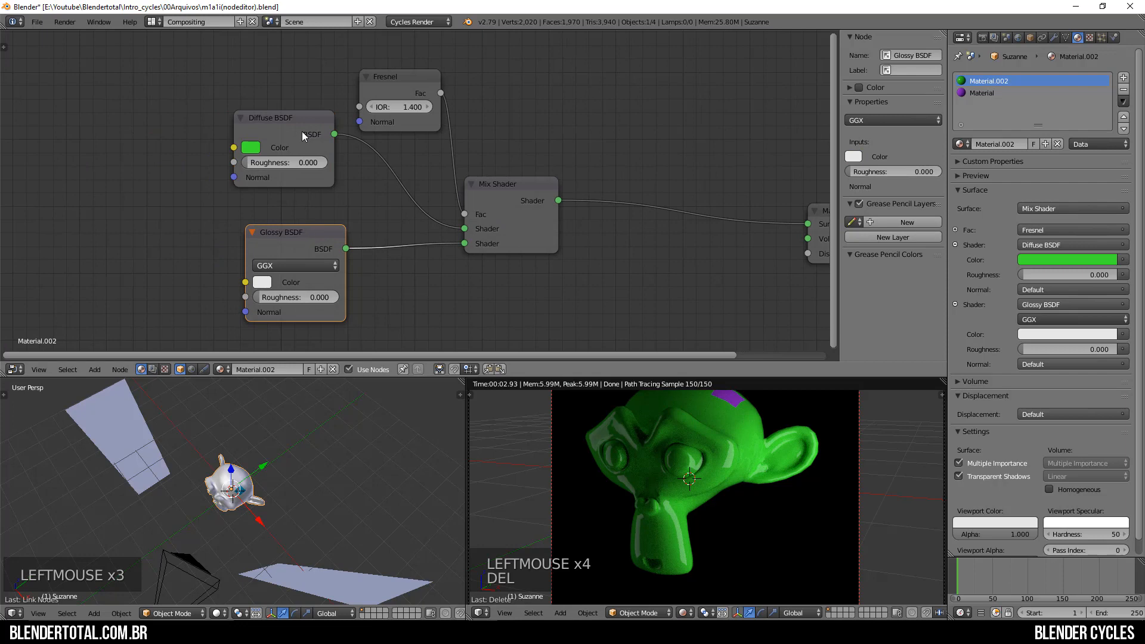
pyautogui.moveTo(301, 135); pyautogui.dragTo(286, 138)
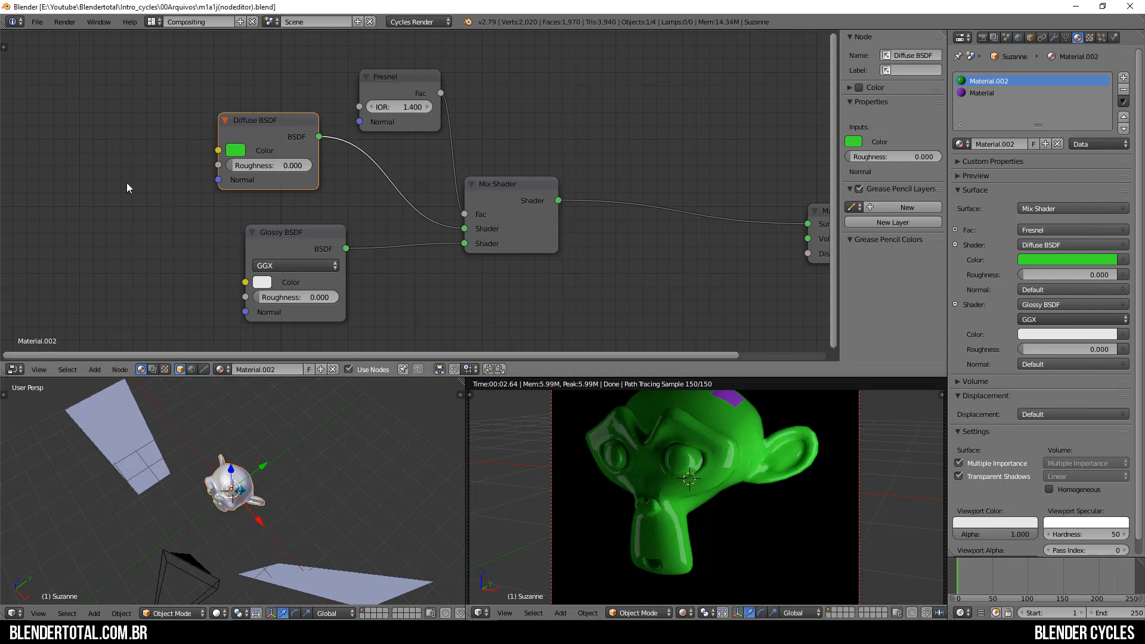
pyautogui.hotkey('shift', 'a')
pyautogui.moveTo(123, 193)
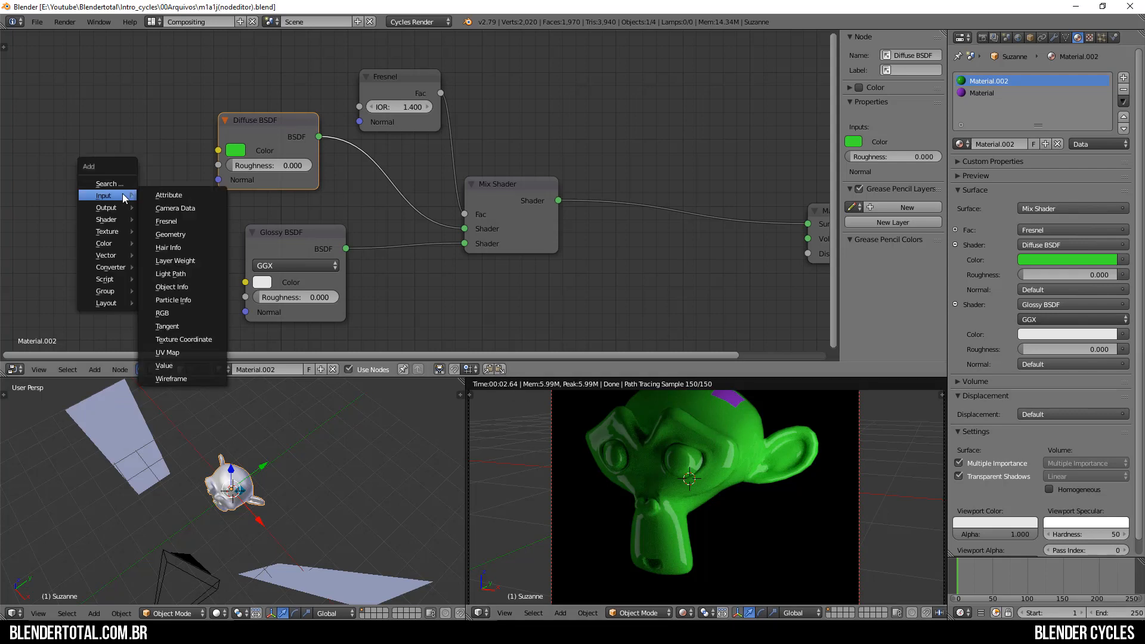
pyautogui.click(173, 313)
pyautogui.click(180, 158)
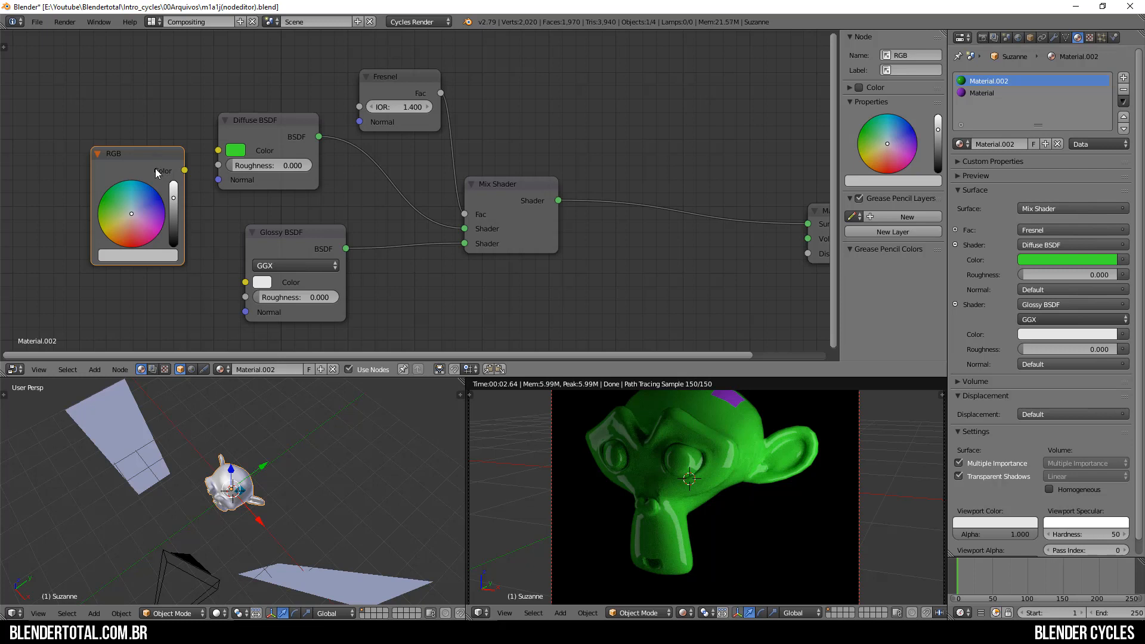
pyautogui.press('x')
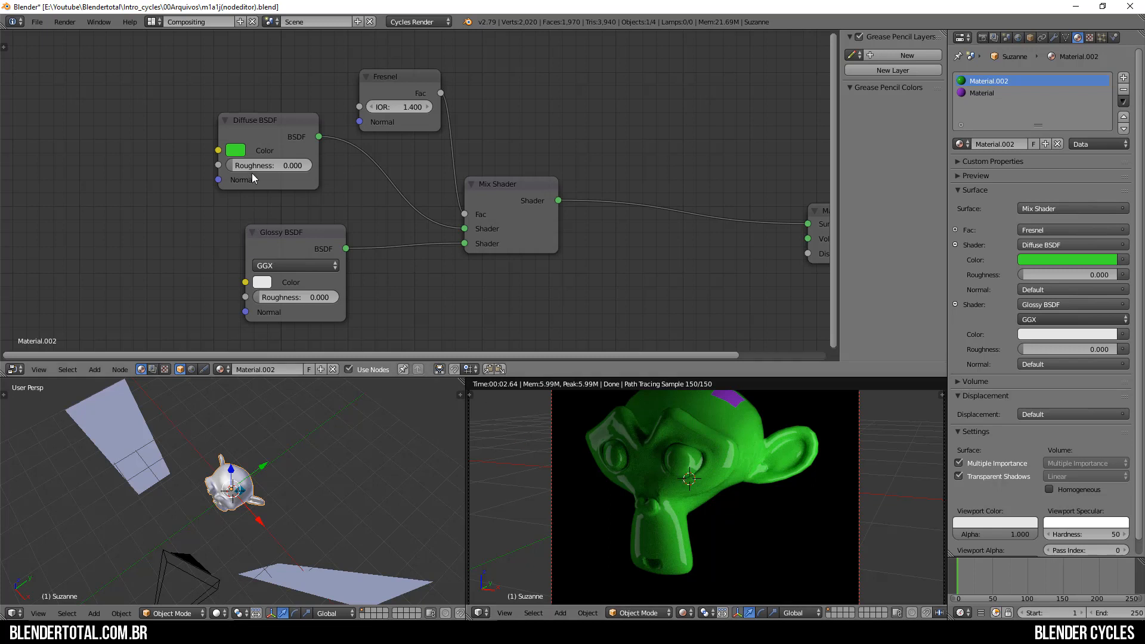
# Add a Noise Texture node before the Diffuse BSDF and link its Color output to the Diffuse BSDF's Color input.
pyautogui.scroll(-3, 257, 176)
pyautogui.moveTo(381, 221); pyautogui.dragTo(519, 226, button='middle')
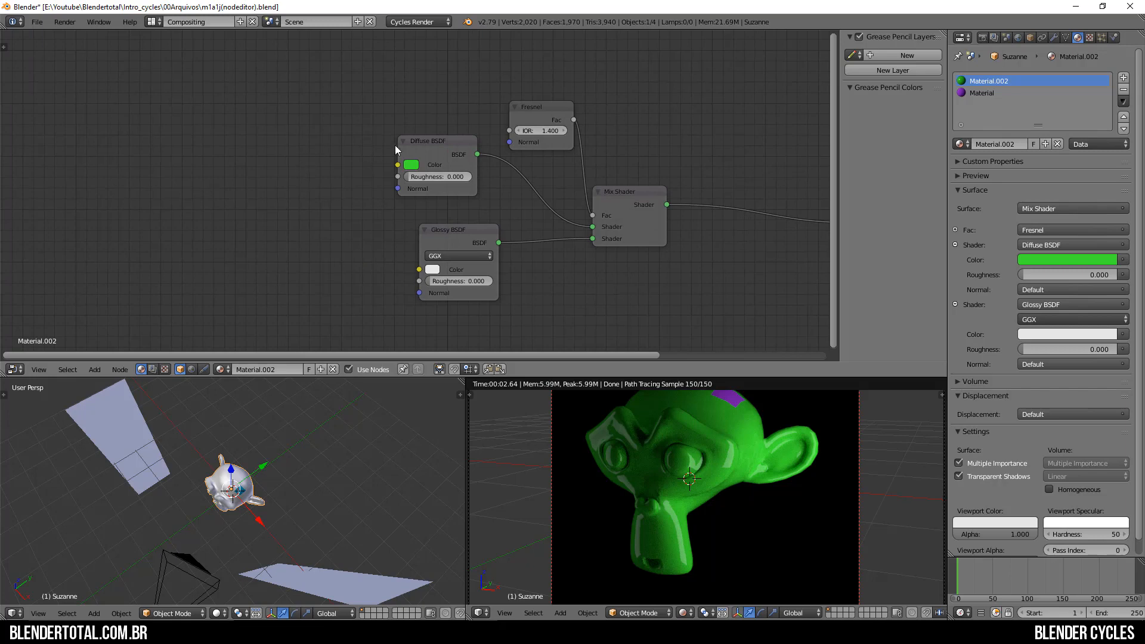
pyautogui.click(437, 147)
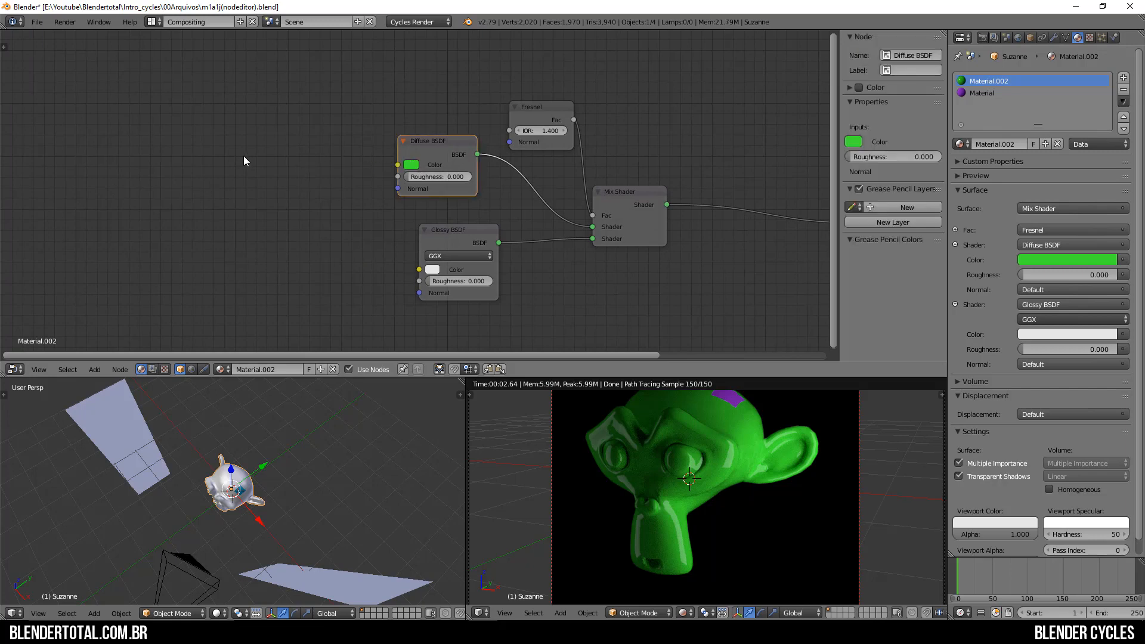
pyautogui.hotkey('shift', 'a')
pyautogui.moveTo(244, 164)
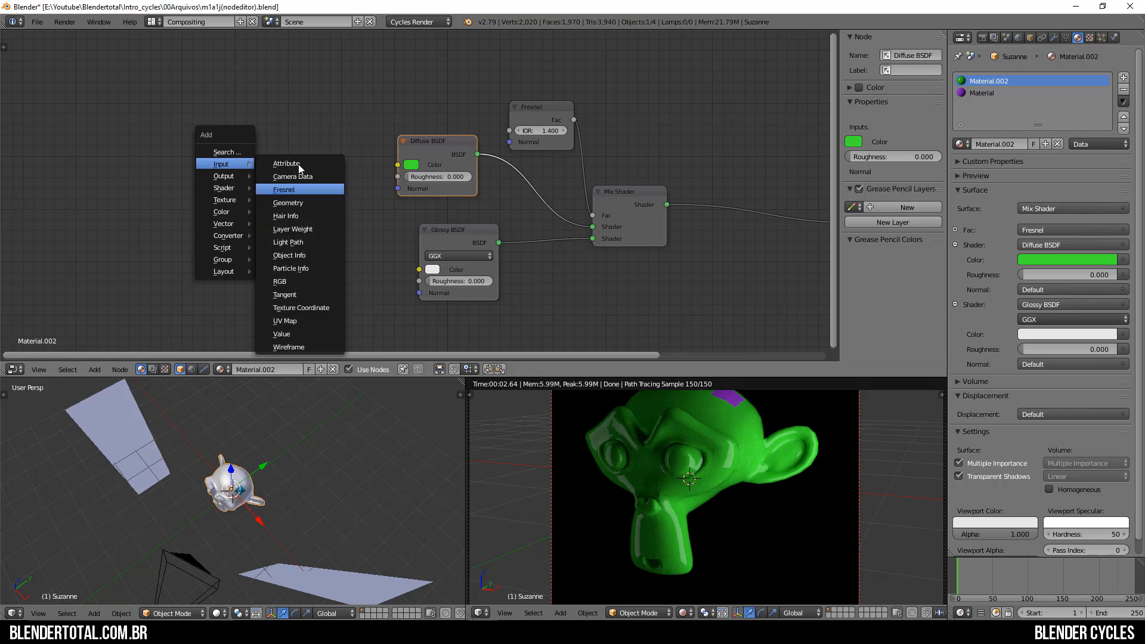
pyautogui.moveTo(227, 202)
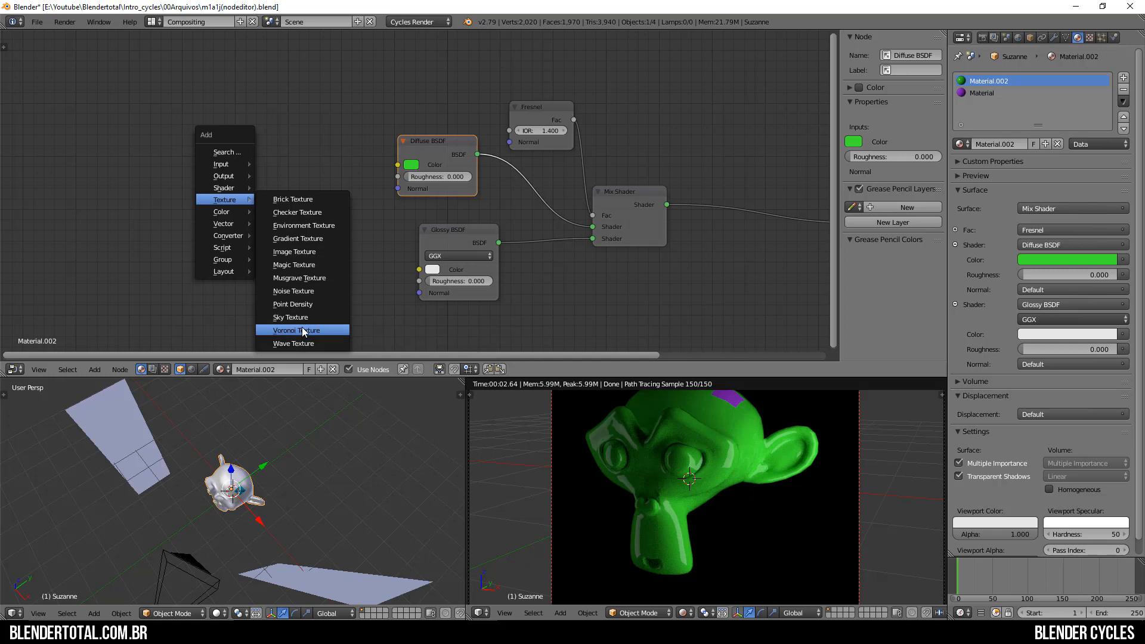
pyautogui.click(299, 291)
pyautogui.click(183, 131)
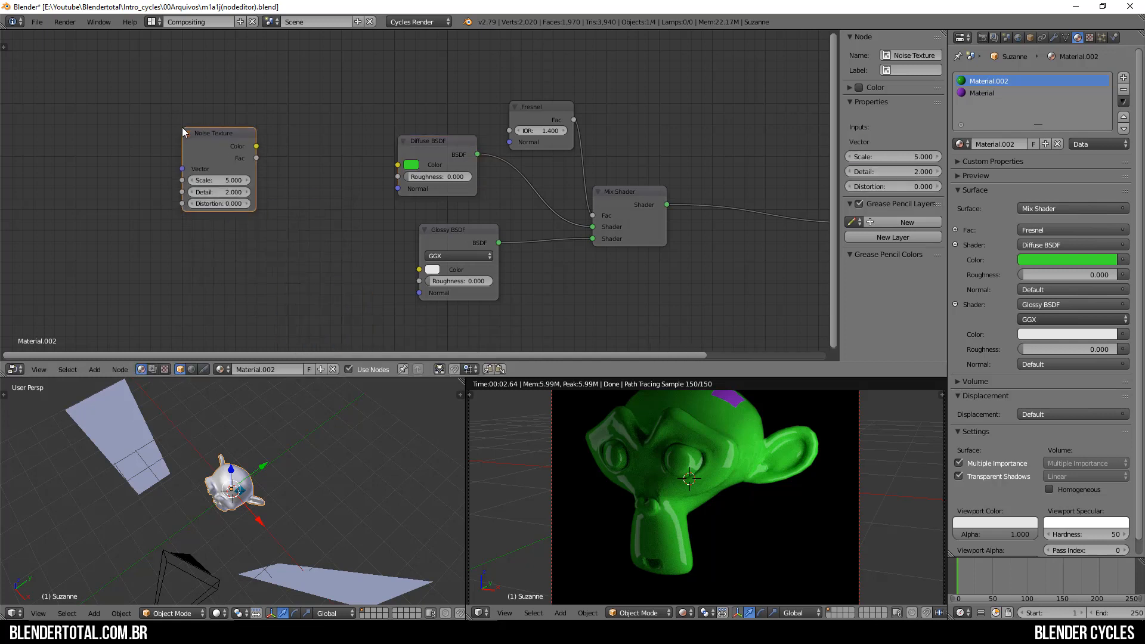
pyautogui.moveTo(255, 146); pyautogui.dragTo(398, 165)
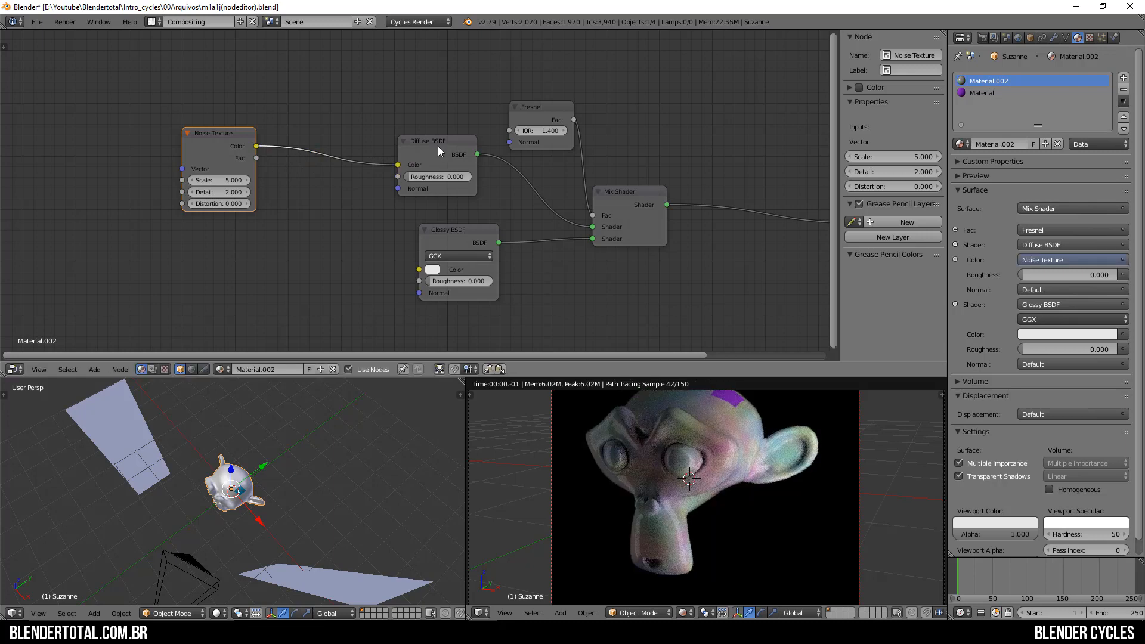
# Set the Noise Texture's scale to 15.4, then disconnect and reconnect its Color output to the Diffuse BSDF color.
pyautogui.moveTo(226, 178); pyautogui.dragTo(359, 213)
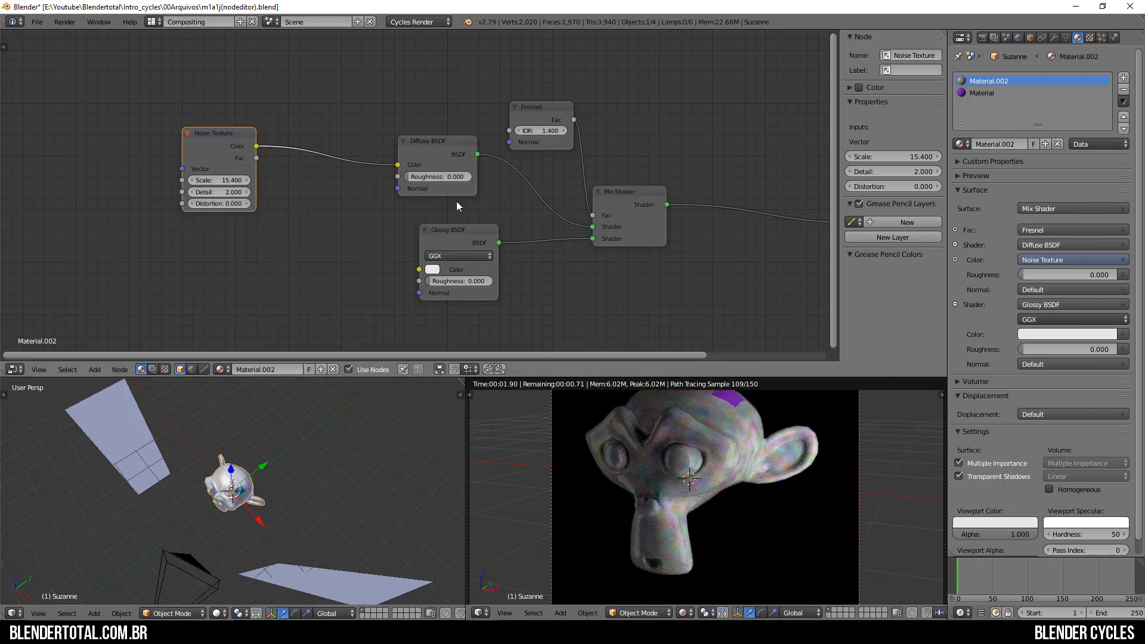
pyautogui.moveTo(398, 164); pyautogui.dragTo(280, 152)
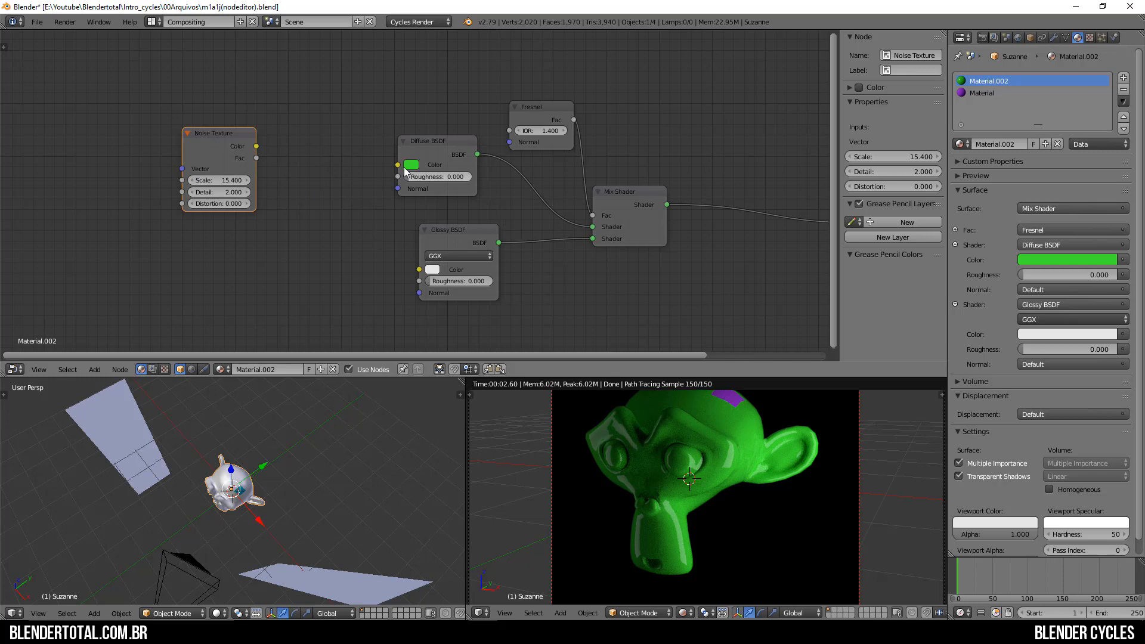
pyautogui.moveTo(256, 146); pyautogui.dragTo(398, 165)
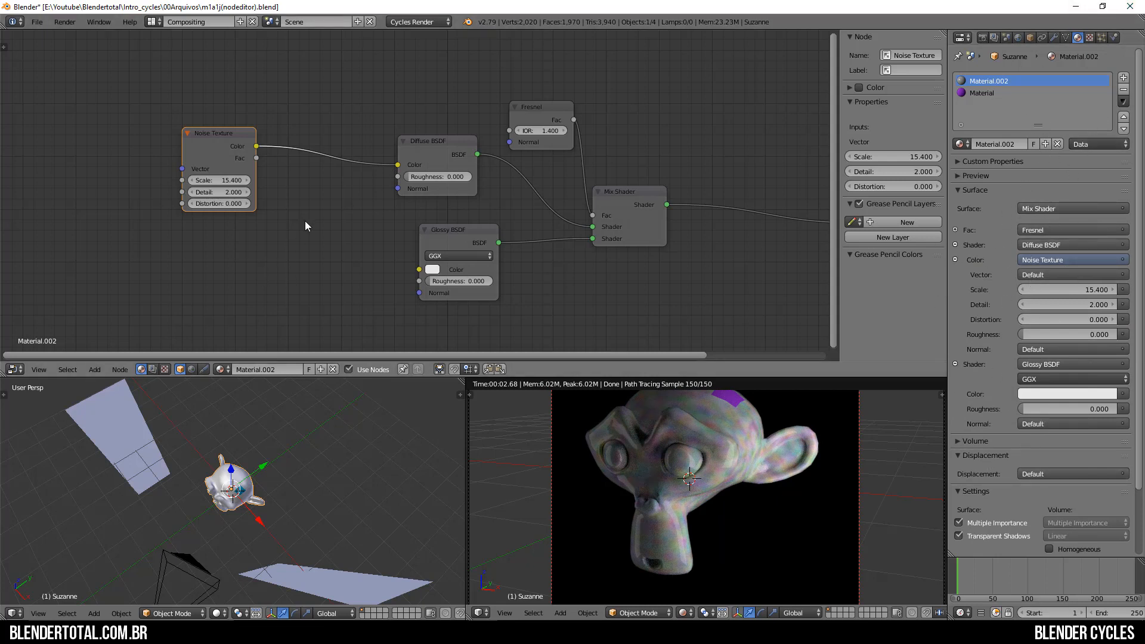
# Disconnect the Noise Texture from the Diffuse BSDF and delete the Noise Texture node.
pyautogui.moveTo(393, 169); pyautogui.dragTo(345, 174)
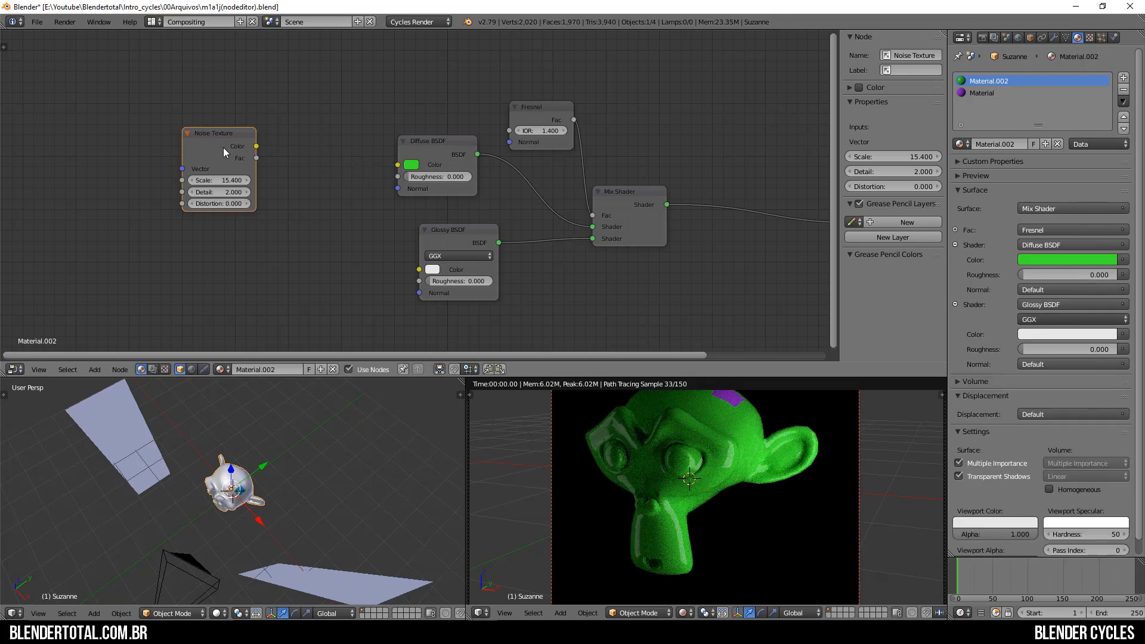
pyautogui.press('x')
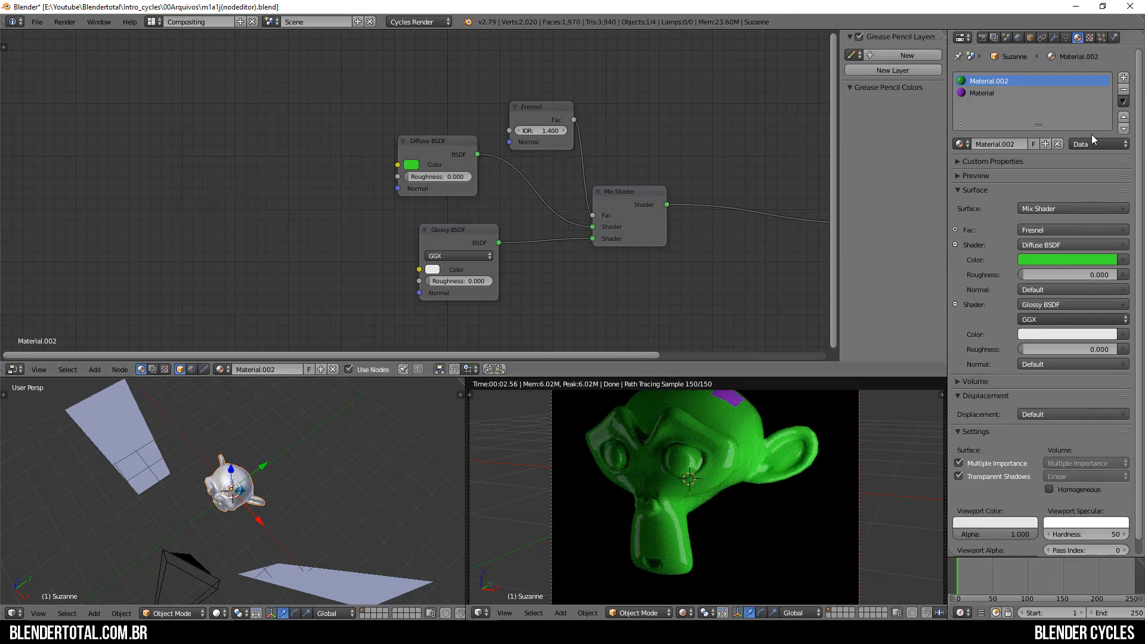
# Add an Image Texture node beside the Diffuse BSDF and link its Color output to the Diffuse BSDF color input.
pyautogui.hotkey('shift', 'a')
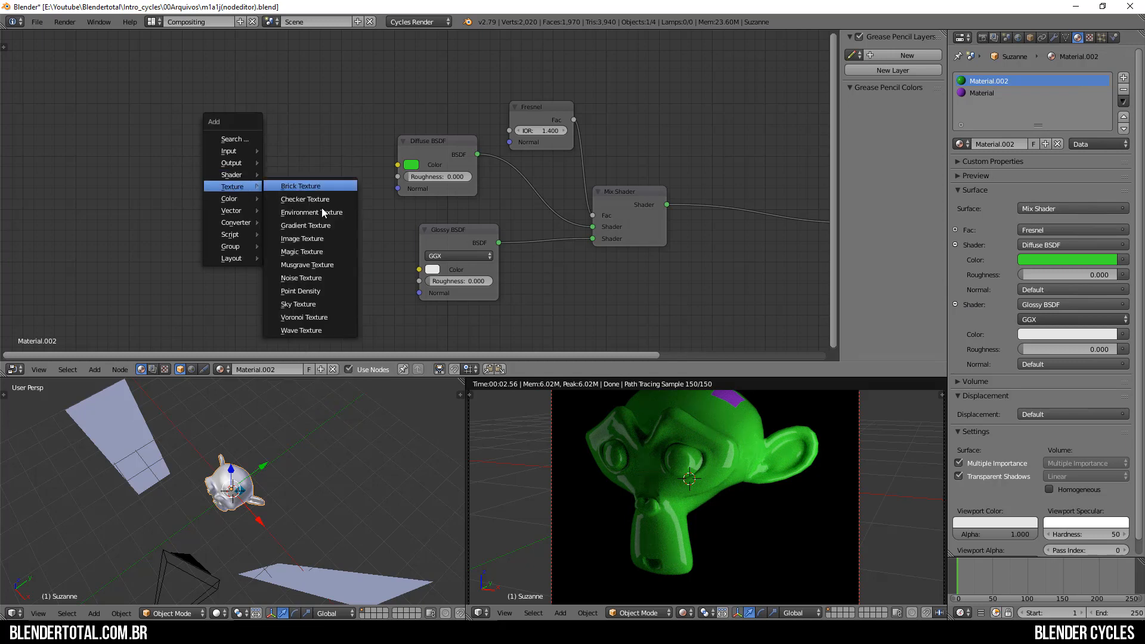
pyautogui.click(321, 238)
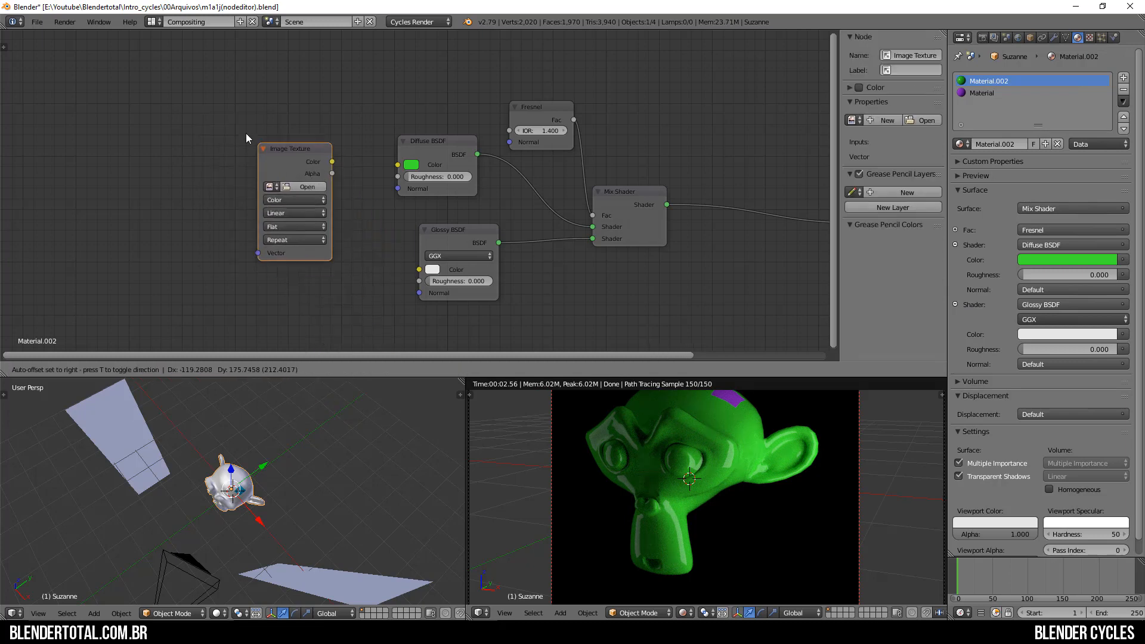
pyautogui.click(149, 121)
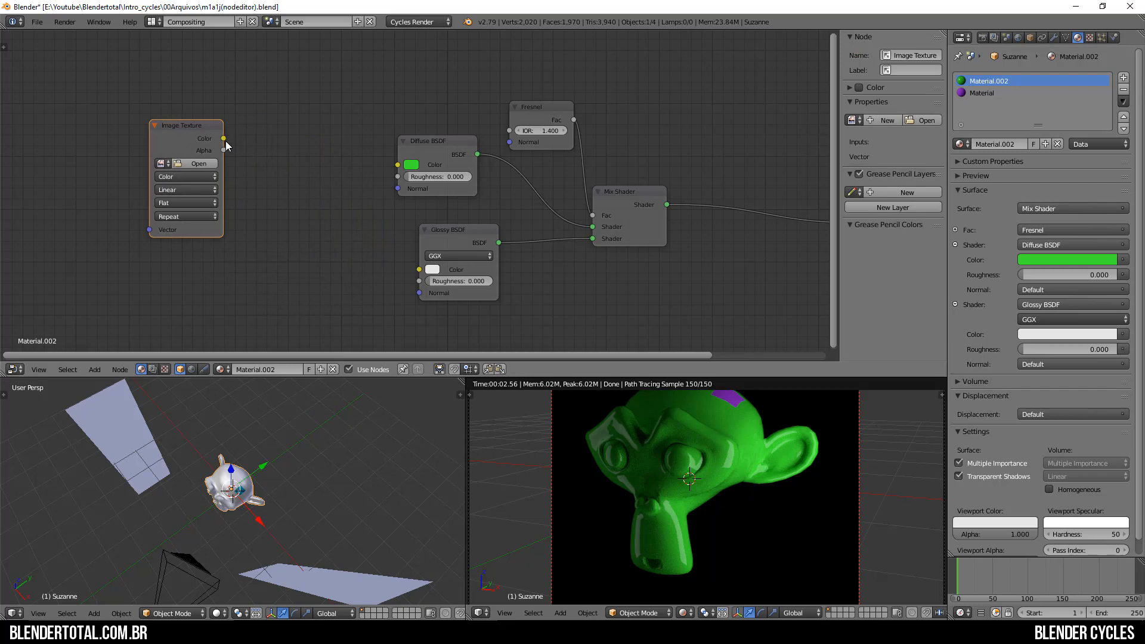
pyautogui.moveTo(224, 139); pyautogui.dragTo(398, 164)
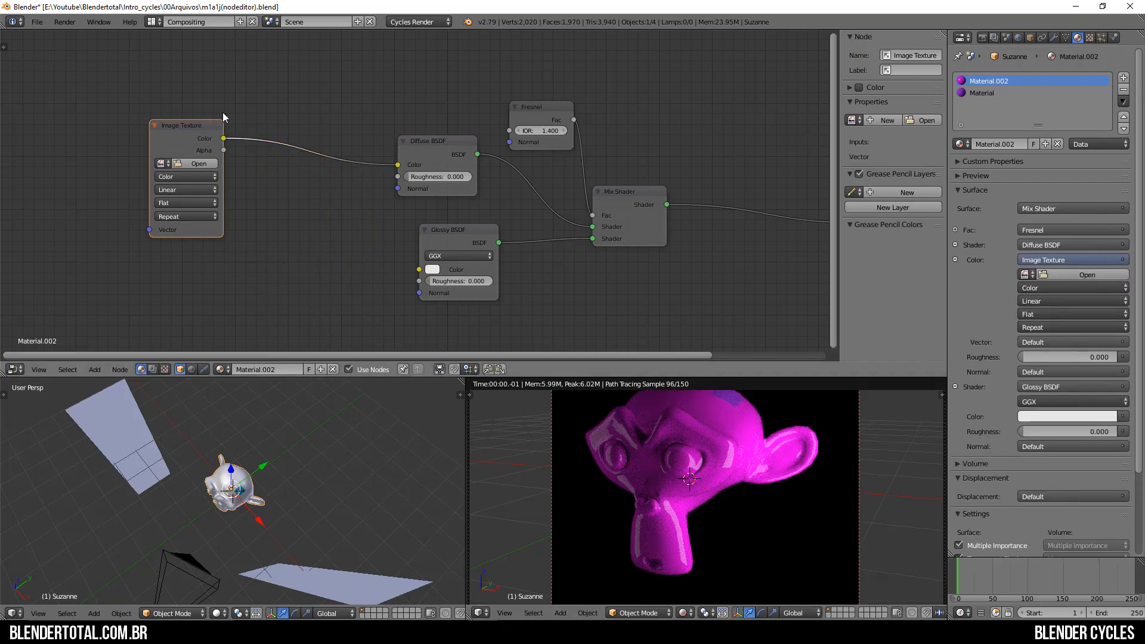
# Load TexturesCom_SoilCracked0146_1_seamless_S.jpg into the Image Texture node and move the node slightly closer to the Diffuse BSDF.
pyautogui.click(203, 162)
pyautogui.click(226, 164)
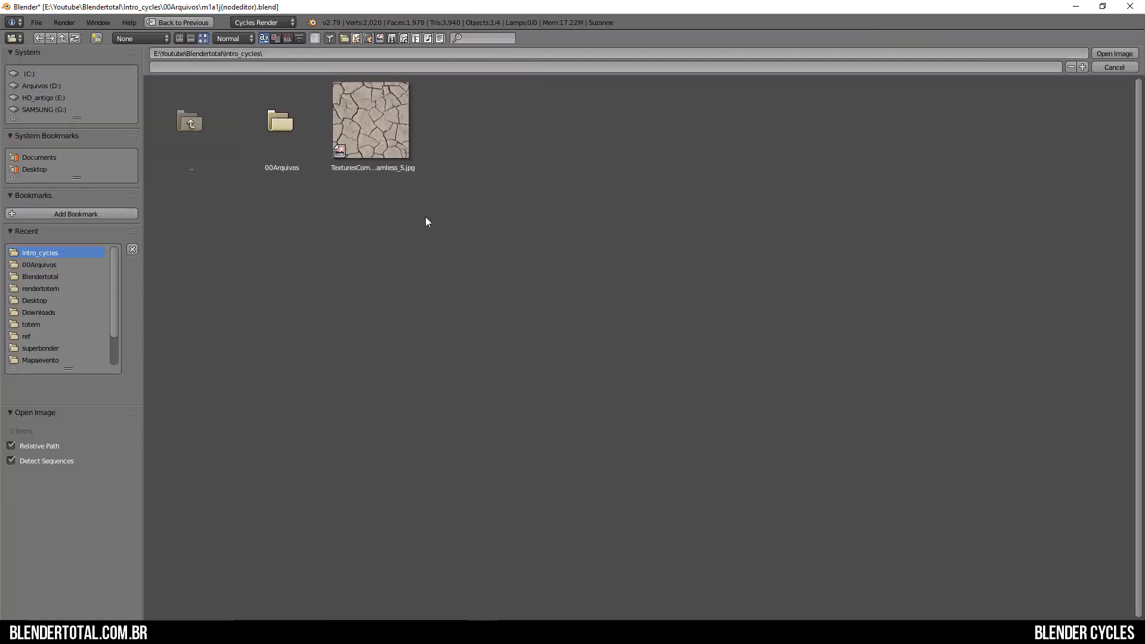
pyautogui.click(364, 148)
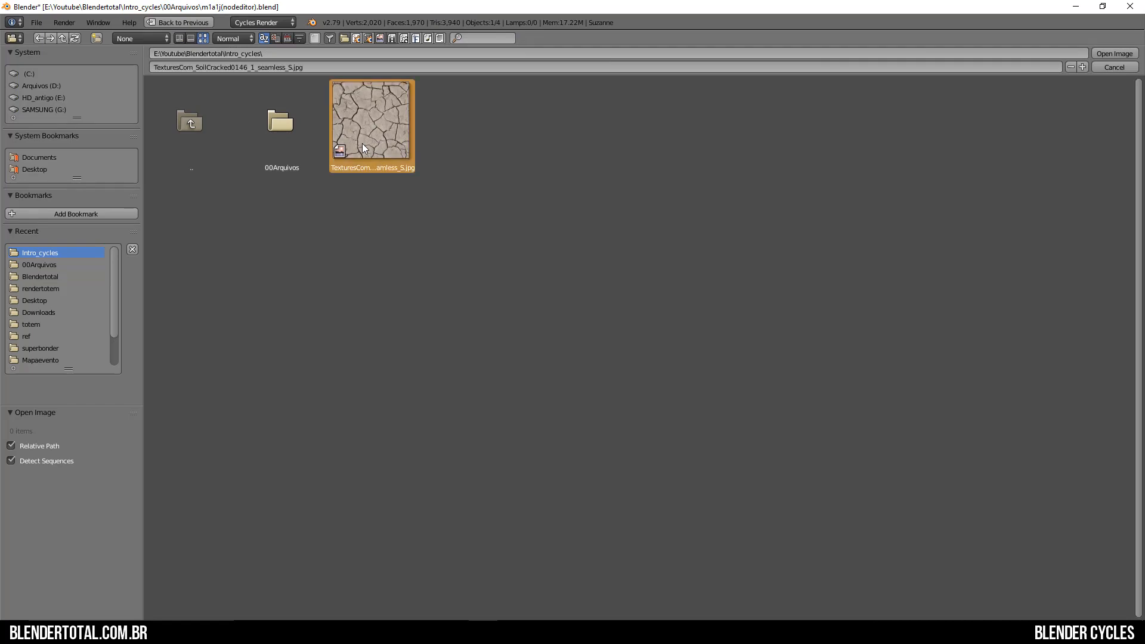
pyautogui.doubleClick(369, 141)
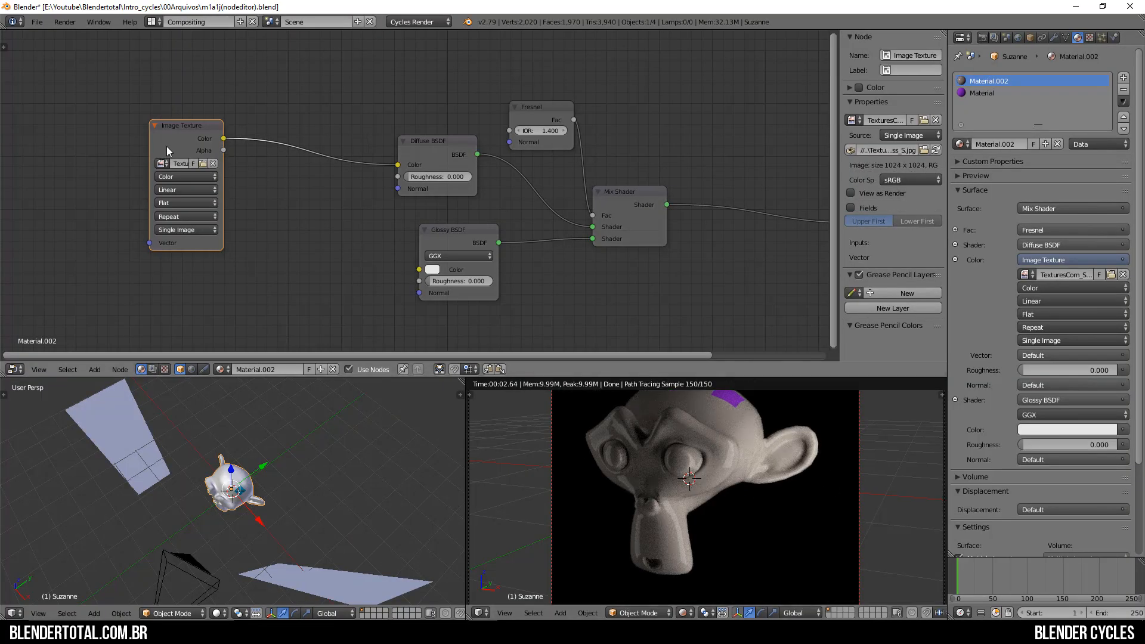
pyautogui.moveTo(166, 146); pyautogui.dragTo(204, 141)
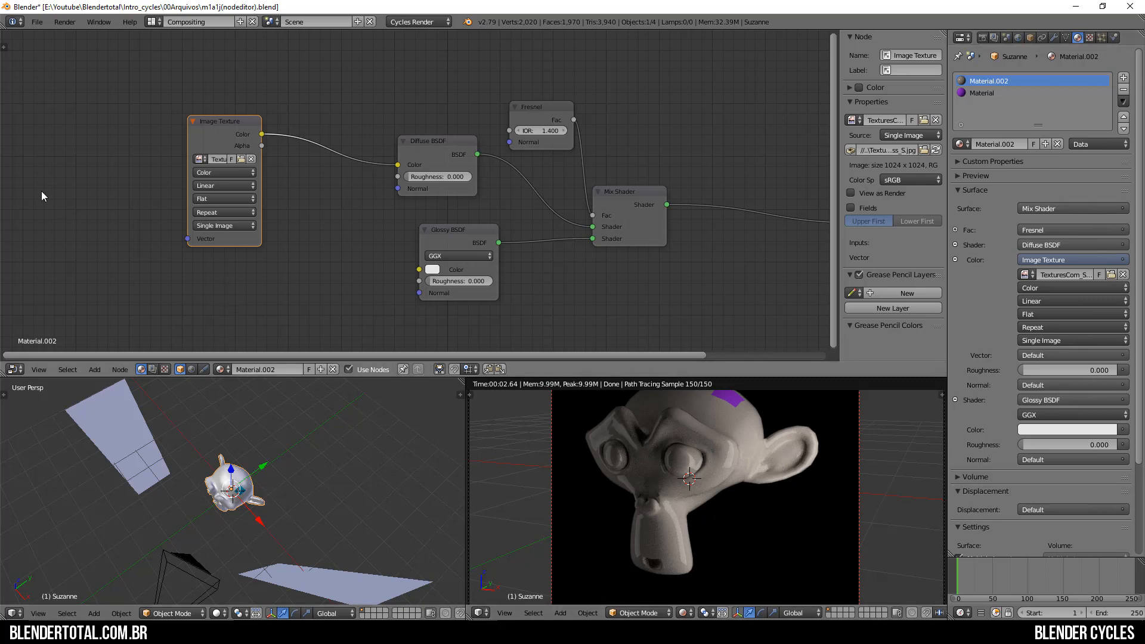
pyautogui.hotkey('shift', 'a')
pyautogui.moveTo(40, 215)
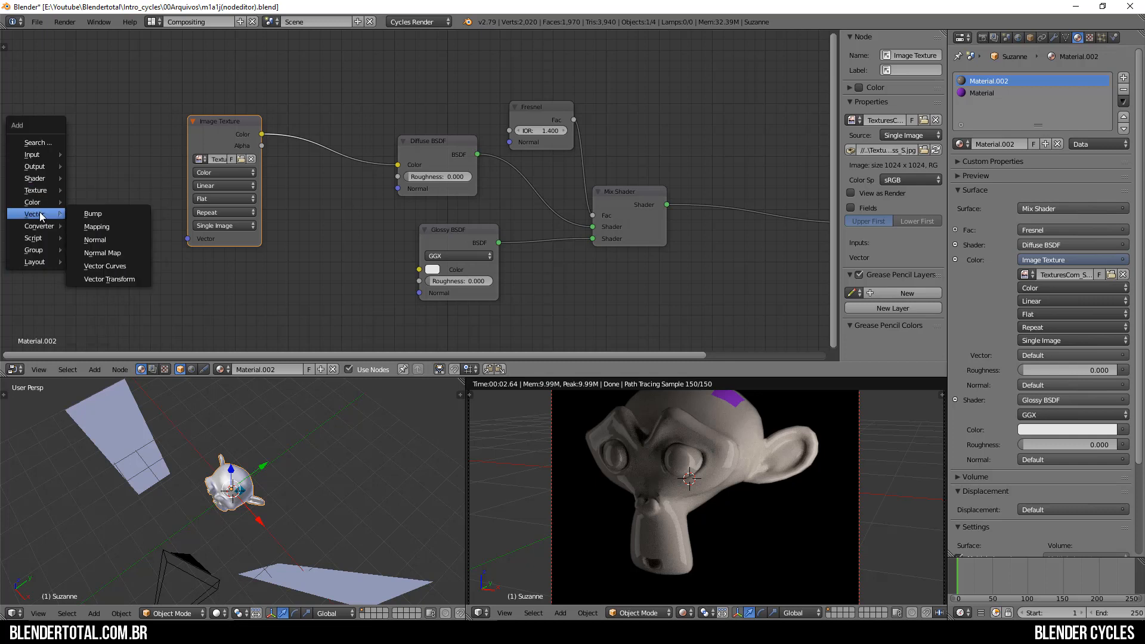
pyautogui.click(109, 227)
pyautogui.press('Escape')
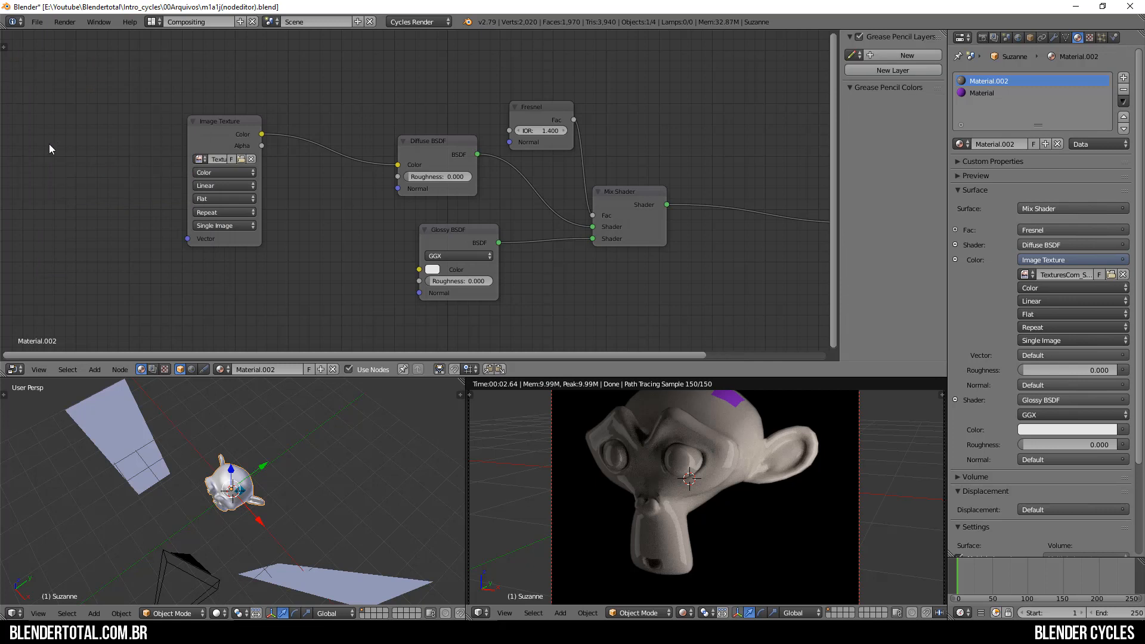
# Add a Texture Coordinate node before the Image Texture, link its UV output to the Image Texture's Vector input, and space the nodes out.
pyautogui.hotkey('shift', 'a')
pyautogui.moveTo(49, 90)
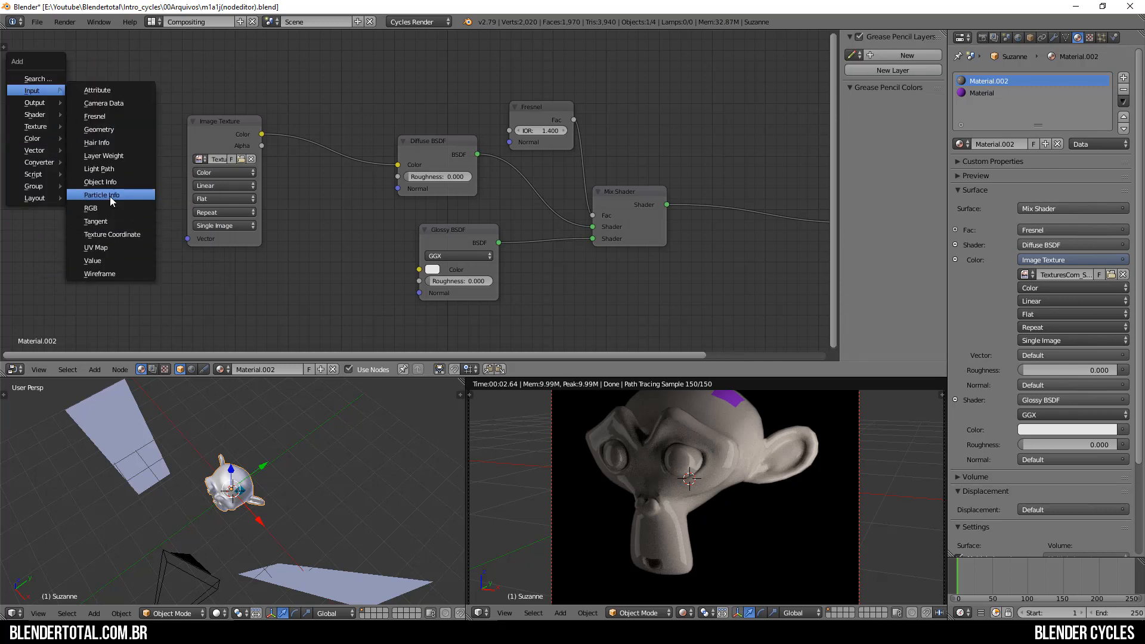
pyautogui.click(115, 234)
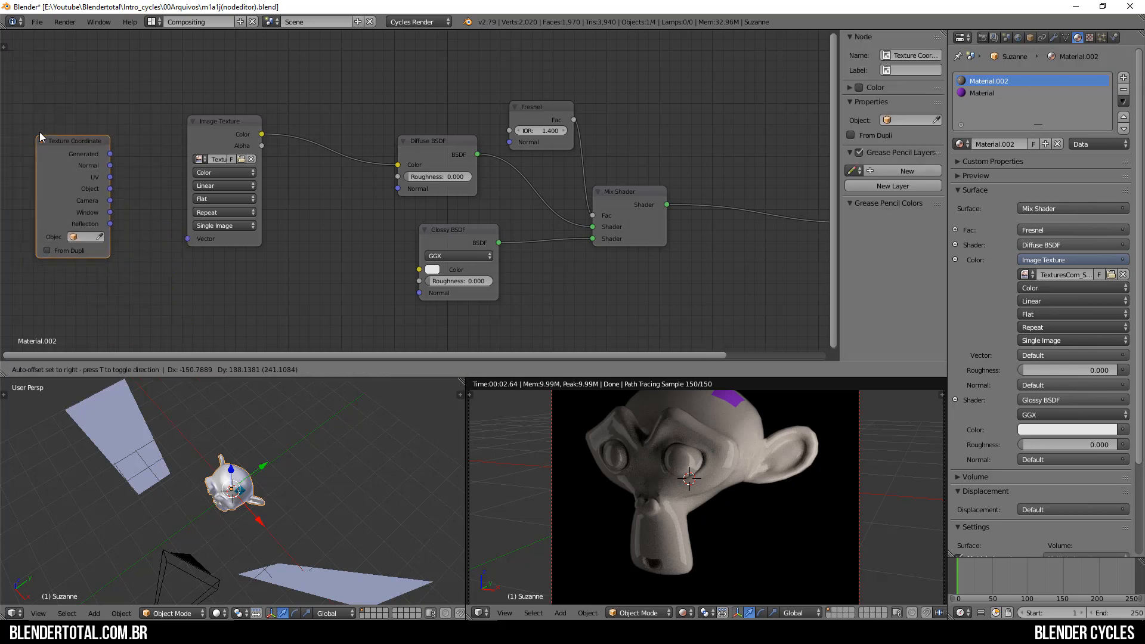
pyautogui.click(55, 137)
pyautogui.moveTo(187, 131); pyautogui.dragTo(238, 139)
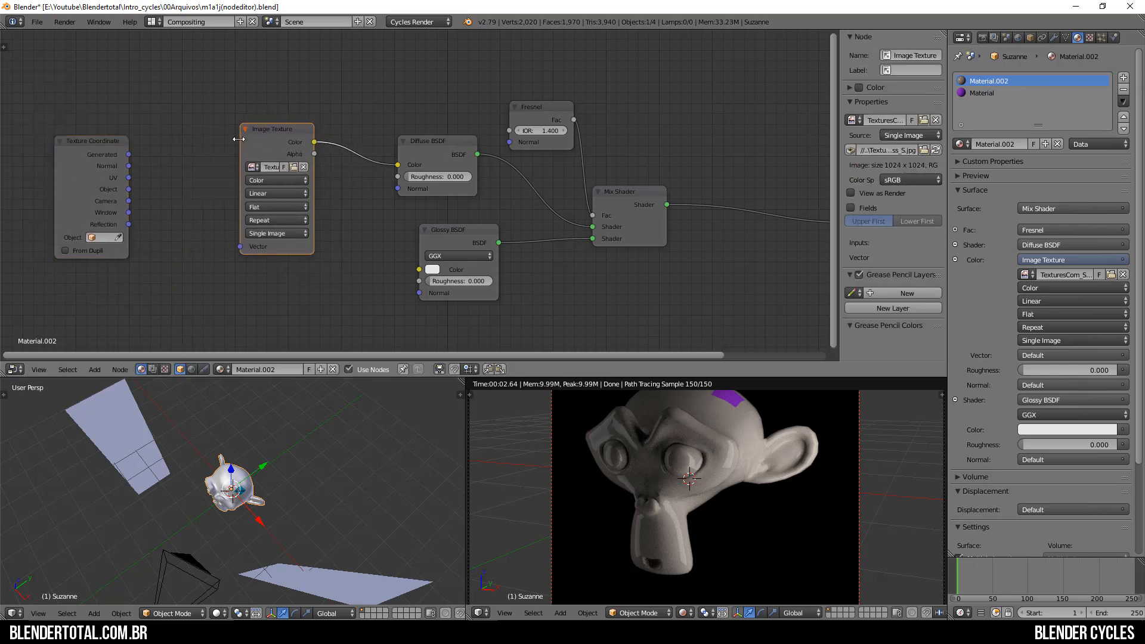
pyautogui.moveTo(129, 177); pyautogui.dragTo(183, 207)
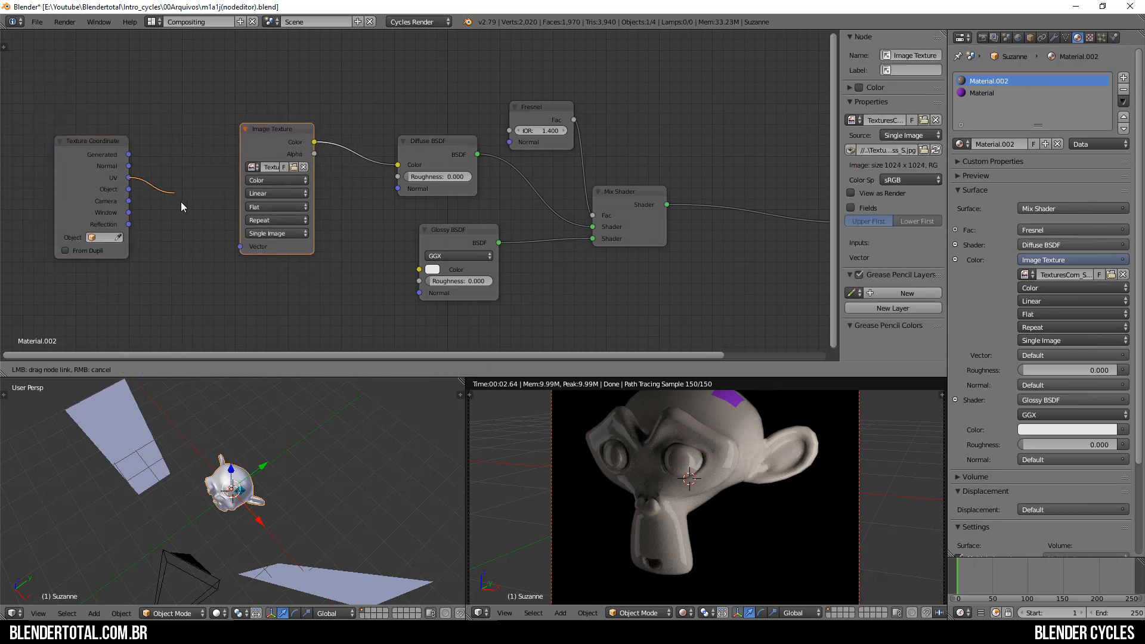
pyautogui.moveTo(216, 241); pyautogui.dragTo(239, 246)
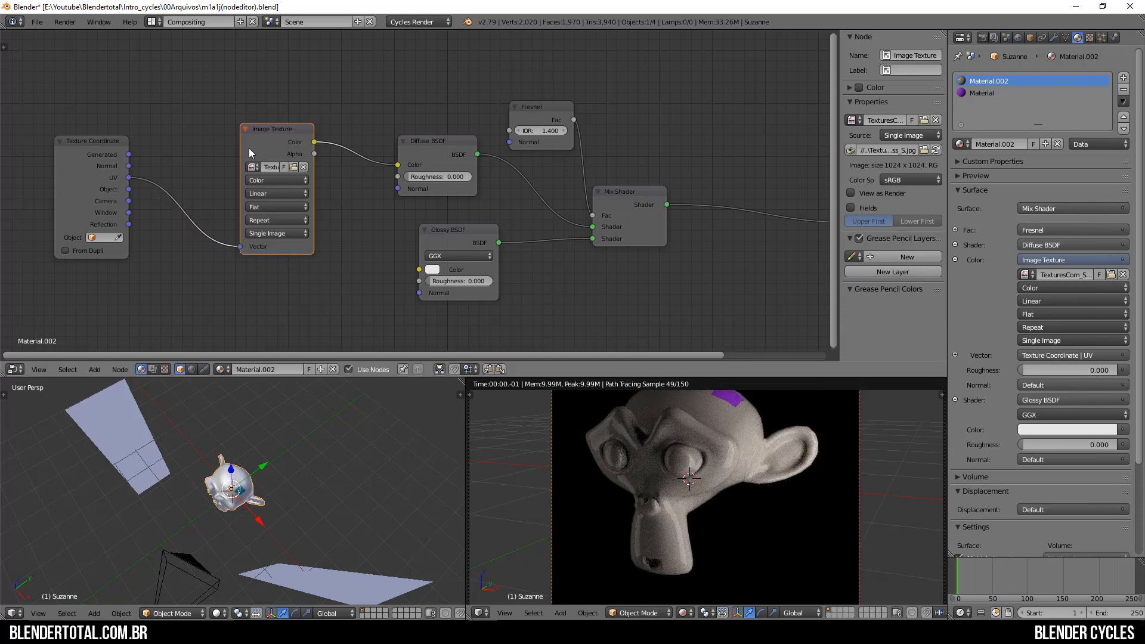
pyautogui.moveTo(249, 148); pyautogui.dragTo(246, 133)
# Change the user-perspective 3D view to a UV/Image Editor and set the camera view's shading to Solid.
pyautogui.click(14, 613)
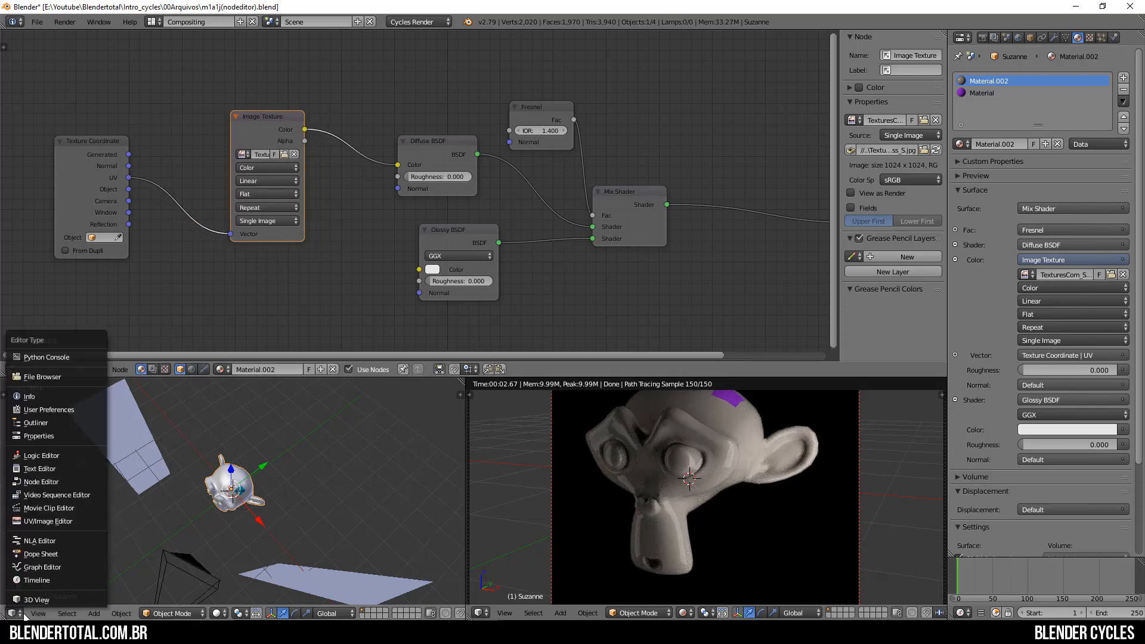
pyautogui.click(54, 521)
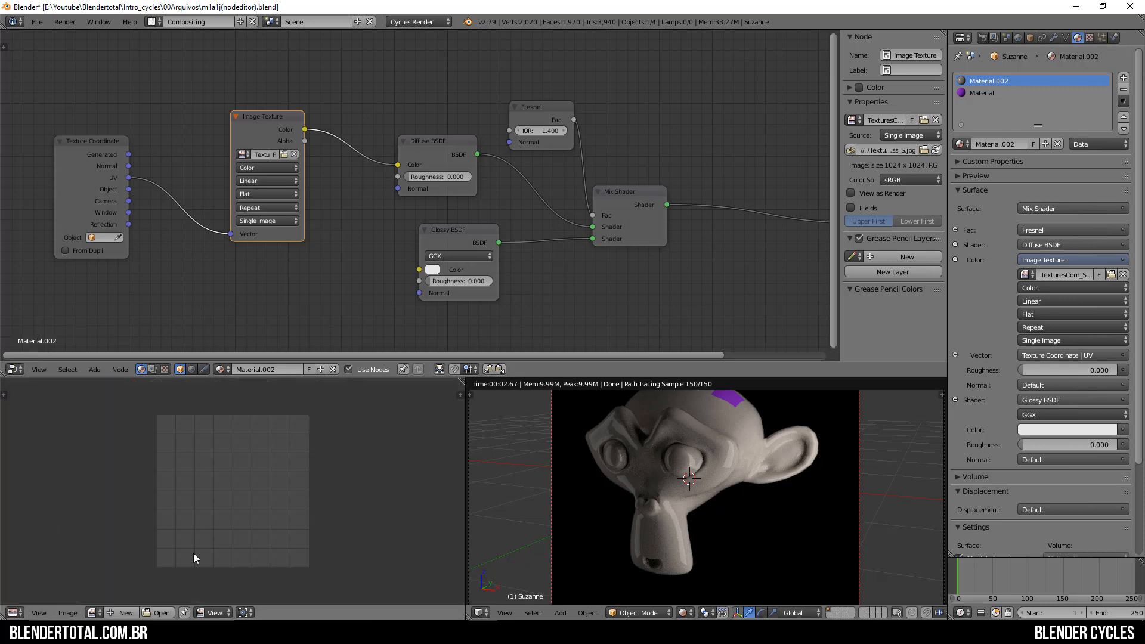
pyautogui.click(682, 613)
pyautogui.click(710, 561)
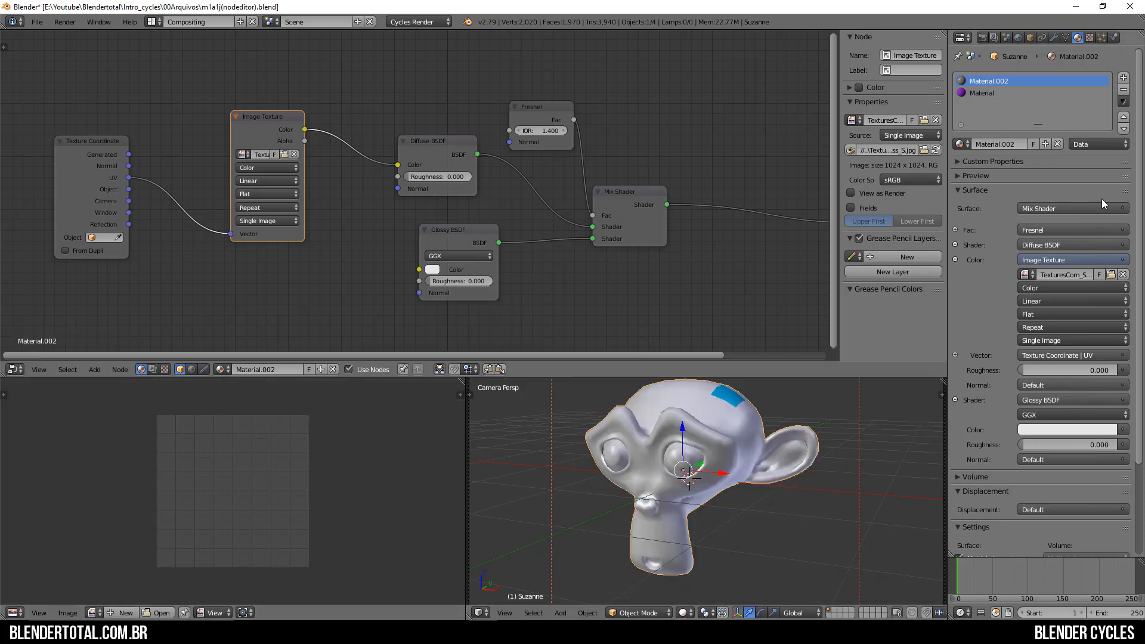
# Show Suzanne's mesh data properties and unwrap the whole mesh in Edit Mode with Smart UV Project, keeping the default options.
pyautogui.click(1064, 39)
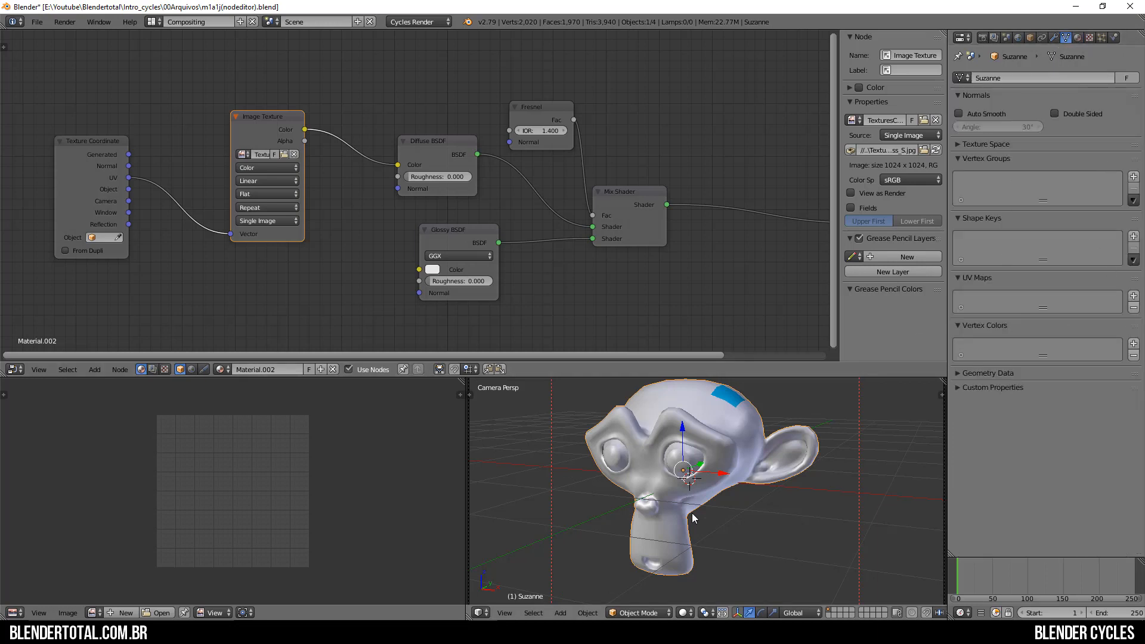
pyautogui.press('Tab')
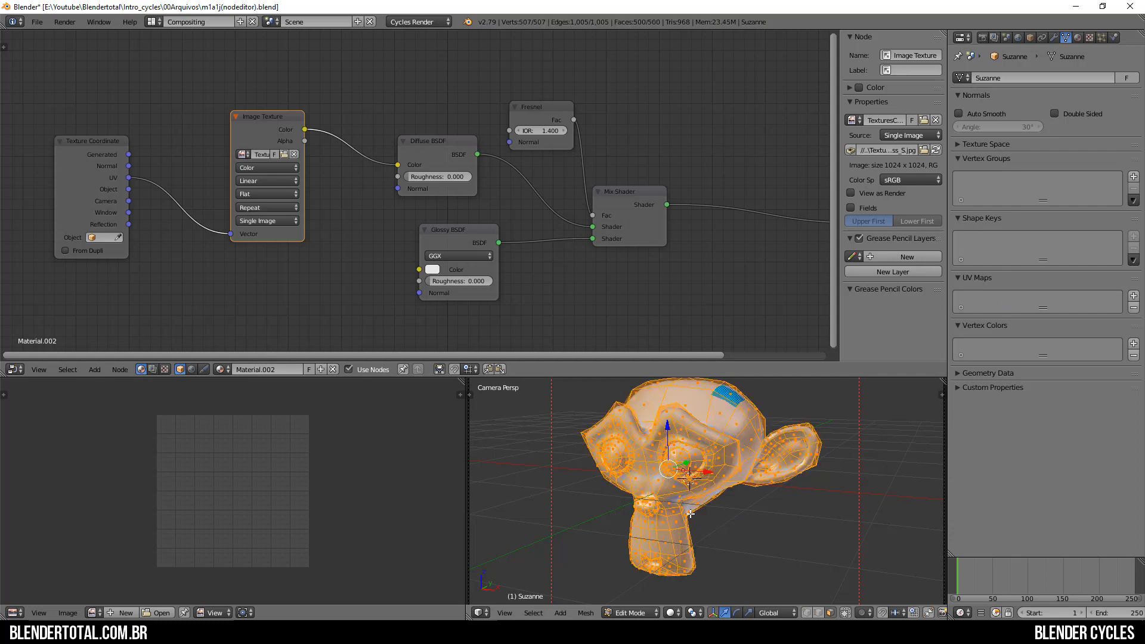
pyautogui.press('u')
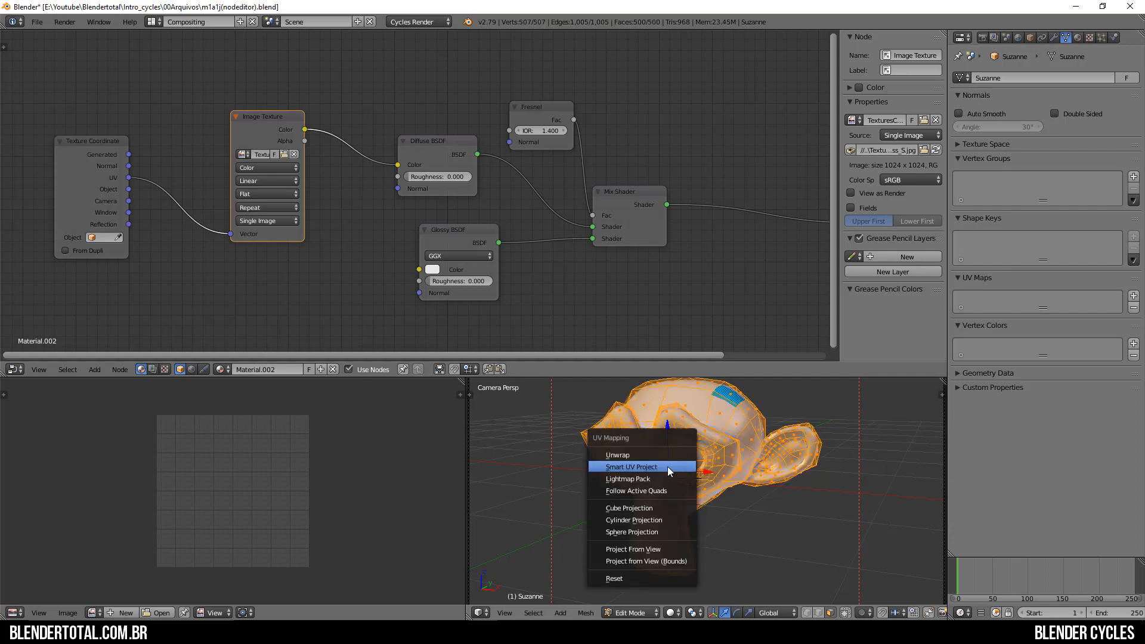
pyautogui.click(637, 464)
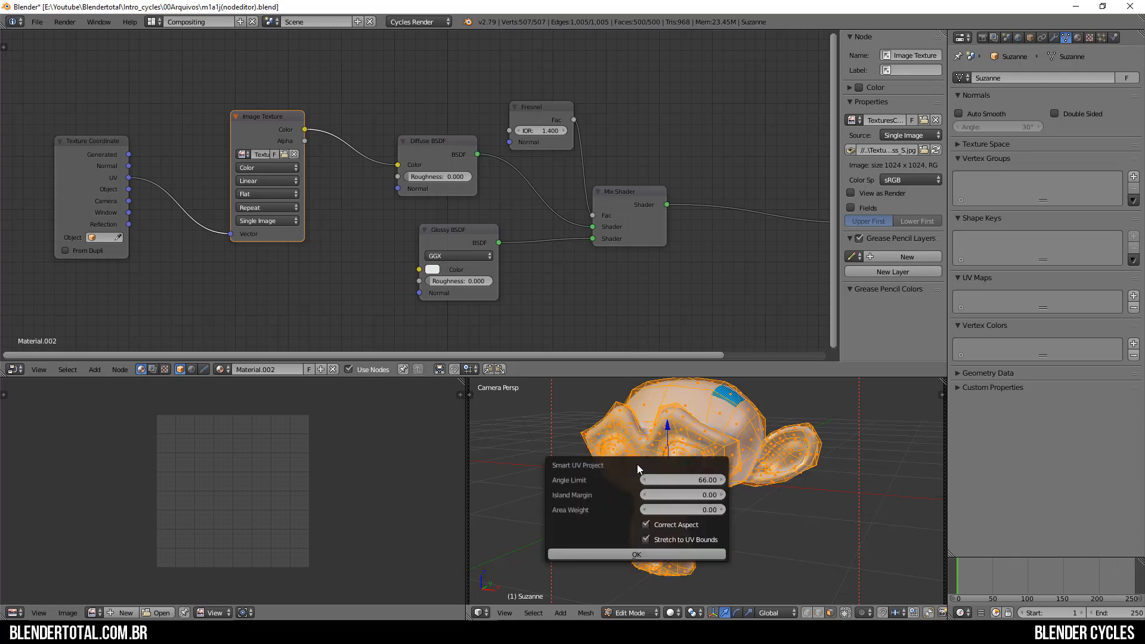
pyautogui.click(621, 555)
# Briefly check the 3D view's properties and set the camera view's shading to Rendered.
pyautogui.press('n')
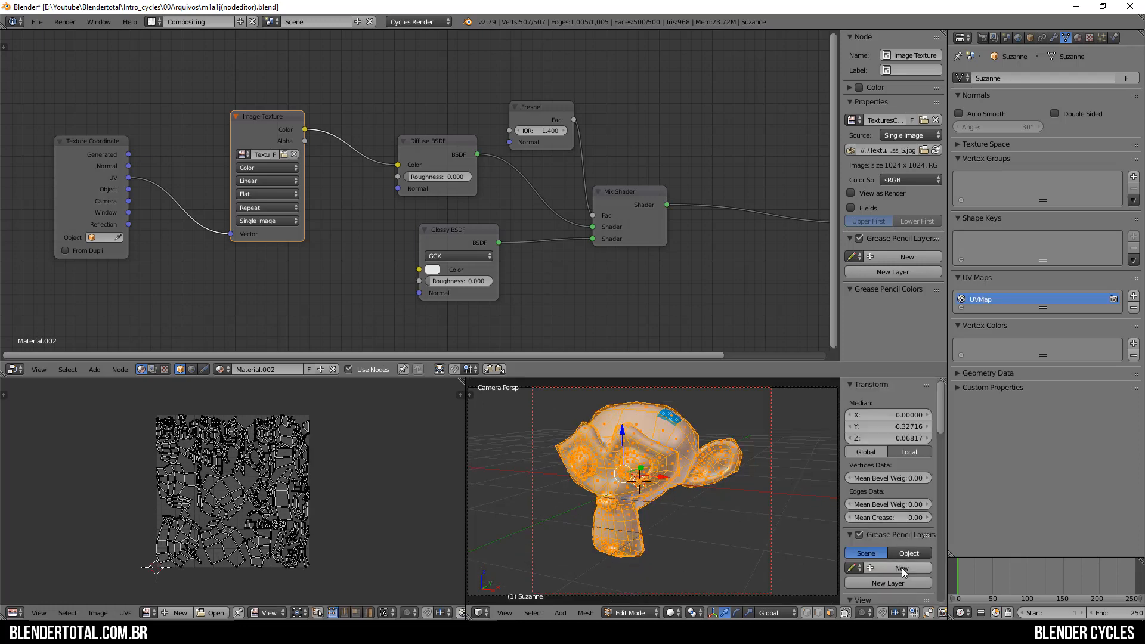
pyautogui.scroll(-3, 901, 572)
pyautogui.press('n')
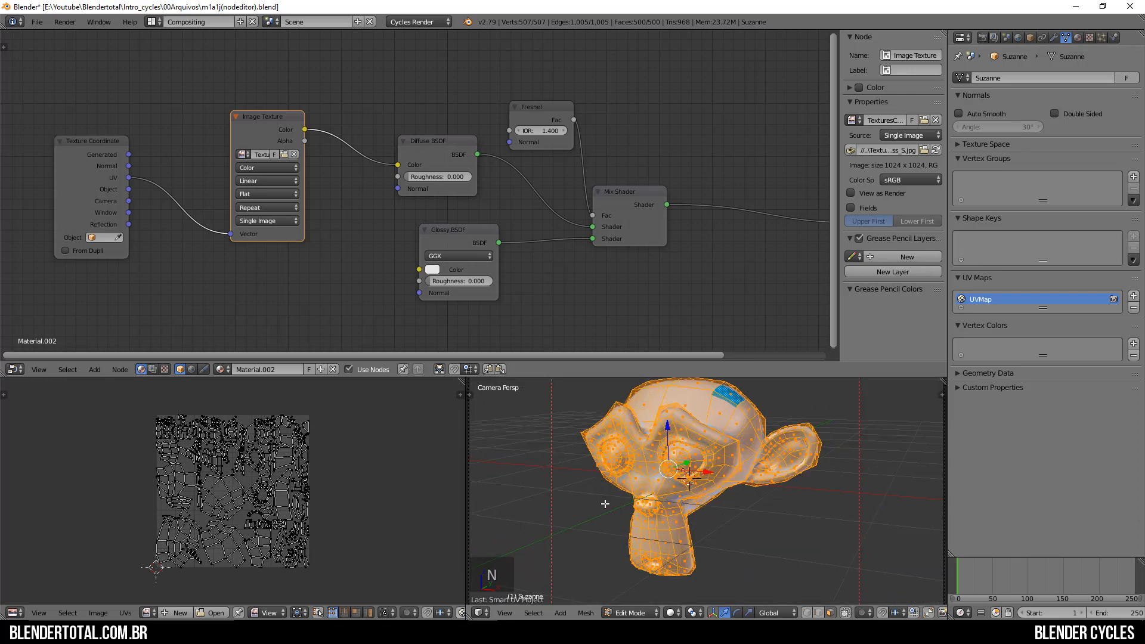
pyautogui.click(672, 612)
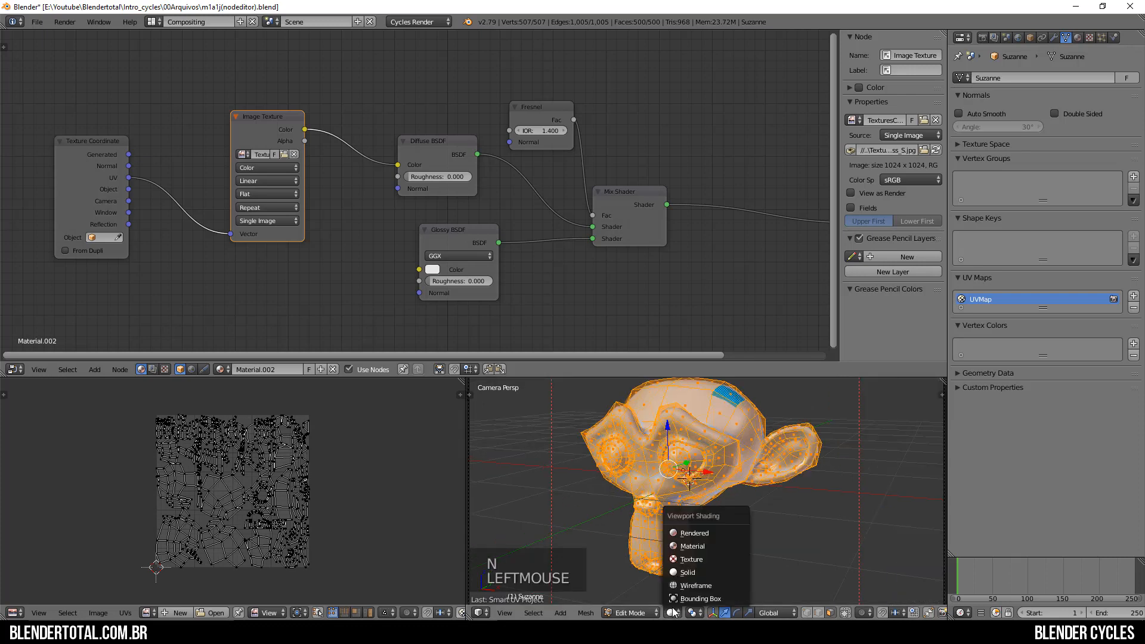
pyautogui.click(689, 533)
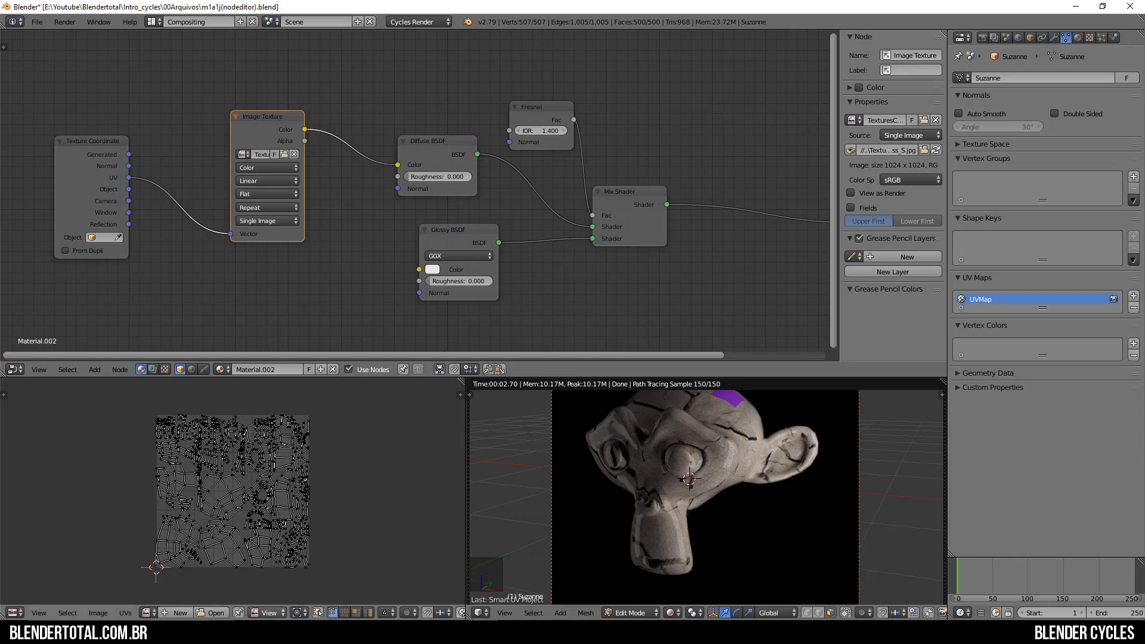
# Open the SoilCracked texture from the Intro_cycles folder in the UV/Image Editor behind the UV layout.
pyautogui.click(210, 613)
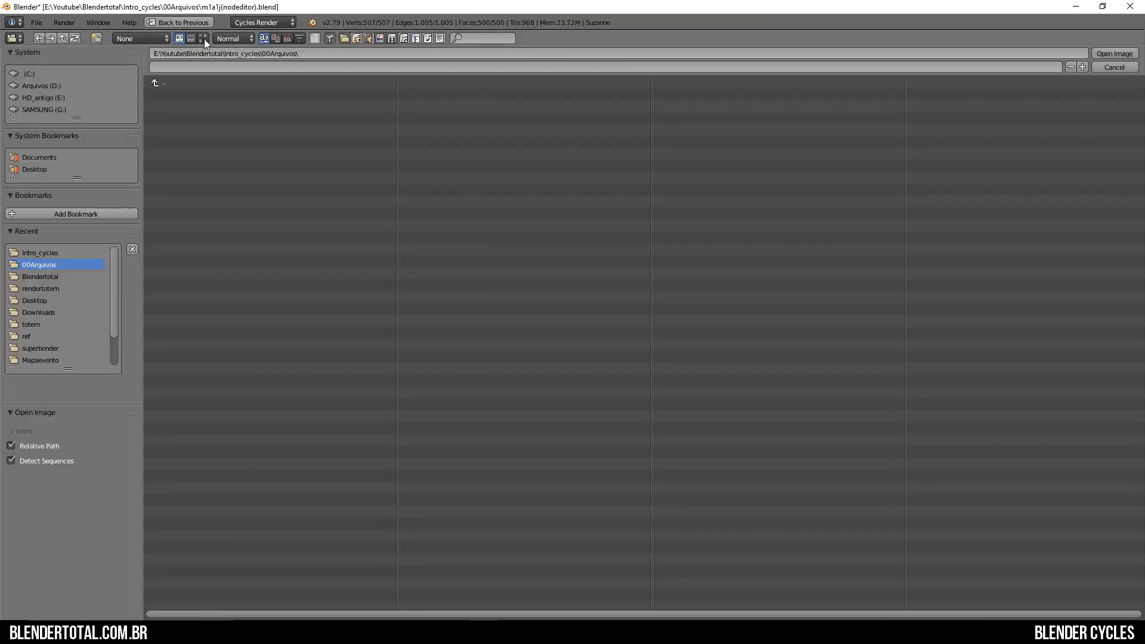
pyautogui.click(205, 38)
pyautogui.press('BackSpace')
pyautogui.click(384, 141)
pyautogui.doubleClick(384, 141)
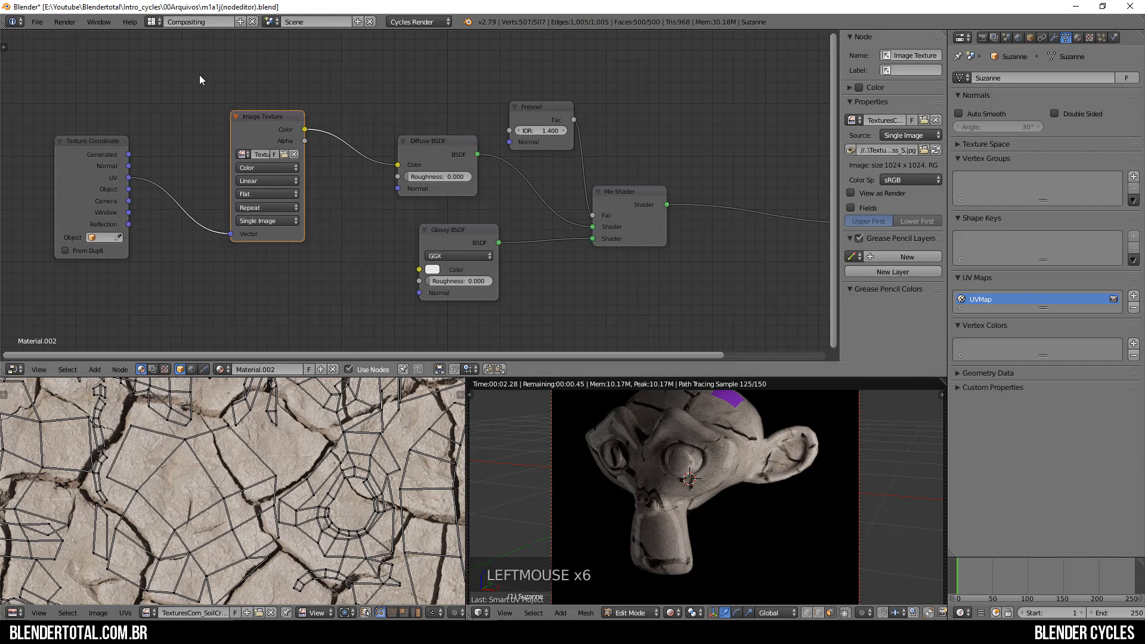
pyautogui.scroll(-6, 414, 460)
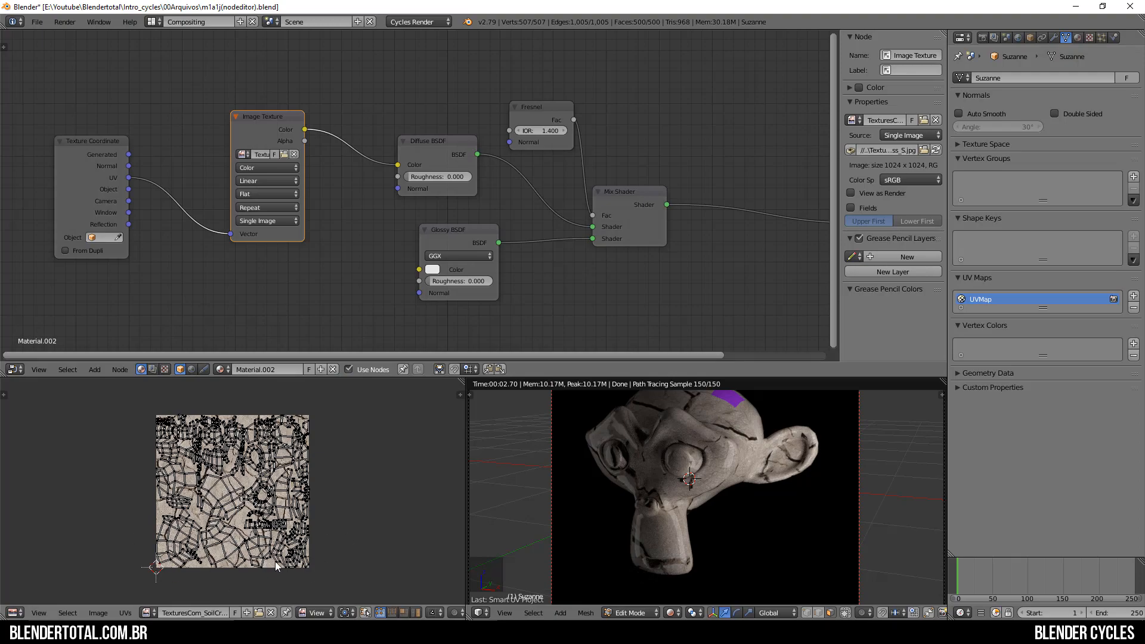
# Select the whole UV layout and scale it up in two passes until it extends far beyond the cracked-soil image.
pyautogui.scroll(2, 275, 564)
pyautogui.scroll(-3, 325, 555)
pyautogui.press('a')
pyautogui.press('s')
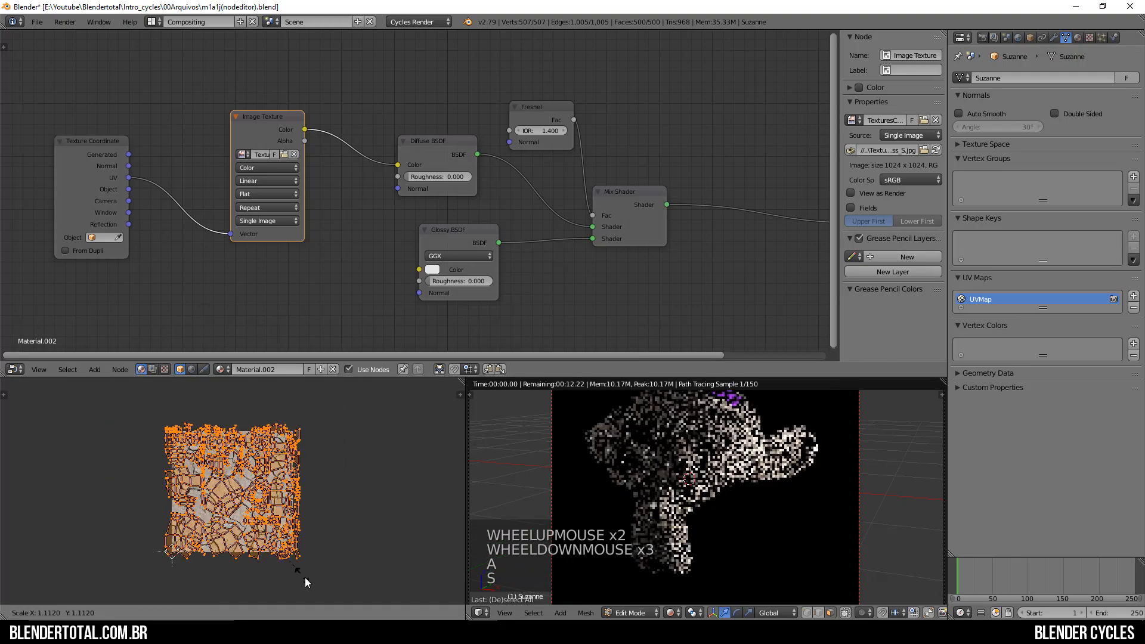
pyautogui.click(11, 467)
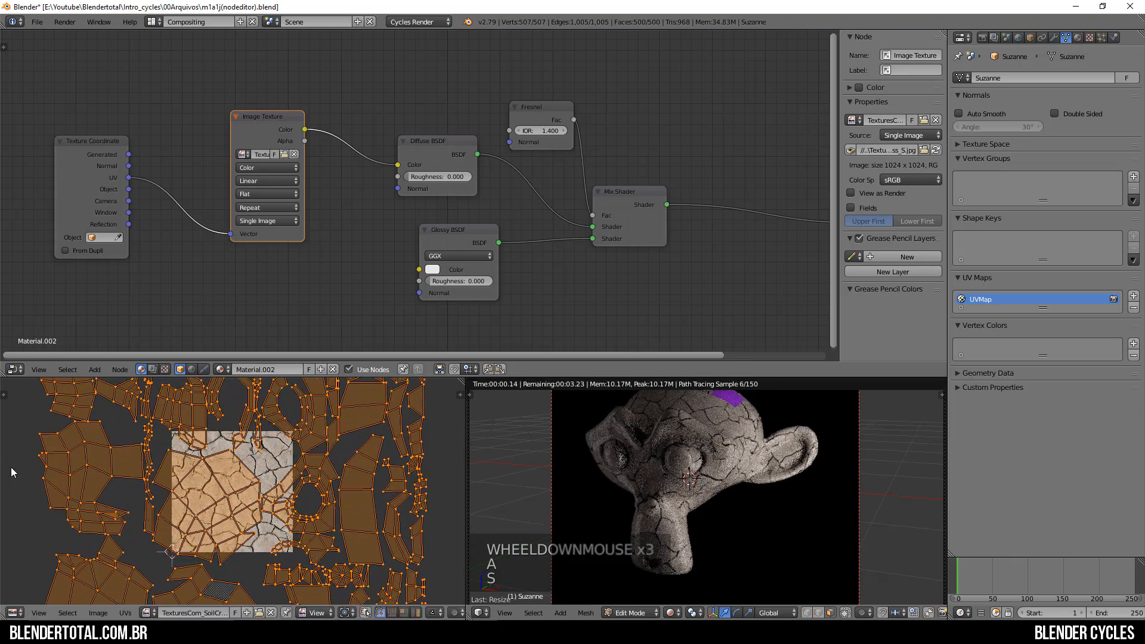
pyautogui.scroll(-5, 118, 506)
pyautogui.press('s')
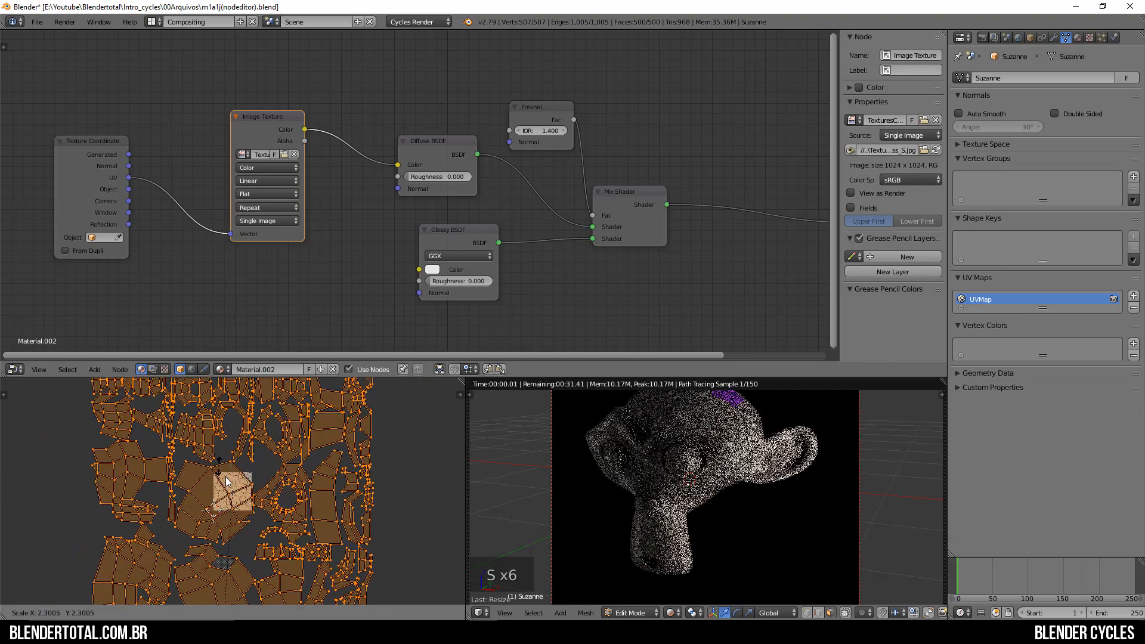
pyautogui.click(226, 476)
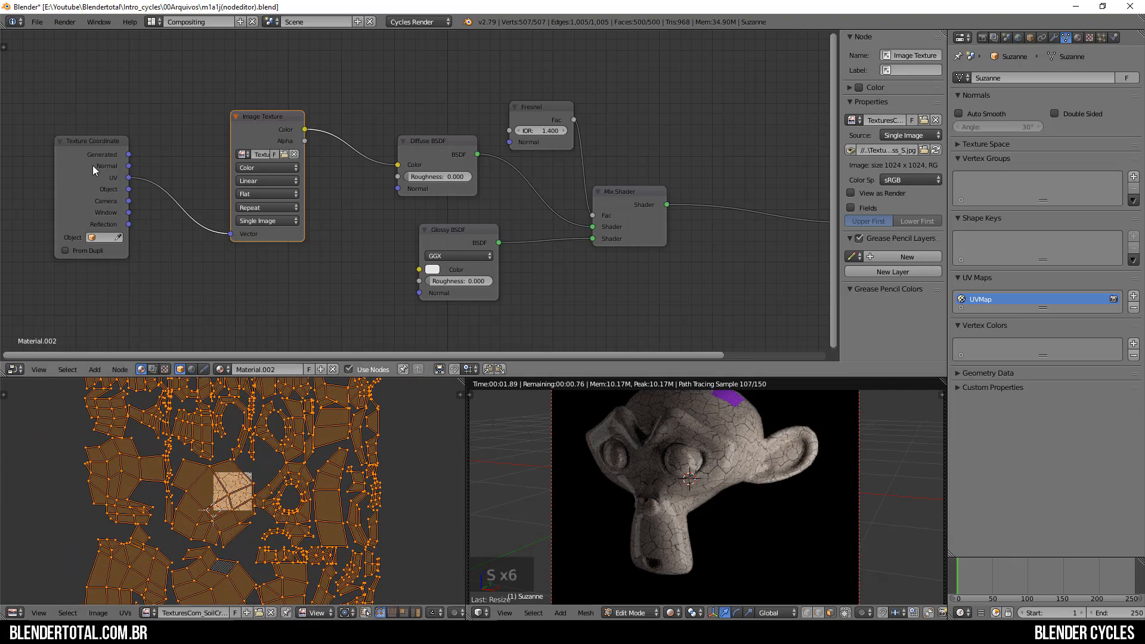
# Reposition the Texture Coordinate node close beside the Image Texture node in Suzanne's material.
pyautogui.moveTo(93, 169); pyautogui.dragTo(95, 143)
pyautogui.scroll(-10, 170, 231)
pyautogui.scroll(-8, 169, 227)
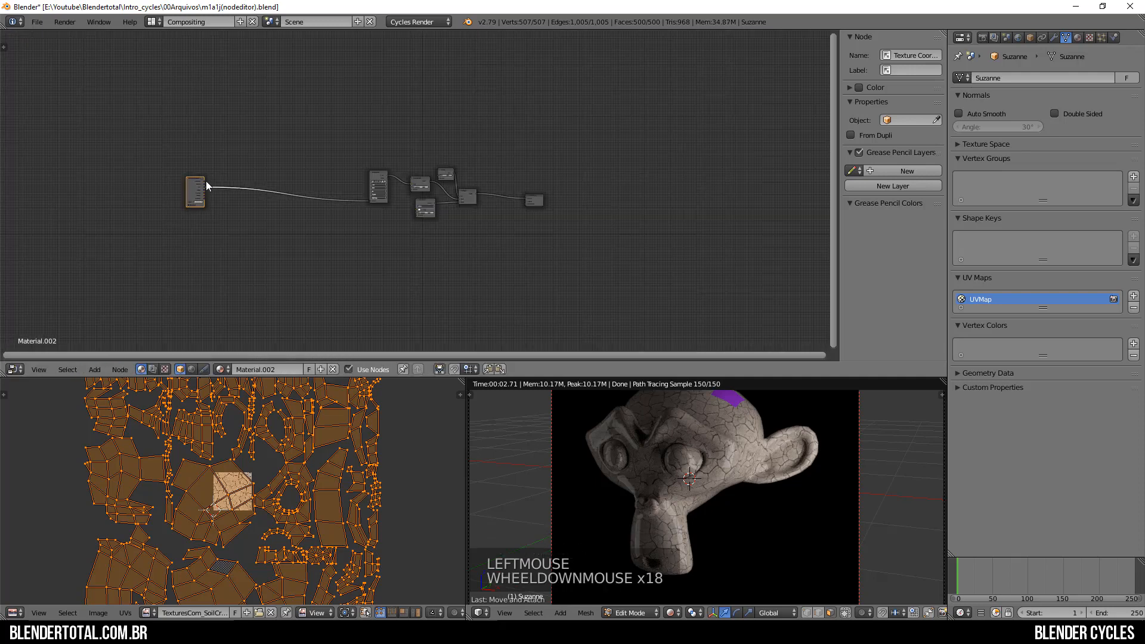
pyautogui.moveTo(192, 189); pyautogui.dragTo(335, 186)
pyautogui.scroll(7, 370, 222)
pyautogui.scroll(-11, 371, 221)
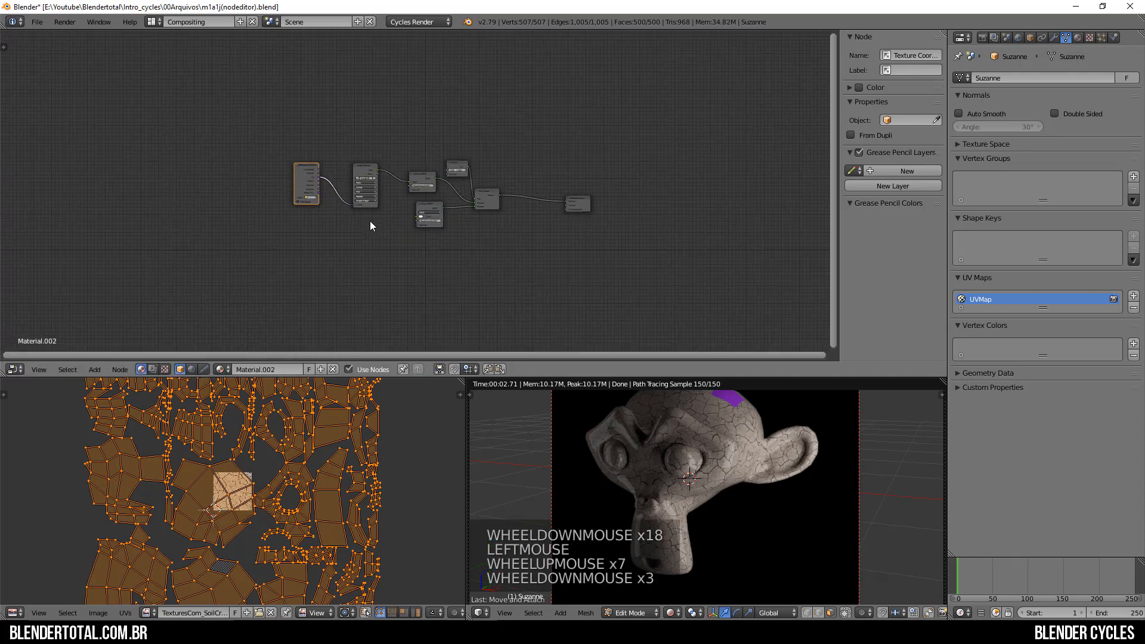
pyautogui.scroll(10, 370, 221)
pyautogui.scroll(-1, 299, 225)
pyautogui.scroll(19, 209, 228)
pyautogui.moveTo(209, 229); pyautogui.dragTo(432, 217, button='middle')
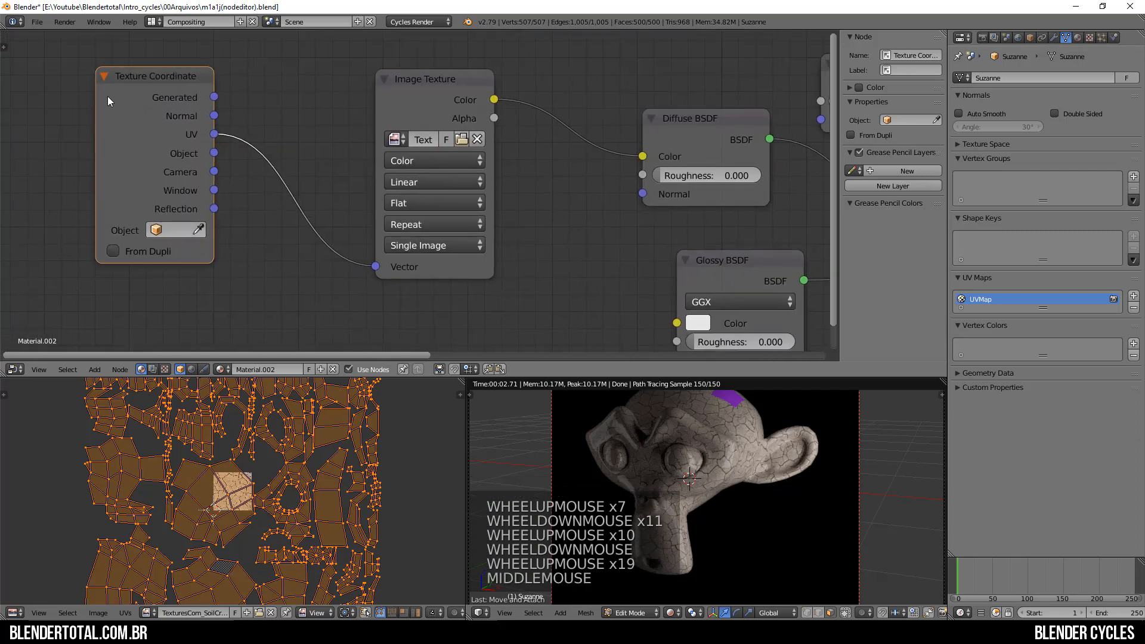
pyautogui.moveTo(107, 95)
pyautogui.mouseDown()
pyautogui.moveTo(102, 132)
pyautogui.moveTo(42, 131)
pyautogui.moveTo(91, 111)
pyautogui.mouseUp()
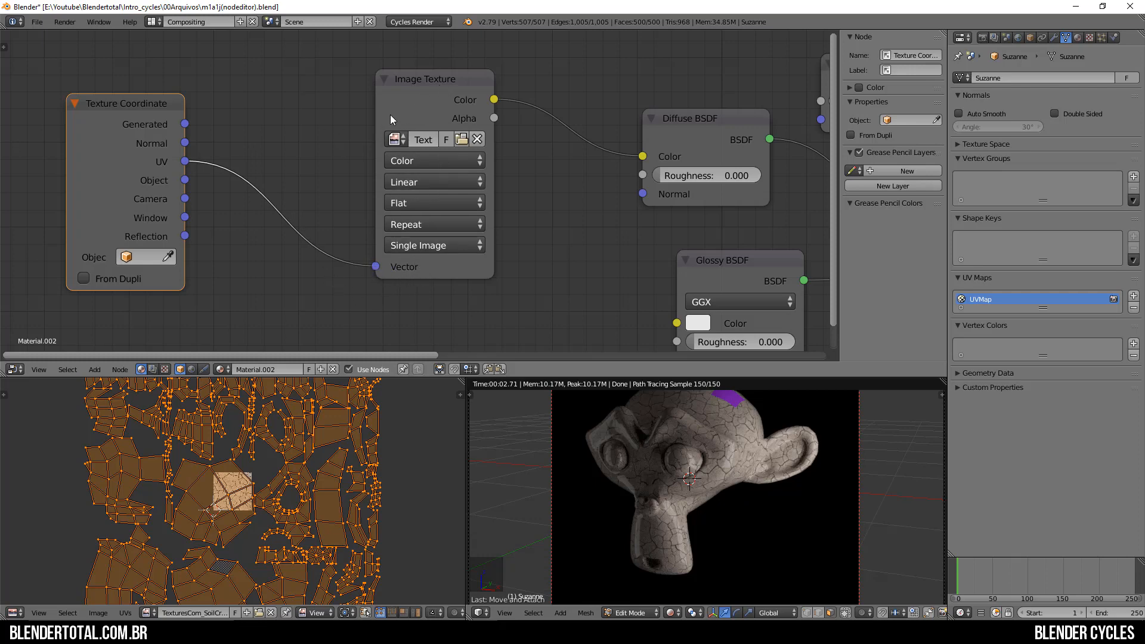
# Follow the node chain from Image Texture through the shaders and move the Material Output node nearer to the Mix Shader.
pyautogui.moveTo(488, 140); pyautogui.dragTo(290, 152, button='middle')
pyautogui.click(245, 124)
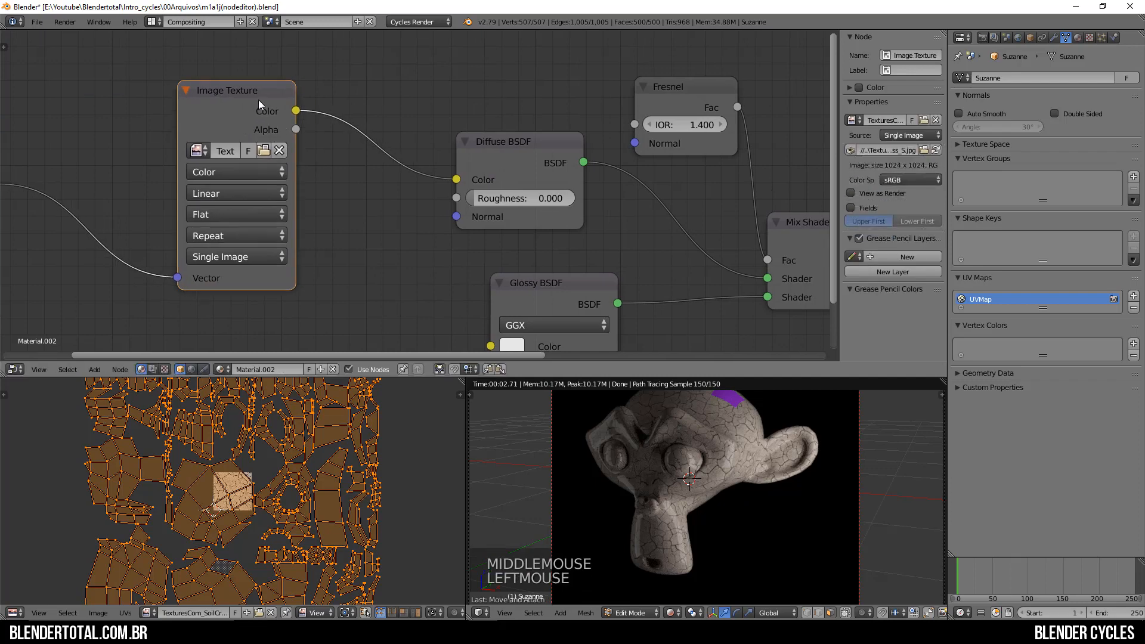
pyautogui.moveTo(657, 277); pyautogui.dragTo(391, 217, button='middle')
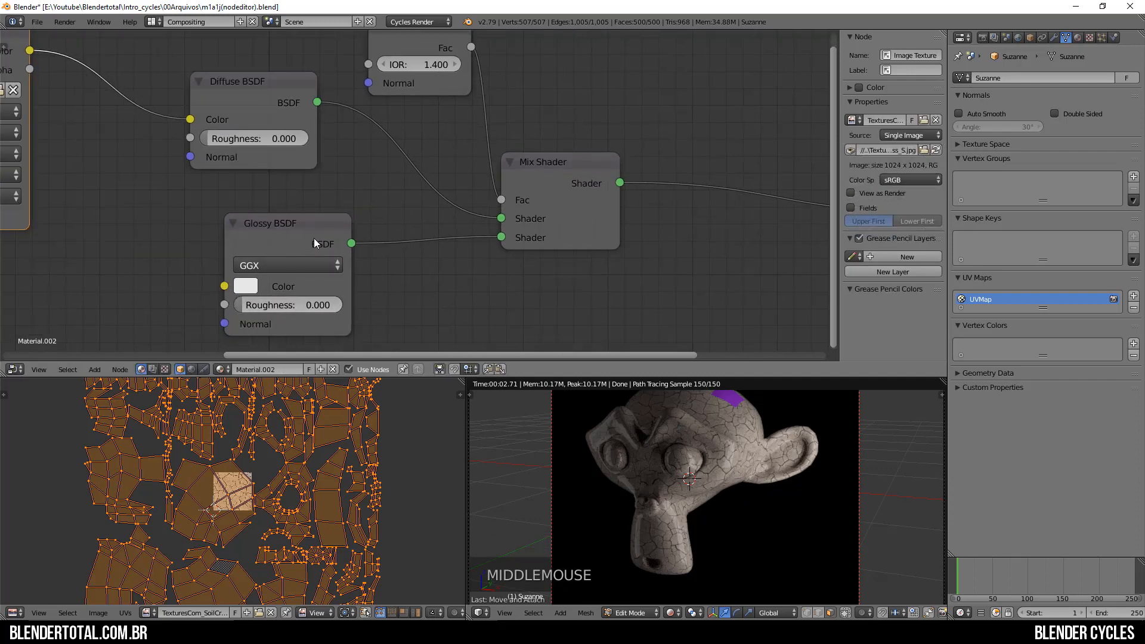
pyautogui.moveTo(415, 137); pyautogui.dragTo(330, 208, button='middle')
pyautogui.moveTo(379, 255); pyautogui.dragTo(69, 178, button='middle')
pyautogui.moveTo(549, 194); pyautogui.dragTo(481, 192)
pyautogui.scroll(2, 788, 405)
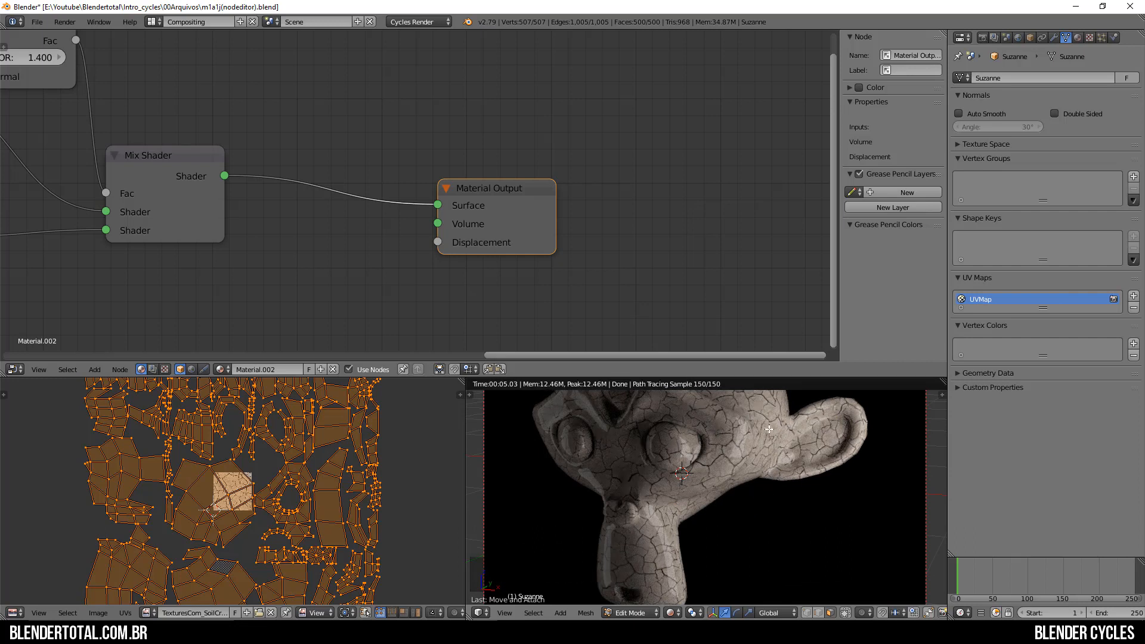
# Disconnect the Texture Coordinate node's UV output from the Image Texture node's Vector input.
pyautogui.scroll(-10, 332, 234)
pyautogui.moveTo(332, 235); pyautogui.dragTo(395, 277, button='middle')
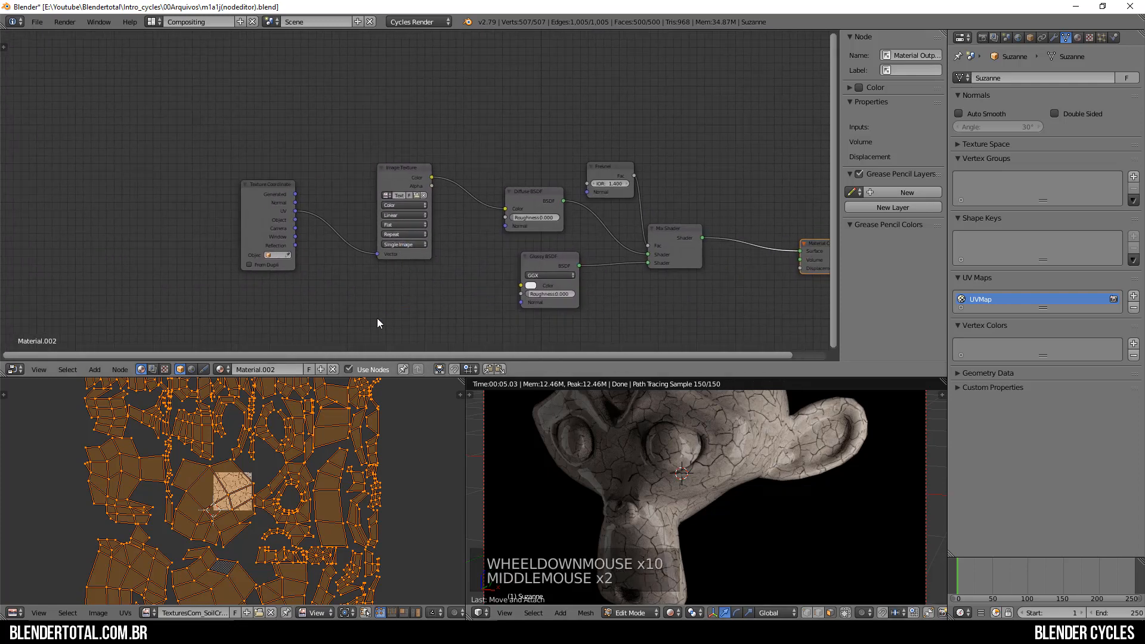
pyautogui.scroll(3, 374, 206)
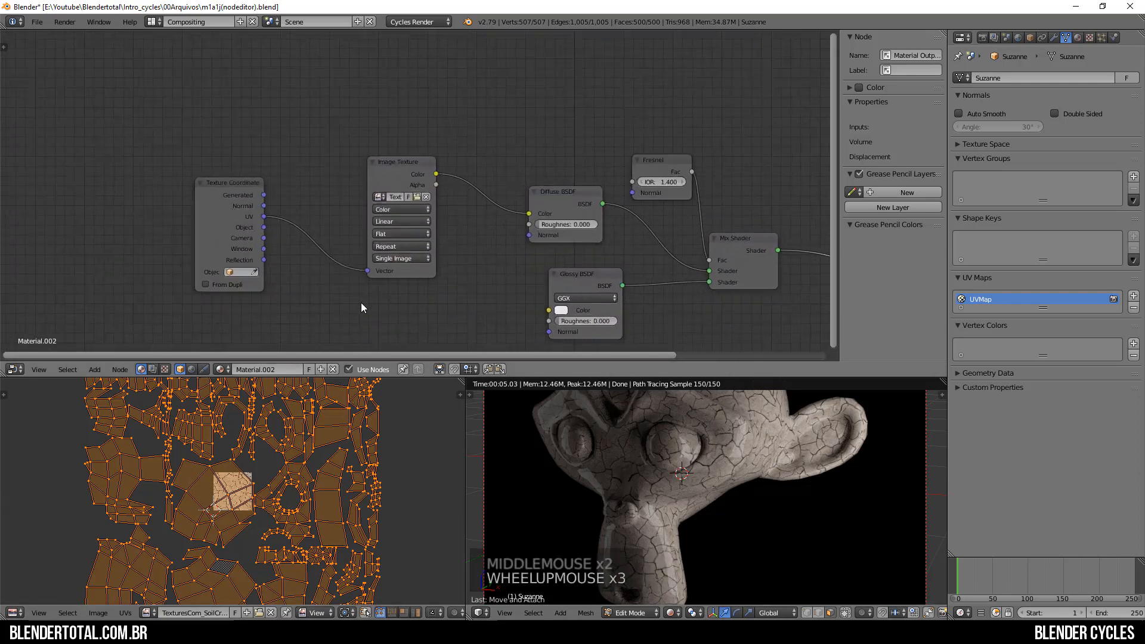
pyautogui.moveTo(361, 272); pyautogui.dragTo(279, 291)
pyautogui.hotkey('shift', 'a')
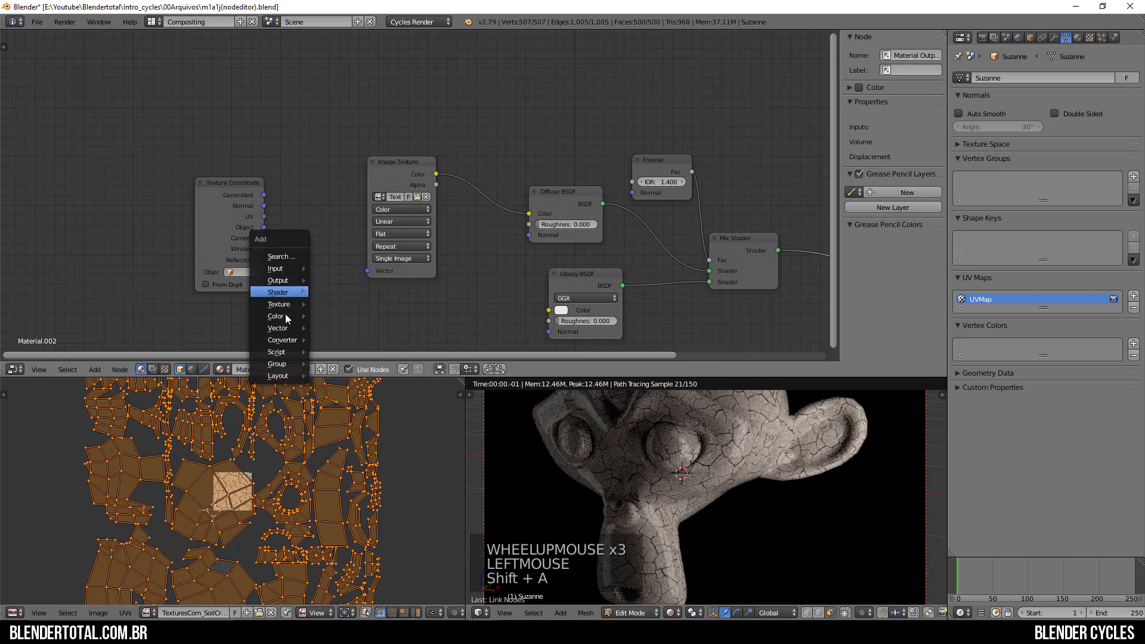
pyautogui.moveTo(285, 268)
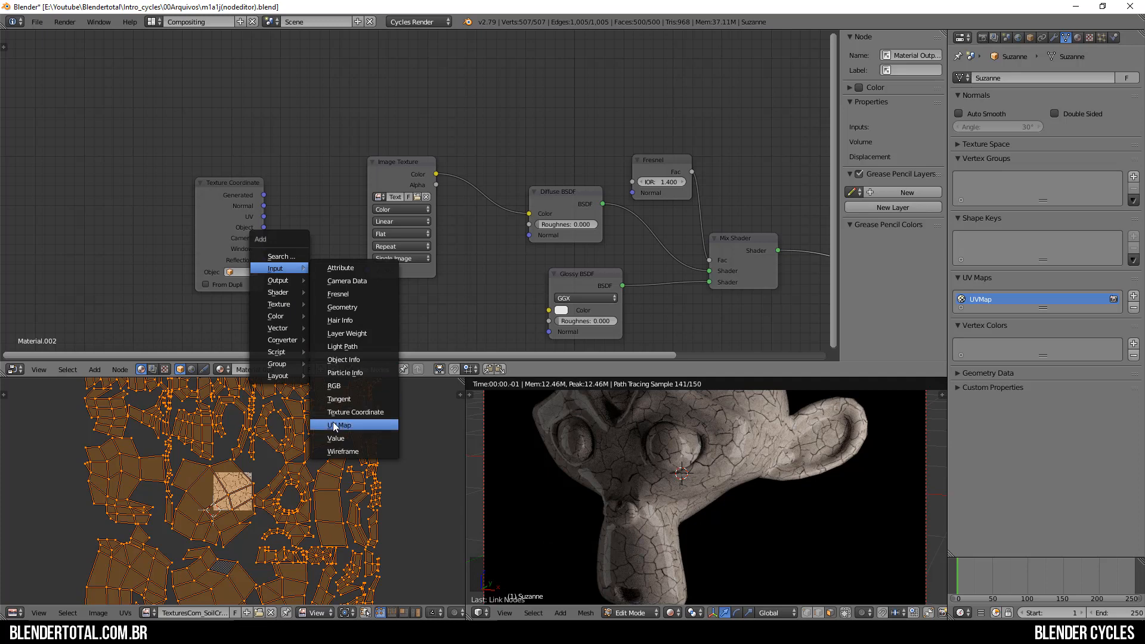
pyautogui.click(347, 426)
pyautogui.click(274, 279)
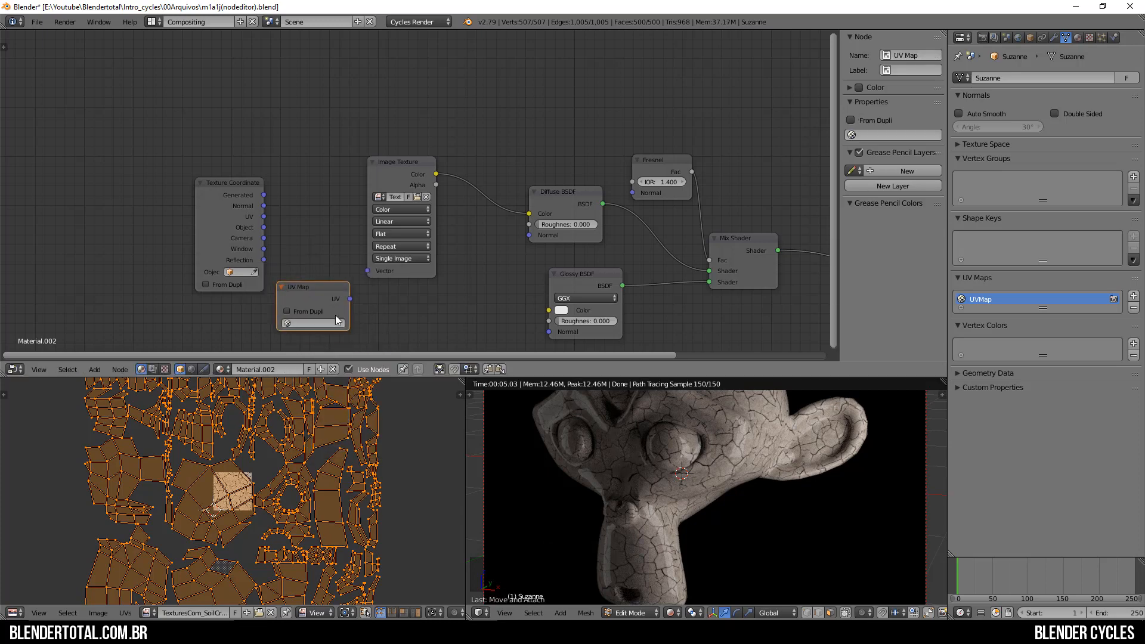
pyautogui.click(333, 323)
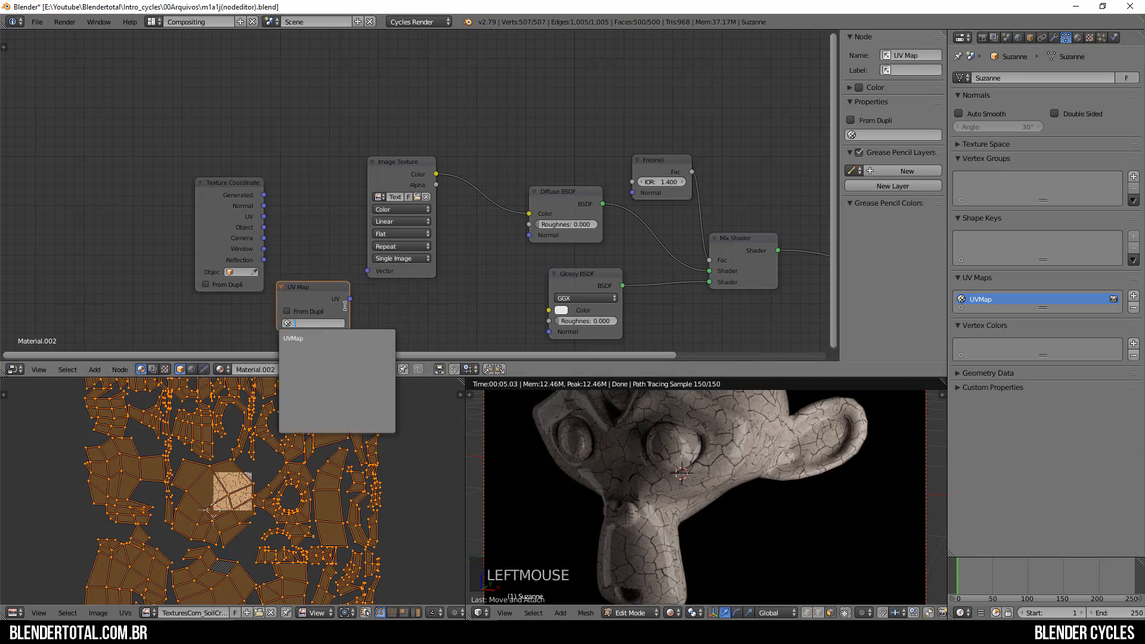
pyautogui.click(324, 290)
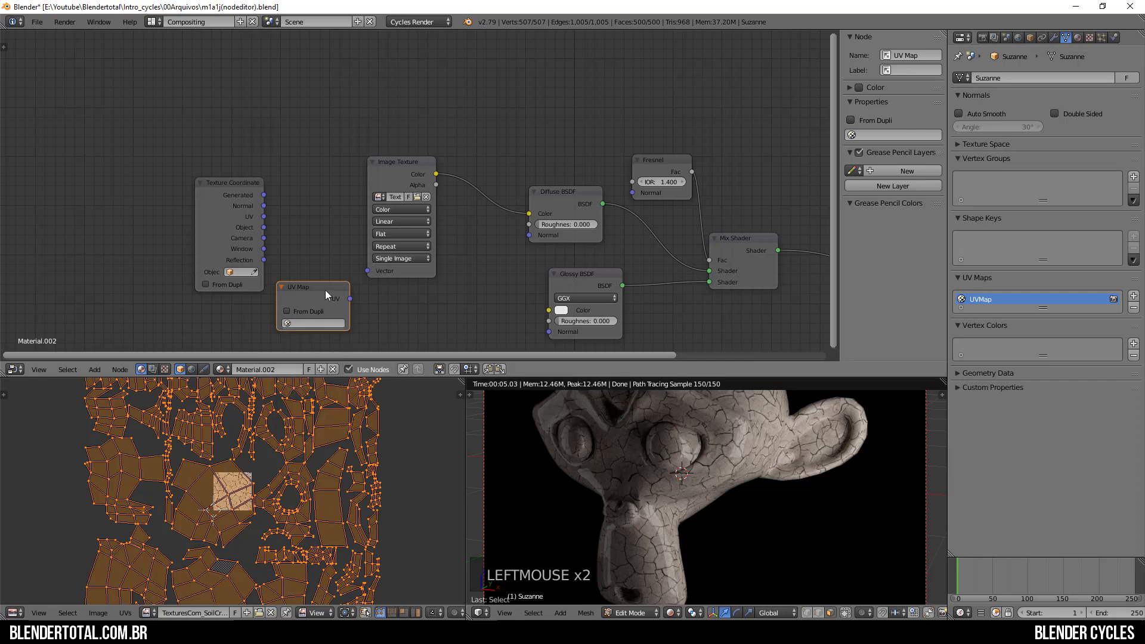
pyautogui.press('Delete')
# Add a UV Map input node and place it between the Texture Coordinate and Image Texture nodes.
pyautogui.click(266, 214)
pyautogui.click(315, 220)
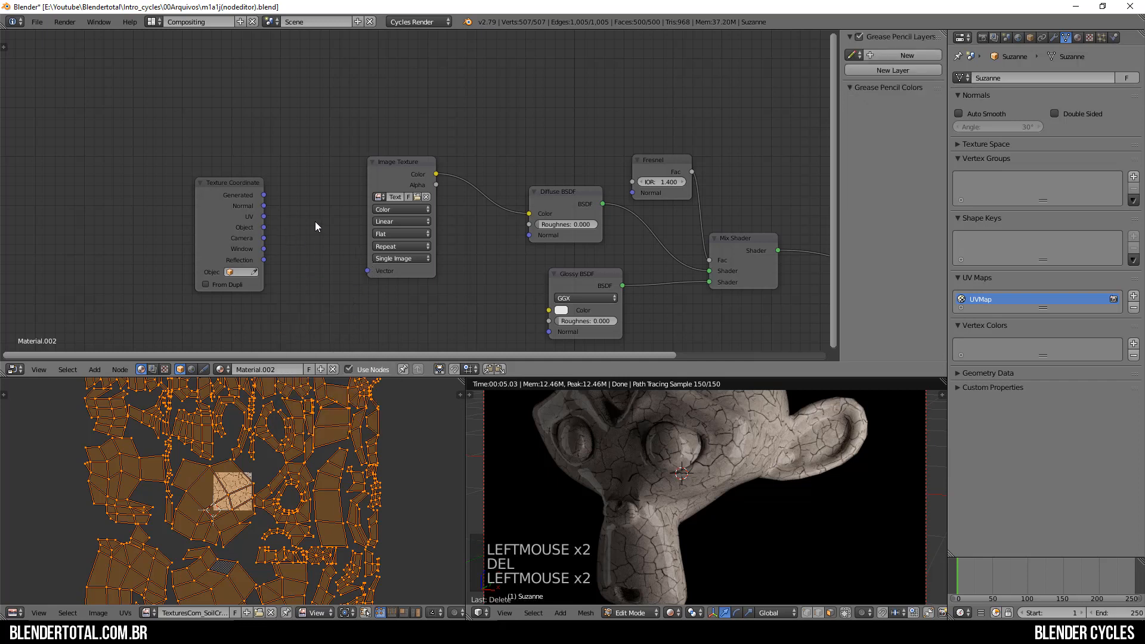
pyautogui.keyDown('shift'); pyautogui.click(313, 221); pyautogui.keyUp('shift')
pyautogui.hotkey('shift', 'a')
pyautogui.click(213, 185)
pyautogui.hotkey('shift', 'a')
pyautogui.moveTo(240, 211)
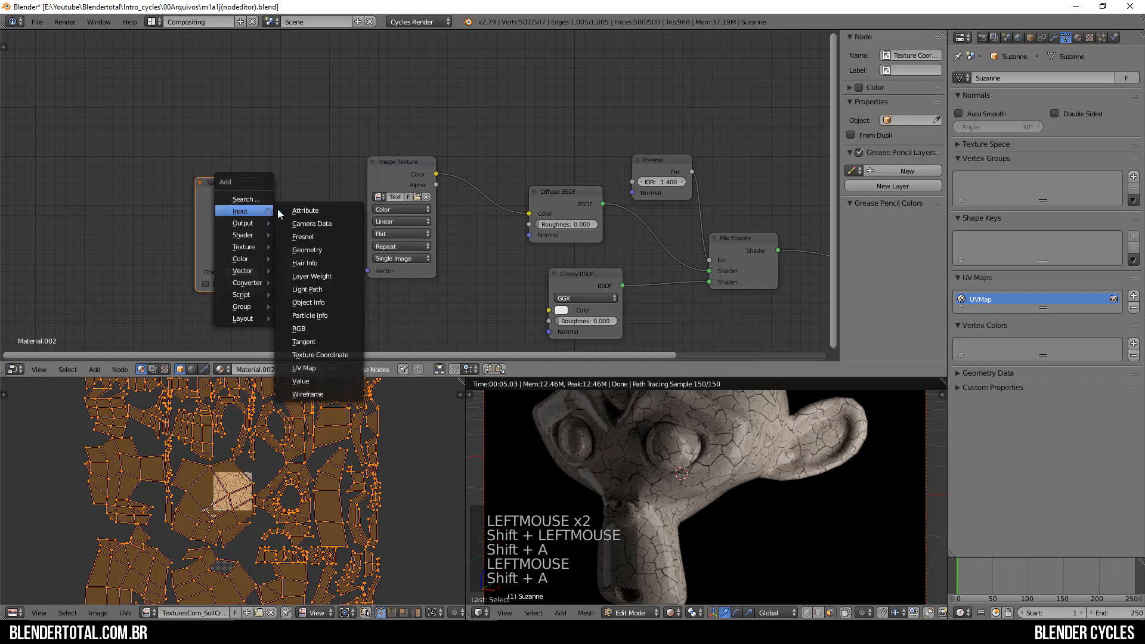
pyautogui.click(304, 367)
pyautogui.click(291, 262)
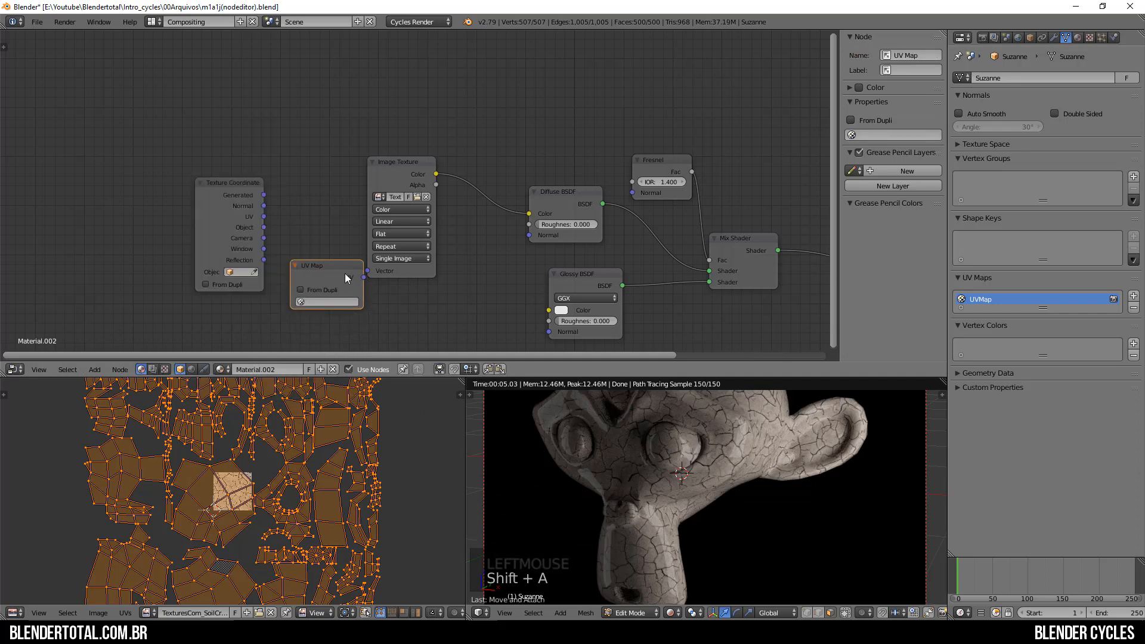
# Connect the UV Map node's UV output to the Image Texture's Vector input and choose the UVMap layer in the node.
pyautogui.moveTo(364, 276)
pyautogui.mouseDown()
pyautogui.moveTo(378, 270)
pyautogui.moveTo(277, 291)
pyautogui.moveTo(368, 271)
pyautogui.mouseUp()
pyautogui.click(337, 302)
pyautogui.click(327, 311)
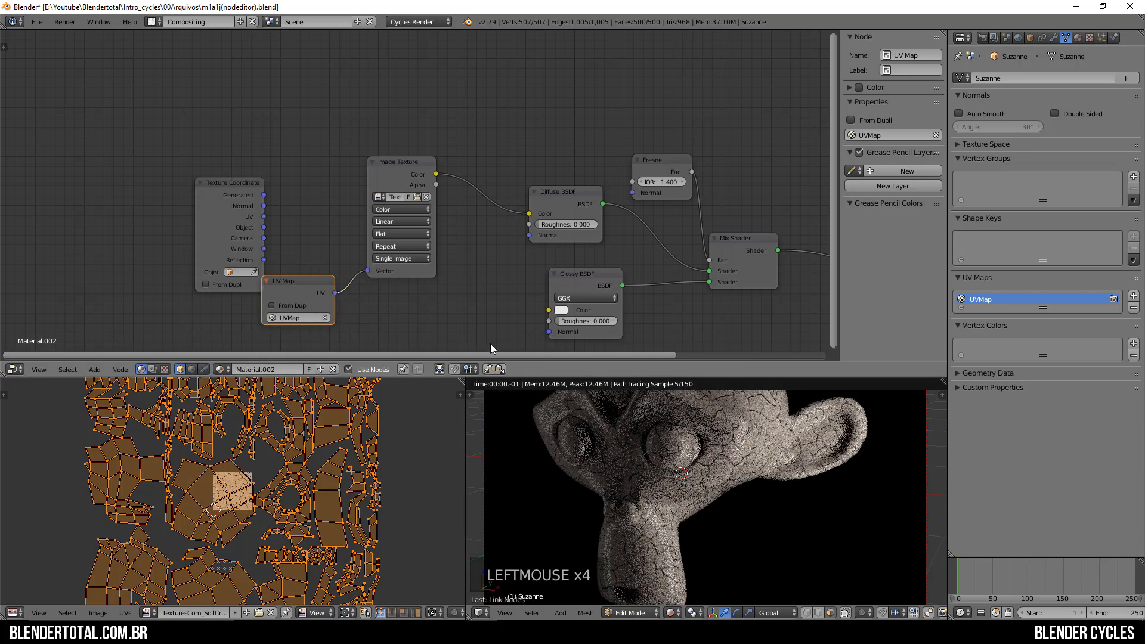
# Delete the Texture Coordinate node and move the UV Map node up beside the Image Texture node.
pyautogui.moveTo(237, 206); pyautogui.dragTo(151, 213)
pyautogui.press('Delete')
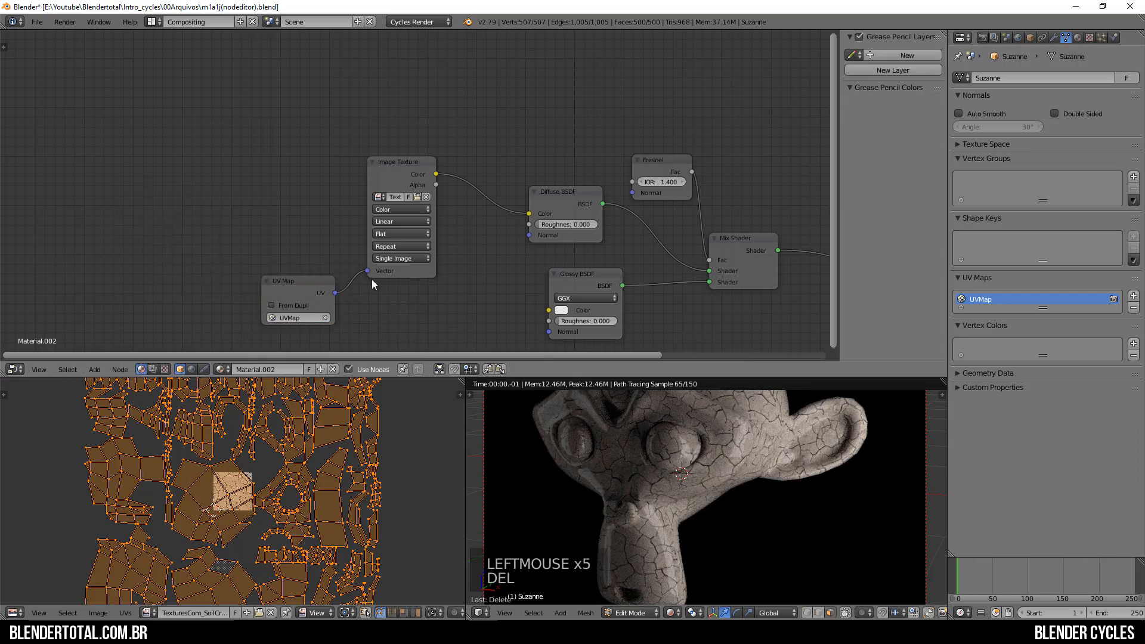
pyautogui.moveTo(337, 293); pyautogui.dragTo(330, 228)
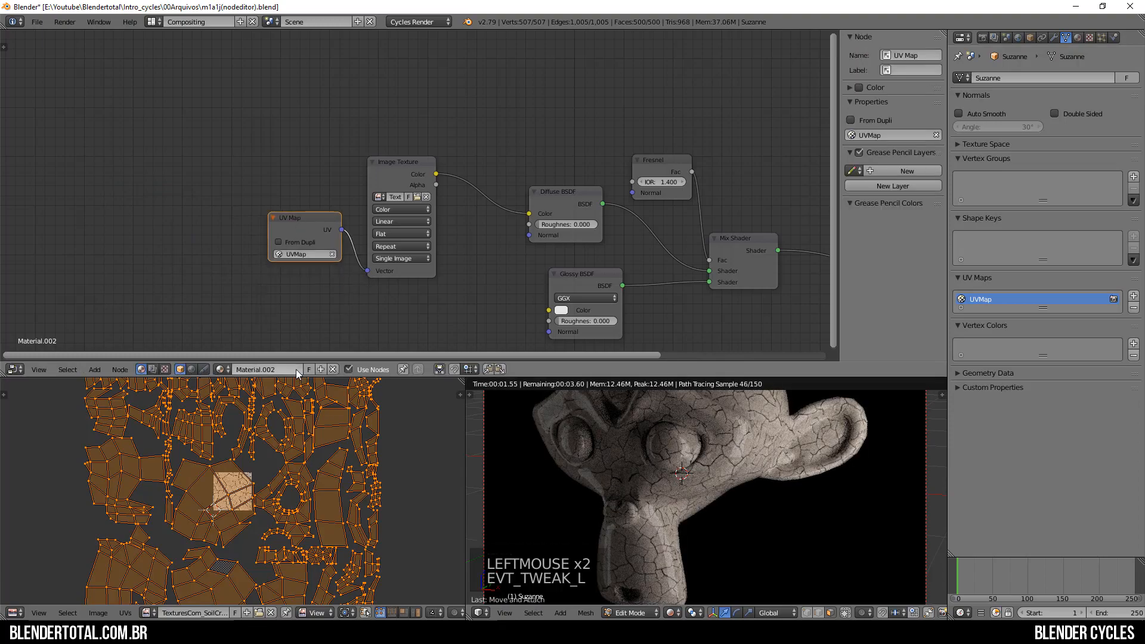
# Scale the UV layout down so it extends only moderately beyond the cracked-soil image.
pyautogui.press('s')
pyautogui.click(276, 505)
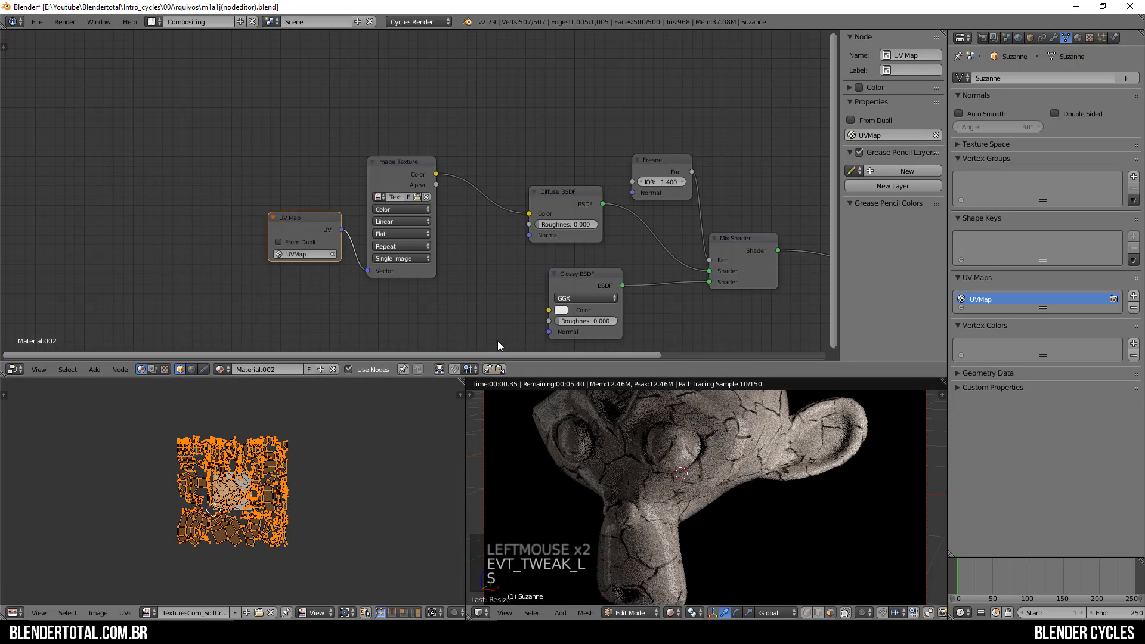
# Spread out the shader nodes, moving Diffuse BSDF and Fresnel up, Glossy BSDF down and Mix Shader up.
pyautogui.moveTo(552, 230); pyautogui.dragTo(550, 162)
pyautogui.moveTo(437, 174); pyautogui.dragTo(551, 225)
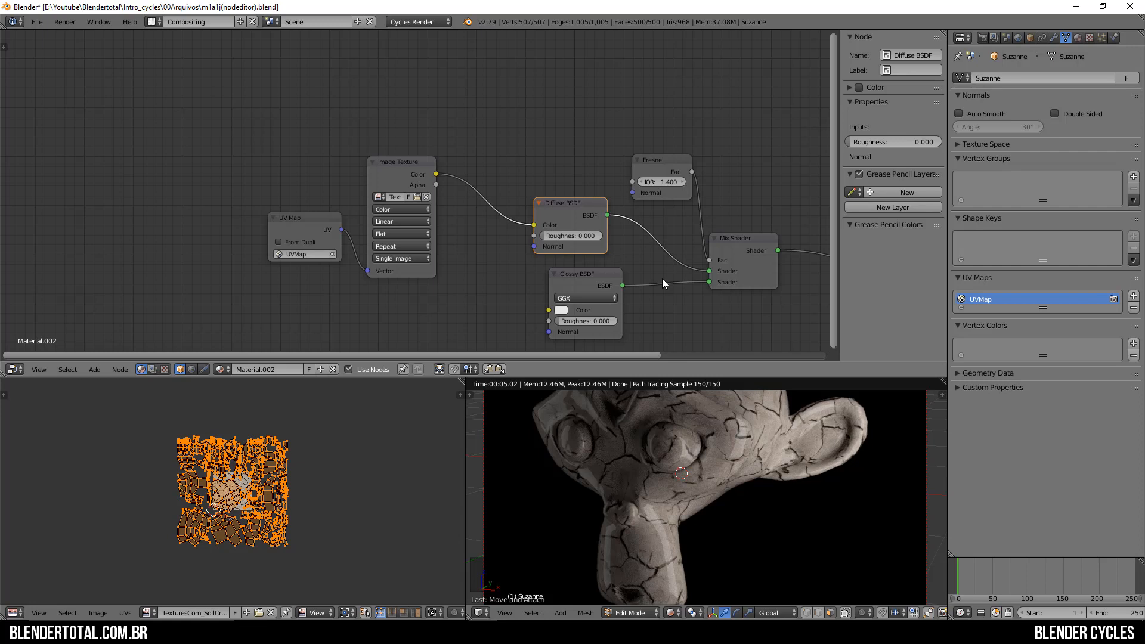
pyautogui.moveTo(559, 215)
pyautogui.mouseDown()
pyautogui.moveTo(570, 169)
pyautogui.moveTo(554, 208)
pyautogui.mouseUp()
pyautogui.click(586, 292)
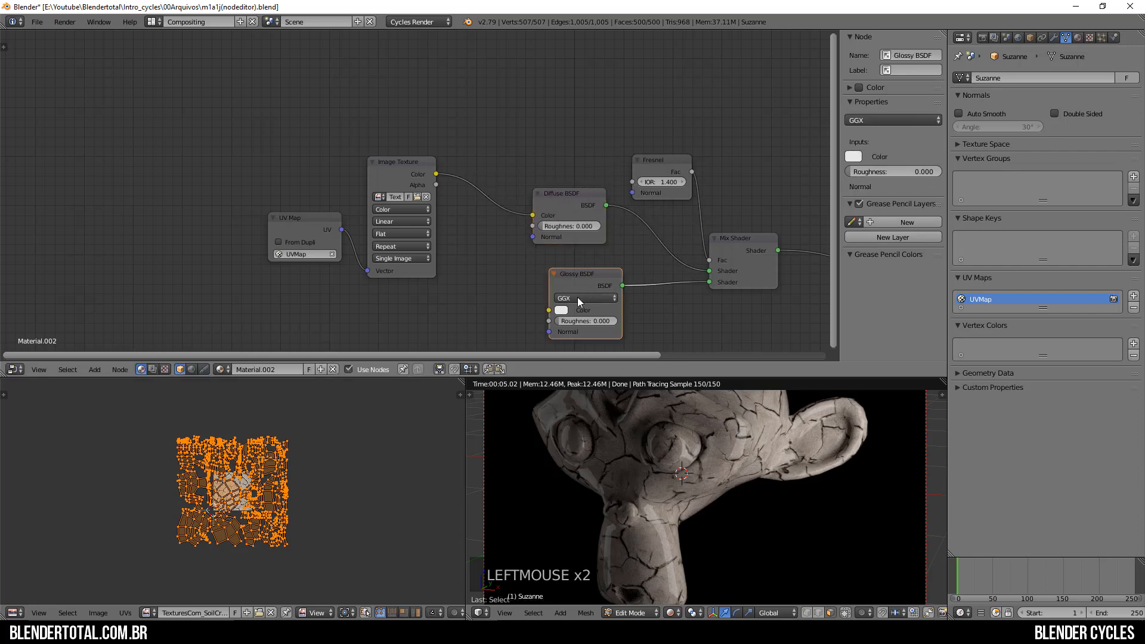
pyautogui.moveTo(577, 297)
pyautogui.mouseDown()
pyautogui.moveTo(545, 284)
pyautogui.moveTo(573, 300)
pyautogui.mouseUp()
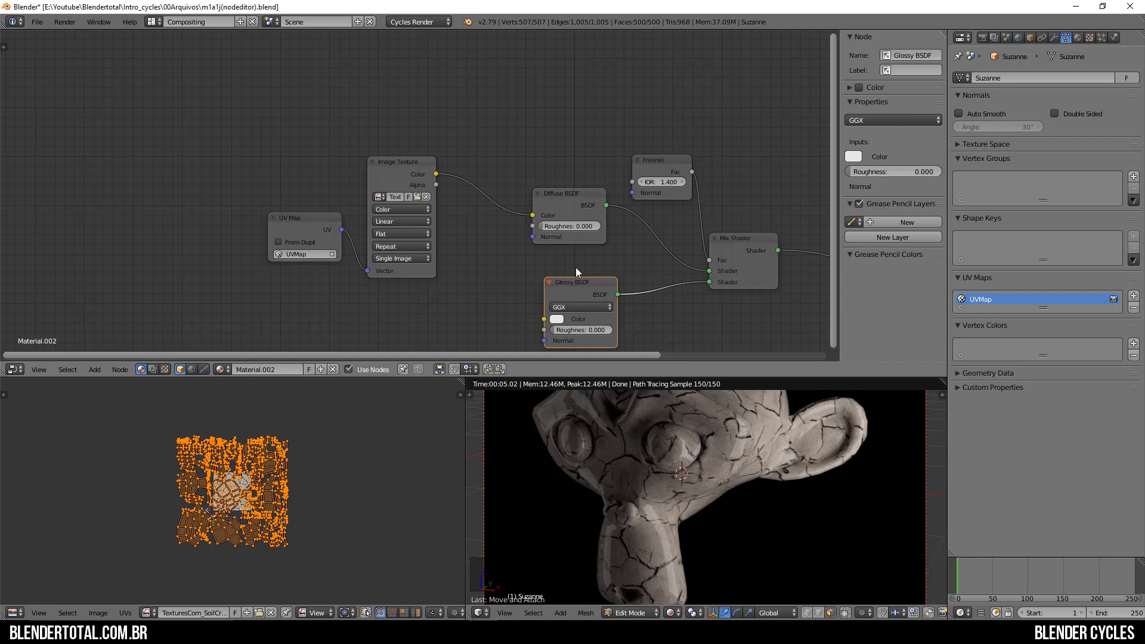
pyautogui.moveTo(570, 207); pyautogui.dragTo(551, 142)
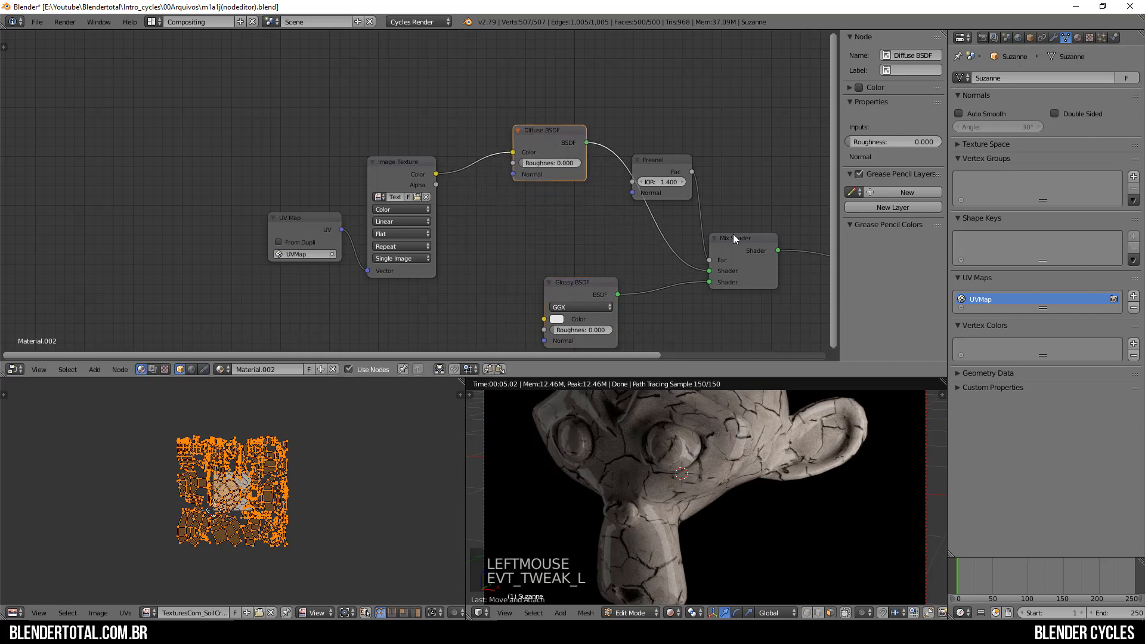
pyautogui.moveTo(732, 234); pyautogui.dragTo(760, 196)
pyautogui.moveTo(681, 167); pyautogui.dragTo(710, 93)
pyautogui.moveTo(699, 223); pyautogui.dragTo(499, 205, button='middle')
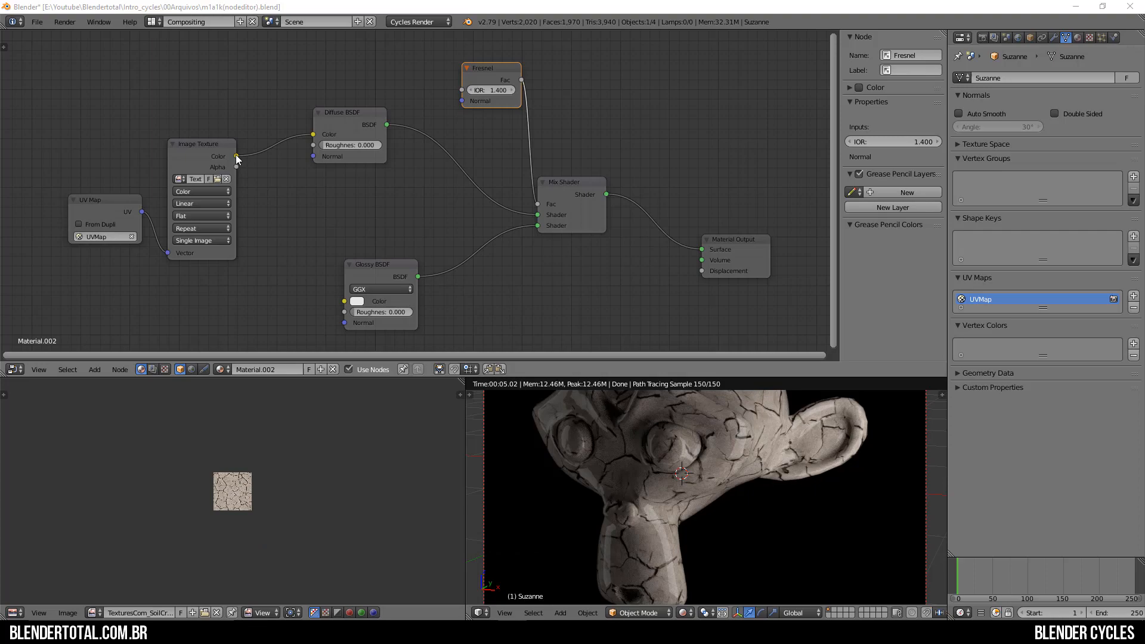
# Connect the Image Texture's Color output to the Material Output's Displacement input and inspect the relief on rendered Suzanne.
pyautogui.moveTo(236, 156)
pyautogui.mouseDown()
pyautogui.moveTo(454, 249)
pyautogui.moveTo(662, 283)
pyautogui.moveTo(703, 271)
pyautogui.mouseUp()
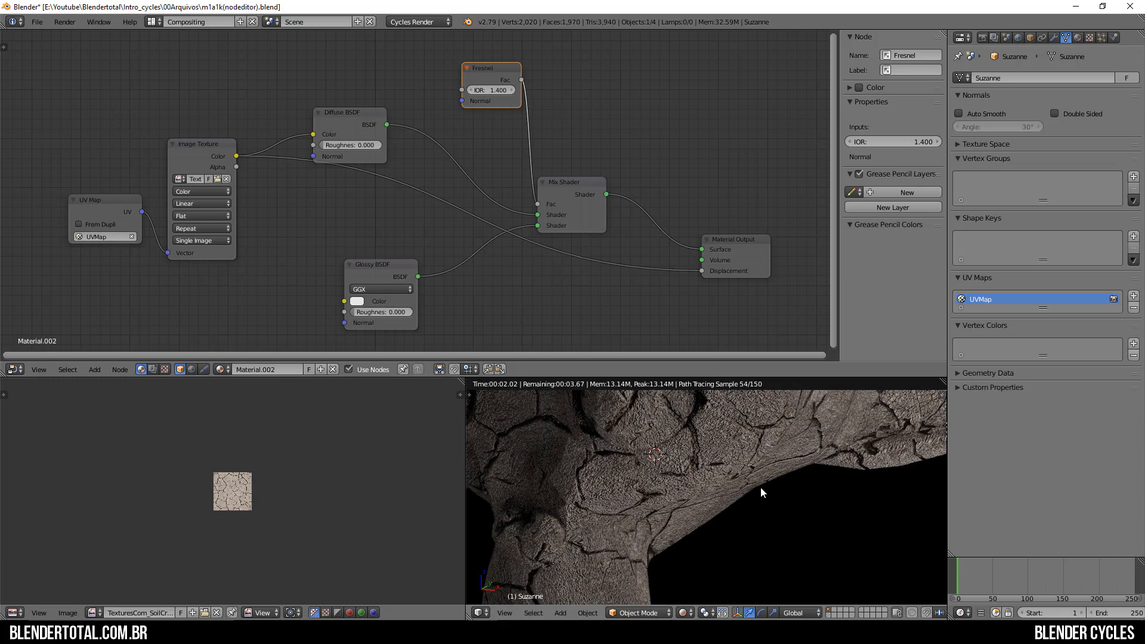
pyautogui.scroll(-8, 731, 495)
pyautogui.scroll(4, 729, 495)
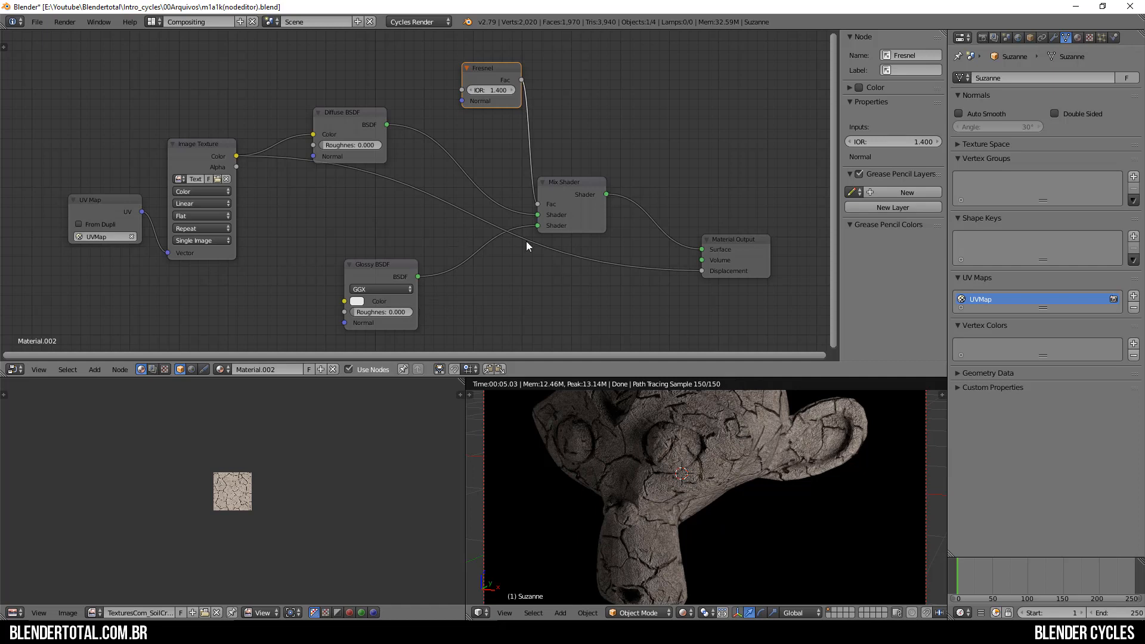
# Move the Mix Shader toward the Material Output and shift the UV Map and Image Texture nodes farther from the shaders.
pyautogui.moveTo(570, 199); pyautogui.dragTo(623, 170)
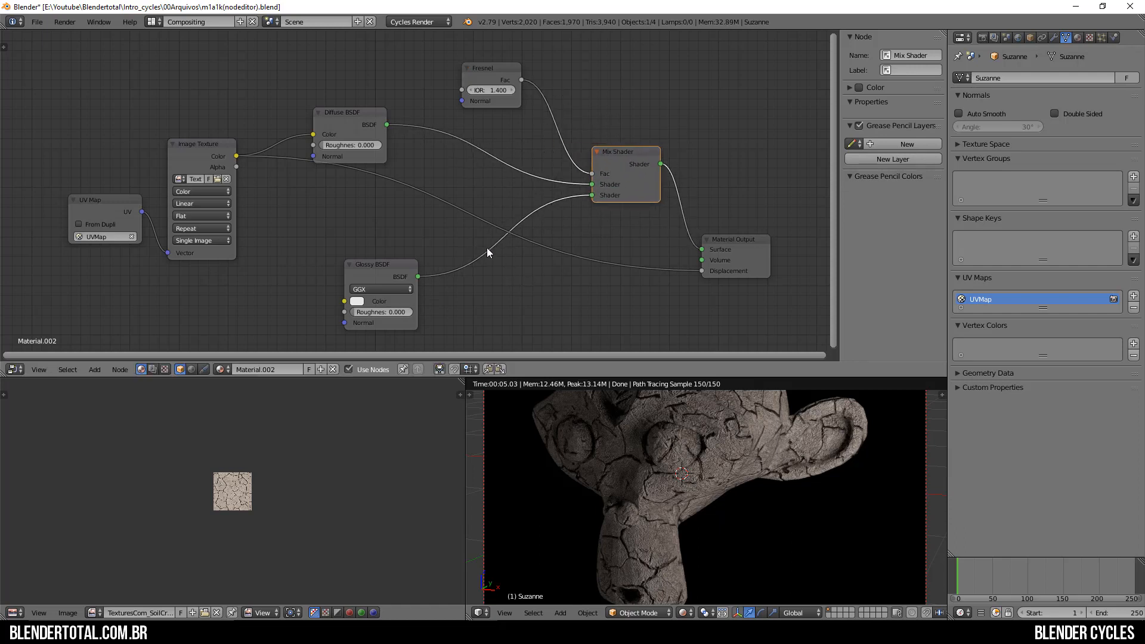
pyautogui.moveTo(213, 165)
pyautogui.mouseDown()
pyautogui.moveTo(203, 123)
pyautogui.moveTo(222, 160)
pyautogui.mouseUp()
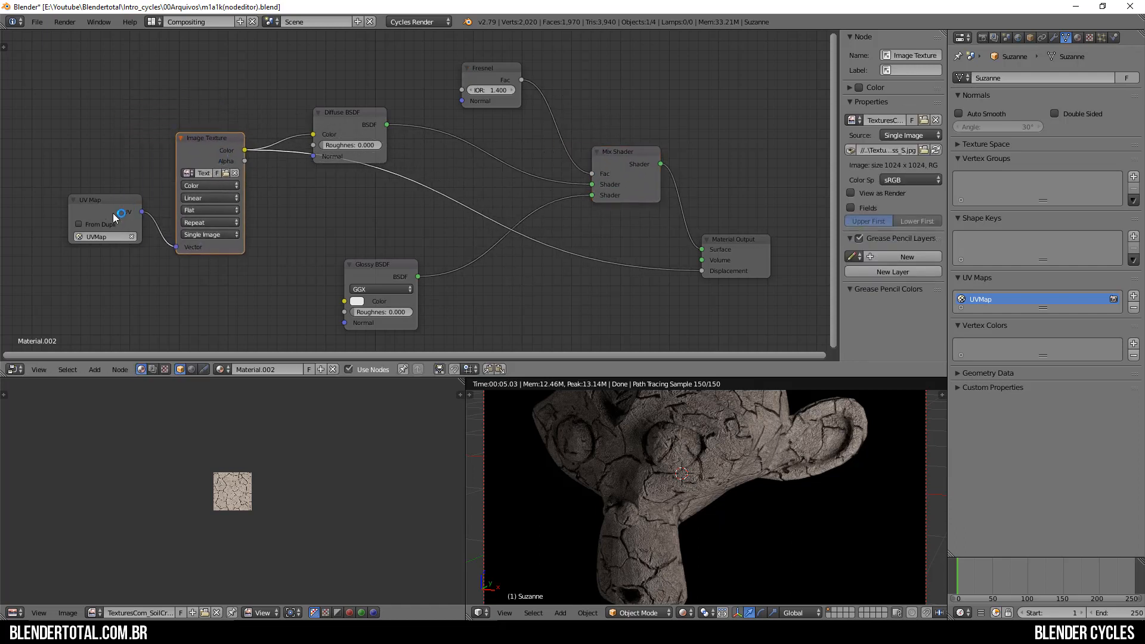
pyautogui.moveTo(116, 217); pyautogui.dragTo(67, 219)
pyautogui.moveTo(210, 176); pyautogui.dragTo(178, 186)
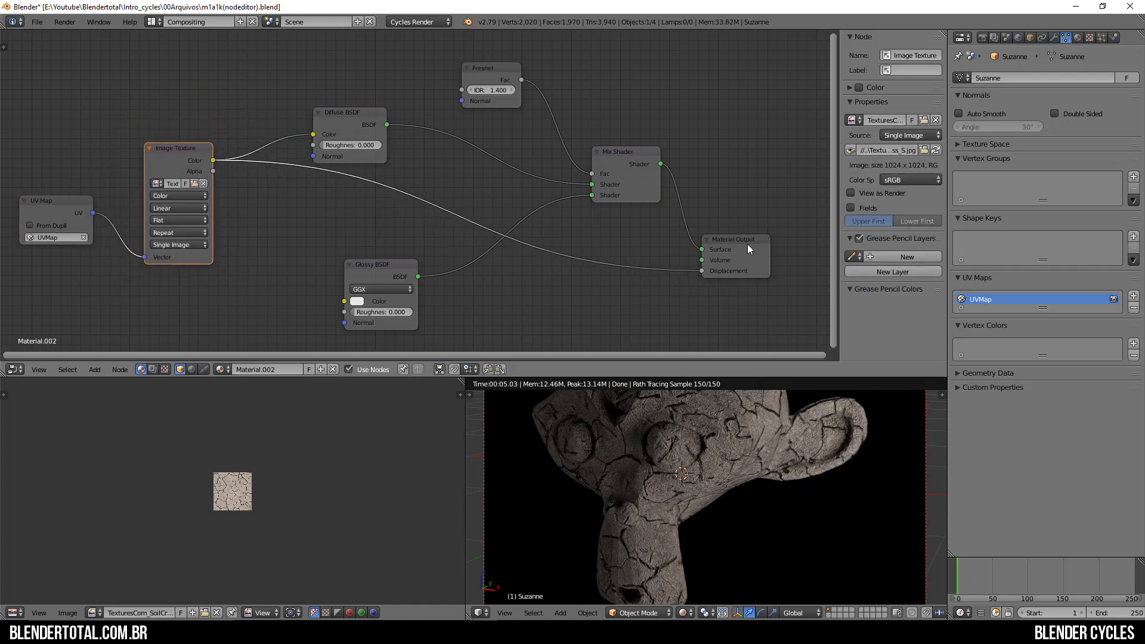
# Move the Material Output node up and farther from the Mix Shader, and shift the Diffuse BSDF slightly up and away from the Image Texture.
pyautogui.moveTo(747, 245); pyautogui.dragTo(776, 227)
pyautogui.moveTo(349, 131); pyautogui.dragTo(362, 124)
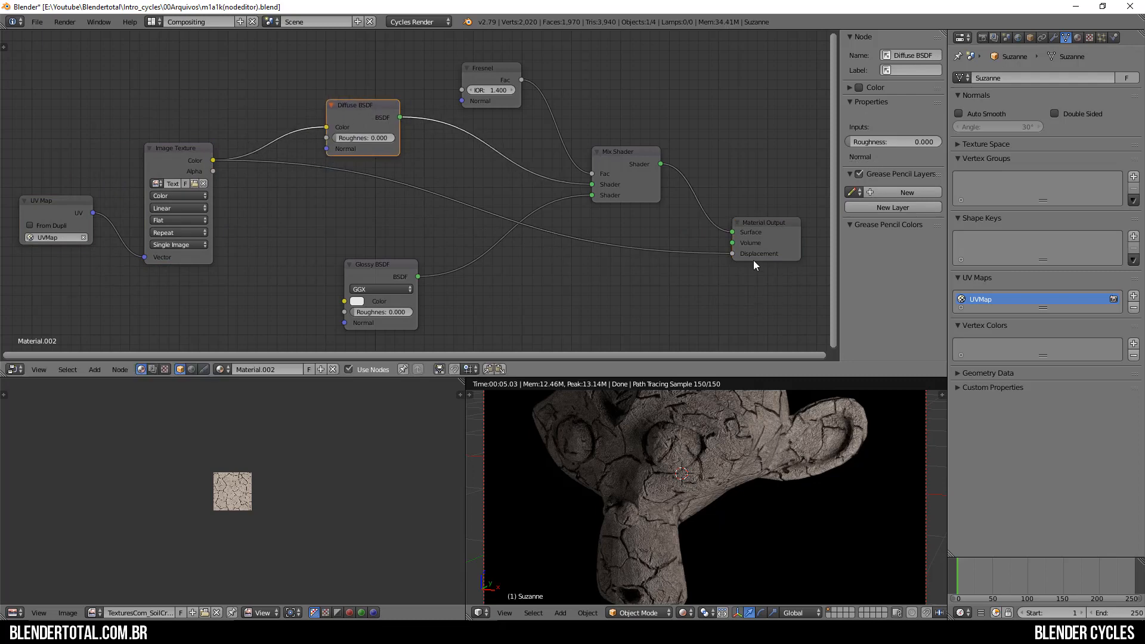
pyautogui.click(185, 164)
pyautogui.hotkey('shift', 'd')
pyautogui.click(314, 288)
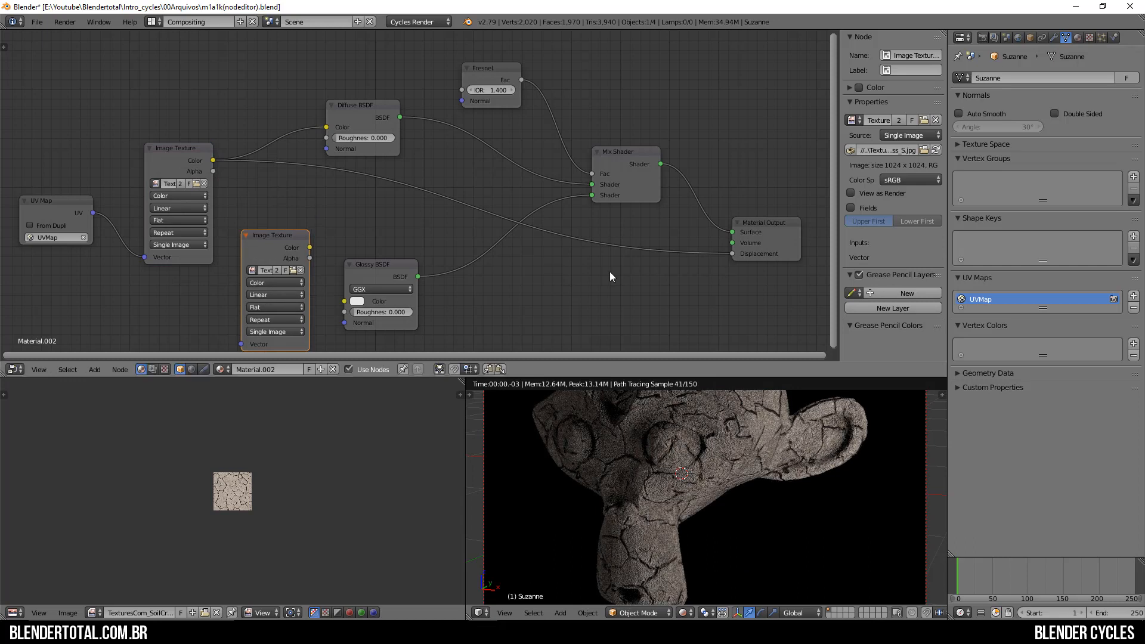
pyautogui.press('x')
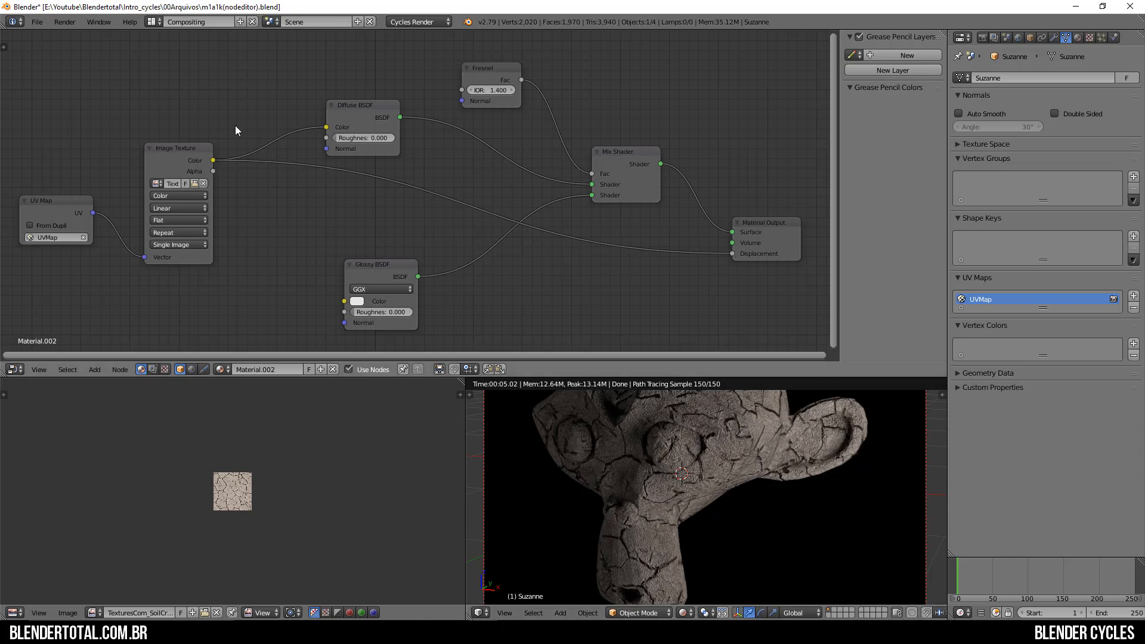
# Disconnect the Material Output's Displacement input and add a Math node between the Image Texture and the shaders.
pyautogui.moveTo(737, 255); pyautogui.dragTo(298, 207)
pyautogui.hotkey('shift', 'a')
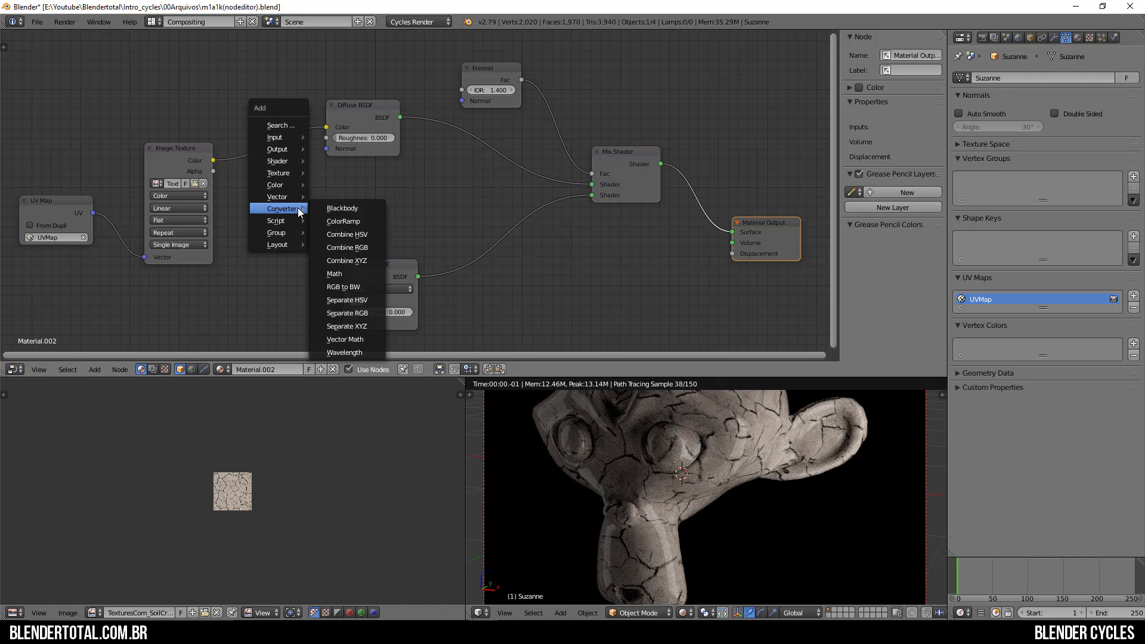
pyautogui.click(335, 274)
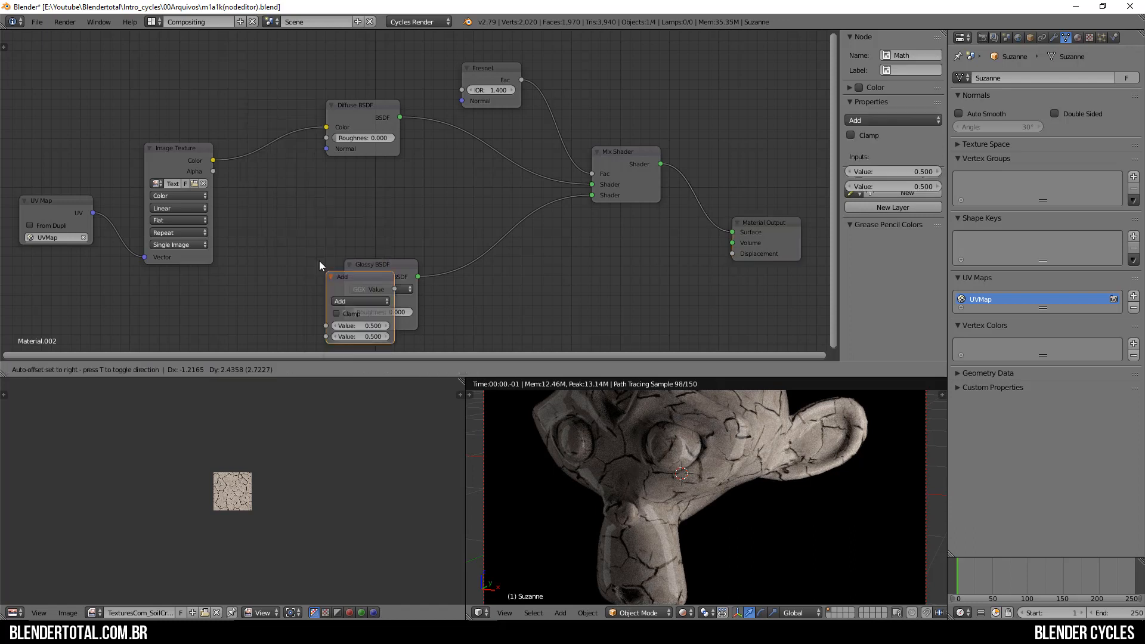
pyautogui.click(241, 180)
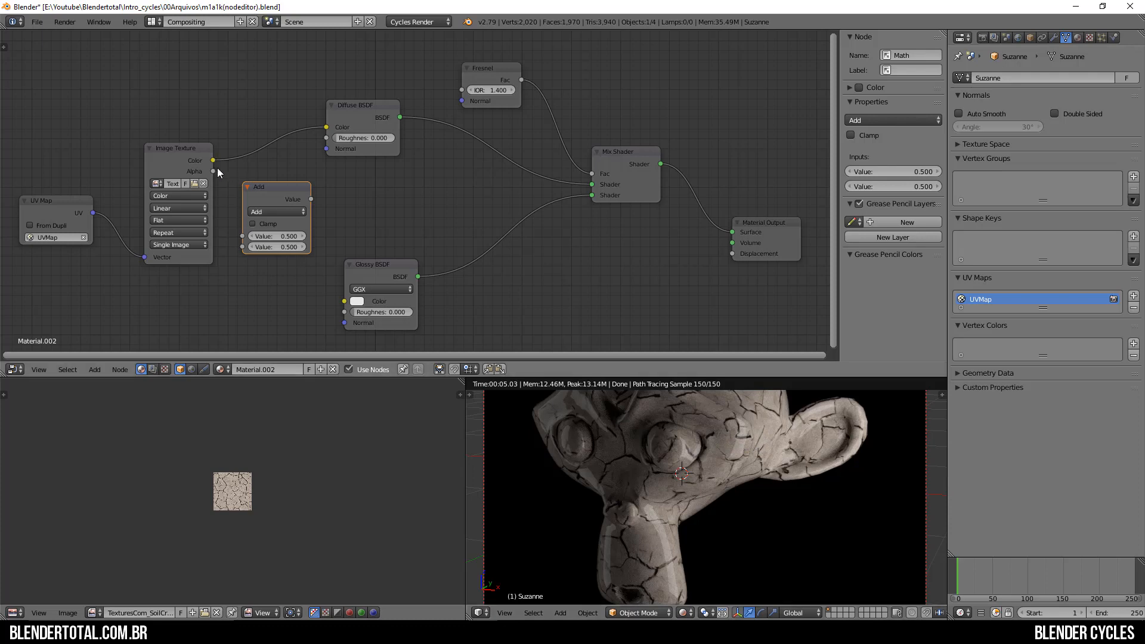
# Route the Image Texture's Color through the Math node into the Diffuse BSDF's Color input and set the operation to Multiply.
pyautogui.moveTo(213, 160); pyautogui.dragTo(242, 236)
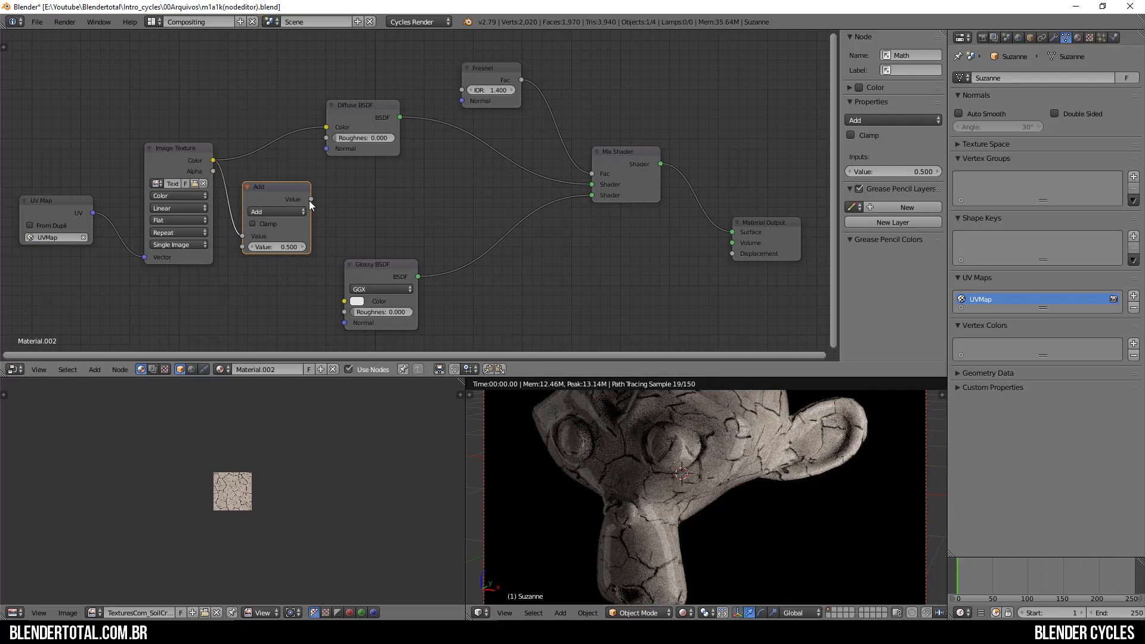
pyautogui.moveTo(310, 202); pyautogui.dragTo(328, 127)
pyautogui.moveTo(277, 191); pyautogui.dragTo(271, 93)
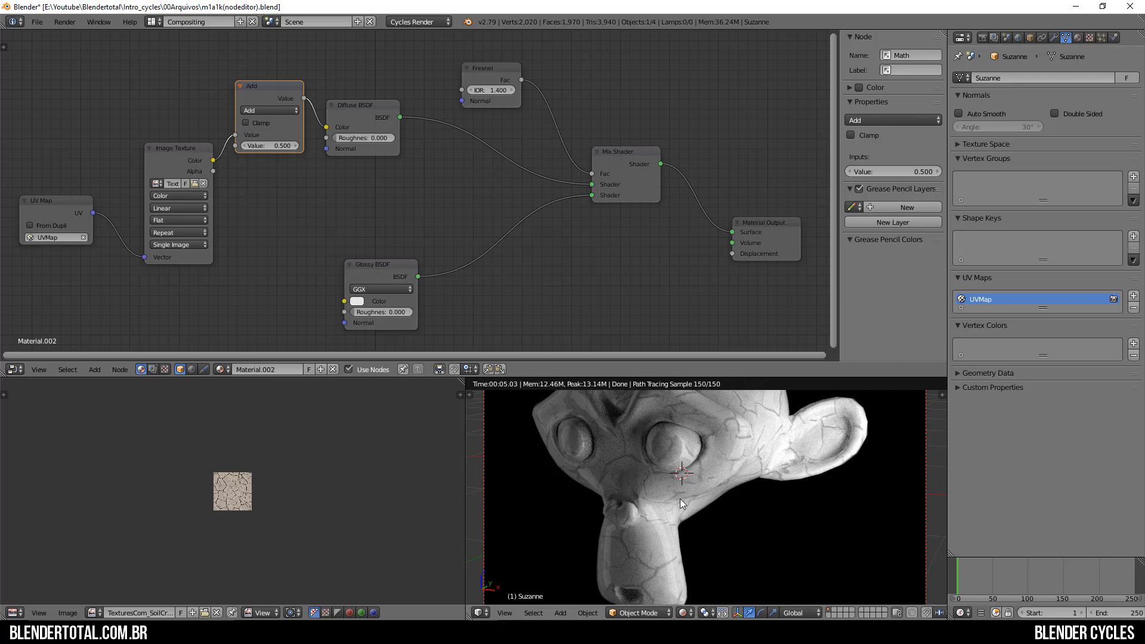
pyautogui.scroll(1, 248, 122)
pyautogui.click(257, 93)
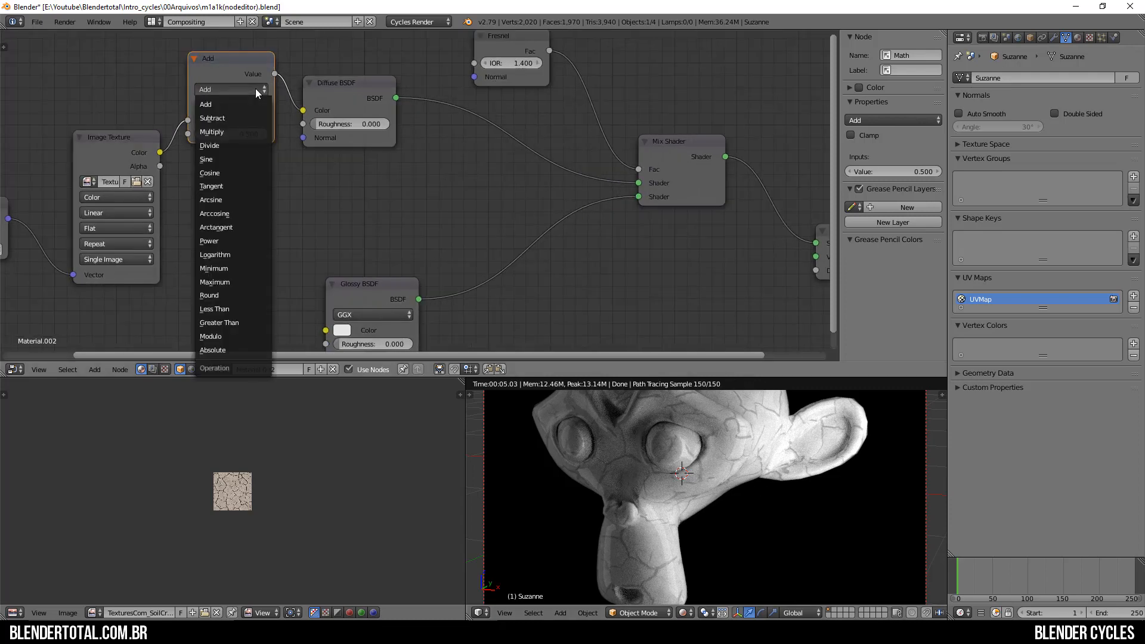
pyautogui.click(238, 132)
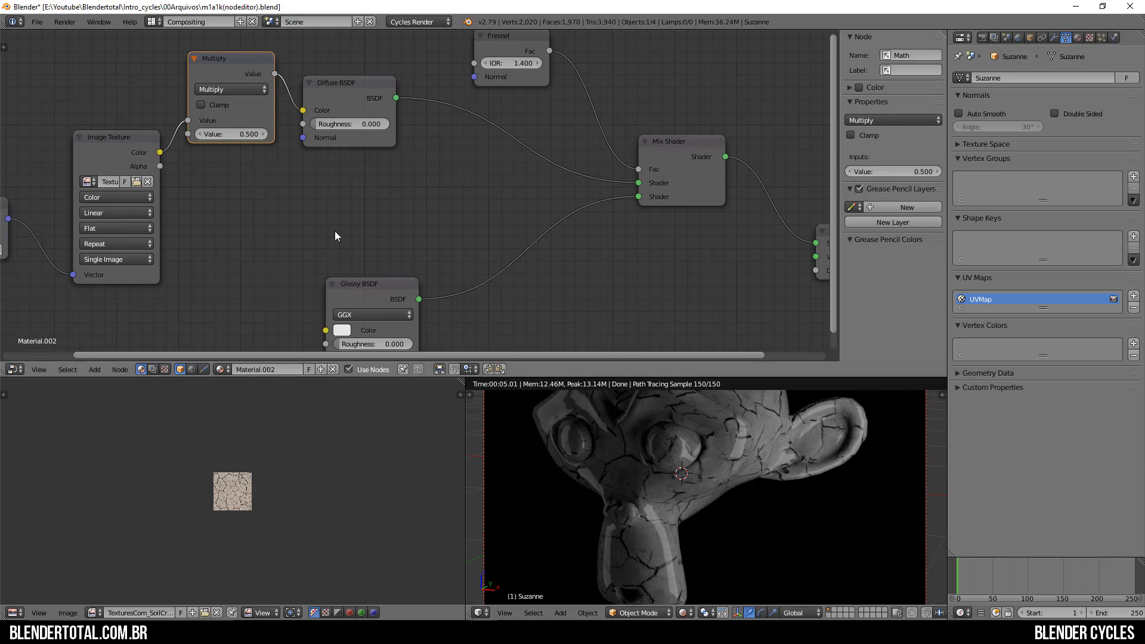
# Try Multiply values of 1, 5 and 0.1 to compare their effect on Suzanne's diffuse color.
pyautogui.click(235, 134)
pyautogui.write('1')
pyautogui.press('Return')
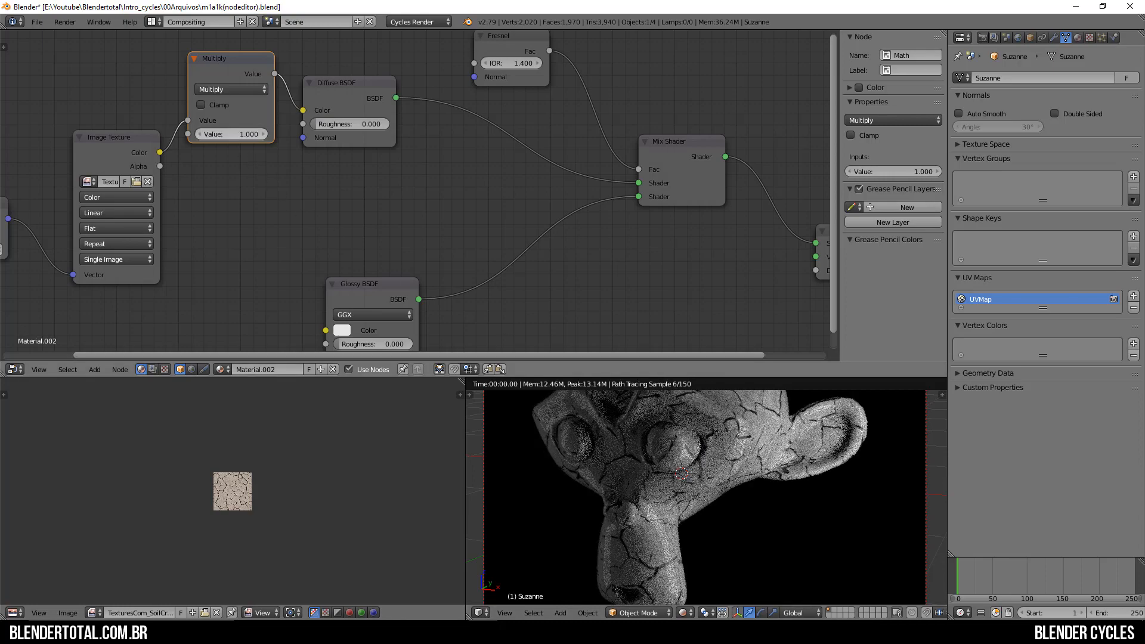
pyautogui.click(235, 134)
pyautogui.write('5')
pyautogui.press('Return')
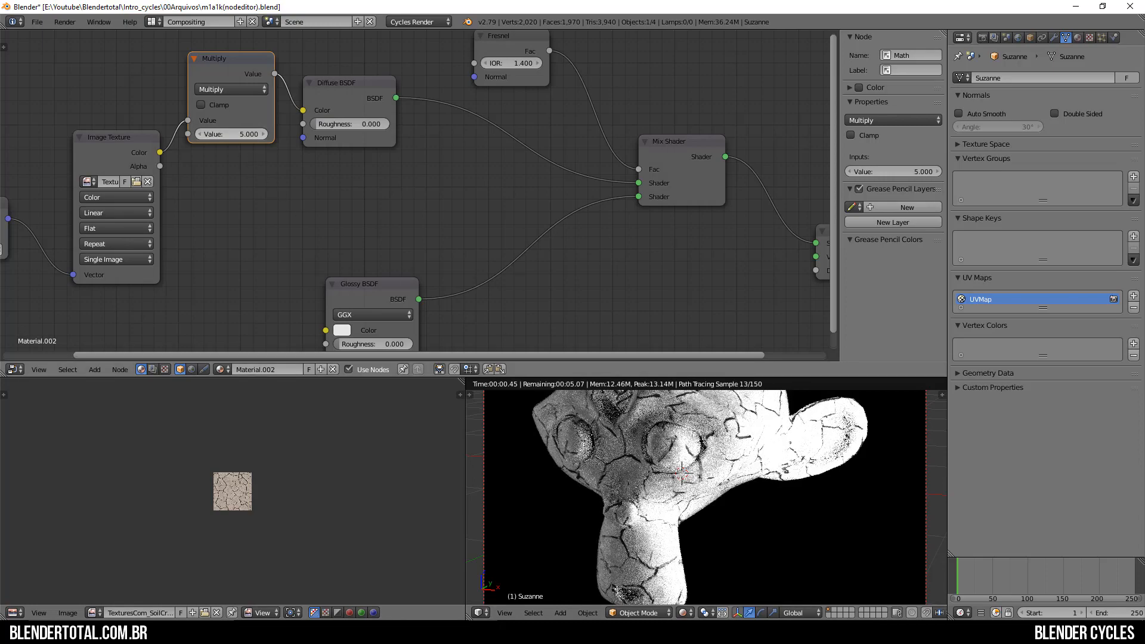
pyautogui.click(239, 134)
pyautogui.write('0')
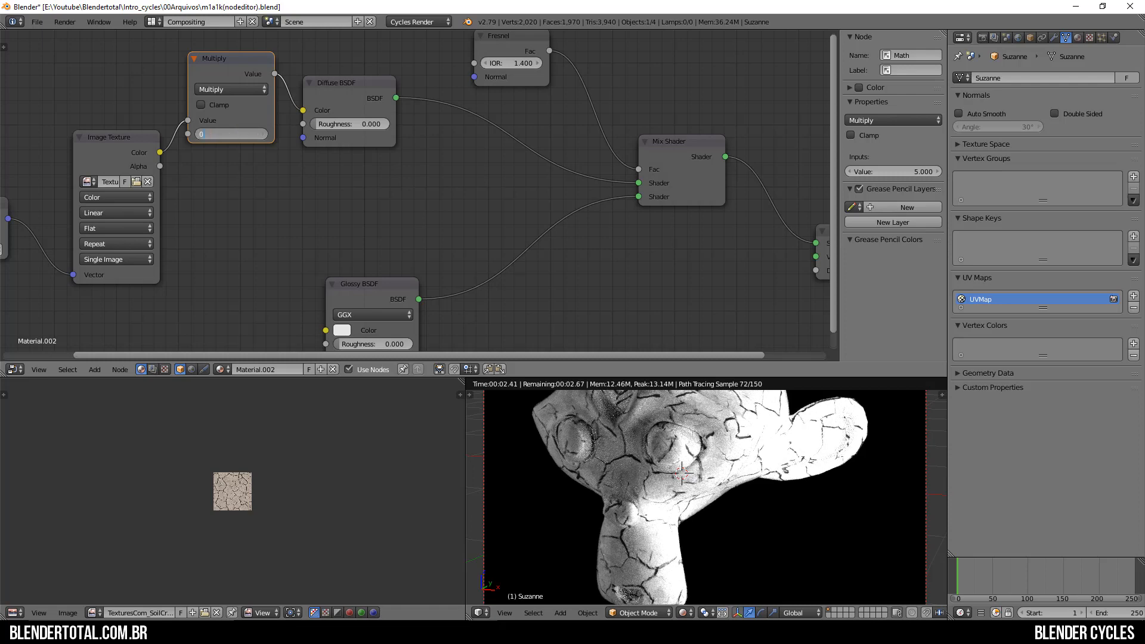
pyautogui.write('.1')
pyautogui.press('Return')
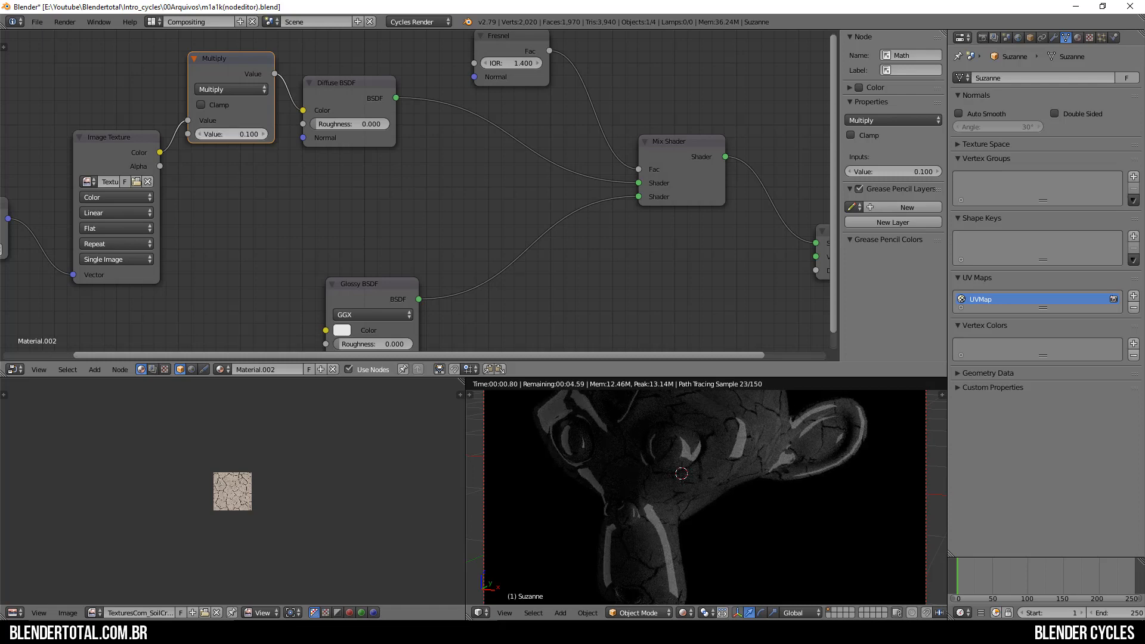
# Move the Material Output node up slightly and set the Multiply node's value to 1.
pyautogui.scroll(-1, 509, 296)
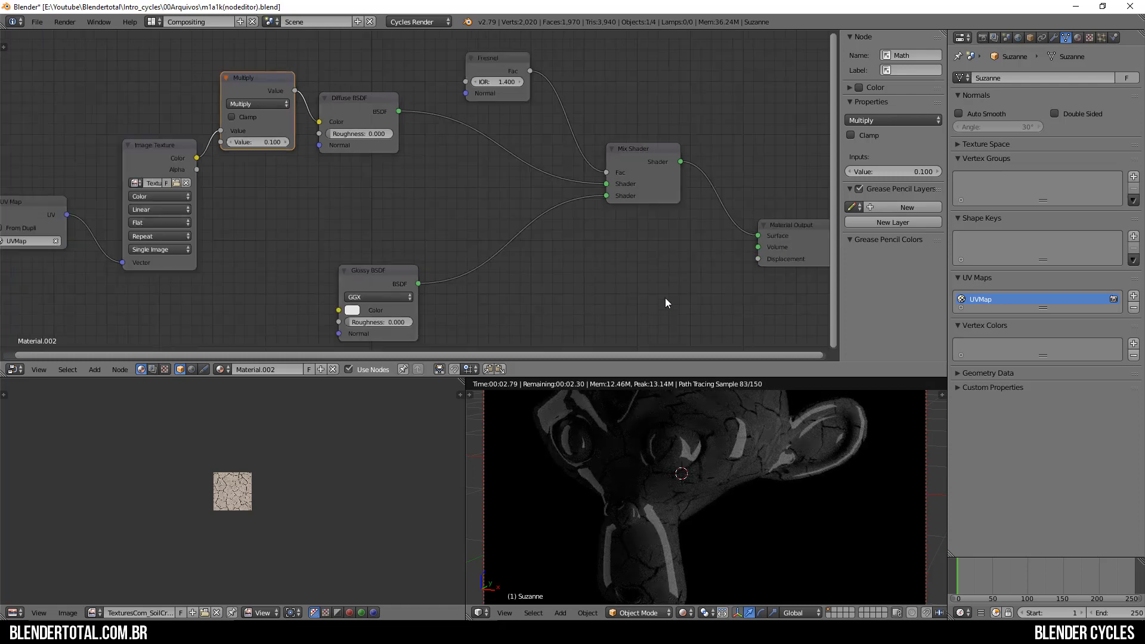
pyautogui.moveTo(796, 242); pyautogui.dragTo(806, 216)
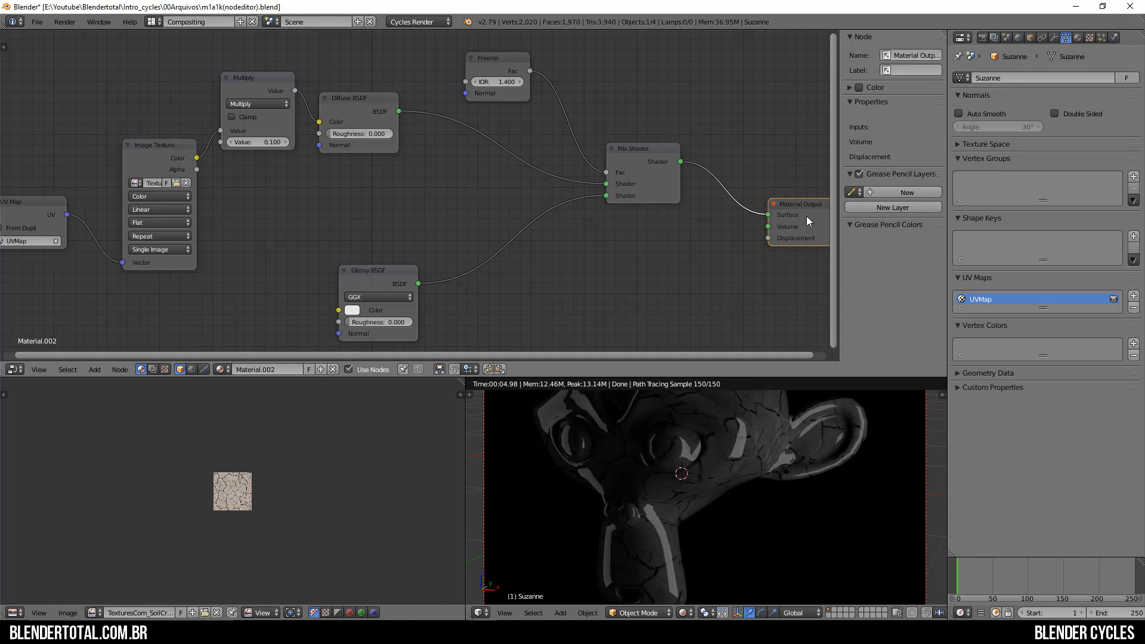
pyautogui.click(264, 143)
pyautogui.write('1')
pyautogui.press('Return')
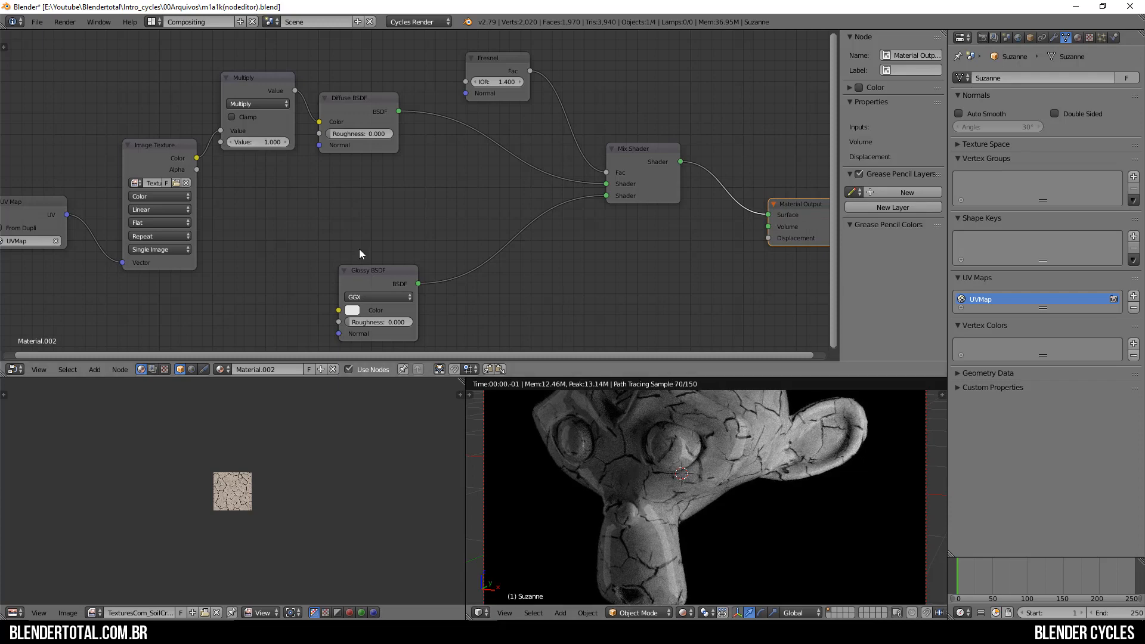
# Connect the Image Texture's Color directly to the Diffuse BSDF, and link the Multiply node, moved below the Mix Shader, to the Displacement input.
pyautogui.moveTo(272, 80); pyautogui.dragTo(283, 157)
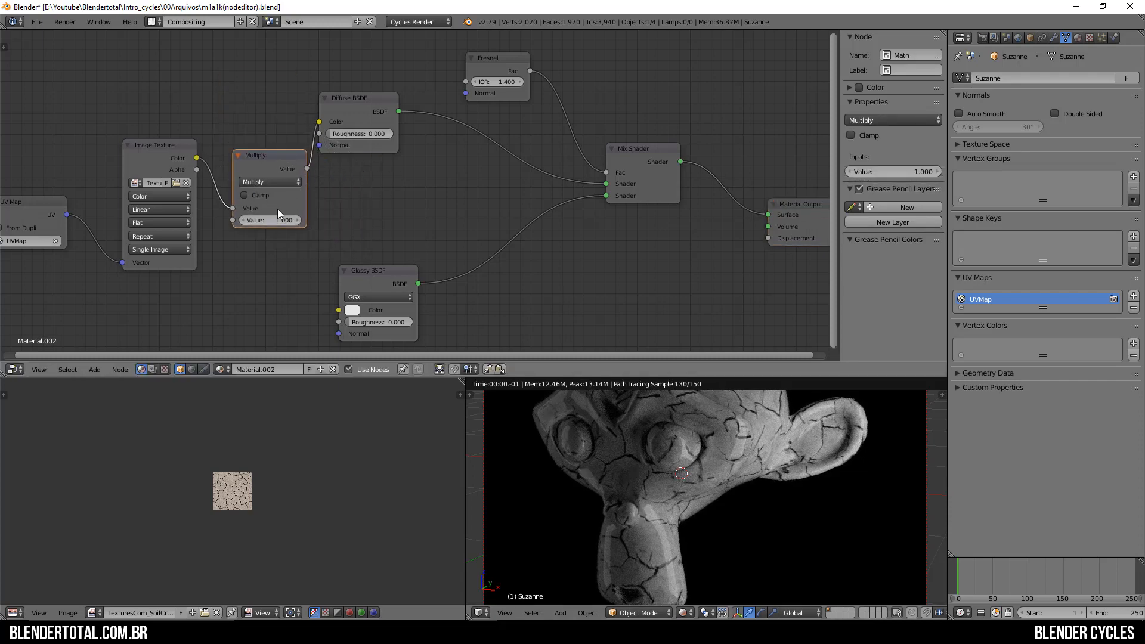
pyautogui.moveTo(197, 158); pyautogui.dragTo(319, 122)
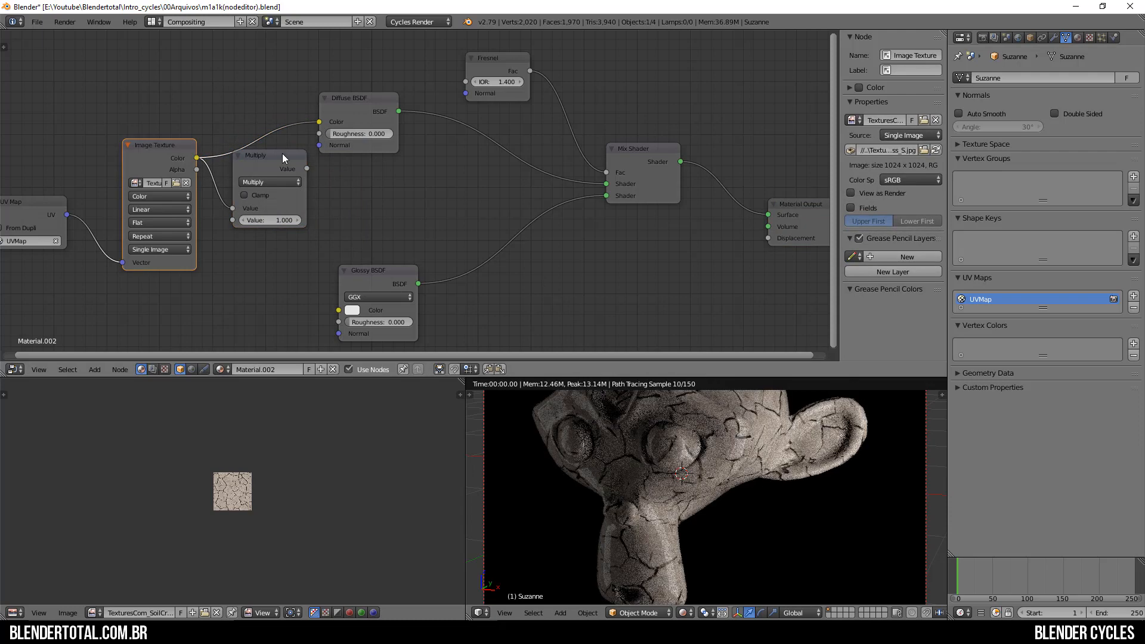
pyautogui.moveTo(295, 168); pyautogui.dragTo(633, 251)
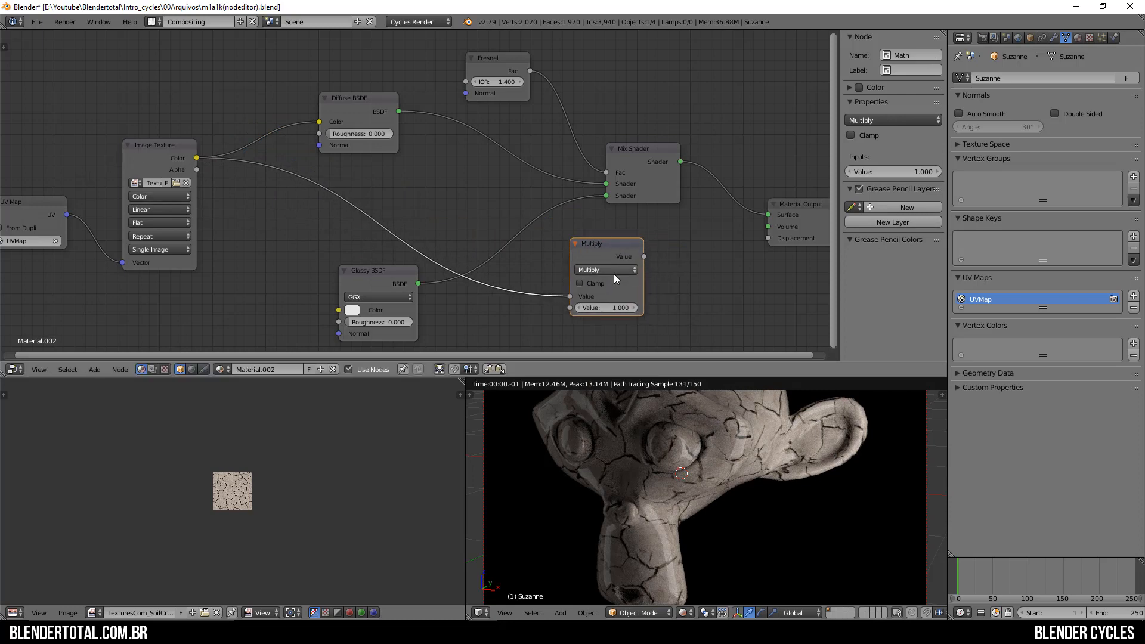
pyautogui.moveTo(644, 258); pyautogui.dragTo(772, 241)
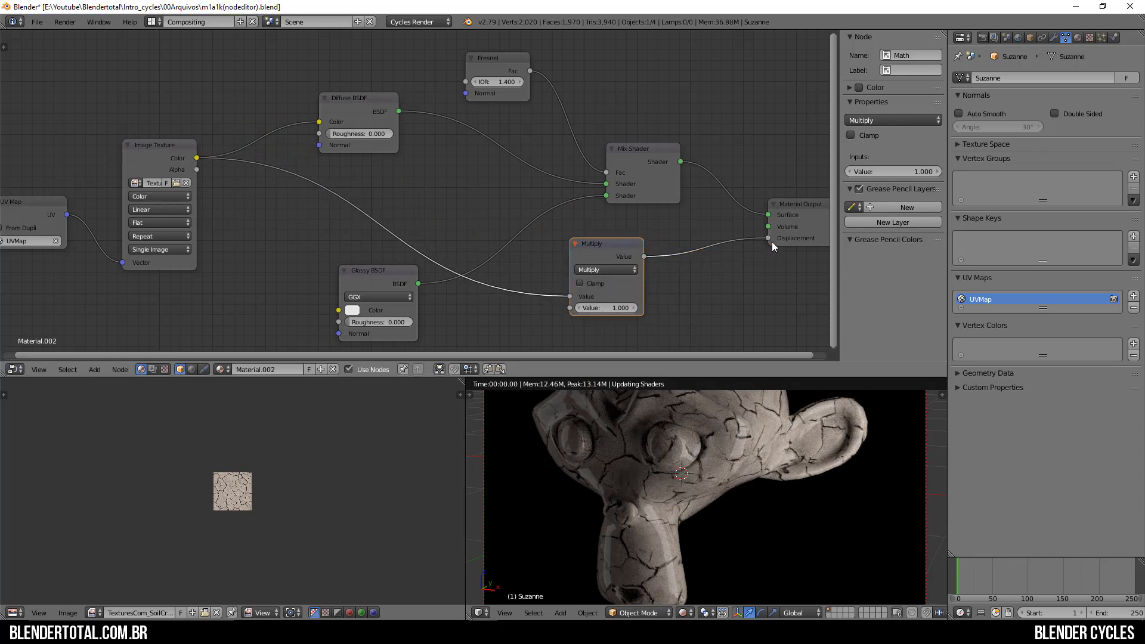
# Set the Multiply node's value to 0.1 and inspect the displacement relief up close on rendered Suzanne.
pyautogui.moveTo(710, 286); pyautogui.dragTo(591, 246, button='middle')
pyautogui.scroll(4, 584, 252)
pyautogui.click(517, 299)
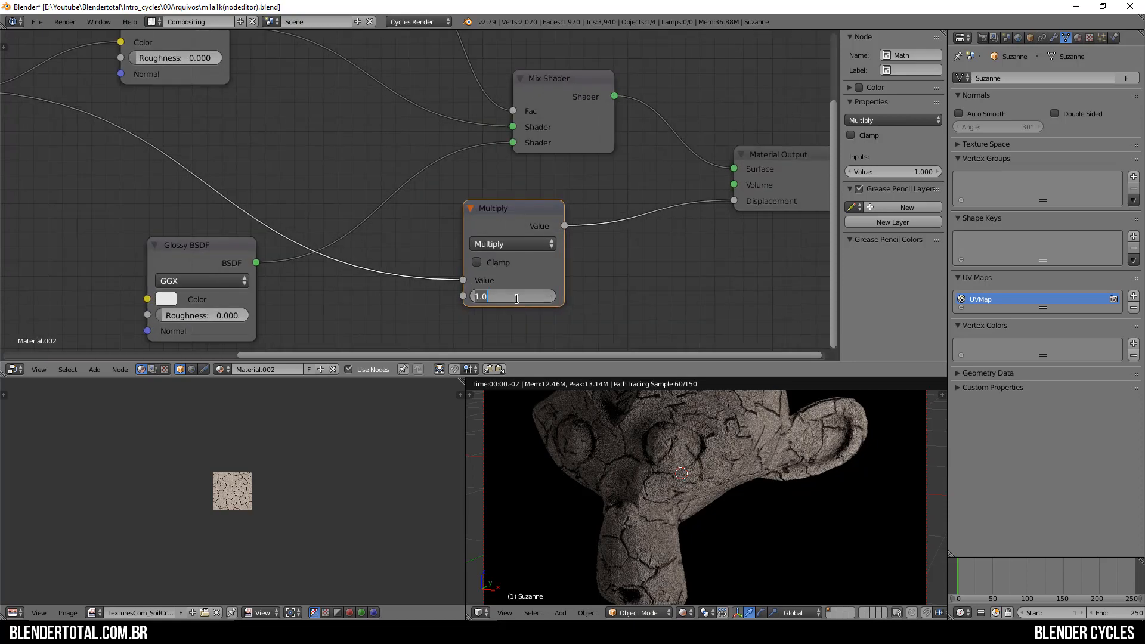
pyautogui.click(516, 299)
pyautogui.press('BackSpace')
pyautogui.press('BackSpace')
pyautogui.write('0.1')
pyautogui.press('Return')
pyautogui.scroll(4, 691, 482)
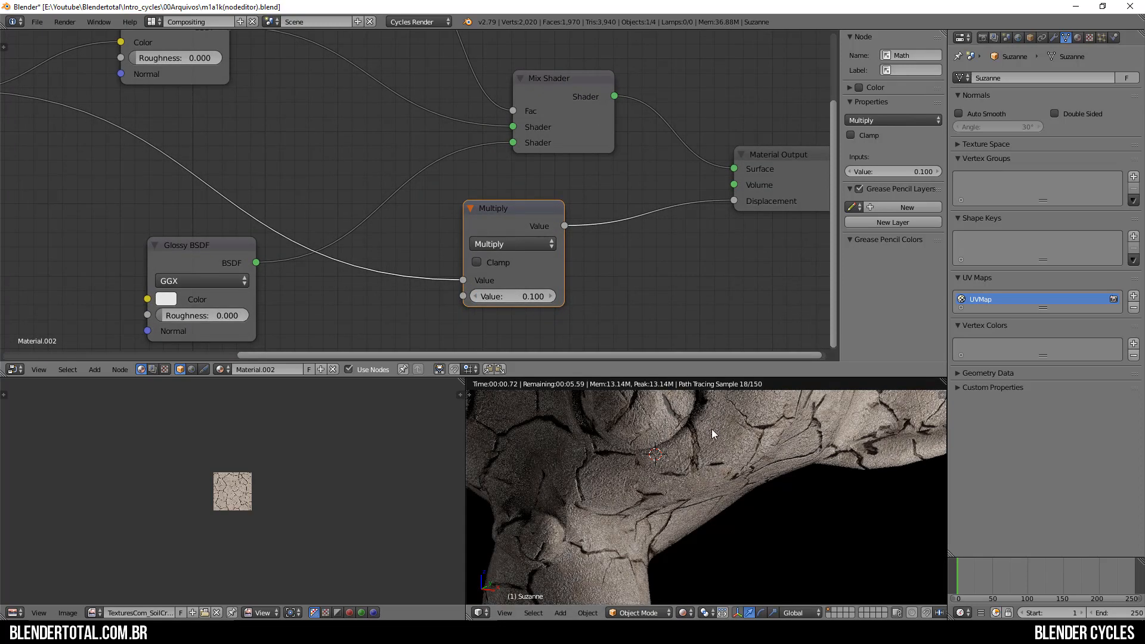
pyautogui.scroll(-2, 700, 414)
pyautogui.scroll(-2, 695, 492)
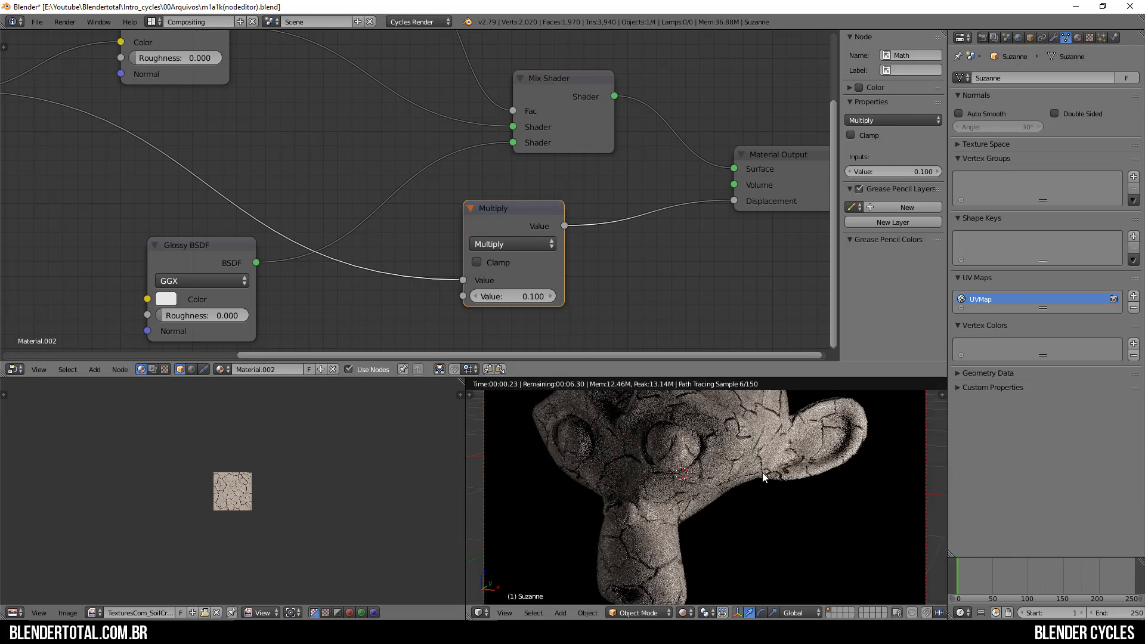
# Set the Multiply node's value to 0.05 to soften the displacement.
pyautogui.click(524, 295)
pyautogui.write('.05')
pyautogui.press('Return')
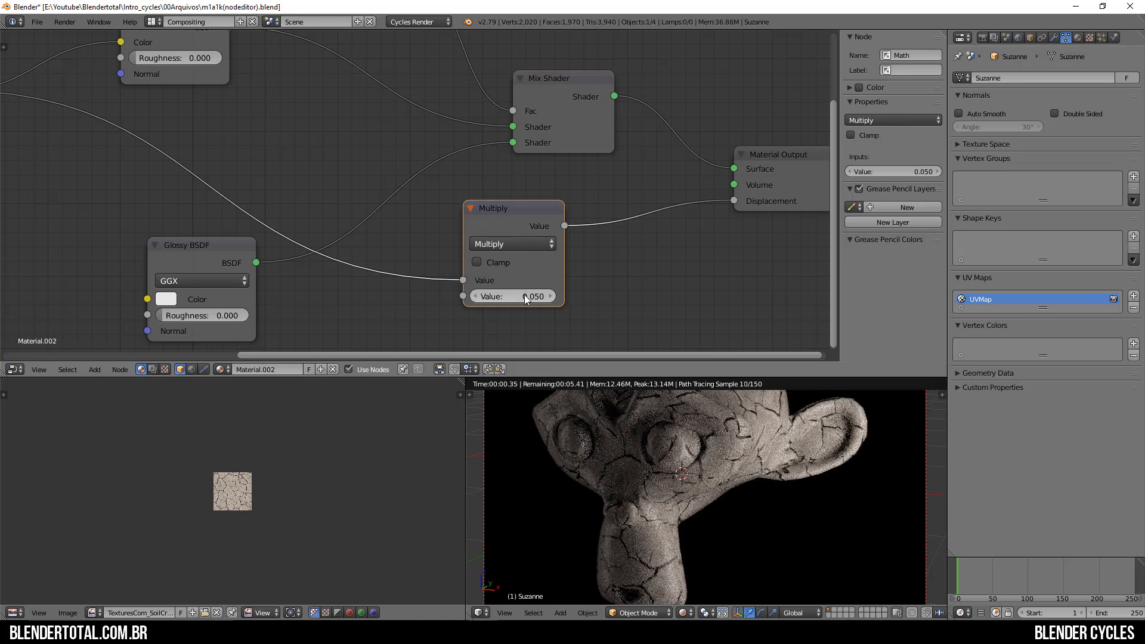
# Rearrange the nodes, moving the Glossy BSDF up beneath the Diffuse BSDF and placing the Multiply node below the Glossy BSDF.
pyautogui.scroll(-2, 499, 256)
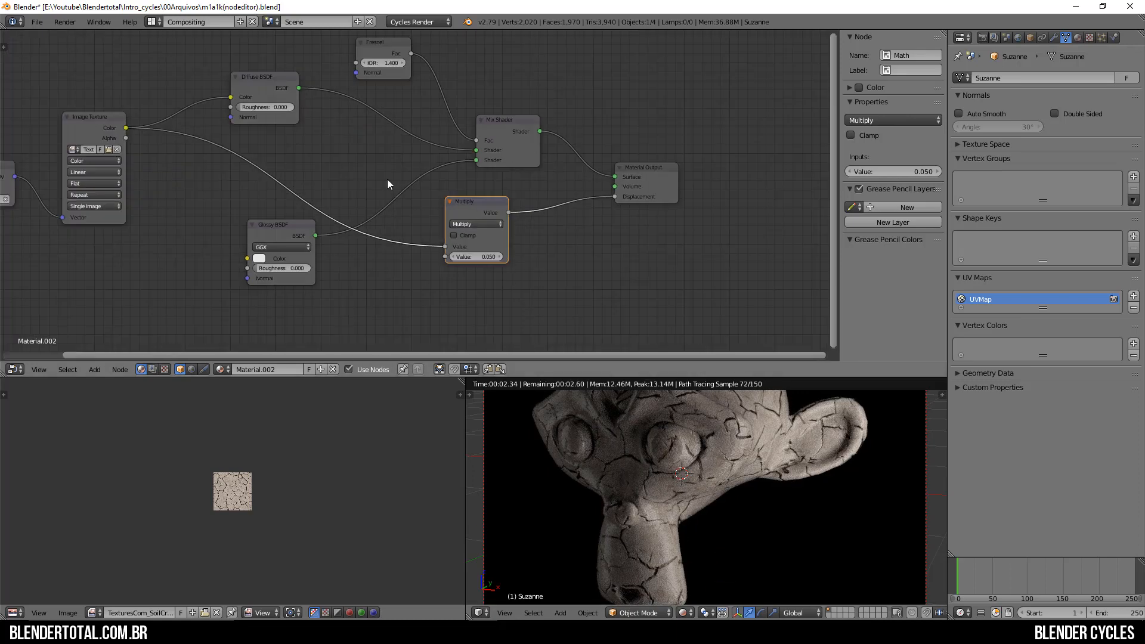
pyautogui.moveTo(292, 227); pyautogui.dragTo(342, 143)
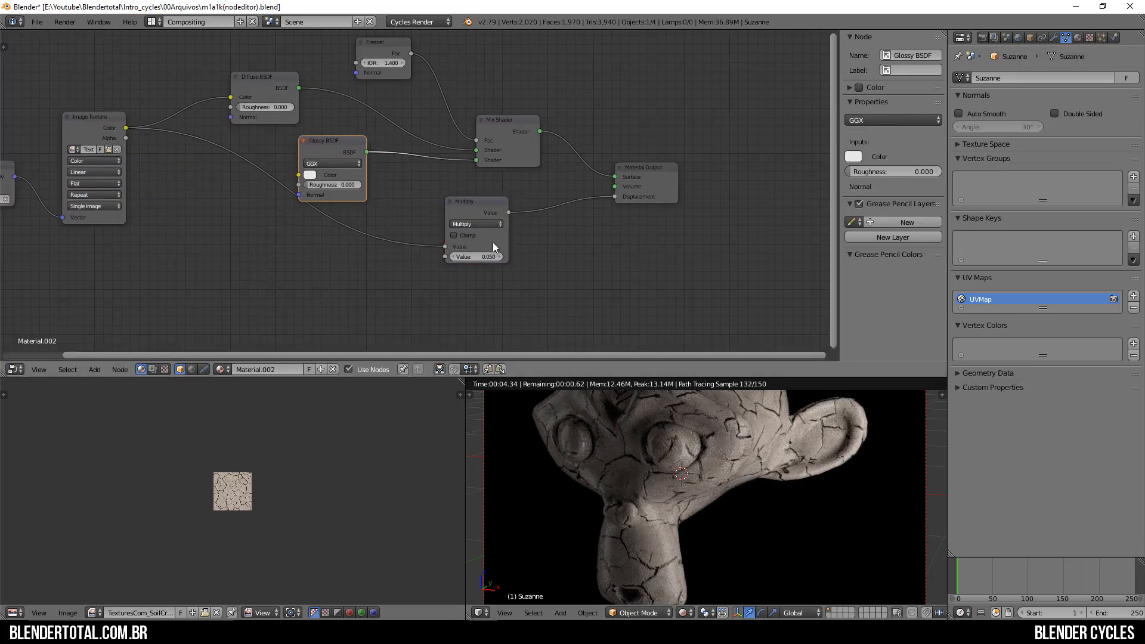
pyautogui.moveTo(459, 245); pyautogui.dragTo(420, 335)
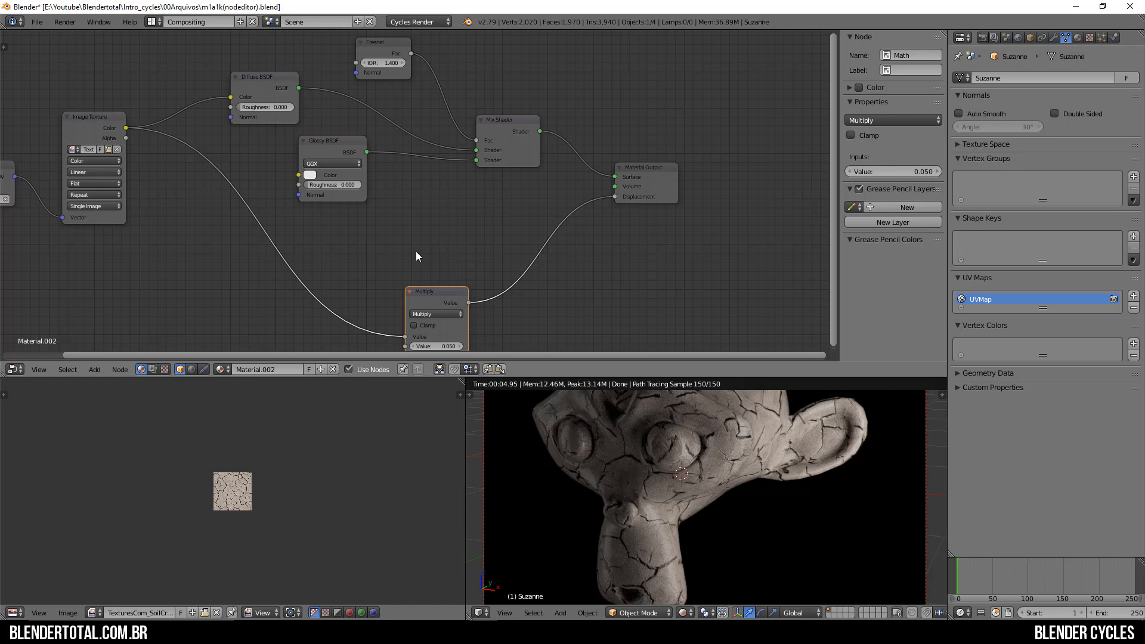
pyautogui.moveTo(420, 285); pyautogui.dragTo(337, 240)
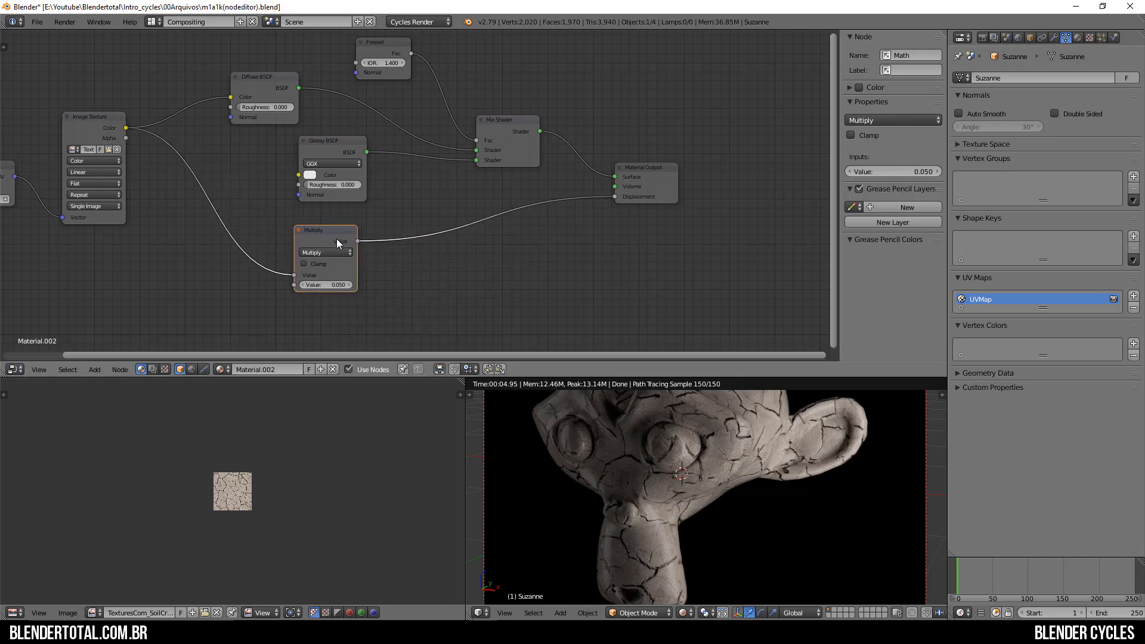
# Inspect the softened relief on rendered Suzanne and switch the 3D viewport shading to Solid.
pyautogui.scroll(2, 336, 238)
pyautogui.scroll(2, 760, 497)
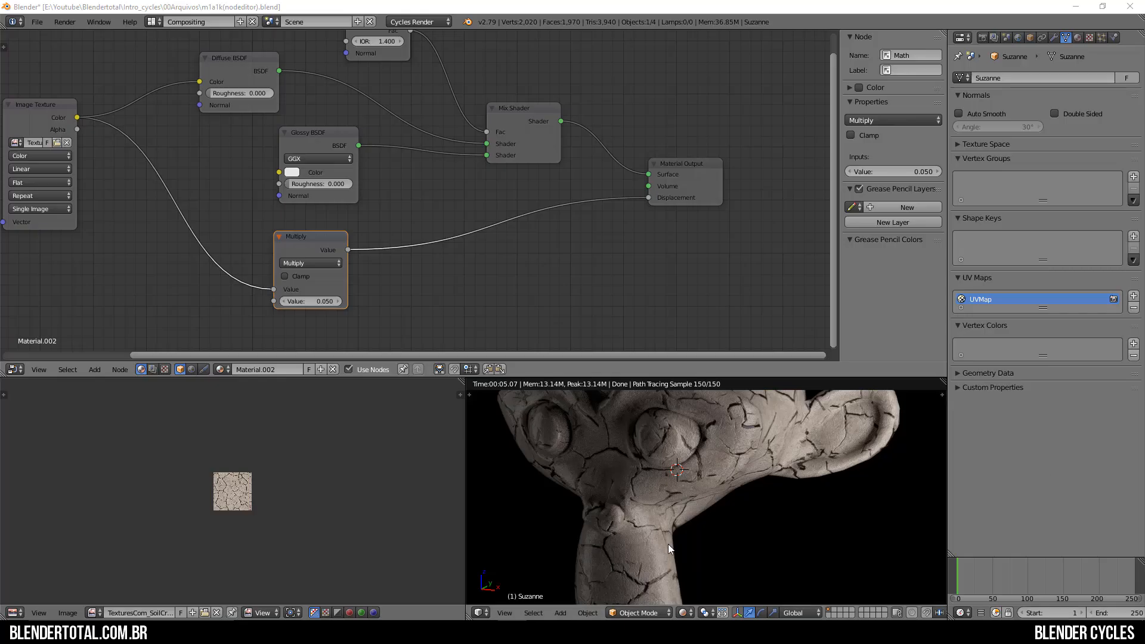
pyautogui.scroll(-4, 739, 524)
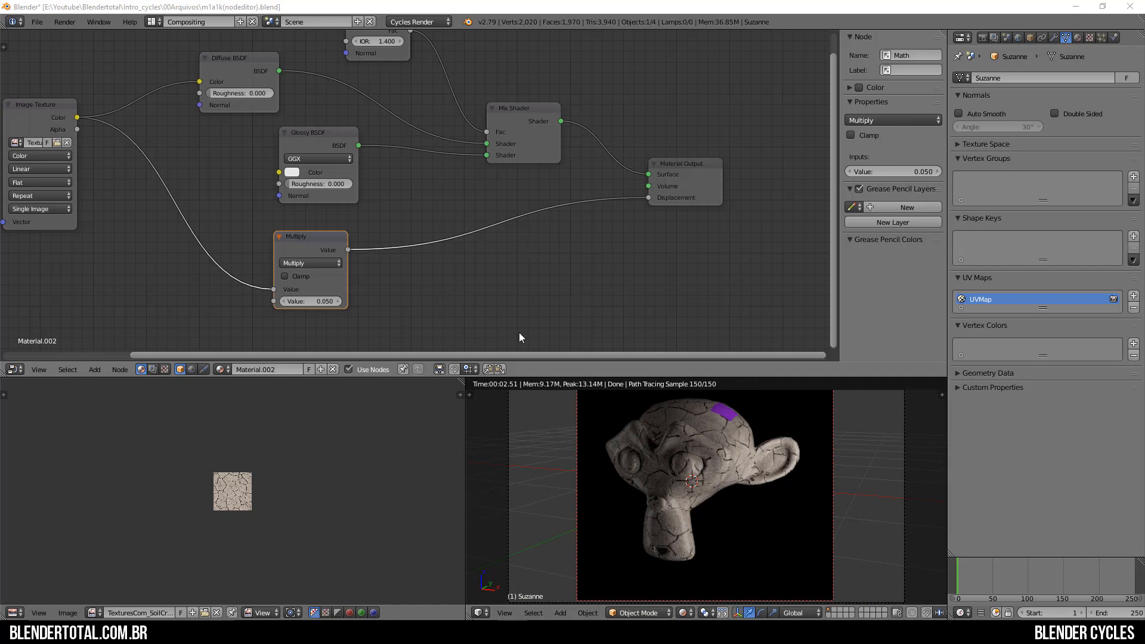
pyautogui.scroll(-4, 652, 474)
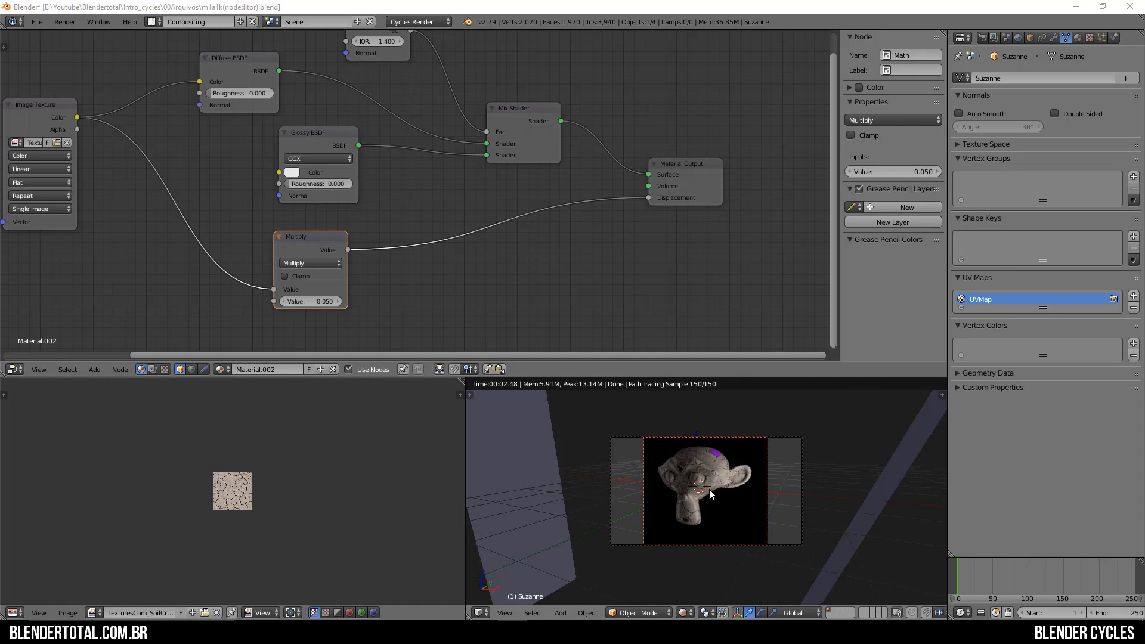
pyautogui.click(683, 612)
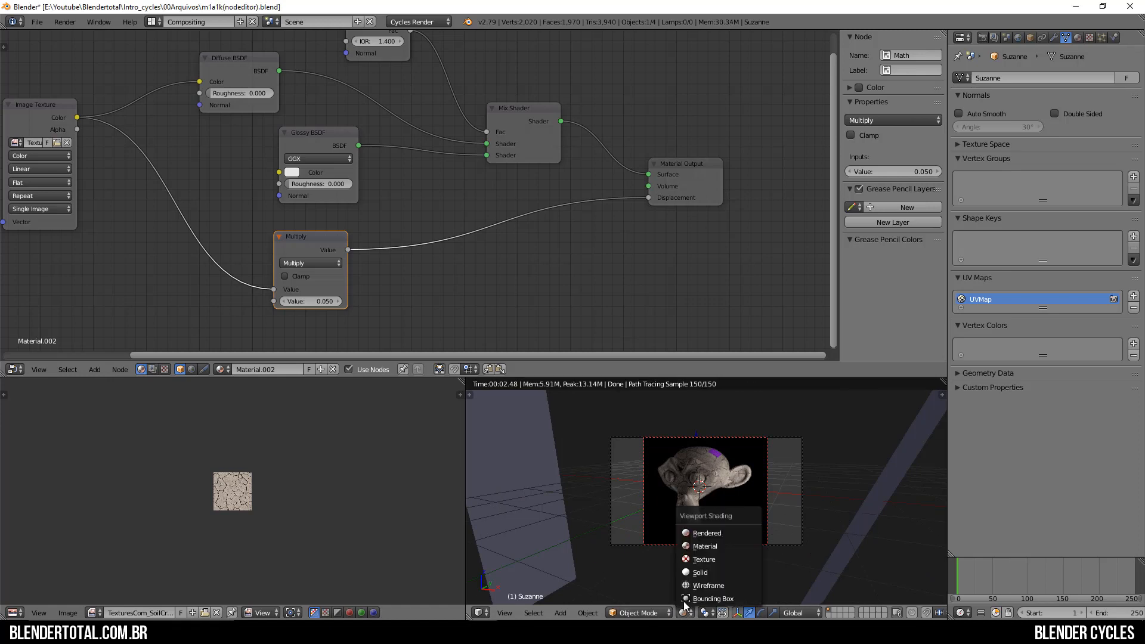
pyautogui.click(699, 572)
pyautogui.scroll(-4, 810, 538)
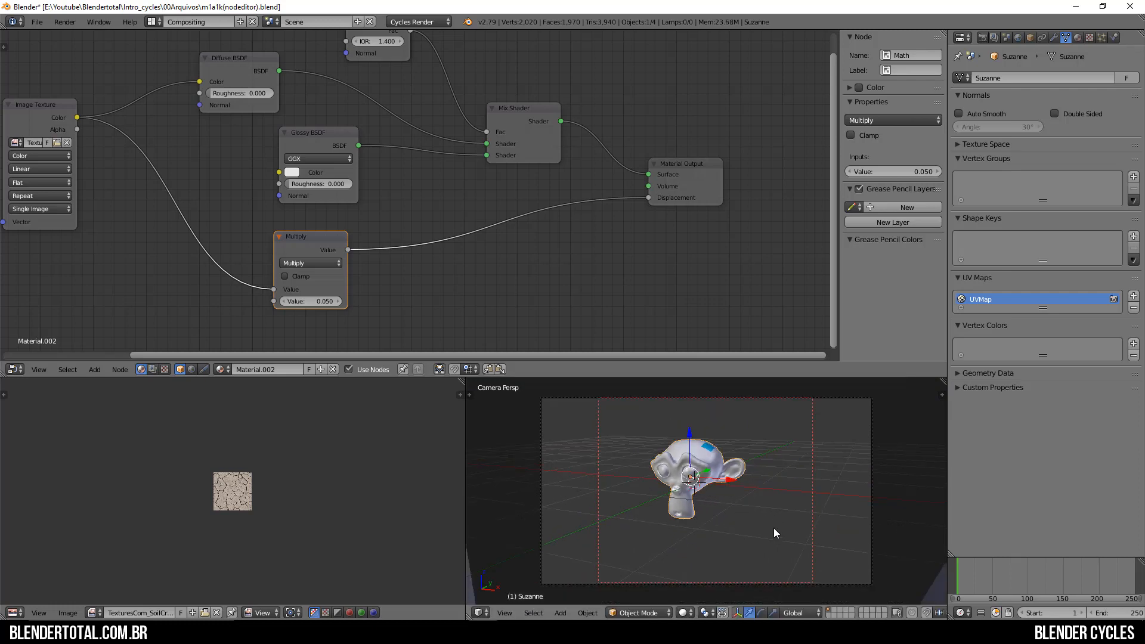
# Duplicate Suzanne, place the copy diagonally below the original, and remove the extra slot named Material from both models.
pyautogui.hotkey('shift', 'd')
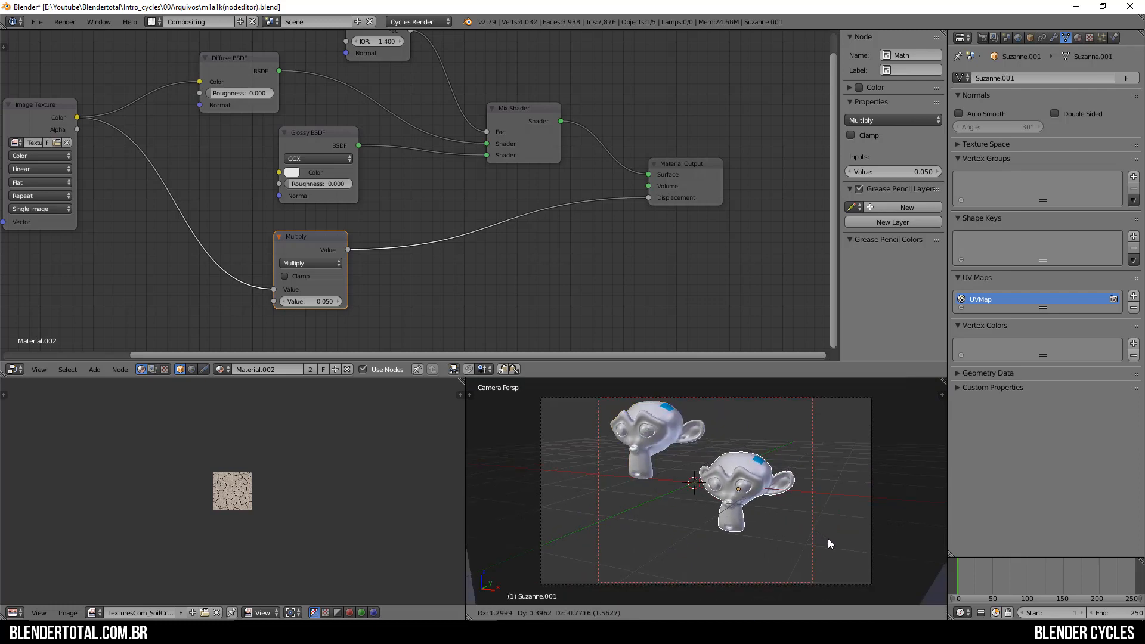
pyautogui.click(828, 538)
pyautogui.rightClick(658, 440)
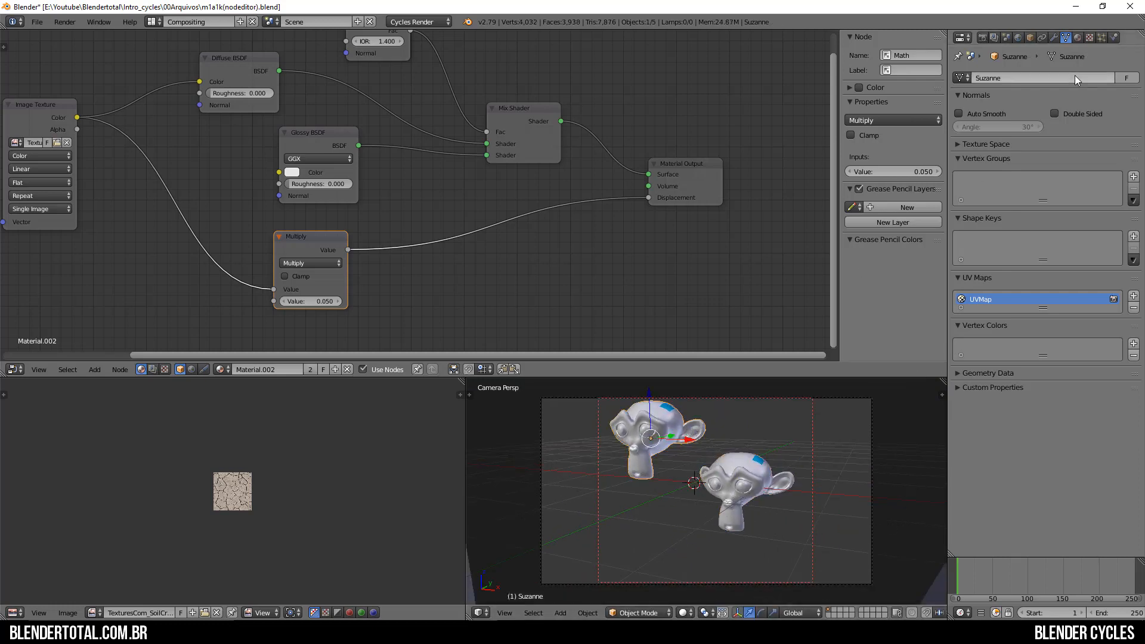
pyautogui.click(1078, 37)
pyautogui.click(1086, 93)
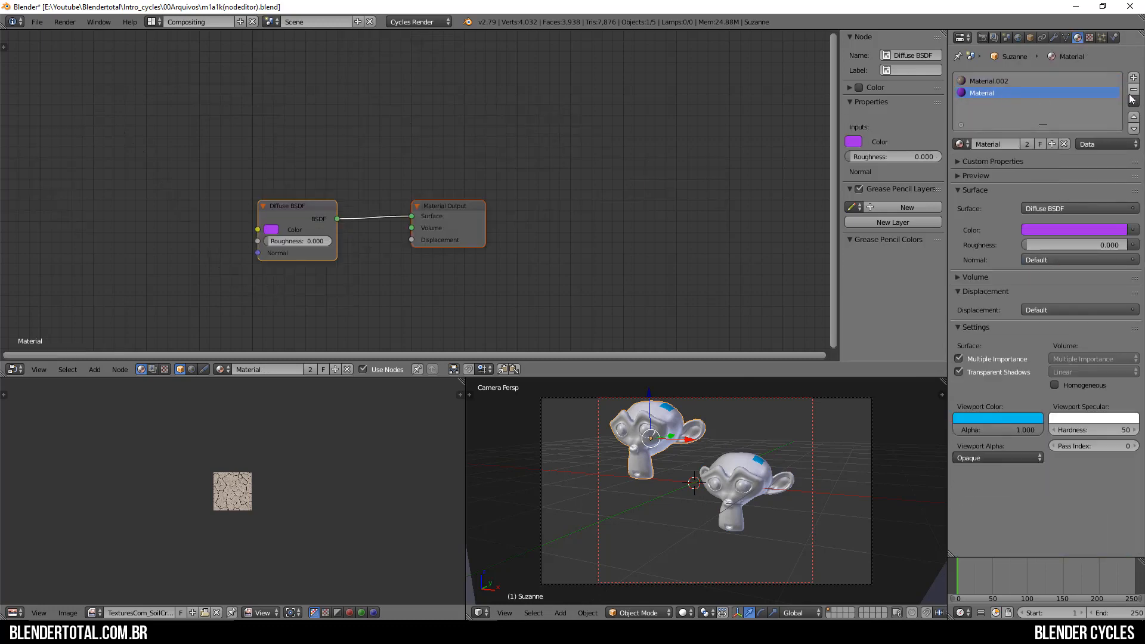
pyautogui.rightClick(728, 486)
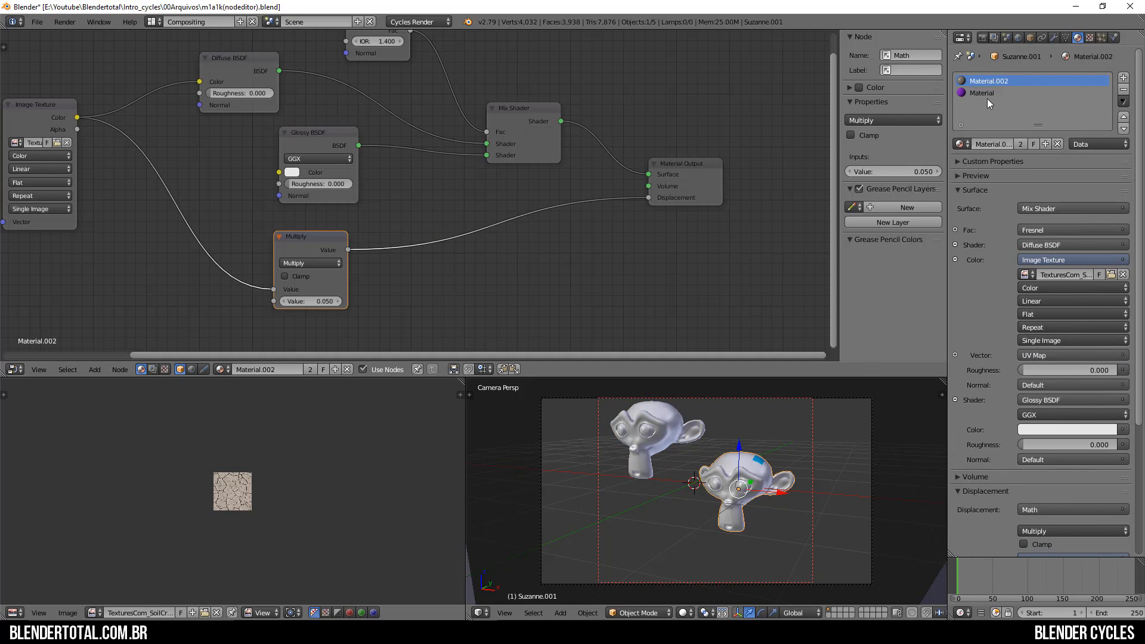
pyautogui.click(982, 93)
pyautogui.click(1123, 90)
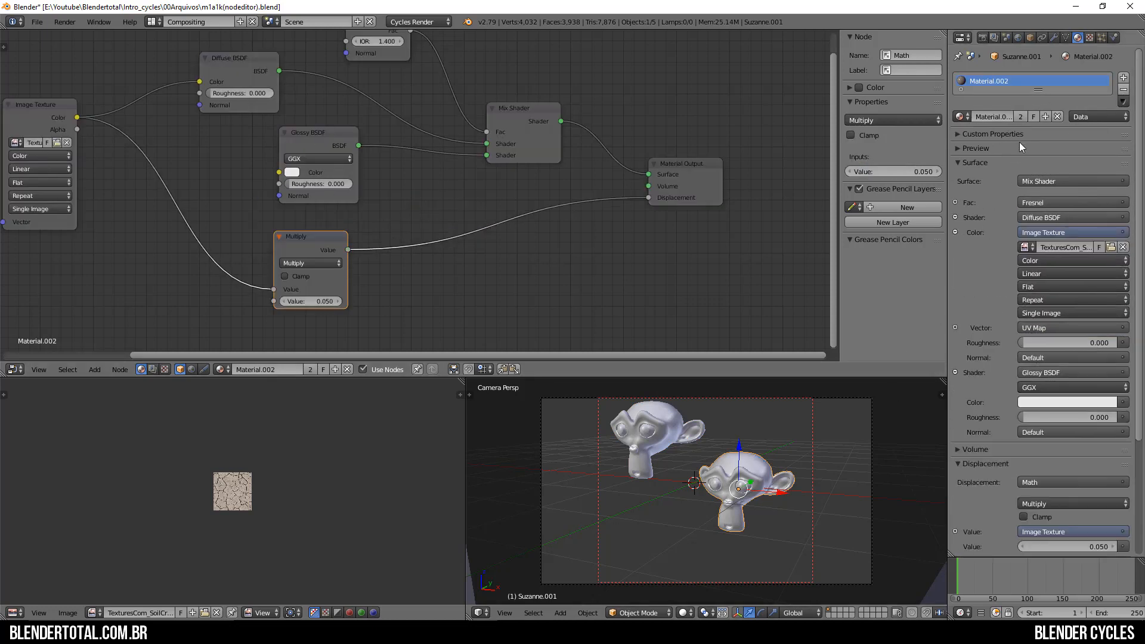
# Switch the 3D viewport shading to Rendered and give the duplicate its own single-user copy of the material, named Borracha.
pyautogui.click(684, 611)
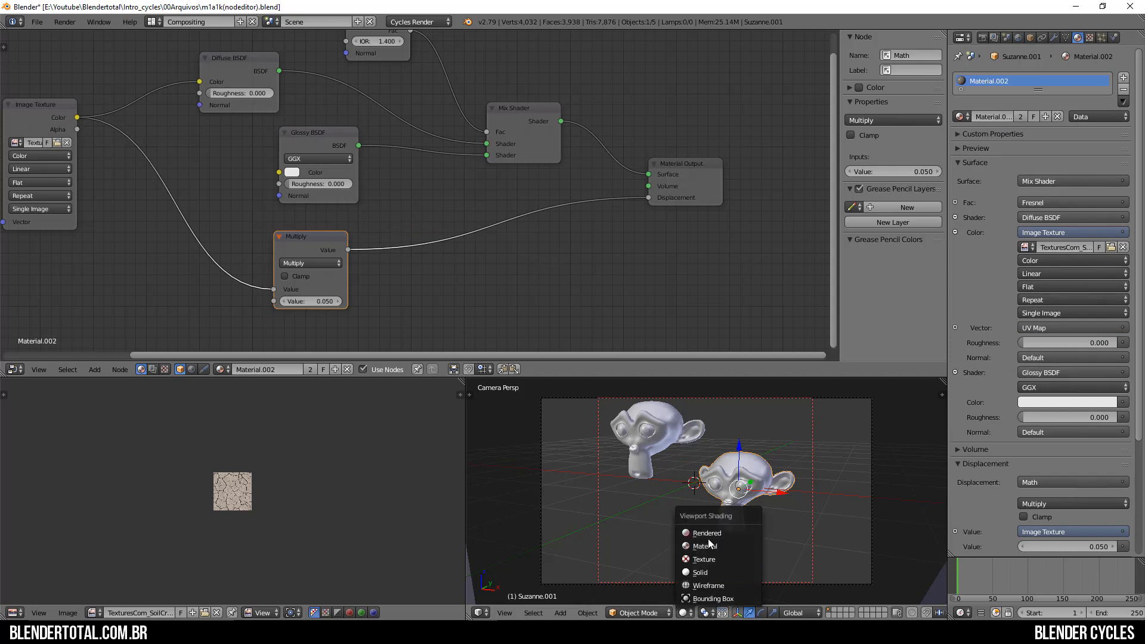
pyautogui.click(710, 534)
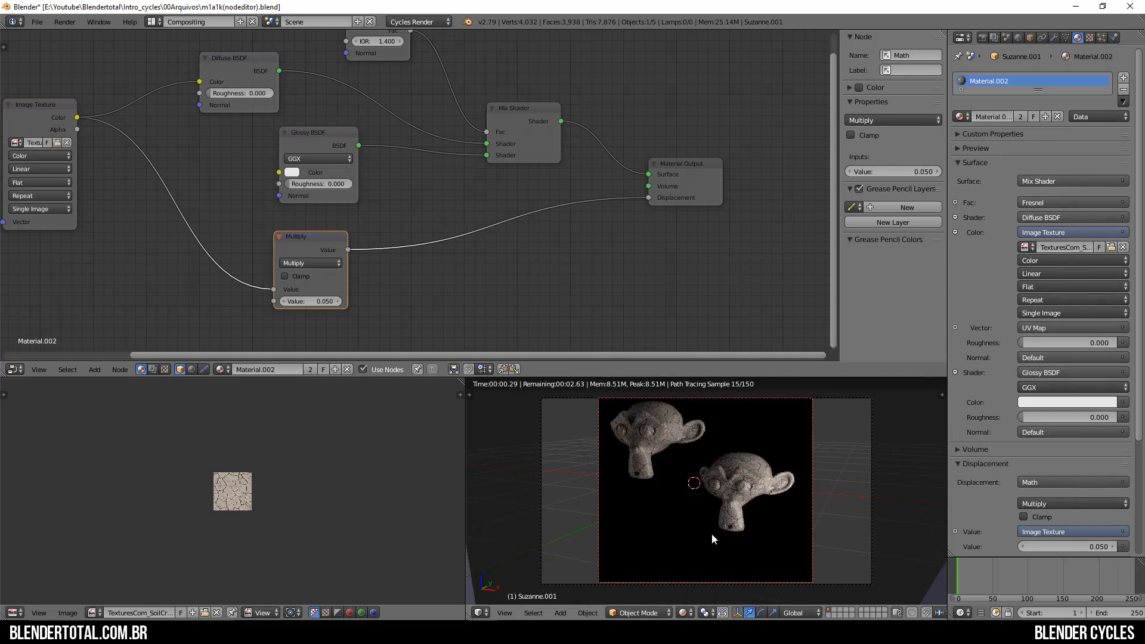
pyautogui.click(1019, 118)
pyautogui.doubleClick(999, 118)
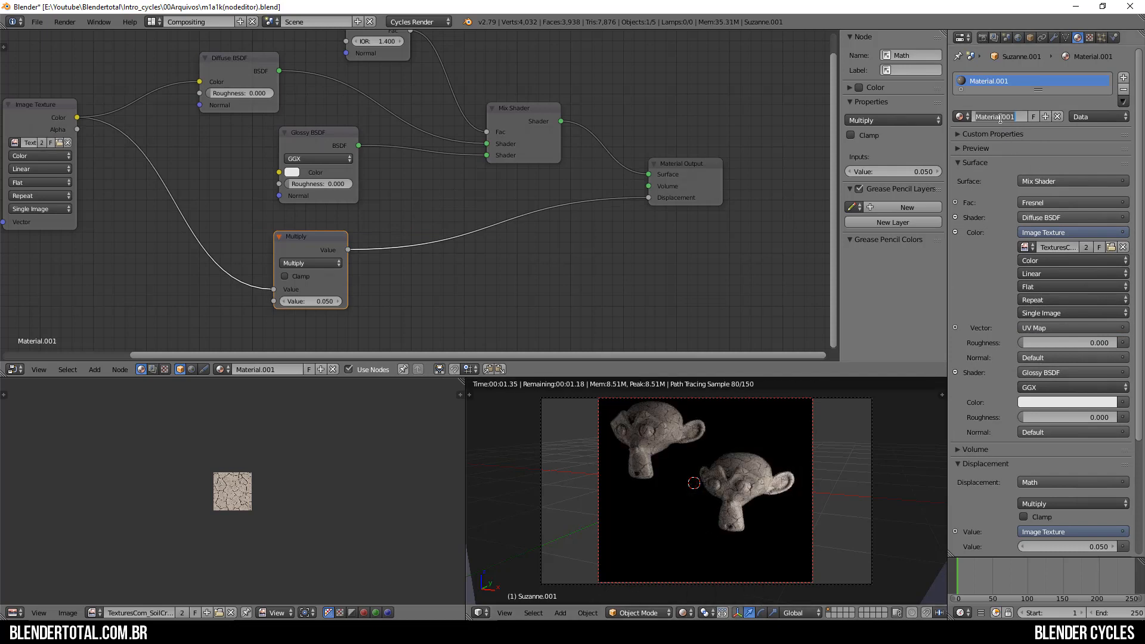
pyautogui.write('Borracha')
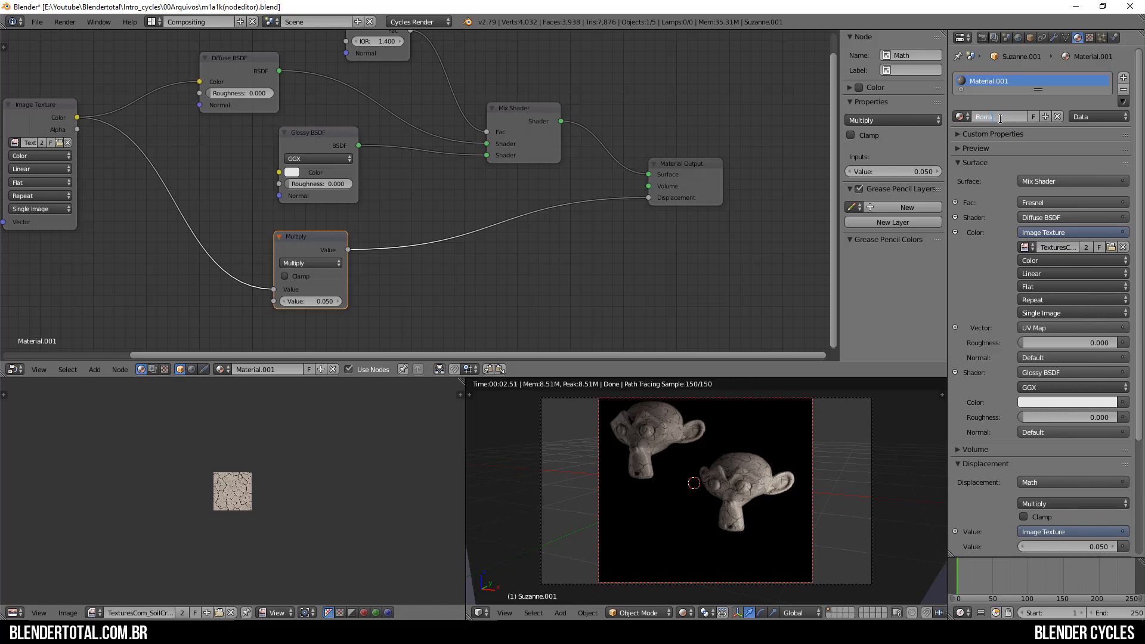
pyautogui.press('Return')
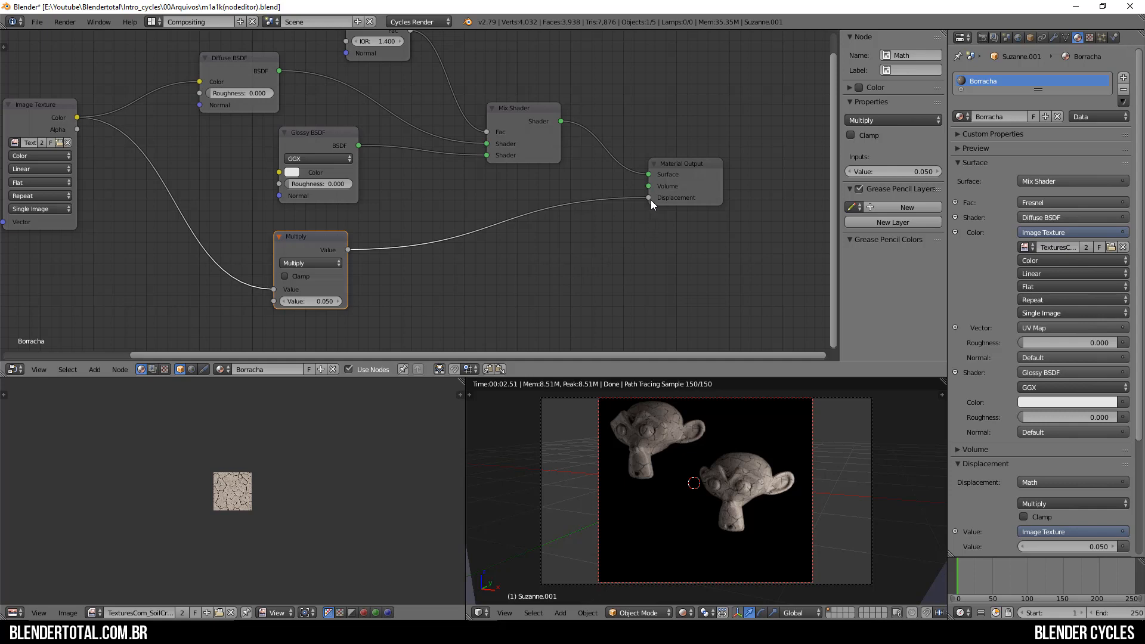
# Disconnect the displacement input of the Borracha material and delete its Multiply node.
pyautogui.moveTo(650, 199); pyautogui.dragTo(429, 254)
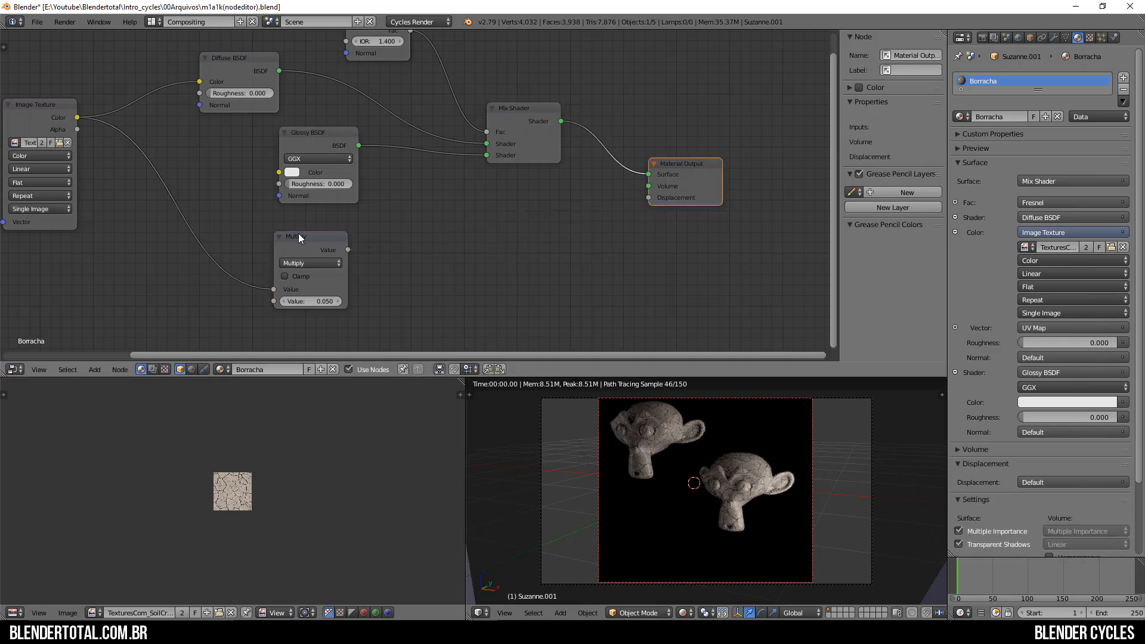
pyautogui.moveTo(298, 237); pyautogui.dragTo(218, 261)
pyautogui.press('x')
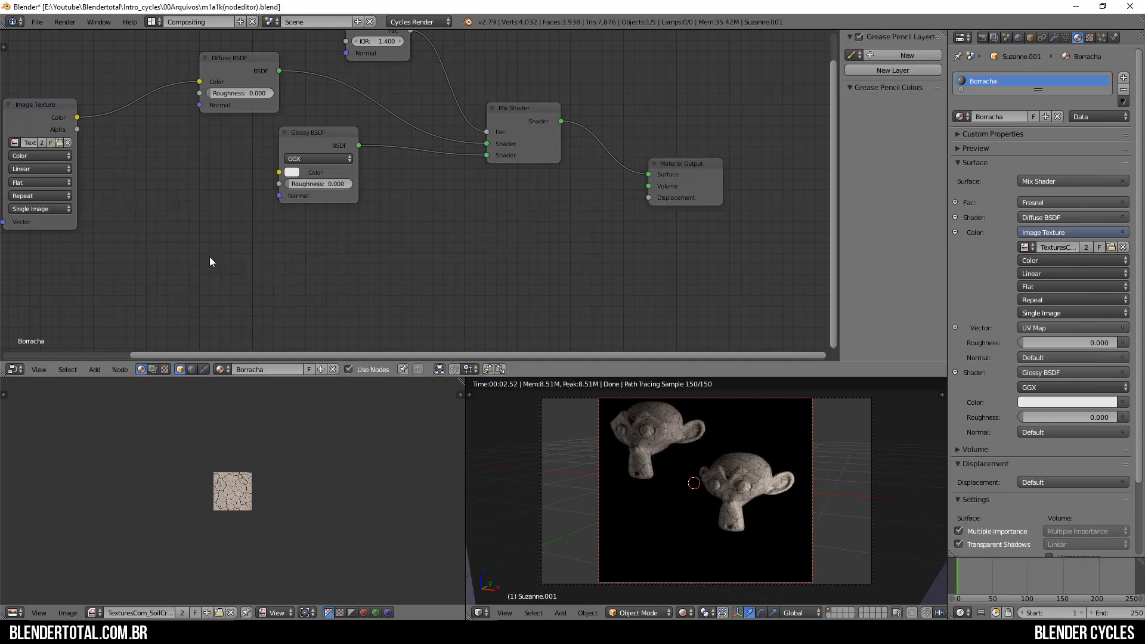
# Disconnect the image from the Diffuse BSDF color and delete the Image Texture and UV Map nodes.
pyautogui.moveTo(78, 173); pyautogui.dragTo(199, 235, button='middle')
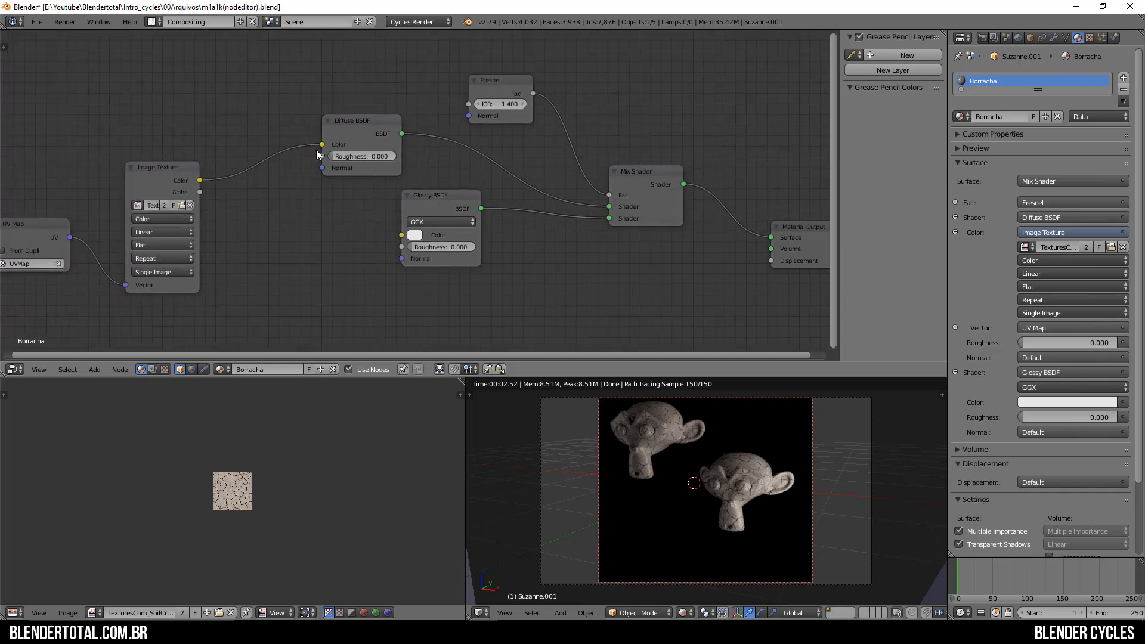
pyautogui.moveTo(322, 145); pyautogui.dragTo(236, 133)
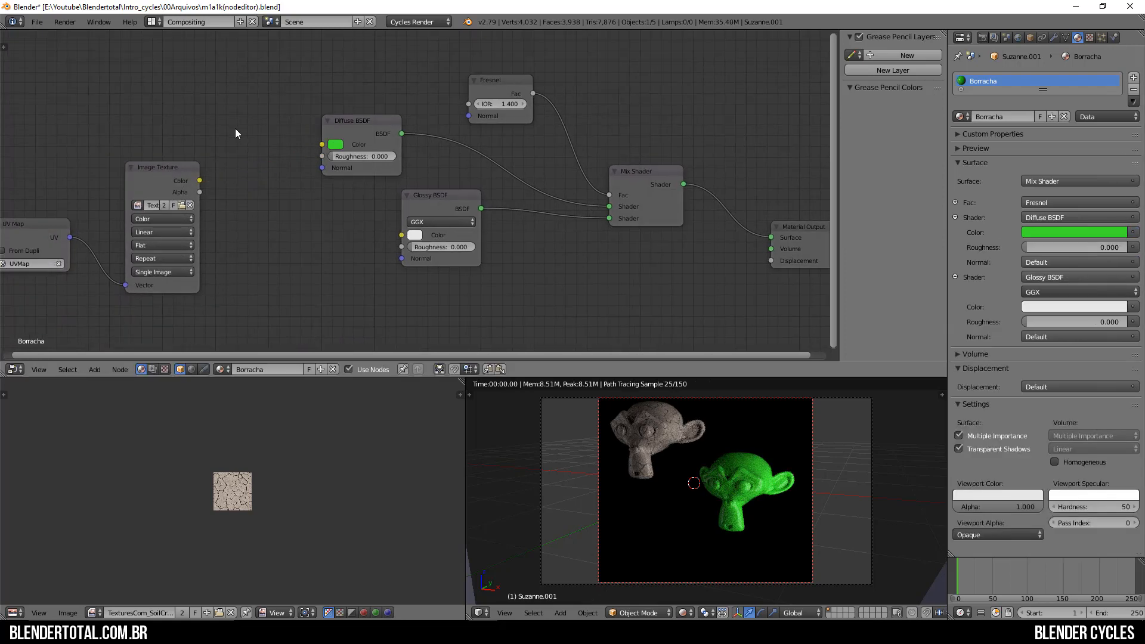
pyautogui.click(160, 173)
pyautogui.press('x')
pyautogui.click(36, 239)
pyautogui.press('x')
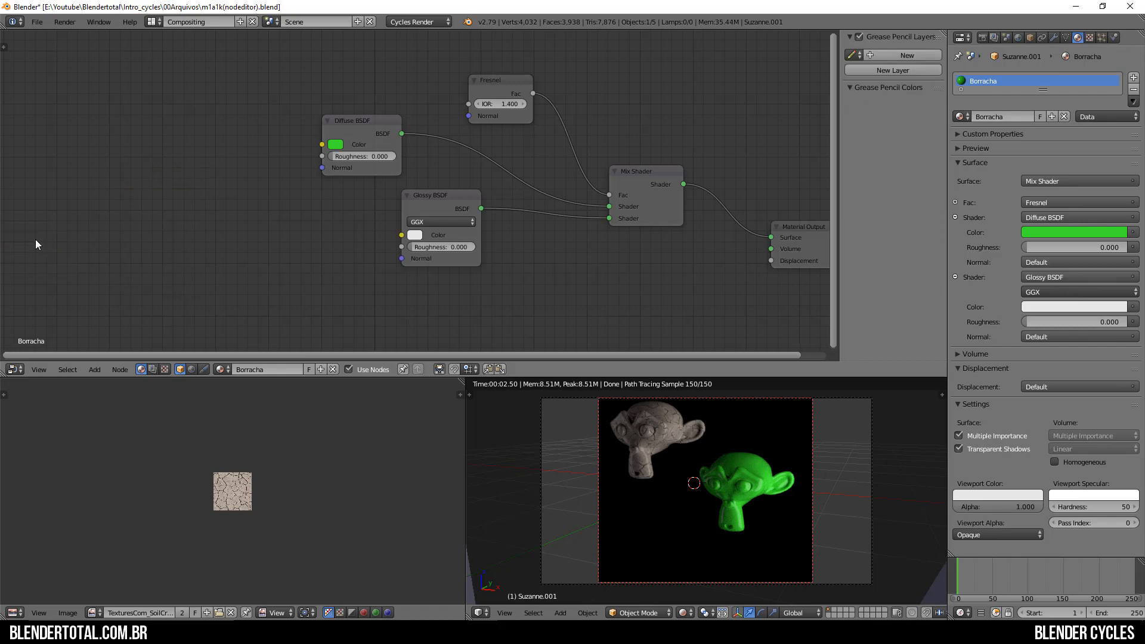
# Darken the Diffuse BSDF color of the Borracha material and desaturate it to a near-neutral grey.
pyautogui.scroll(3, 778, 496)
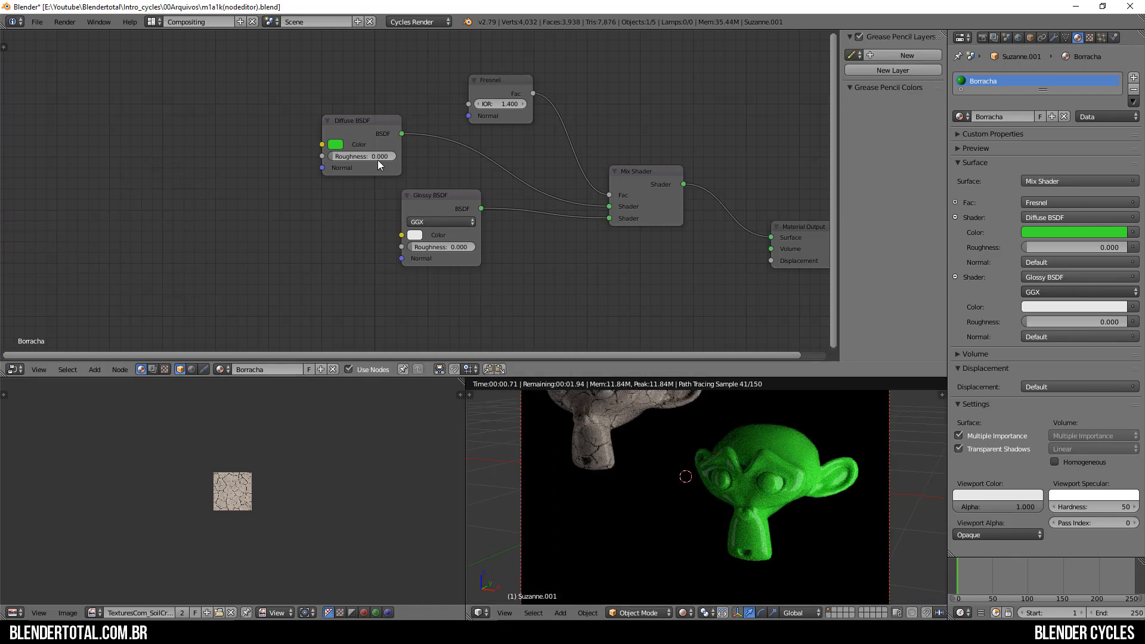
pyautogui.click(335, 144)
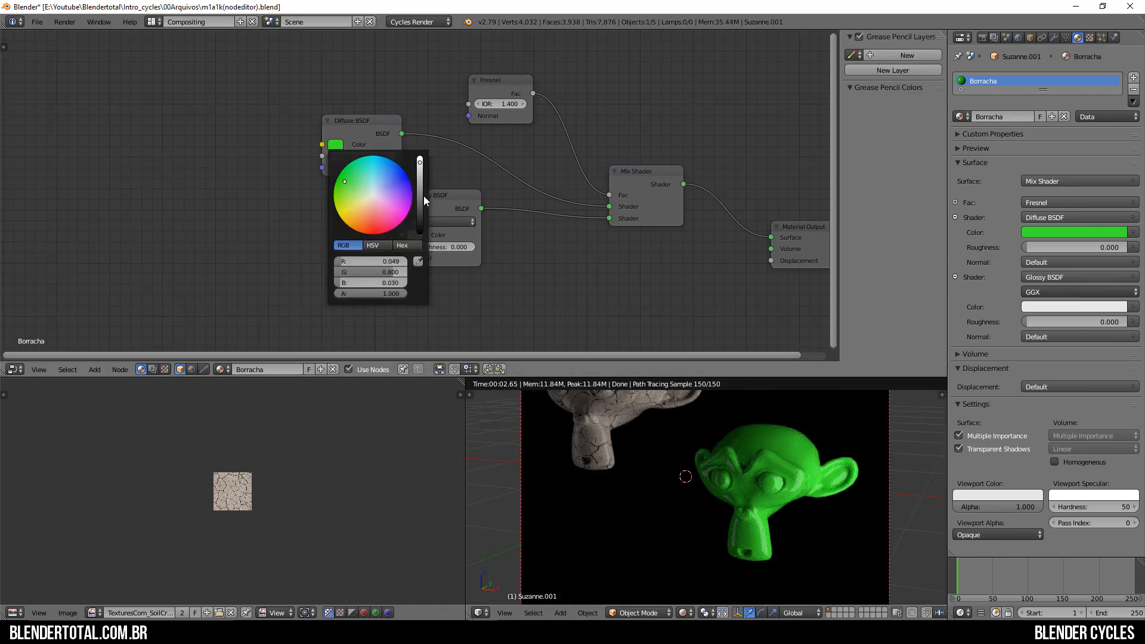
pyautogui.moveTo(421, 196); pyautogui.dragTo(419, 219)
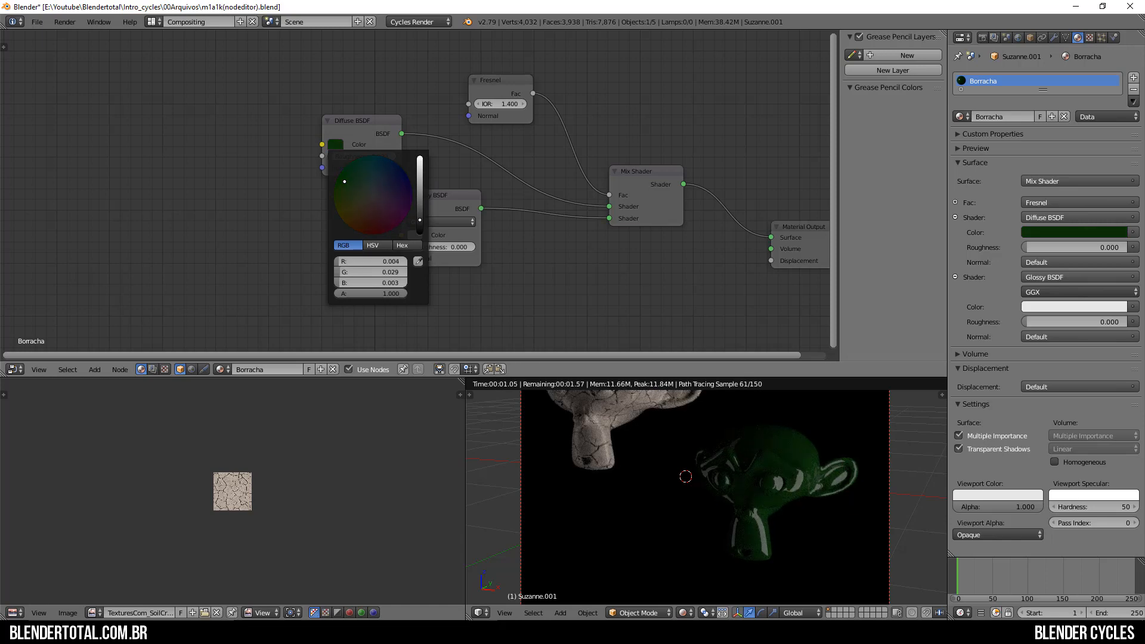
pyautogui.click(336, 146)
pyautogui.click(372, 193)
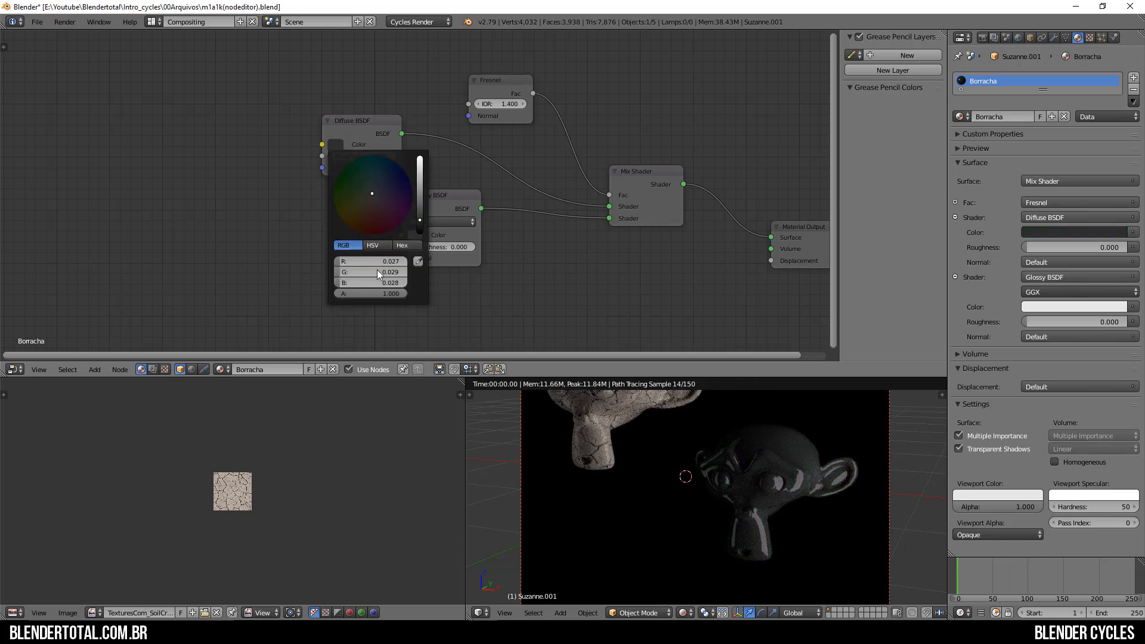
# Set the Diffuse BSDF red, green and blue to 1.000 each, and lower the brightness to a neutral 0.047 grey.
pyautogui.moveTo(359, 262); pyautogui.dragTo(432, 262)
pyautogui.moveTo(360, 273); pyautogui.dragTo(428, 272)
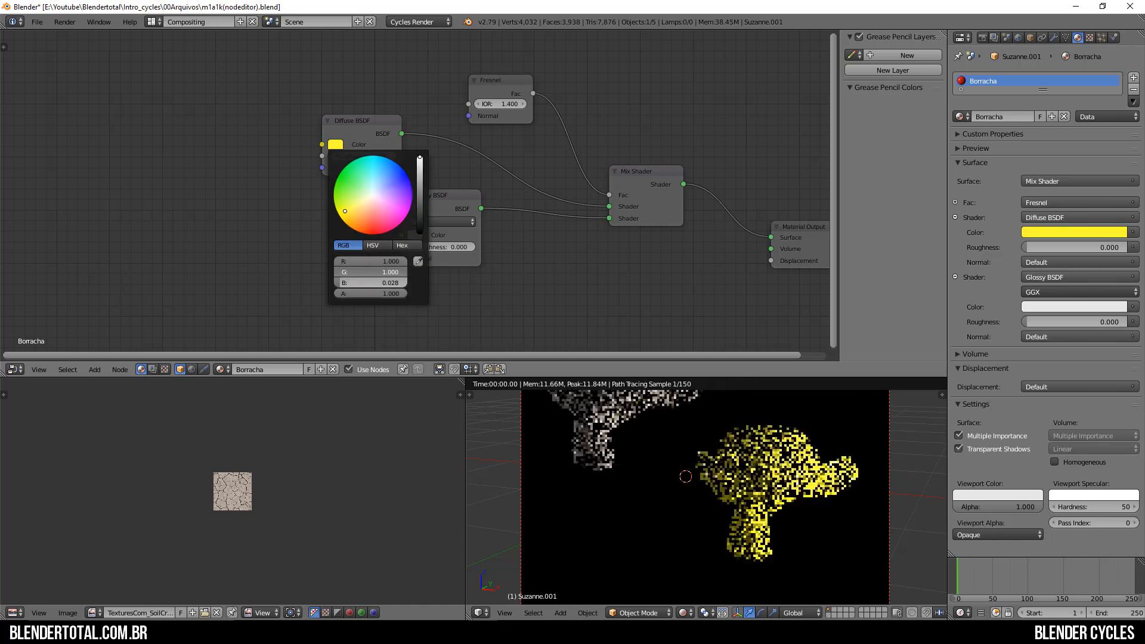
pyautogui.moveTo(362, 284); pyautogui.dragTo(428, 283)
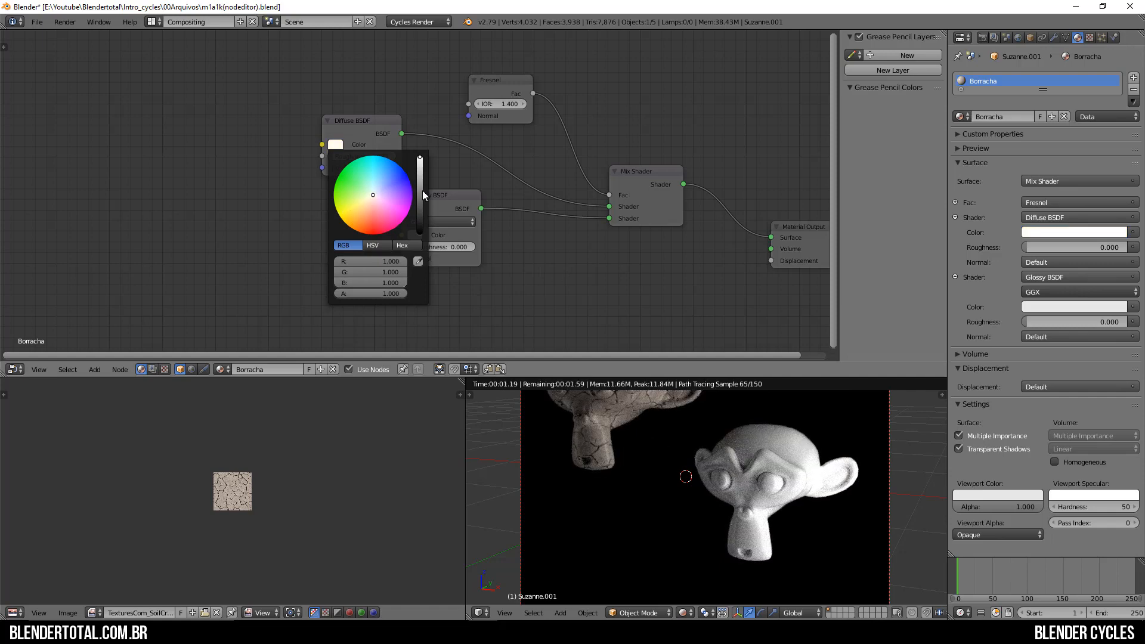
pyautogui.moveTo(422, 191); pyautogui.dragTo(419, 217)
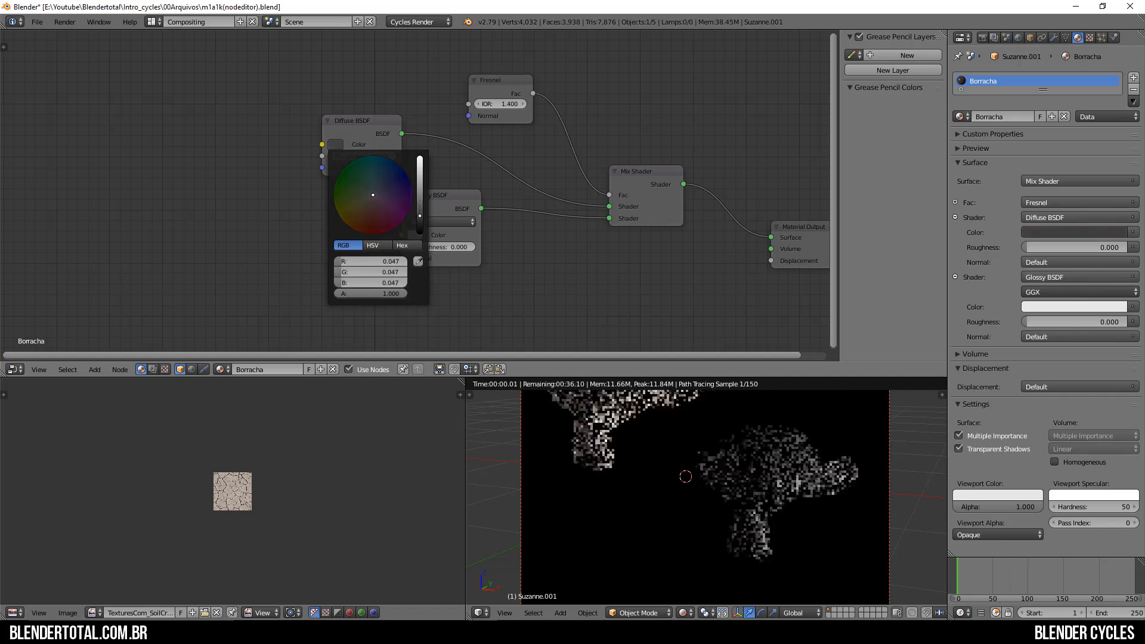
# Set the Glossy BSDF roughness to 0.25 and darken the Diffuse BSDF color to 0.012 in each RGB channel.
pyautogui.click(448, 248)
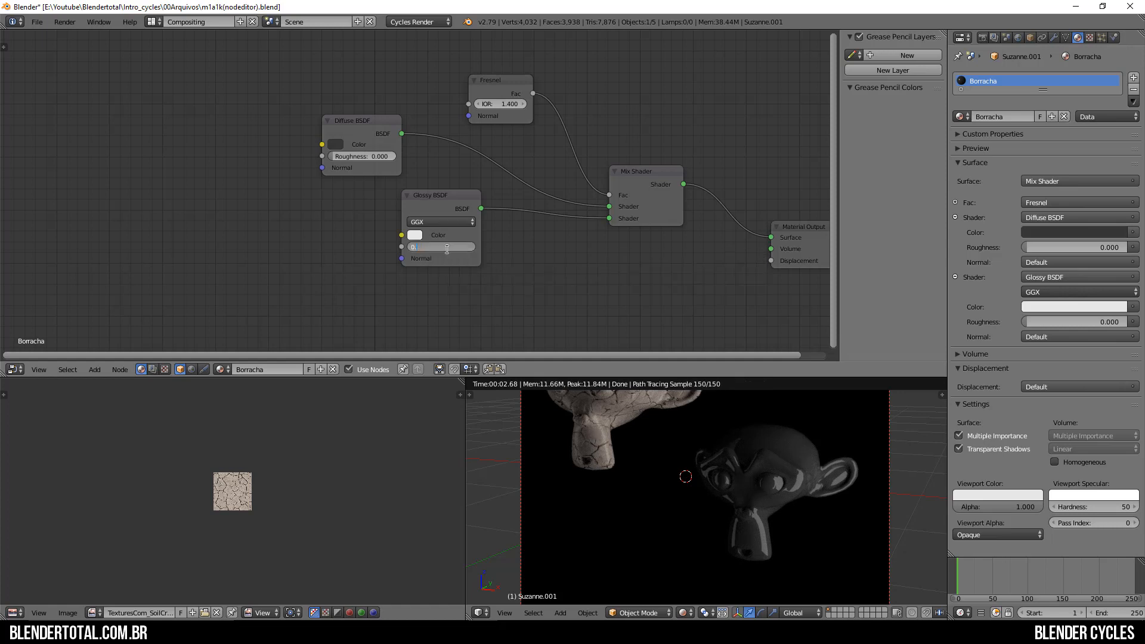
pyautogui.write('0.25')
pyautogui.press('Return')
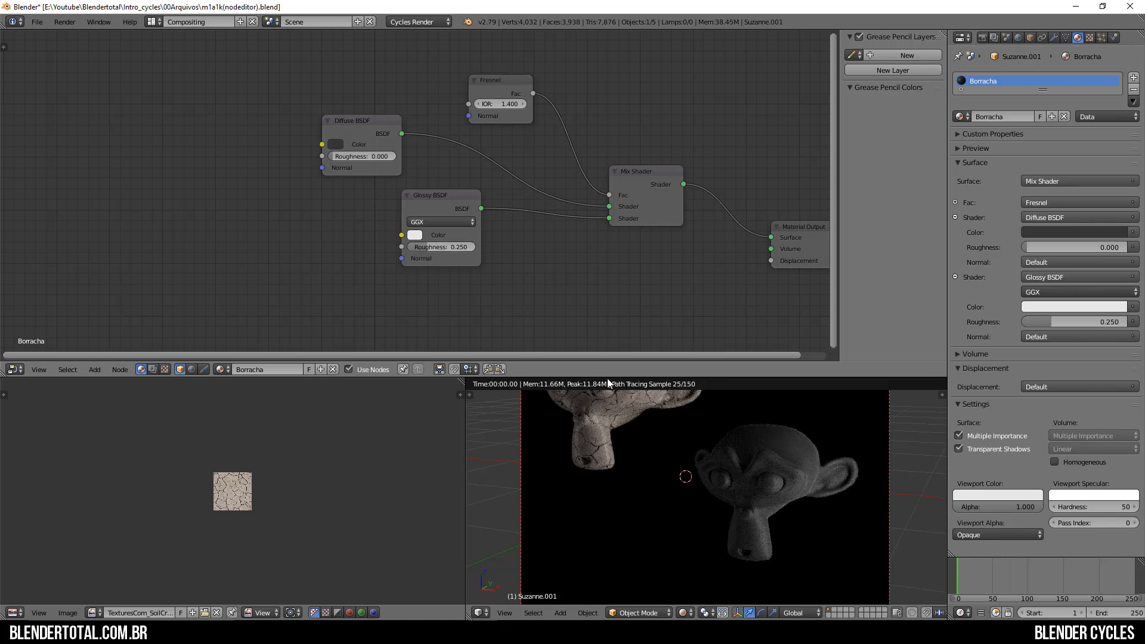
pyautogui.scroll(2, 852, 474)
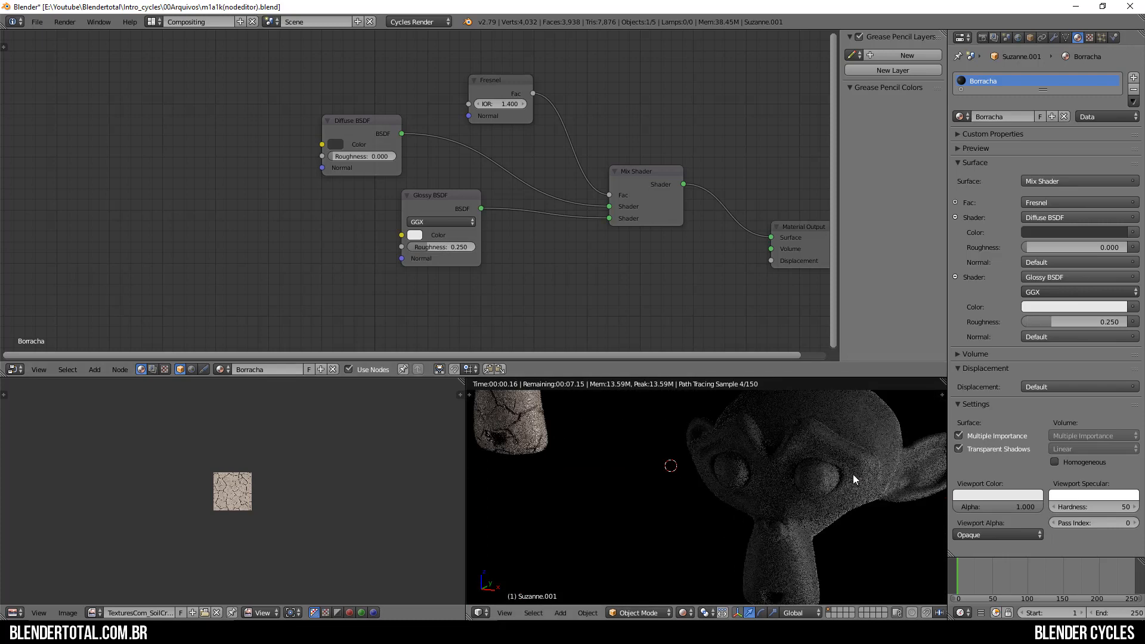
pyautogui.click(337, 145)
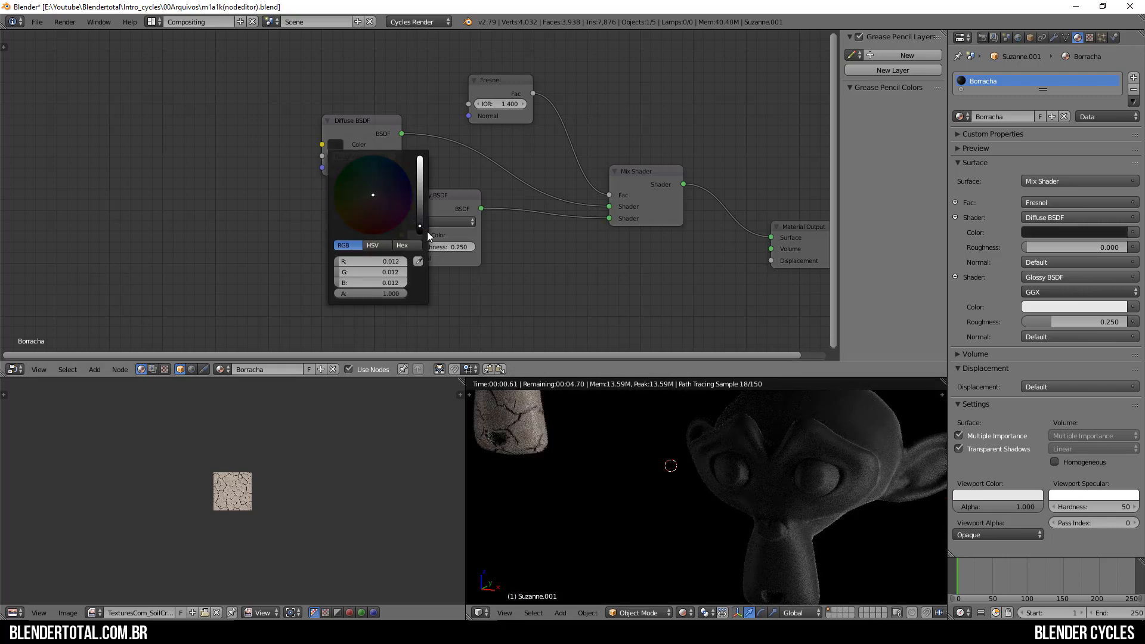
# Duplicate the dark Suzanne toward the camera view's lower left and give it a single-user material named Metalizado.
pyautogui.scroll(-3, 852, 502)
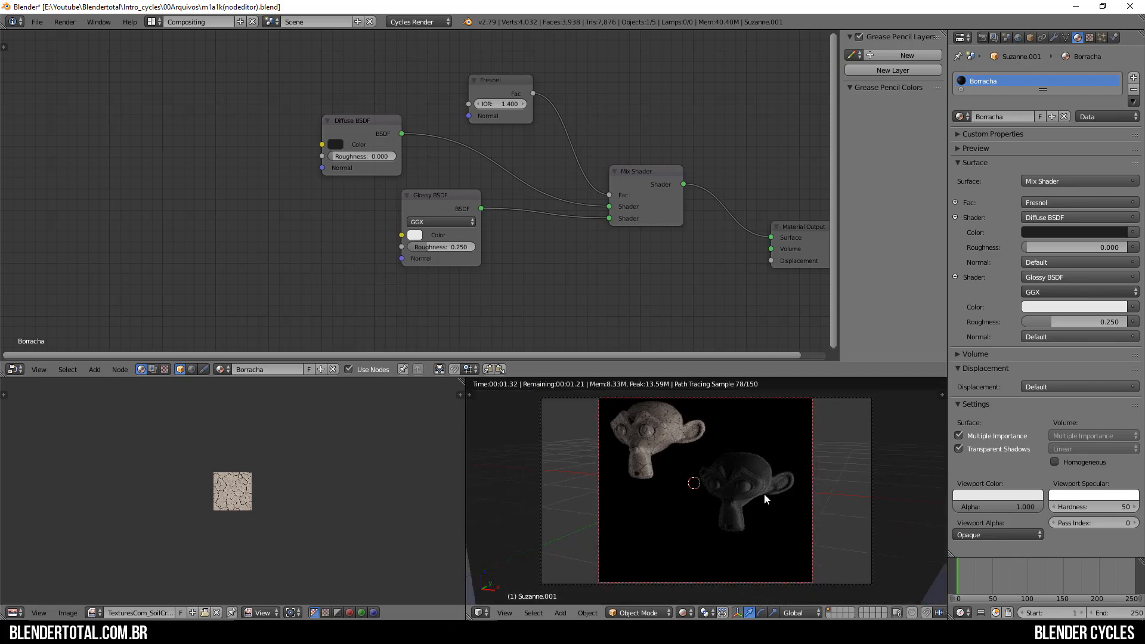
pyautogui.hotkey('shift', 'd')
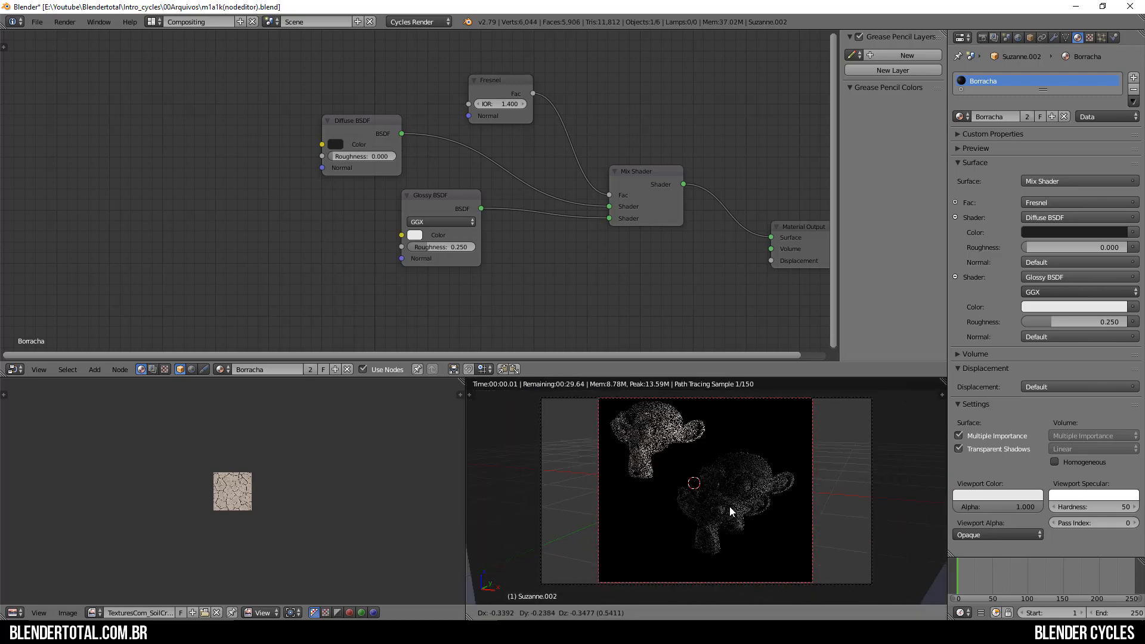
pyautogui.click(678, 530)
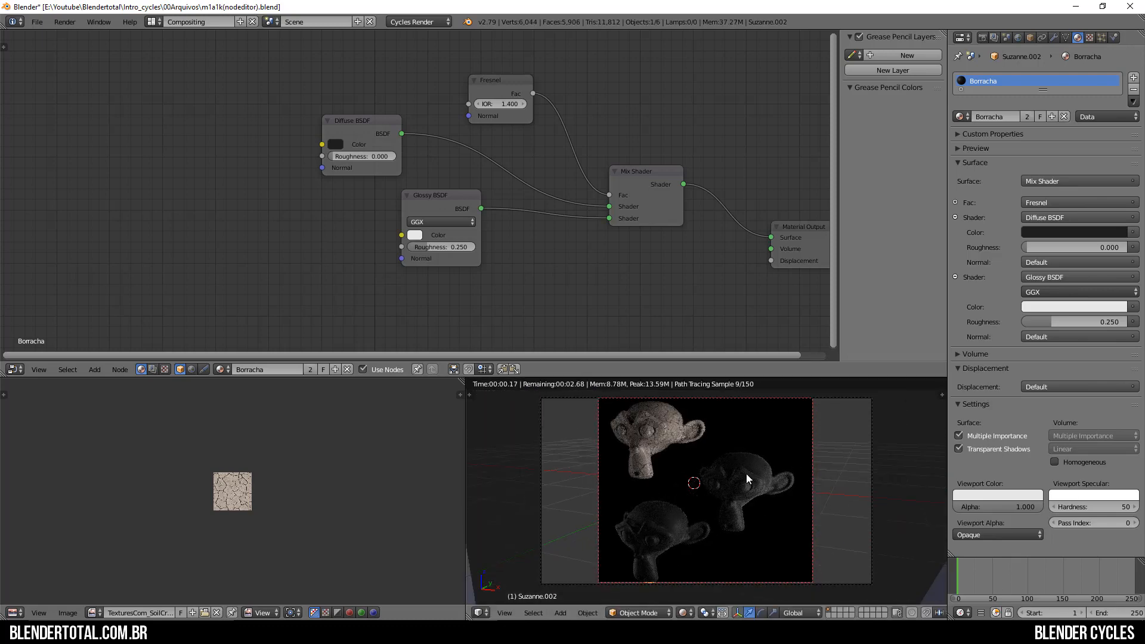
pyautogui.click(1027, 116)
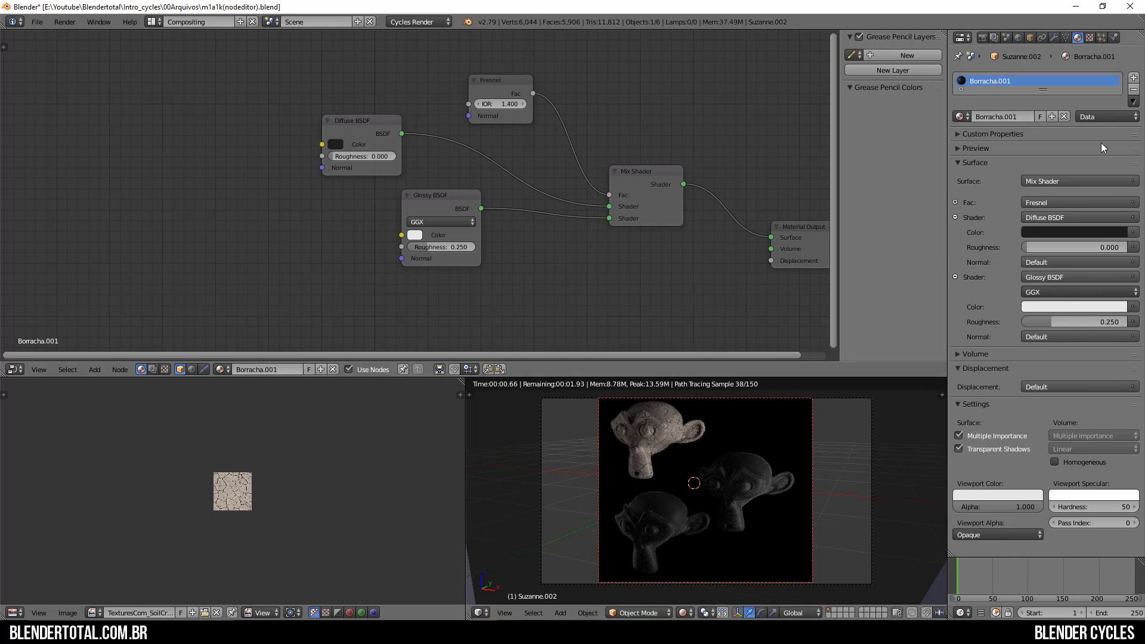
pyautogui.click(1026, 118)
pyautogui.write('Metalizado')
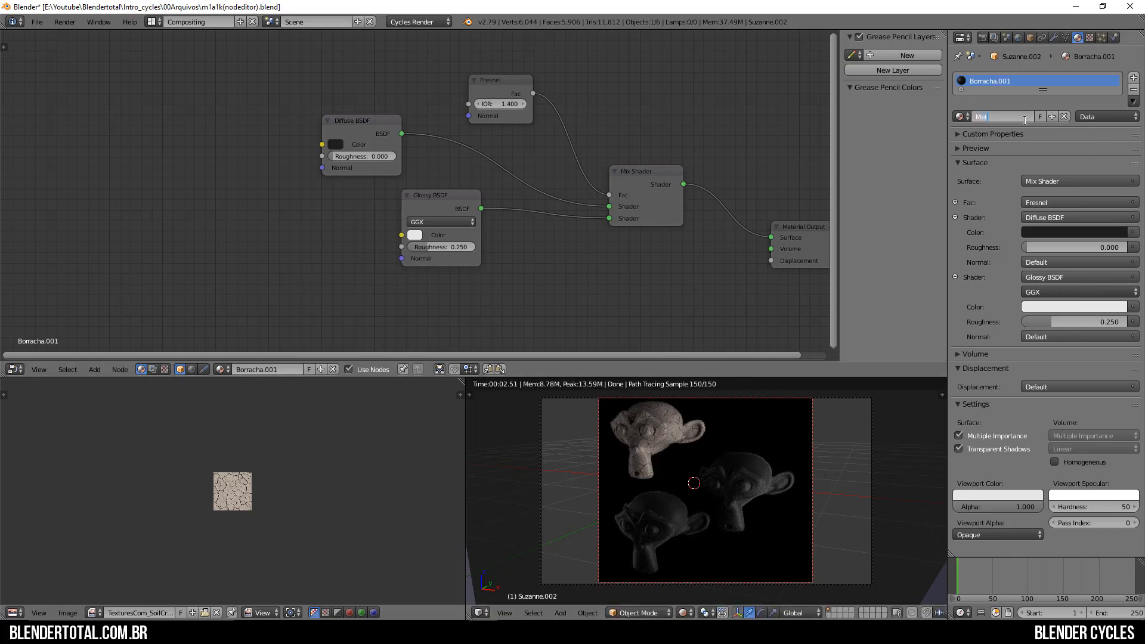
pyautogui.press('Return')
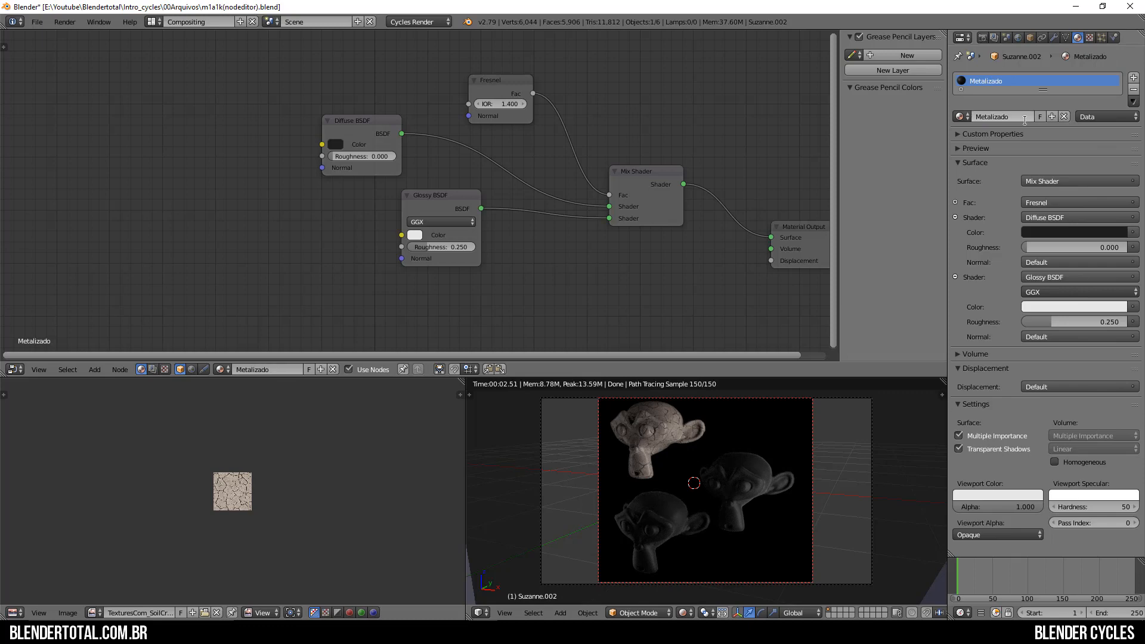
# Set the Metalizado material's Diffuse BSDF color to a very light blue-white and its Glossy BSDF roughness to 0.
pyautogui.click(337, 145)
pyautogui.moveTo(417, 189); pyautogui.dragTo(420, 158)
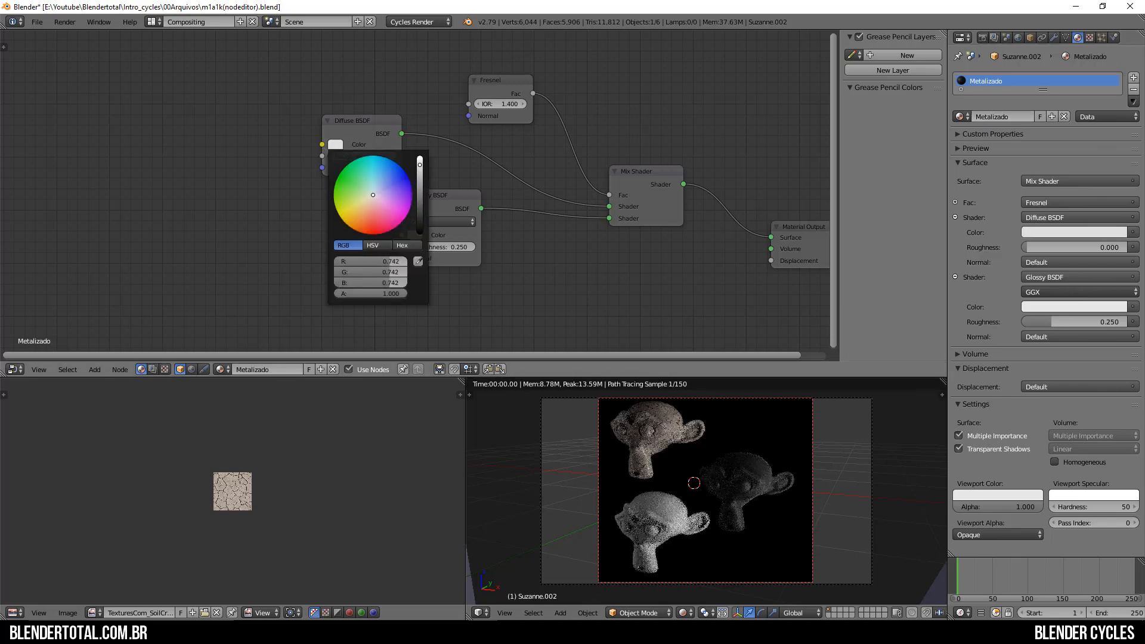
pyautogui.click(375, 191)
pyautogui.scroll(3, 431, 268)
pyautogui.scroll(3, 628, 511)
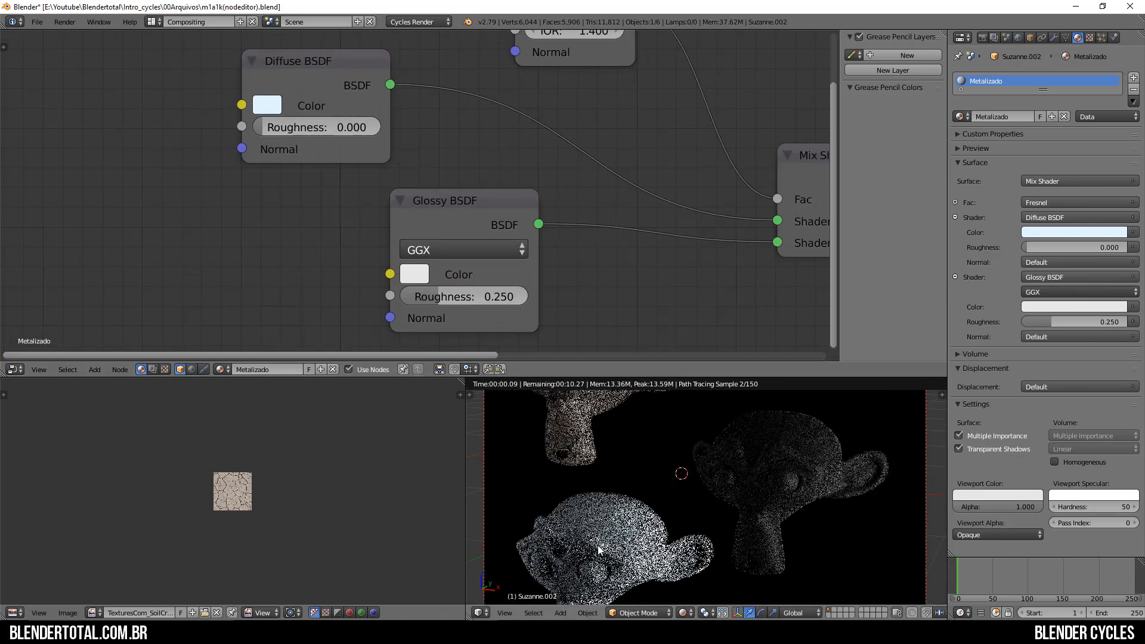
pyautogui.moveTo(466, 293); pyautogui.dragTo(418, 292)
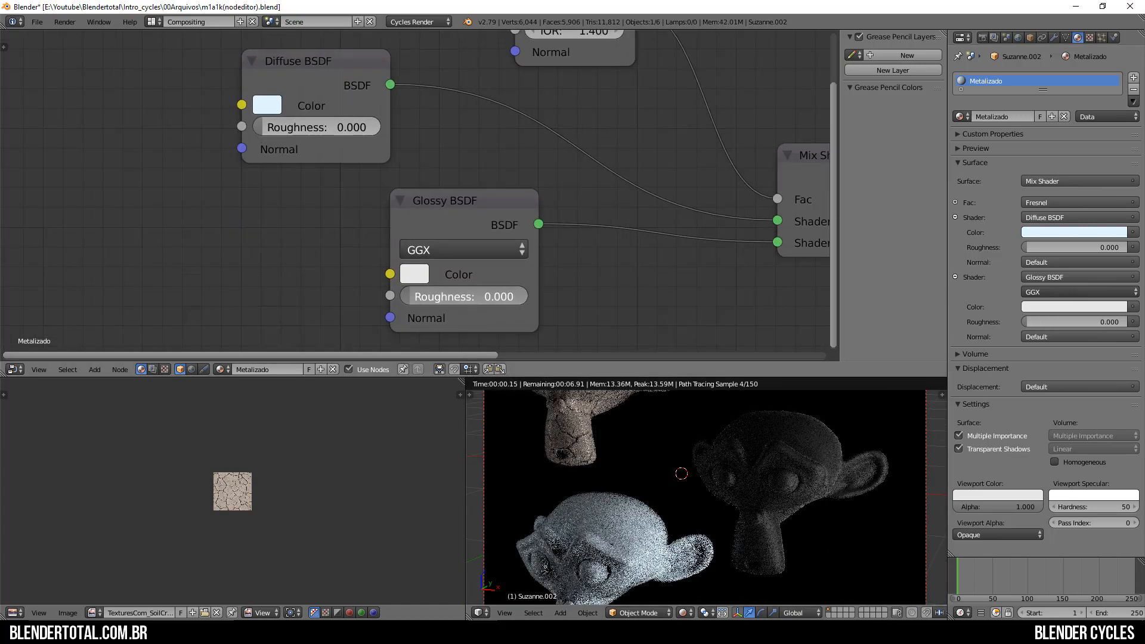
# Disconnect the Fresnel node from the Metalizado material's Mix Shader and set the mix factor to 0.945.
pyautogui.keyDown('shift'); pyautogui.moveTo(597, 506); pyautogui.dragTo(602, 434, button='middle'); pyautogui.keyUp('shift')
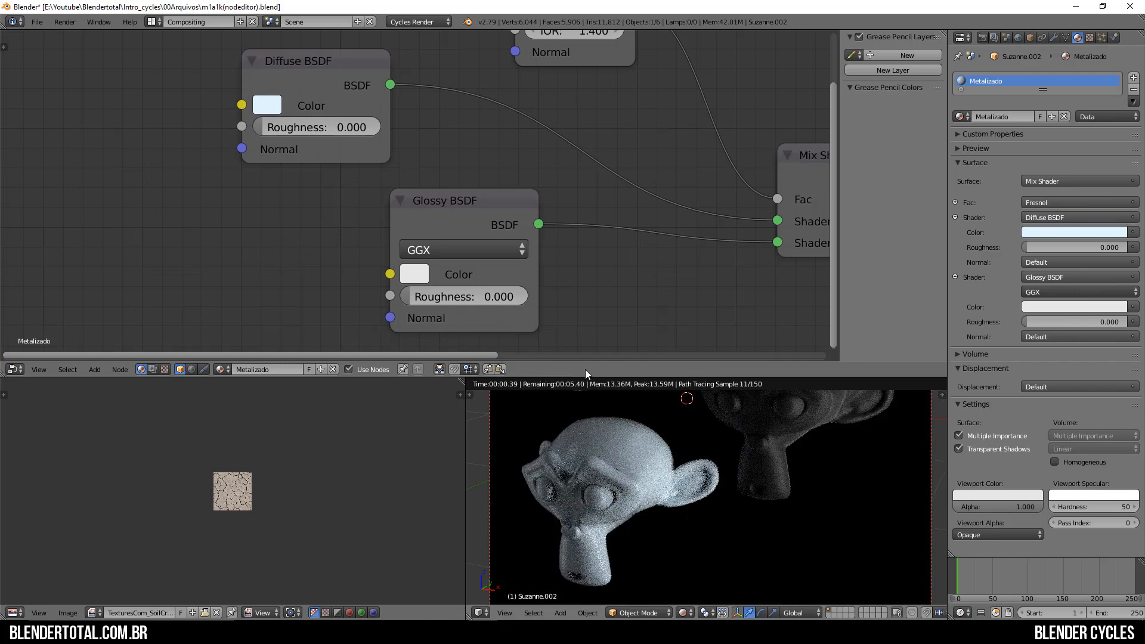
pyautogui.moveTo(625, 257); pyautogui.dragTo(532, 373, button='middle')
pyautogui.scroll(-1, 489, 177)
pyautogui.scroll(-2, 550, 206)
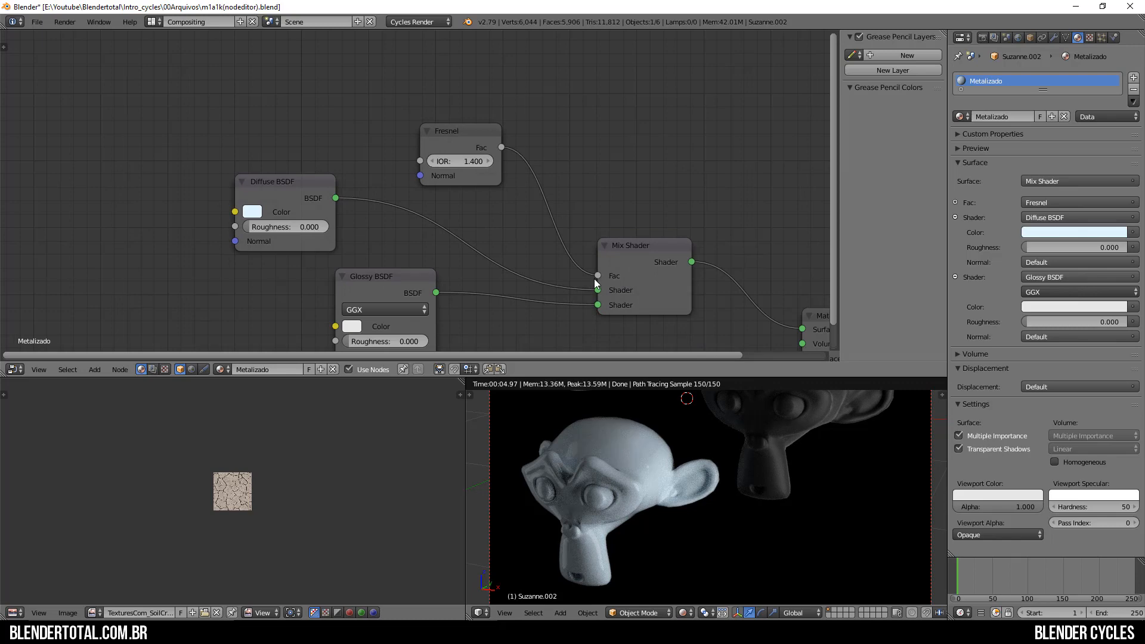
pyautogui.moveTo(597, 276); pyautogui.dragTo(575, 249)
pyautogui.moveTo(713, 349); pyautogui.dragTo(716, 275, button='middle')
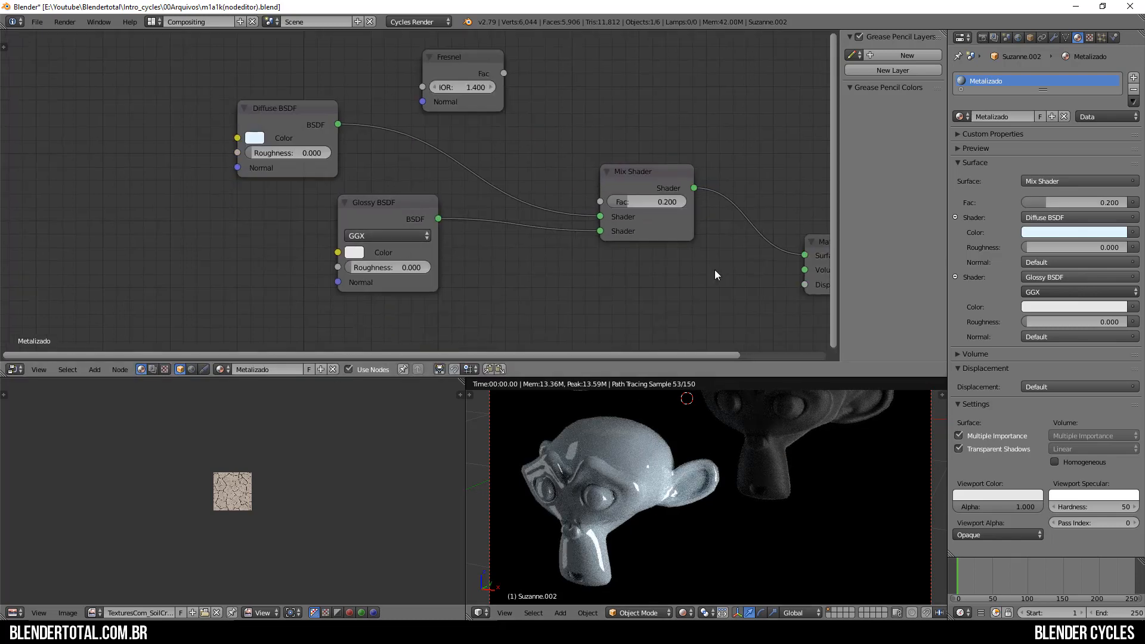
pyautogui.moveTo(647, 198); pyautogui.dragTo(704, 197)
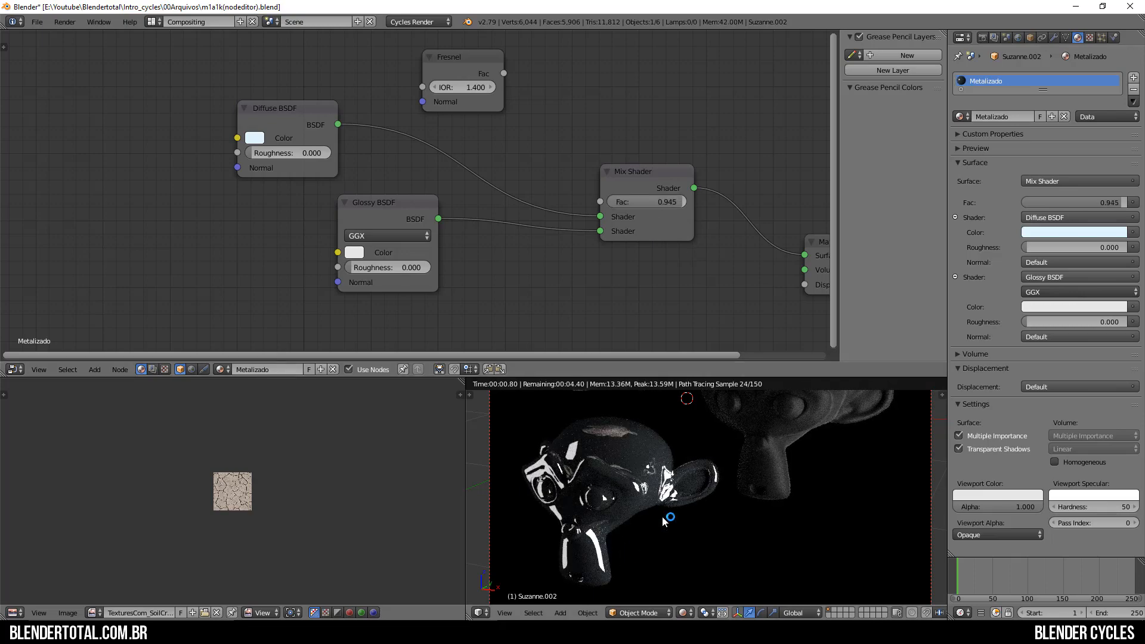
# Turn off the rendered preview and show the scene in wireframe from the right orthographic view.
pyautogui.scroll(-3, 626, 495)
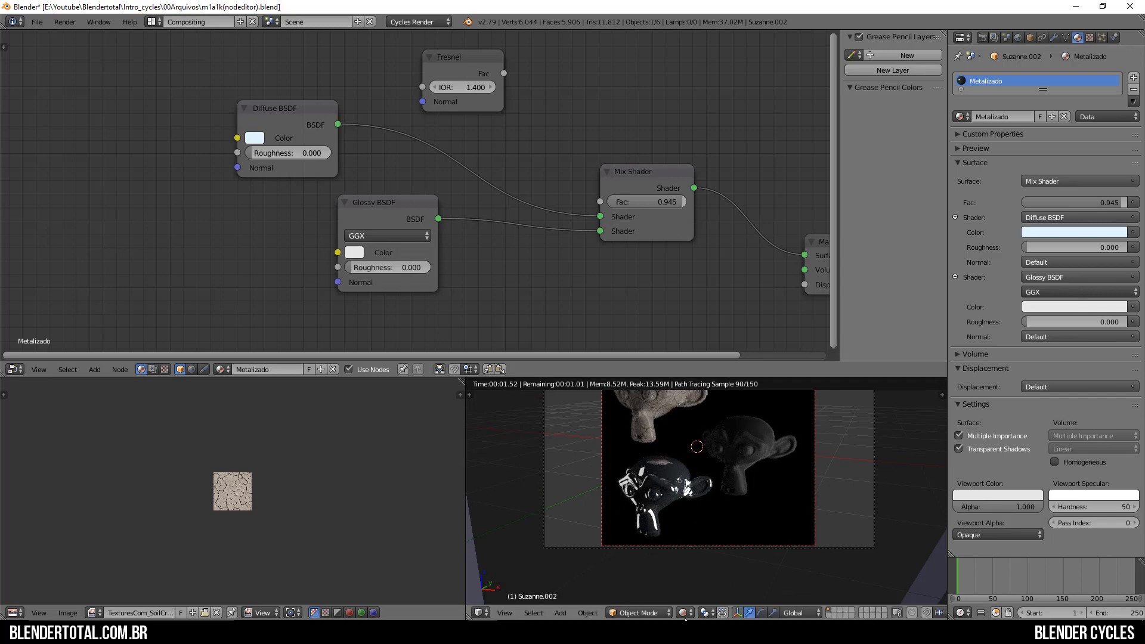
pyautogui.click(685, 613)
pyautogui.click(700, 572)
pyautogui.moveTo(724, 553)
pyautogui.mouseDown(button='middle')
pyautogui.moveTo(775, 487)
pyautogui.moveTo(754, 511)
pyautogui.mouseUp(button='middle')
pyautogui.press('KP_3')
pyautogui.press('z')
pyautogui.press('KP_5')
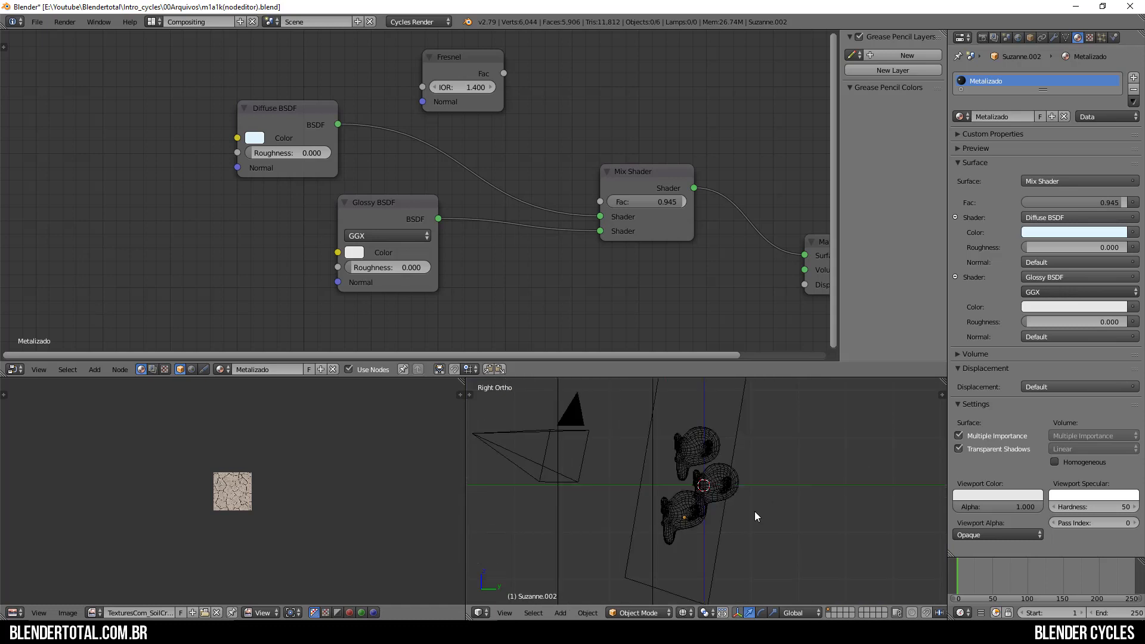
# Add a plane, move it just below the Suzannes, and scale it up into a wide floor.
pyautogui.hotkey('shift', 'a')
pyautogui.moveTo(733, 436)
pyautogui.click(801, 439)
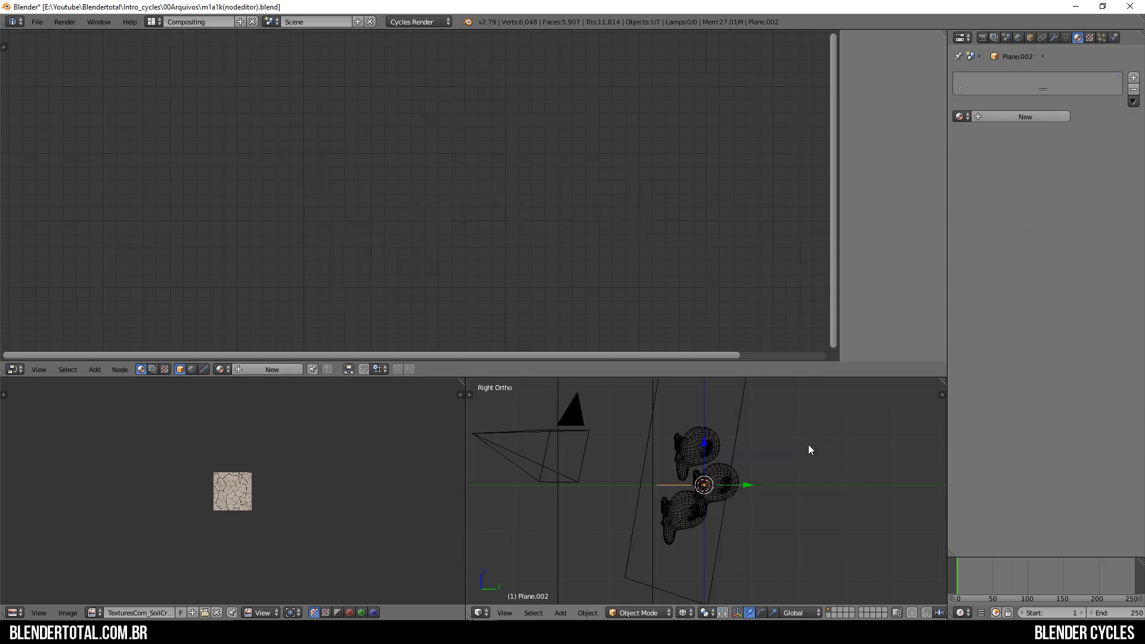
pyautogui.press('g')
pyautogui.click(789, 511)
pyautogui.scroll(-1, 772, 511)
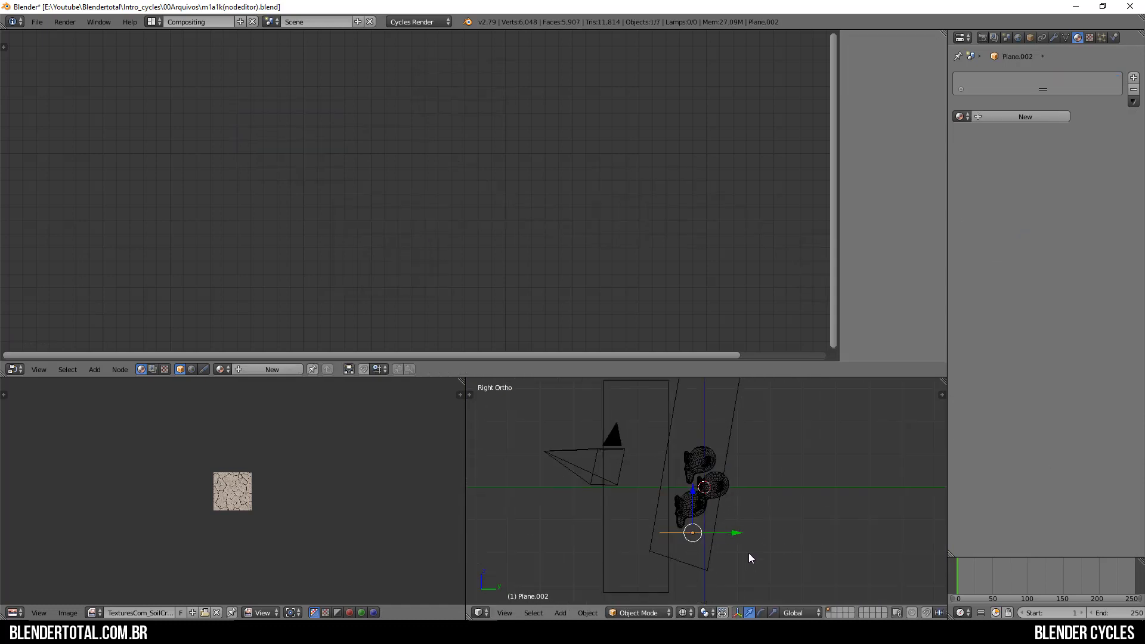
pyautogui.press('s')
pyautogui.click(888, 600)
# In Edit Mode, extrude the floor plane's edge farthest from the camera twice, outward and upward, to start a curved backdrop.
pyautogui.press('Tab')
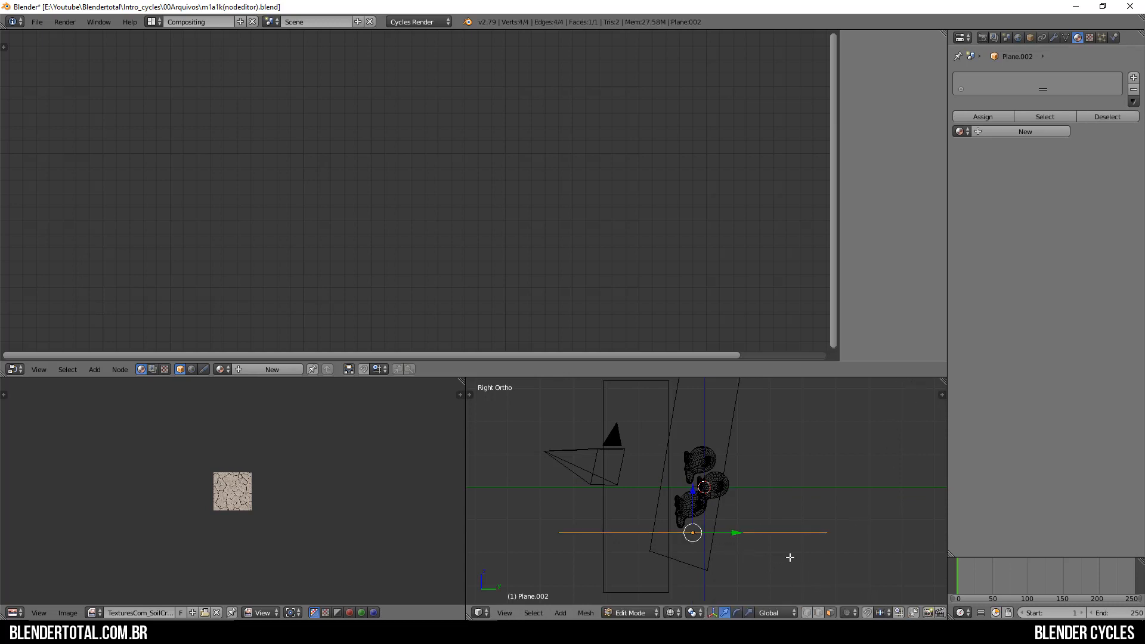
pyautogui.moveTo(789, 555)
pyautogui.mouseDown(button='middle')
pyautogui.moveTo(799, 601)
pyautogui.moveTo(799, 546)
pyautogui.mouseUp(button='middle')
pyautogui.hotkey('ctrl', 'Tab')
pyautogui.click(781, 541)
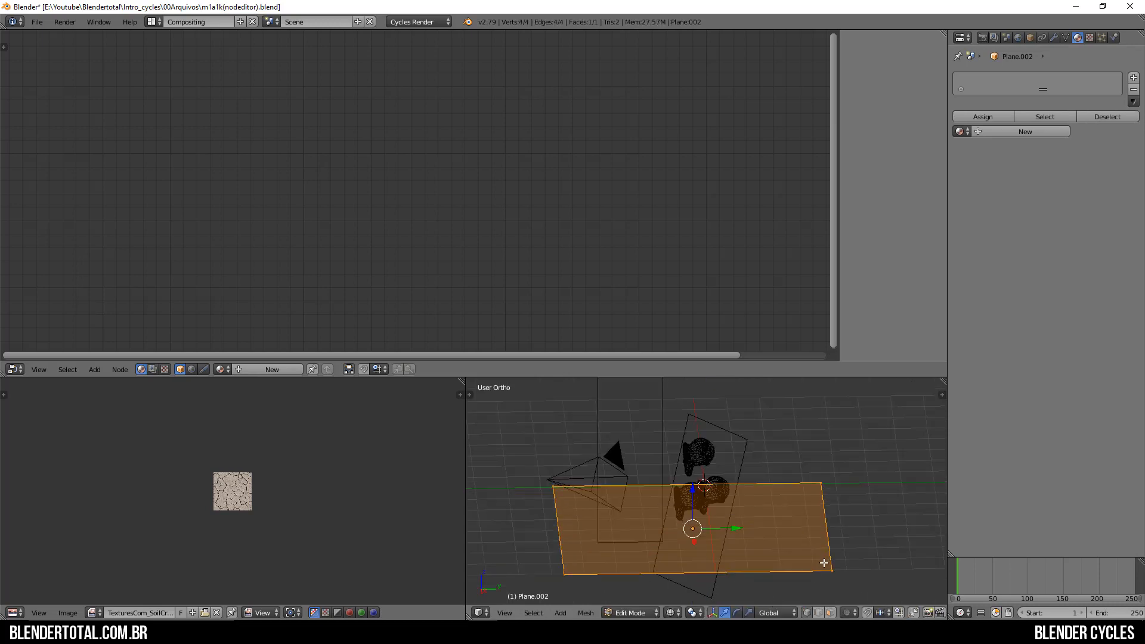
pyautogui.rightClick(832, 570)
pyautogui.keyDown('shift'); pyautogui.rightClick(824, 477); pyautogui.keyUp('shift')
pyautogui.press('KP_3')
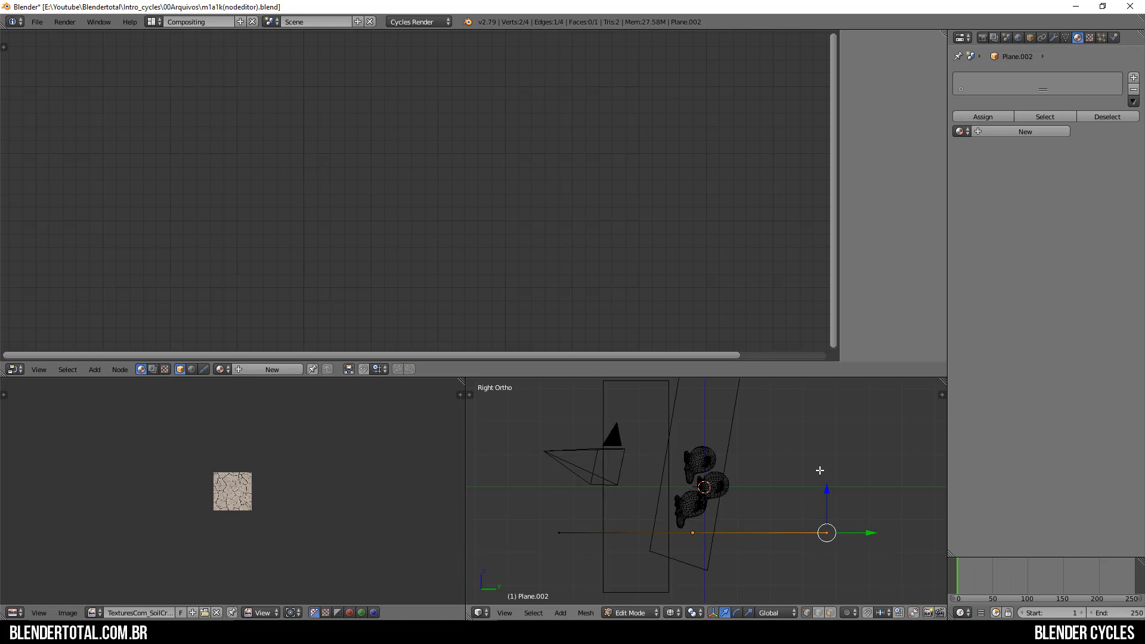
pyautogui.press('e')
pyautogui.click(894, 492)
pyautogui.press('e')
pyautogui.click(923, 452)
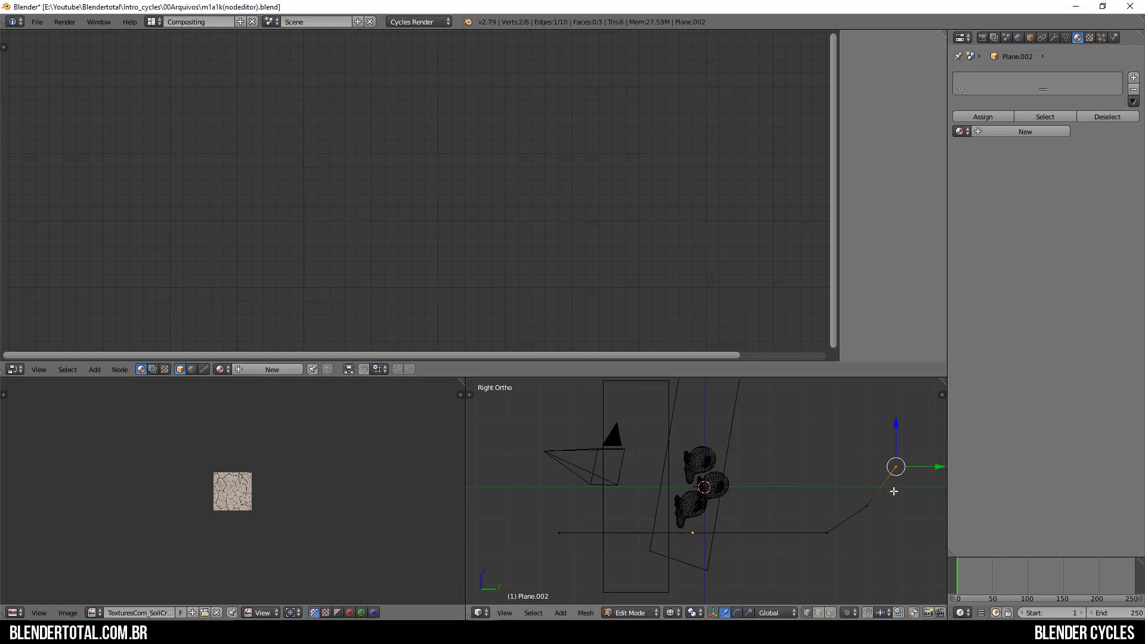
# Extrude the backdrop's end edge two more times, progressively steeper, to form a tall rear wall.
pyautogui.scroll(-3, 892, 490)
pyautogui.press('e')
pyautogui.click(907, 431)
pyautogui.press('e')
pyautogui.click(922, 585)
# Add an edge loop to each of the two upper backdrop segments and shift the lower loop to refine the curve.
pyautogui.scroll(-3, 862, 489)
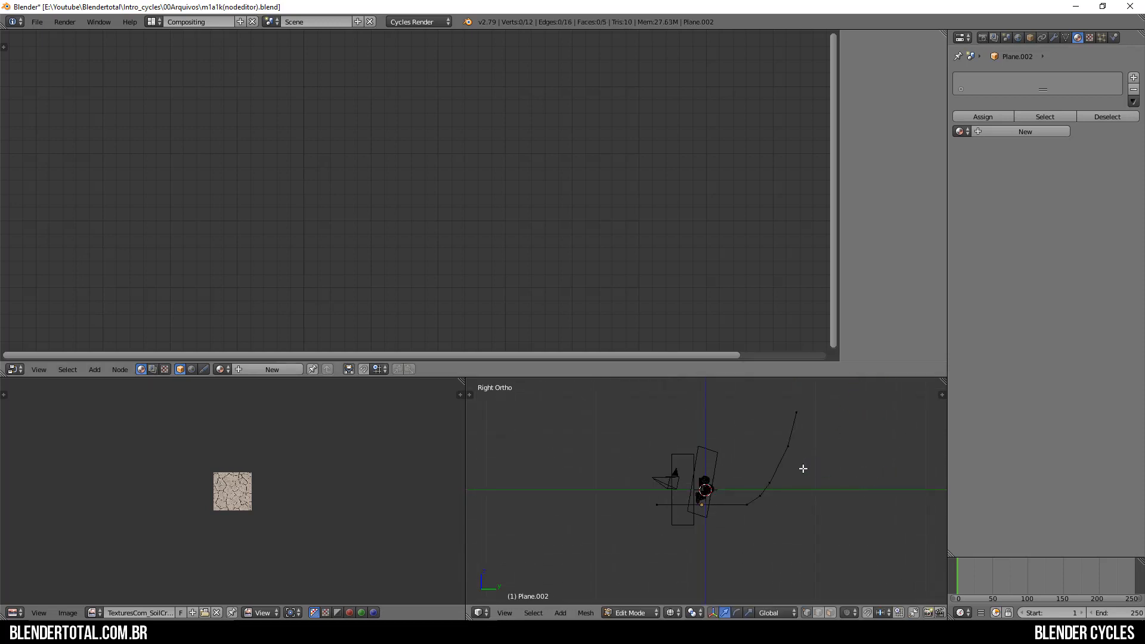
pyautogui.hotkey('ctrl', 'r')
pyautogui.click(786, 470)
pyautogui.click(784, 471)
pyautogui.press('g')
pyautogui.click(791, 468)
pyautogui.press('a')
pyautogui.hotkey('ctrl', 'r')
pyautogui.click(794, 428)
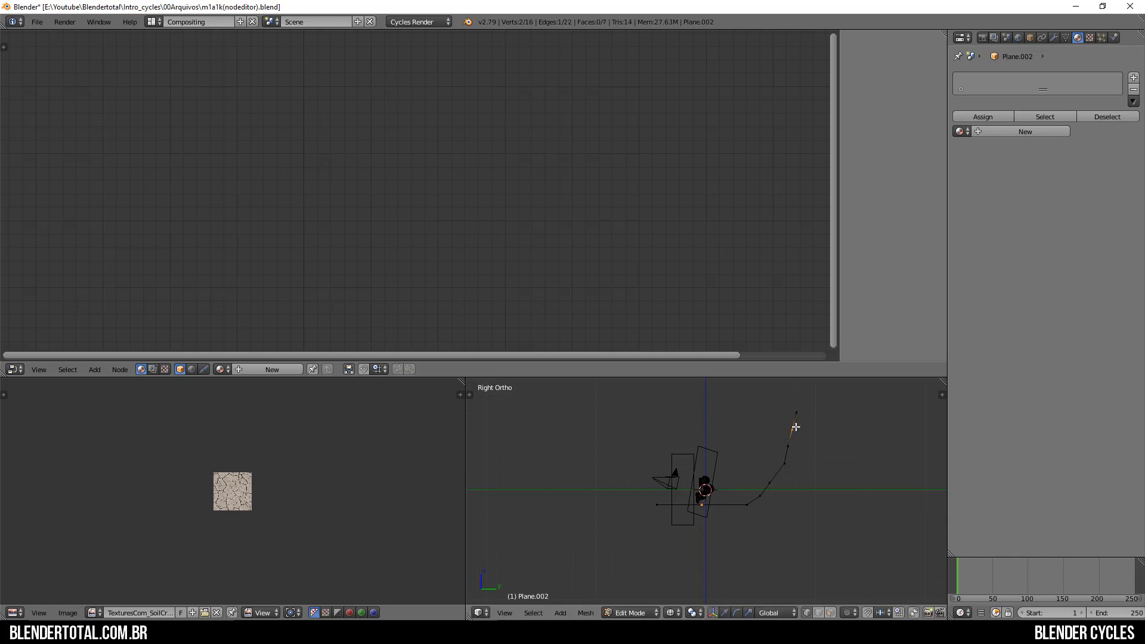
pyautogui.click(795, 428)
# Box-select vertex rows in the backdrop's upper curve and move them to smooth the profile.
pyautogui.press('a')
pyautogui.press('b')
pyautogui.moveTo(778, 439); pyautogui.dragTo(801, 472)
pyautogui.press('g')
pyautogui.click(809, 457)
pyautogui.press('a')
pyautogui.press('b')
pyautogui.press('g')
pyautogui.click(801, 474)
pyautogui.press('a')
pyautogui.press('a')
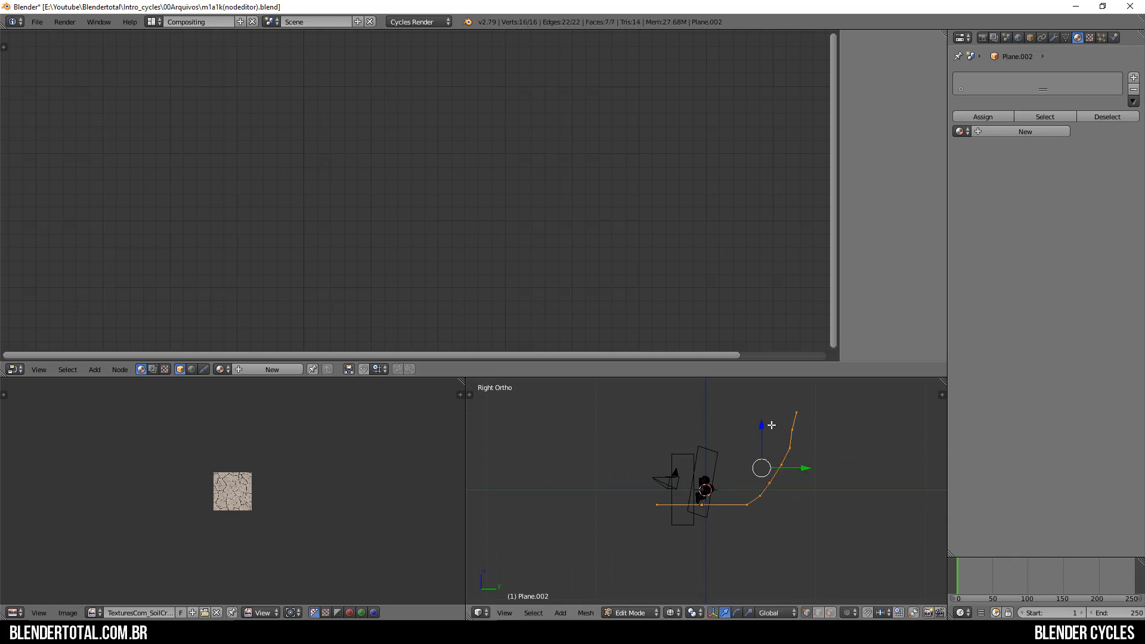
# Rotate the backdrop's topmost segment by about -10 degrees to make it more upright.
pyautogui.press('a')
pyautogui.press('b')
pyautogui.moveTo(783, 406); pyautogui.dragTo(815, 434)
pyautogui.press('r')
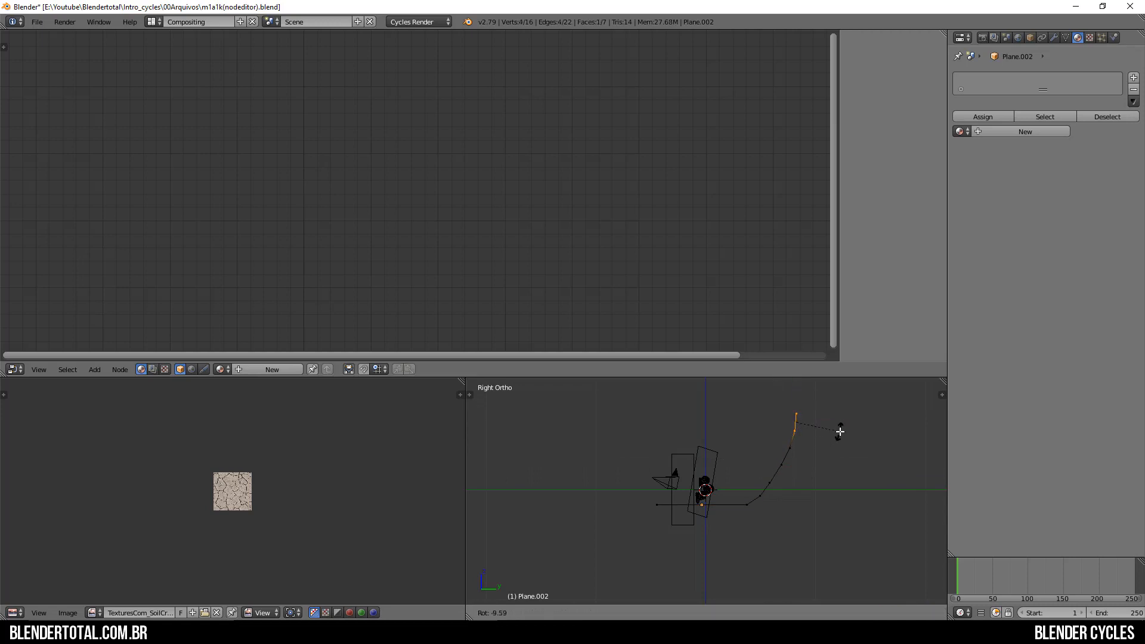
pyautogui.click(841, 429)
# Return to solid display, select the whole backdrop mesh, and shade it smooth.
pyautogui.moveTo(788, 494); pyautogui.dragTo(838, 554, button='middle')
pyautogui.press('z')
pyautogui.press('a')
pyautogui.press('a')
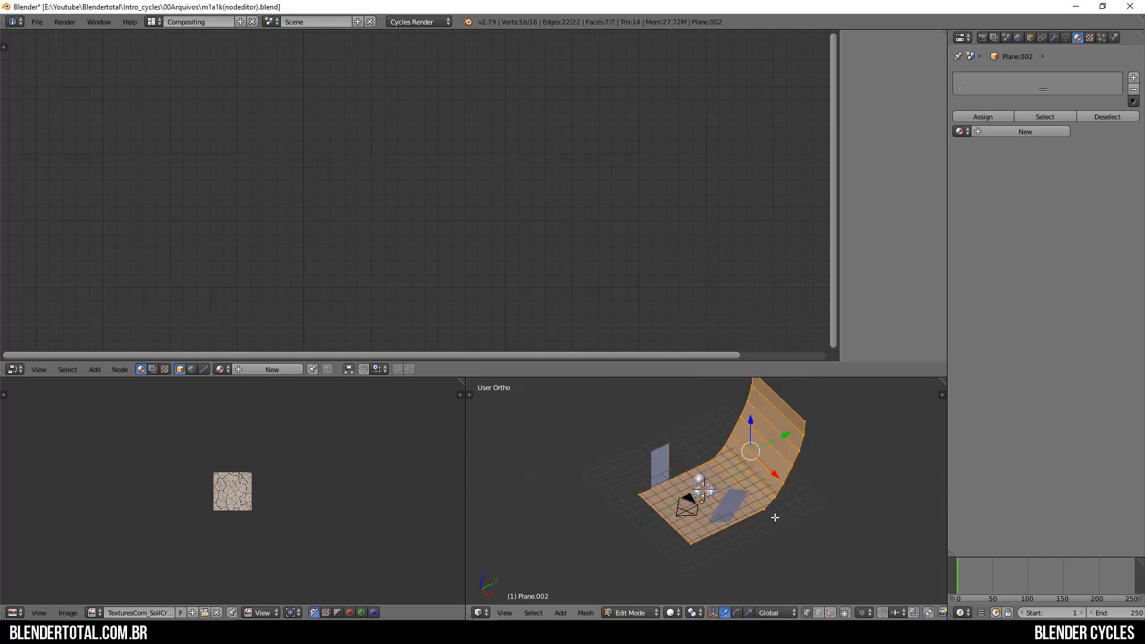
pyautogui.press('w')
pyautogui.click(766, 515)
# Scale the backdrop mesh along the global X axis until it extends well beyond both sides of the camera frame.
pyautogui.scroll(3, 787, 537)
pyautogui.press('s')
pyautogui.press('x')
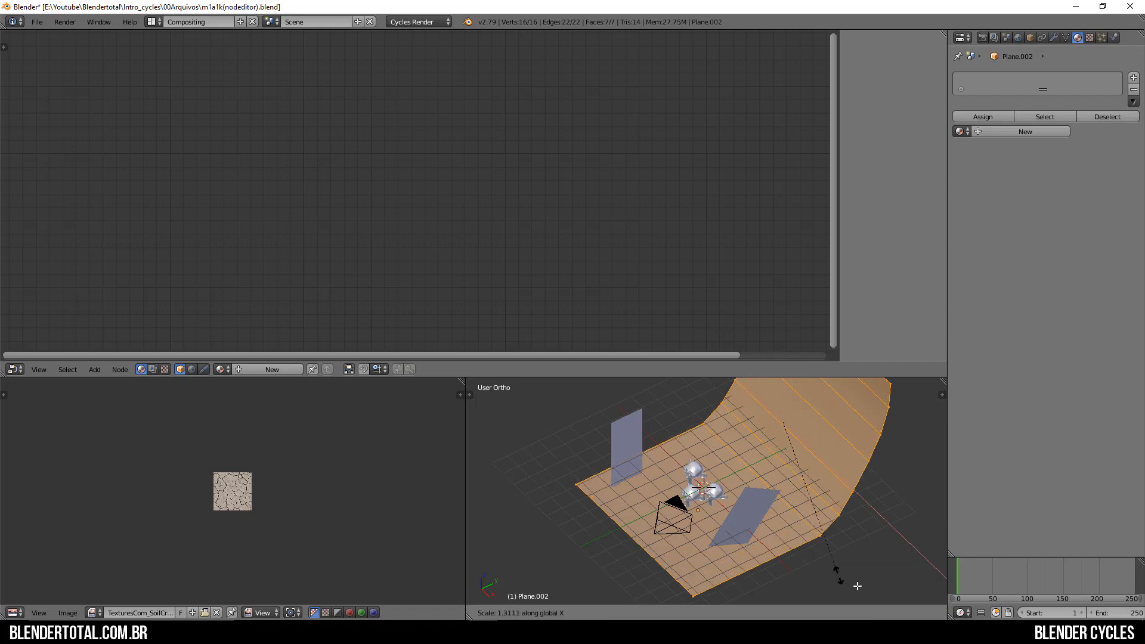
pyautogui.click(887, 596)
pyautogui.press('KP_0')
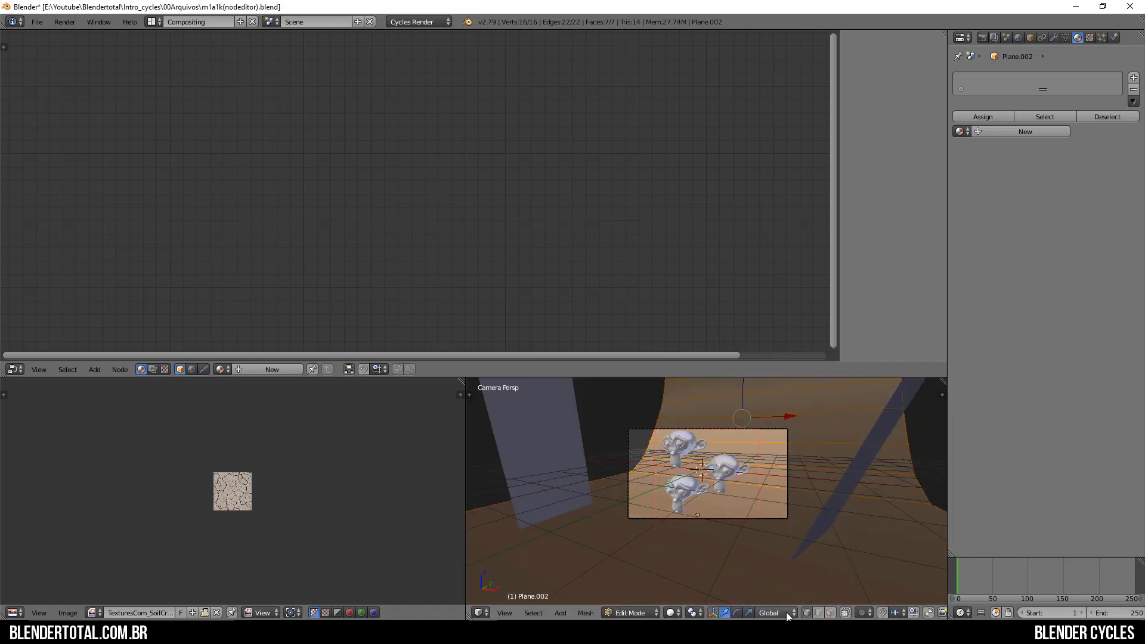
pyautogui.press('s')
pyautogui.press('x')
pyautogui.click(921, 587)
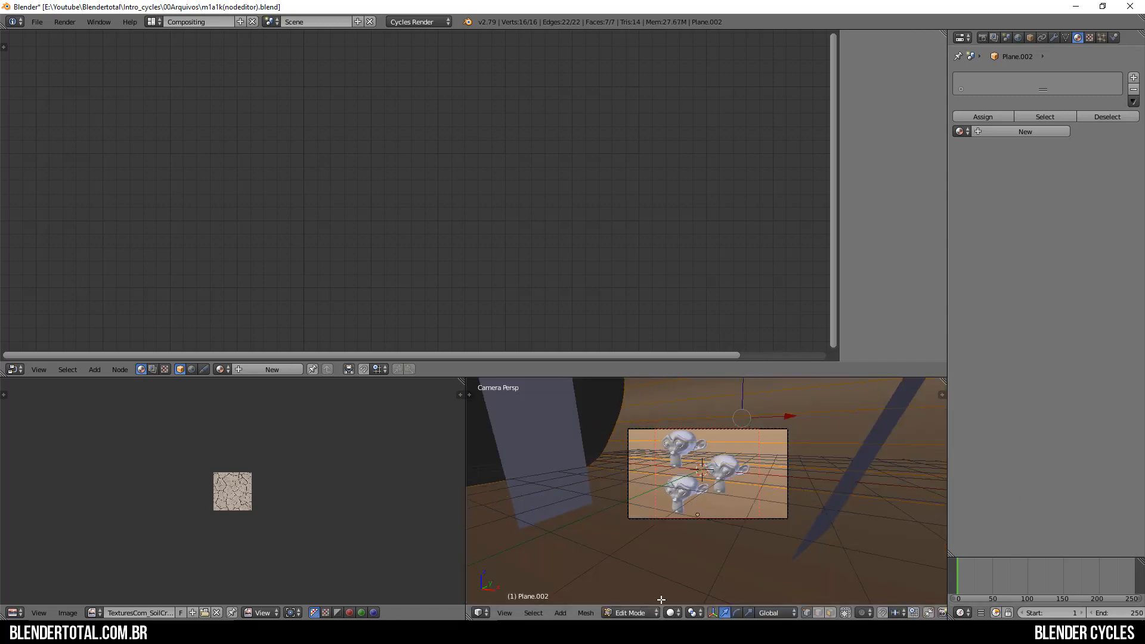
# Switch the camera view to rendered shading and return the backdrop to Object Mode.
pyautogui.click(672, 613)
pyautogui.click(703, 529)
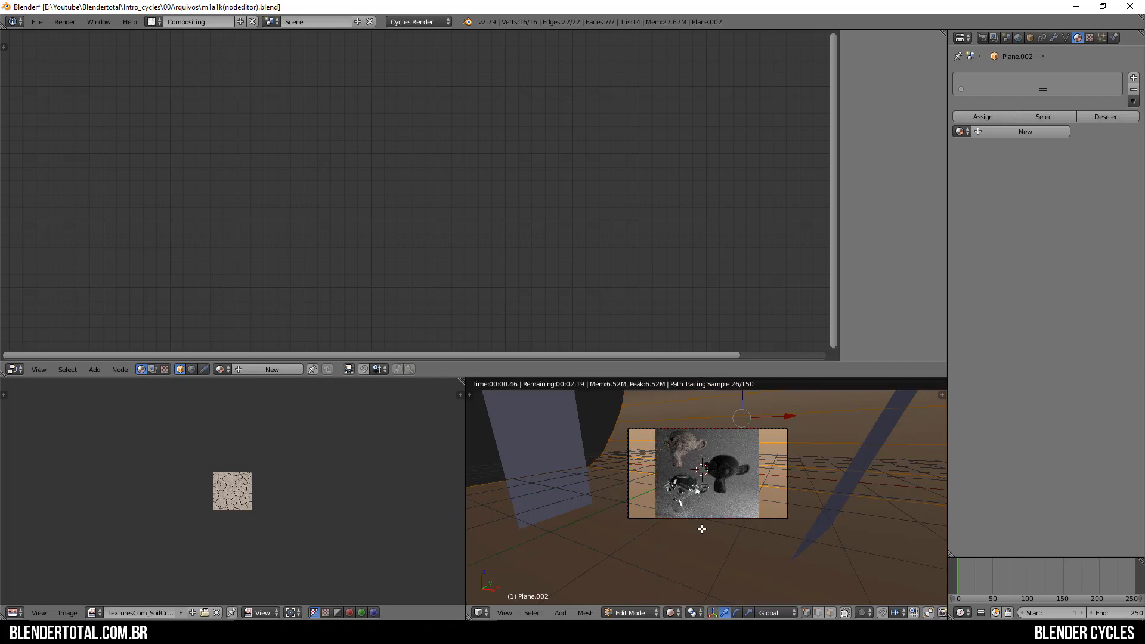
pyautogui.press('Tab')
pyautogui.scroll(3, 698, 529)
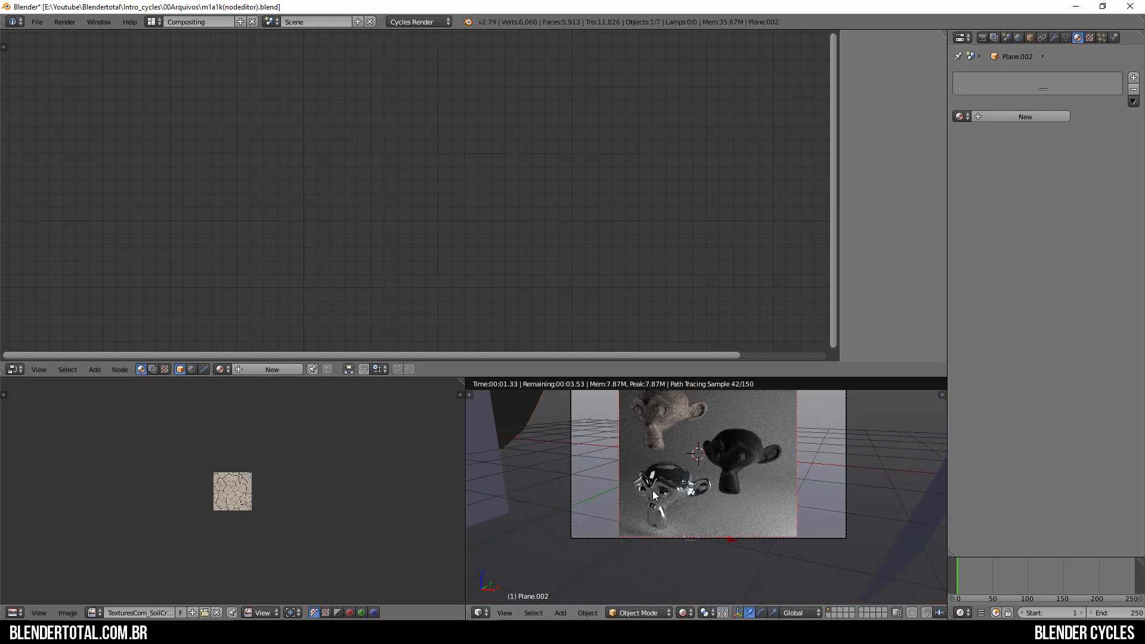
# On the metallic Suzanne, try Fresnel as the Mix Shader factor, disconnect it again, and set the factor to 0.727.
pyautogui.rightClick(652, 490)
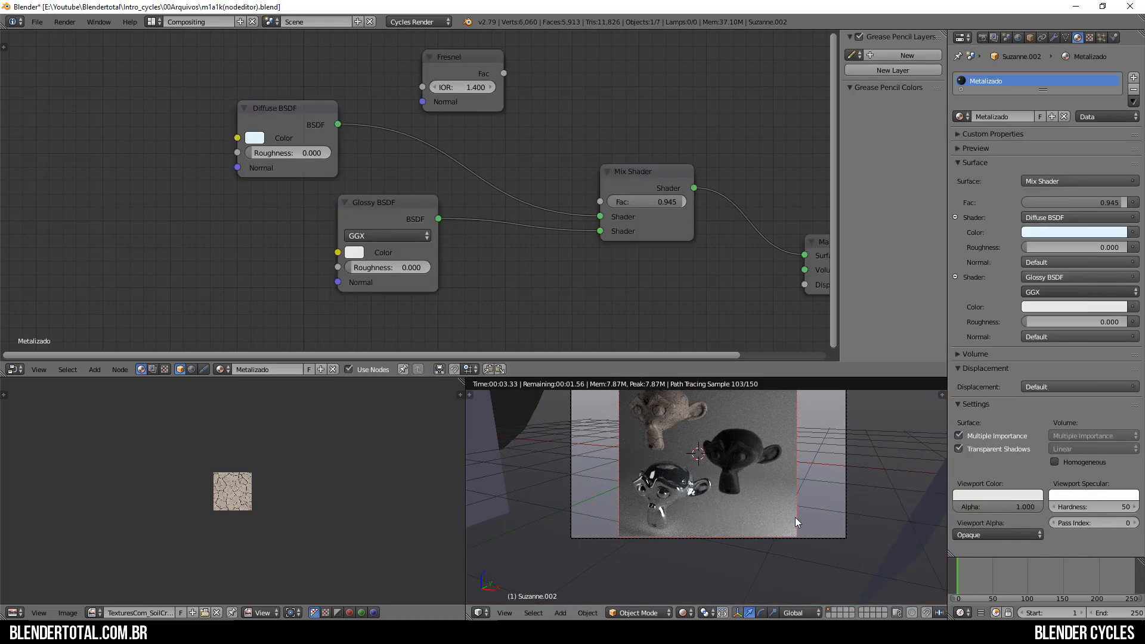
pyautogui.rightClick(863, 592)
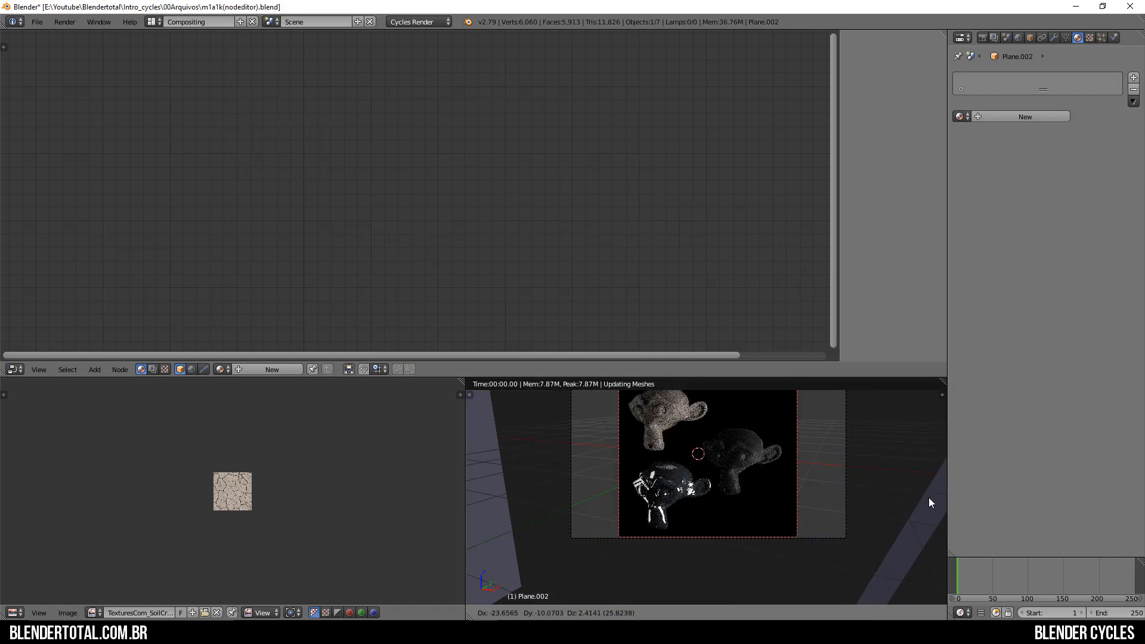
pyautogui.rightClick(652, 490)
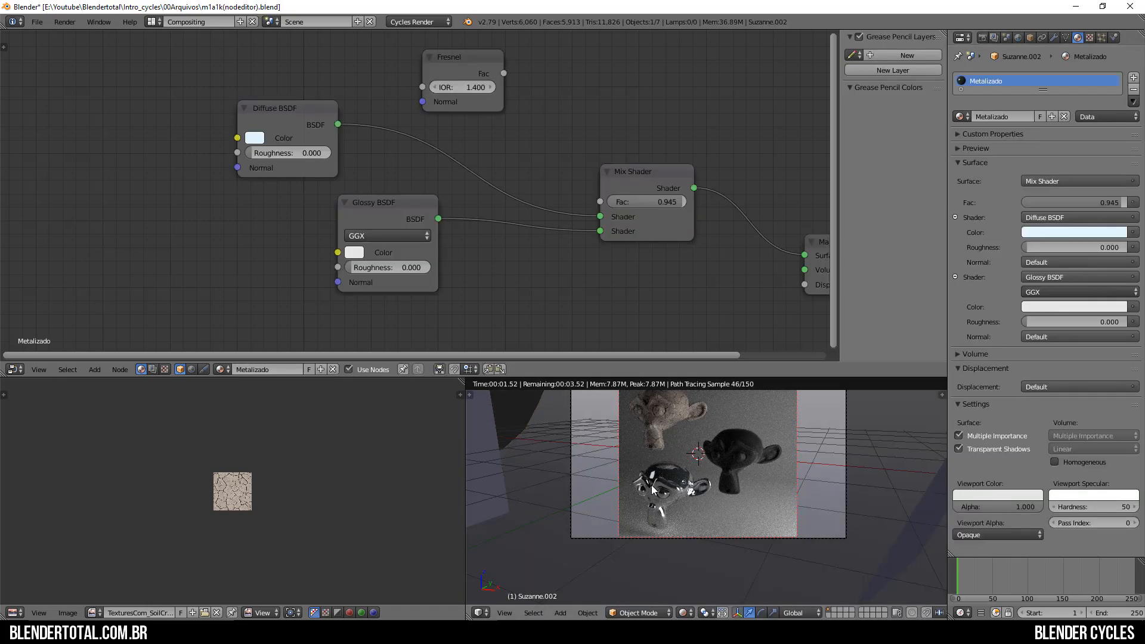
pyautogui.moveTo(503, 73); pyautogui.dragTo(600, 202)
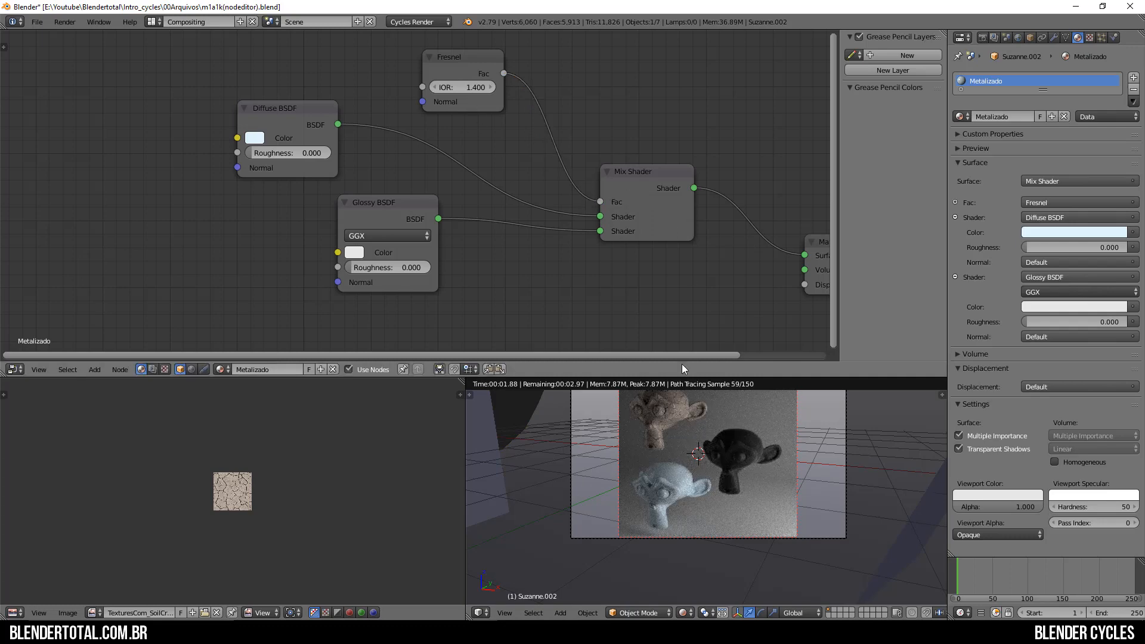
pyautogui.scroll(2, 507, 221)
pyautogui.moveTo(626, 206); pyautogui.dragTo(572, 164)
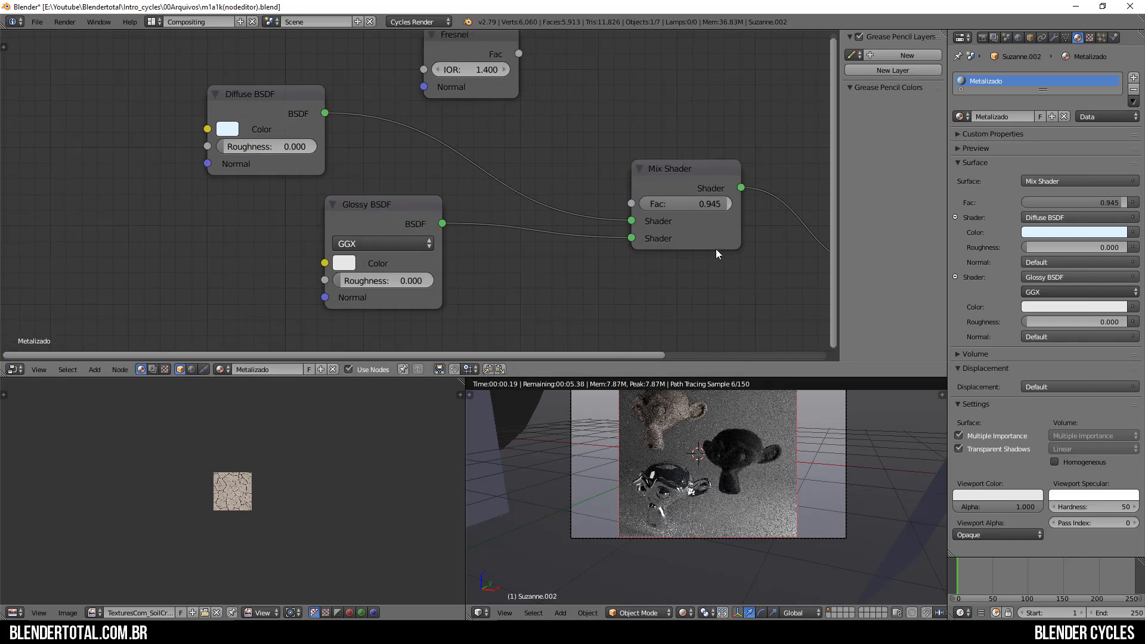
pyautogui.moveTo(720, 210); pyautogui.dragTo(701, 209)
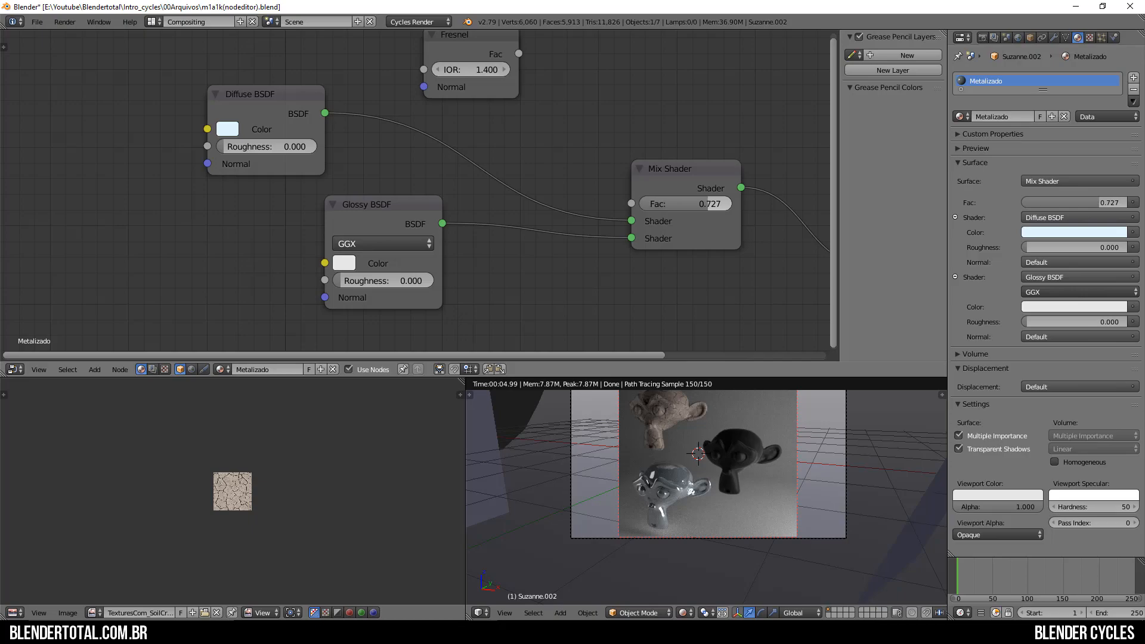
# Select the metallic, rubber and cracked-soil Suzannes in turn to review their materials in the rendered camera view.
pyautogui.scroll(3, 711, 539)
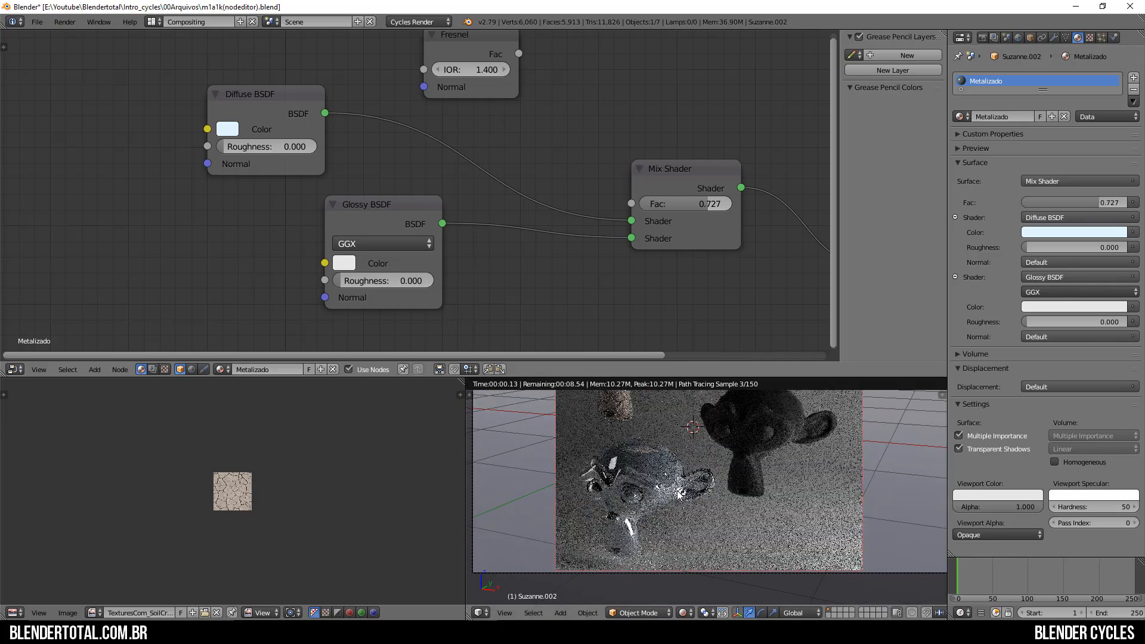
pyautogui.press('g')
pyautogui.click(634, 488)
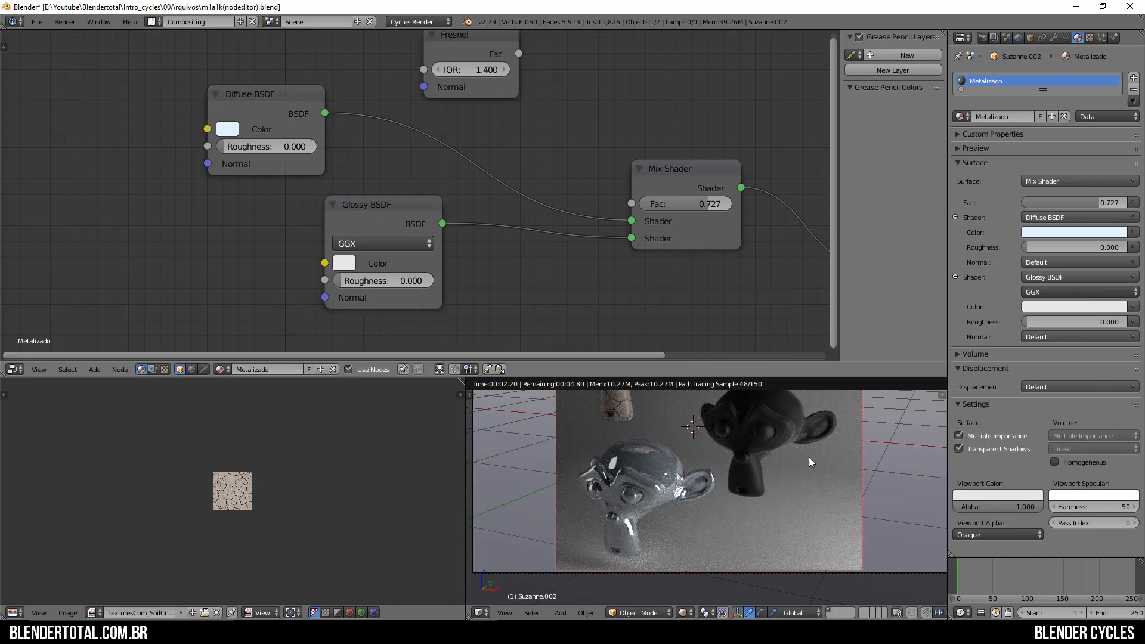
pyautogui.rightClick(765, 431)
pyautogui.press('g')
pyautogui.click(785, 413)
pyautogui.scroll(-3, 692, 429)
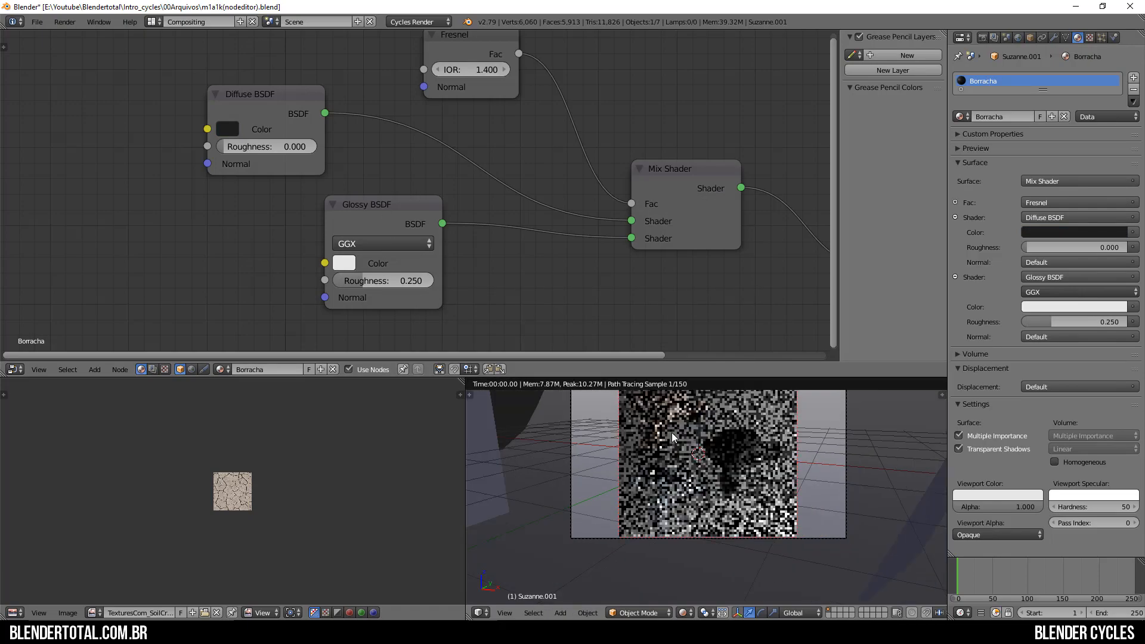
pyautogui.rightClick(655, 405)
pyautogui.press('g')
pyautogui.click(681, 417)
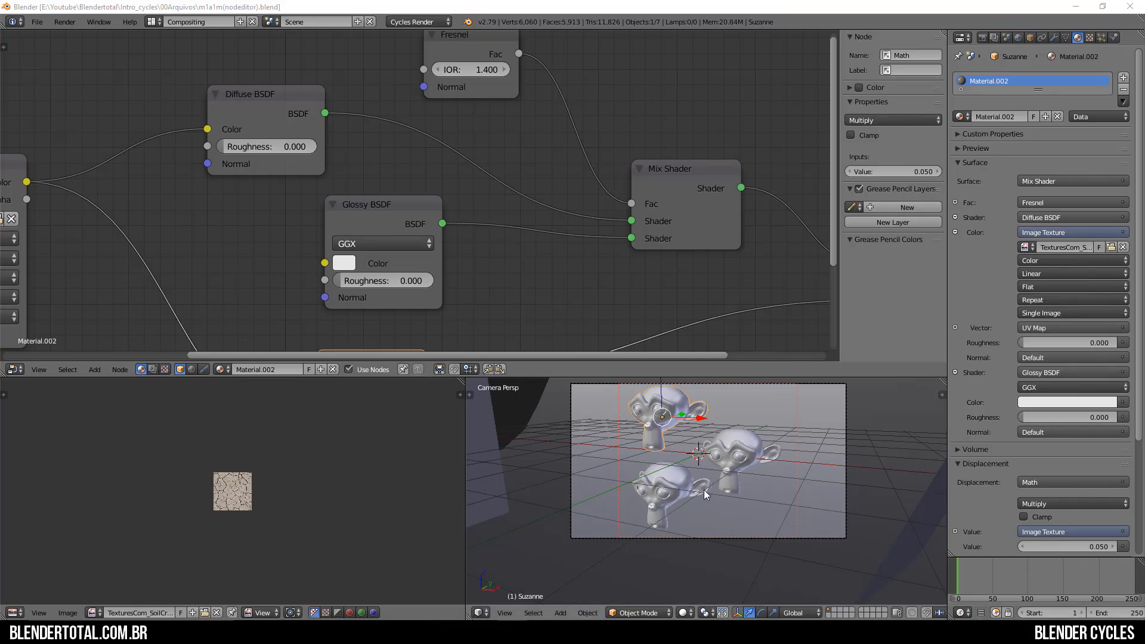
# Select the rubber Suzanne, open the scene's render settings, and expand the sampling options.
pyautogui.rightClick(748, 453)
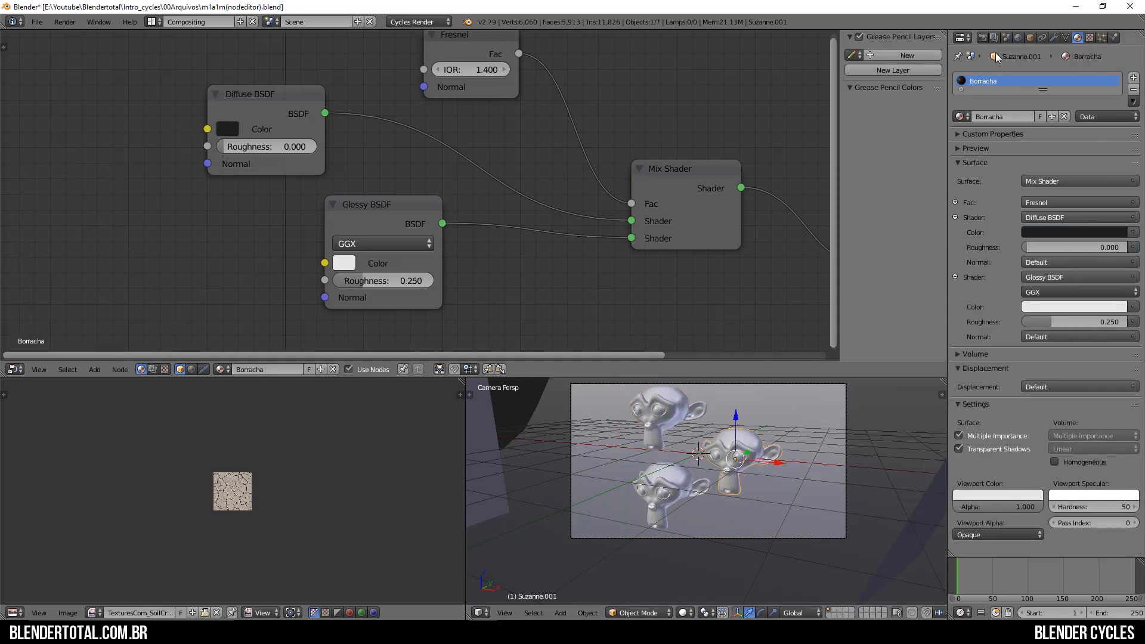
pyautogui.click(983, 38)
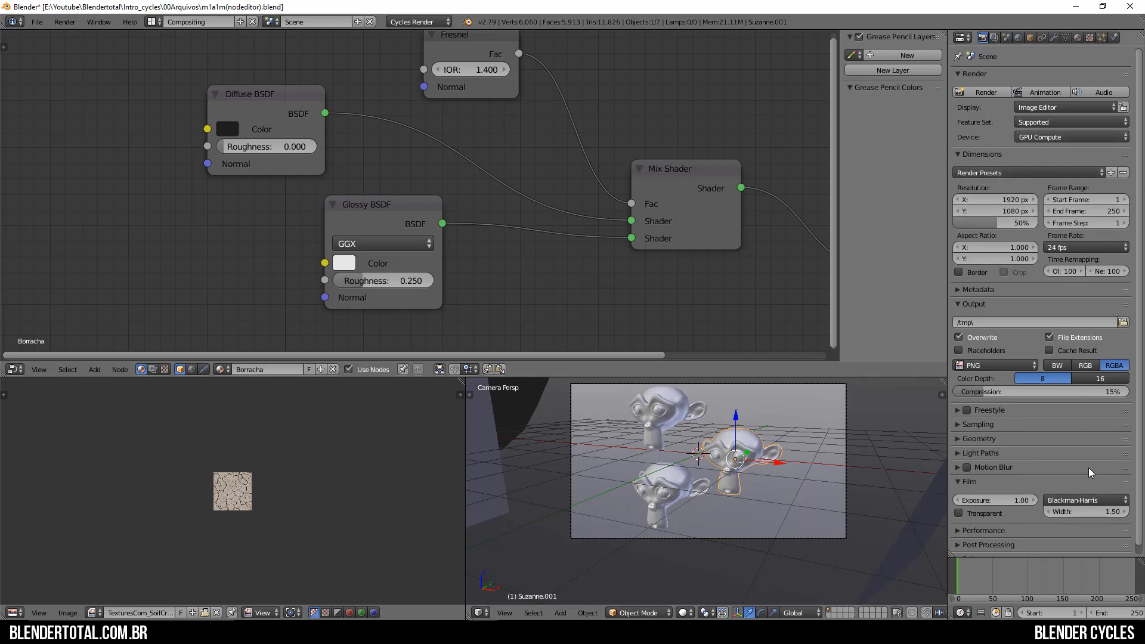
pyautogui.scroll(-1, 950, 437)
pyautogui.click(975, 416)
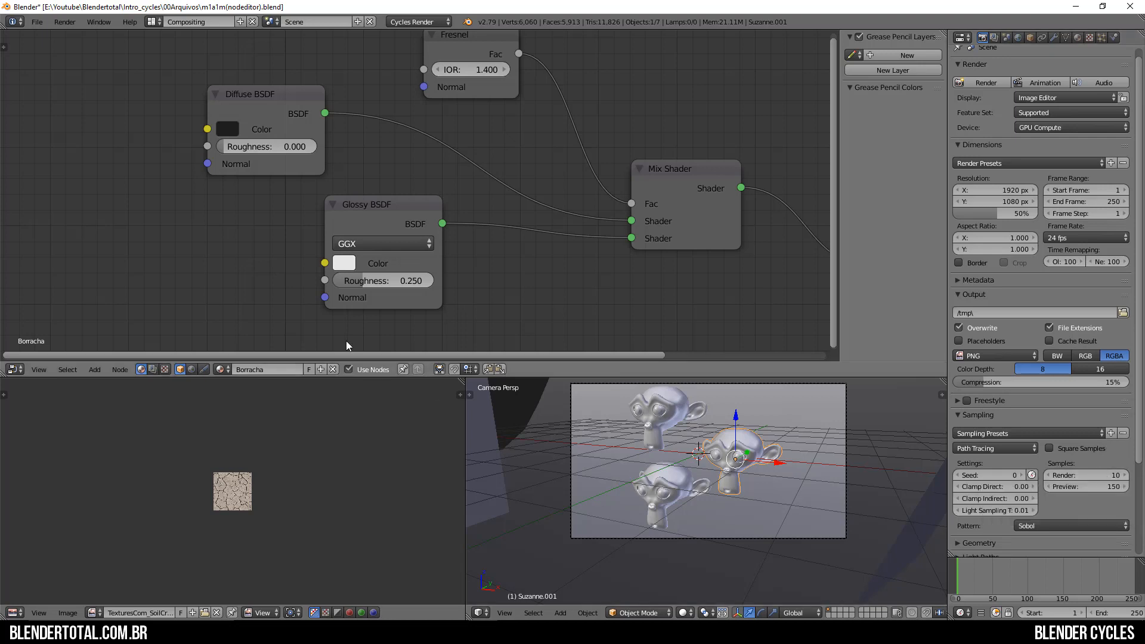
# Render a test image, return to the material nodes, and set the render samples to 150.
pyautogui.press('F12')
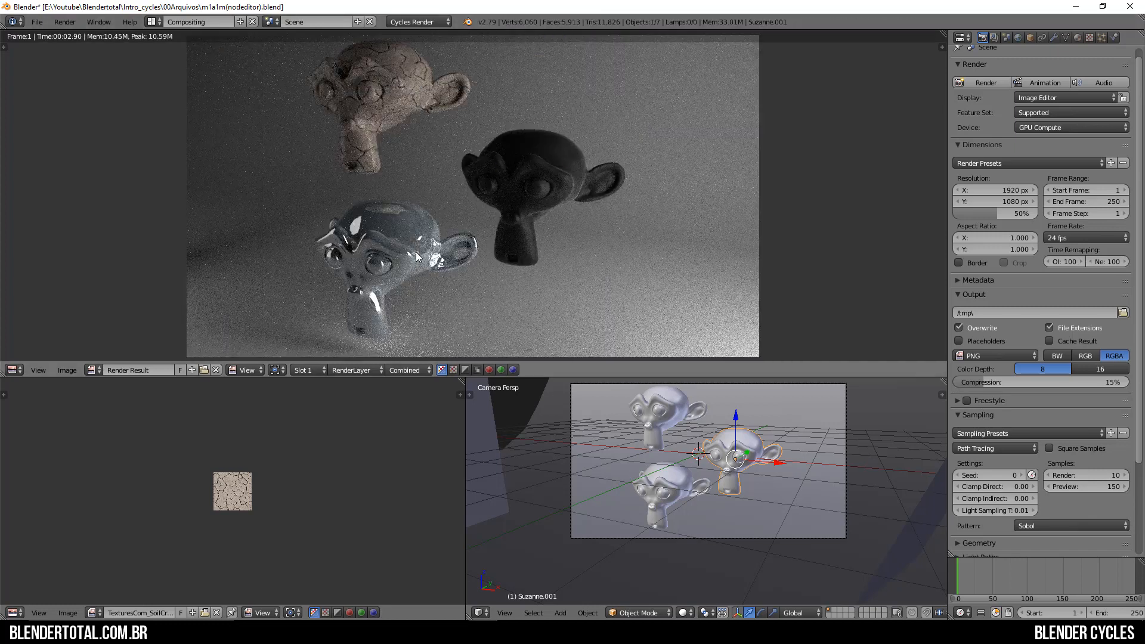
pyautogui.press('Escape')
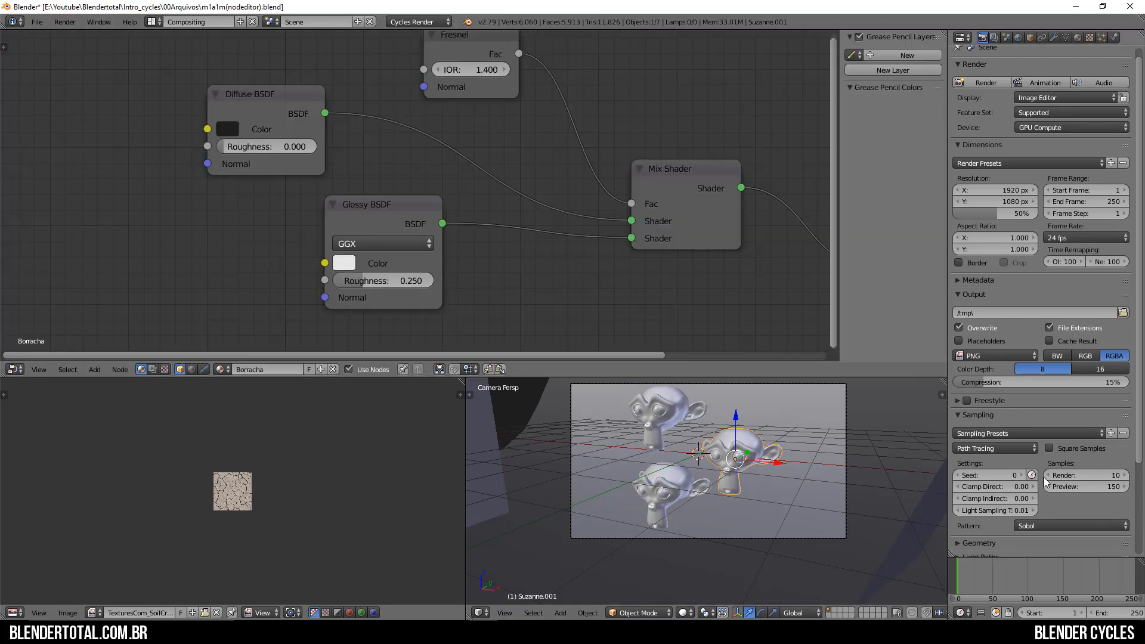
pyautogui.click(1093, 485)
pyautogui.press('Return')
# Expand the scene's light path settings to show the transparency and bounce options.
pyautogui.scroll(-5, 984, 468)
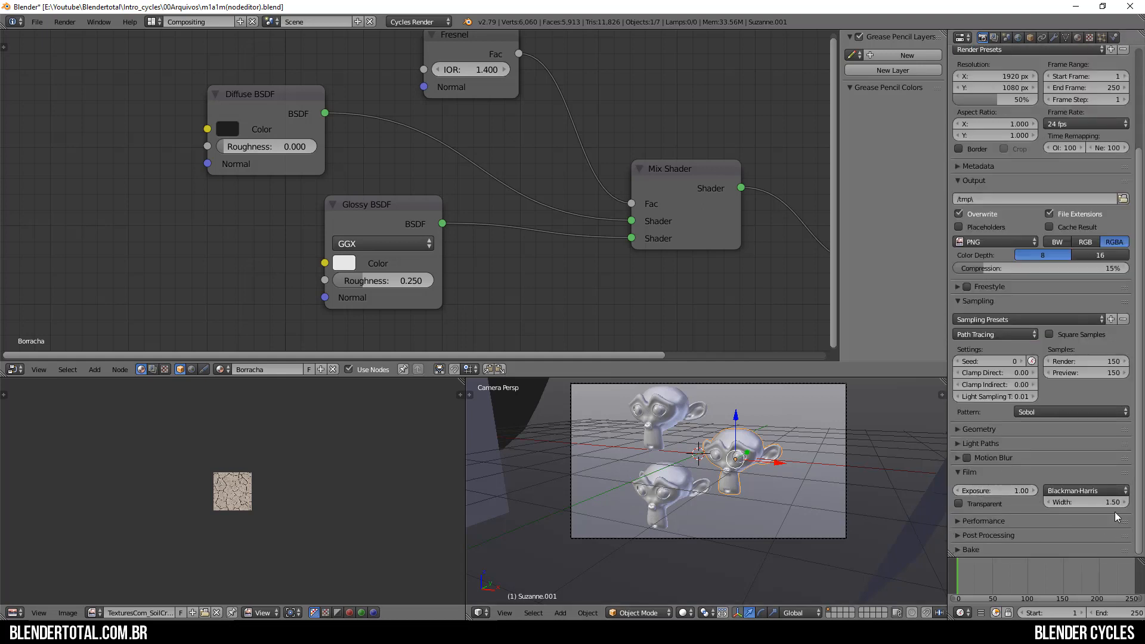
pyautogui.click(967, 445)
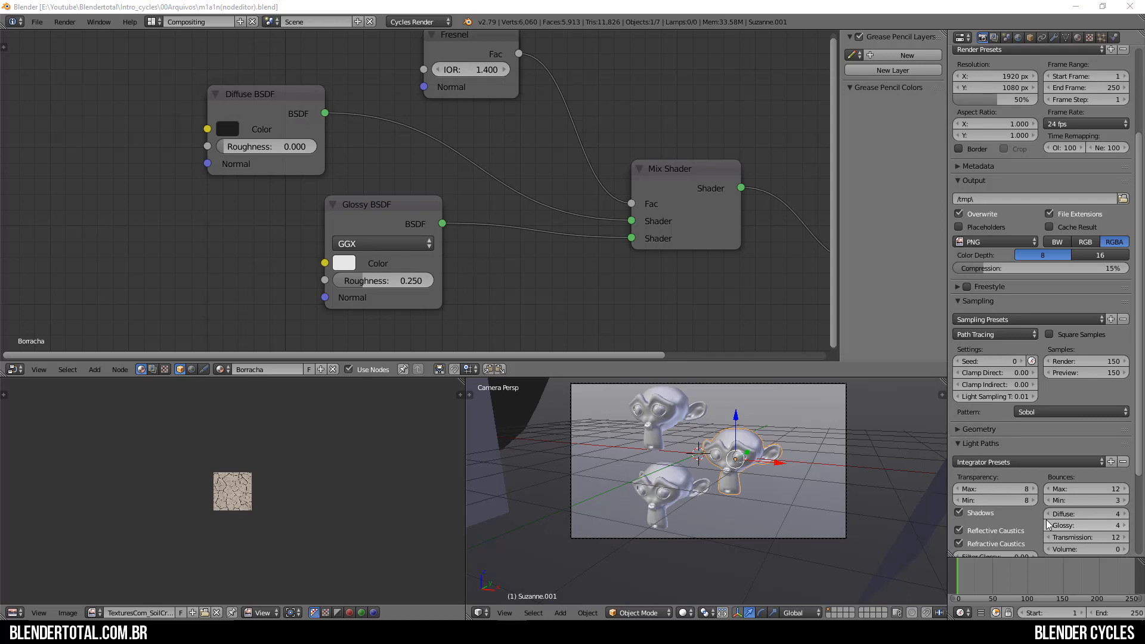
pyautogui.scroll(-2, 1023, 453)
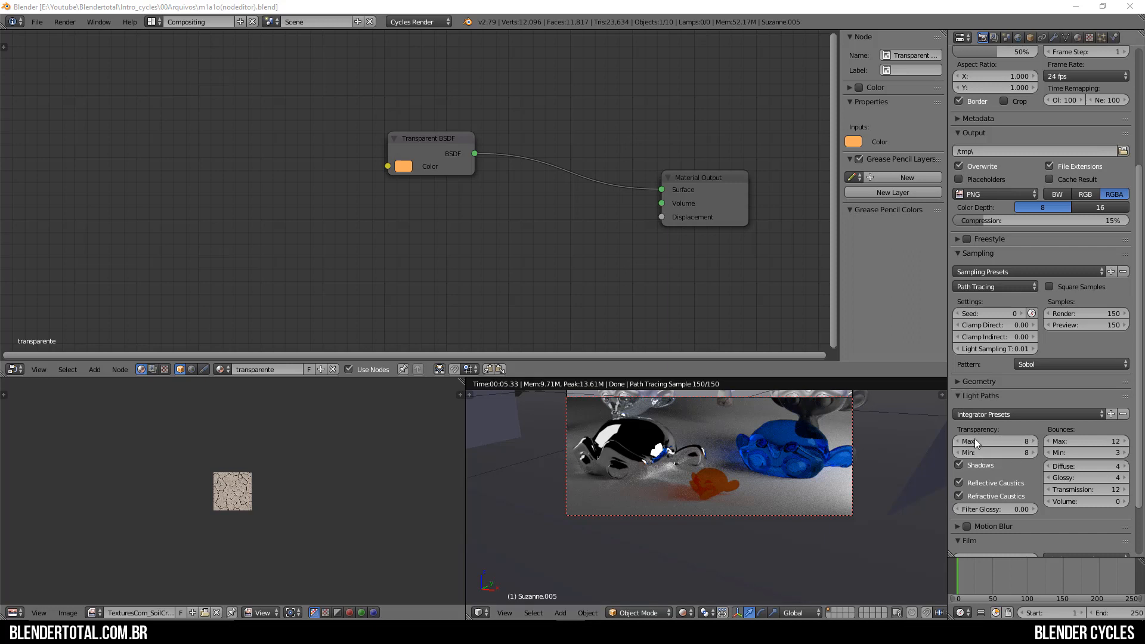
pyautogui.scroll(1, 1001, 441)
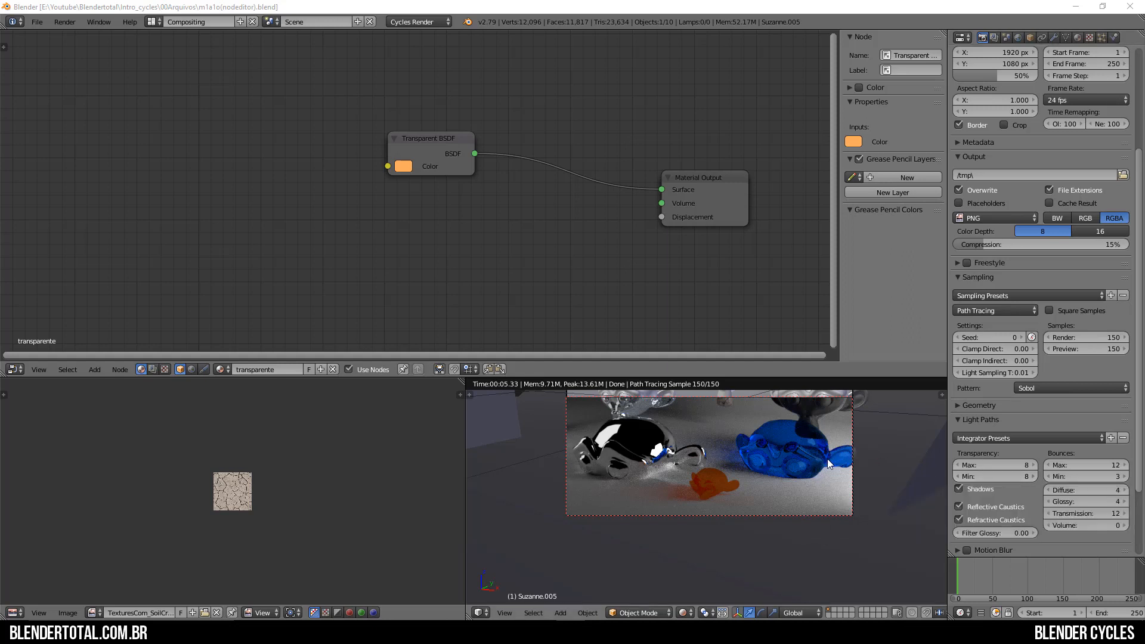
# Set the maximum transparency bounces to 0 to test the effect on the orange transparent Suzanne.
pyautogui.scroll(2, 935, 486)
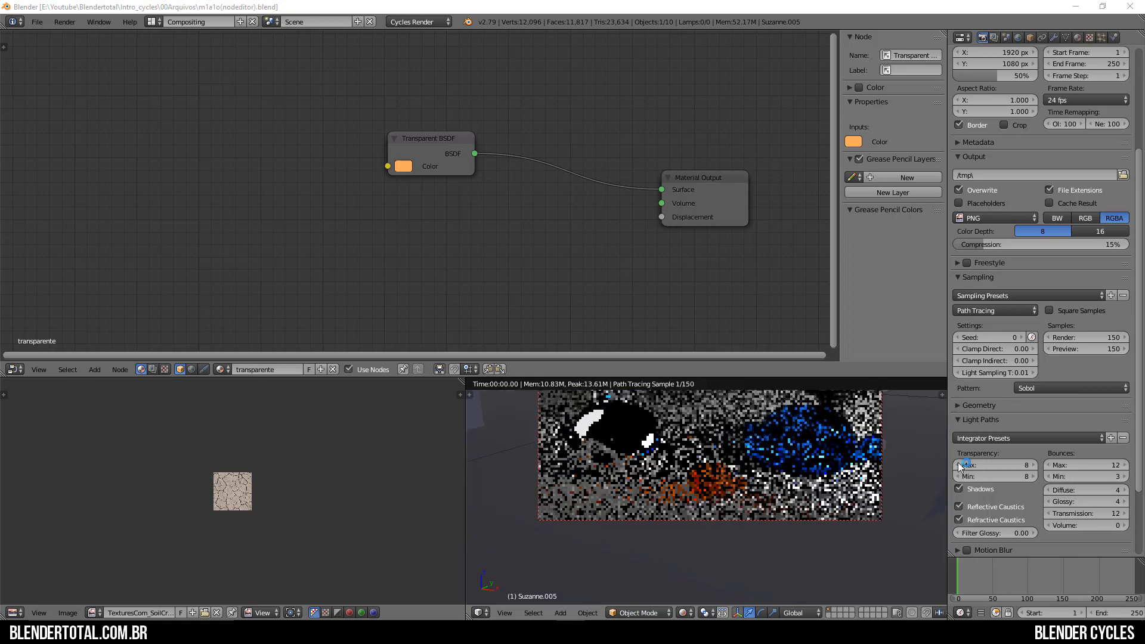
pyautogui.click(993, 463)
pyautogui.press('BackSpace')
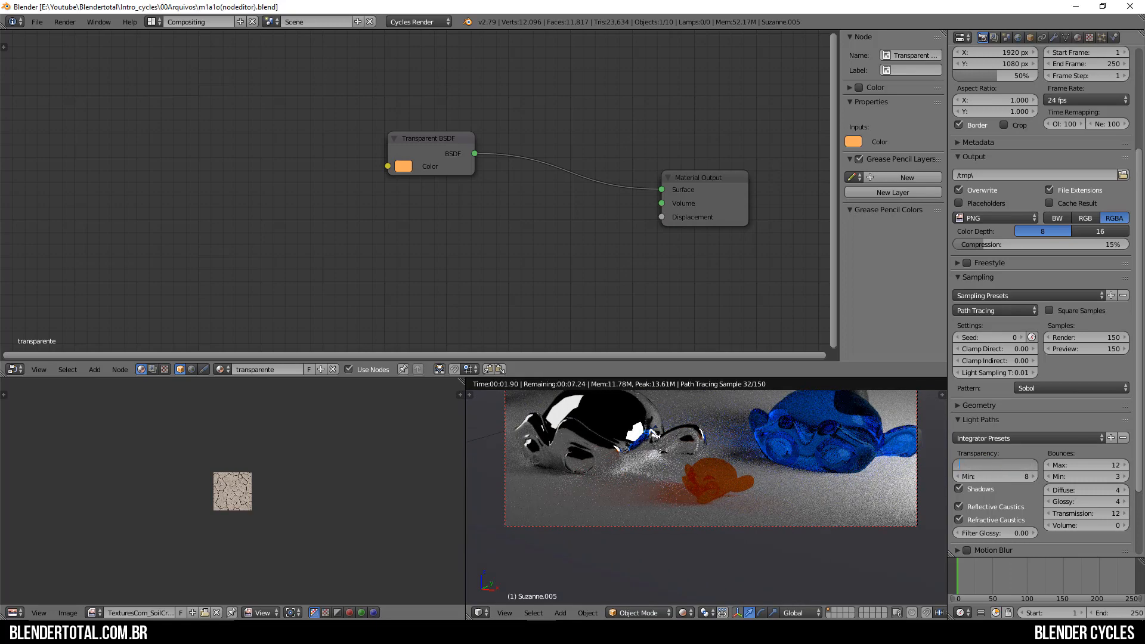
pyautogui.write('0')
pyautogui.press('Return')
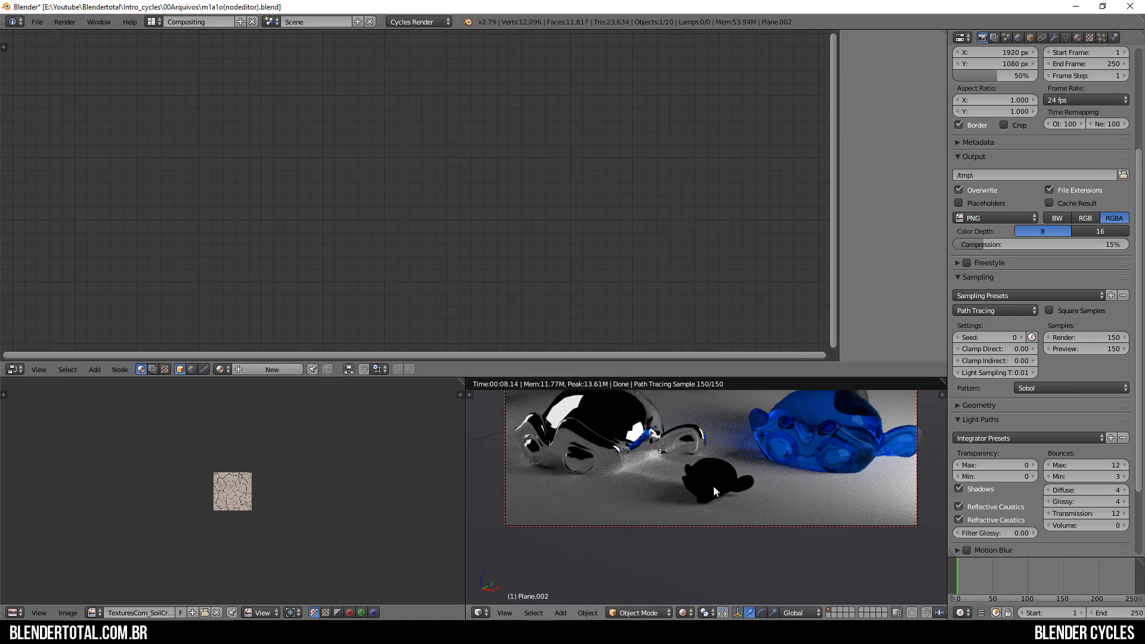
# Check the small Suzanne's surface shader options, keep Transparent BSDF, and return to the render settings.
pyautogui.click(1077, 38)
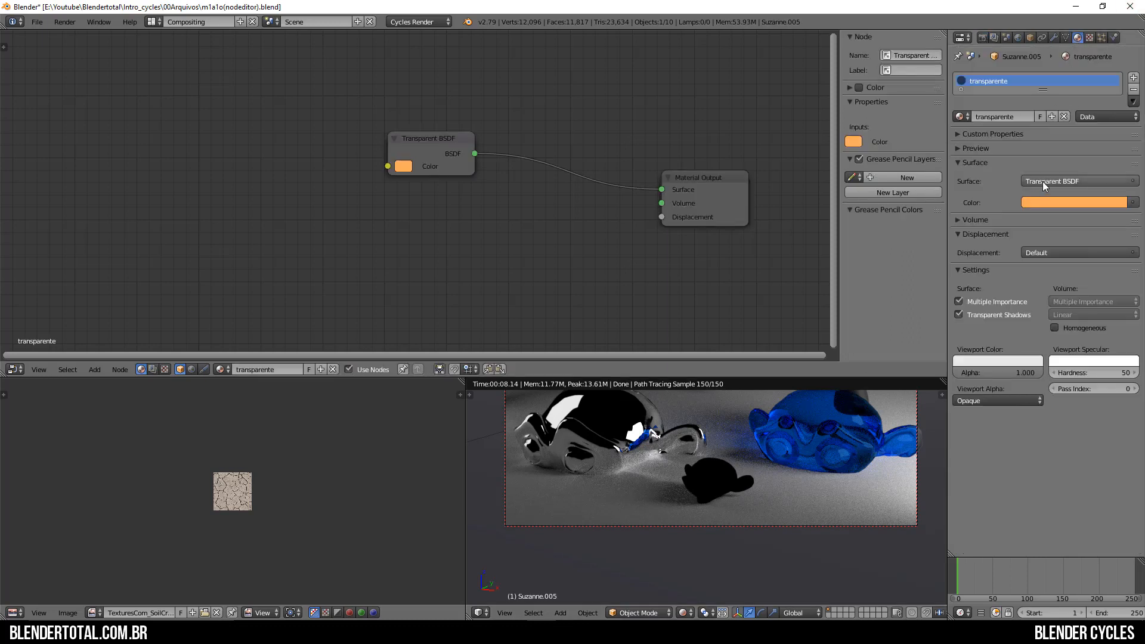
pyautogui.click(1043, 181)
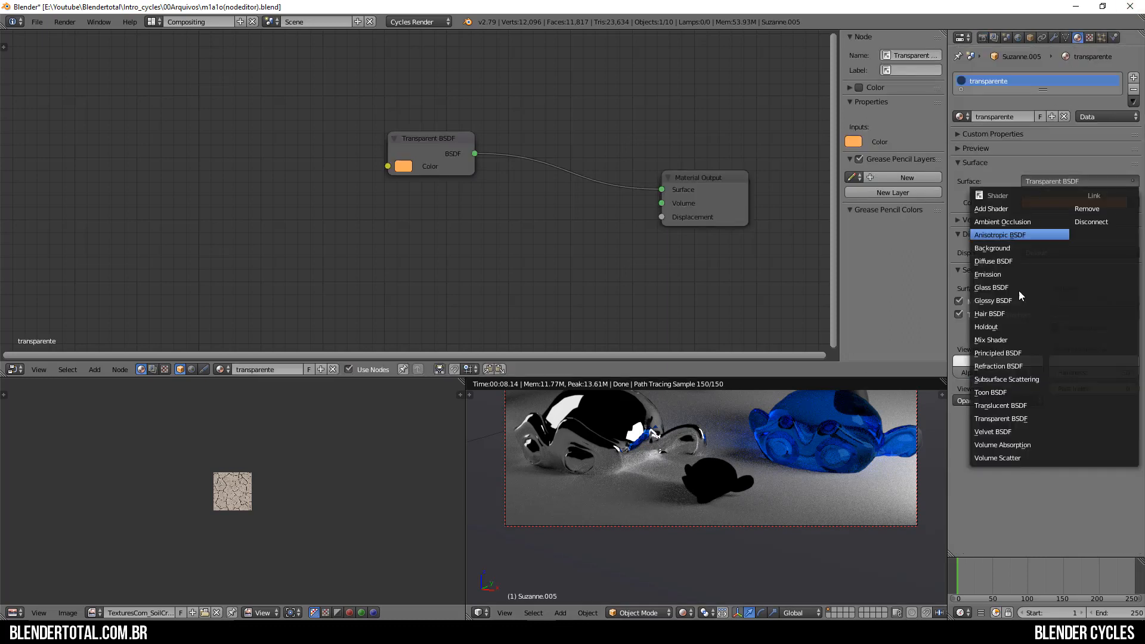
pyautogui.click(1010, 416)
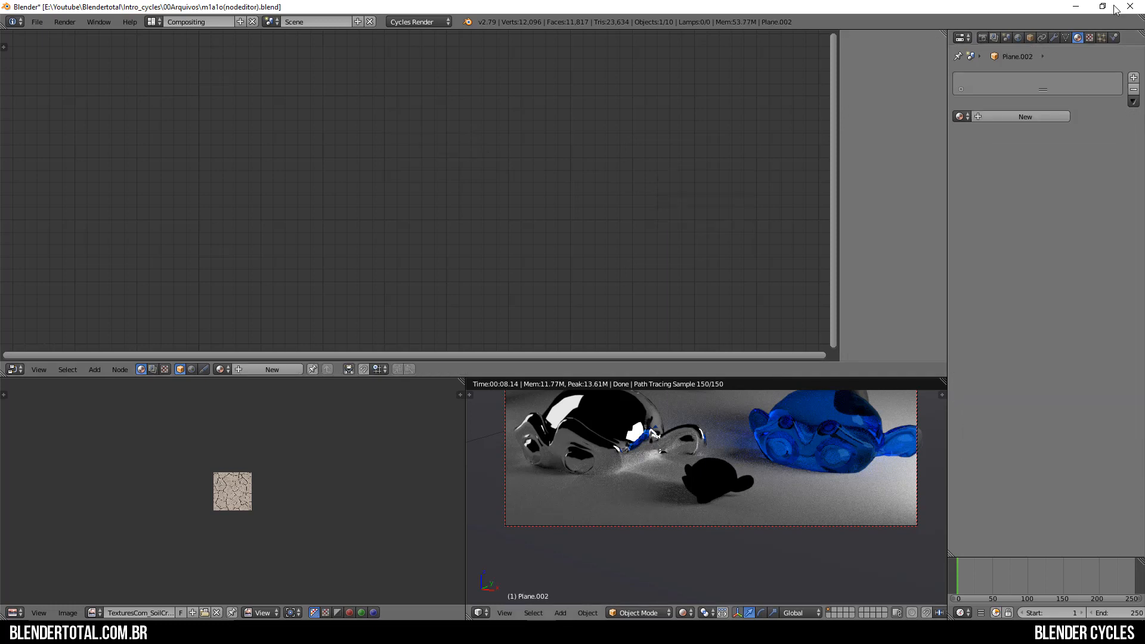
pyautogui.click(982, 38)
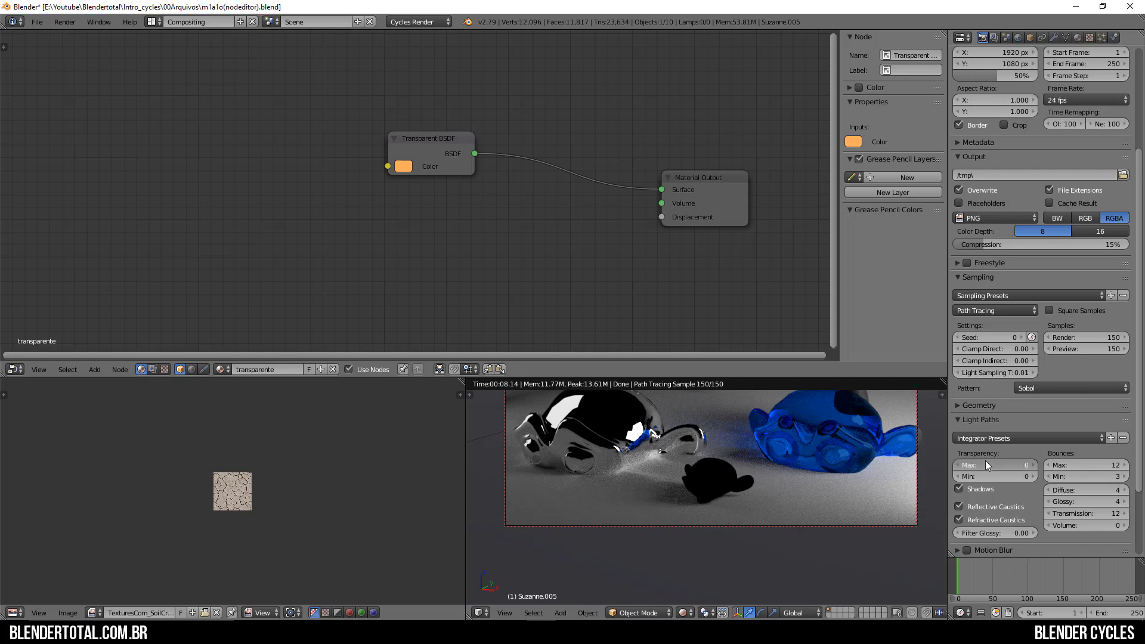
# Set the transparency bounces to a maximum of 12 and a minimum of 5.
pyautogui.write('12')
pyautogui.press('Return')
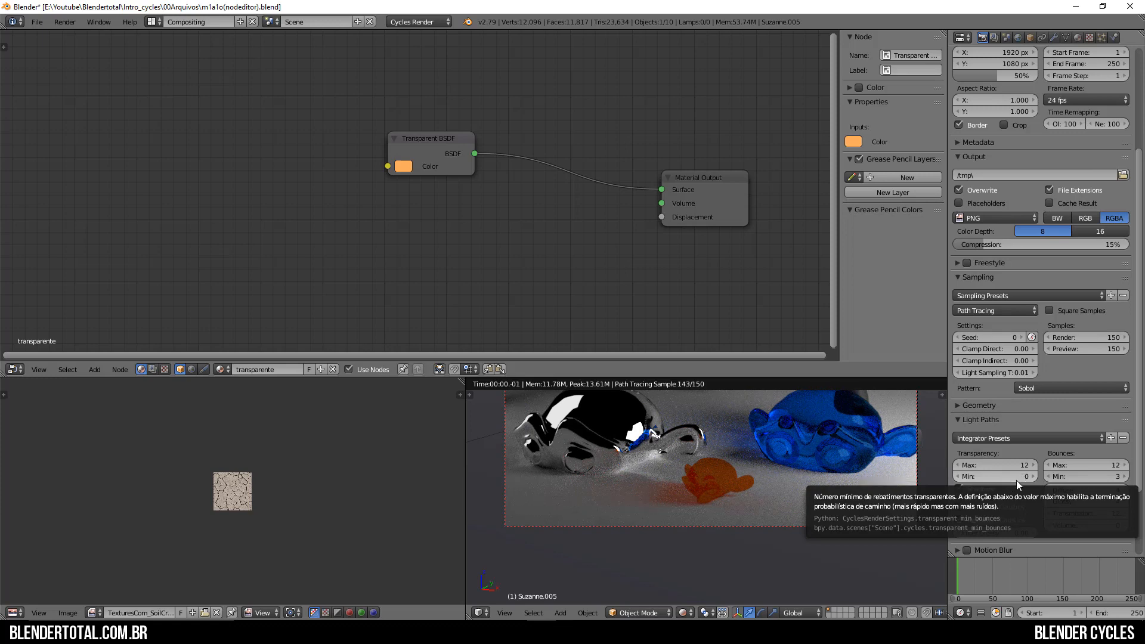
pyautogui.click(1016, 480)
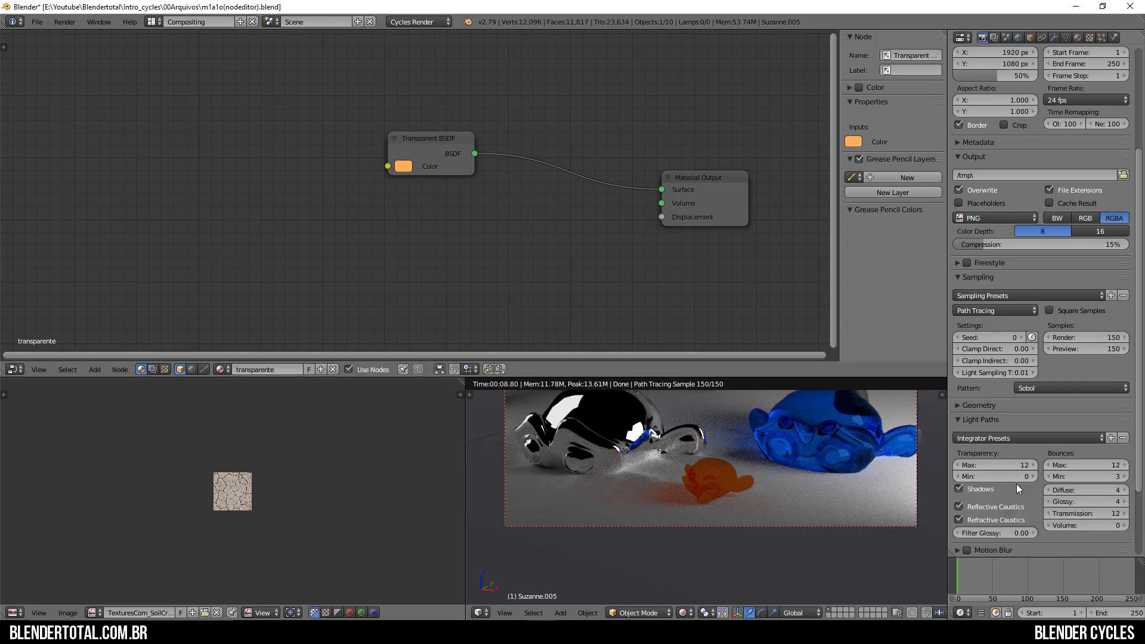
pyautogui.write('5')
pyautogui.press('Return')
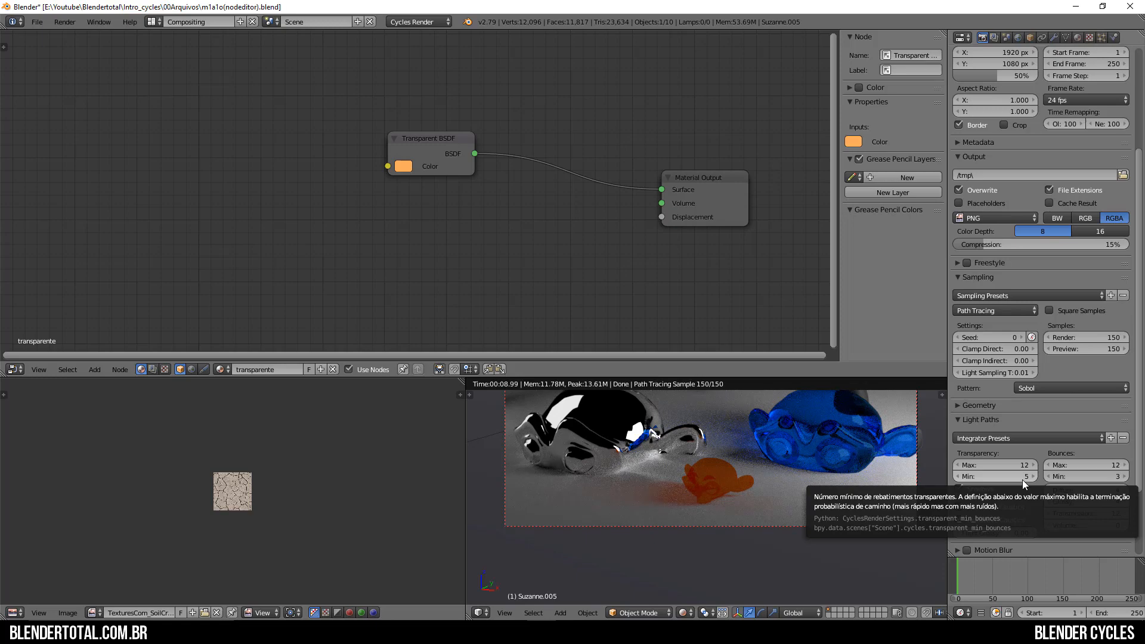
# Turn off transparent shadows in the light path settings while viewing the orange Suzanne up close.
pyautogui.scroll(4, 760, 481)
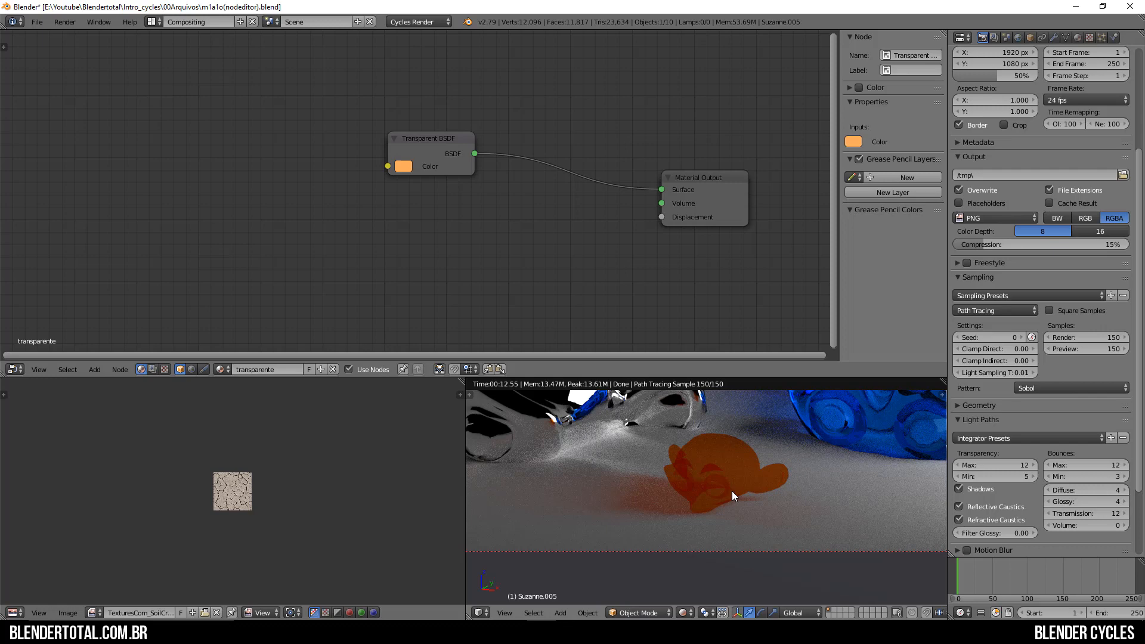
pyautogui.click(960, 489)
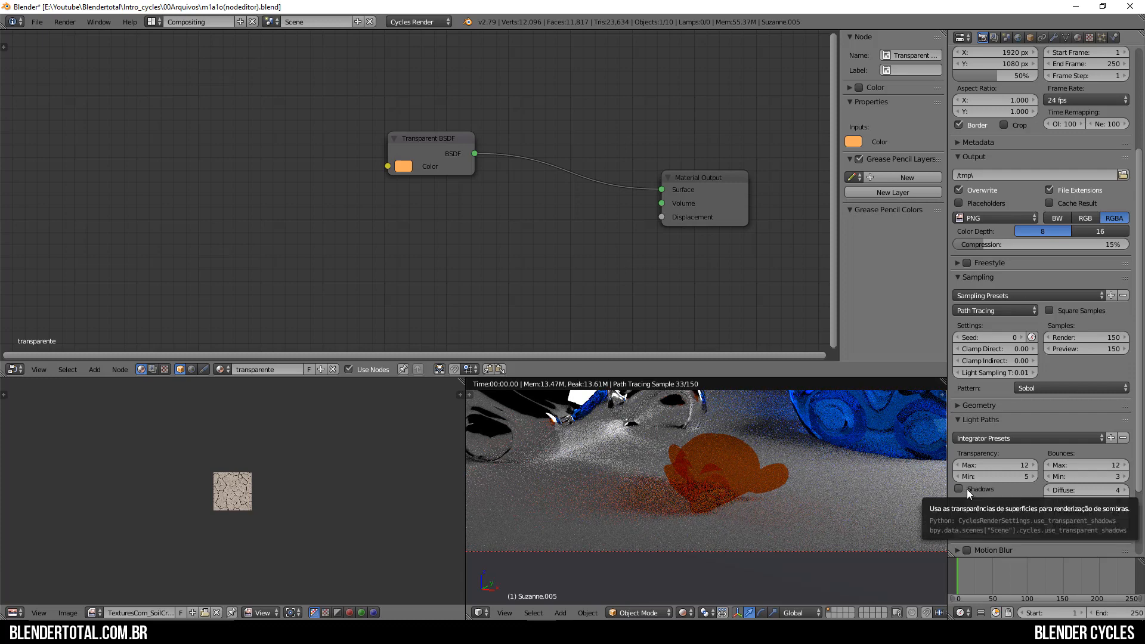
# Add a Diffuse BSDF and a Mix Shader to the transparente material, mixing the diffuse with the Transparent BSDF.
pyautogui.moveTo(439, 154); pyautogui.dragTo(376, 147)
pyautogui.hotkey('shift', 'a')
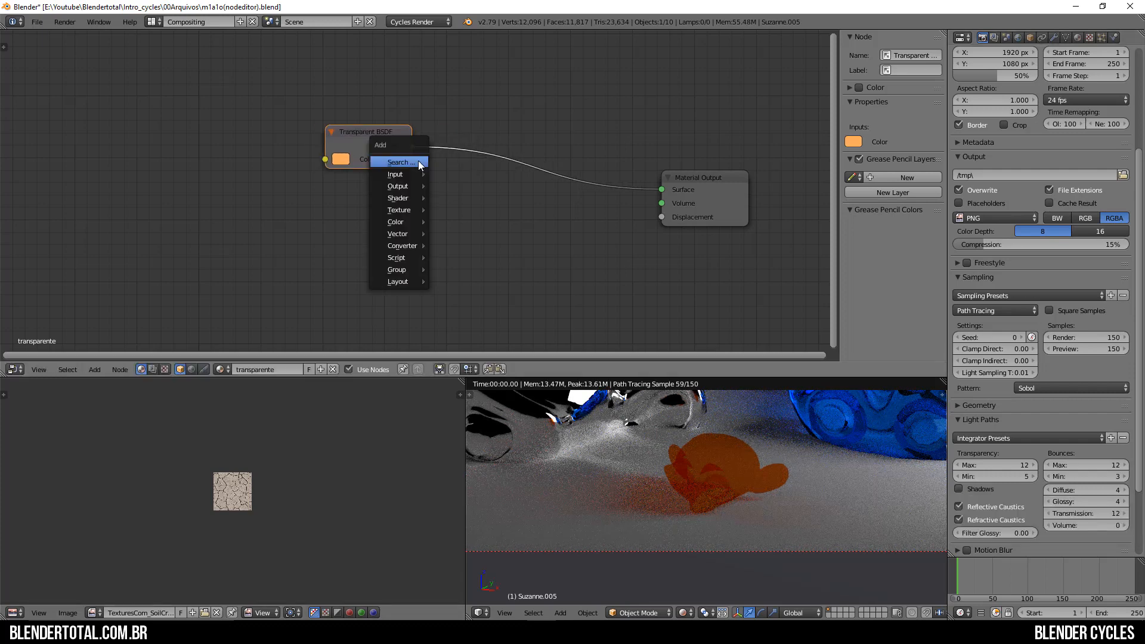
pyautogui.moveTo(400, 199)
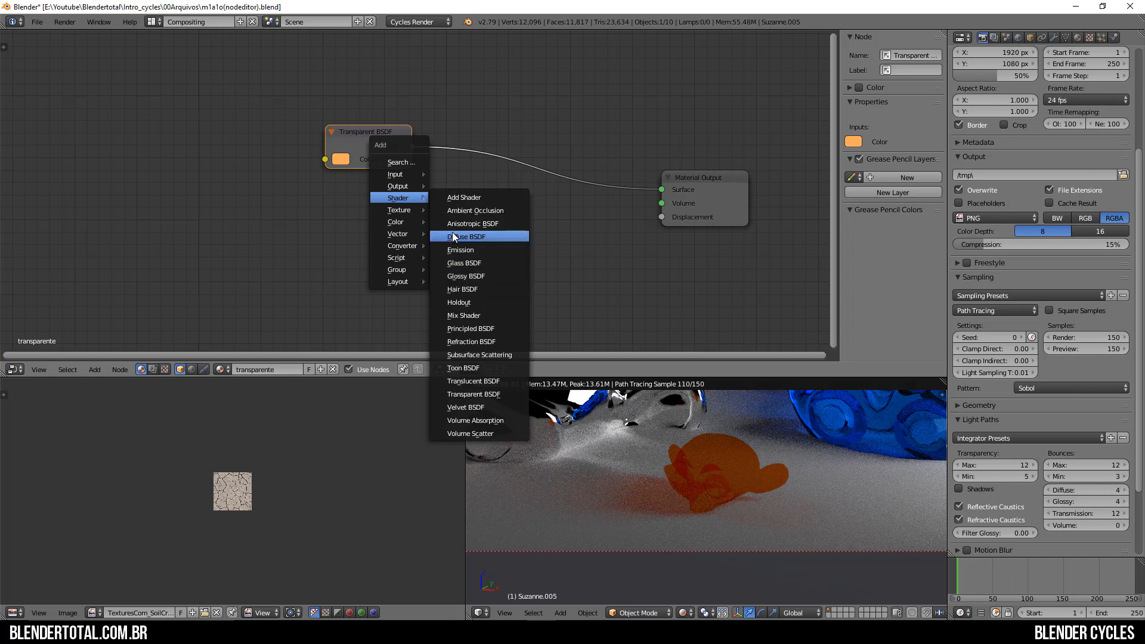
pyautogui.click(458, 237)
pyautogui.click(319, 211)
pyautogui.hotkey('shift', 'a')
pyautogui.moveTo(328, 205)
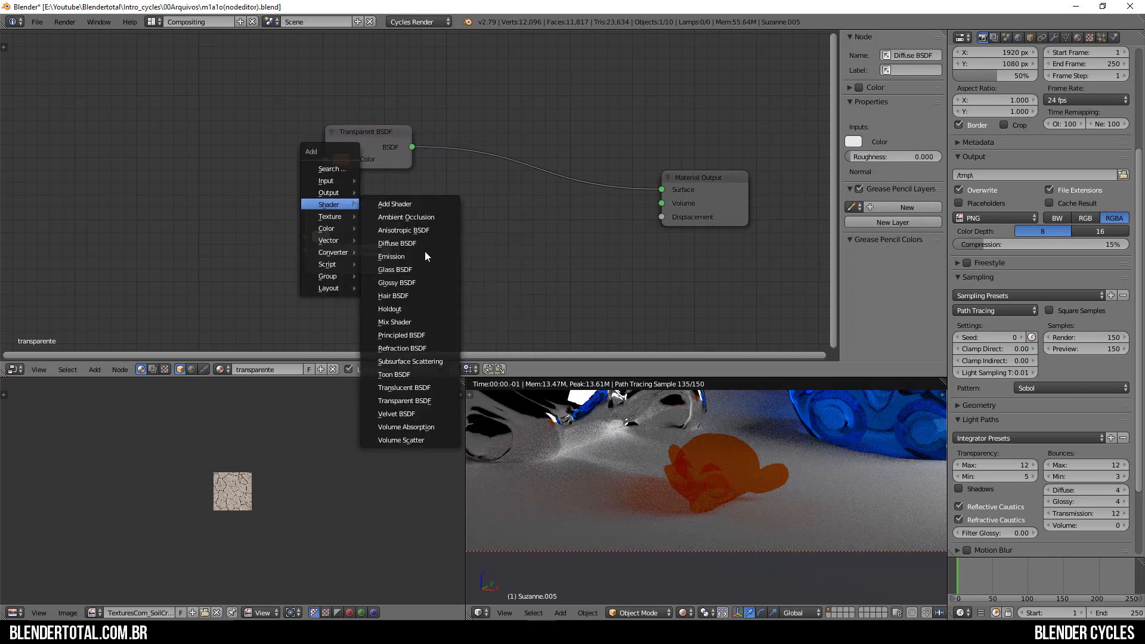
pyautogui.click(401, 322)
pyautogui.click(506, 114)
pyautogui.moveTo(399, 225); pyautogui.dragTo(510, 179)
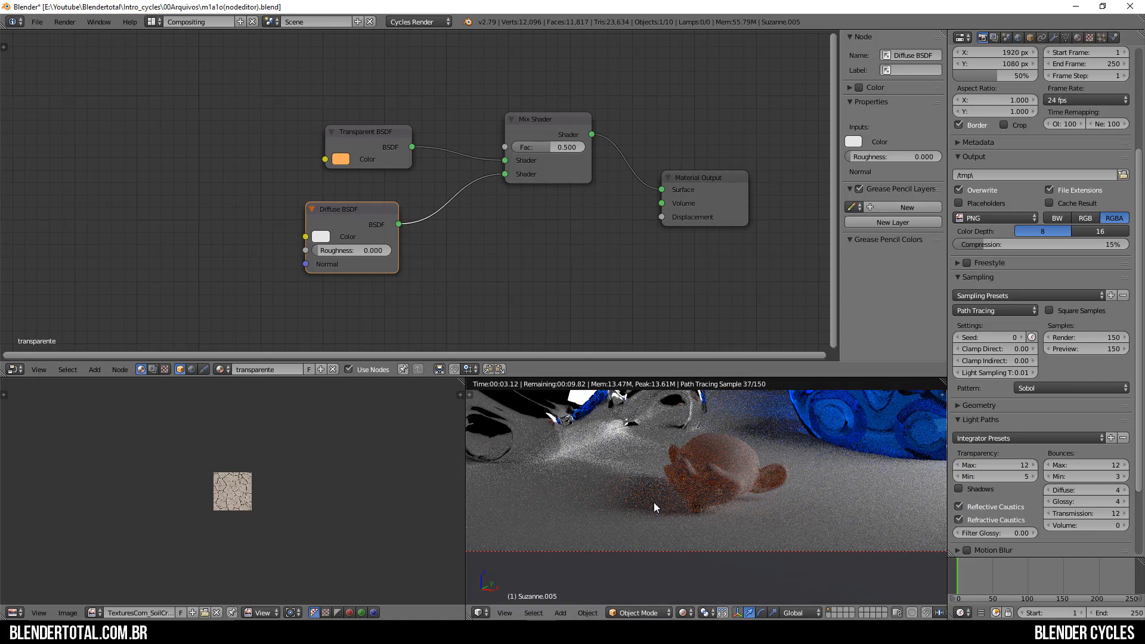
# Turn transparent shadows back on and lower the Mix Shader factor to 0.236.
pyautogui.click(969, 489)
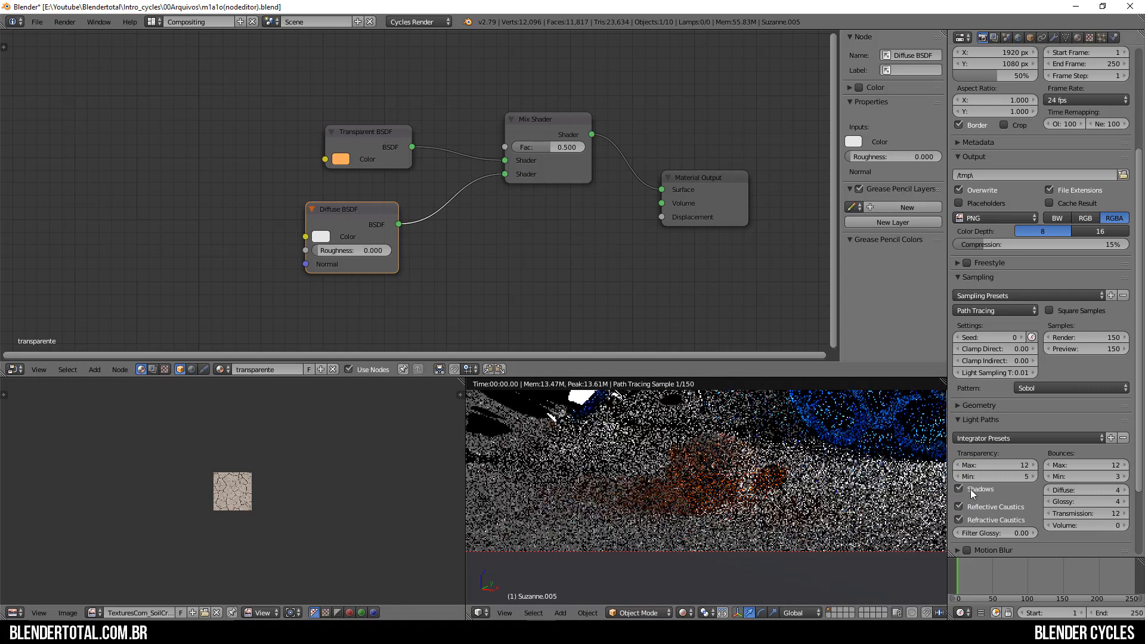
pyautogui.moveTo(546, 147)
pyautogui.mouseDown()
pyautogui.moveTo(575, 147)
pyautogui.moveTo(516, 147)
pyautogui.moveTo(529, 143)
pyautogui.mouseUp()
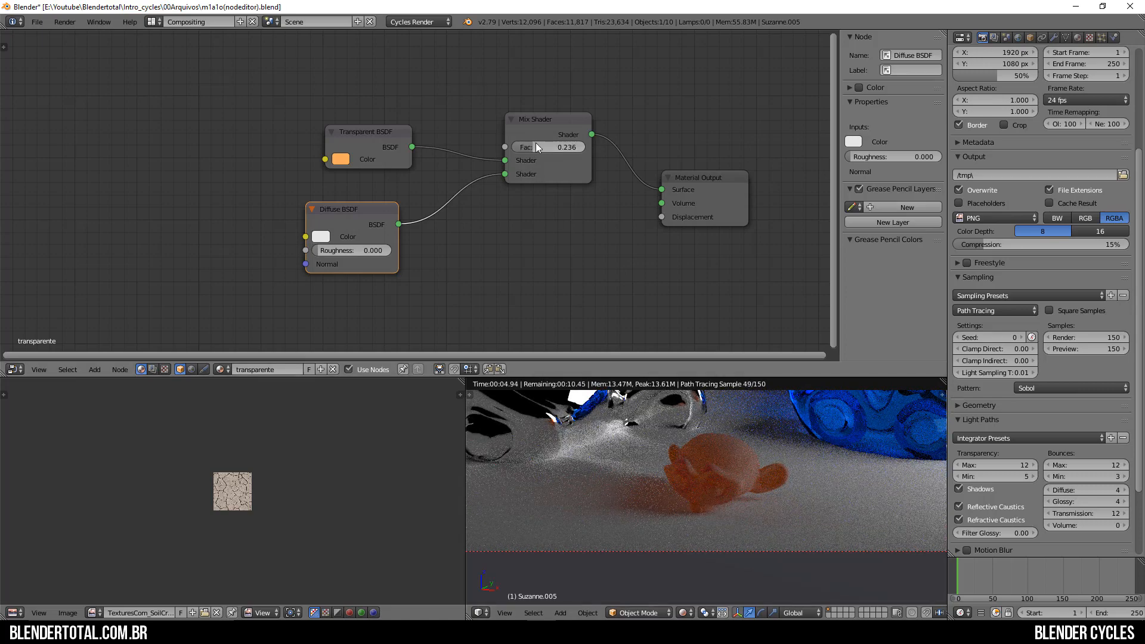
# Connect the Transparent BSDF directly to the Material Output's surface and delete the Mix Shader and Diffuse BSDF nodes.
pyautogui.moveTo(540, 148); pyautogui.dragTo(662, 190)
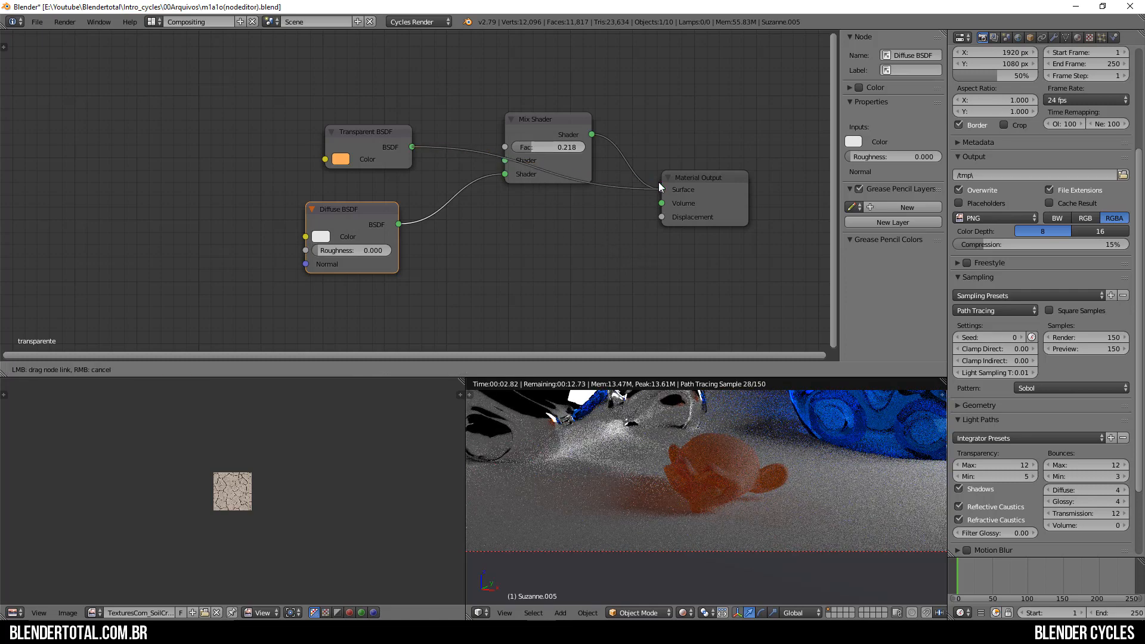
pyautogui.click(513, 166)
pyautogui.press('x')
pyautogui.press('x')
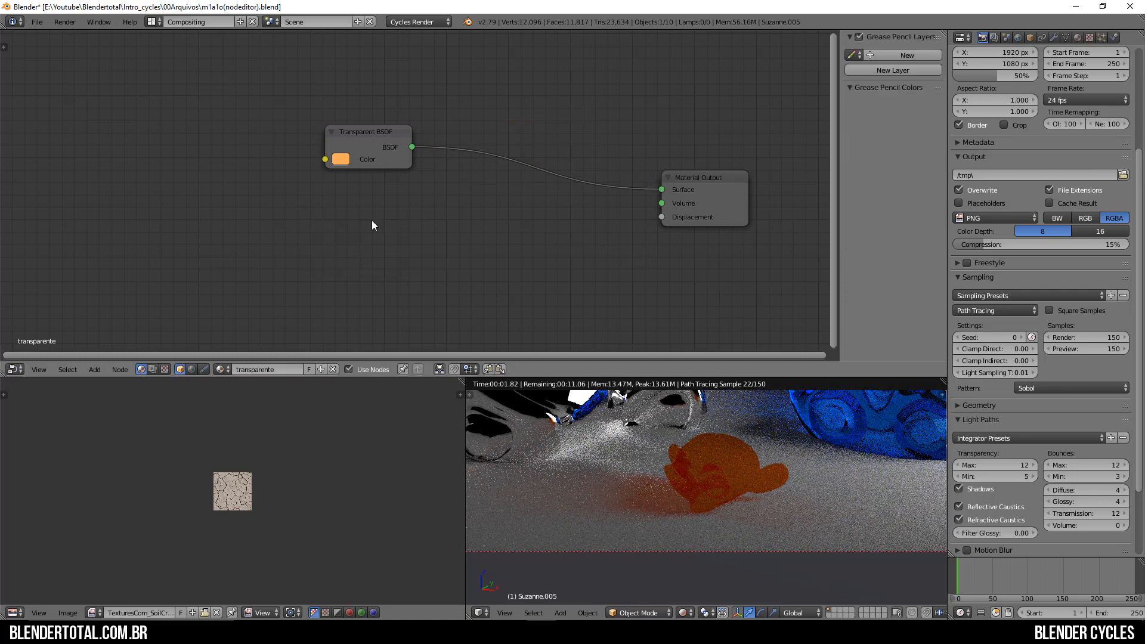
# Toggle reflective caustics off and on again to compare the light reflected by the metallic Suzanne.
pyautogui.click(959, 520)
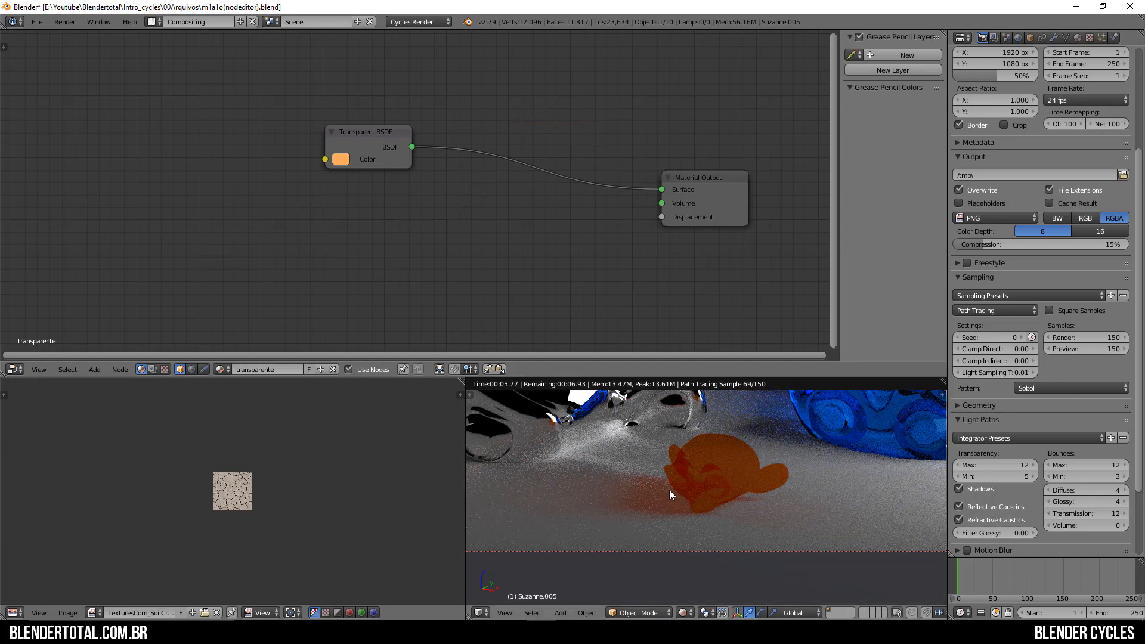
pyautogui.scroll(-1, 625, 465)
pyautogui.scroll(-2, 625, 468)
pyautogui.scroll(2, 624, 467)
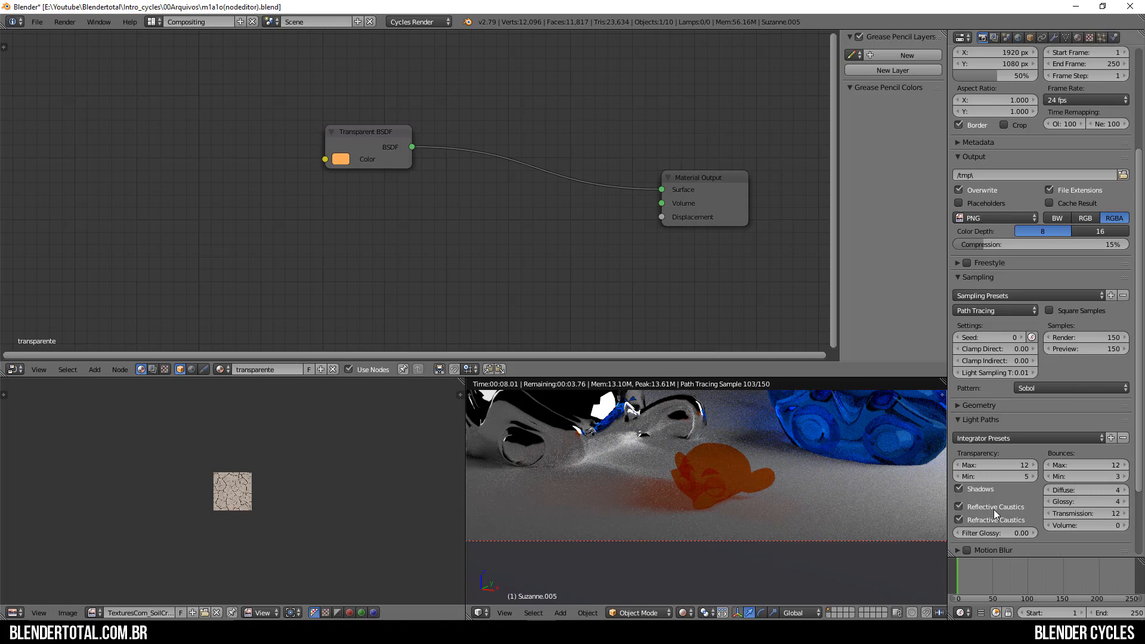
pyautogui.click(959, 506)
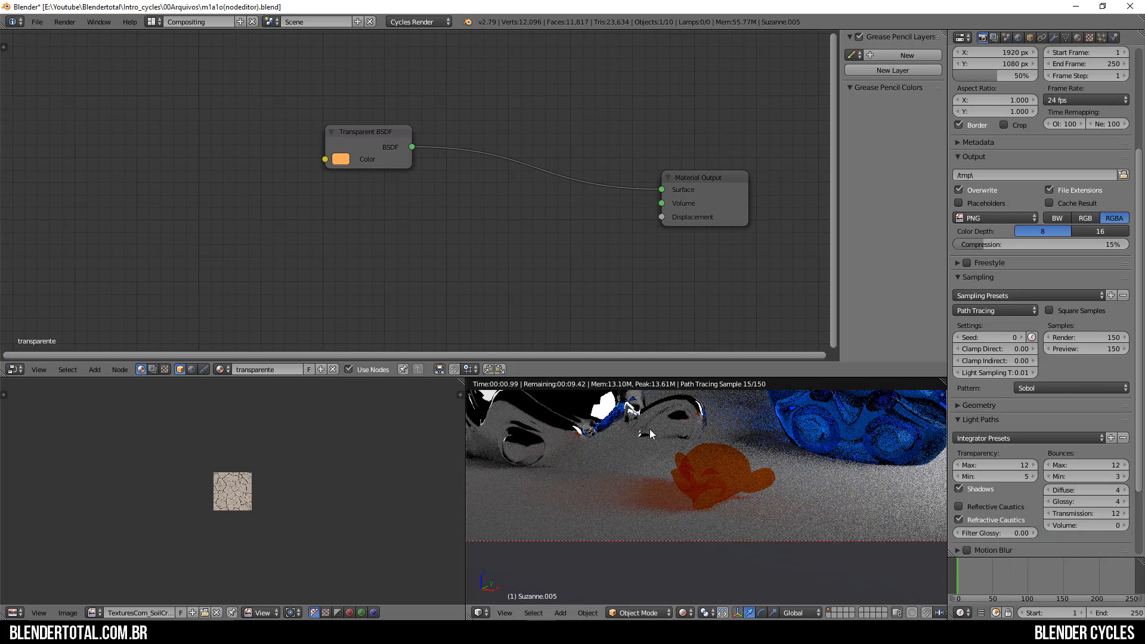
pyautogui.click(968, 505)
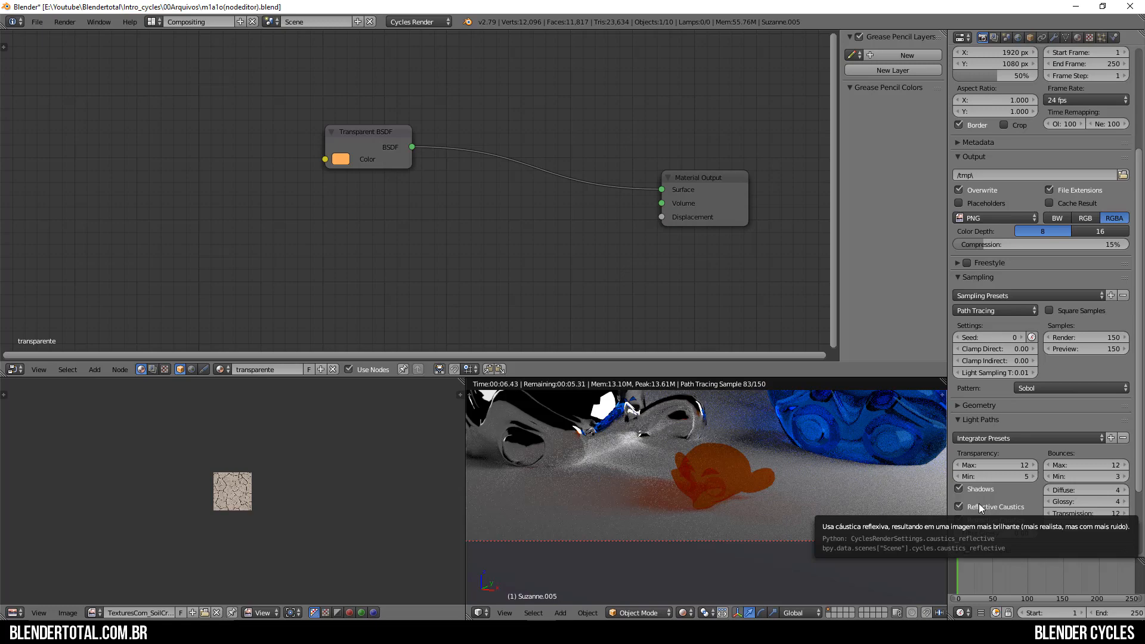
pyautogui.click(979, 504)
pyautogui.click(978, 504)
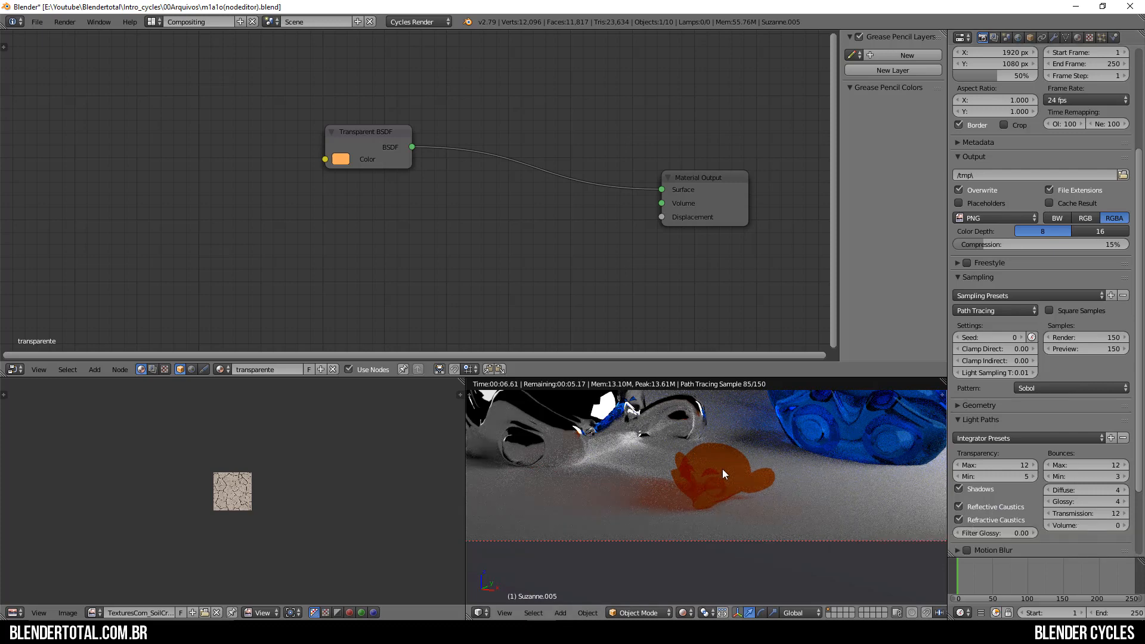
# Toggle refractive caustics off and on again to compare the blue glass Suzanne in the rendered view.
pyautogui.keyDown('shift'); pyautogui.moveTo(722, 470); pyautogui.dragTo(640, 516, button='middle'); pyautogui.keyUp('shift')
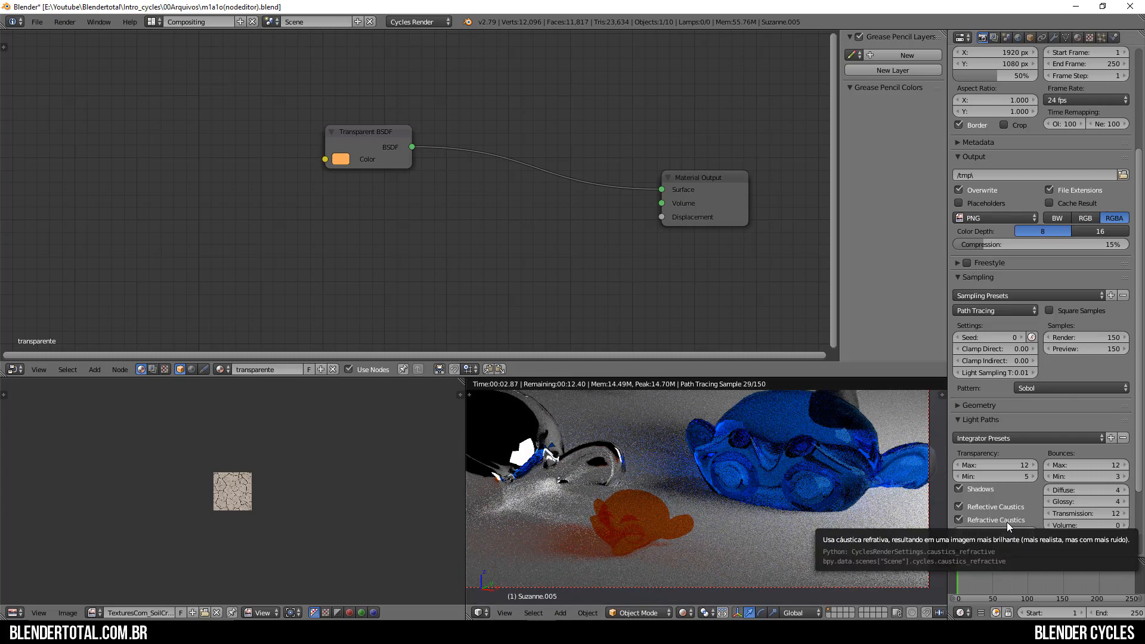
pyautogui.click(1006, 521)
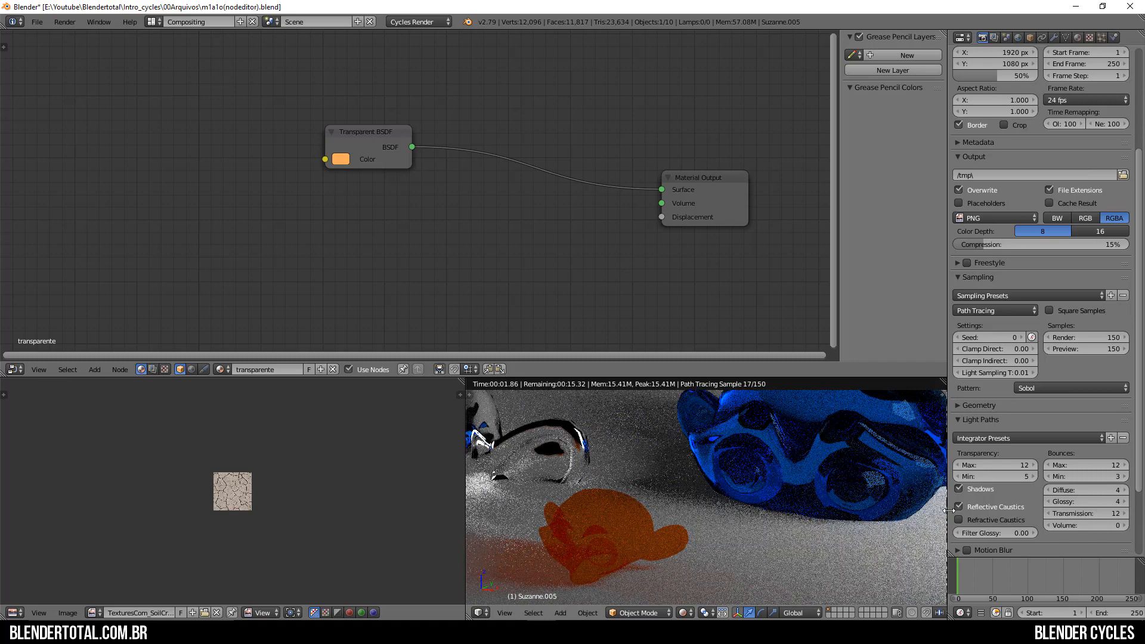
pyautogui.click(977, 519)
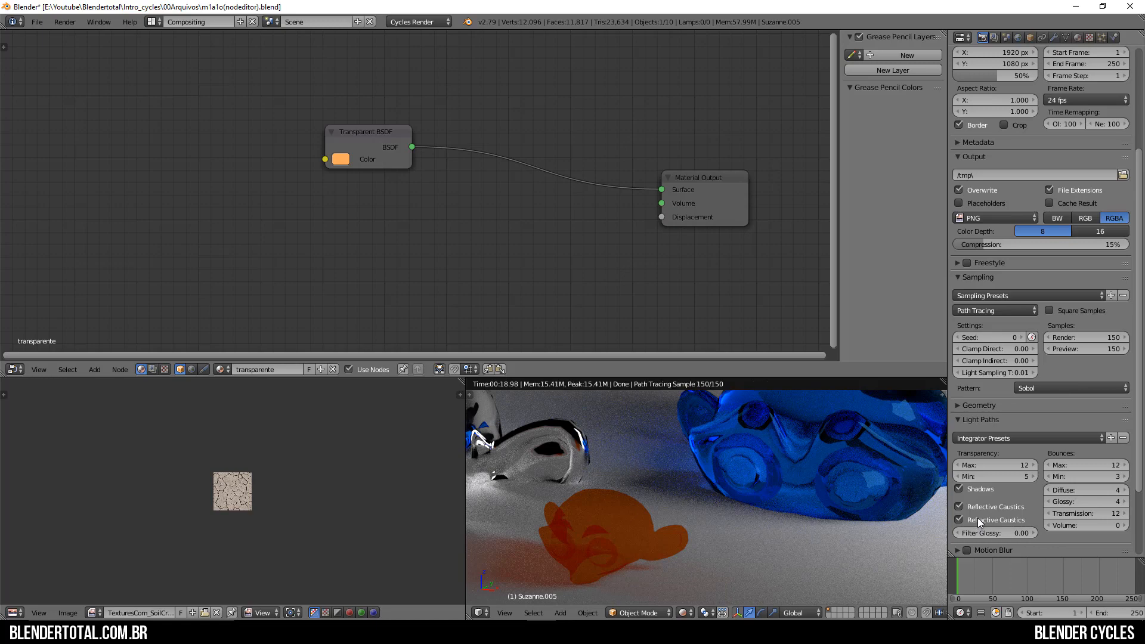
pyautogui.press('KP_0')
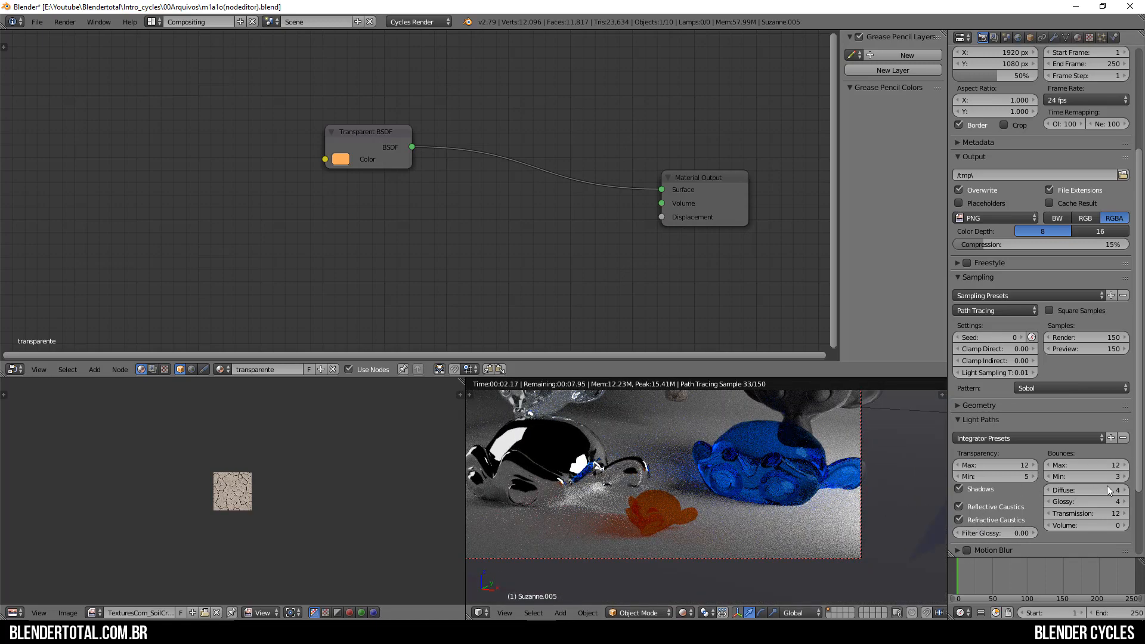
# Set both the maximum and minimum light bounces to 0.
pyautogui.scroll(1, 595, 486)
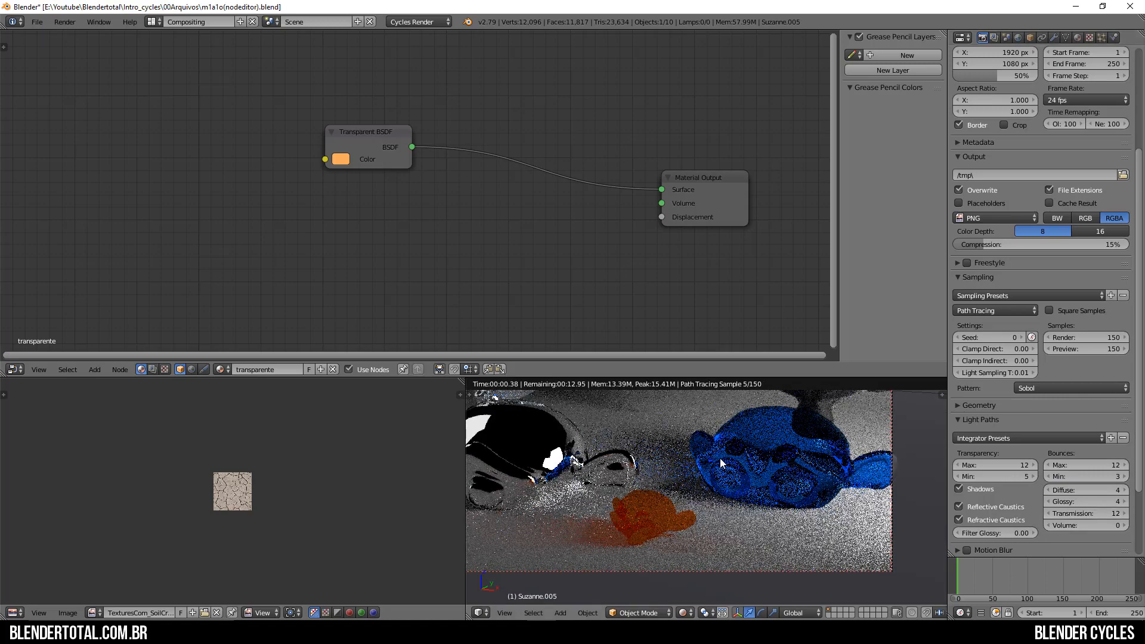
pyautogui.click(1110, 464)
pyautogui.write('0')
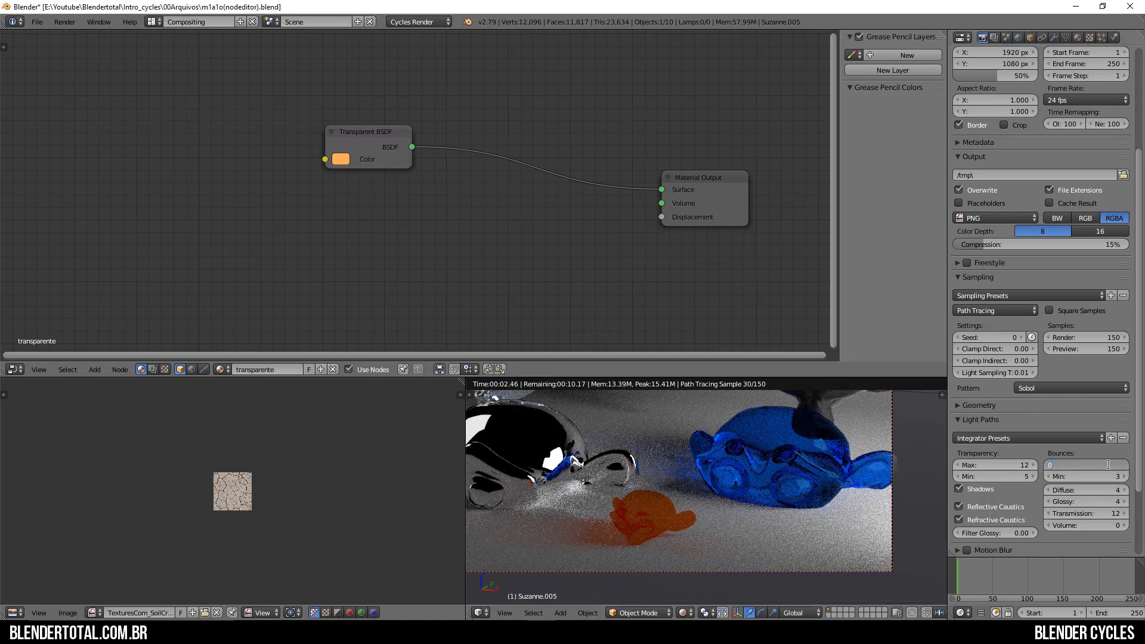
pyautogui.press('Return')
pyautogui.click(1104, 474)
pyautogui.write('0')
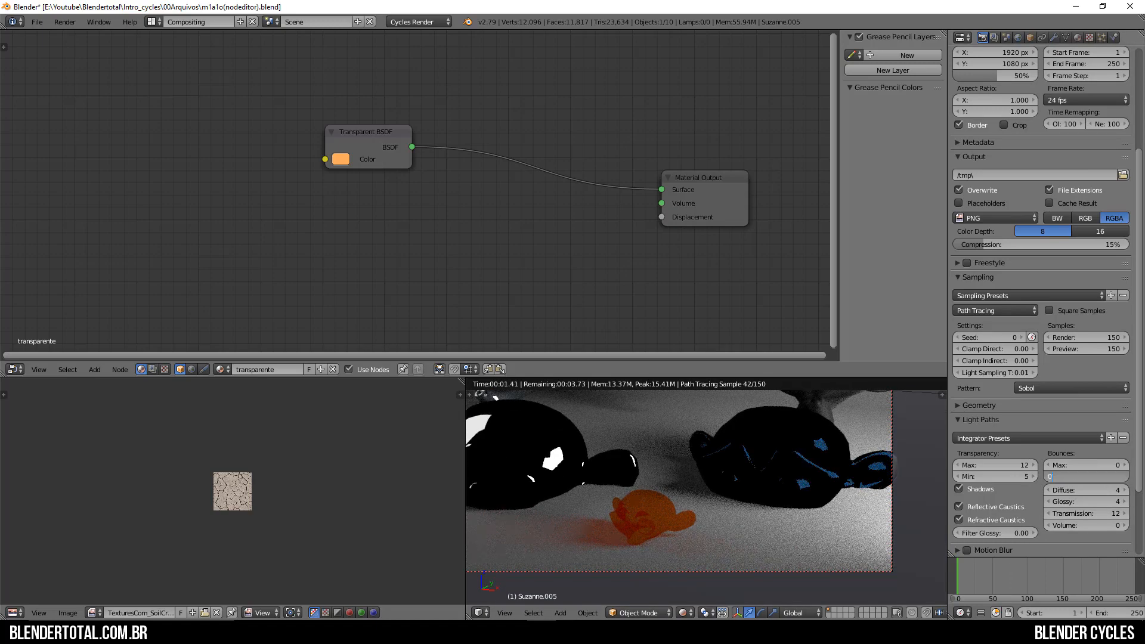
pyautogui.press('Return')
# Redraw the render border around the back row of Suzannes and the upper part of the front ones.
pyautogui.scroll(-3, 700, 489)
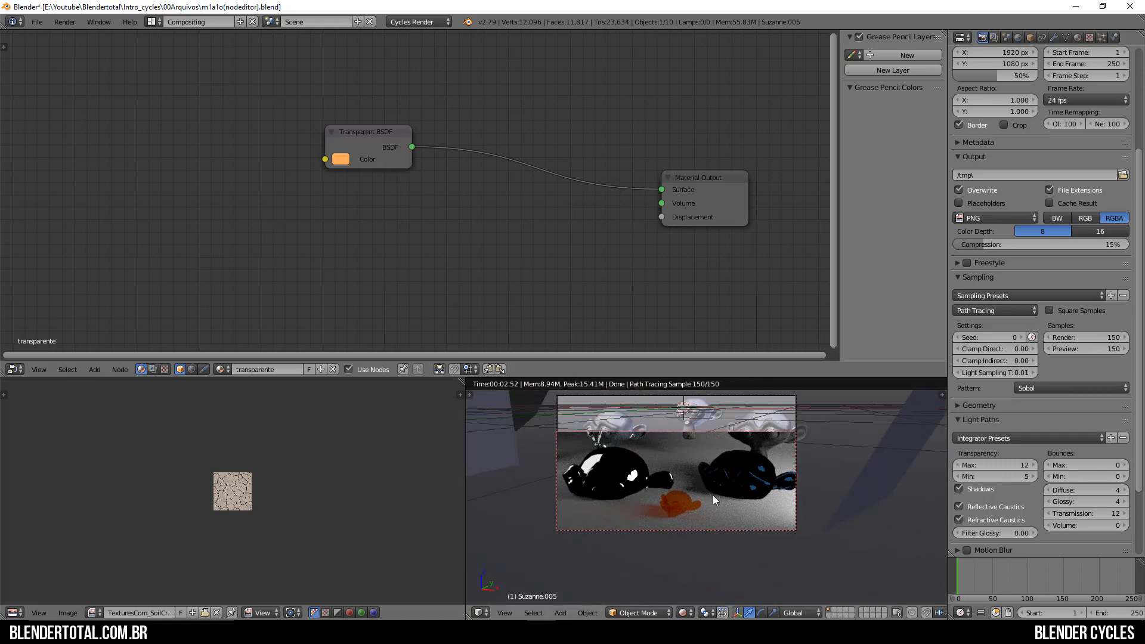
pyautogui.hotkey('ctrl', 'b')
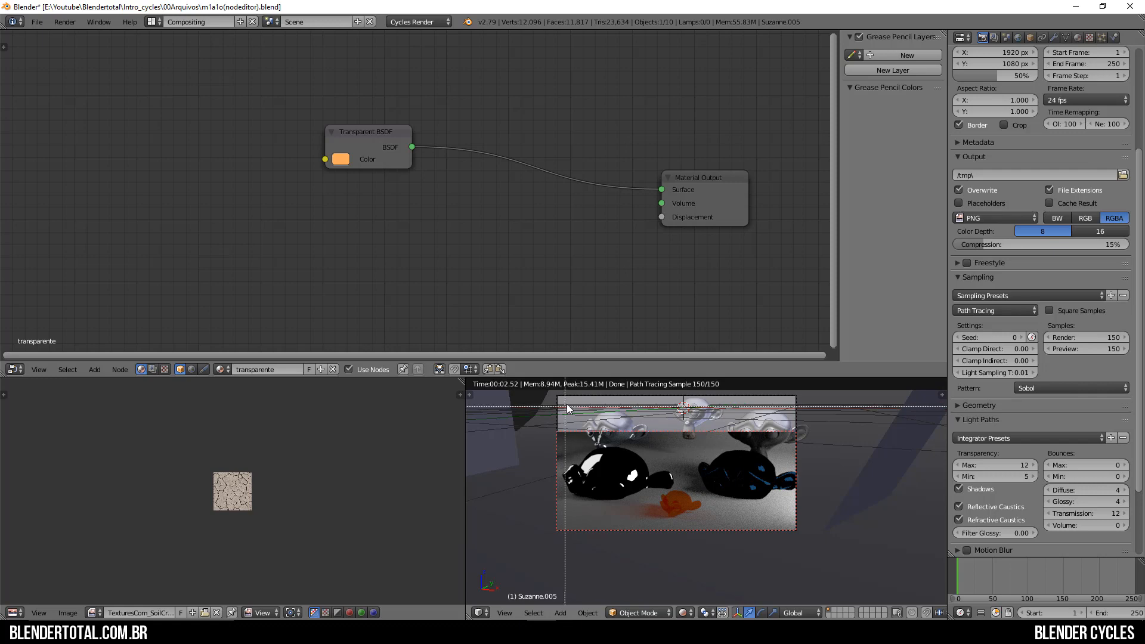
pyautogui.moveTo(571, 399); pyautogui.dragTo(818, 474)
pyautogui.scroll(1, 756, 446)
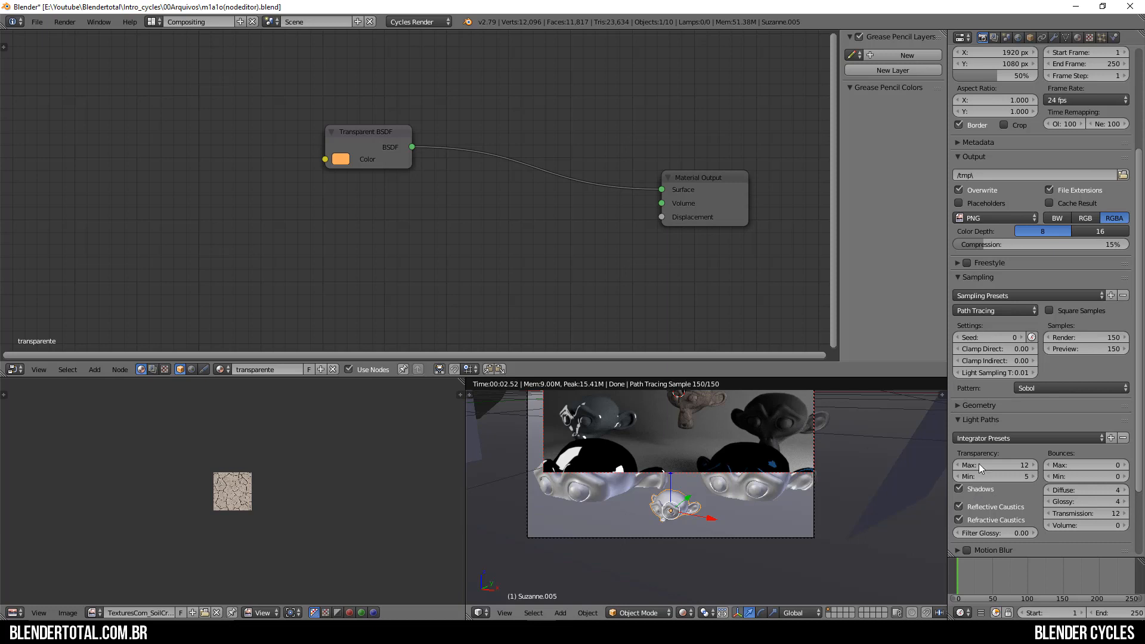
# Set the maximum light bounces to 12 and the minimum to 8.
pyautogui.click(1080, 469)
pyautogui.write('12')
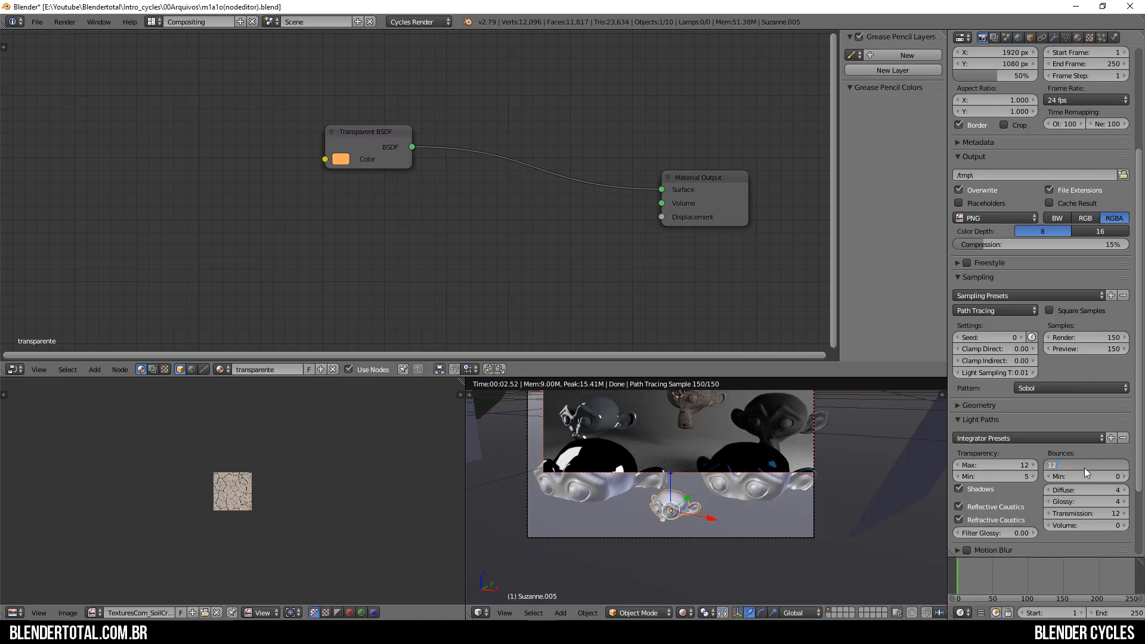
pyautogui.press('Tab')
pyautogui.write('8')
pyautogui.press('Return')
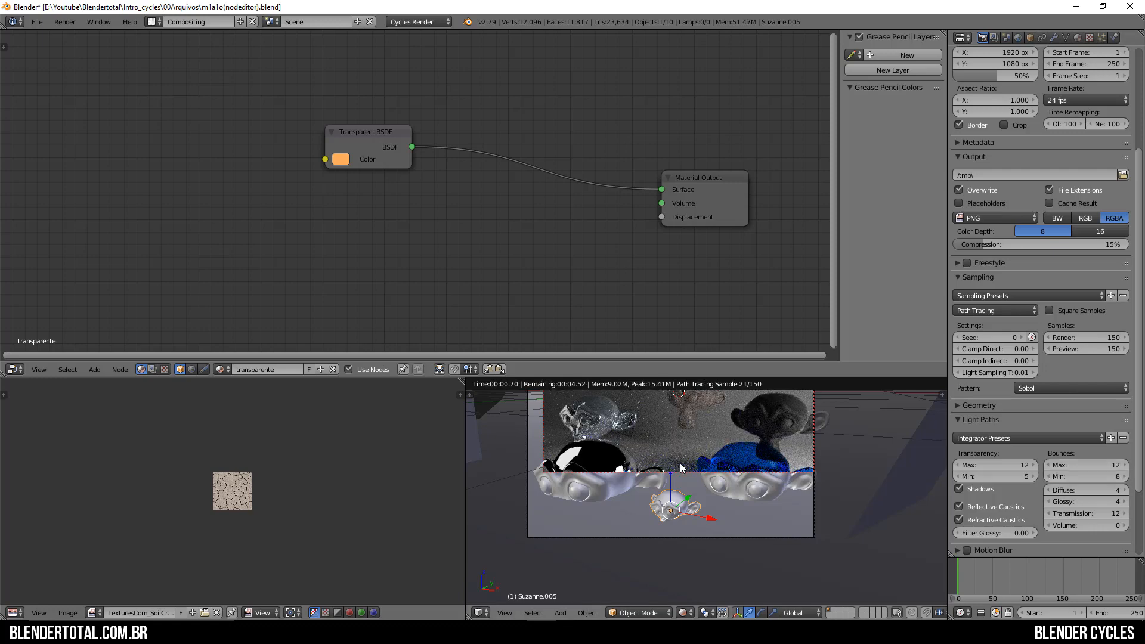
# Redraw the render border around the metallic, orange and blue glass Suzannes in the front.
pyautogui.hotkey('ctrl', 'b')
pyautogui.moveTo(525, 430); pyautogui.dragTo(856, 546)
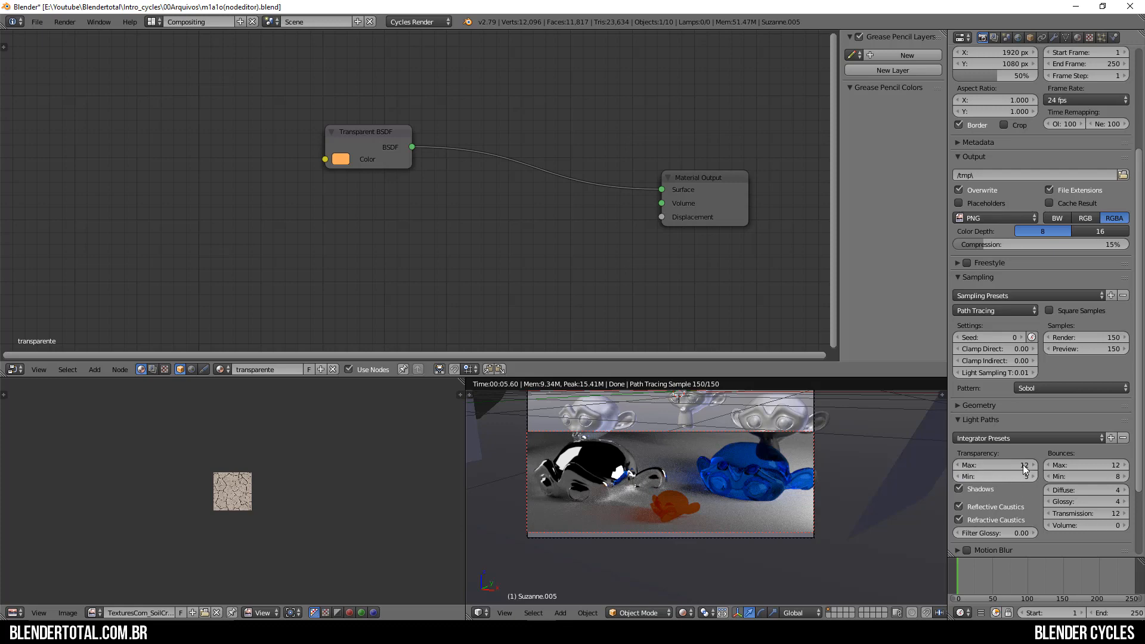
pyautogui.scroll(2, 778, 472)
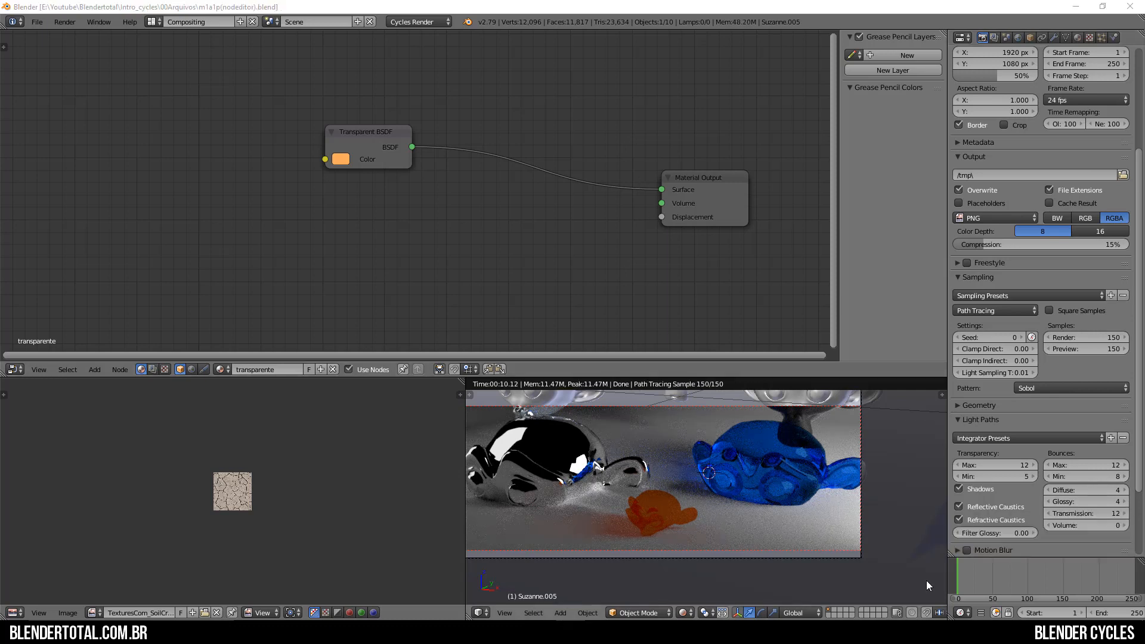
# Set the diffuse bounces to 0 and examine the effect on the rendered view.
pyautogui.click(1101, 489)
pyautogui.write('0')
pyautogui.press('Return')
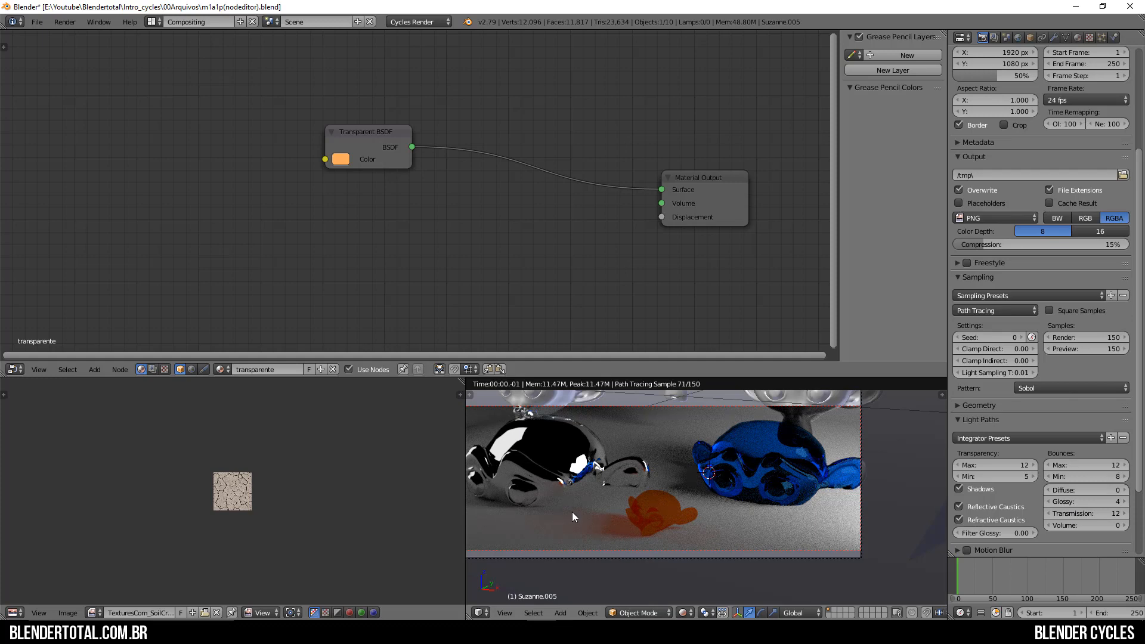
pyautogui.scroll(-1, 693, 503)
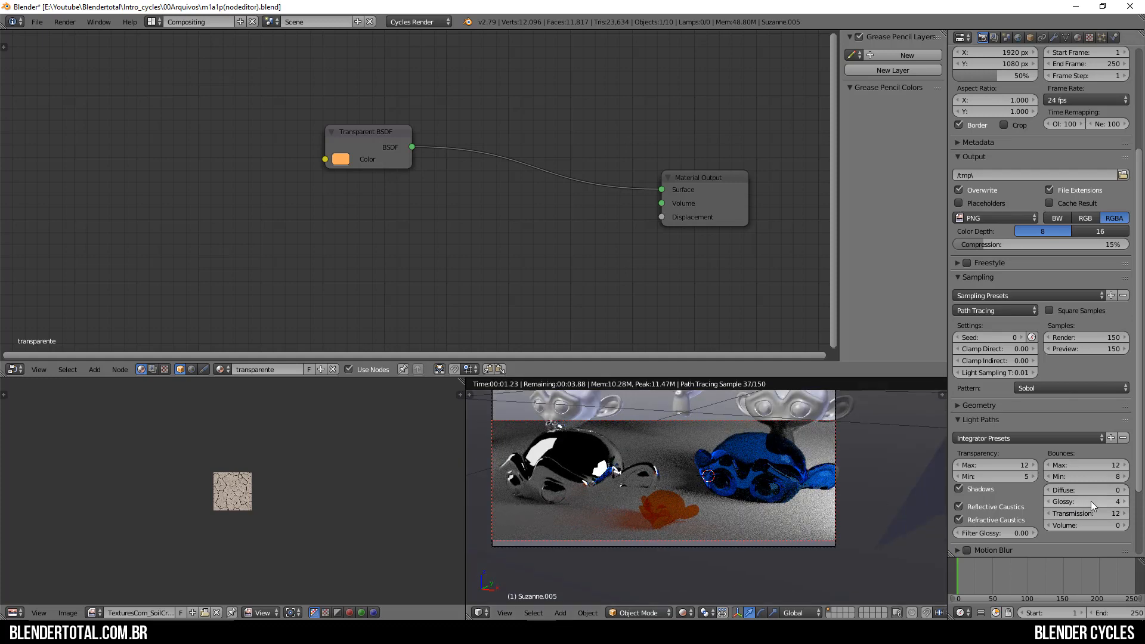
pyautogui.scroll(-1, 792, 426)
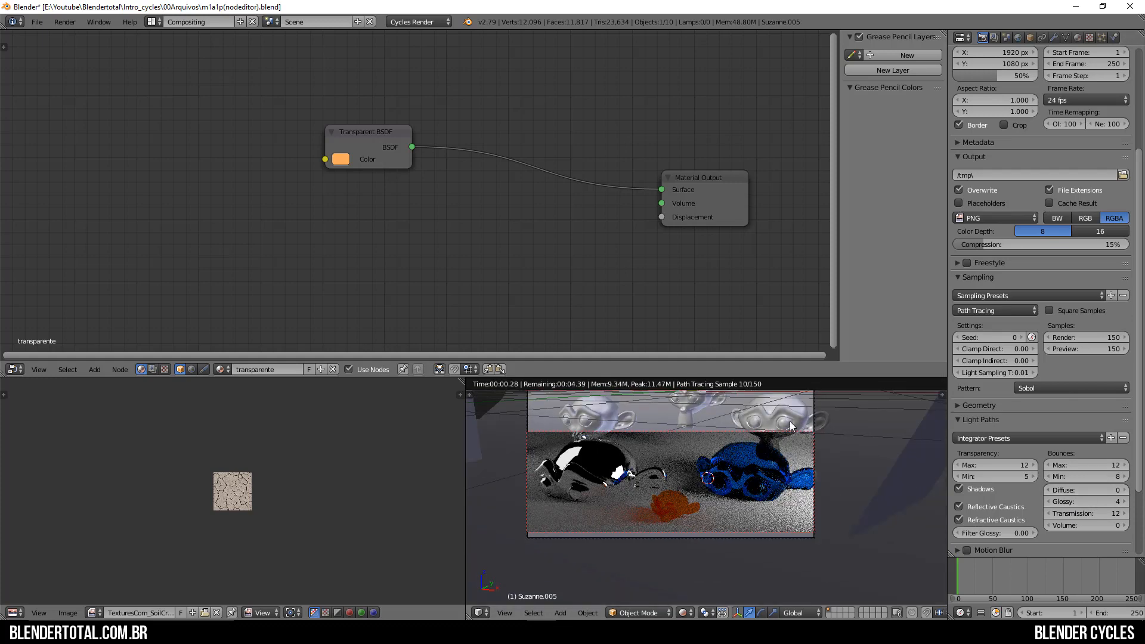
# Select the backdrop plane and try to move it.
pyautogui.rightClick(791, 426)
pyautogui.moveTo(187, 53); pyautogui.dragTo(197, 65)
pyautogui.rightClick(725, 517)
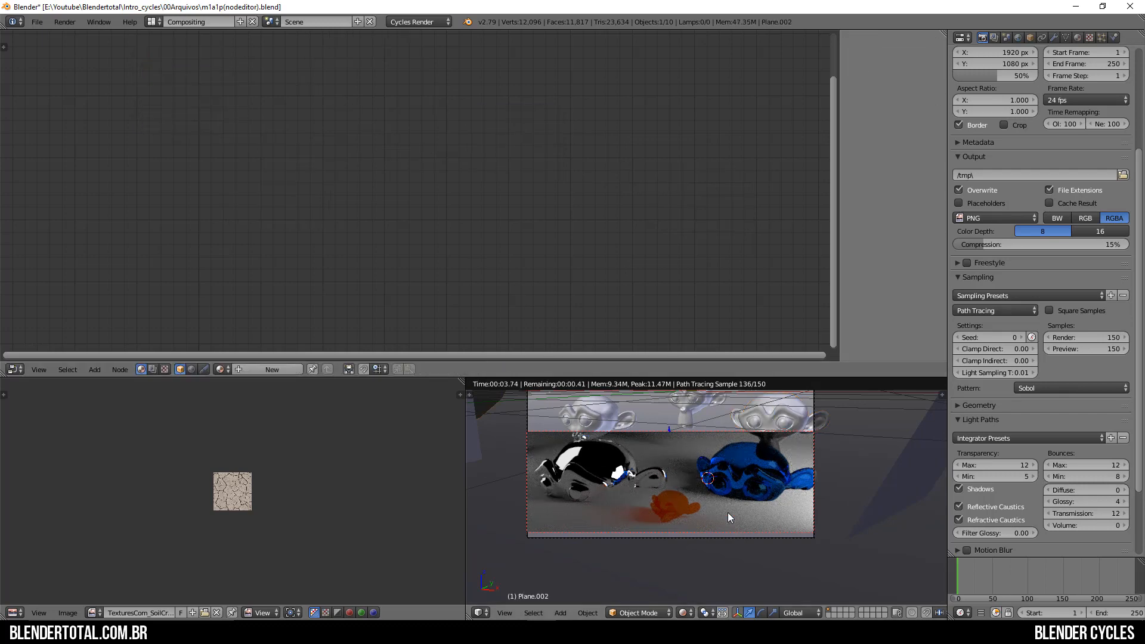
pyautogui.press('g')
pyautogui.rightClick(737, 515)
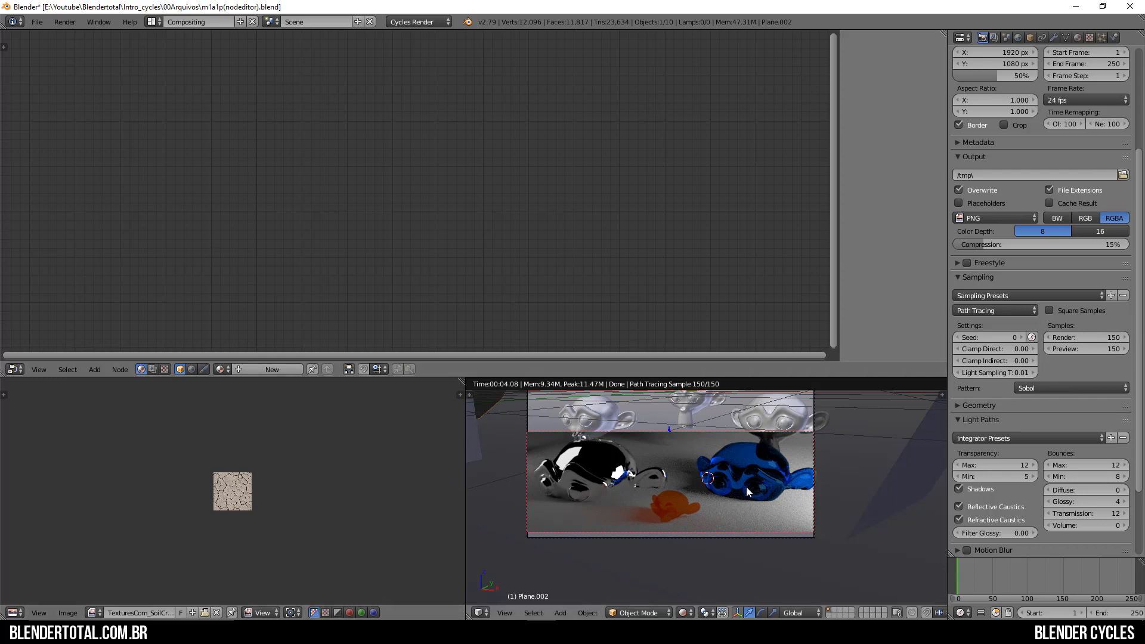
# Set the diffuse bounces back to 4.
pyautogui.scroll(3, 754, 484)
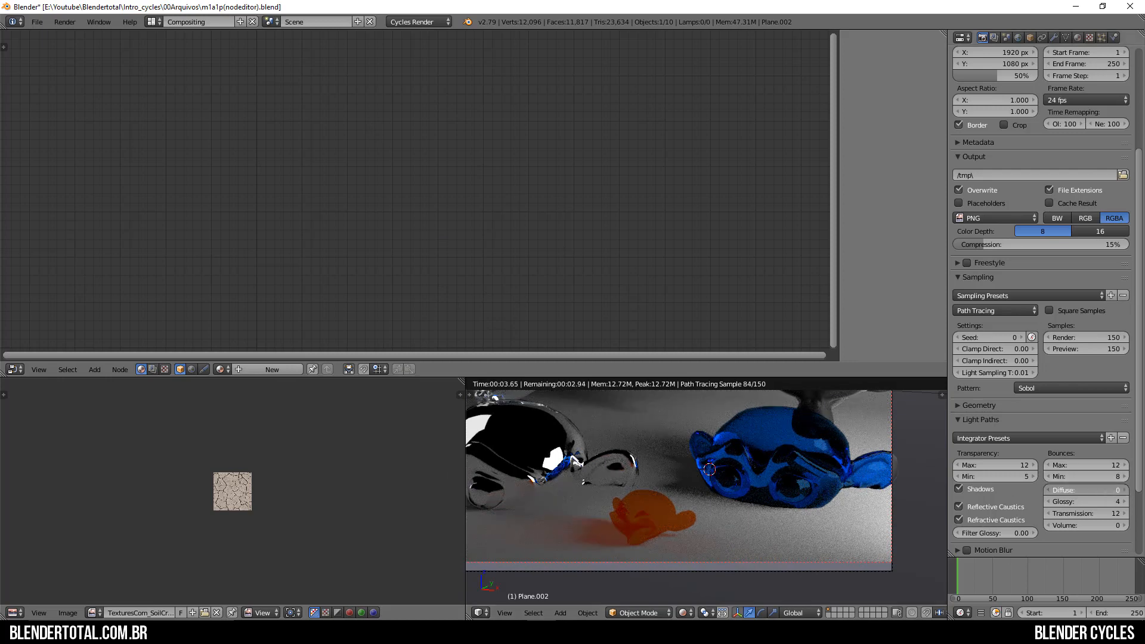
pyautogui.click(1103, 489)
pyautogui.press('Return')
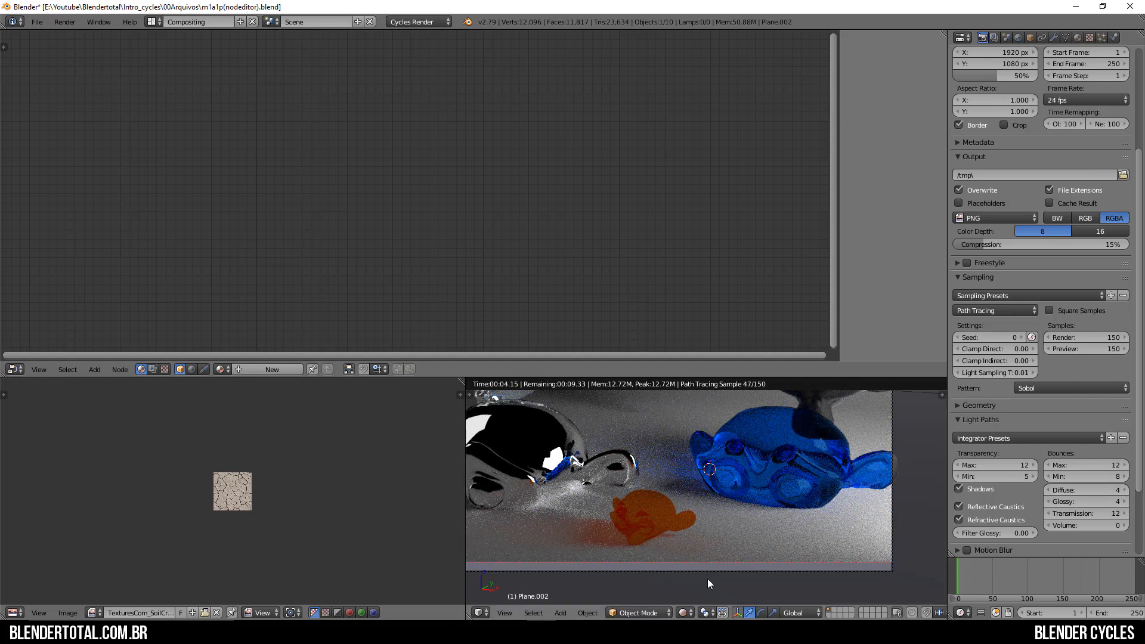
# Set the glossy bounces to 0 and back to 4 to compare the reflections on the metallic Suzanne.
pyautogui.click(1102, 502)
pyautogui.write('0')
pyautogui.press('Return')
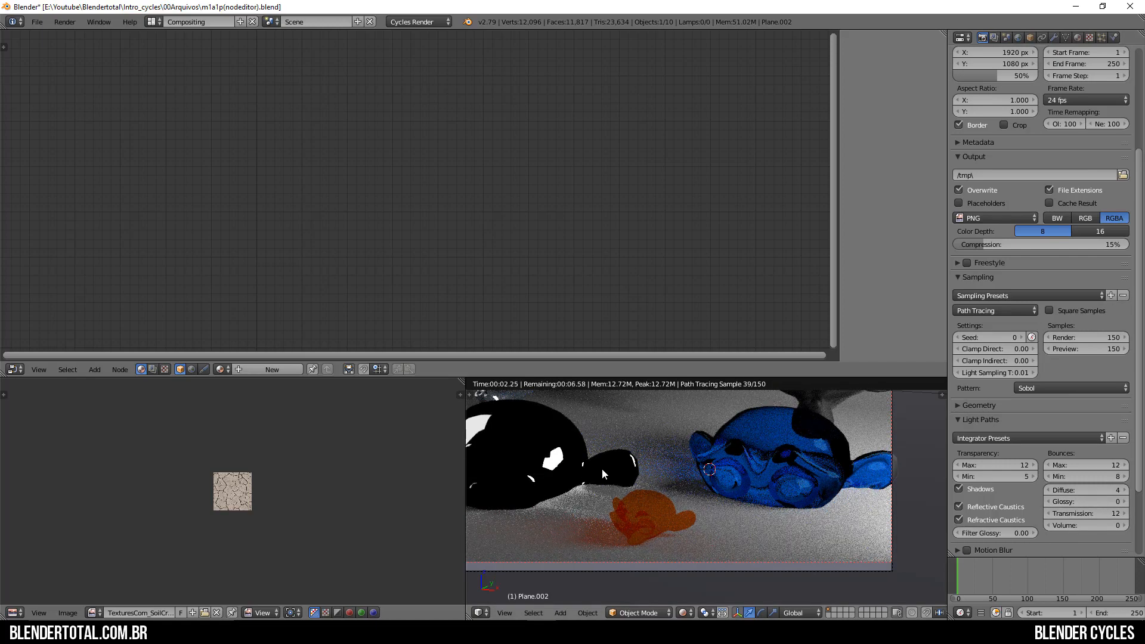
pyautogui.scroll(-1, 602, 468)
pyautogui.moveTo(1090, 502); pyautogui.dragTo(1112, 502)
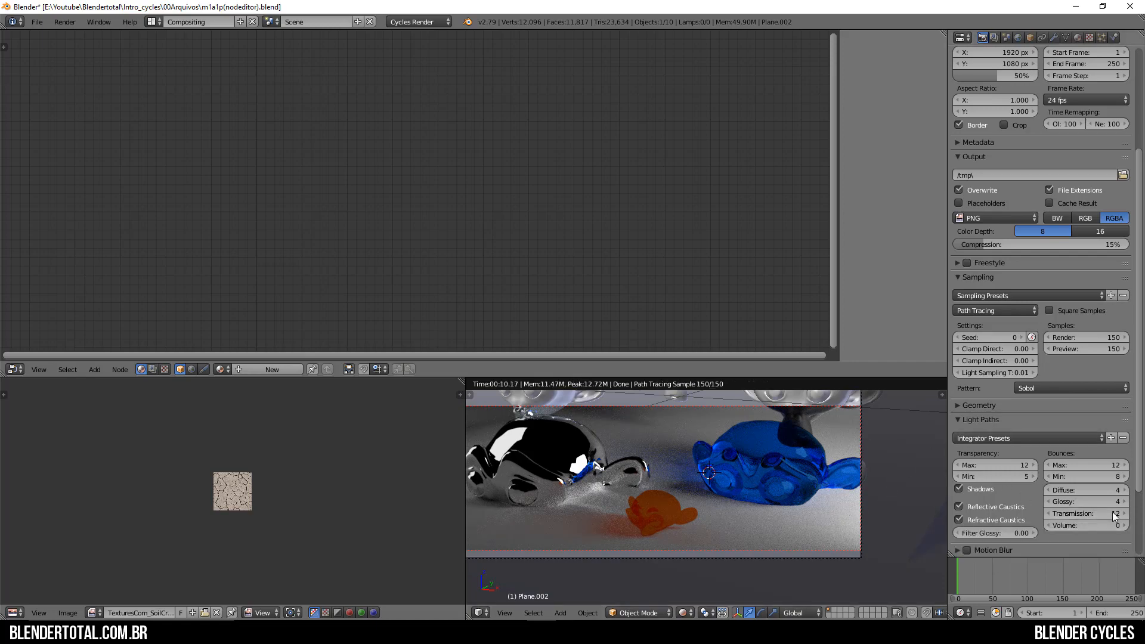
# Set the transmission bounces to 0 and back to 12 to compare the blue glass Suzanne.
pyautogui.doubleClick(1096, 517)
pyautogui.write('0')
pyautogui.press('Return')
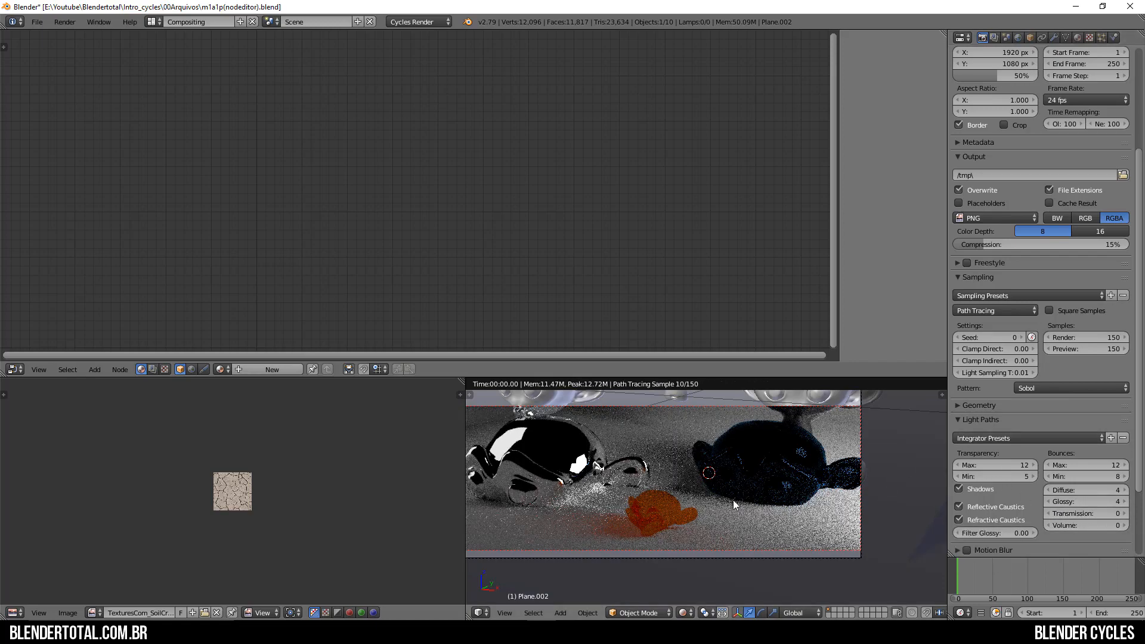
pyautogui.doubleClick(1104, 513)
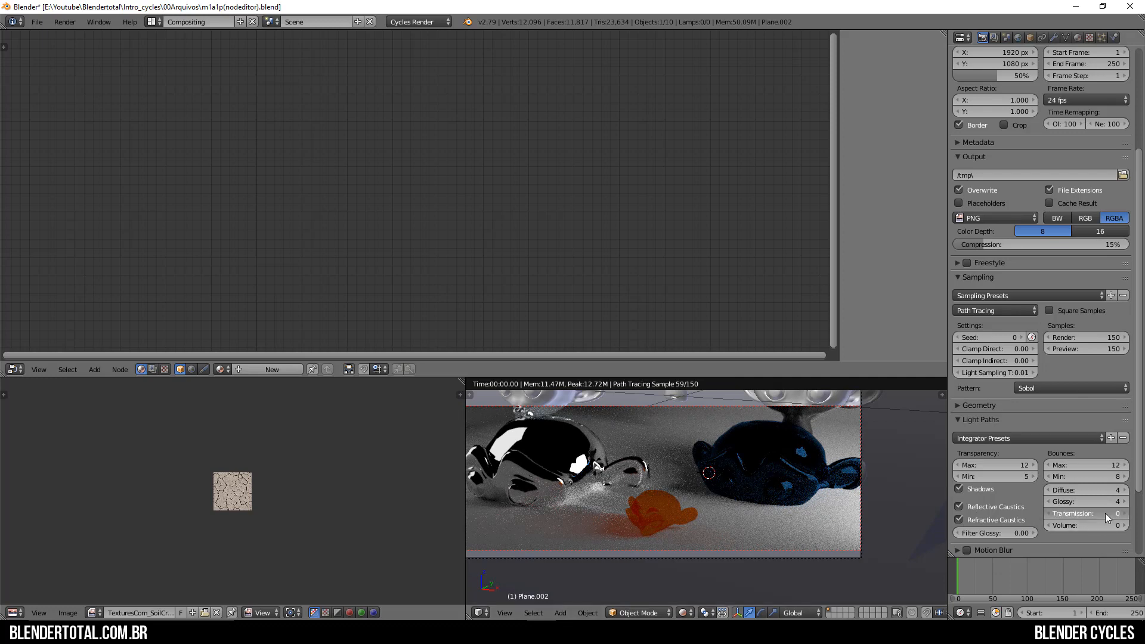
pyautogui.write('12')
pyautogui.press('Return')
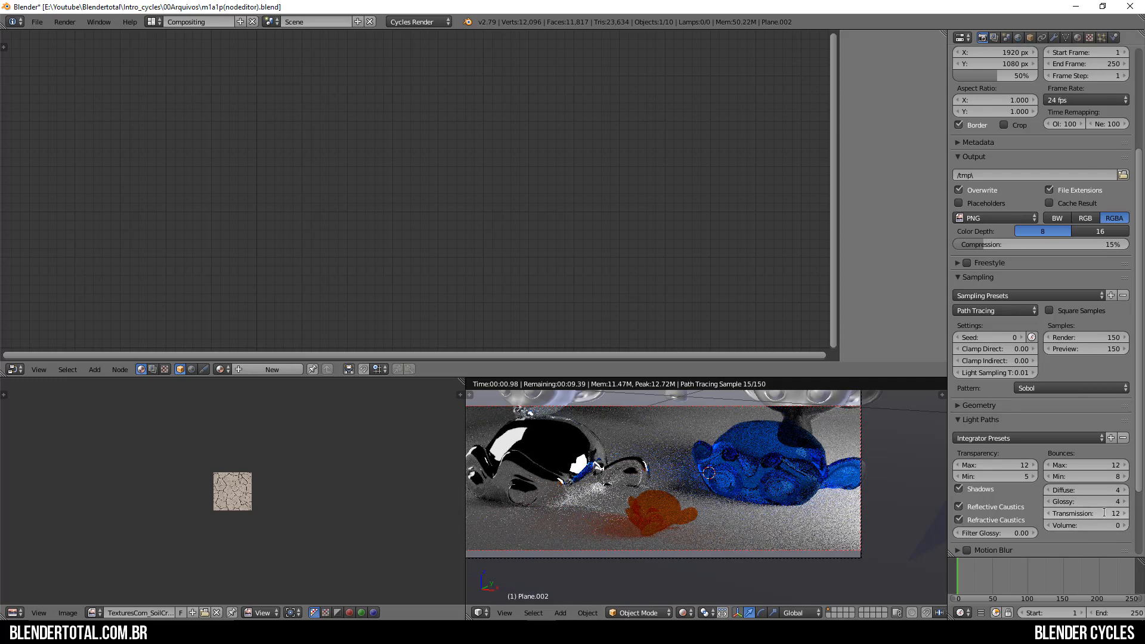
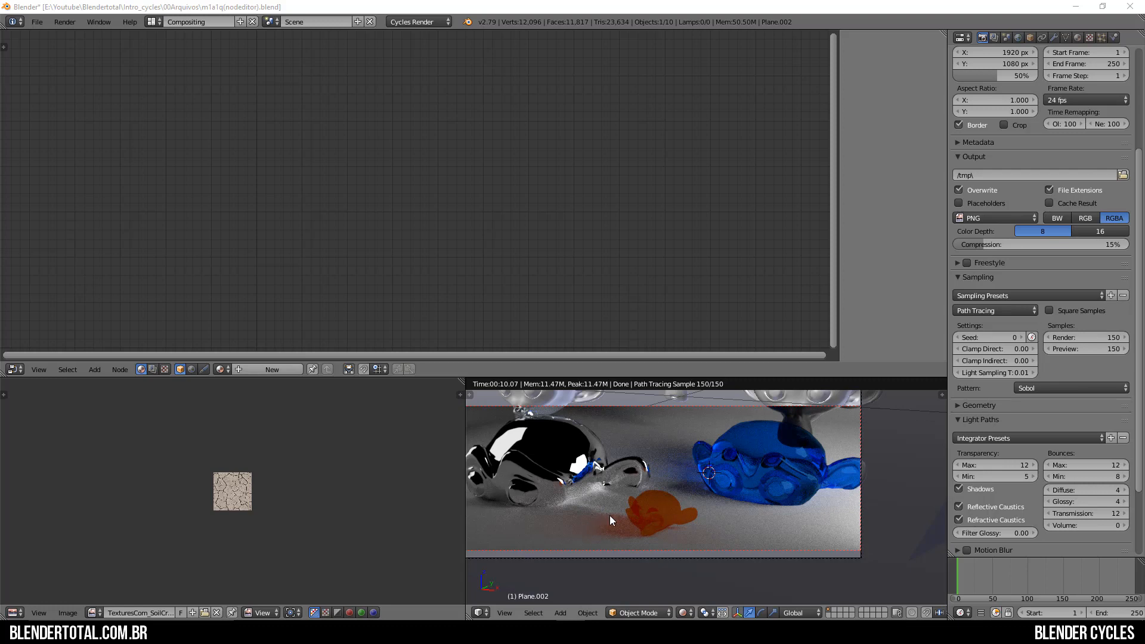
# Set Filter Glossy to 1 and back to 0 to compare the caustics around the metallic Suzanne.
pyautogui.click(1006, 533)
pyautogui.write('1')
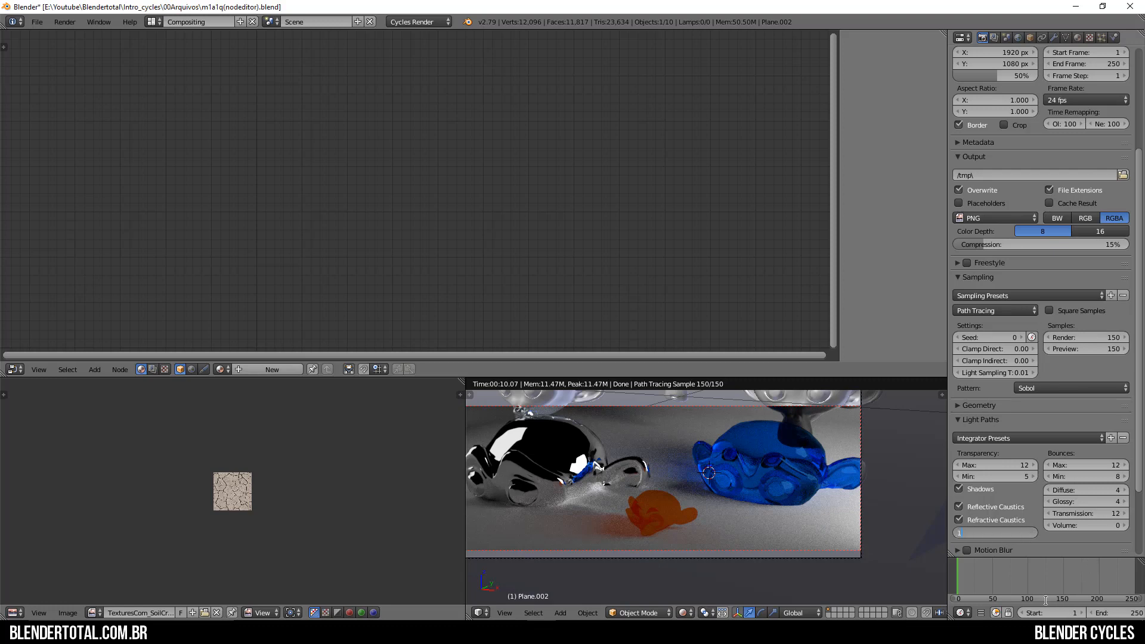
pyautogui.press('Return')
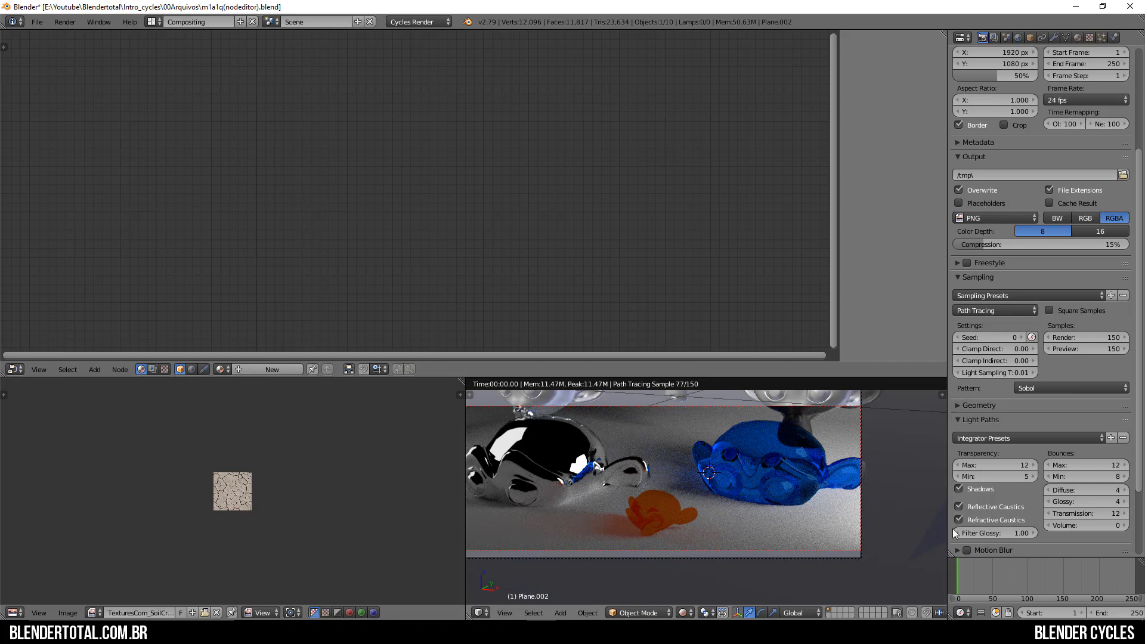
pyautogui.click(1000, 534)
pyautogui.write('0')
pyautogui.press('Return')
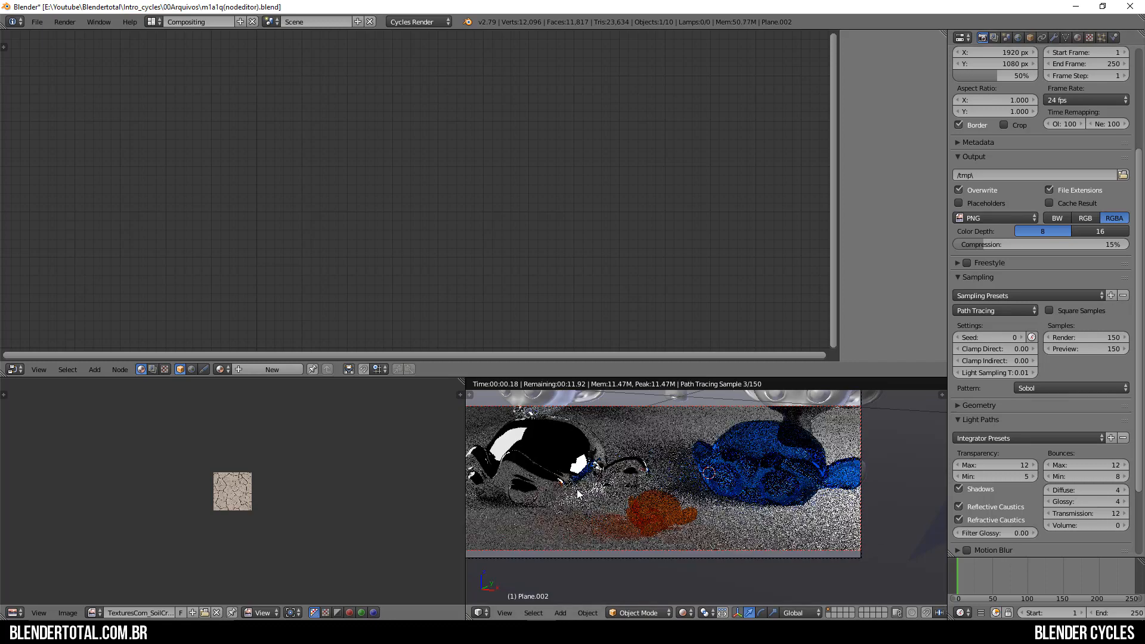
pyautogui.scroll(1, 551, 520)
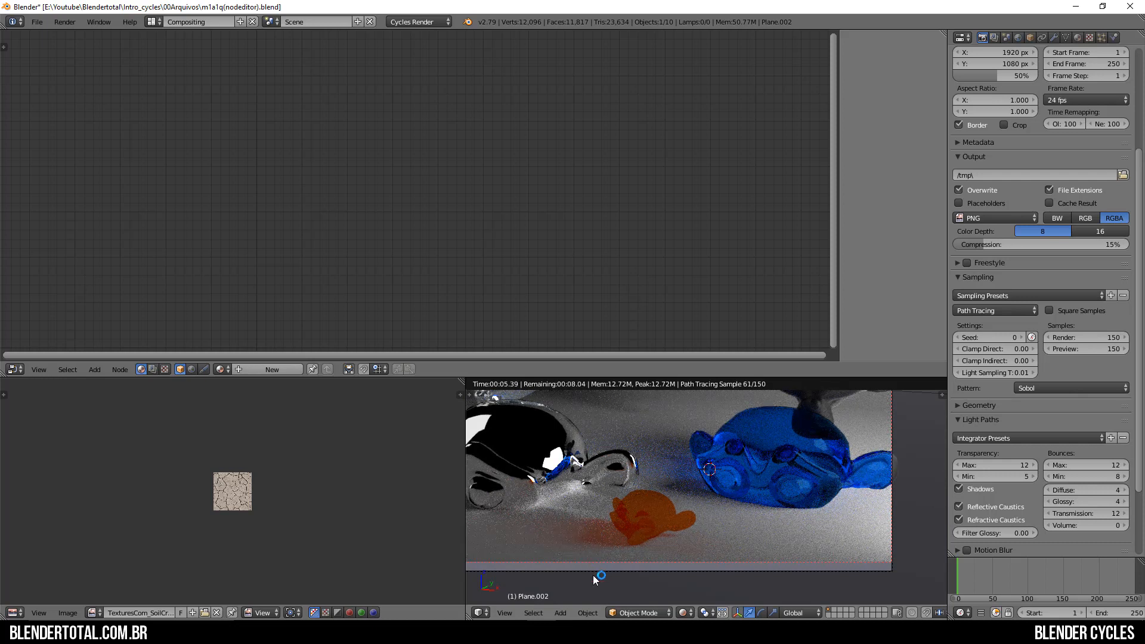
# Save the project, overwriting the existing m1a1q(nodeditor).blend file.
pyautogui.click(1001, 438)
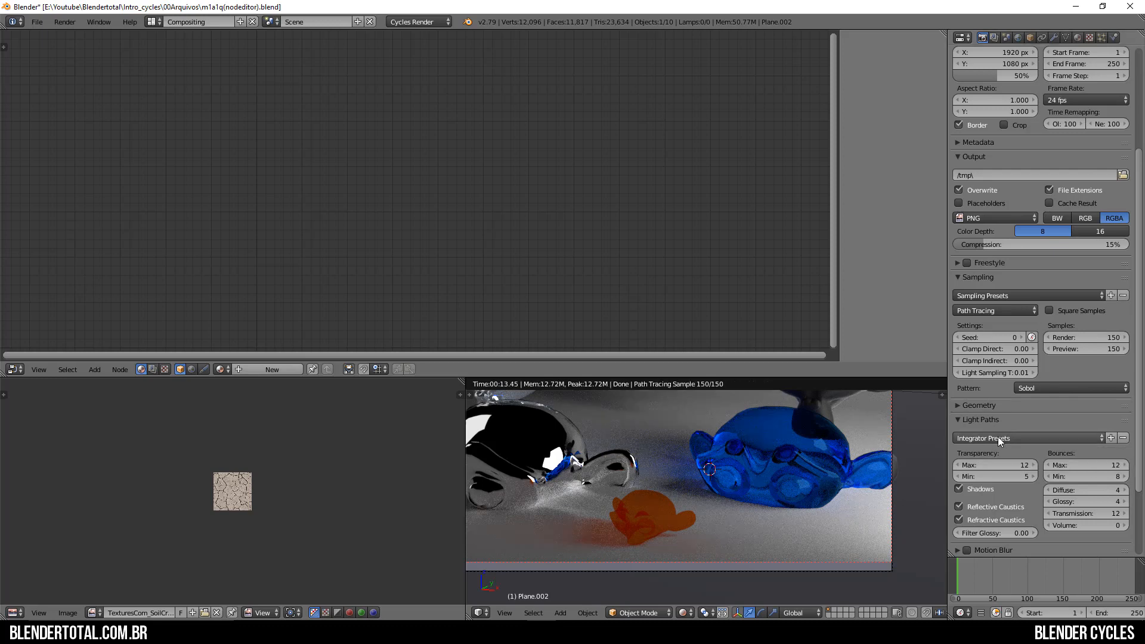
pyautogui.hotkey('ctrl', 's')
pyautogui.click(778, 498)
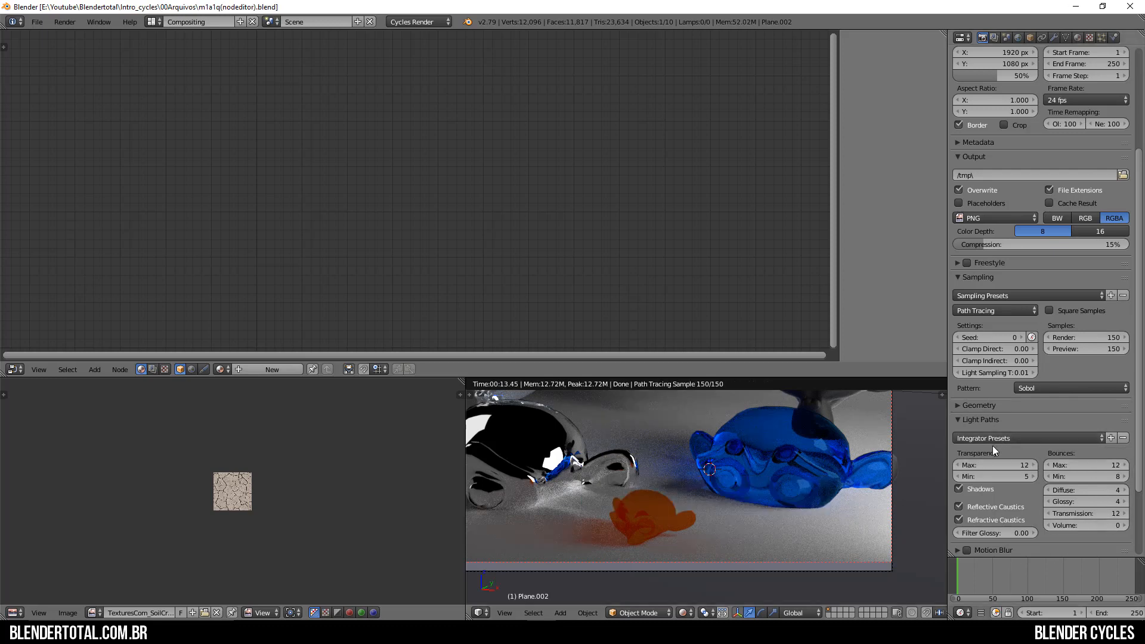
# Apply the Full Global Illumination integrator preset to the light paths.
pyautogui.click(996, 439)
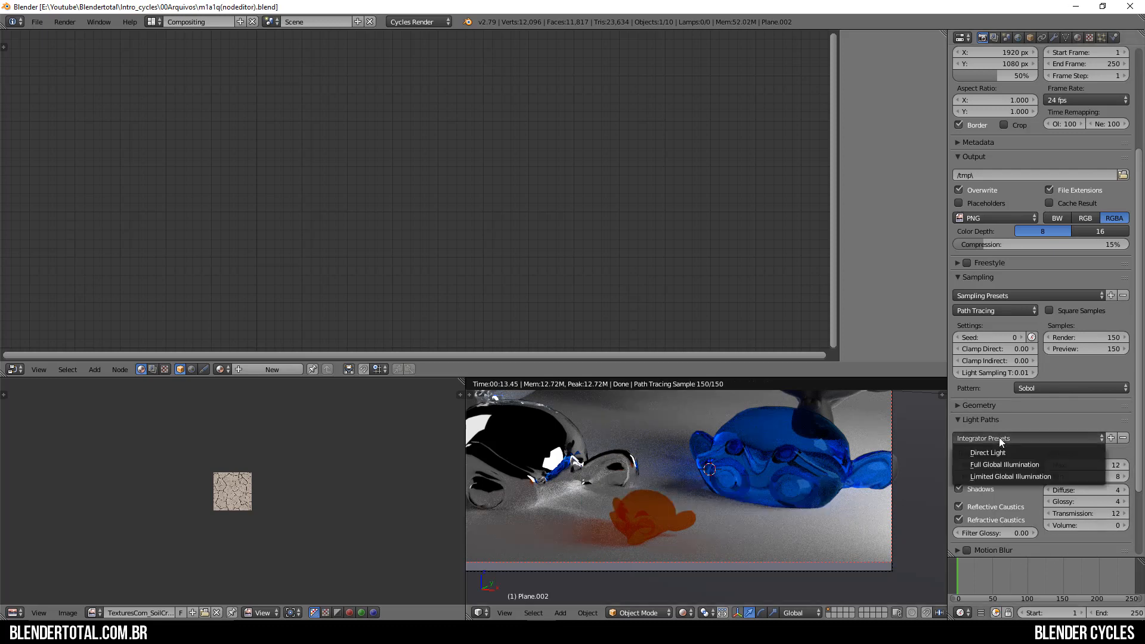
pyautogui.click(1009, 468)
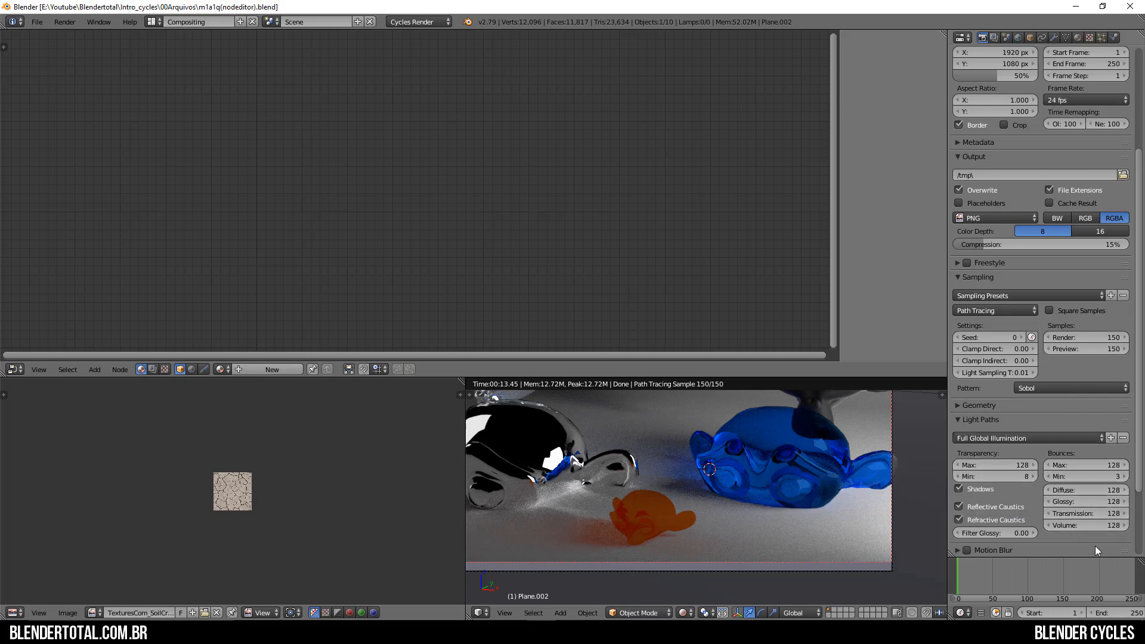
pyautogui.scroll(-1, 714, 532)
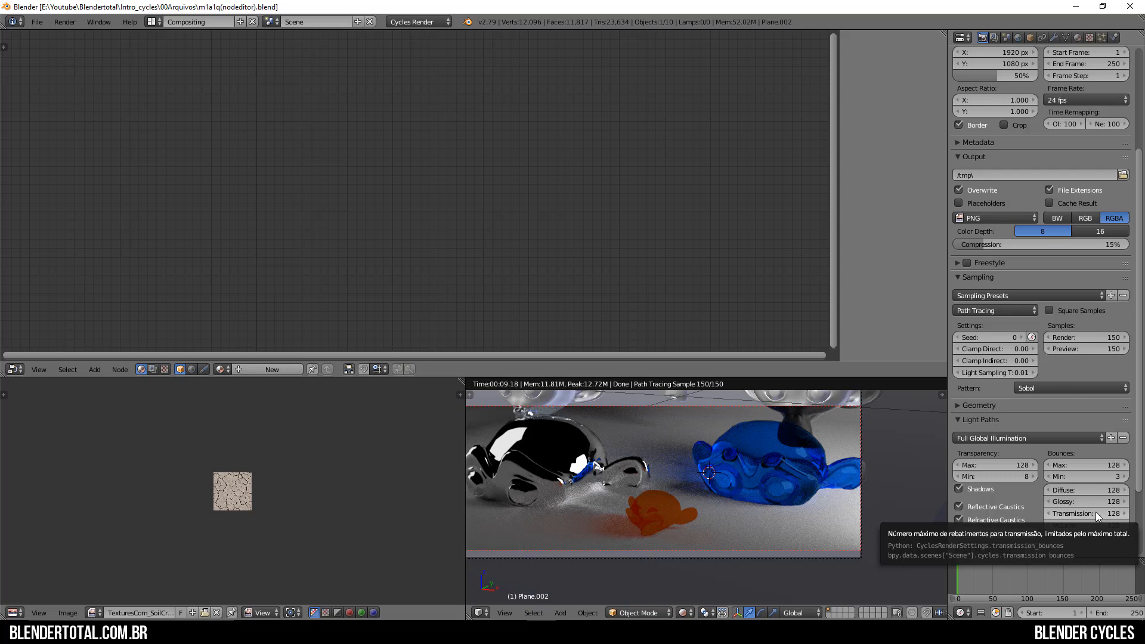
# Set the transmission bounces to 2 and inspect the blue glass Suzanne up close.
pyautogui.scroll(1, 1096, 511)
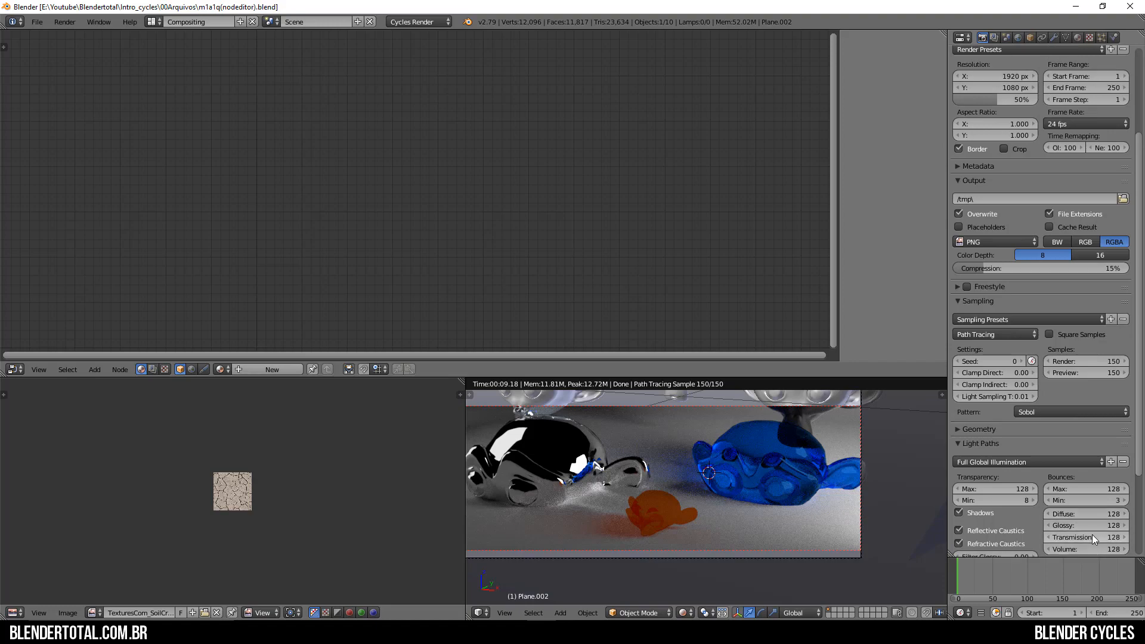
pyautogui.click(1096, 537)
pyautogui.write('2')
pyautogui.press('Return')
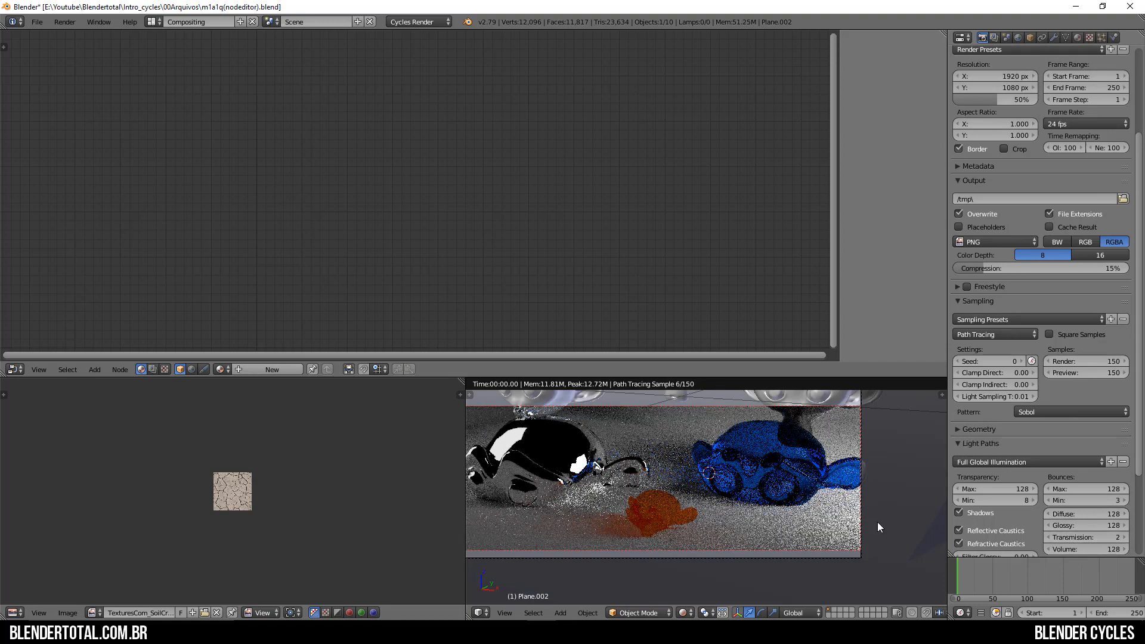
pyautogui.scroll(2, 821, 489)
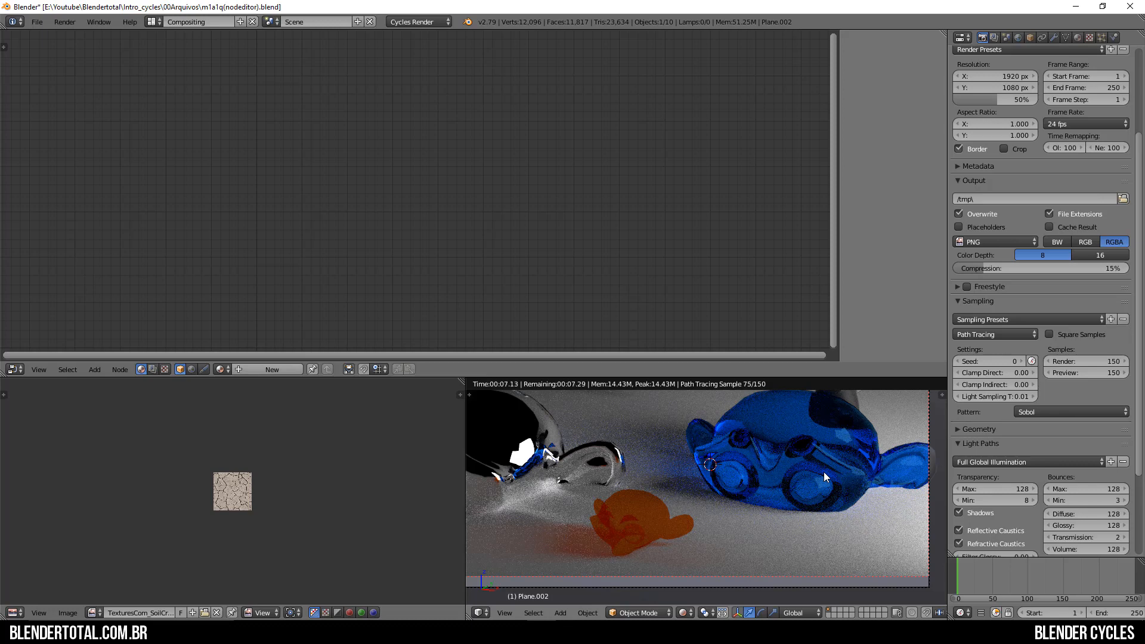
# Apply the Direct Light integrator preset to the light paths and inspect the whole Suzanne scene in the rendered view.
pyautogui.click(1023, 463)
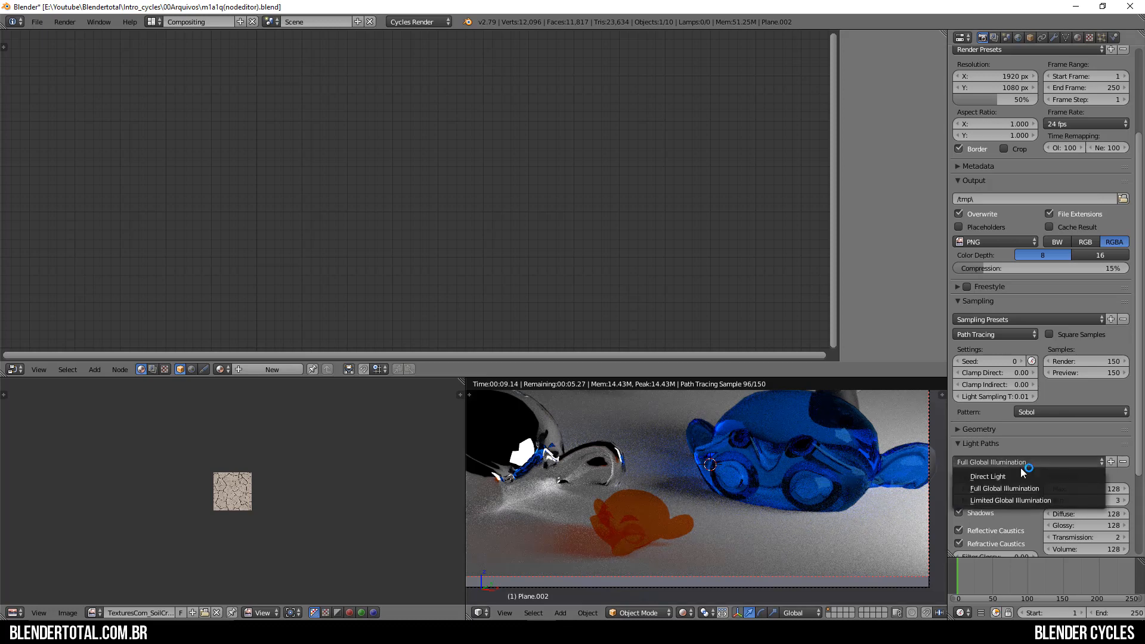
pyautogui.click(996, 477)
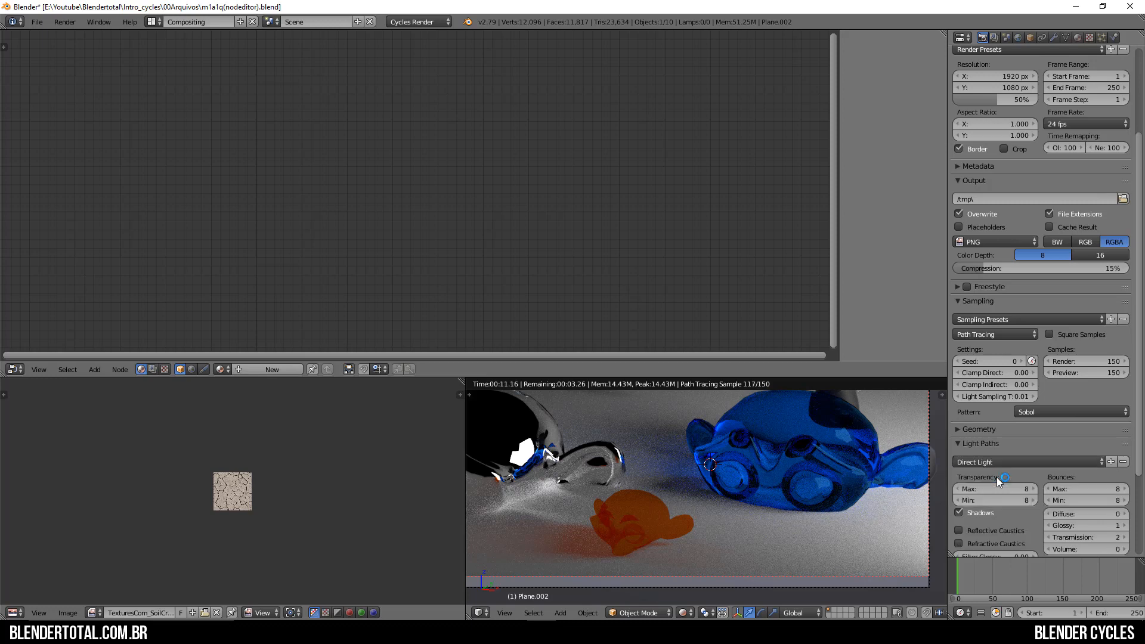
pyautogui.scroll(-3, 777, 490)
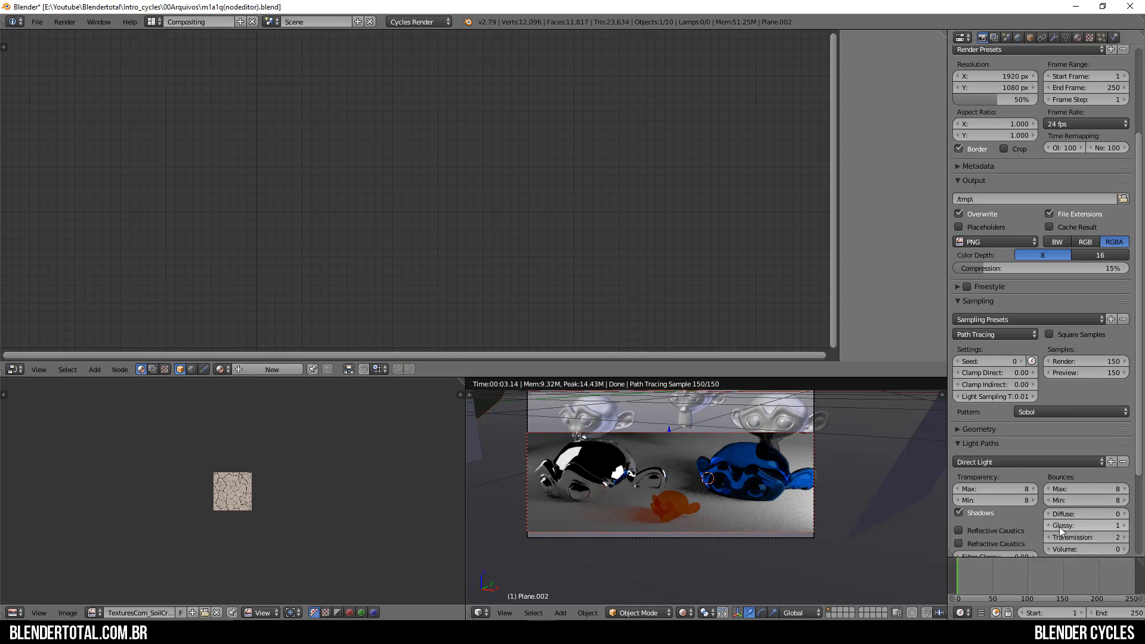
pyautogui.scroll(-1, 761, 445)
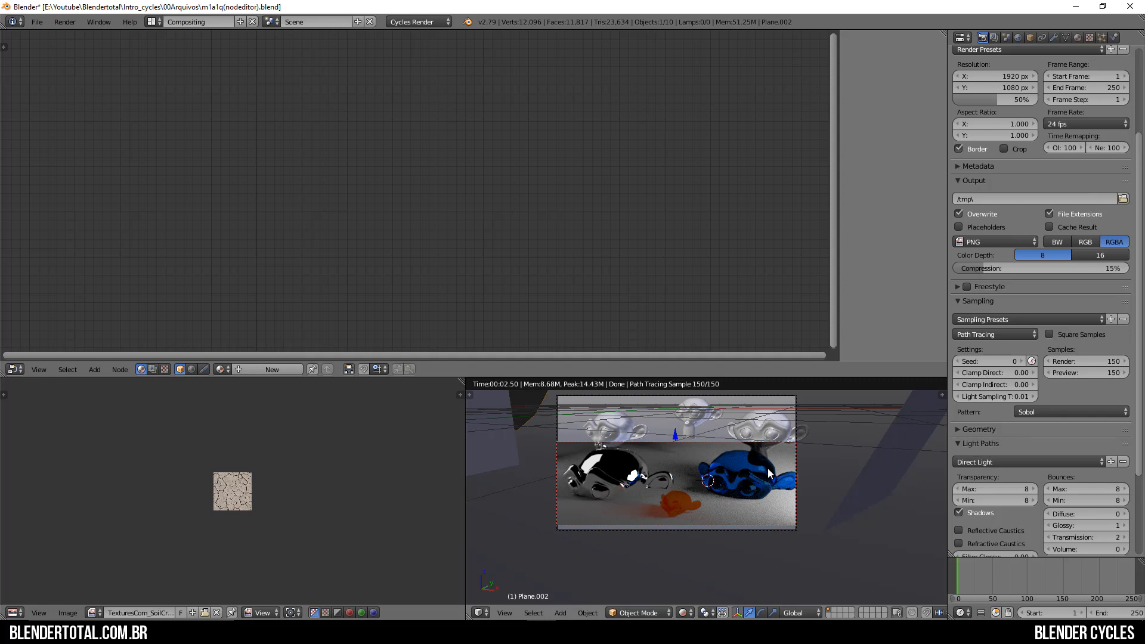
pyautogui.scroll(-3, 990, 500)
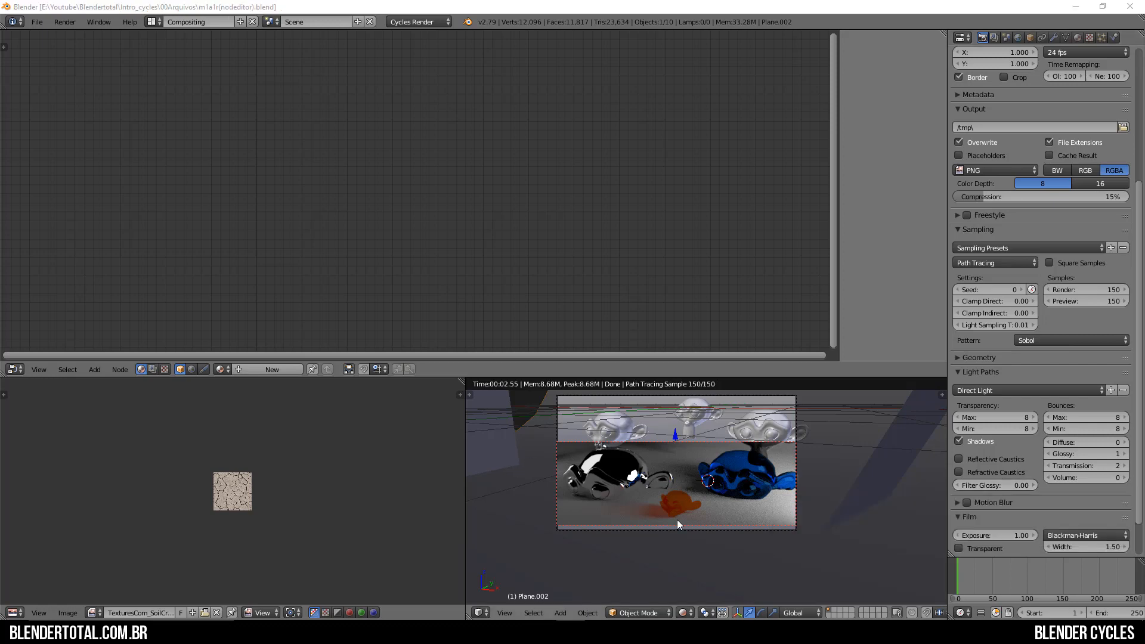
# Set the diffuse, glossy and transmission bounces to 4 and enable reflective and refractive caustics.
pyautogui.click(1084, 439)
pyautogui.write('4')
pyautogui.press('Tab')
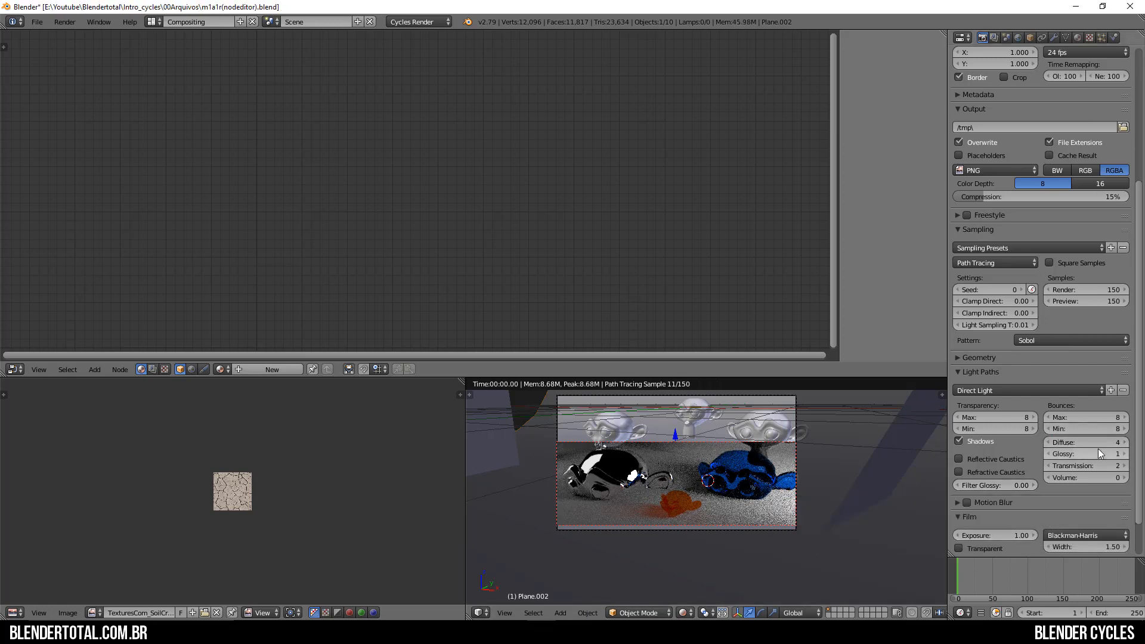
pyautogui.write('4')
pyautogui.press('Tab')
pyautogui.write('4')
pyautogui.press('Return')
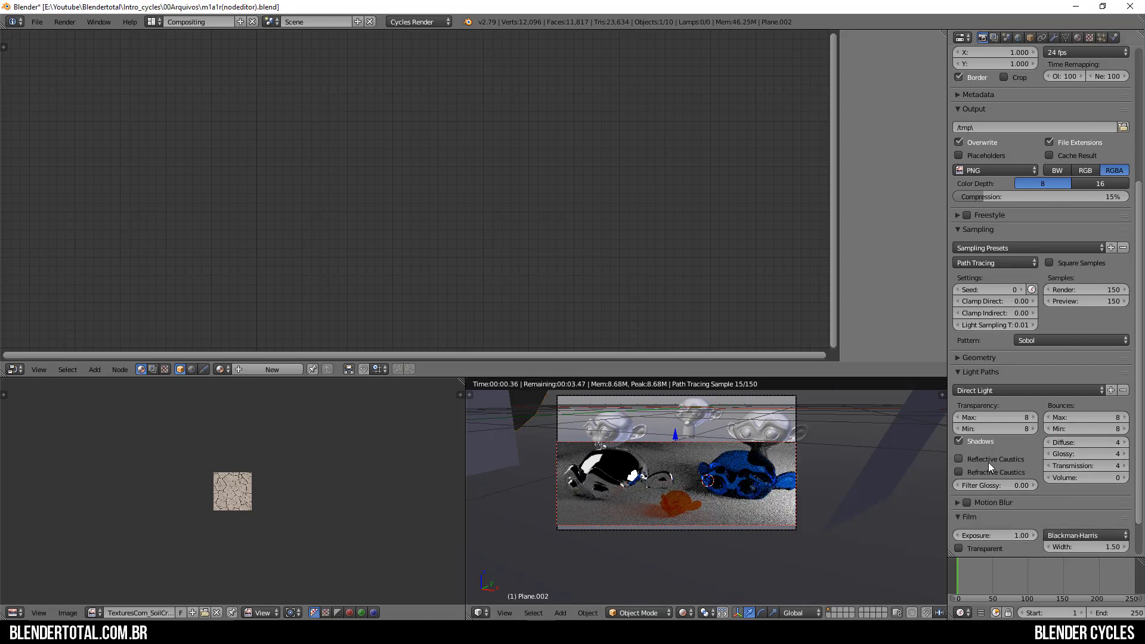
pyautogui.click(988, 462)
pyautogui.click(989, 470)
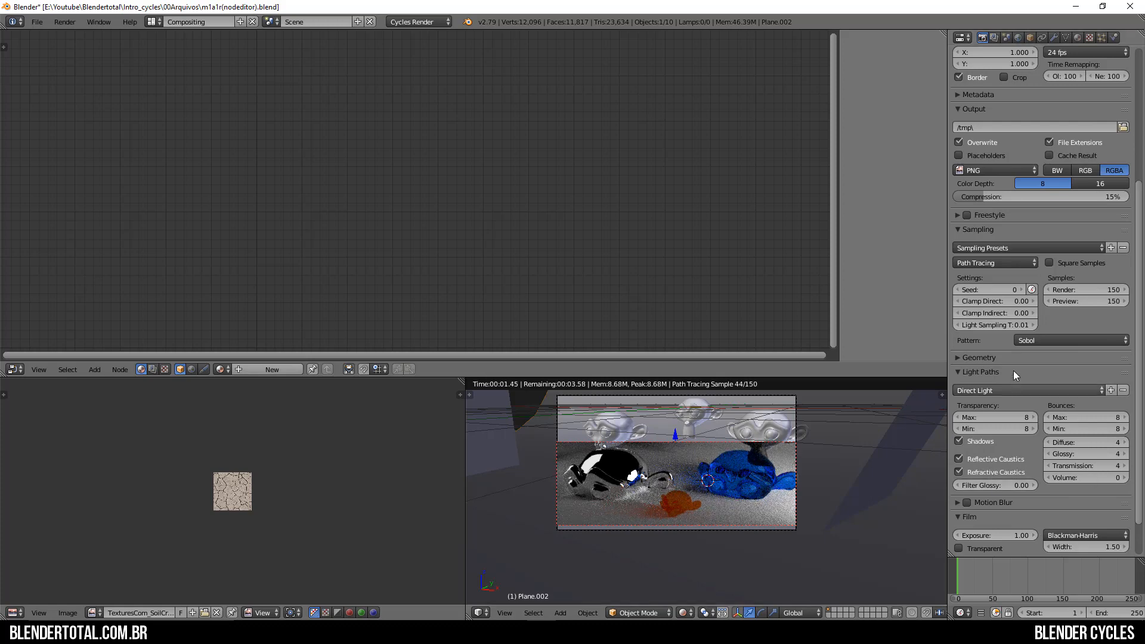
# Expand the Performance settings and run a short test render, stopping it after a few tiles.
pyautogui.scroll(8, 1013, 370)
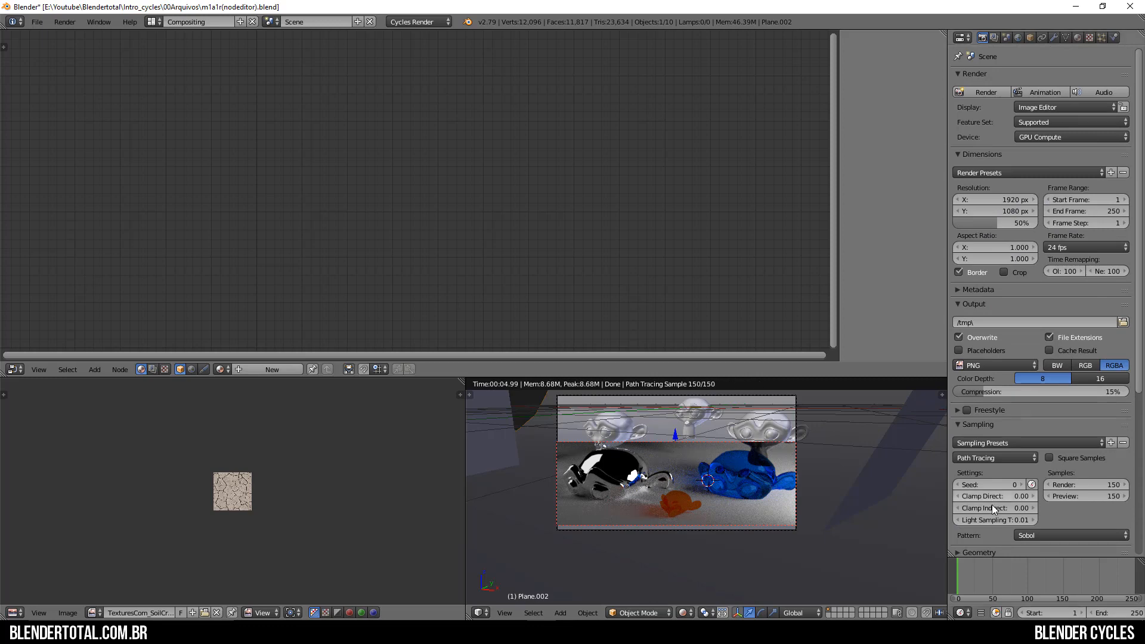
pyautogui.scroll(-8, 993, 511)
pyautogui.scroll(-2, 1030, 517)
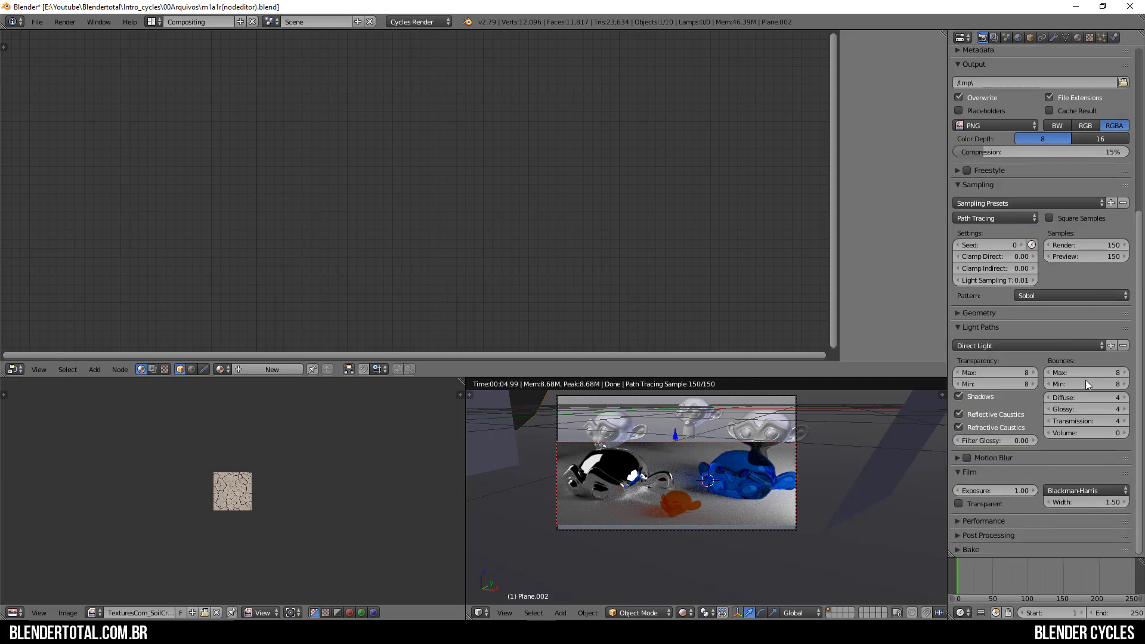
pyautogui.click(971, 519)
pyautogui.scroll(-4, 1065, 522)
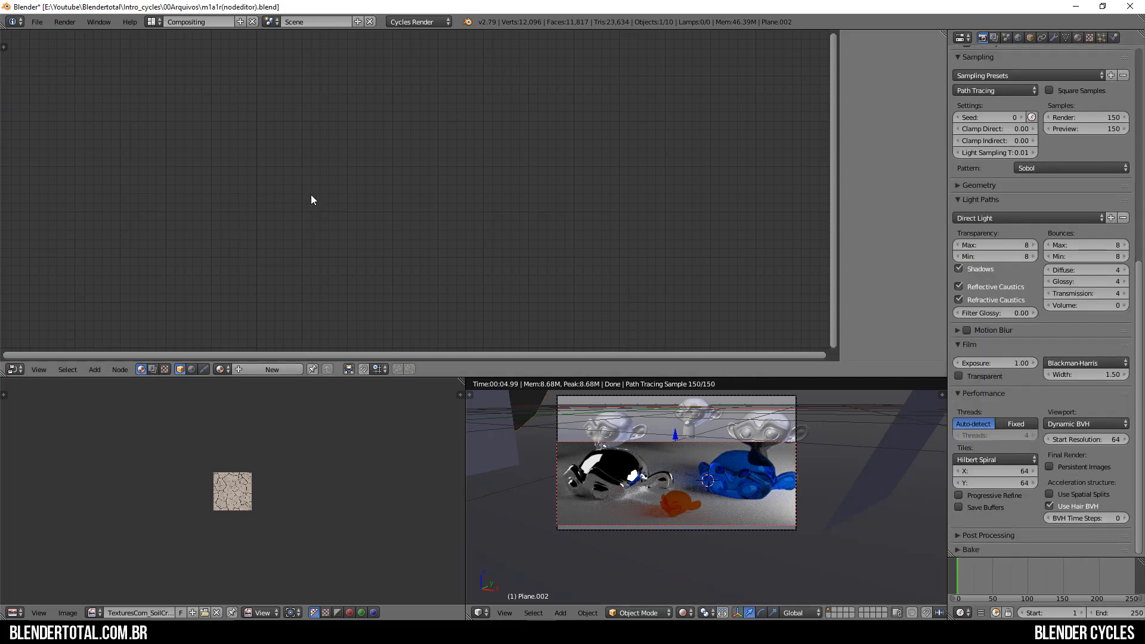
pyautogui.press('F12')
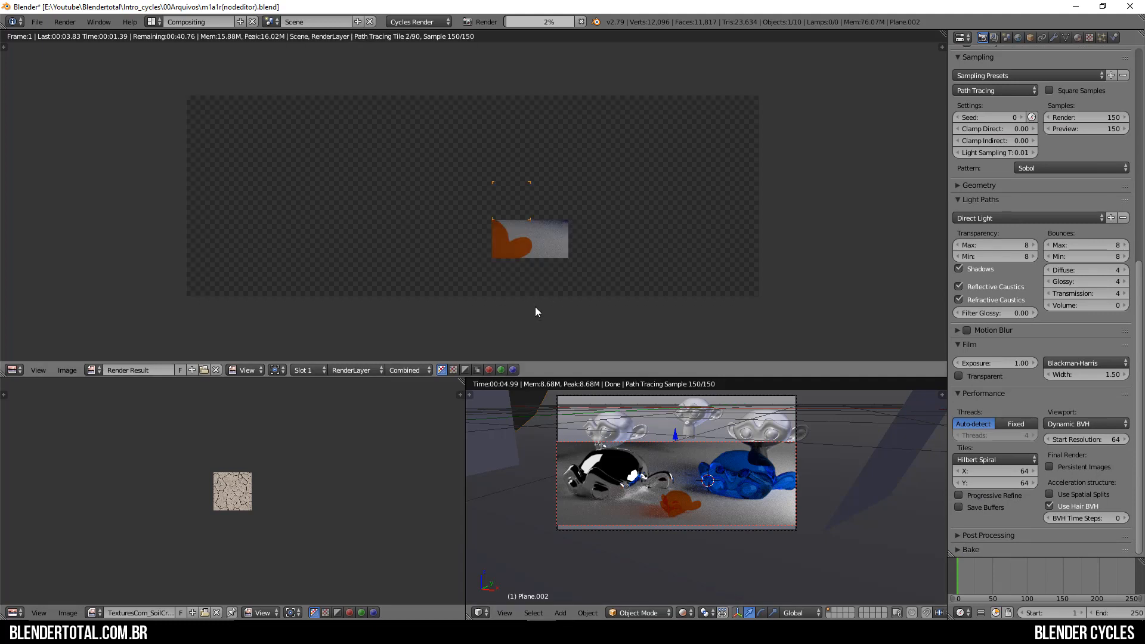
pyautogui.press('Escape')
# Switch the viewport to Solid shading and run a brief test render of the full frame.
pyautogui.click(683, 612)
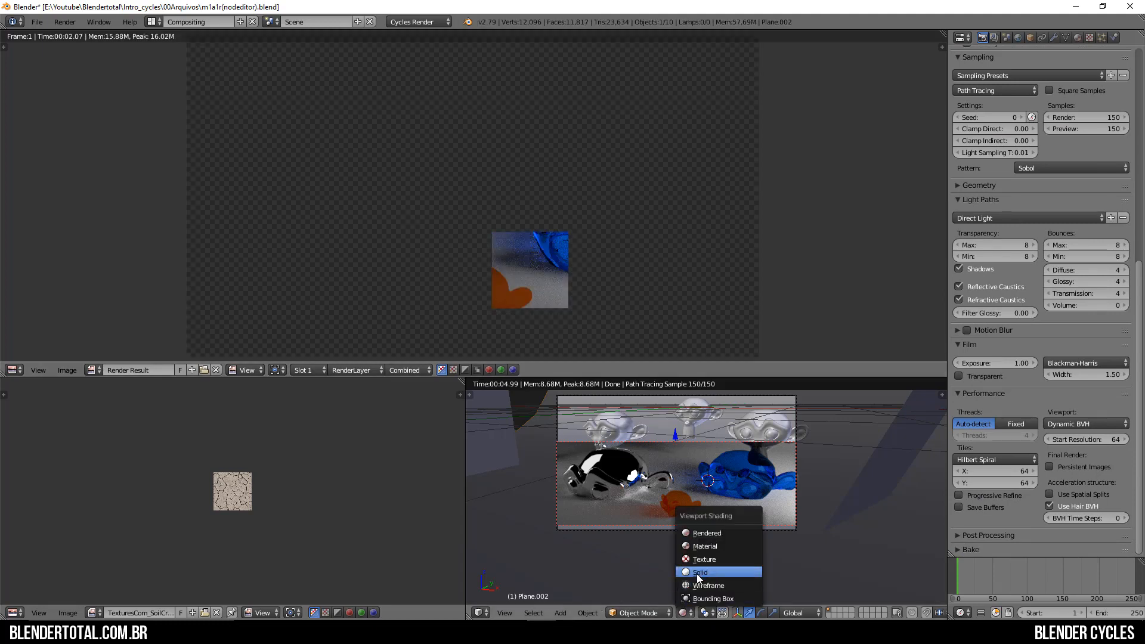
pyautogui.click(699, 574)
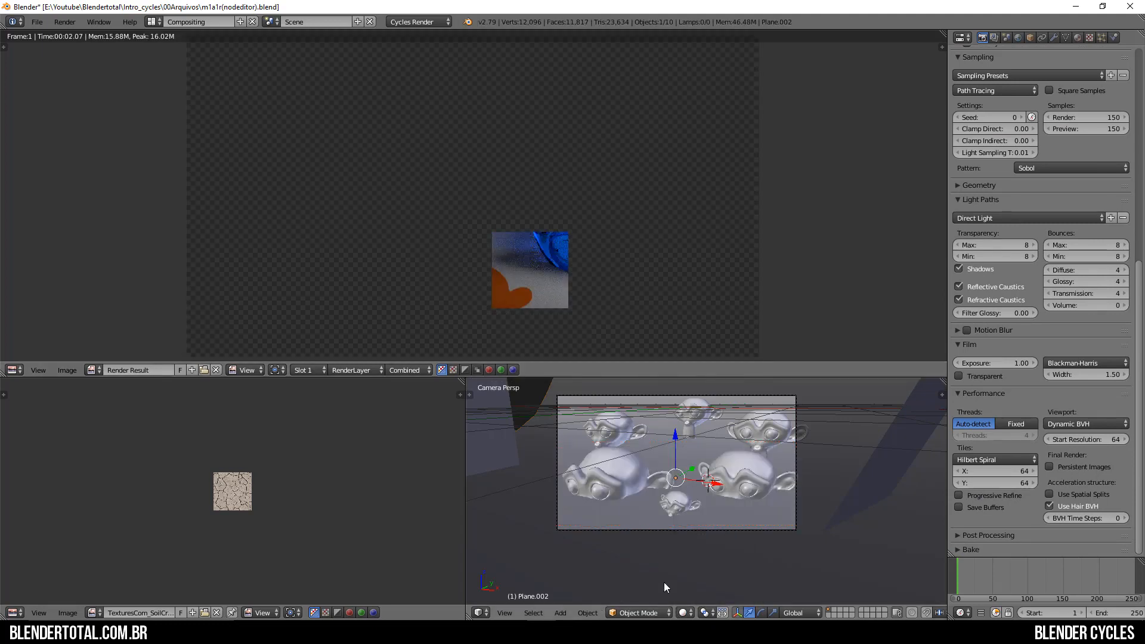
pyautogui.click(683, 612)
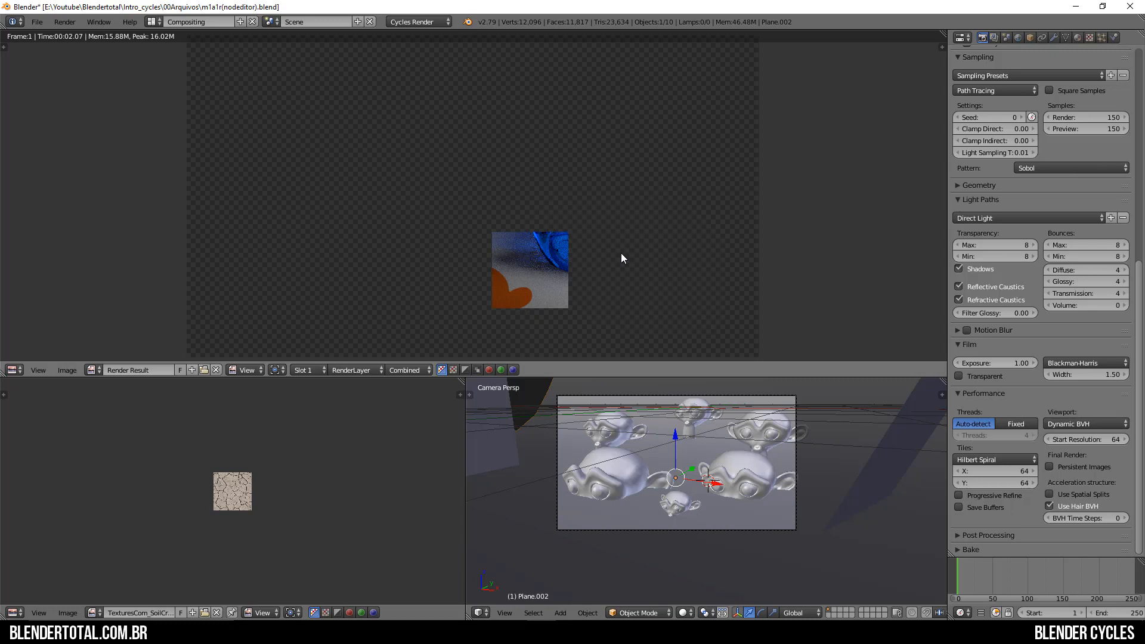
pyautogui.scroll(-2, 626, 257)
pyautogui.press('F12')
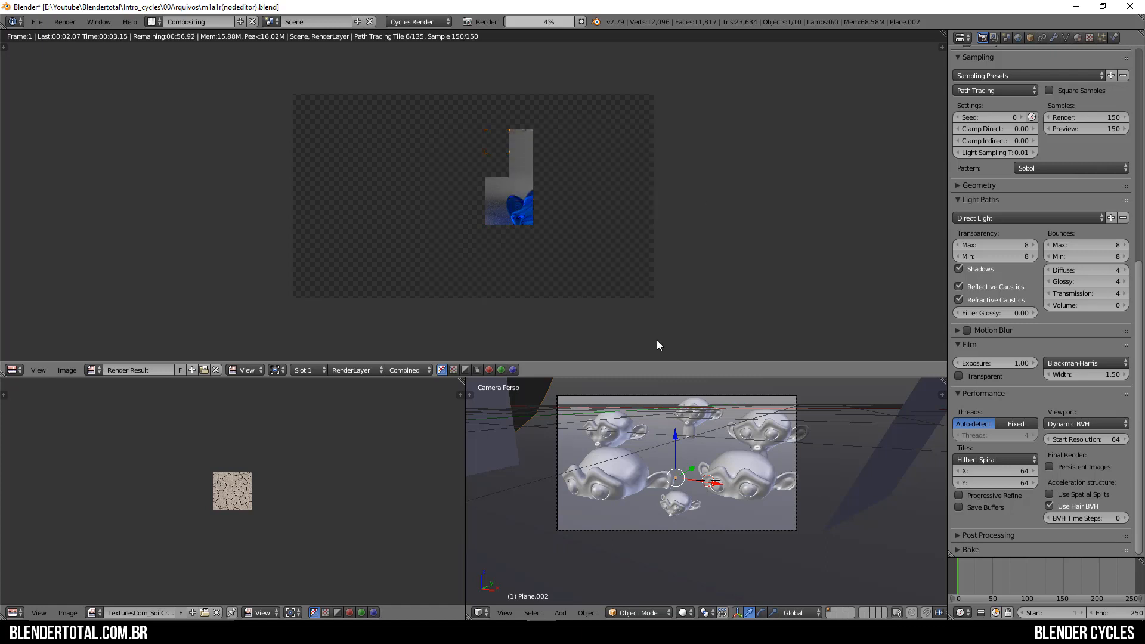
pyautogui.press('Escape')
# Set the render tile size to 16 by 16 and briefly test render with the small tiles.
pyautogui.doubleClick(999, 470)
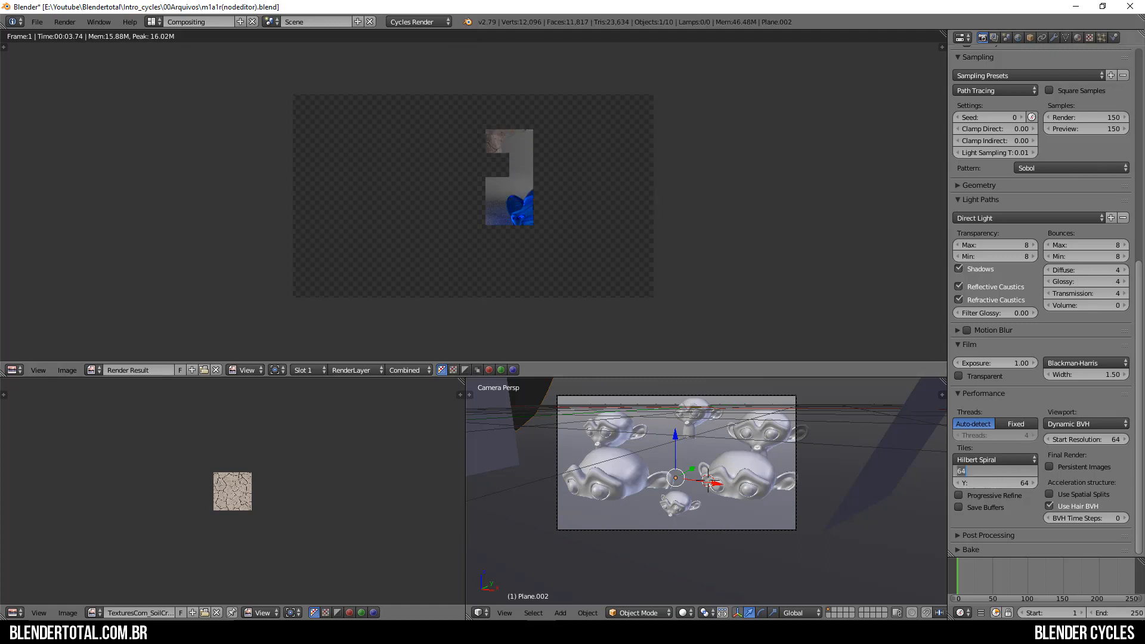
pyautogui.write('1')
pyautogui.press('Return')
pyautogui.doubleClick(1000, 486)
pyautogui.write('16')
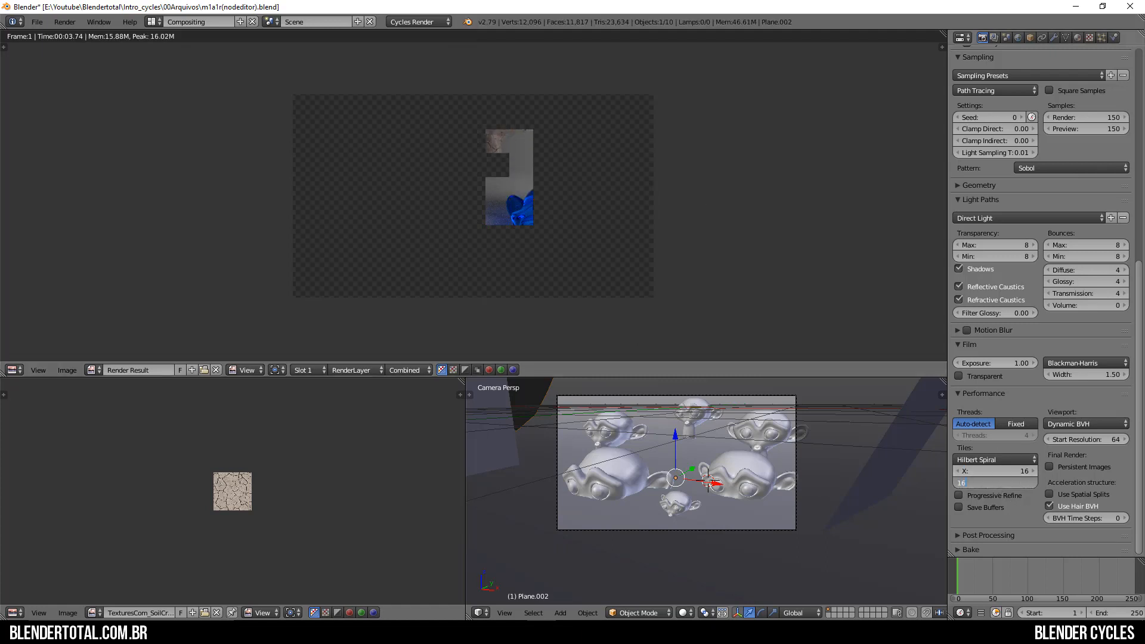
pyautogui.press('Return')
pyautogui.press('F12')
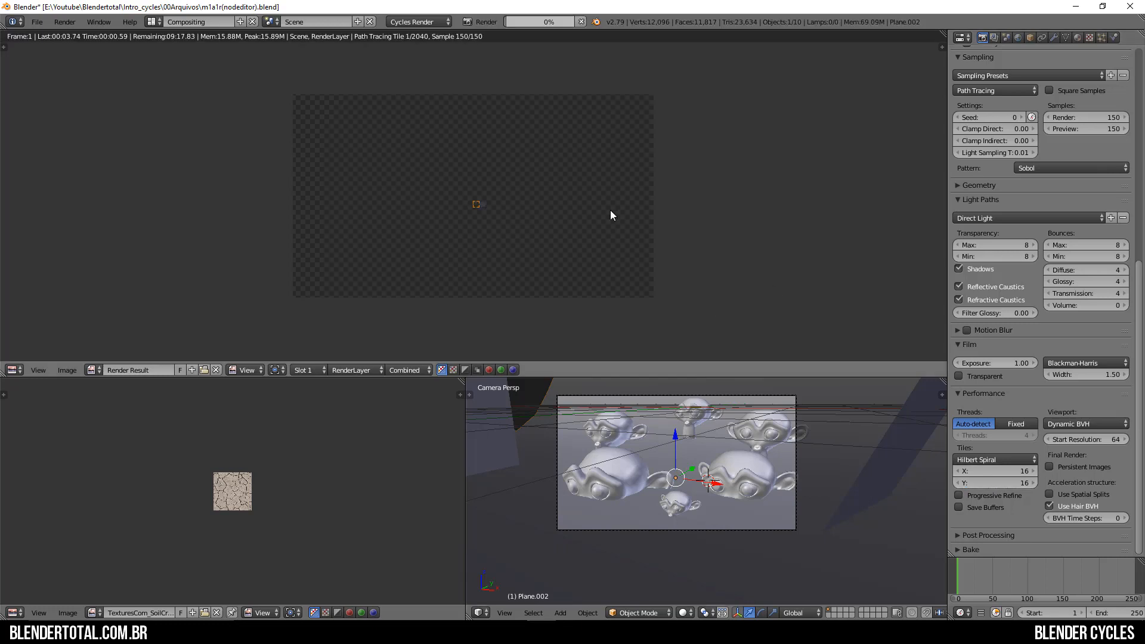
pyautogui.press('Escape')
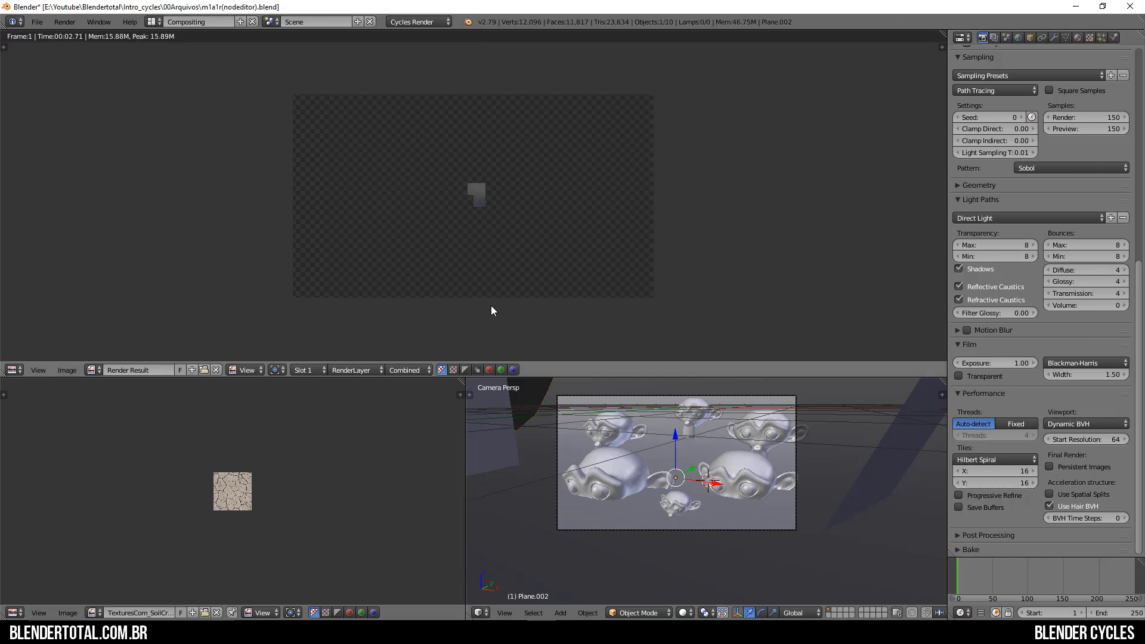
pyautogui.press('Escape')
# Set the render tile size to 256 in both X and Y.
pyautogui.scroll(7, 1029, 324)
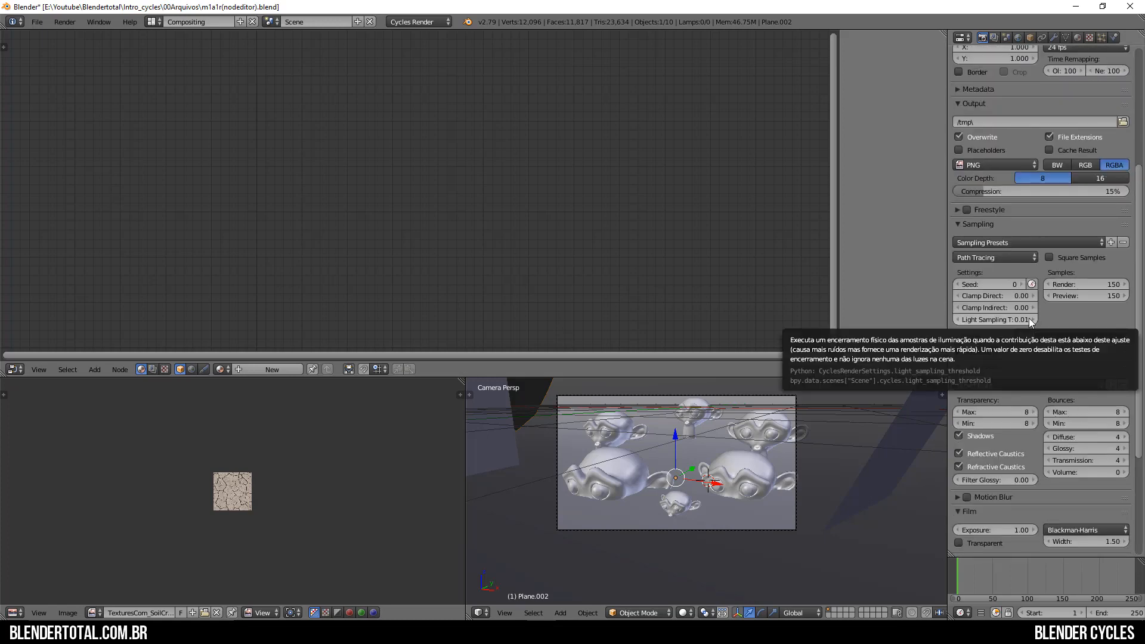
pyautogui.scroll(-5, 1043, 313)
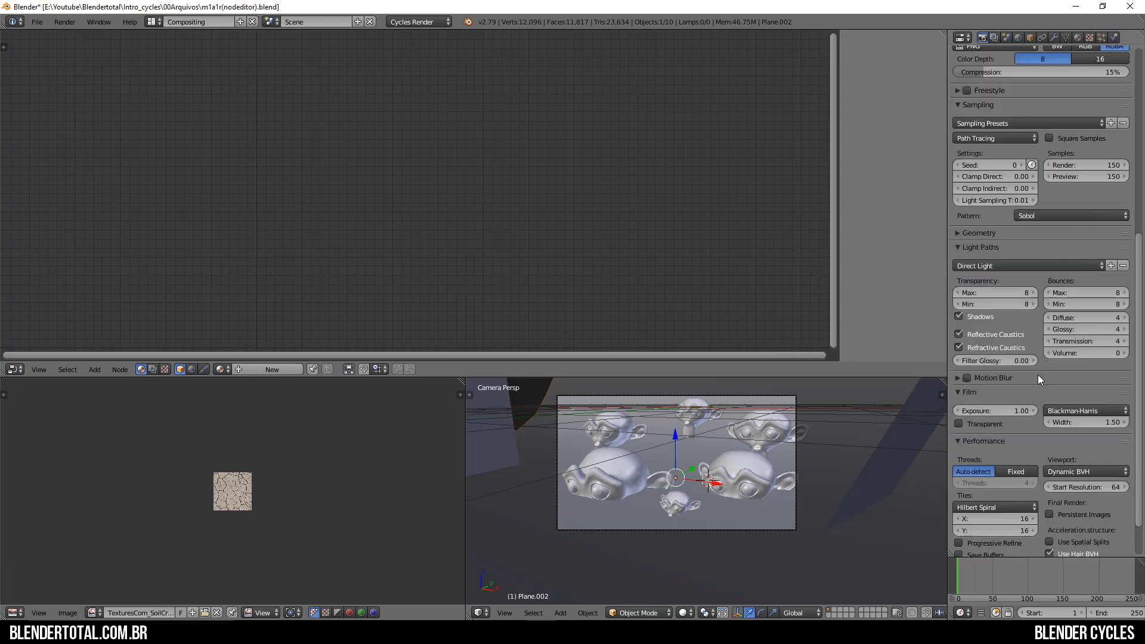
pyautogui.scroll(-2, 1037, 374)
pyautogui.doubleClick(995, 470)
pyautogui.write('25')
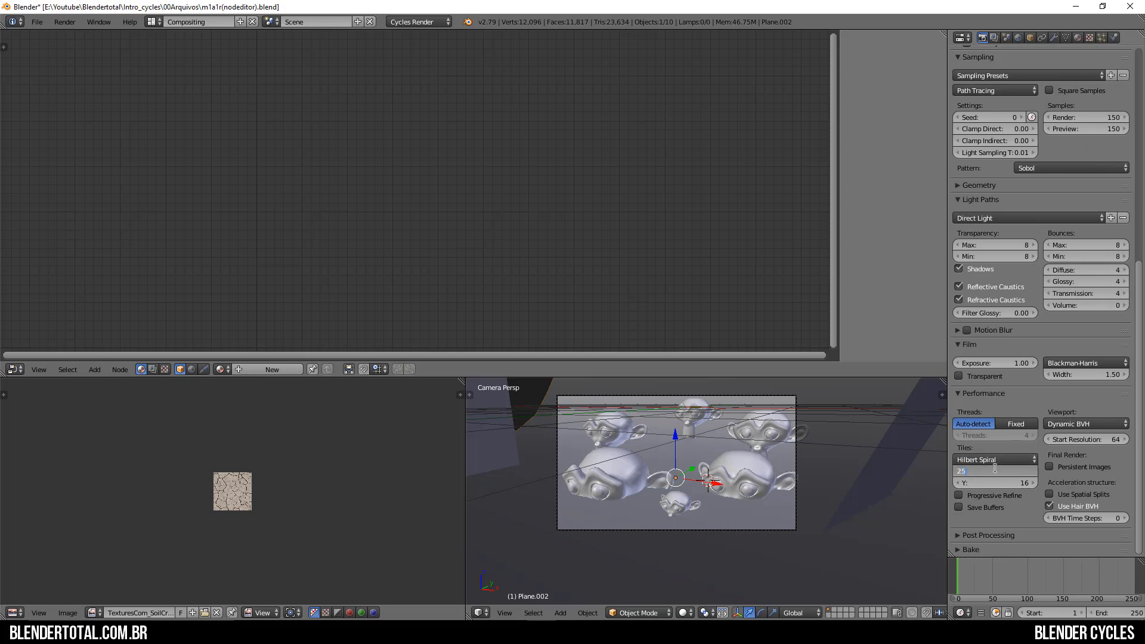
pyautogui.write('6')
pyautogui.press('Tab')
pyautogui.write('2')
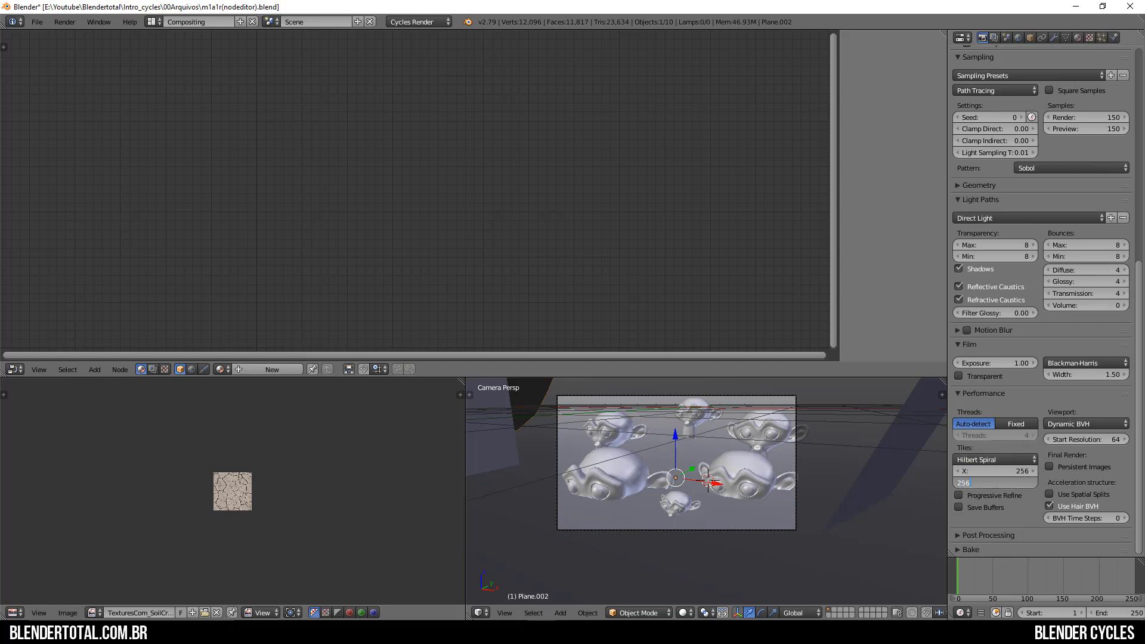
pyautogui.press('Return')
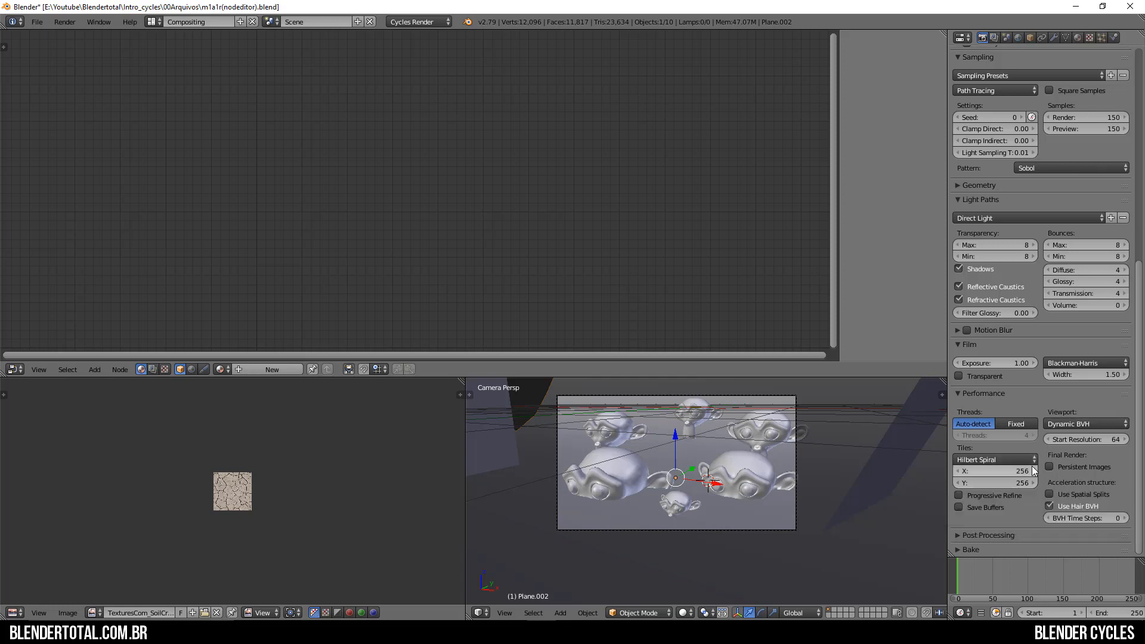
# Render the full scene and inspect the finished image of the Suzannes up close.
pyautogui.scroll(5, 1028, 475)
pyautogui.scroll(1, 1028, 473)
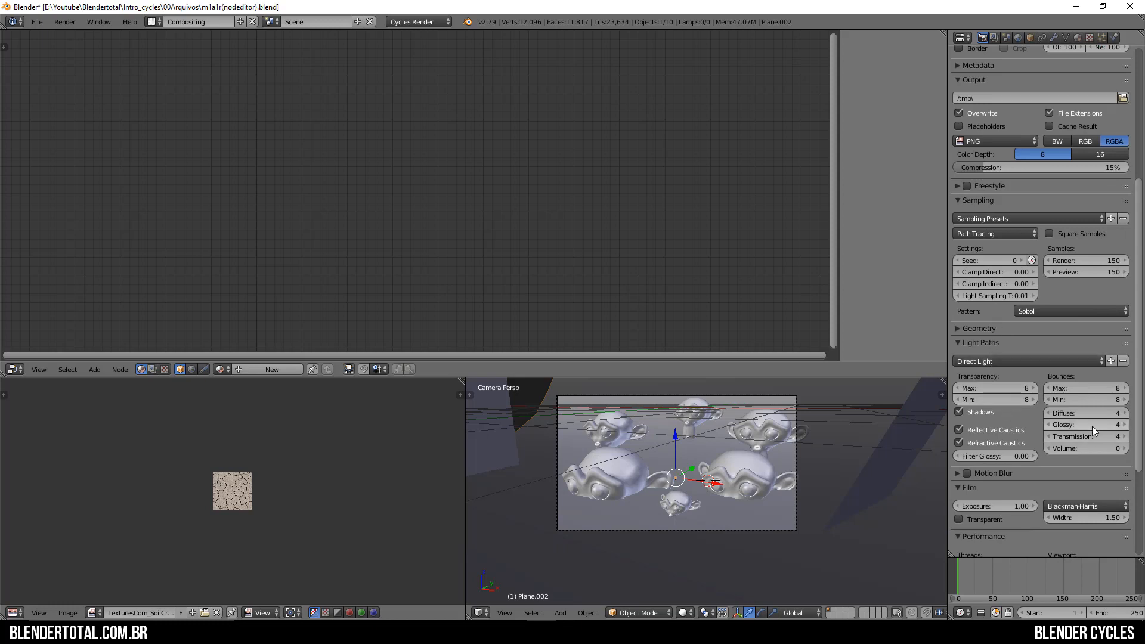
pyautogui.scroll(-6, 1064, 460)
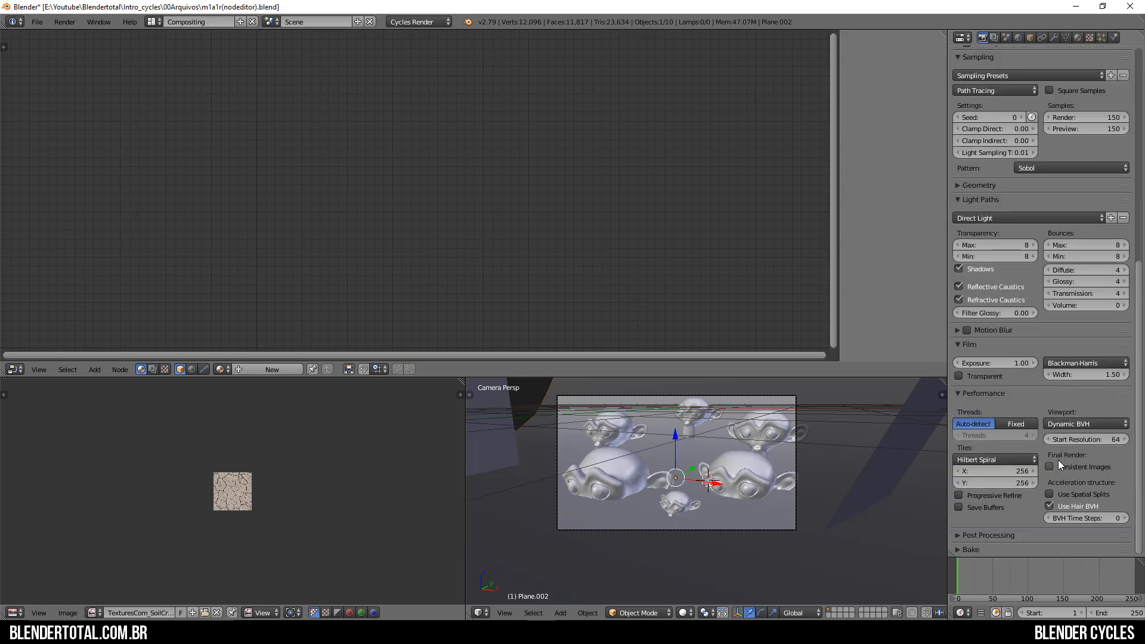
pyautogui.press('F12')
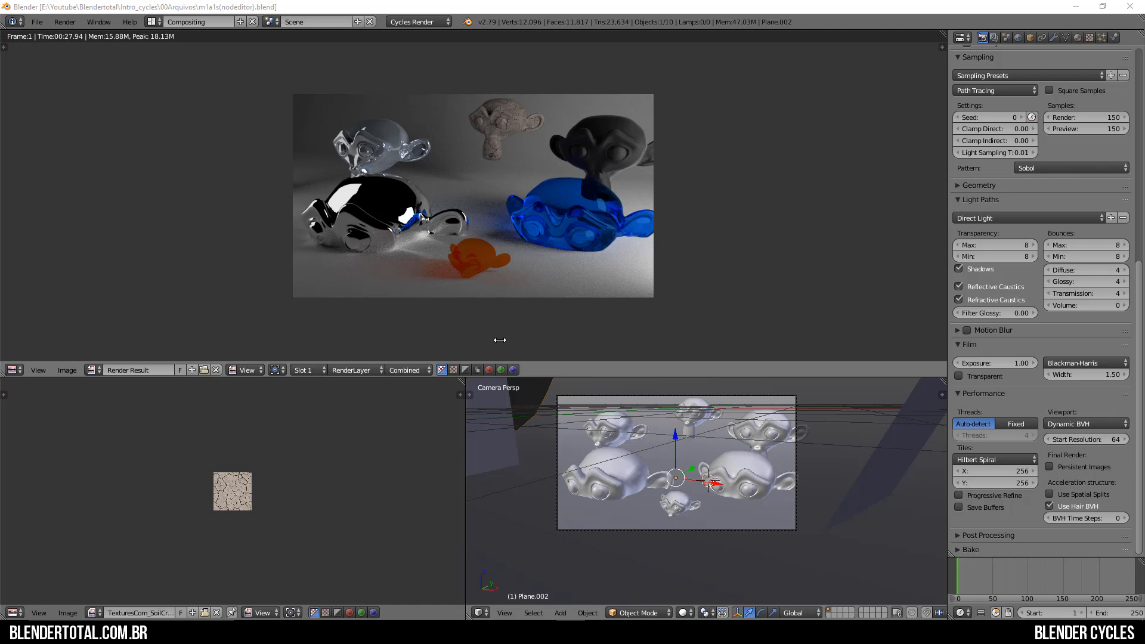
pyautogui.scroll(3, 493, 239)
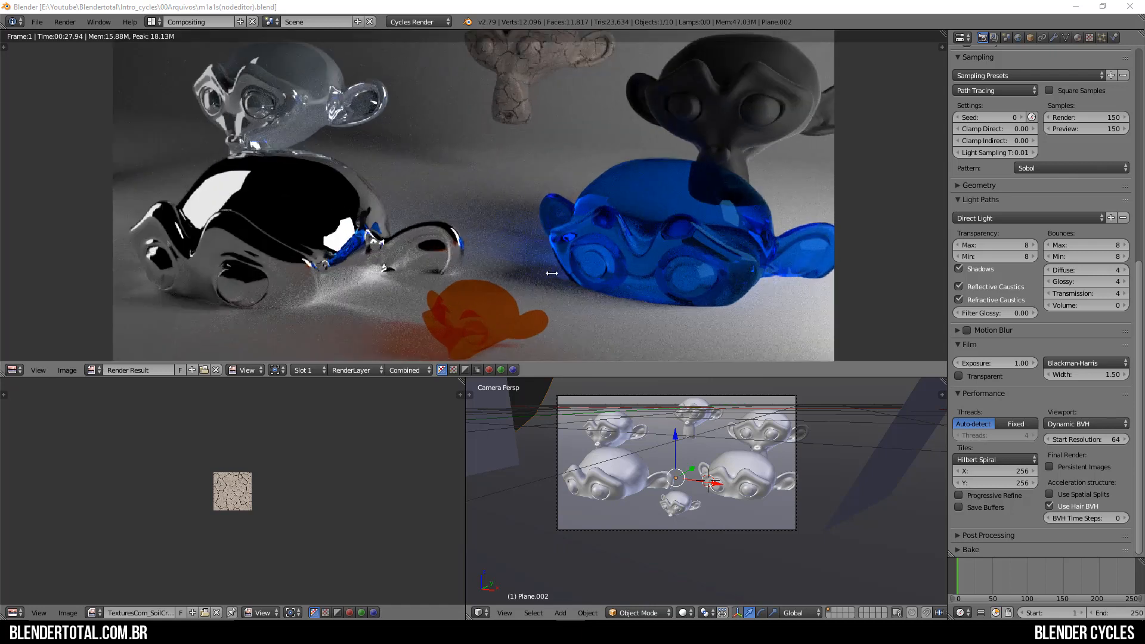
pyautogui.scroll(-3, 544, 270)
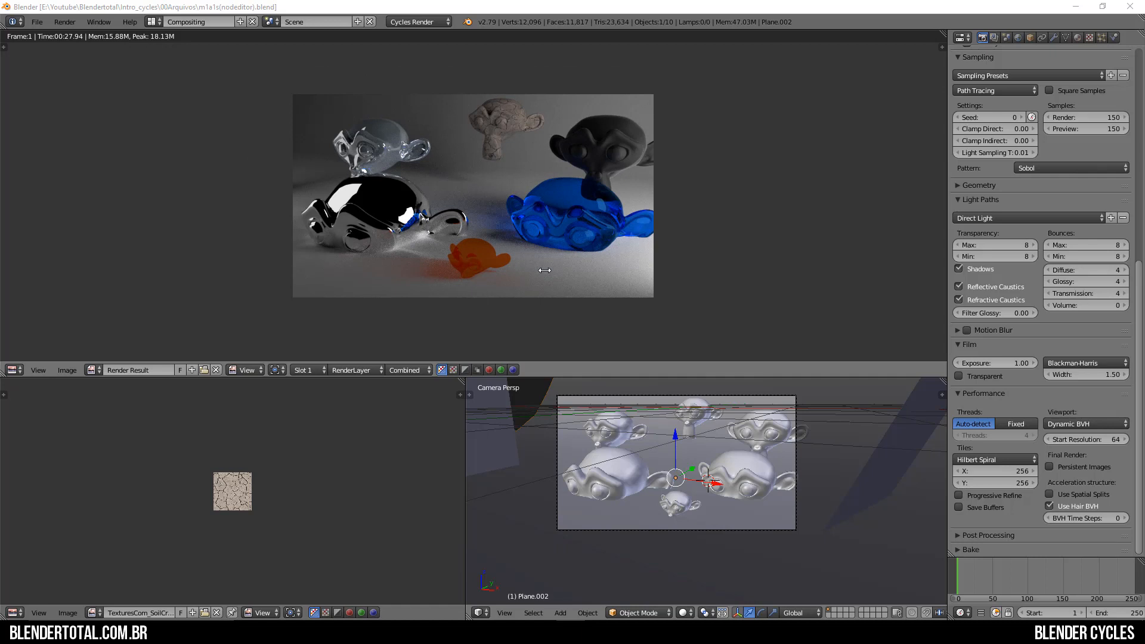
pyautogui.scroll(3, 1106, 188)
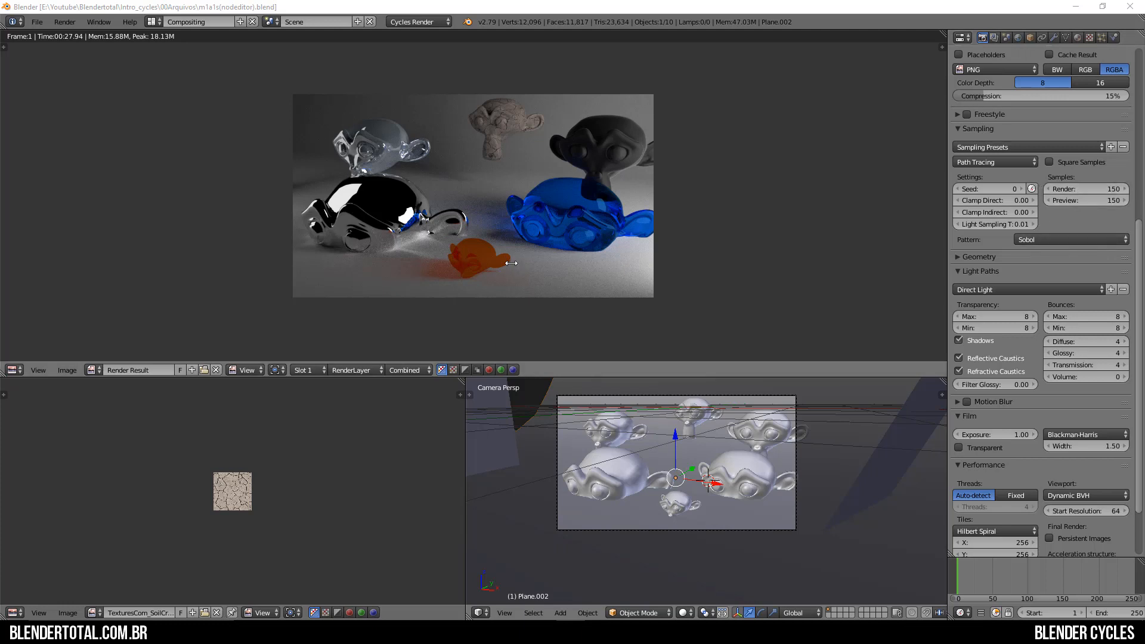
# Save a copy of the render result as render.png in the Intro_cycles folder, one level above 00Arquivos.
pyautogui.click(410, 208)
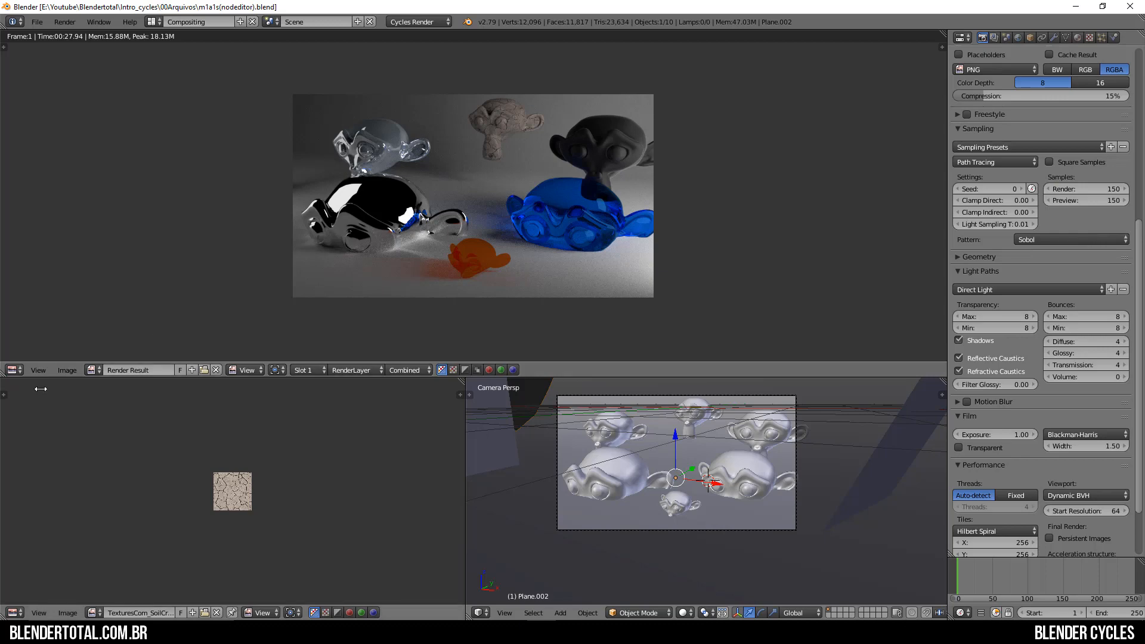
pyautogui.click(66, 370)
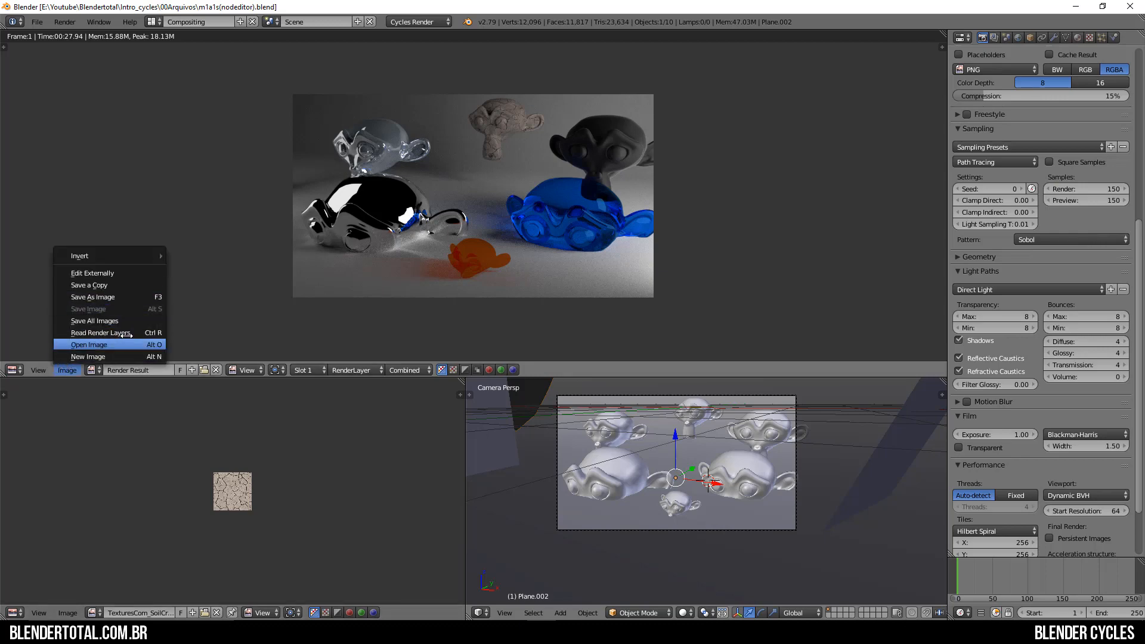
pyautogui.click(95, 285)
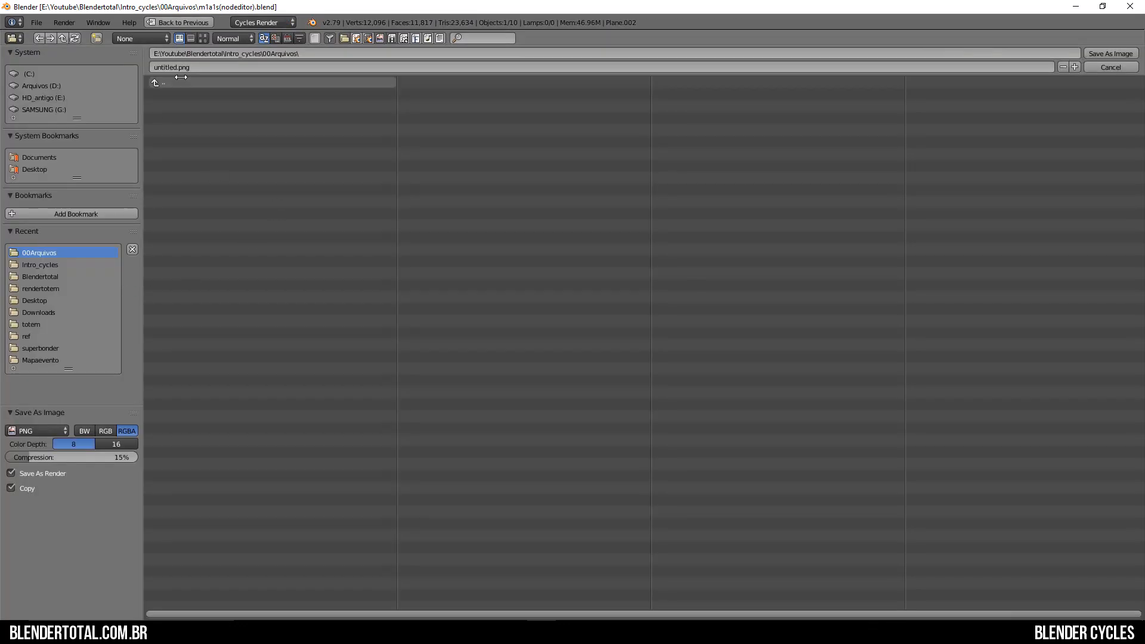
pyautogui.click(161, 82)
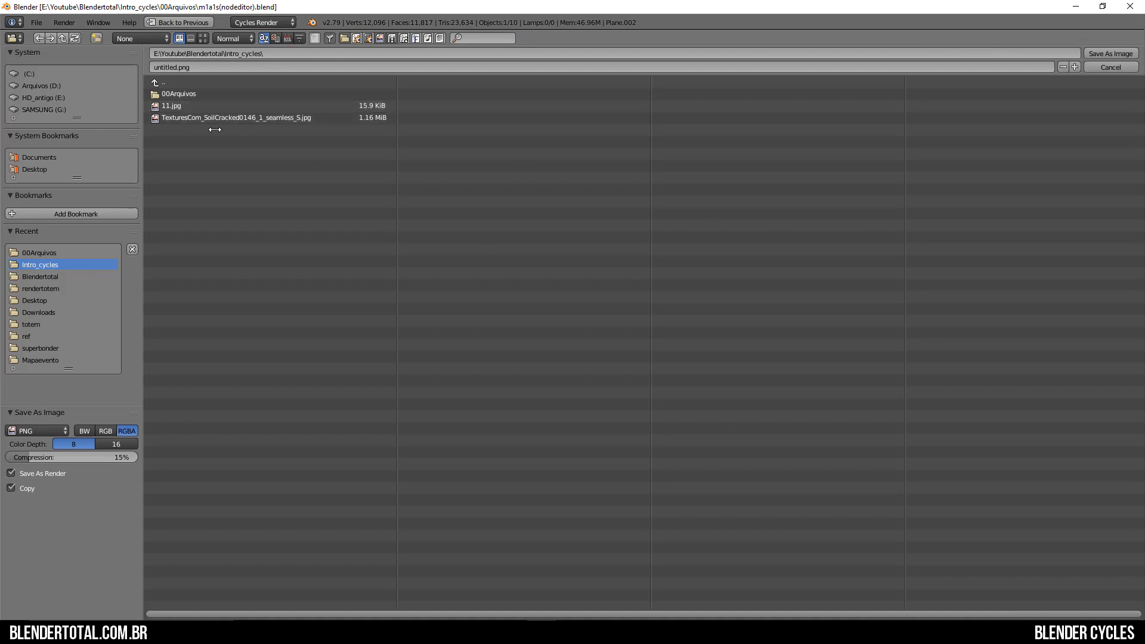
pyautogui.doubleClick(170, 67)
pyautogui.write('render')
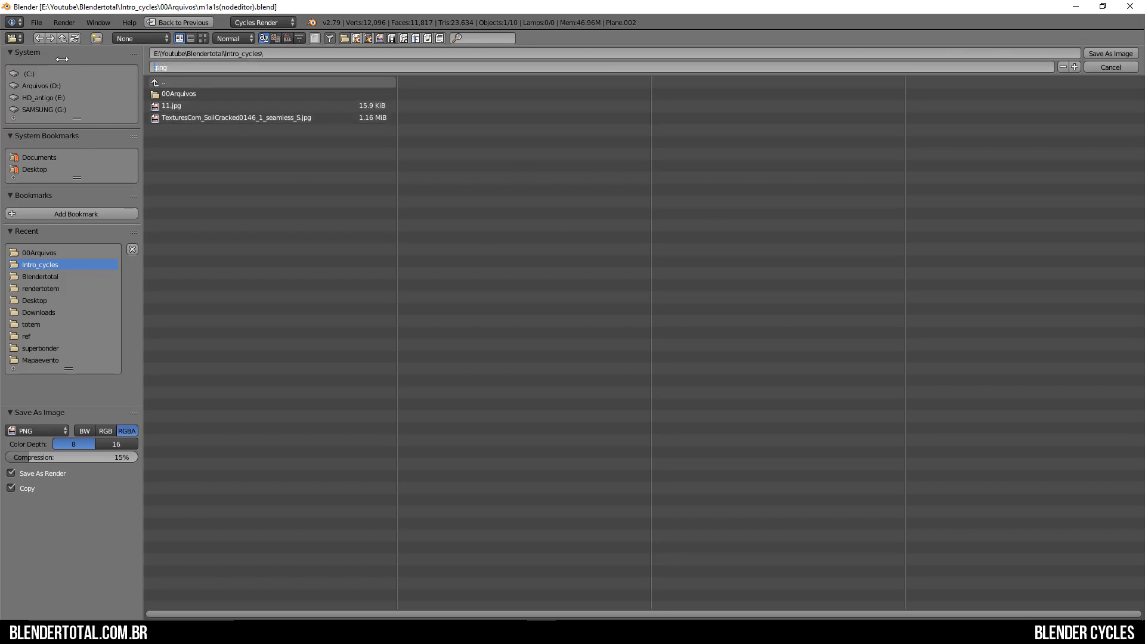
pyautogui.press('Return')
pyautogui.click(62, 59)
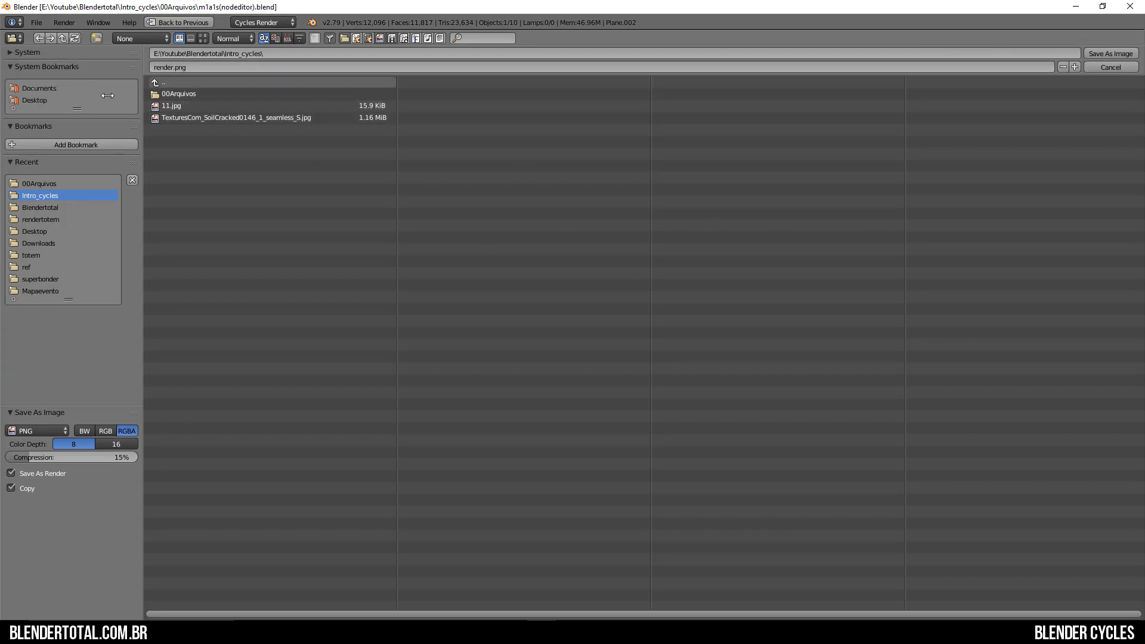
pyautogui.press('Return')
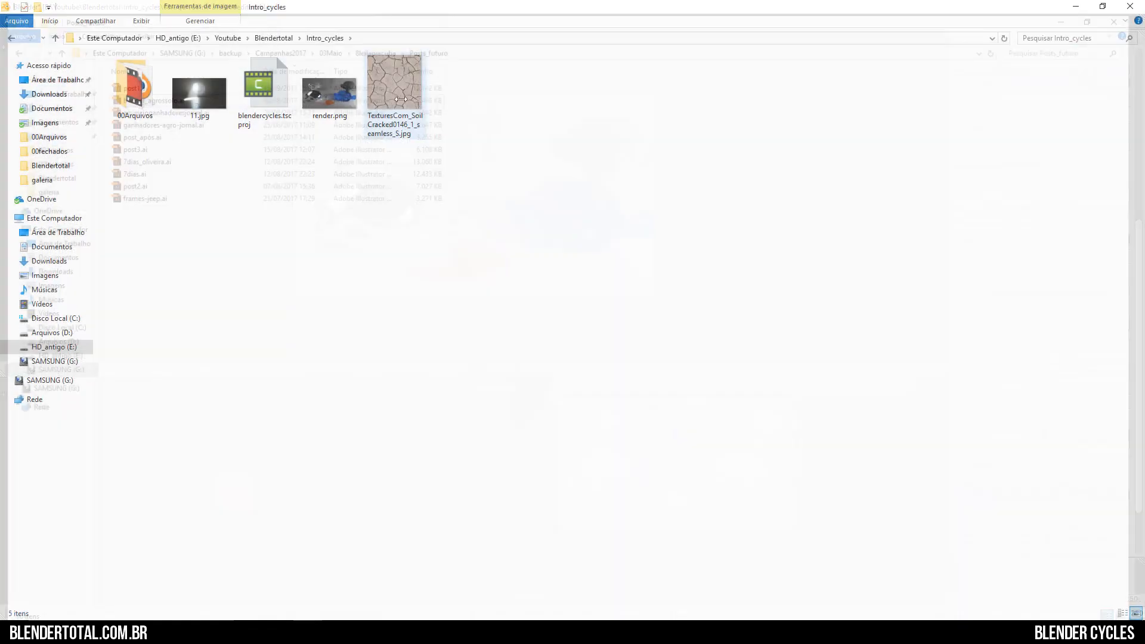
# Open render.png from the Intro_cycles folder in Fotos to check the saved image, and return to the render result in Blender.
pyautogui.doubleClick(329, 95)
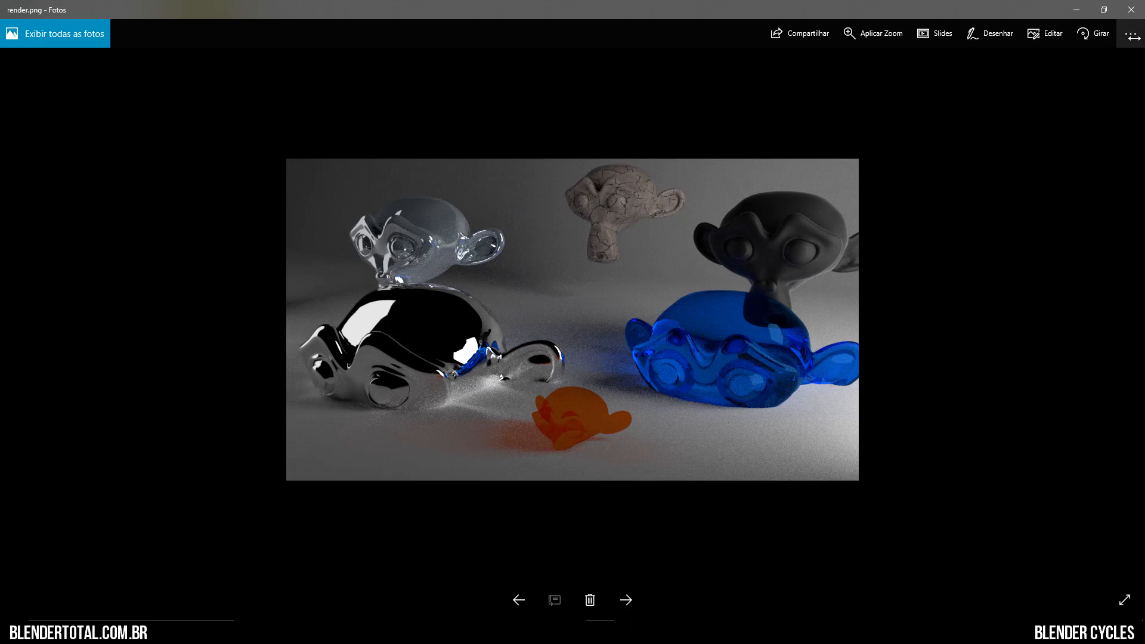
pyautogui.click(1131, 9)
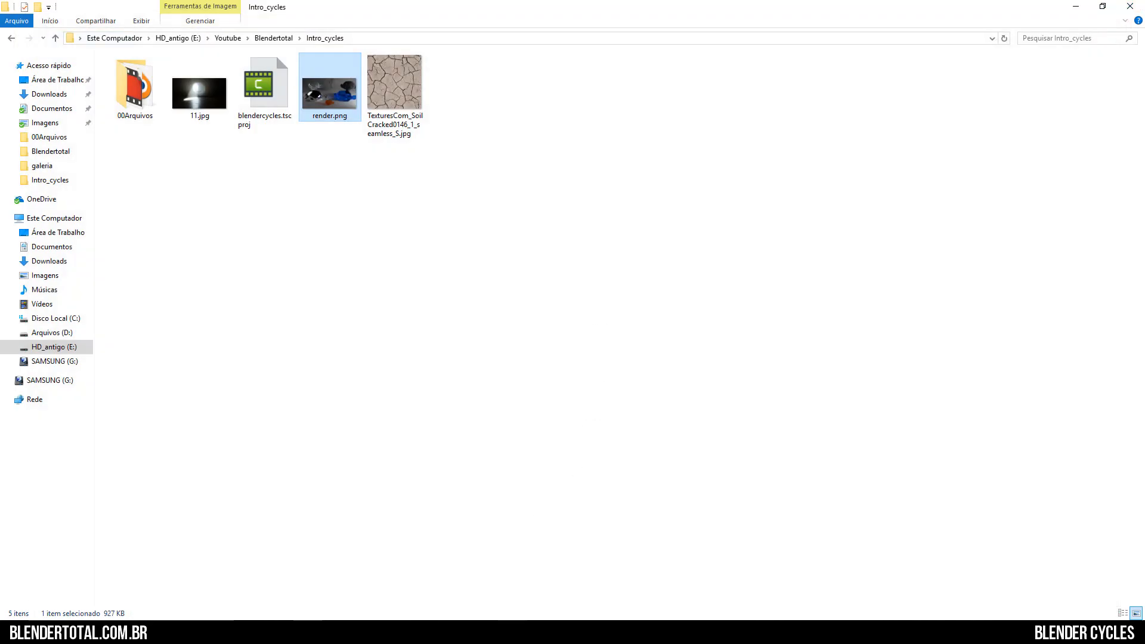
pyautogui.click(558, 631)
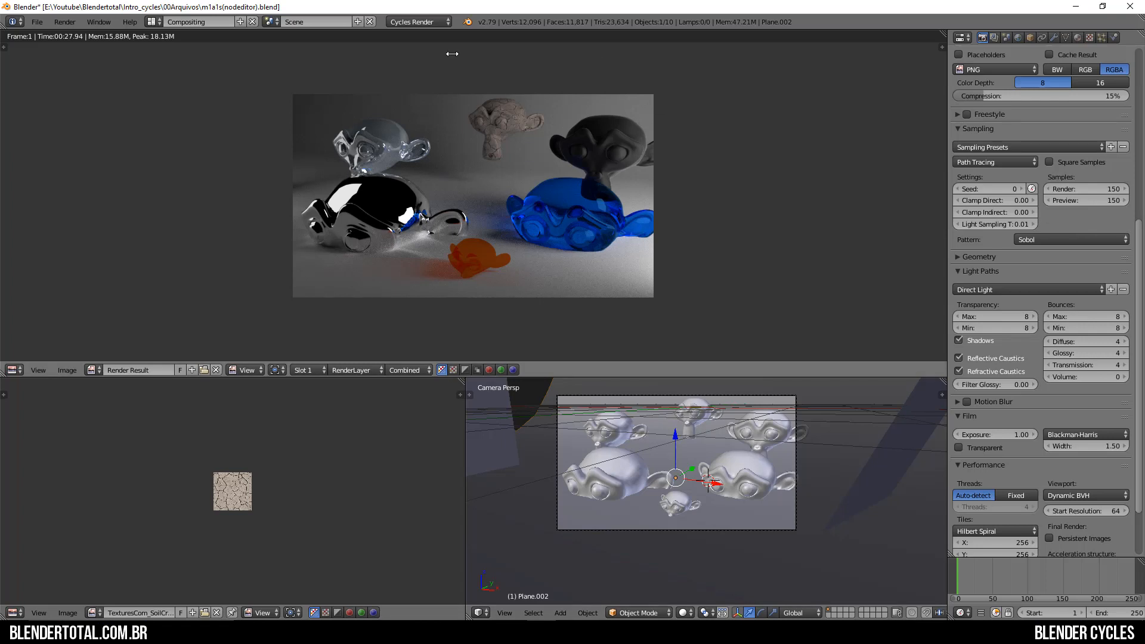
pyautogui.hotkey('shift', 'F3')
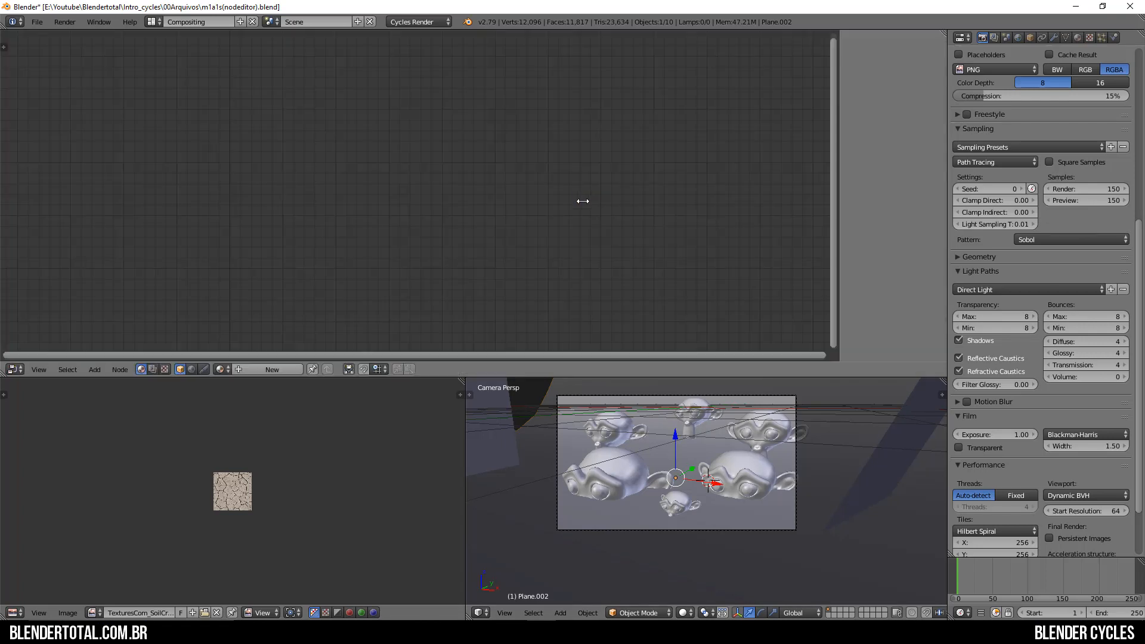
pyautogui.press('F11')
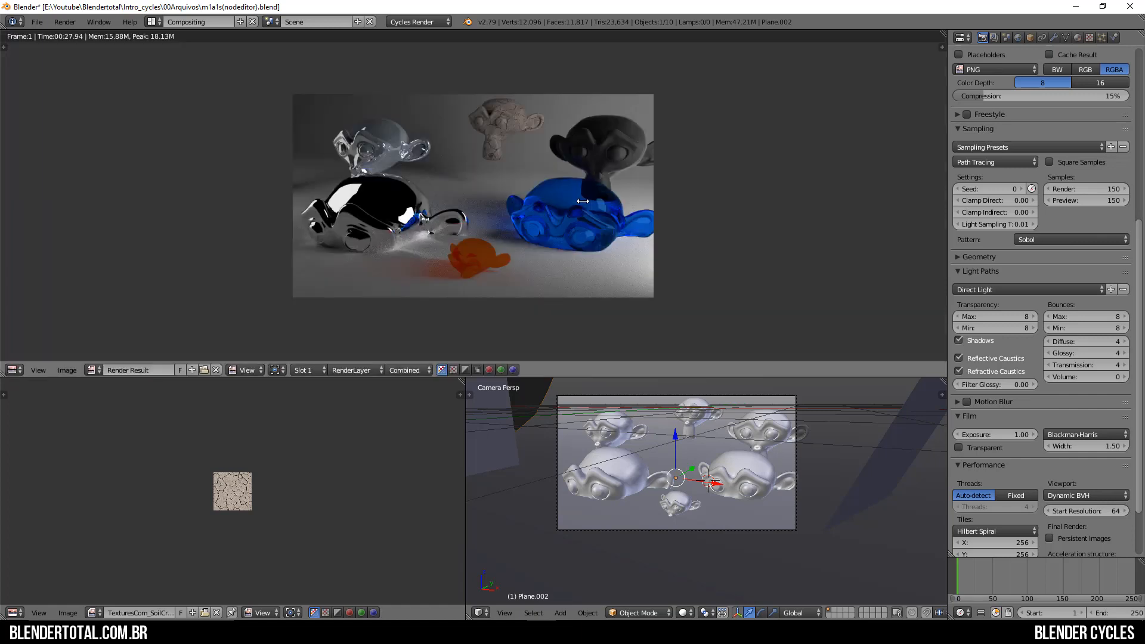